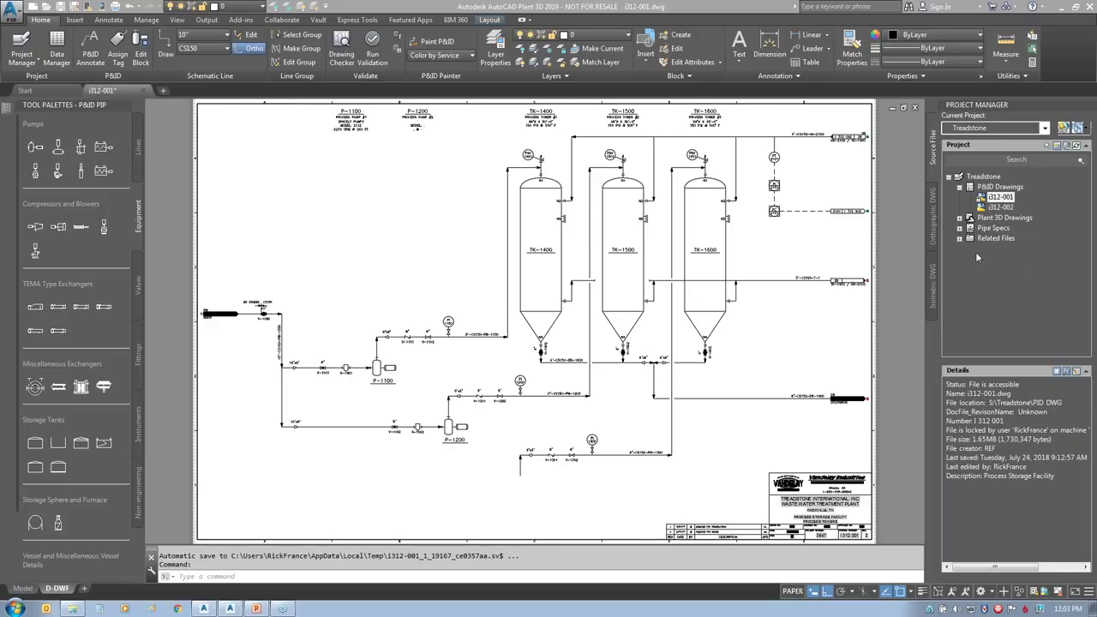
# Step: Select the i312-001 P&ID drawing in the project's Plant 3D drawings folder
pyautogui.moveTo(925, 127)
pyautogui.mouseDown()
pyautogui.moveTo(994, 73)
pyautogui.moveTo(1054, 84)
pyautogui.moveTo(1058, 247)
pyautogui.moveTo(971, 304)
pyautogui.moveTo(931, 75)
pyautogui.moveTo(686, 332)
pyautogui.mouseUp()
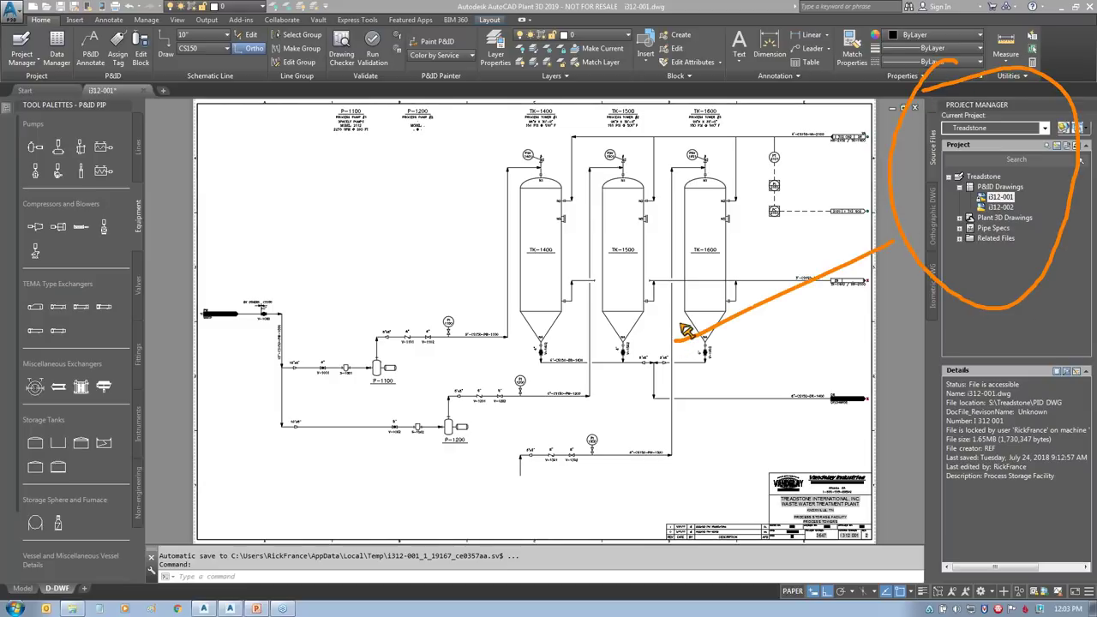
pyautogui.press('Escape')
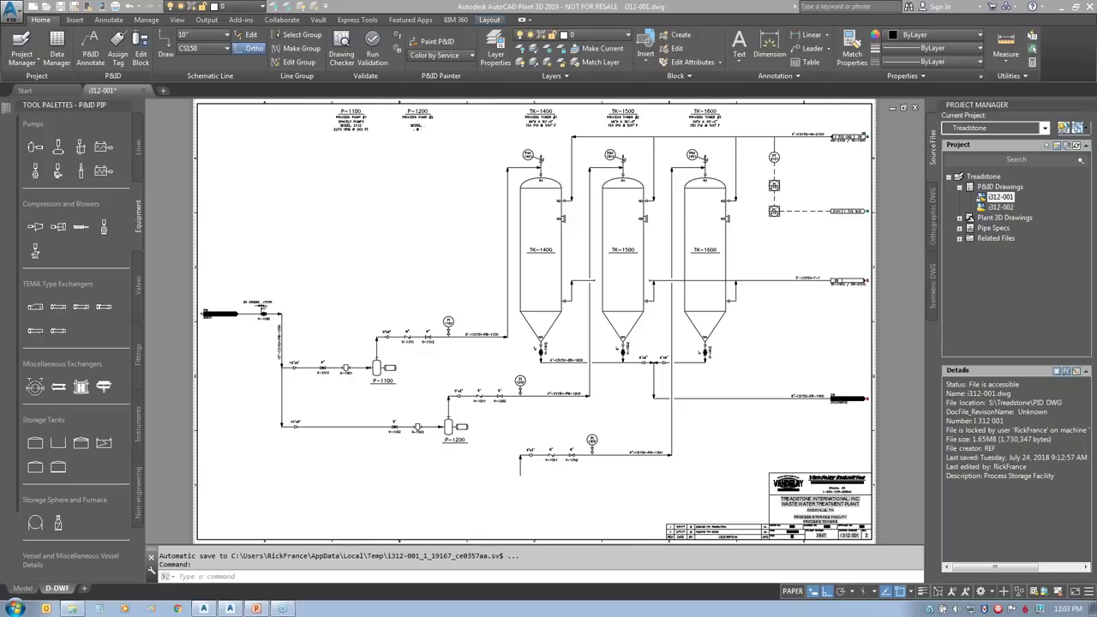
pyautogui.doubleClick(965, 220)
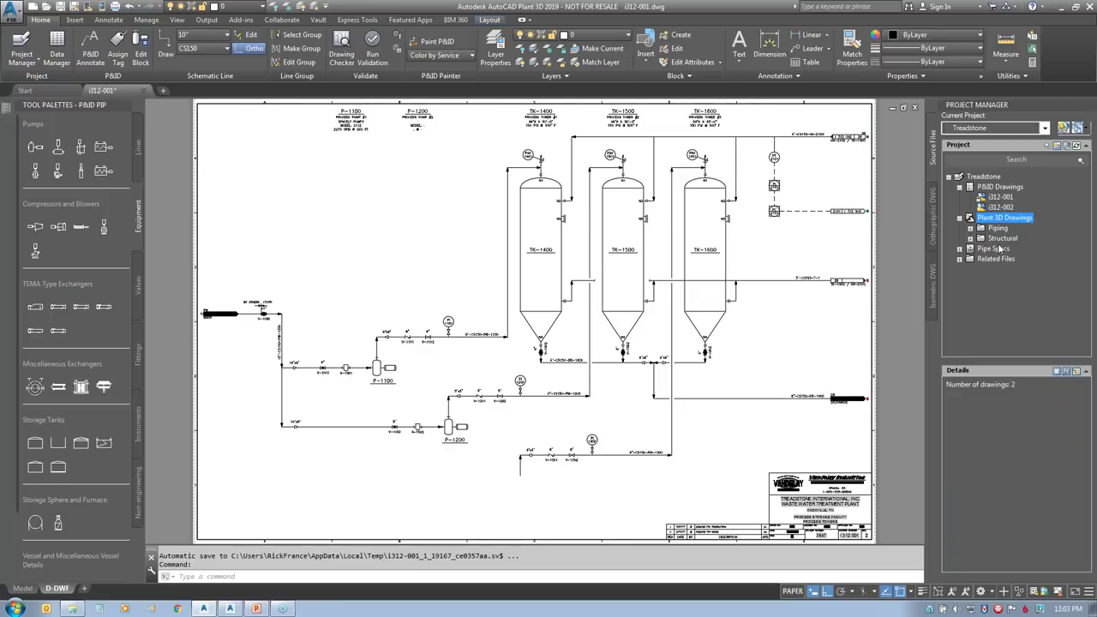
pyautogui.moveTo(939, 185)
pyautogui.mouseDown()
pyautogui.moveTo(938, 261)
pyautogui.moveTo(914, 188)
pyautogui.moveTo(956, 310)
pyautogui.moveTo(905, 314)
pyautogui.moveTo(954, 240)
pyautogui.mouseUp()
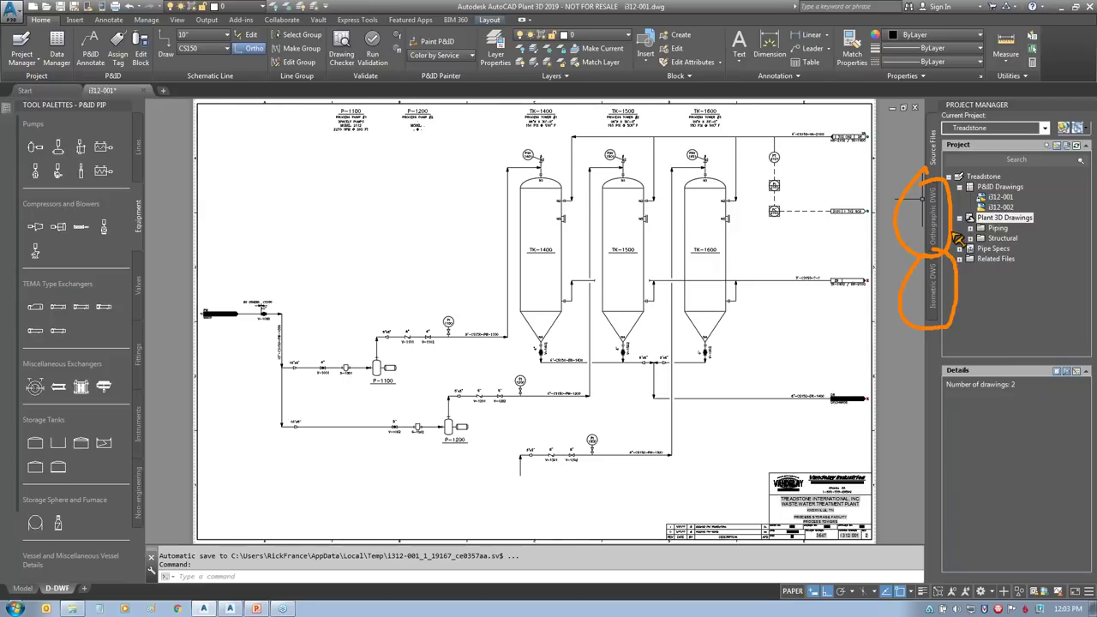
pyautogui.click(959, 218)
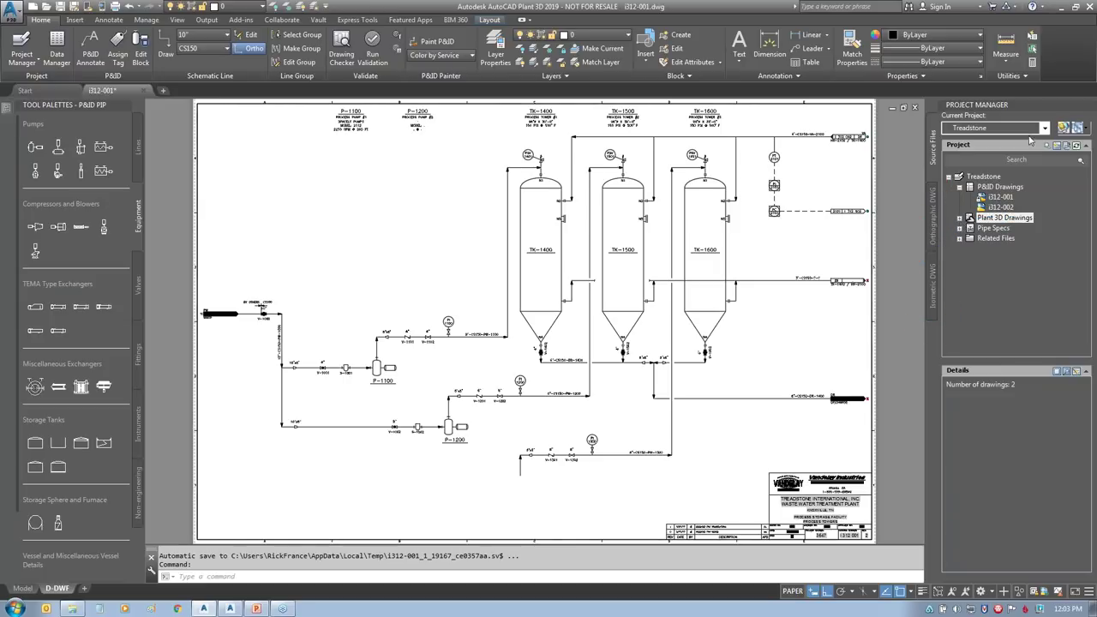
pyautogui.click(998, 197)
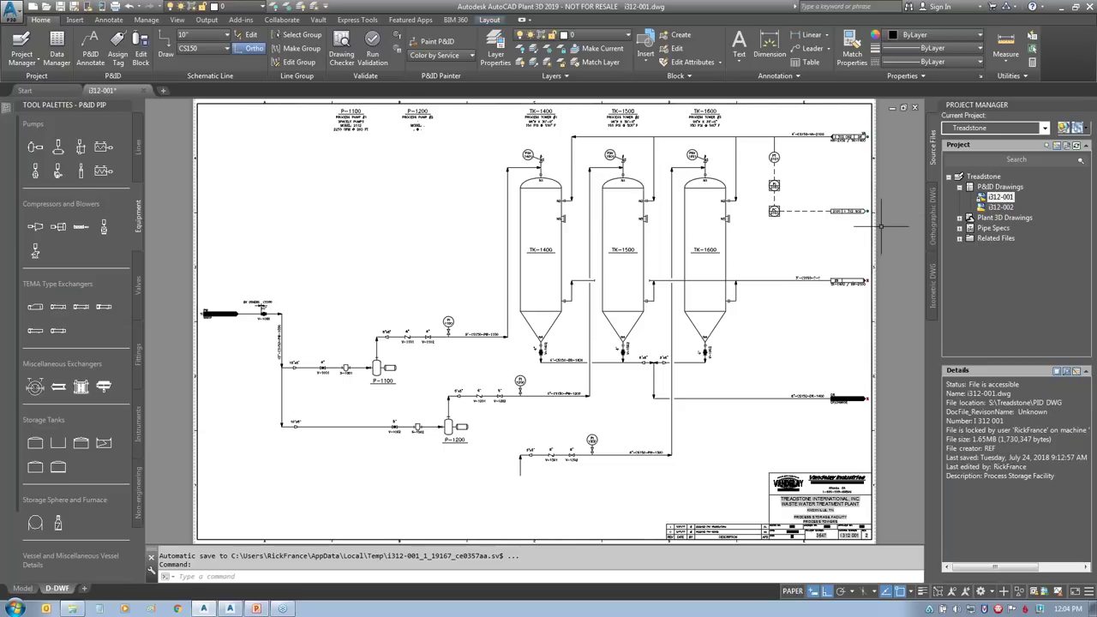
# Step: Leave the layout sheet for model space and frame the tanks and pumps
pyautogui.scroll(5, 797, 478)
pyautogui.scroll(-2, 756, 447)
pyautogui.moveTo(757, 446); pyautogui.dragTo(643, 361, button='middle')
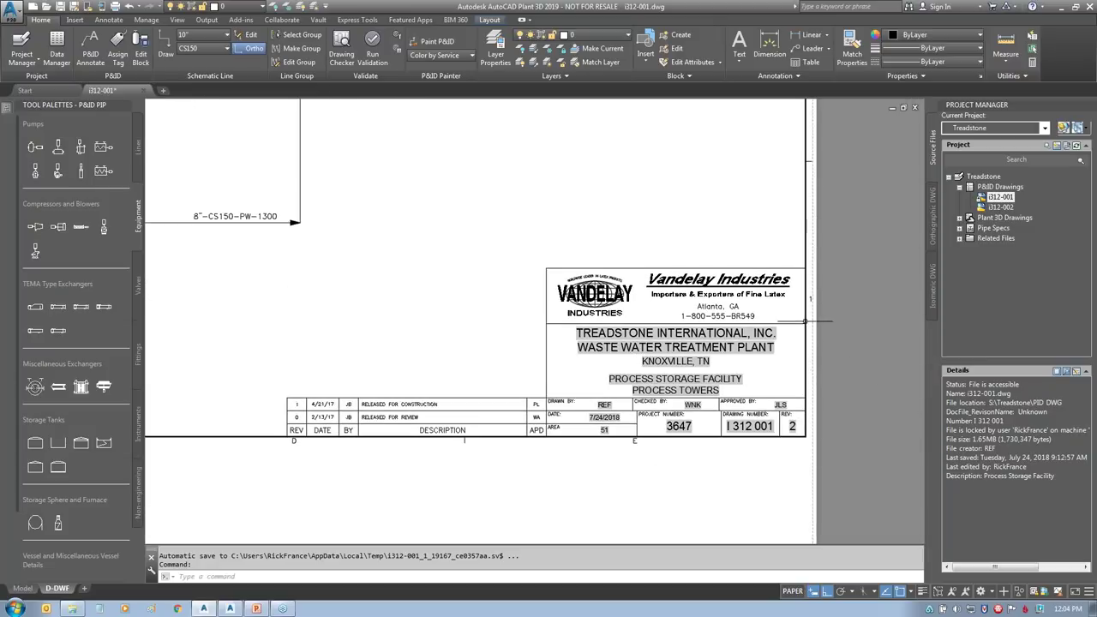
pyautogui.middleClick(859, 324)
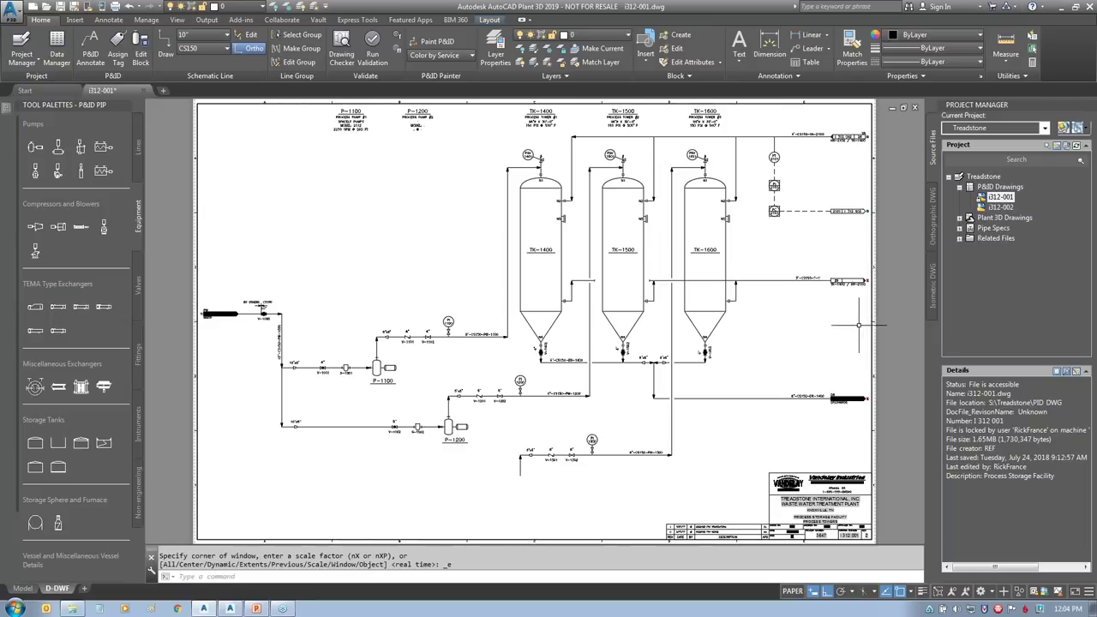
pyautogui.click(23, 588)
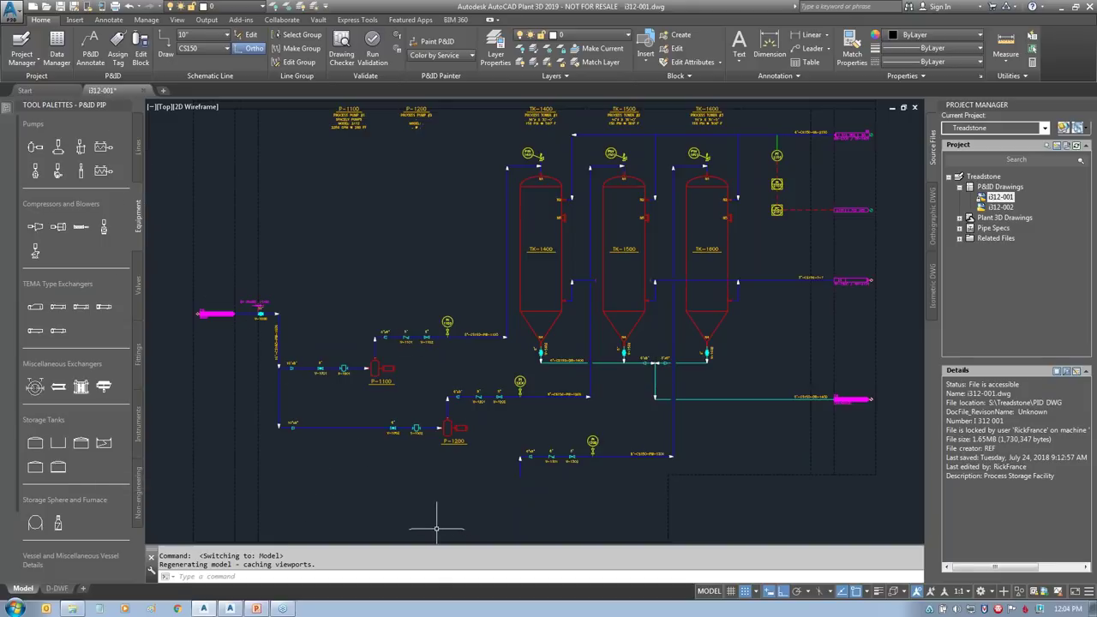
pyautogui.scroll(4, 442, 516)
pyautogui.scroll(-2, 468, 503)
pyautogui.moveTo(534, 435); pyautogui.dragTo(602, 367, button='middle')
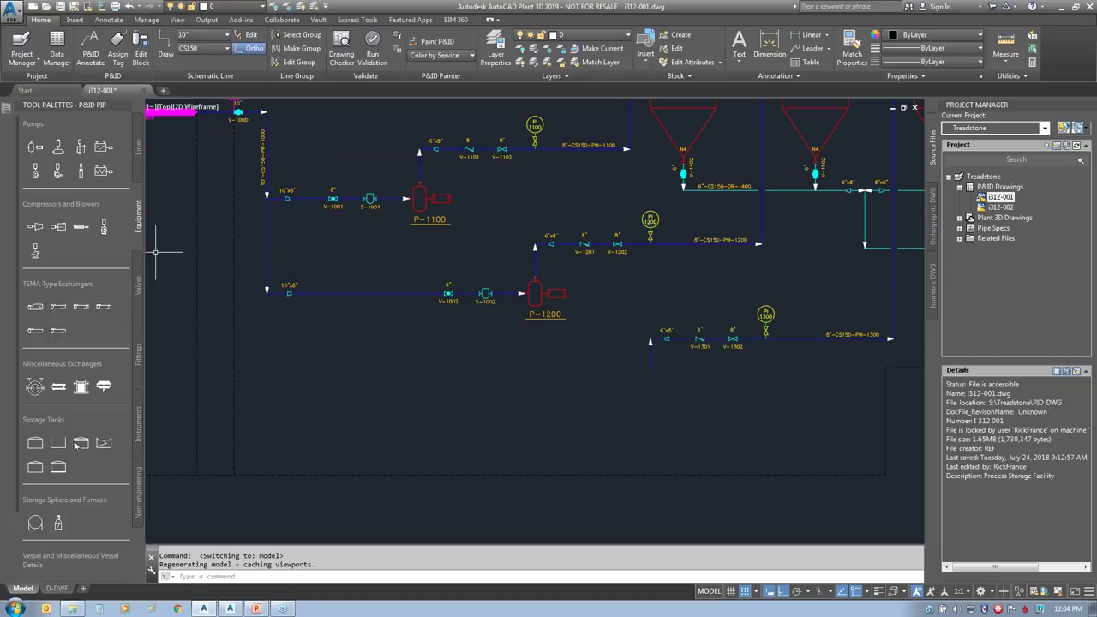
# Step: Place a new pump below valves V-1301 and V-1302, with tag annotation enabled
pyautogui.moveTo(16, 446); pyautogui.dragTo(15, 525)
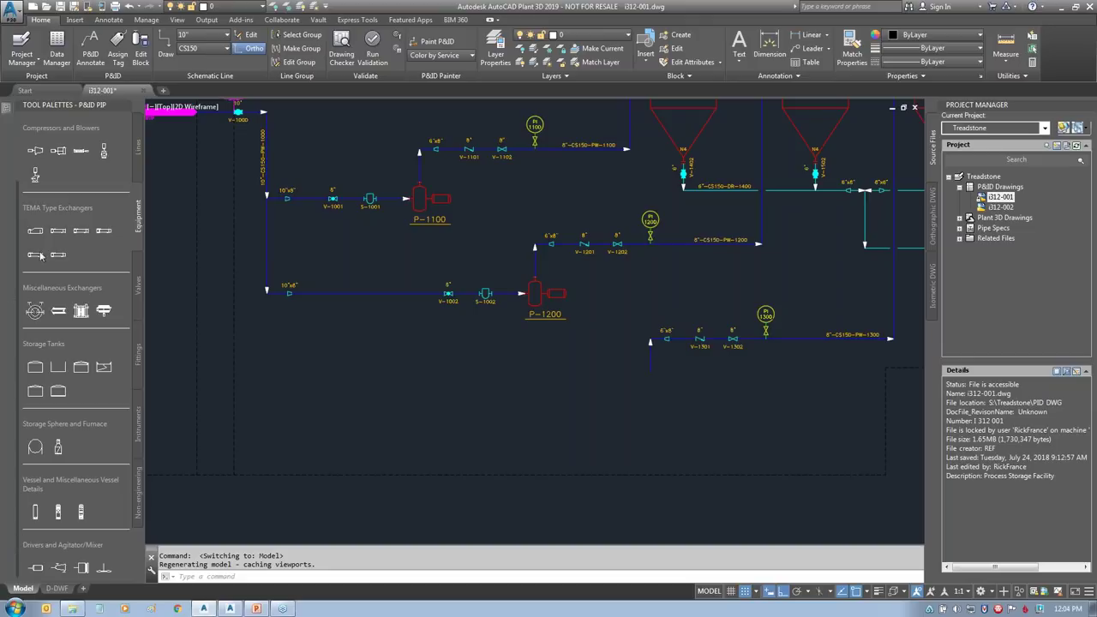
pyautogui.moveTo(19, 449); pyautogui.dragTo(23, 366)
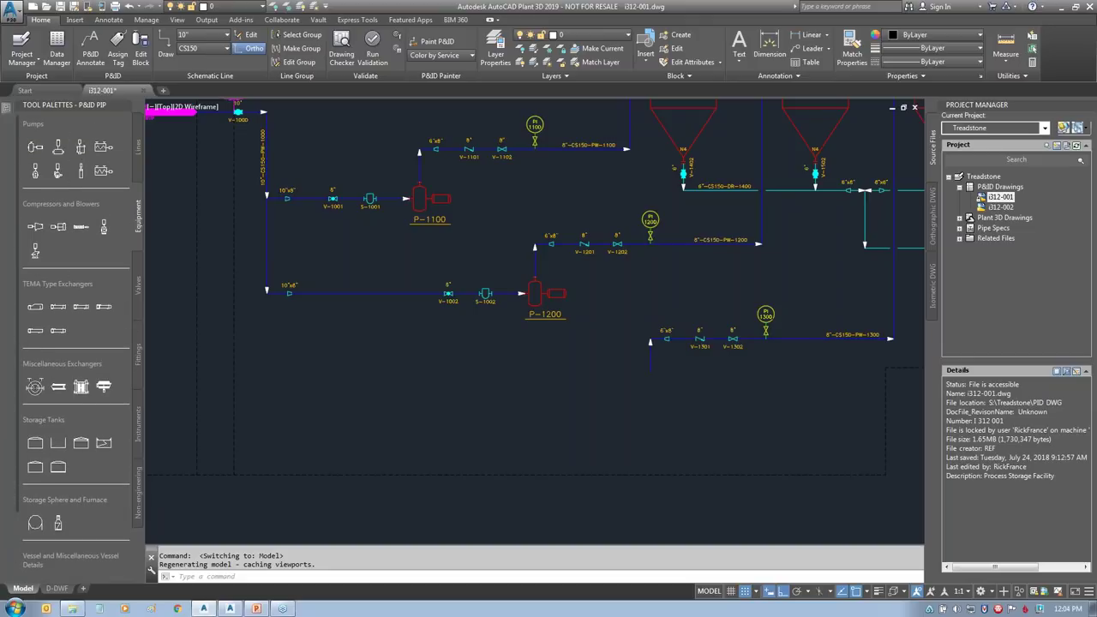
pyautogui.click(34, 148)
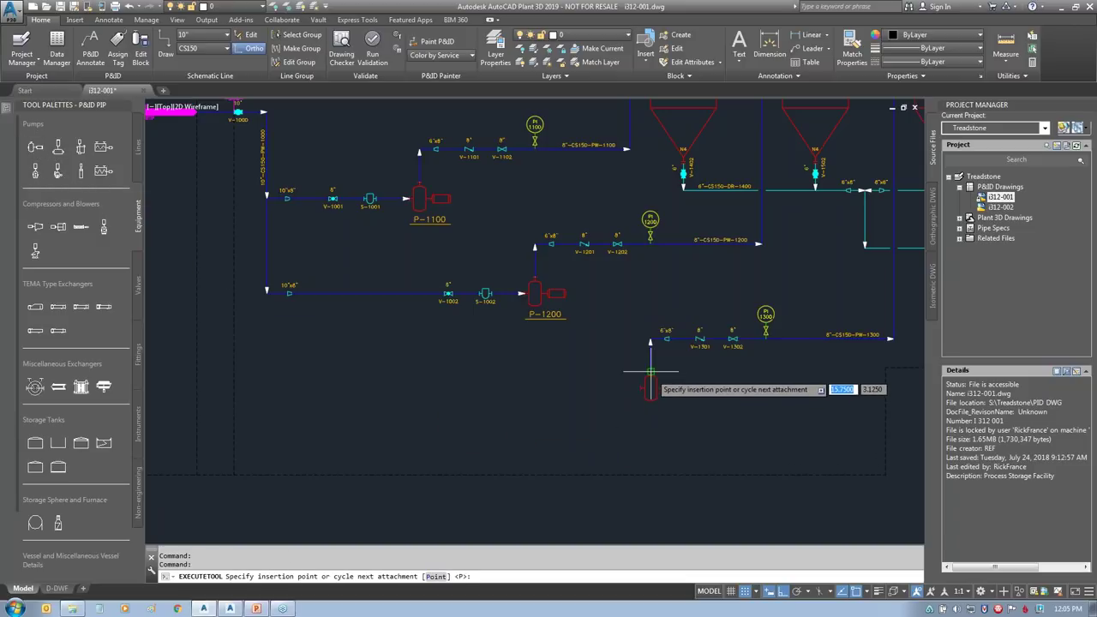
pyautogui.click(612, 198)
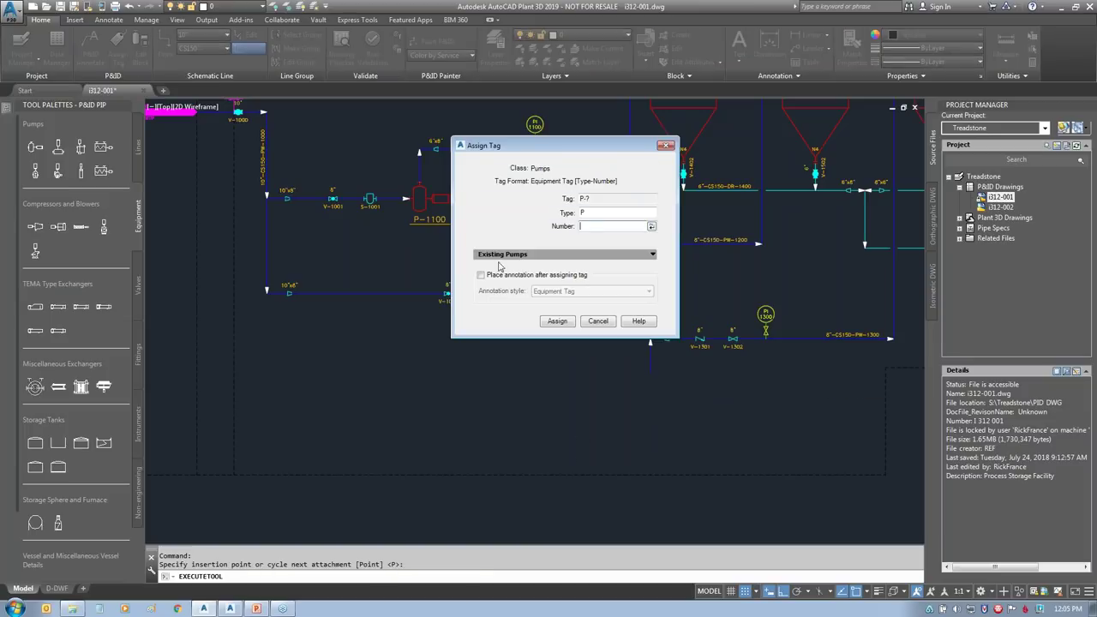
pyautogui.moveTo(597, 149); pyautogui.dragTo(454, 161)
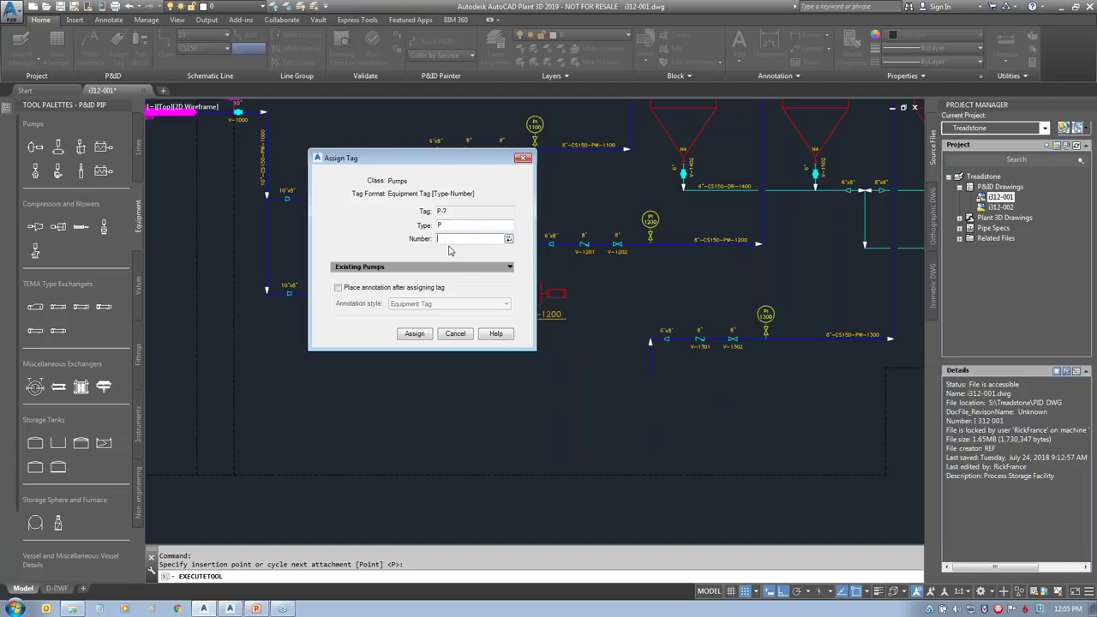
pyautogui.click(337, 288)
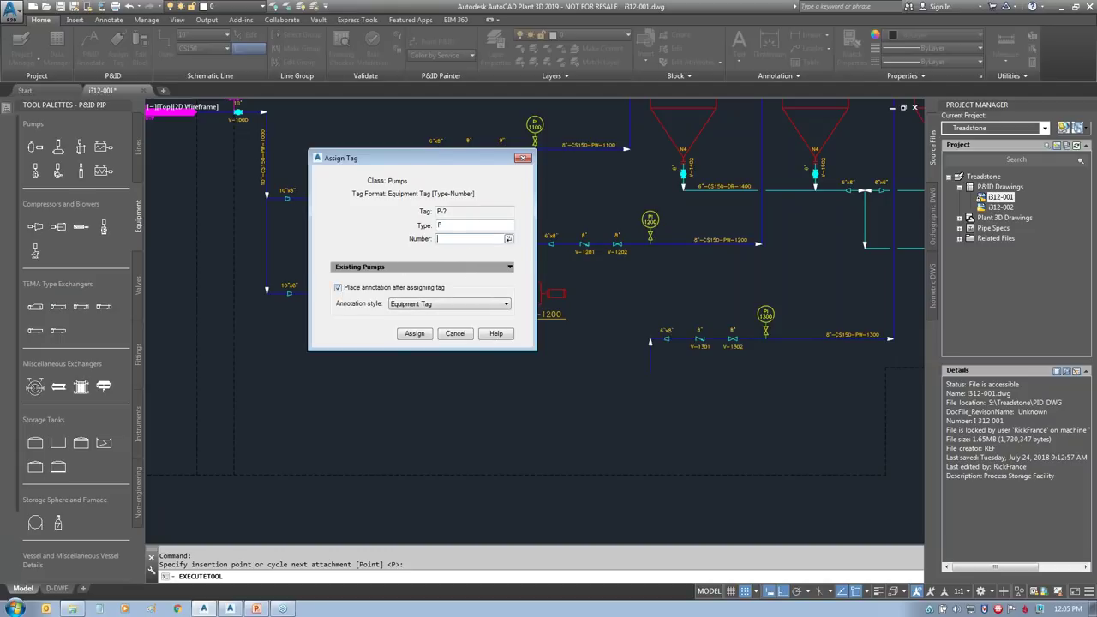
# Step: After P-1200 is rejected as a duplicate, tag the pump P-1300 and place its label below
pyautogui.moveTo(446, 160); pyautogui.dragTo(396, 171)
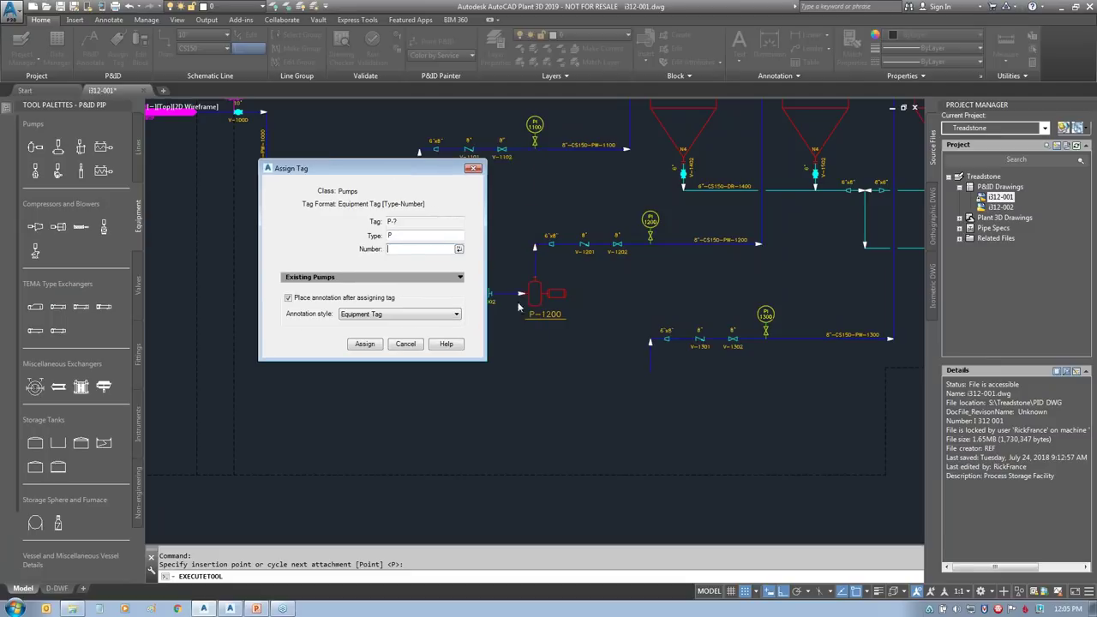
pyautogui.write('1200')
pyautogui.click(365, 345)
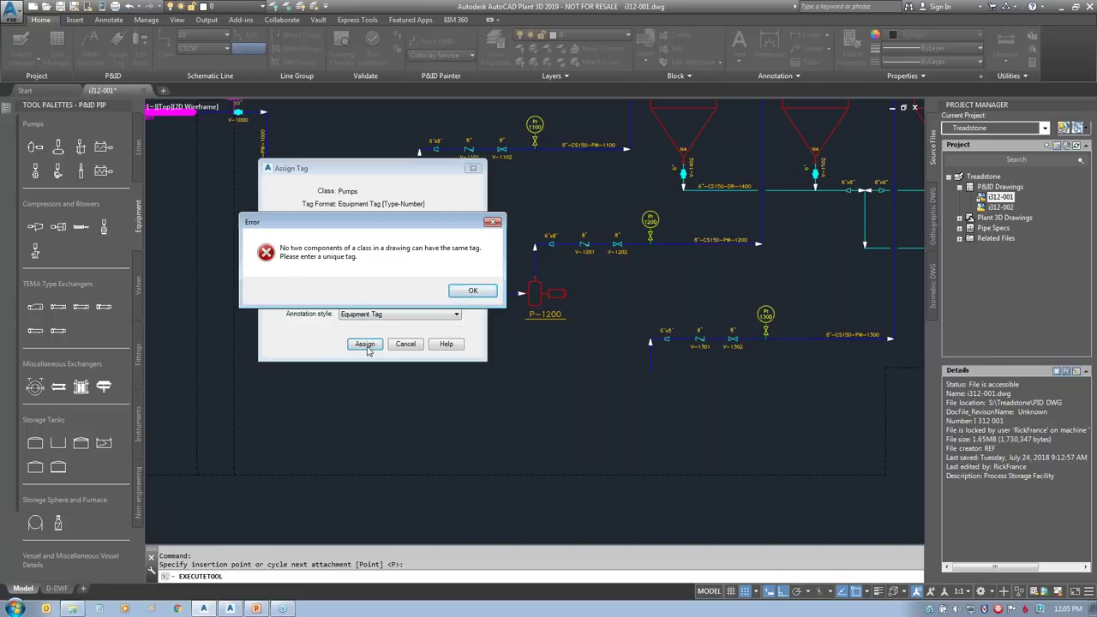
pyautogui.click(470, 292)
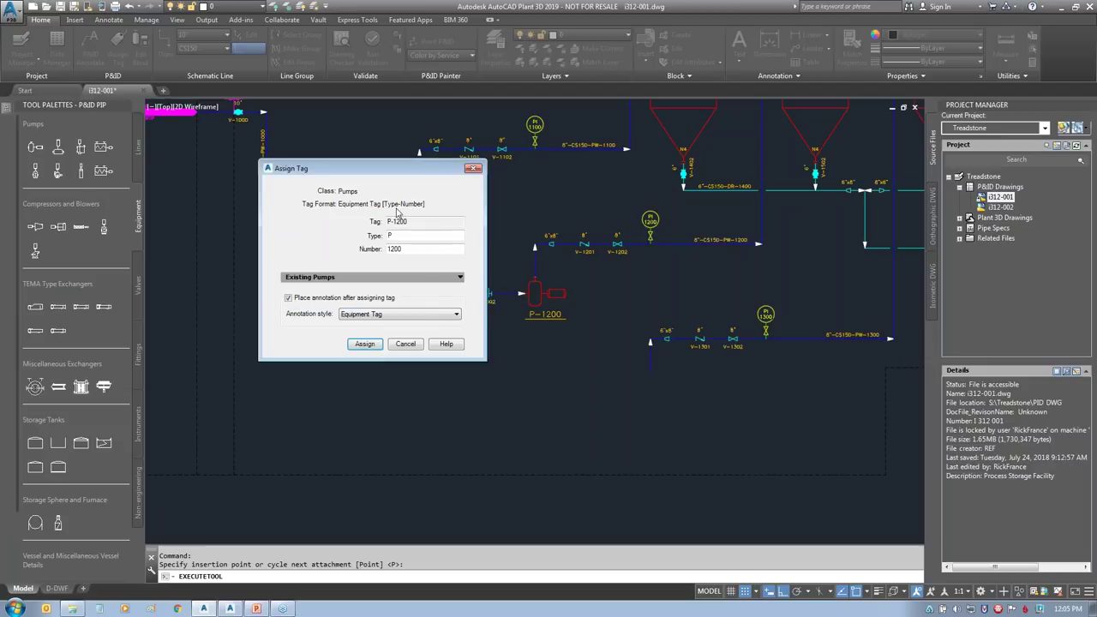
pyautogui.click(366, 345)
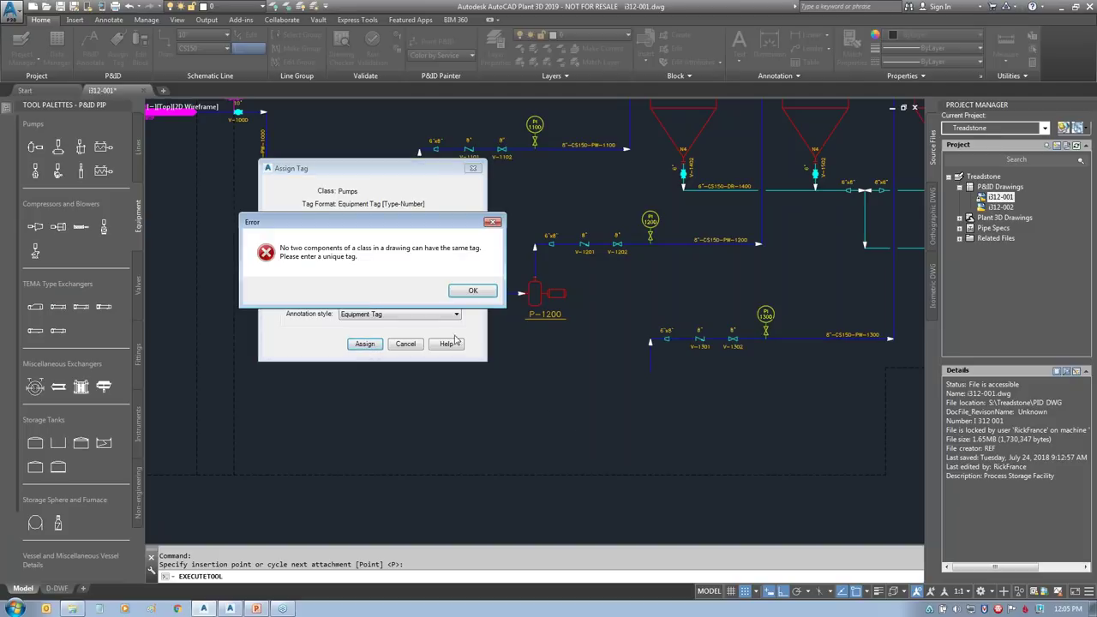
pyautogui.click(472, 291)
pyautogui.doubleClick(402, 248)
pyautogui.write('1300')
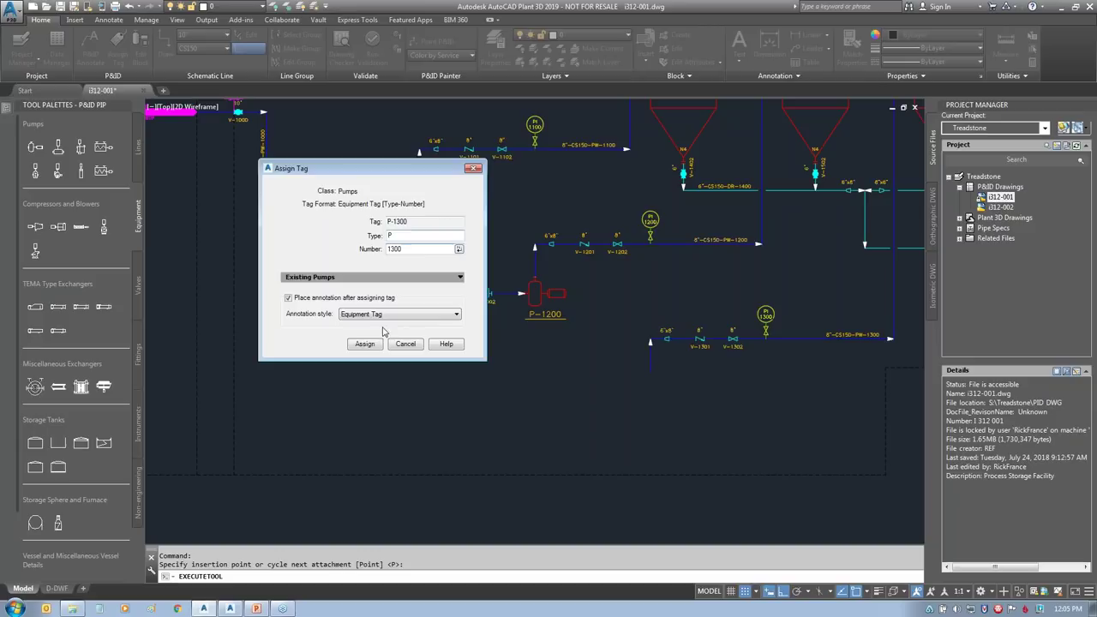
pyautogui.click(366, 346)
pyautogui.click(662, 408)
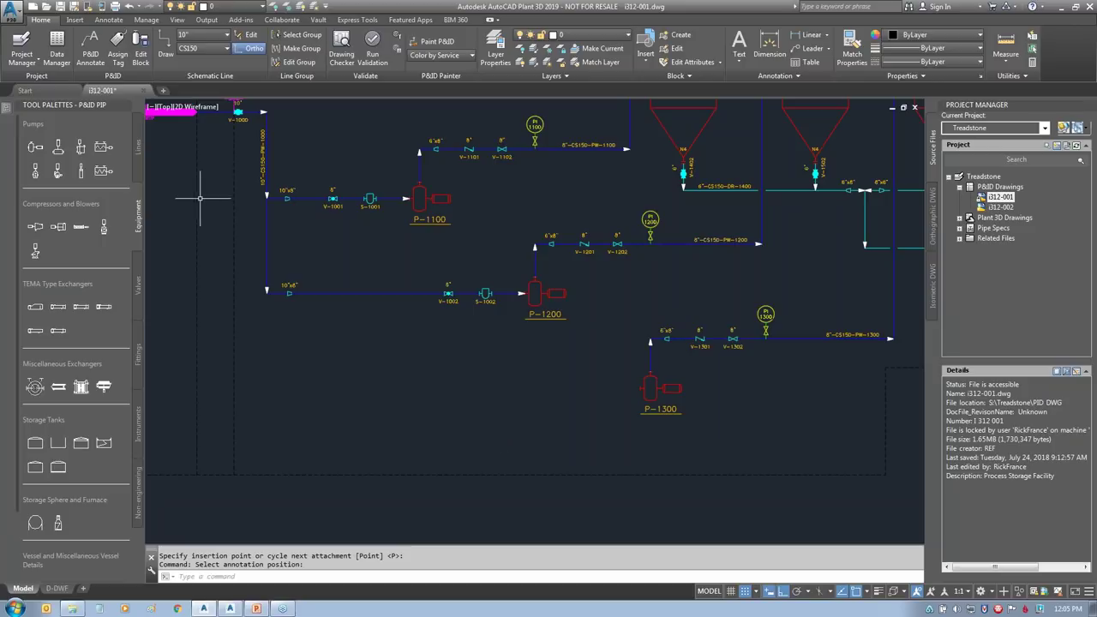
pyautogui.click(140, 153)
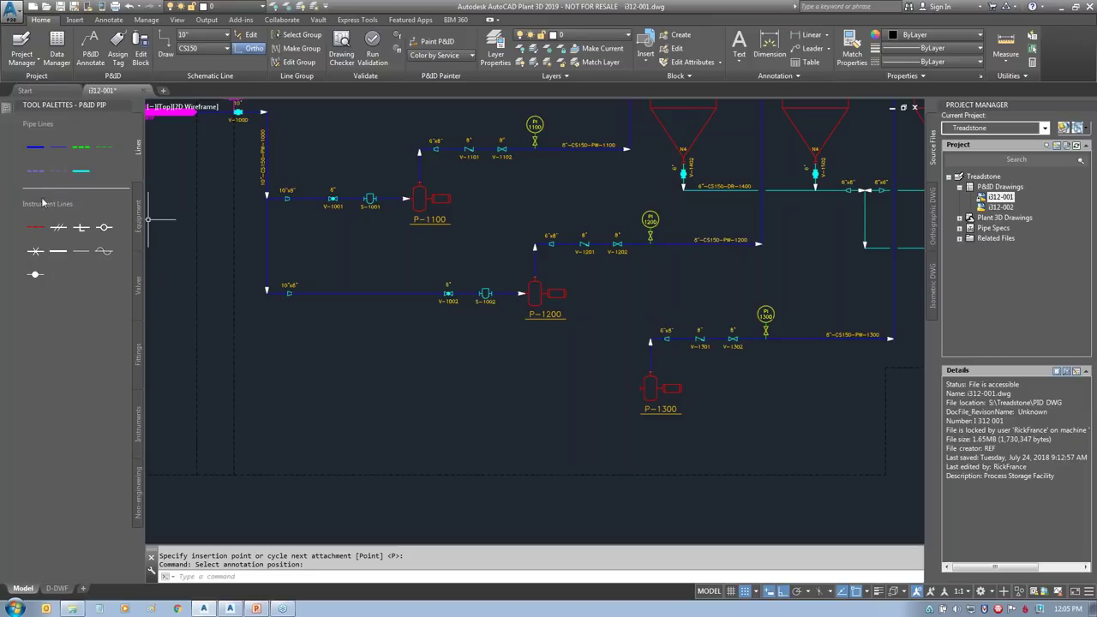
# Step: Draw a pipe line from the left supply line down and across to P-1300's inlet nozzle
pyautogui.click(34, 146)
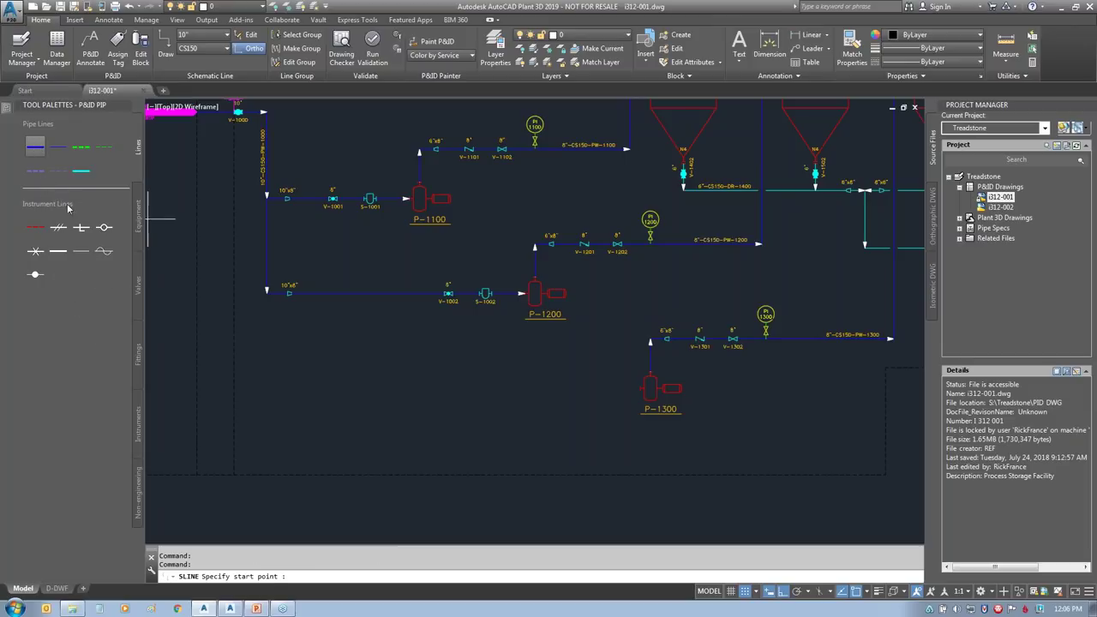
pyautogui.click(261, 296)
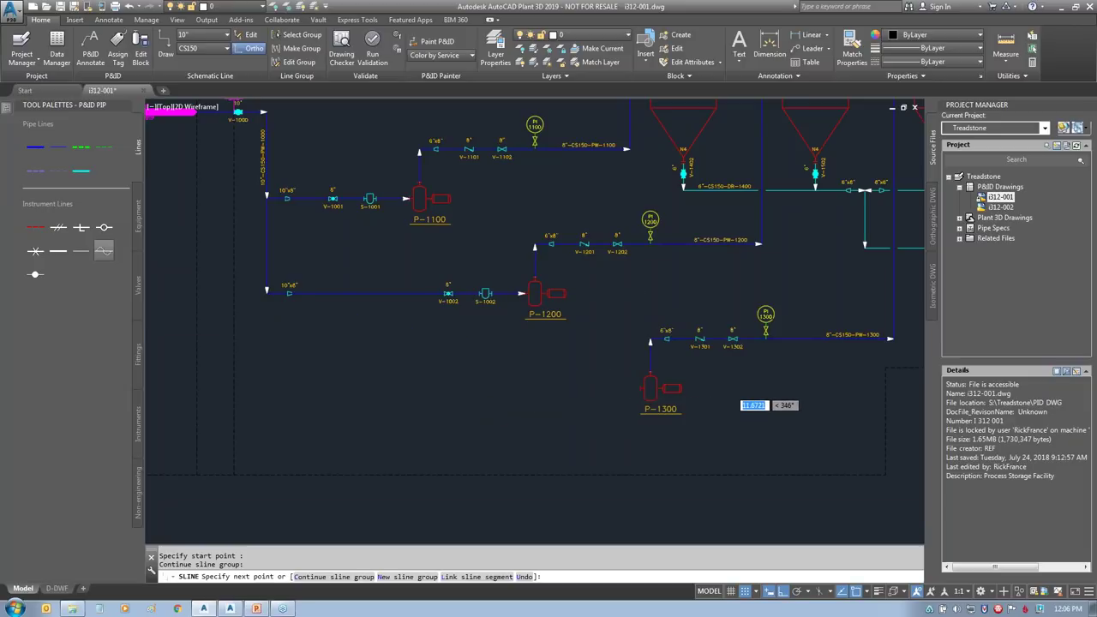
pyautogui.click(266, 385)
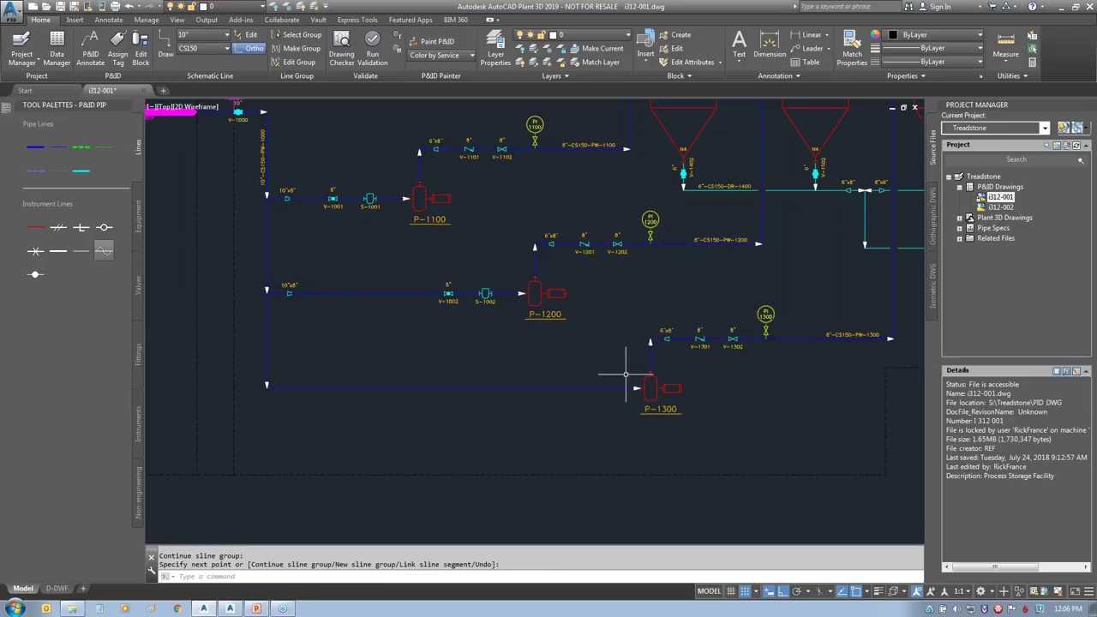
pyautogui.click(637, 387)
pyautogui.scroll(2, 420, 431)
pyautogui.moveTo(556, 454); pyautogui.dragTo(602, 438, button='middle')
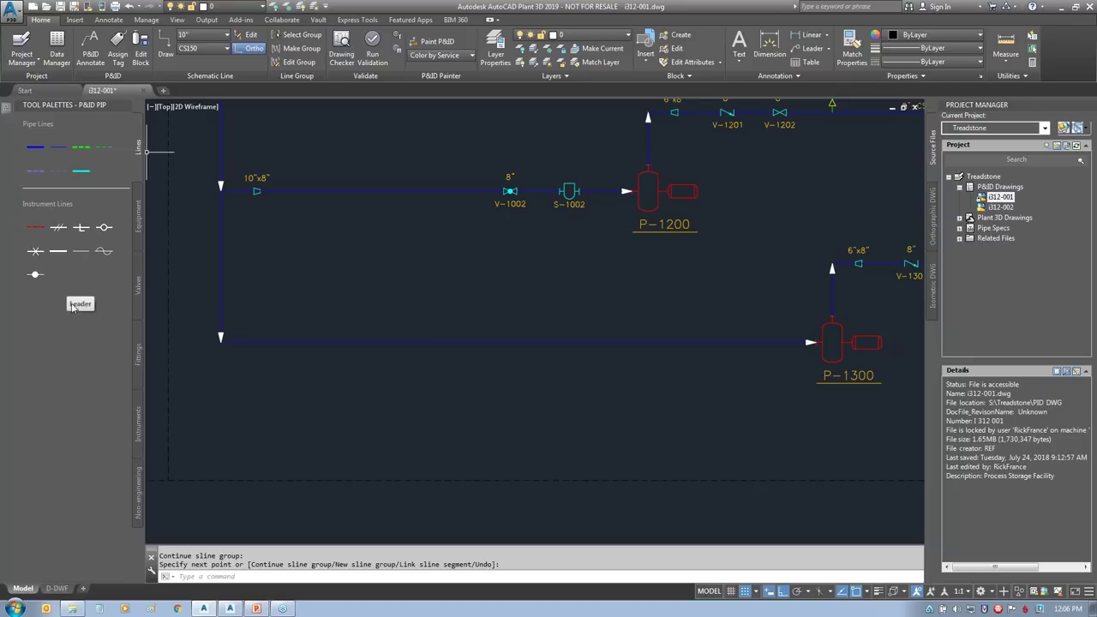
pyautogui.click(138, 286)
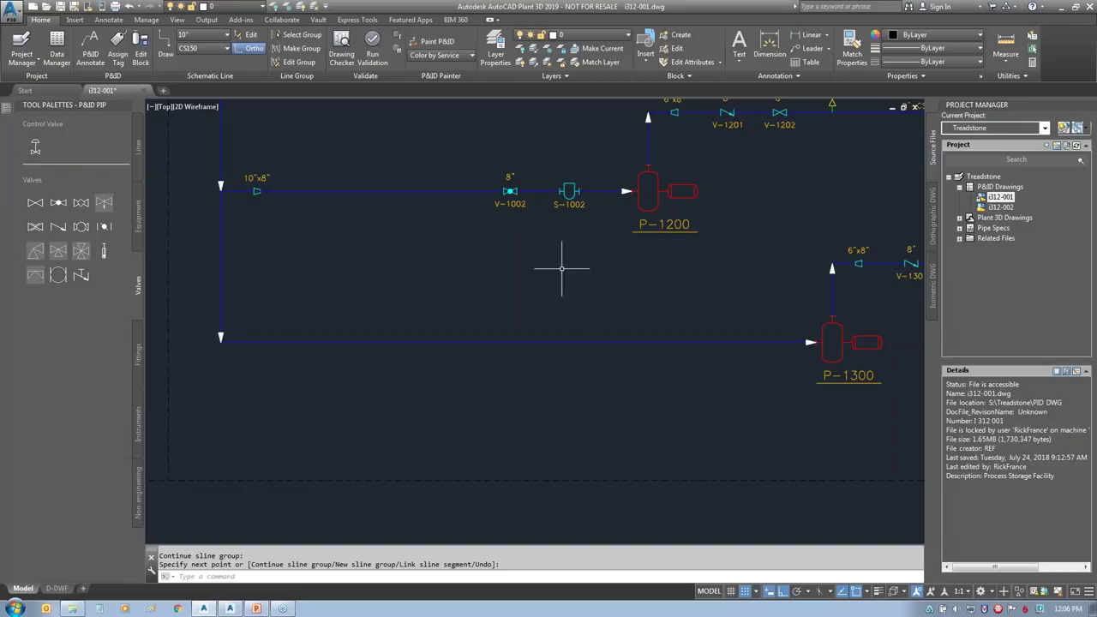
# Step: Place 10" check valve V-1003 on the new pipe feeding P-1300
pyautogui.click(60, 208)
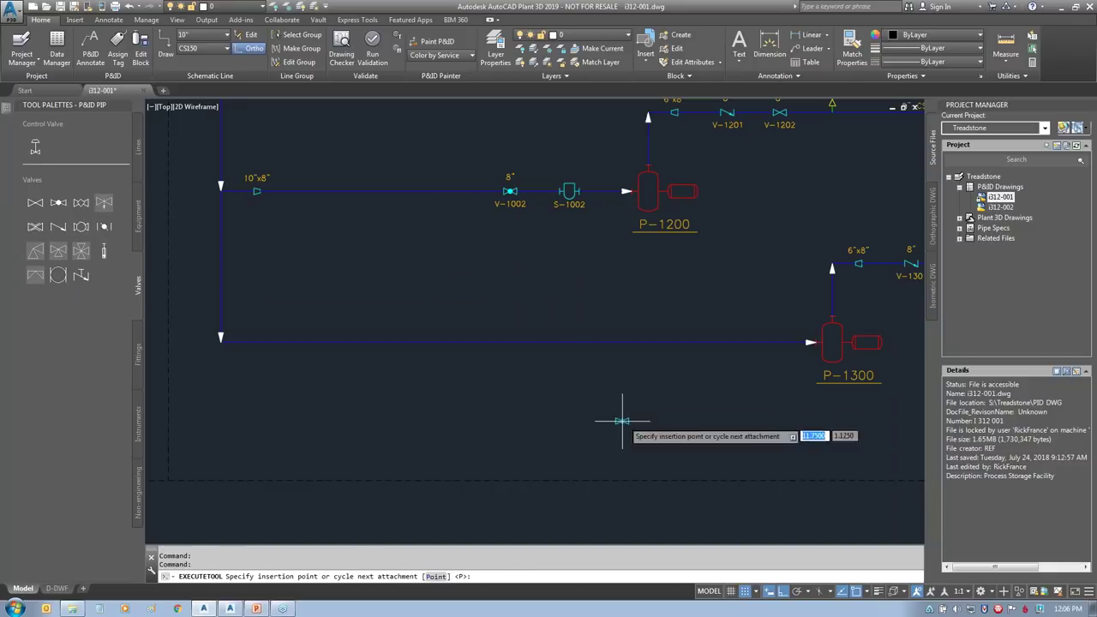
pyautogui.click(628, 342)
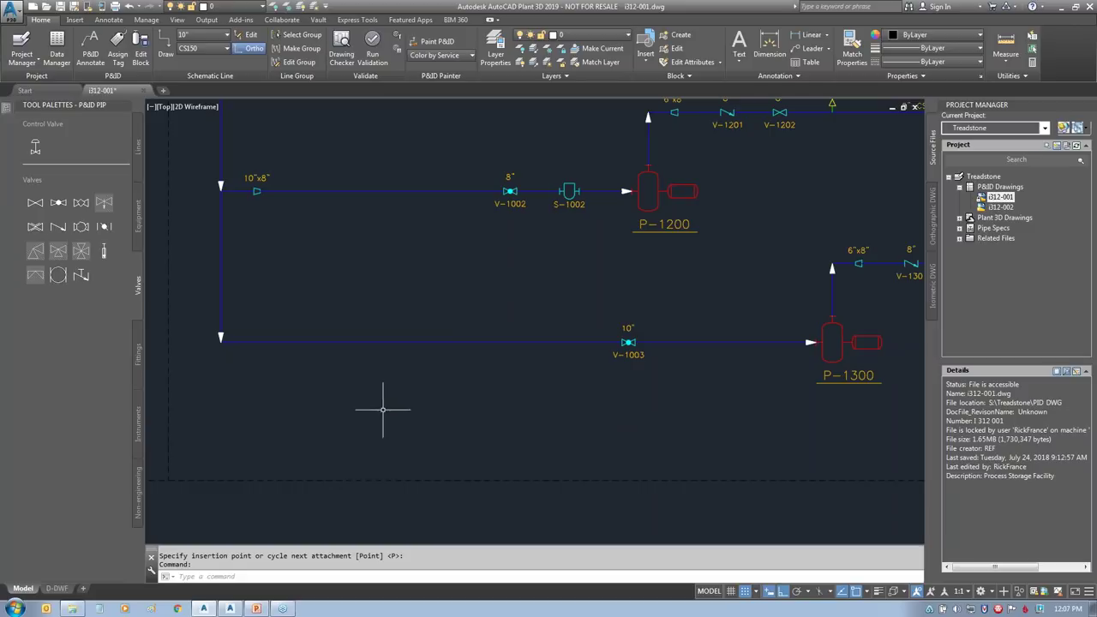
pyautogui.click(140, 351)
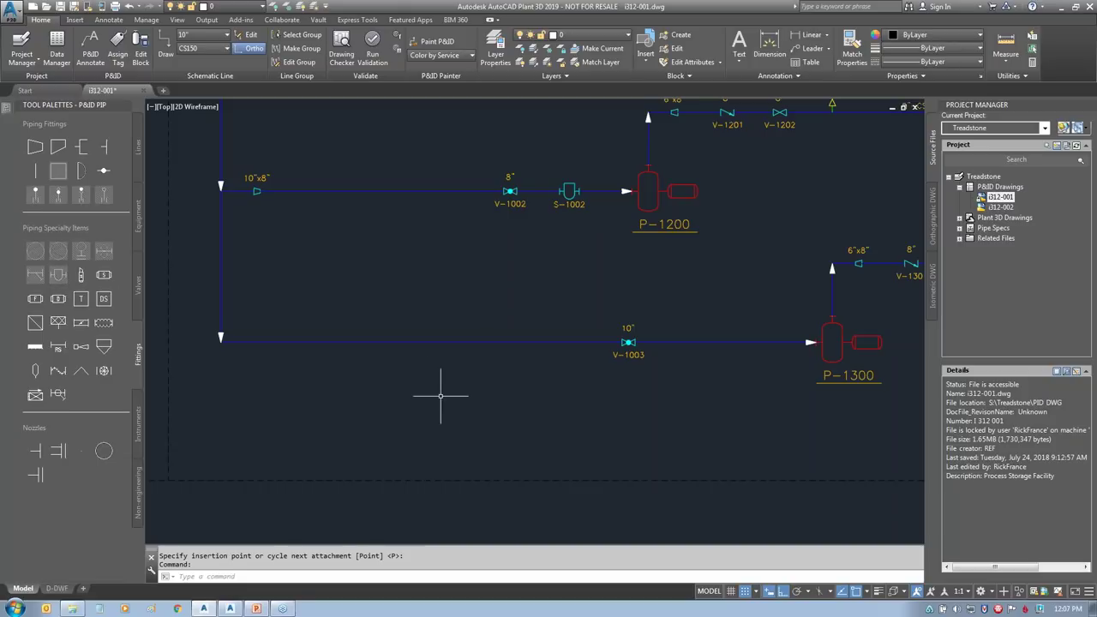
# Step: Add basket strainer S-1003 with its label and a reducer at the lower line's left end
pyautogui.click(57, 274)
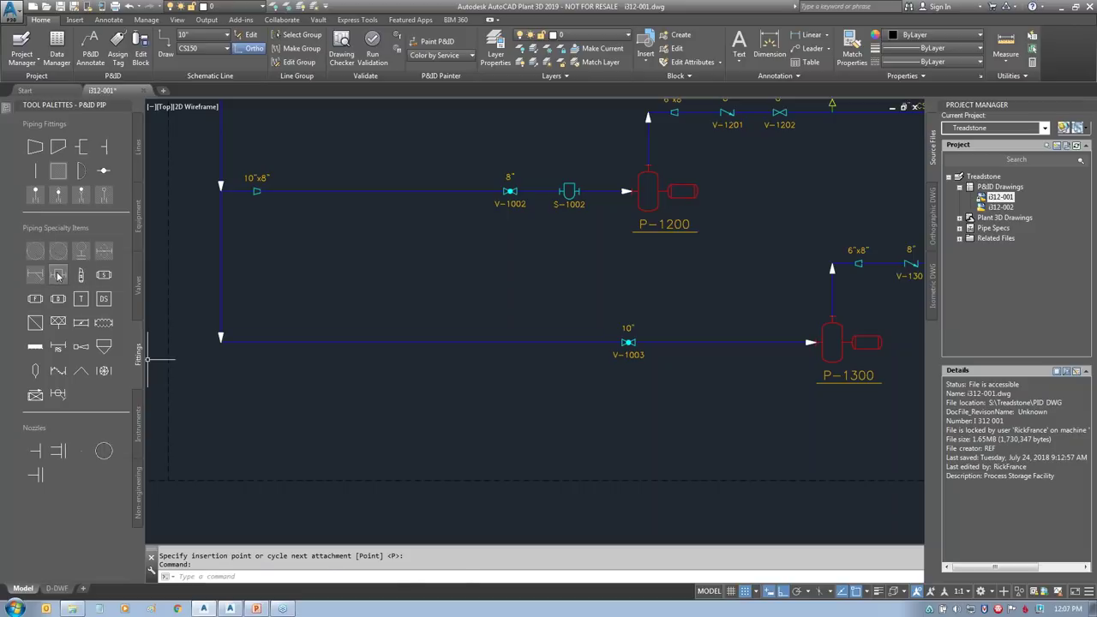
pyautogui.click(707, 342)
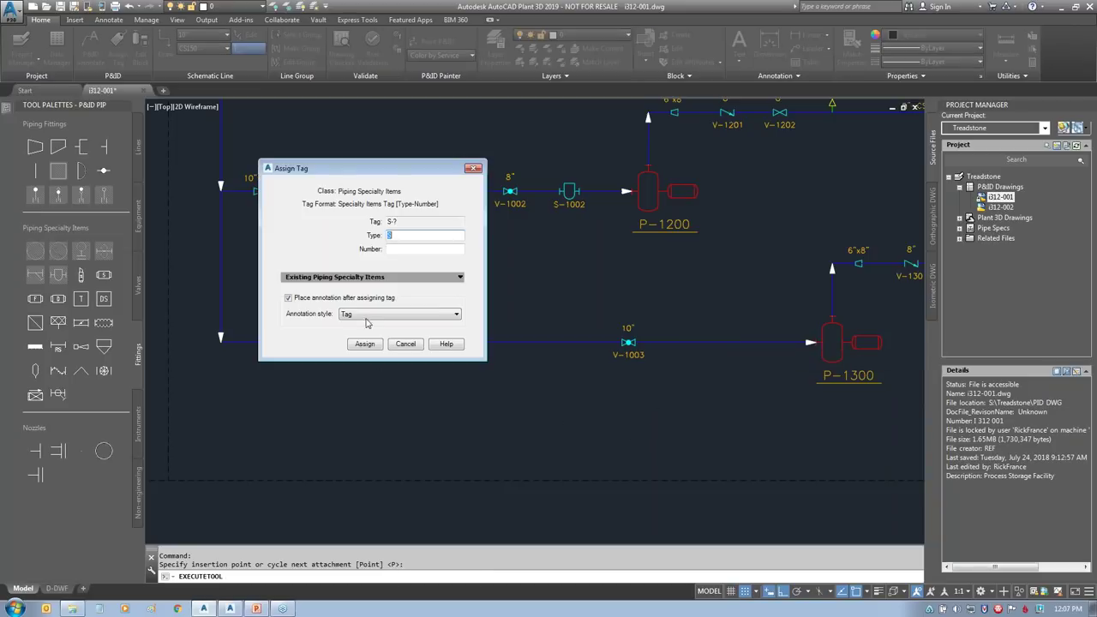
pyautogui.click(410, 250)
pyautogui.click(365, 344)
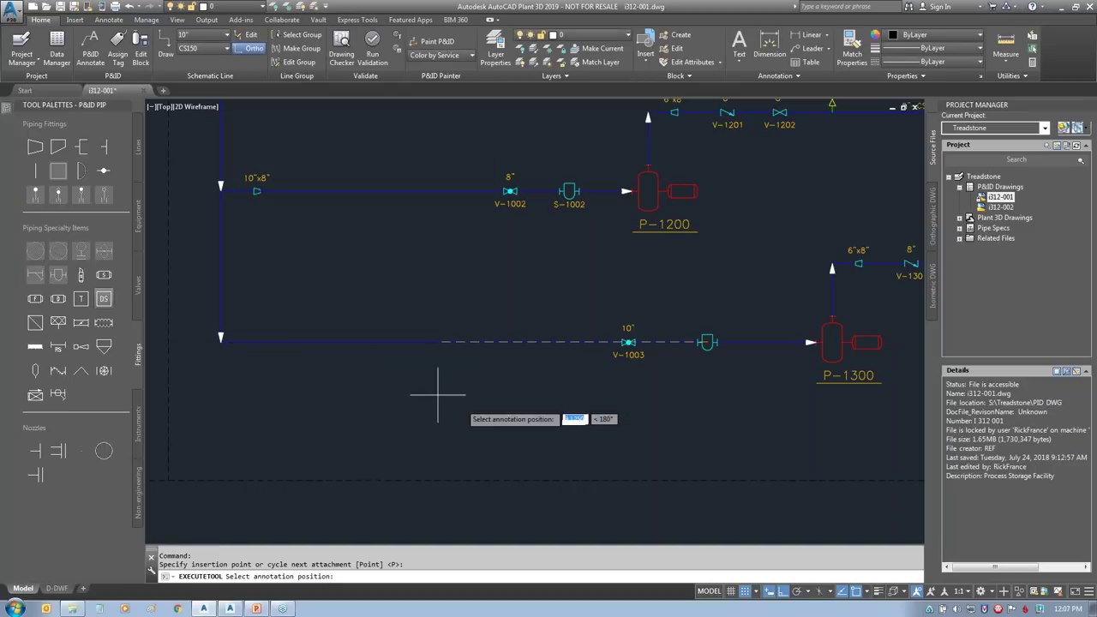
pyautogui.click(707, 362)
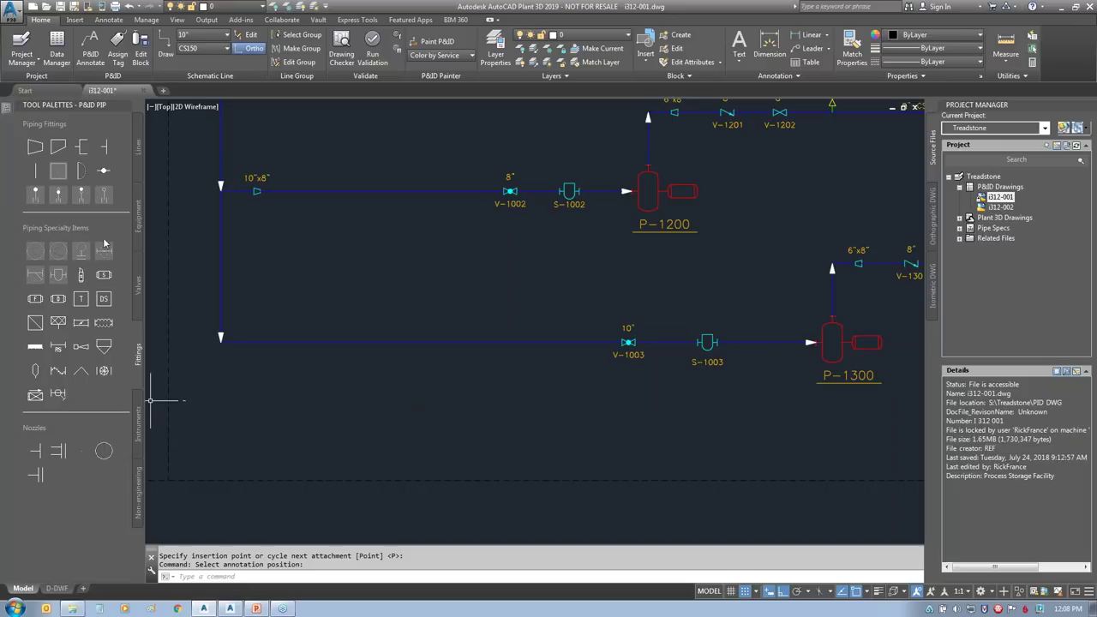
pyautogui.click(36, 170)
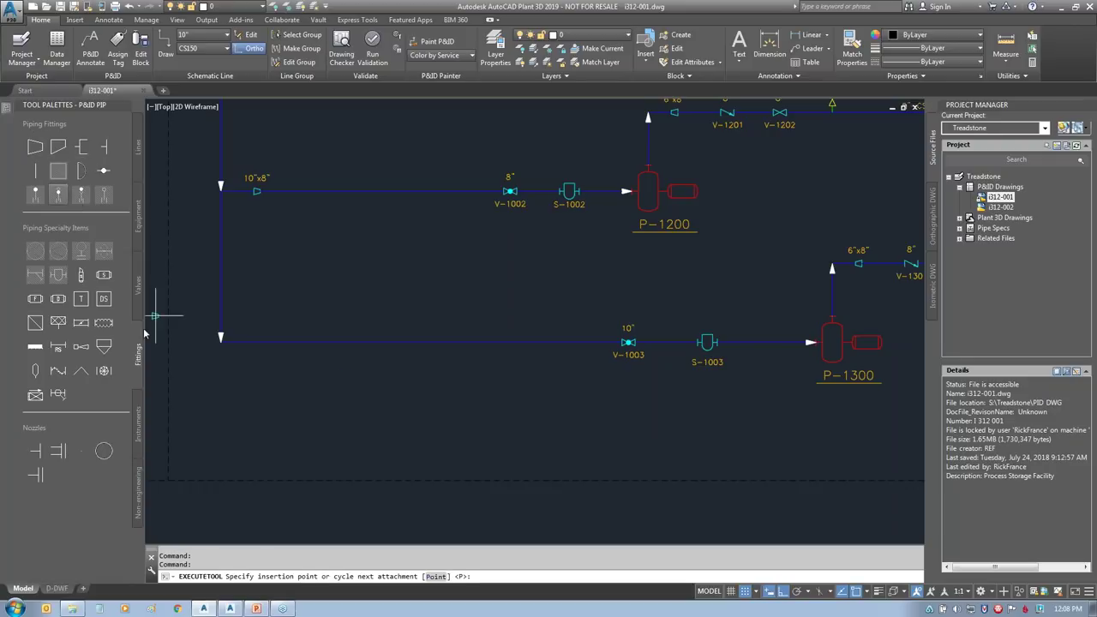
pyautogui.click(260, 342)
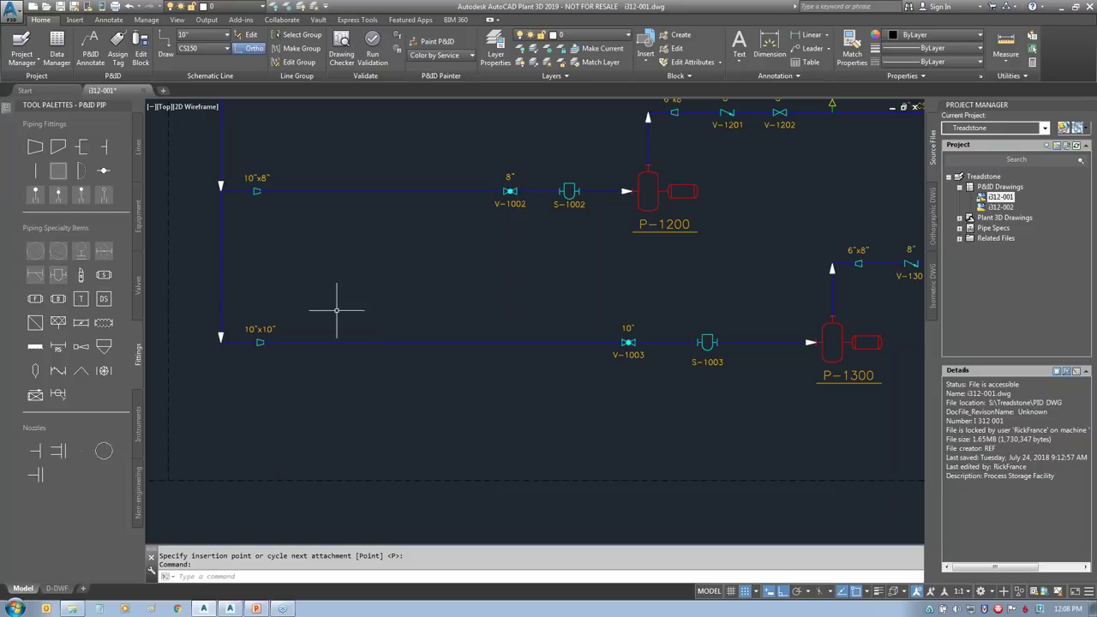
# Step: Tag the lower line 8"-CS150-PW-1000 at size 8" and place its line-number label
pyautogui.click(484, 342)
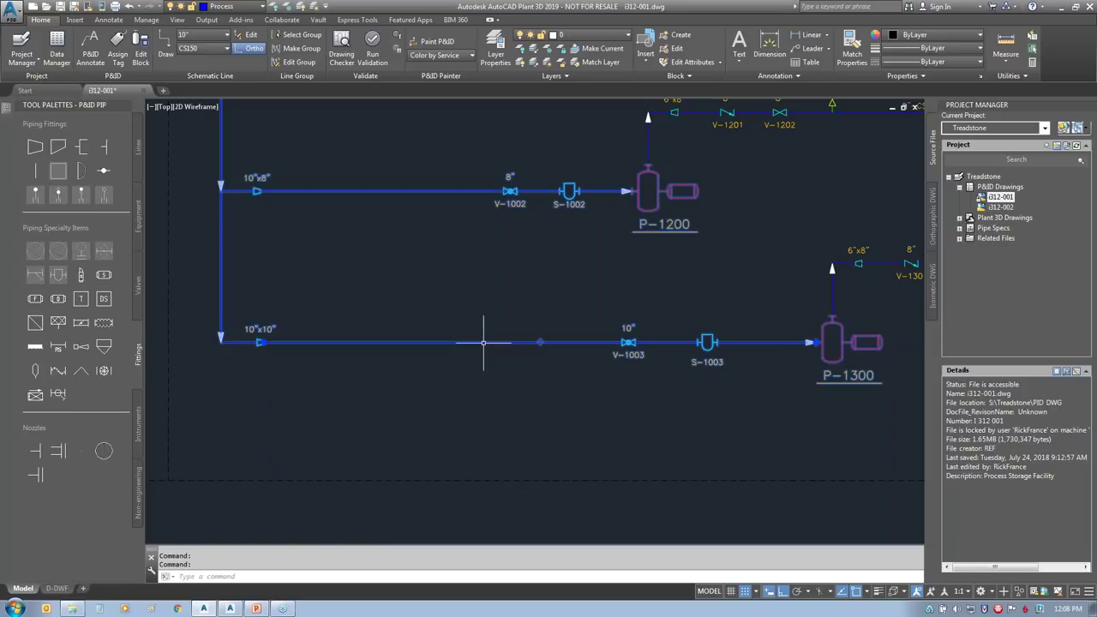
pyautogui.rightClick(483, 342)
pyautogui.click(526, 263)
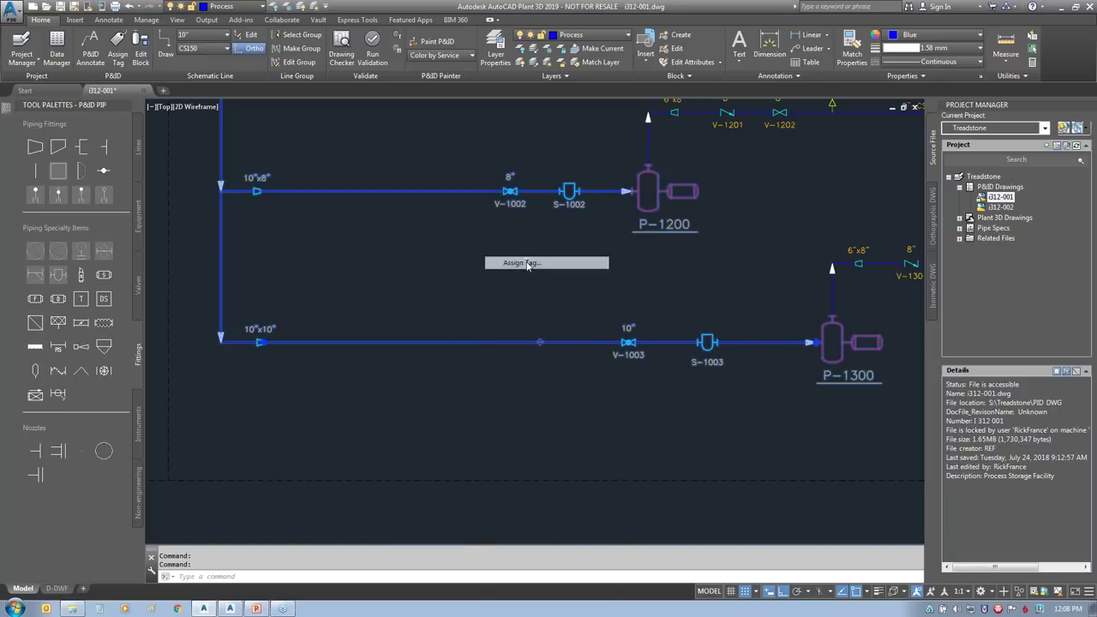
pyautogui.click(430, 235)
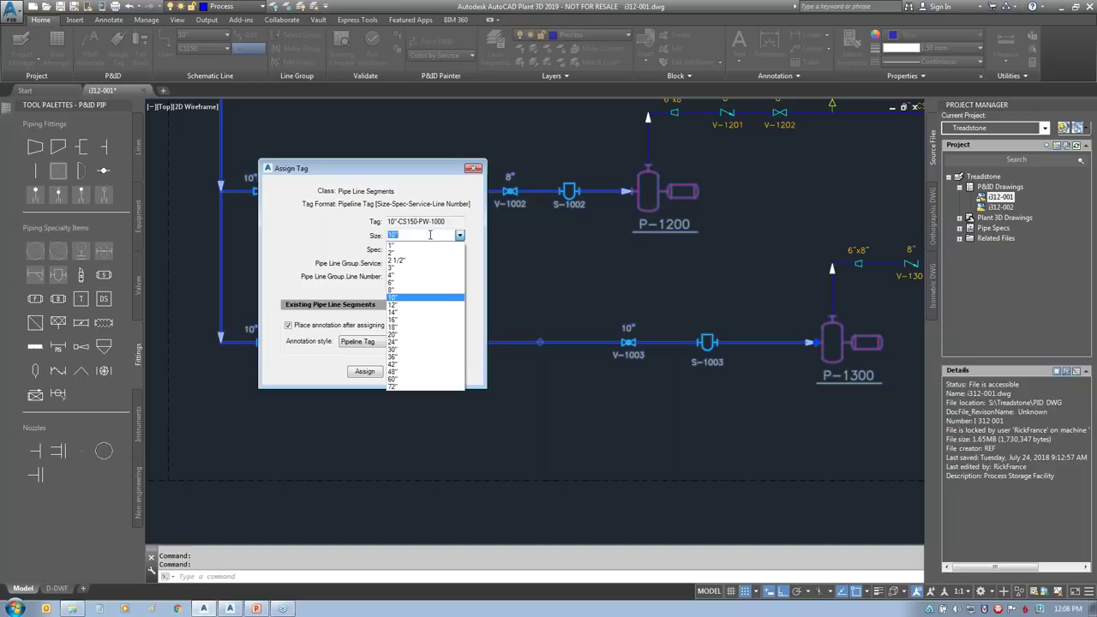
pyautogui.click(411, 288)
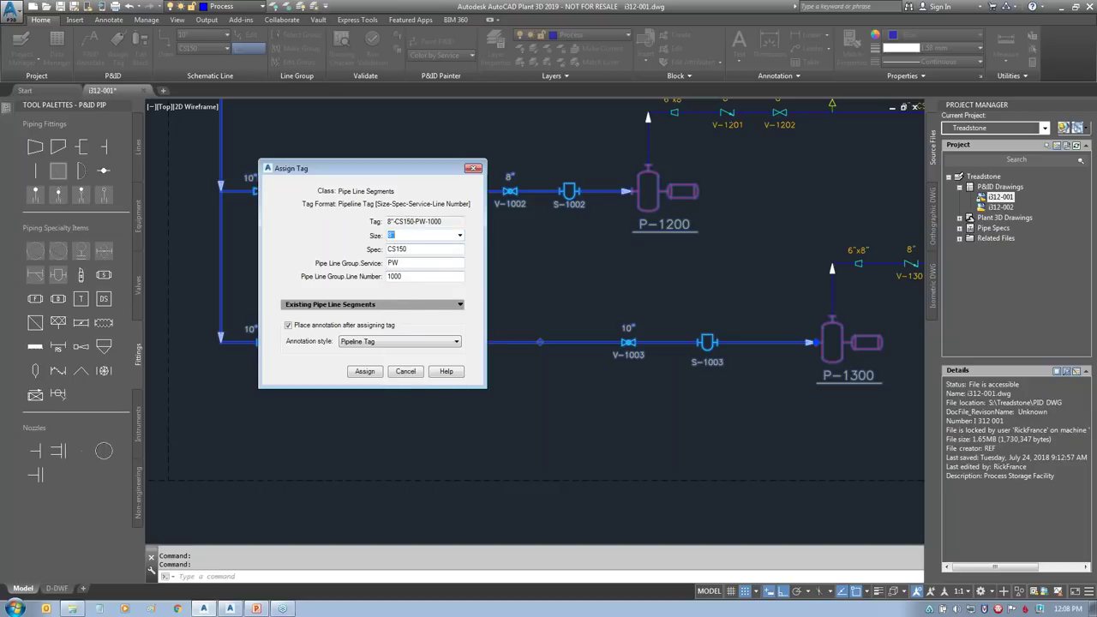
pyautogui.click(364, 371)
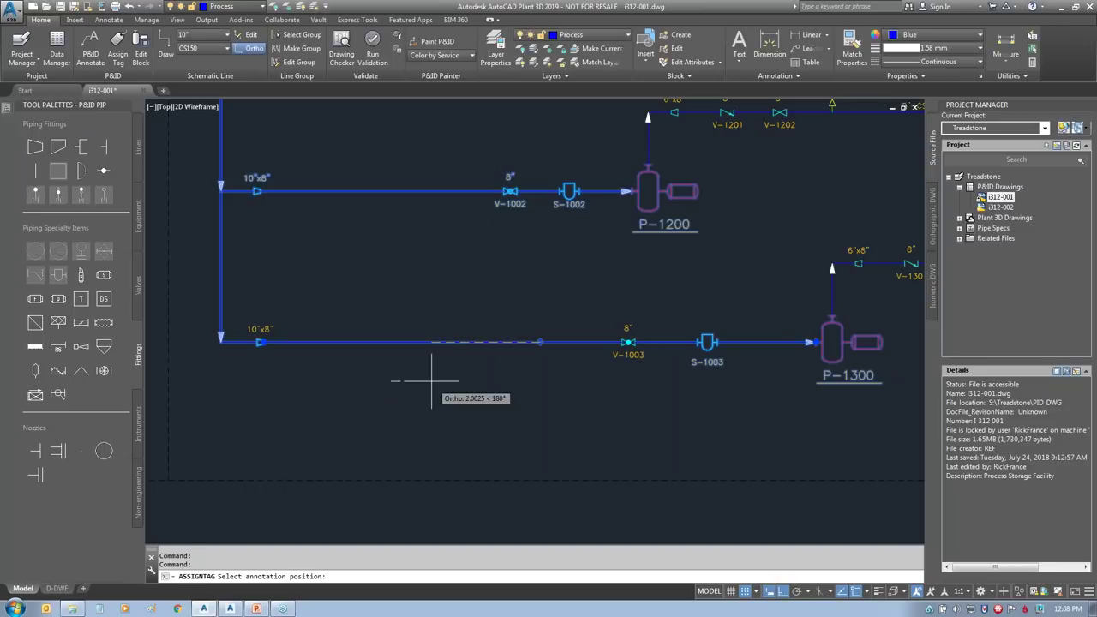
pyautogui.click(473, 334)
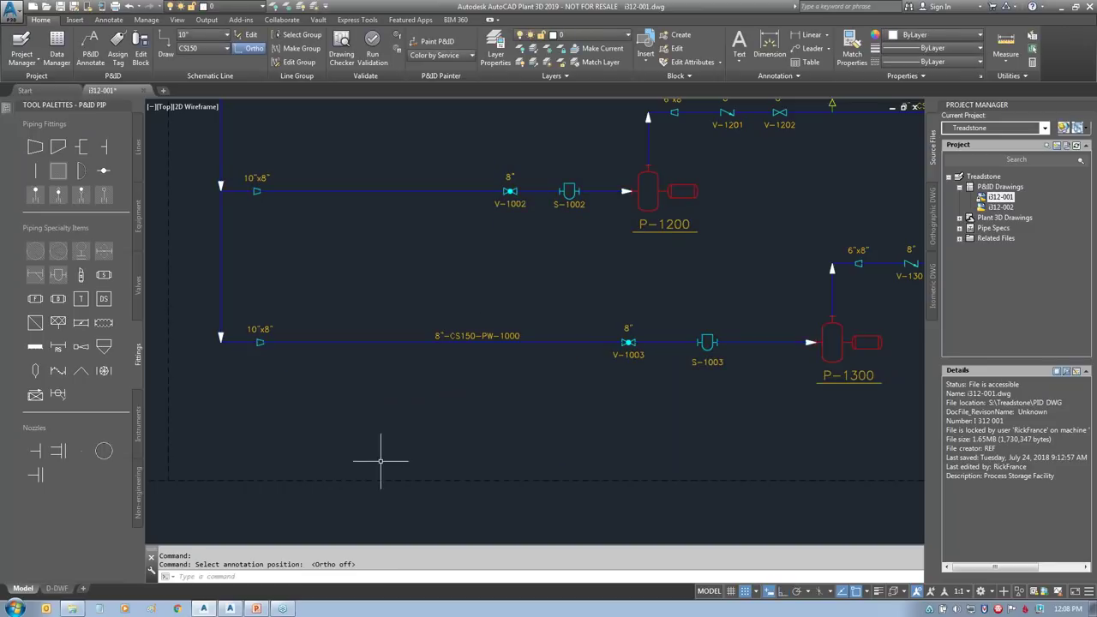
pyautogui.moveTo(272, 302)
pyautogui.mouseDown()
pyautogui.moveTo(273, 382)
pyautogui.moveTo(296, 306)
pyautogui.mouseUp()
pyautogui.moveTo(628, 305); pyautogui.dragTo(677, 308)
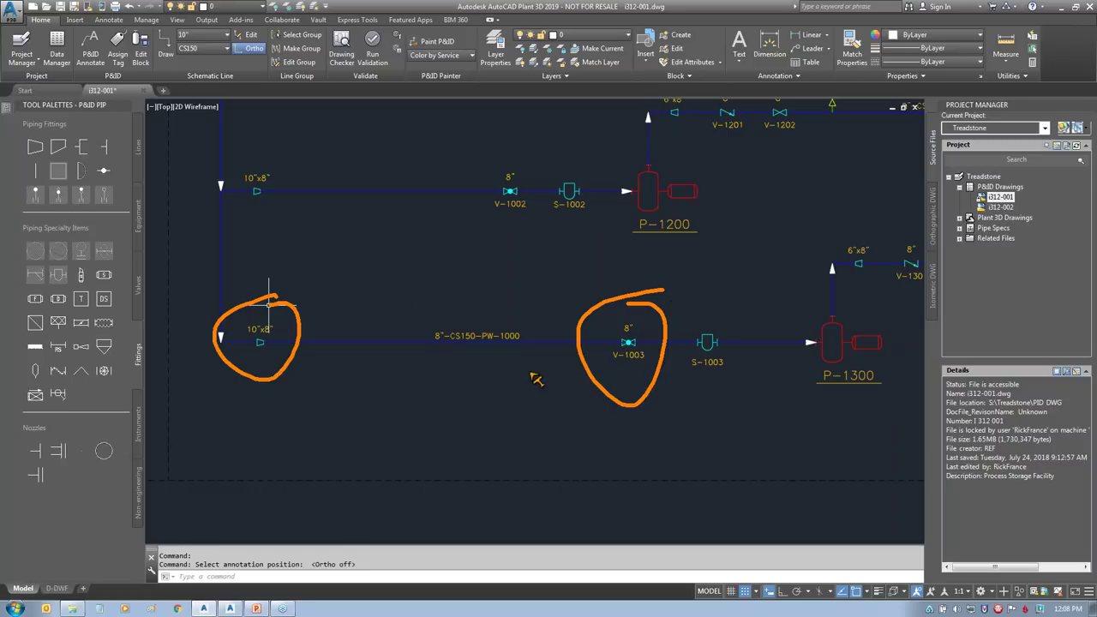
pyautogui.press('Escape')
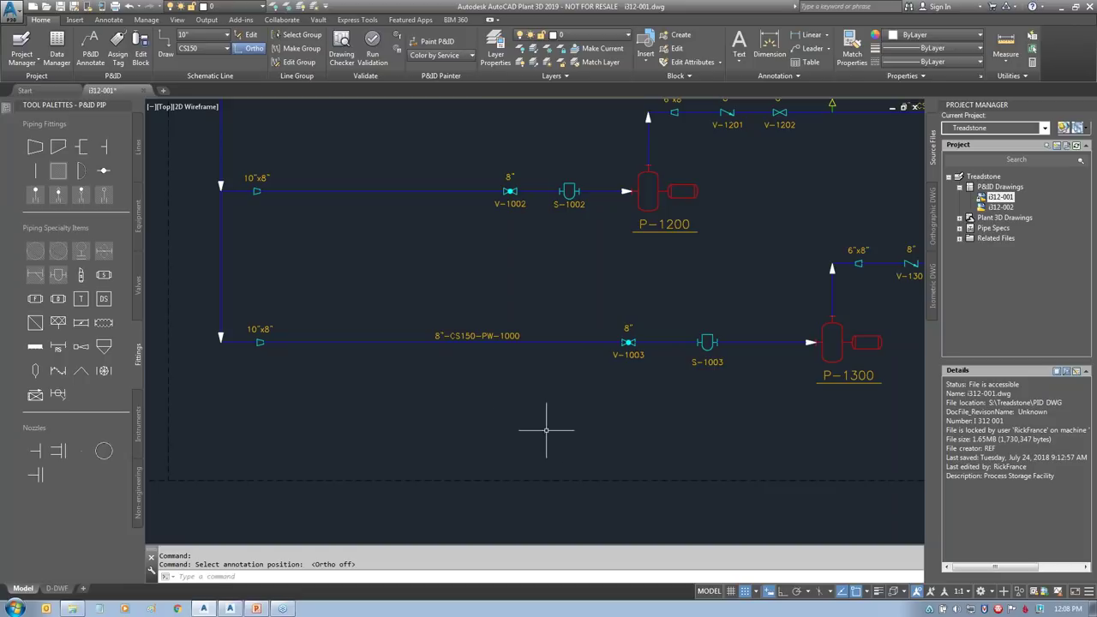
pyautogui.scroll(-2, 563, 441)
pyautogui.middleClick(693, 369)
pyautogui.middleClick(693, 369)
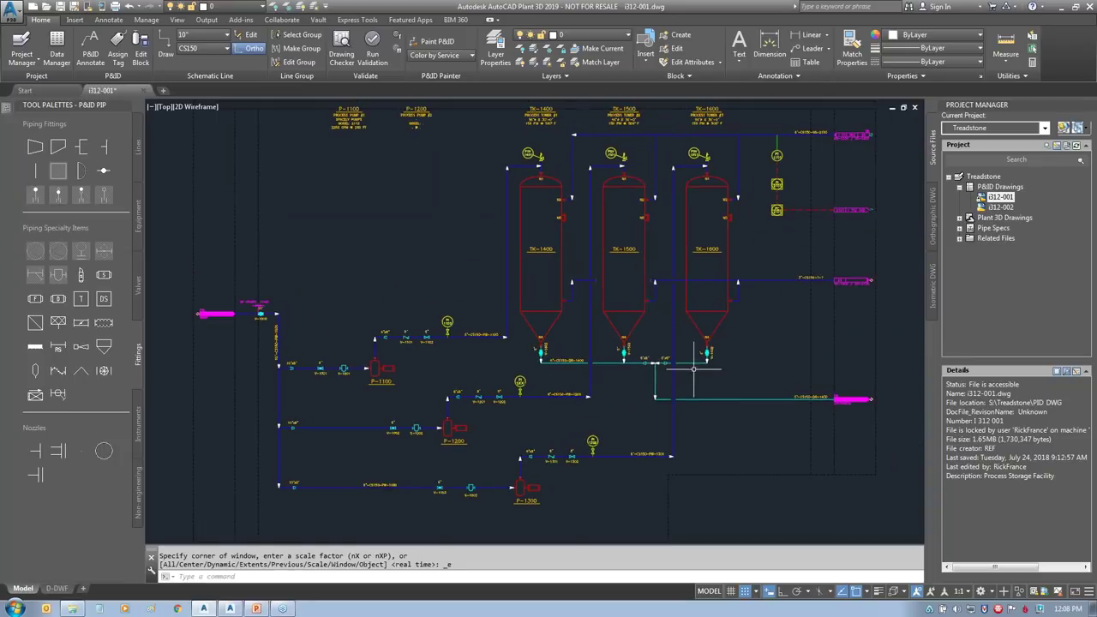
# Step: Show the Equipment symbols and select the 3"-CS150 line beside tank TK-1600
pyautogui.scroll(2, 766, 294)
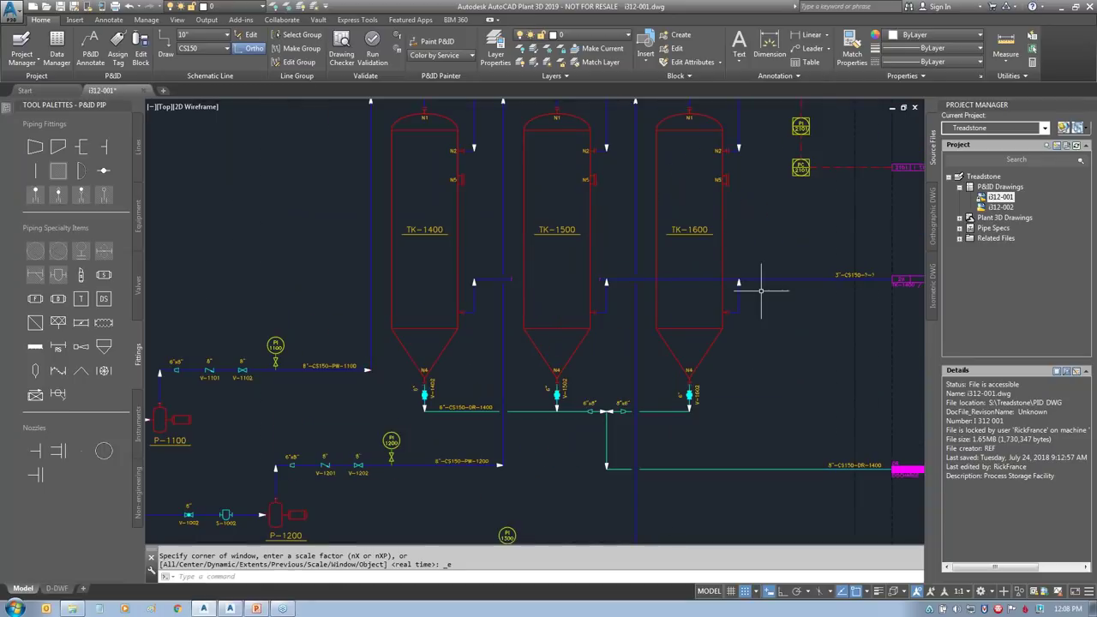
pyautogui.scroll(3, 766, 294)
pyautogui.moveTo(718, 319); pyautogui.dragTo(644, 318, button='middle')
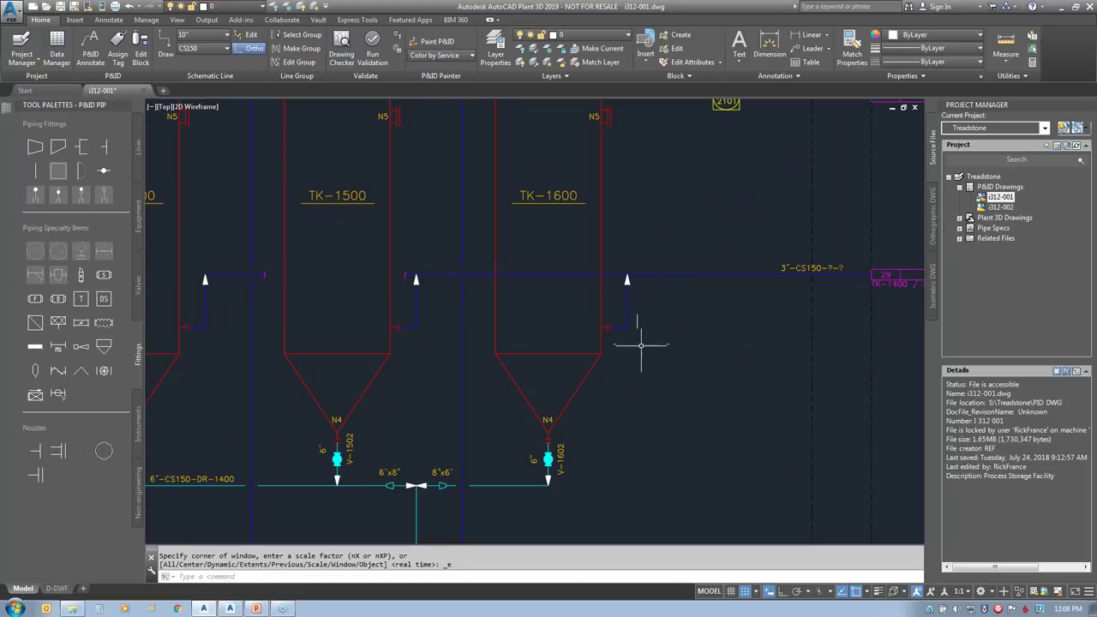
pyautogui.scroll(-2, 641, 343)
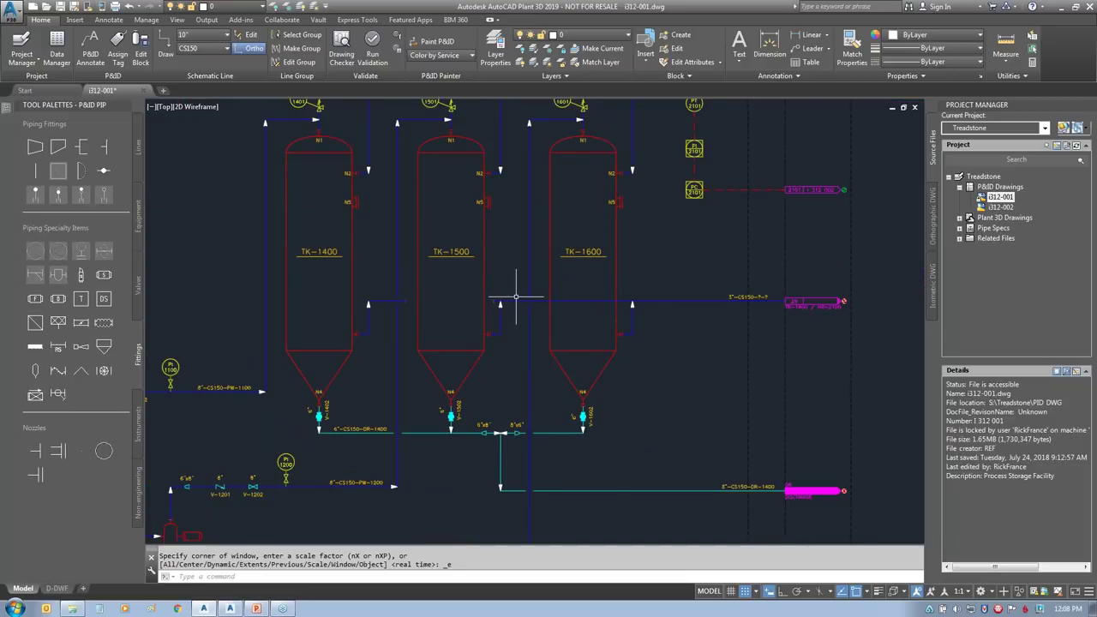
pyautogui.click(137, 221)
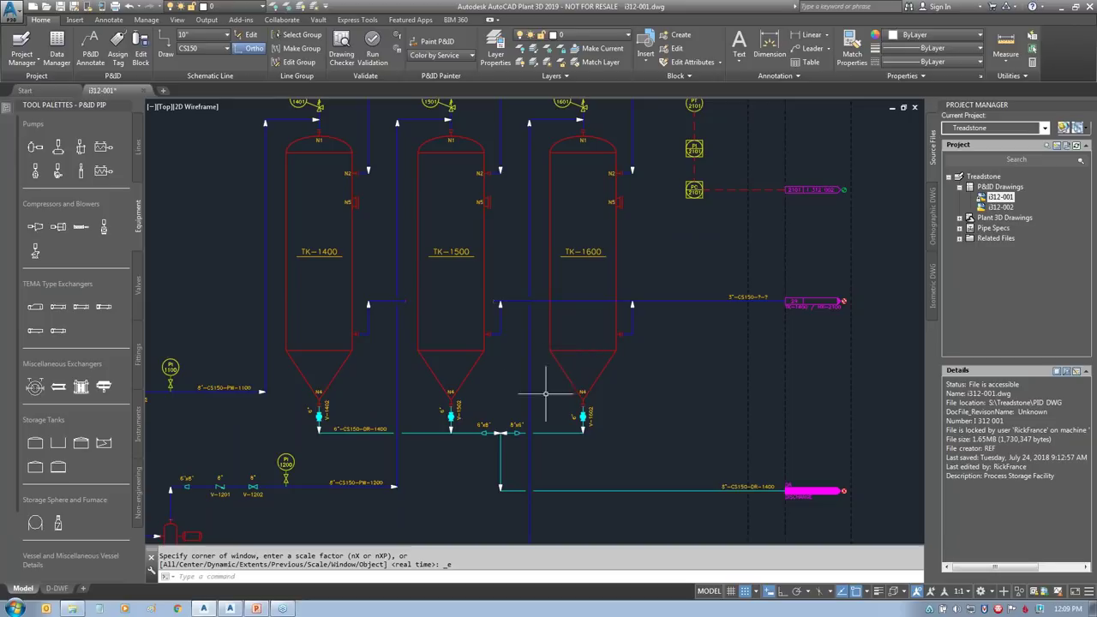
pyautogui.scroll(2, 614, 292)
pyautogui.moveTo(642, 343); pyautogui.dragTo(575, 343, button='middle')
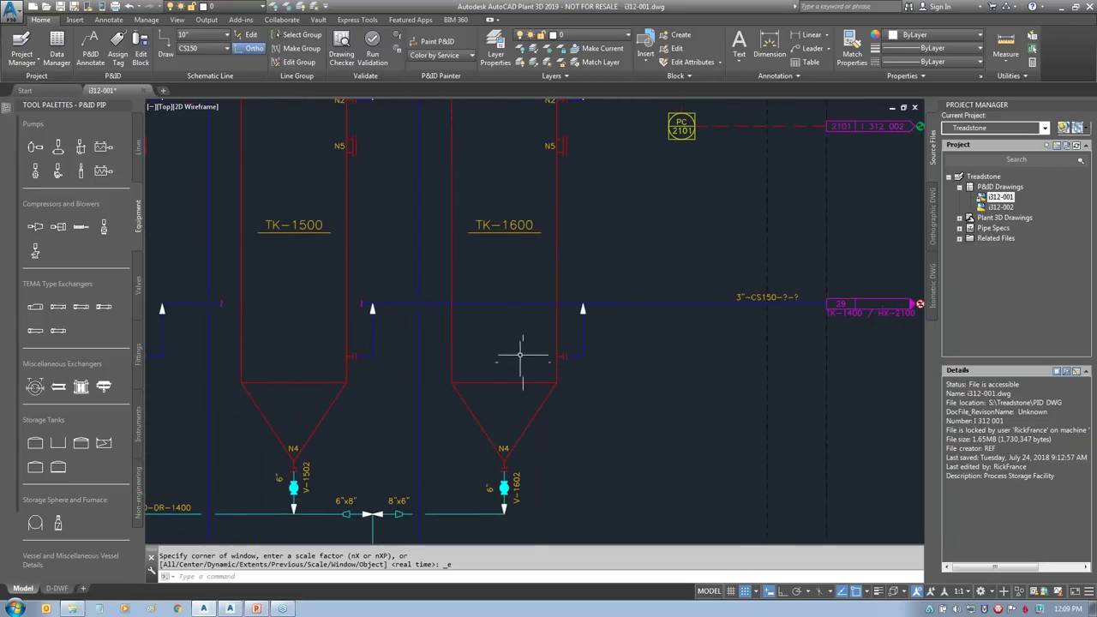
pyautogui.click(506, 304)
# Step: Cut a gap into the 3"-CS150 line using Schematic Line Edit > Add Gap
pyautogui.rightClick(505, 304)
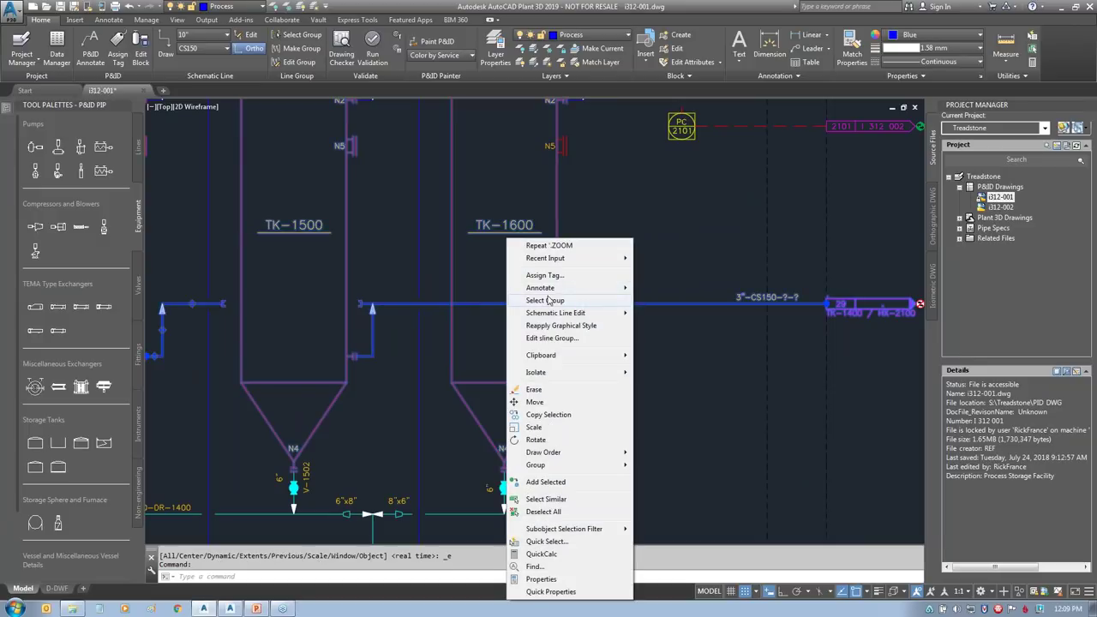
pyautogui.moveTo(549, 315)
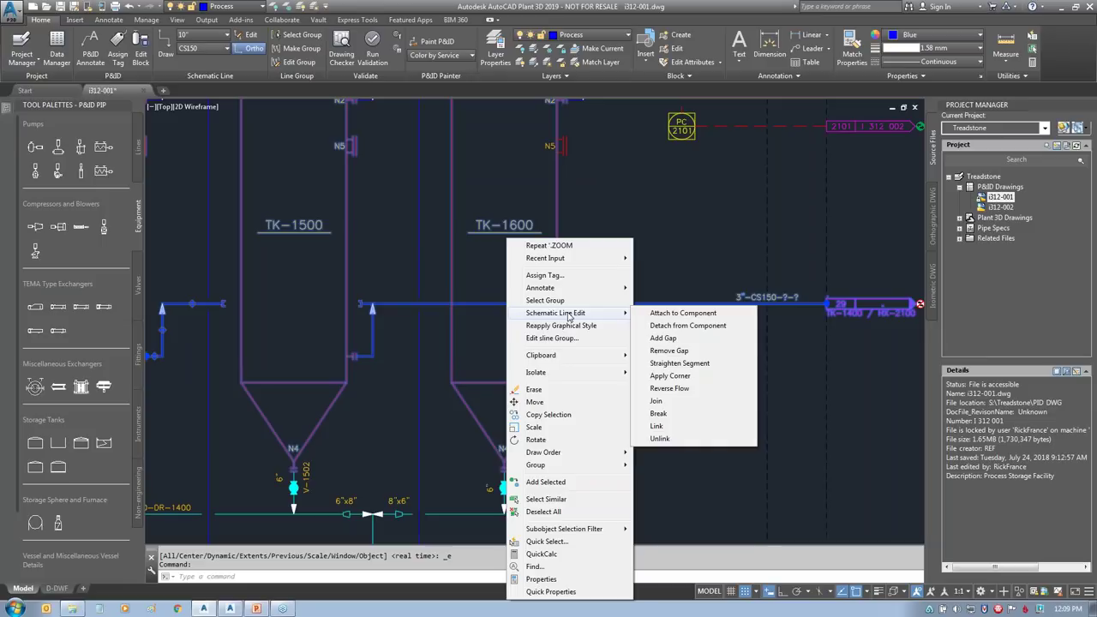
pyautogui.click(662, 338)
pyautogui.click(524, 310)
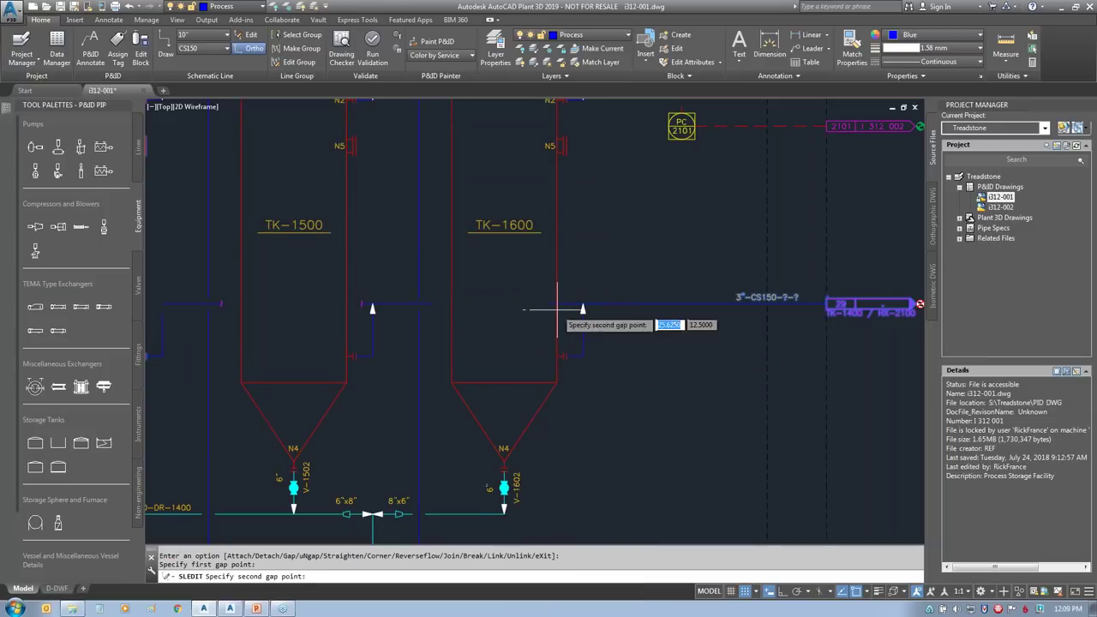
pyautogui.click(561, 307)
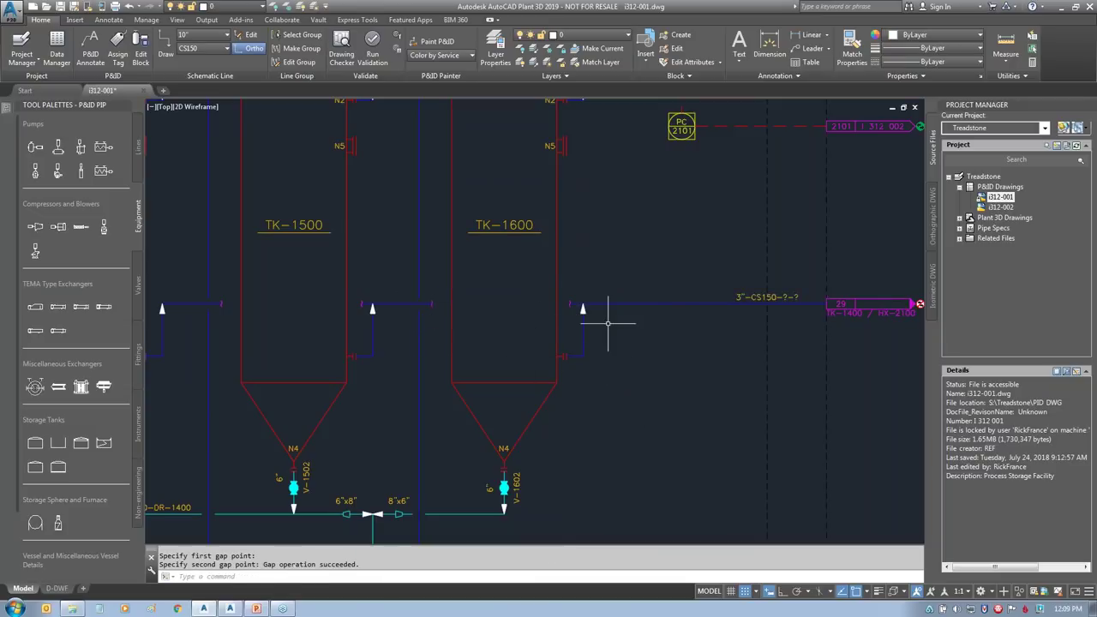
pyautogui.click(666, 304)
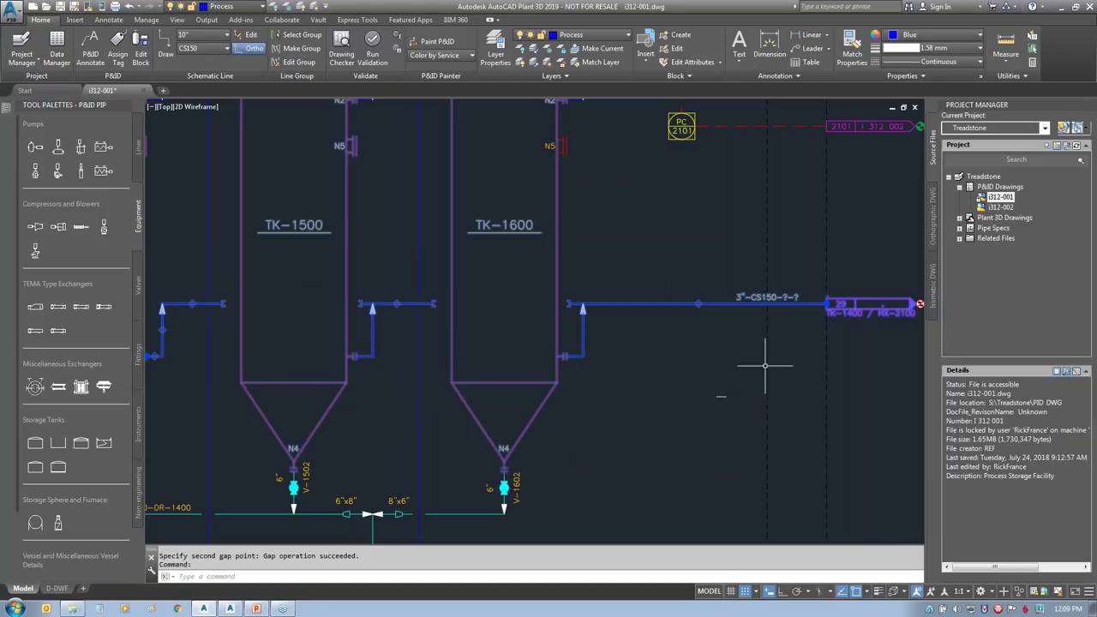
pyautogui.press('Escape')
# Step: Frame the TK-1400/HX-2100 connector and open drawing i312-002 from the project
pyautogui.scroll(2, 829, 349)
pyautogui.moveTo(840, 345); pyautogui.dragTo(536, 387, button='middle')
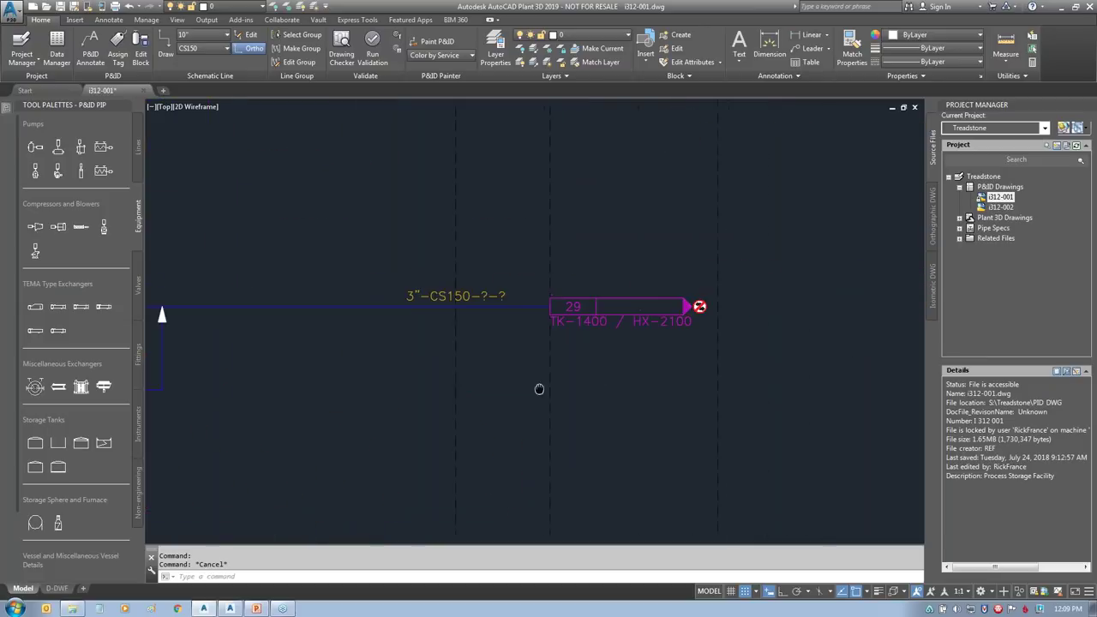
pyautogui.click(140, 478)
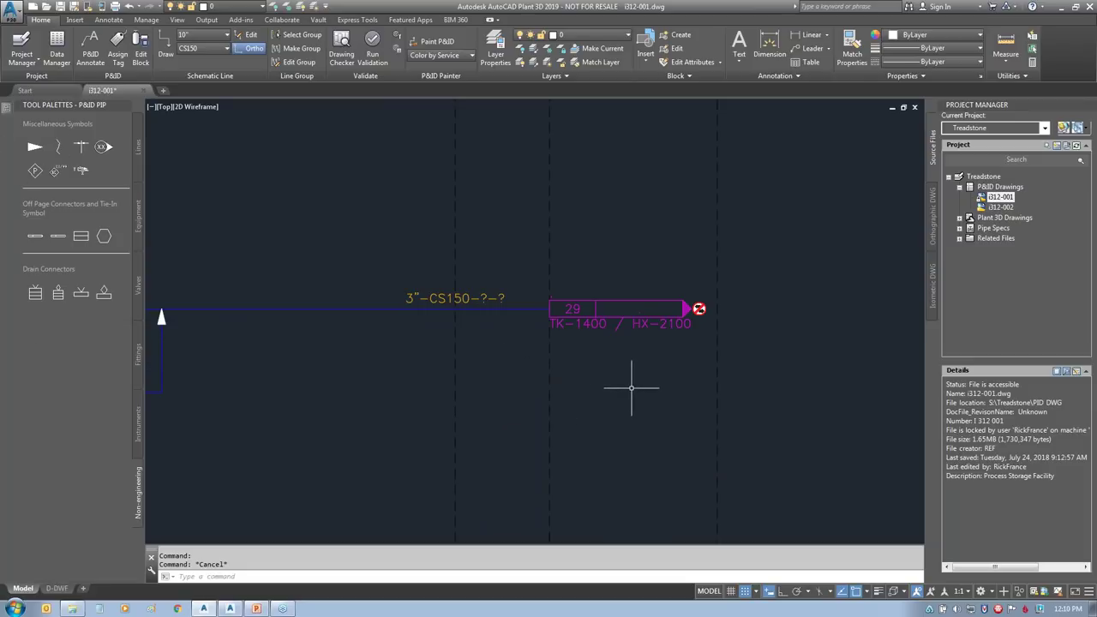
pyautogui.doubleClick(999, 207)
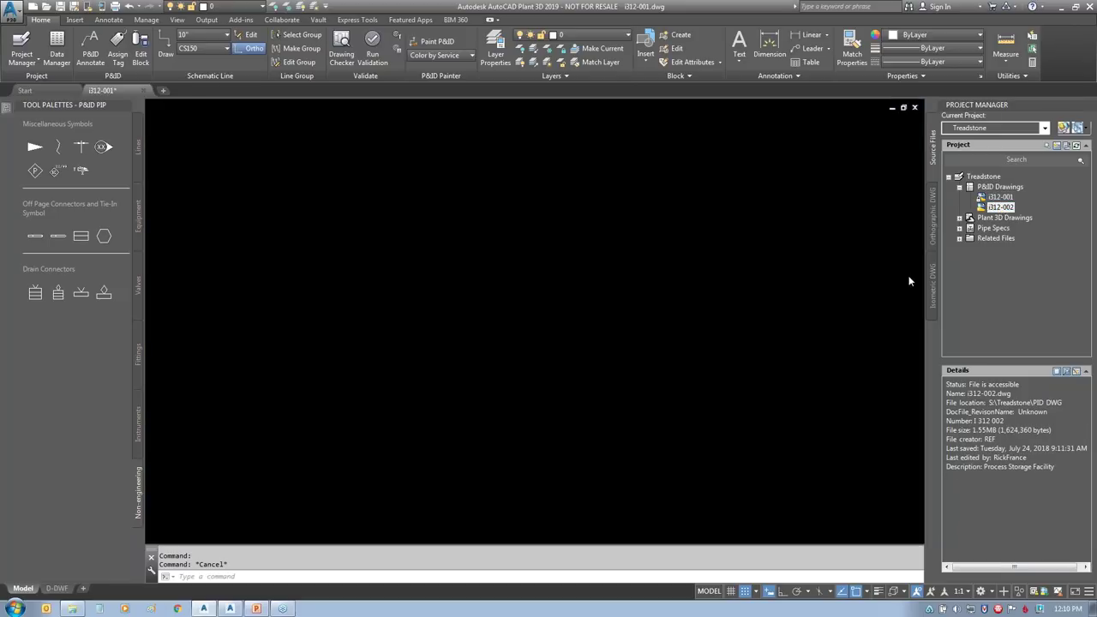
pyautogui.scroll(5, 245, 379)
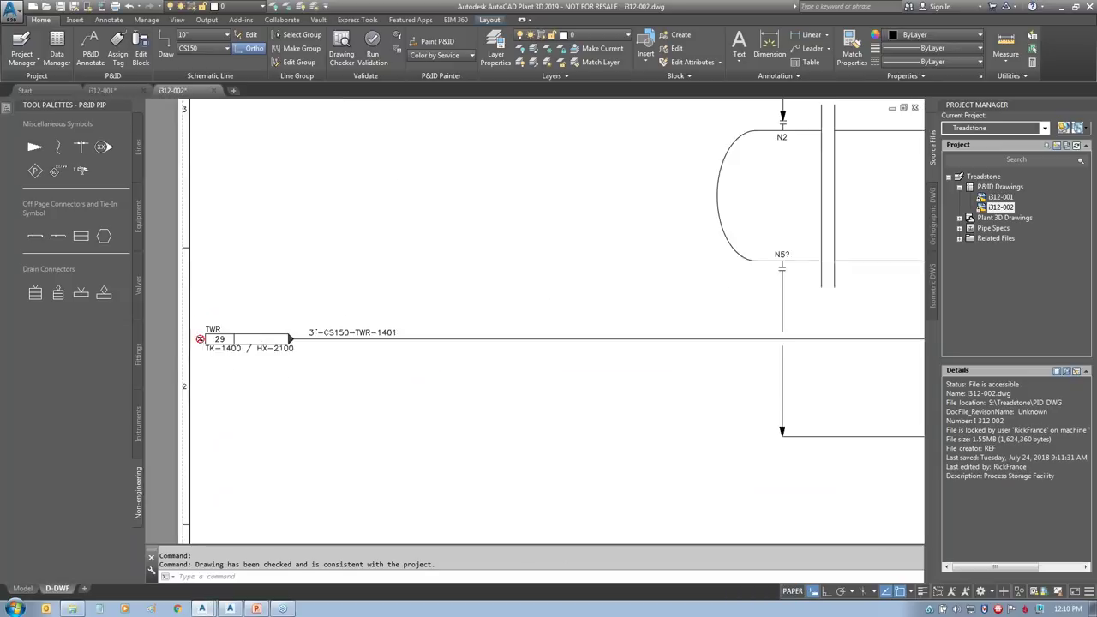
pyautogui.scroll(2, 206, 368)
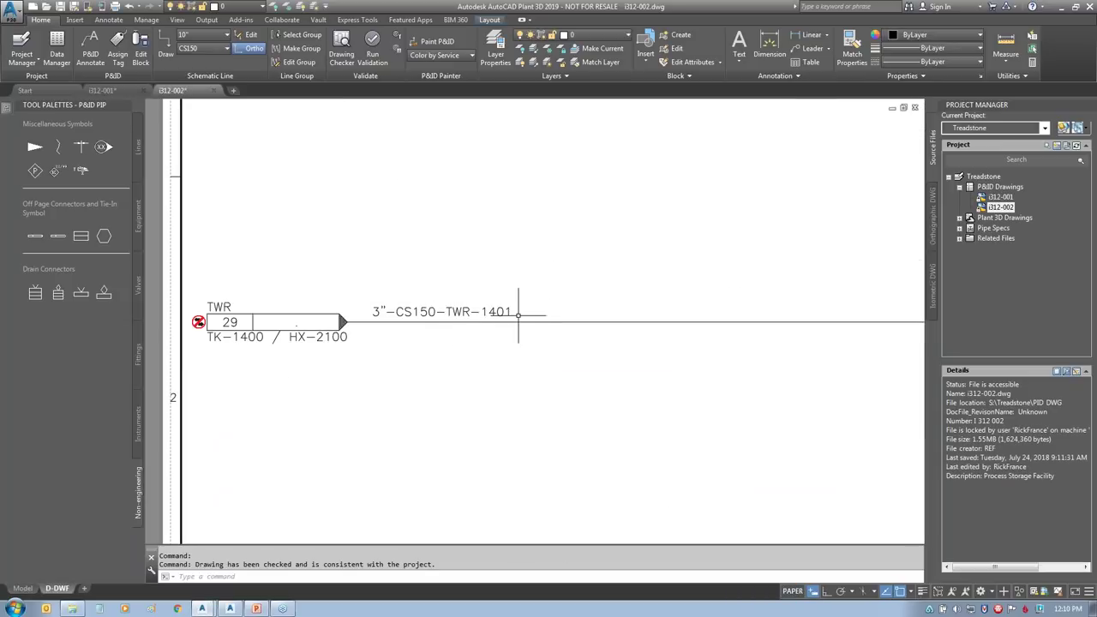
# Step: In i312-001, link the TWR off-page connector to 3"-CS150-TWR-1401 in i312-002
pyautogui.click(104, 91)
pyautogui.click(696, 309)
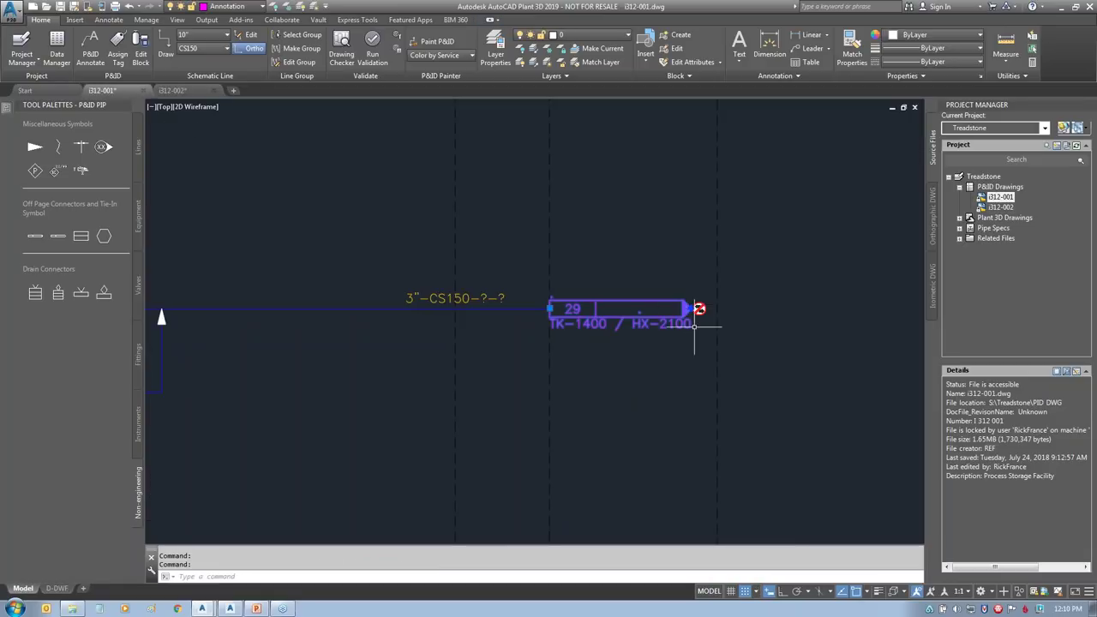
pyautogui.moveTo(695, 308)
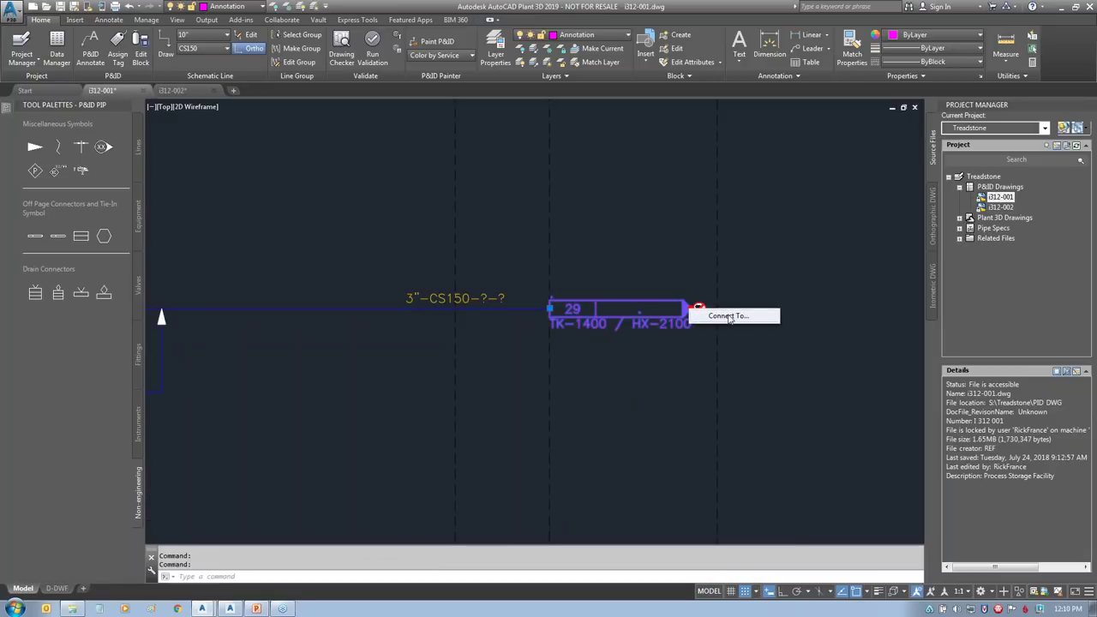
pyautogui.click(730, 316)
pyautogui.click(590, 409)
pyautogui.moveTo(623, 116); pyautogui.dragTo(913, 117)
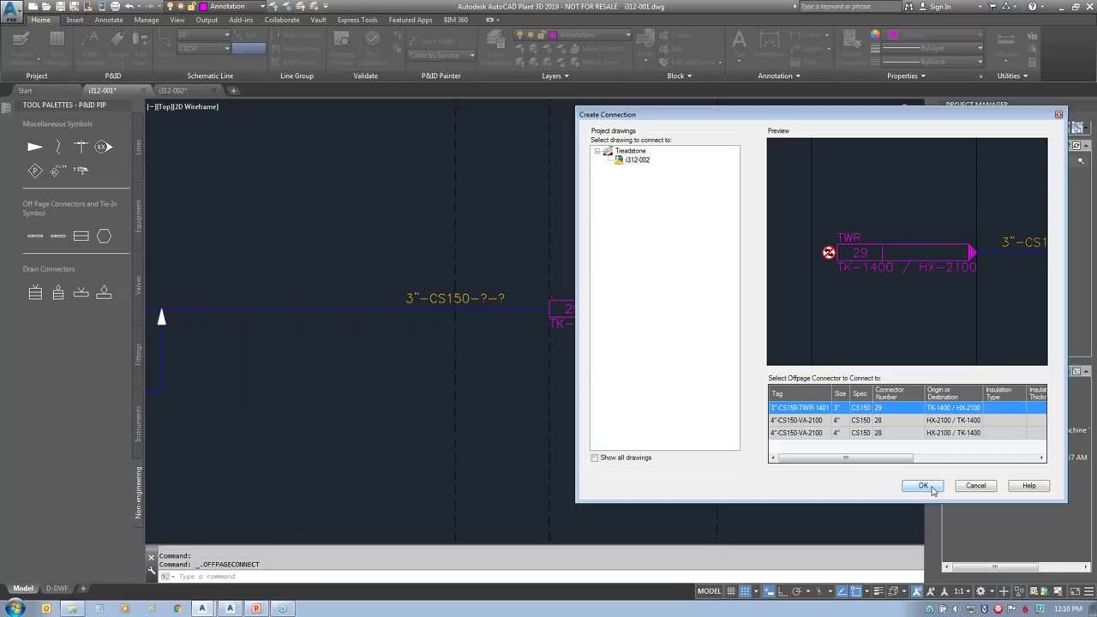
pyautogui.press('Return')
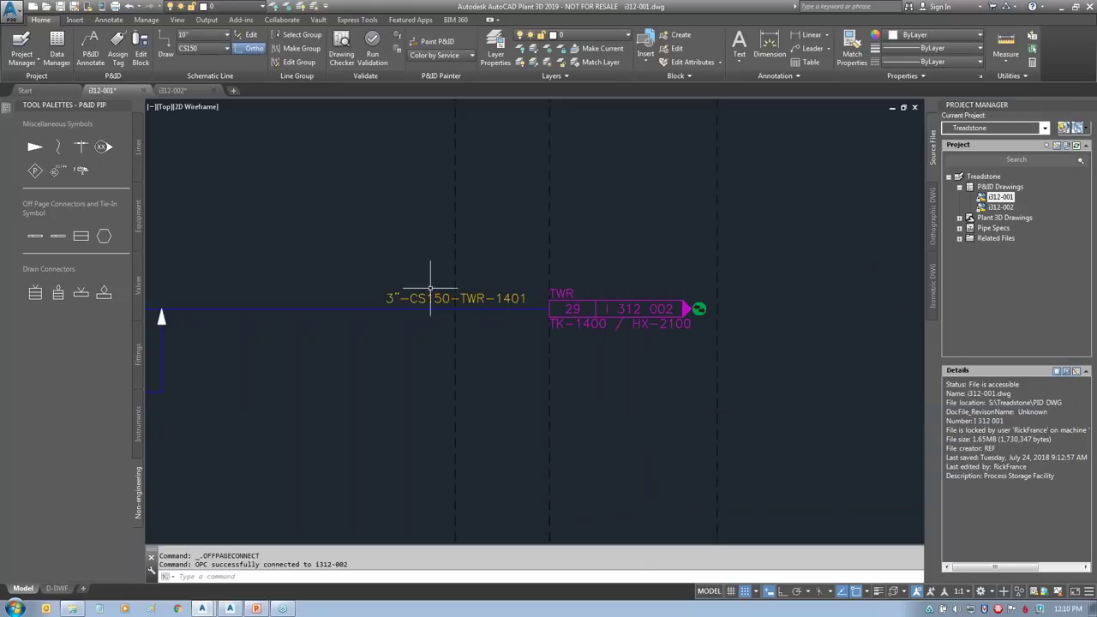
# Step: Close i312-002 saving its changes, then show the whole i312-001 P&ID
pyautogui.moveTo(387, 254)
pyautogui.mouseDown()
pyautogui.moveTo(541, 262)
pyautogui.moveTo(530, 318)
pyautogui.moveTo(422, 337)
pyautogui.moveTo(468, 234)
pyautogui.moveTo(502, 235)
pyautogui.moveTo(812, 143)
pyautogui.mouseUp()
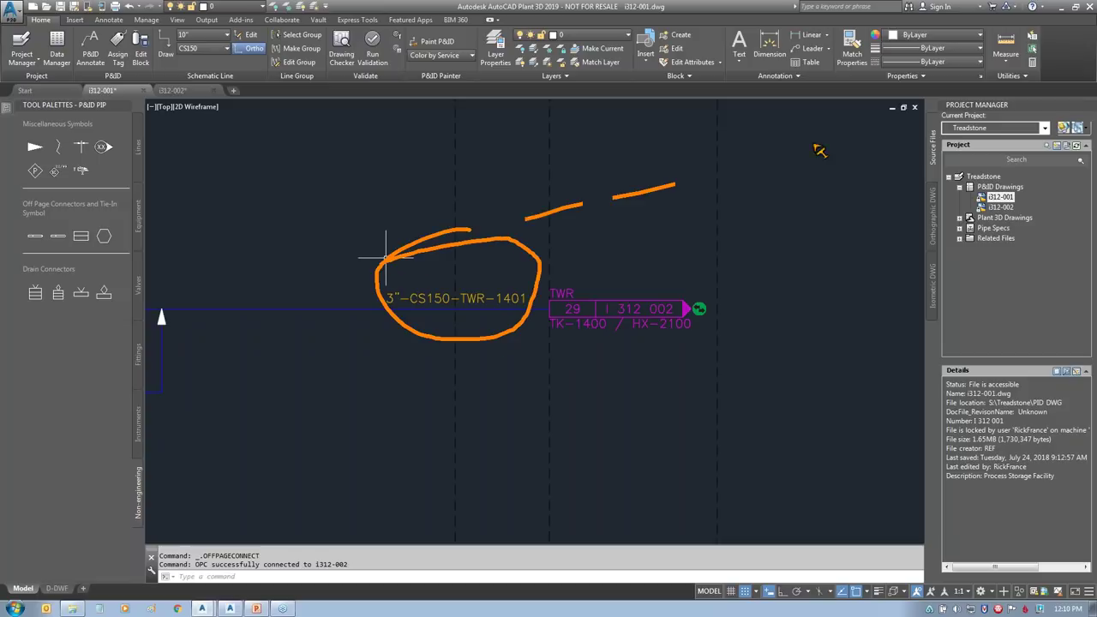
pyautogui.moveTo(573, 281)
pyautogui.mouseDown()
pyautogui.moveTo(549, 268)
pyautogui.moveTo(578, 267)
pyautogui.mouseUp()
pyautogui.moveTo(613, 300)
pyautogui.mouseDown()
pyautogui.moveTo(721, 310)
pyautogui.moveTo(613, 299)
pyautogui.moveTo(668, 274)
pyautogui.mouseUp()
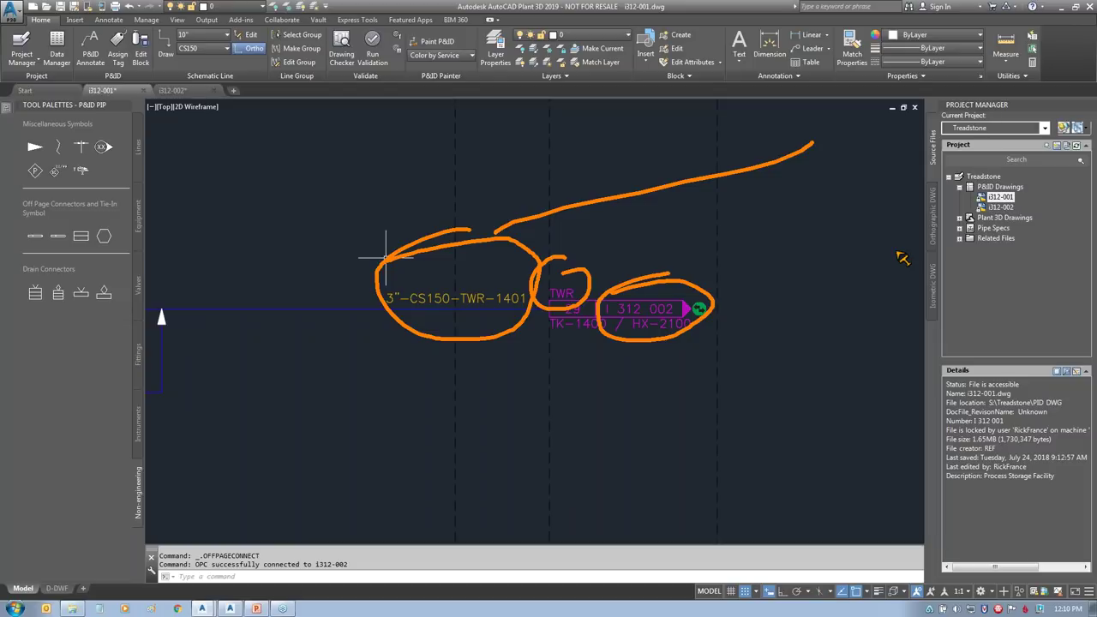
pyautogui.press('Escape')
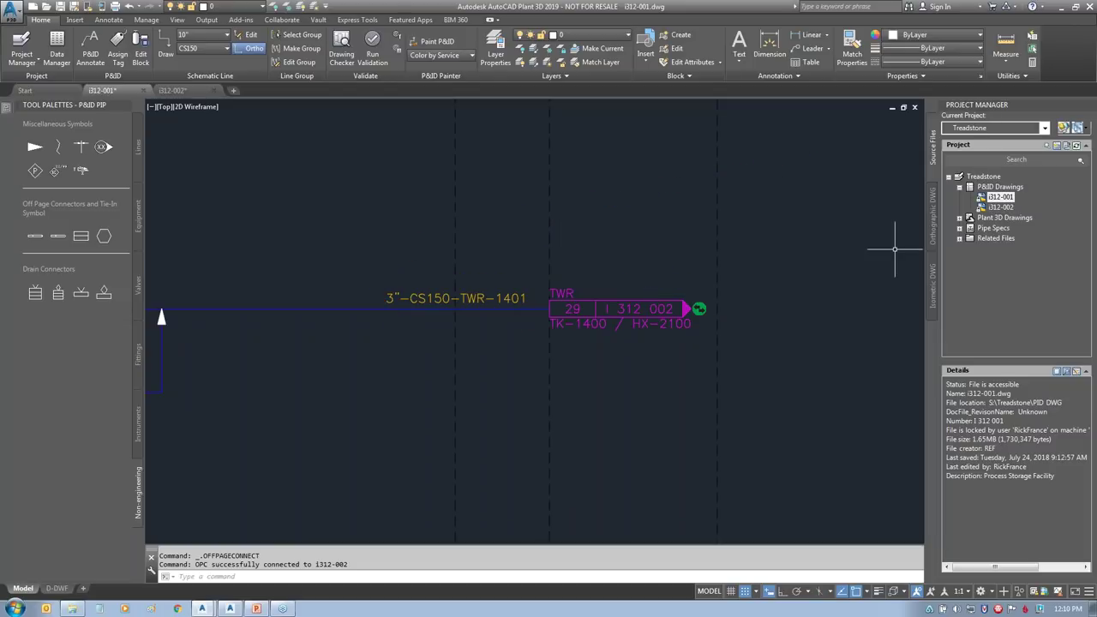
pyautogui.click(188, 90)
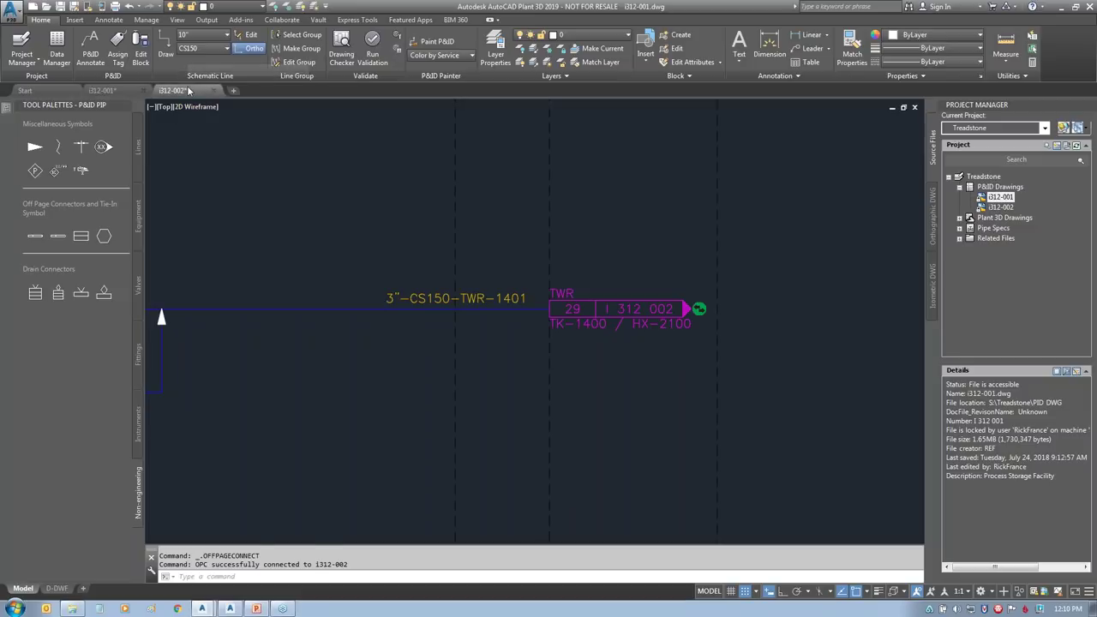
pyautogui.scroll(2, 247, 365)
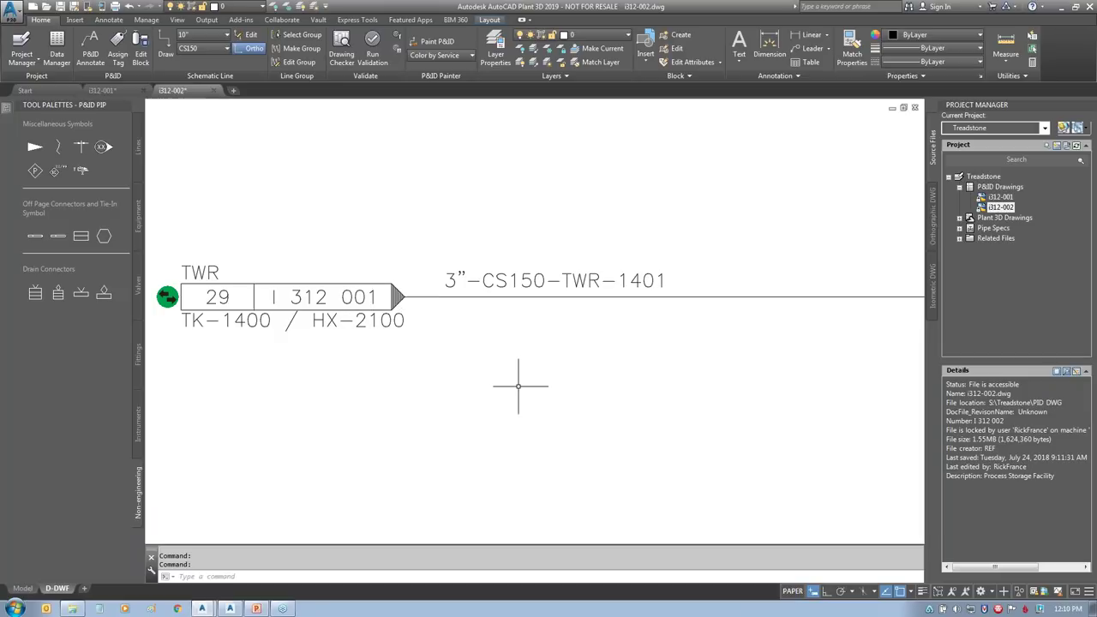
pyautogui.middleClick(491, 385)
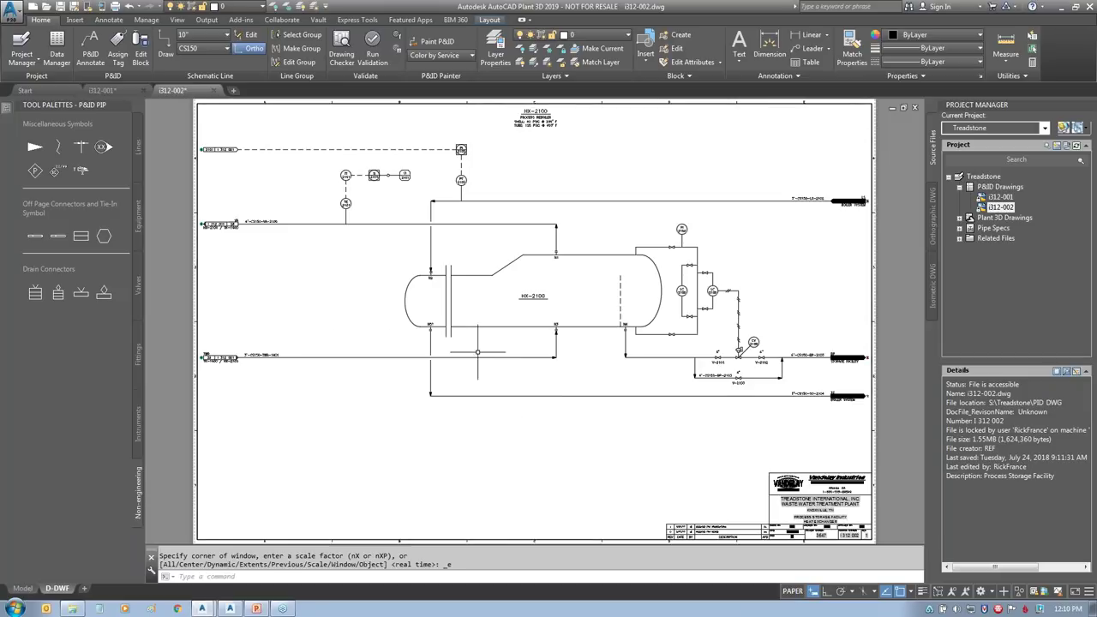
pyautogui.hotkey('ctrl', 'F4')
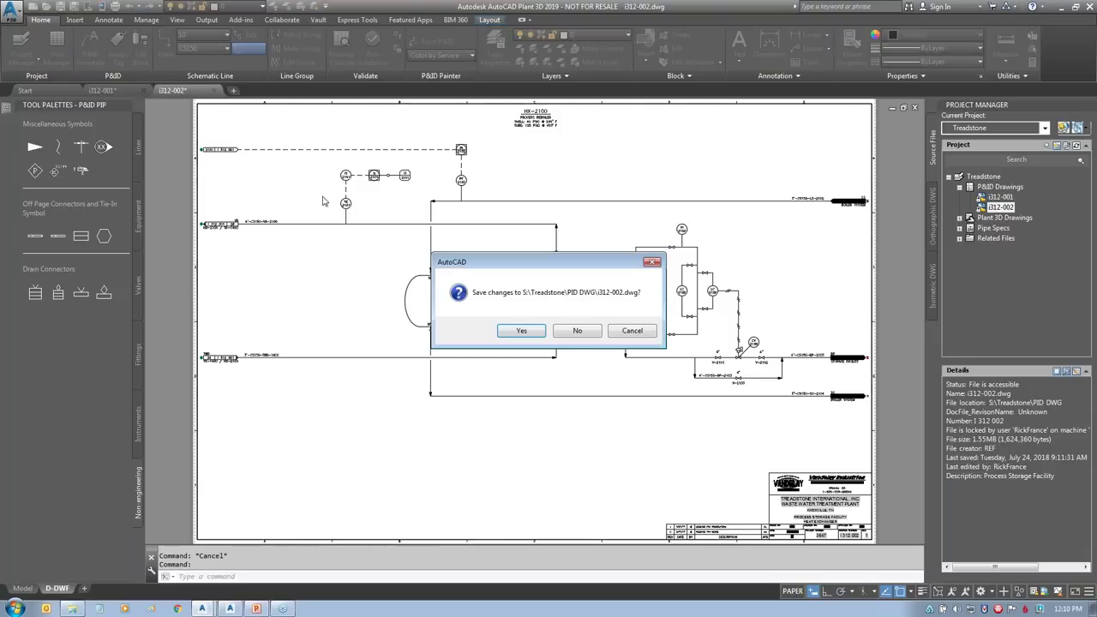
pyautogui.click(517, 333)
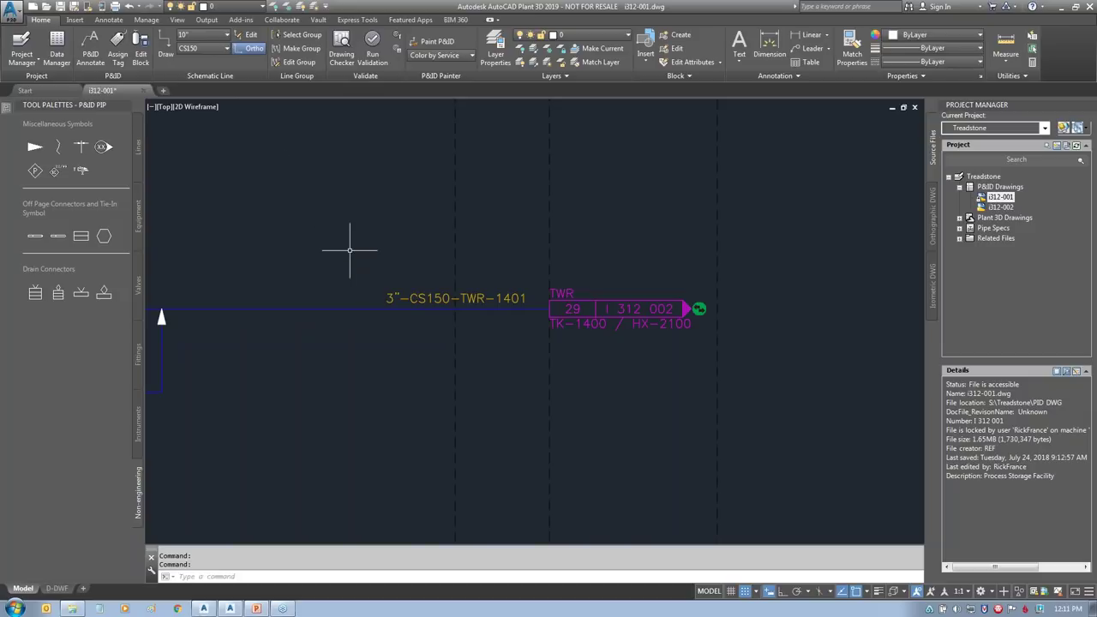
pyautogui.middleClick(350, 251)
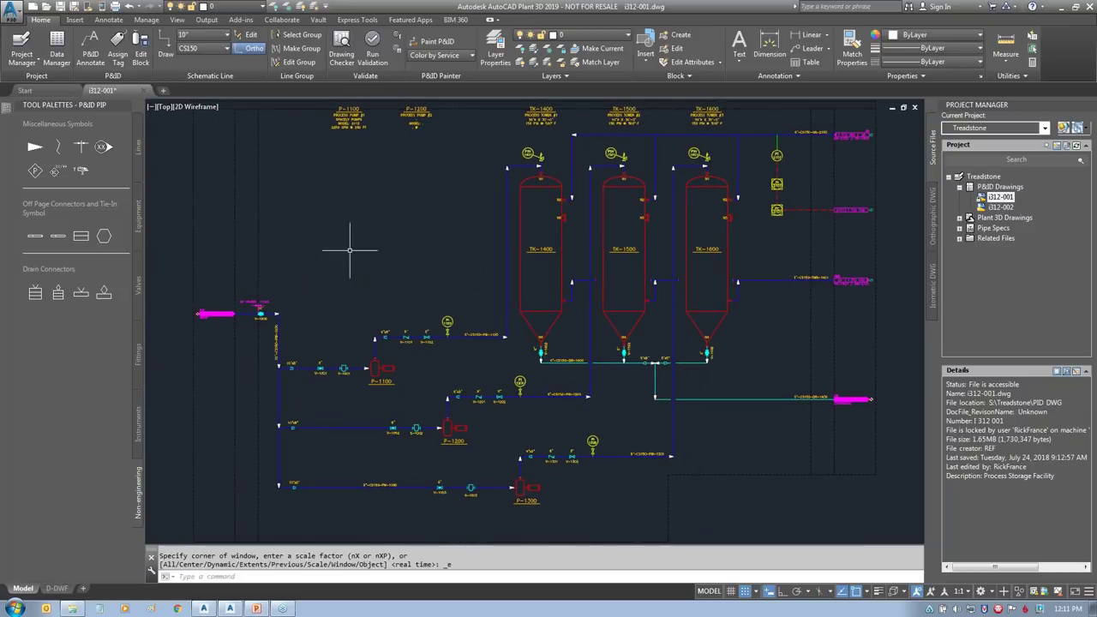
# Step: Place a Pump Infotag for P-1300 reading HORIZONTAL CENTRIFUGAL PUMP beside the P-1200 tag
pyautogui.click(523, 487)
pyautogui.rightClick(524, 487)
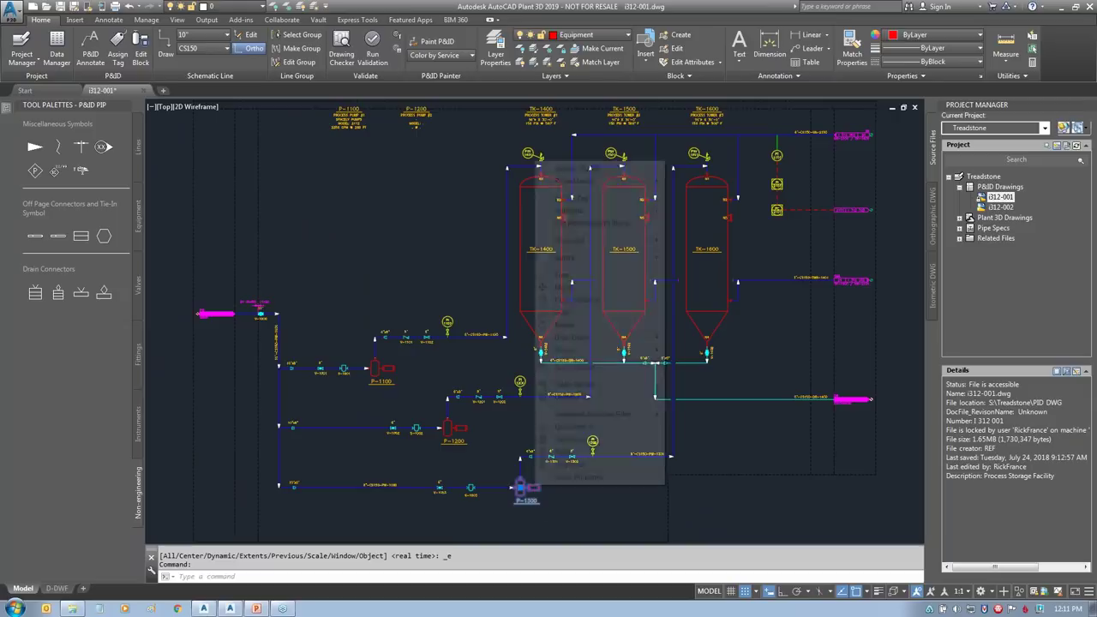
pyautogui.moveTo(604, 211)
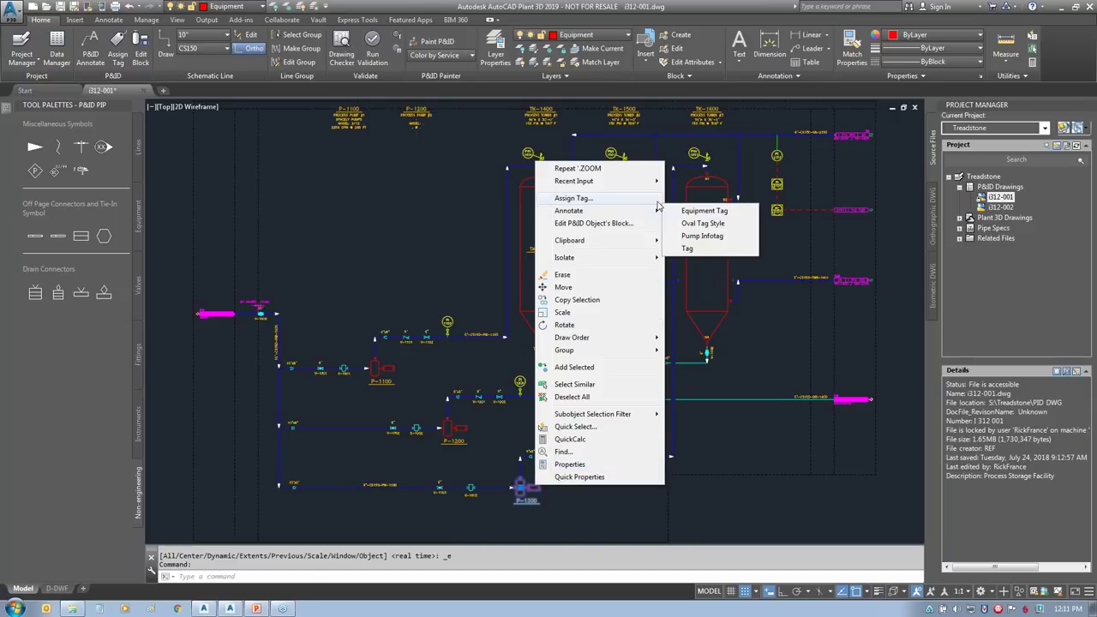
pyautogui.click(701, 236)
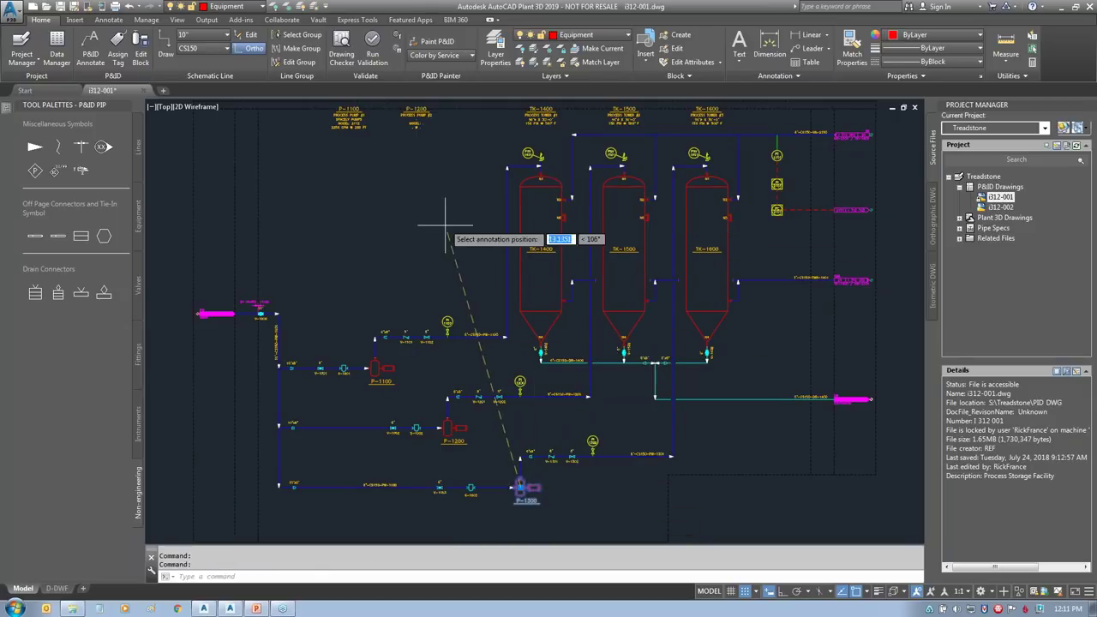
pyautogui.scroll(3, 467, 125)
pyautogui.scroll(3, 506, 180)
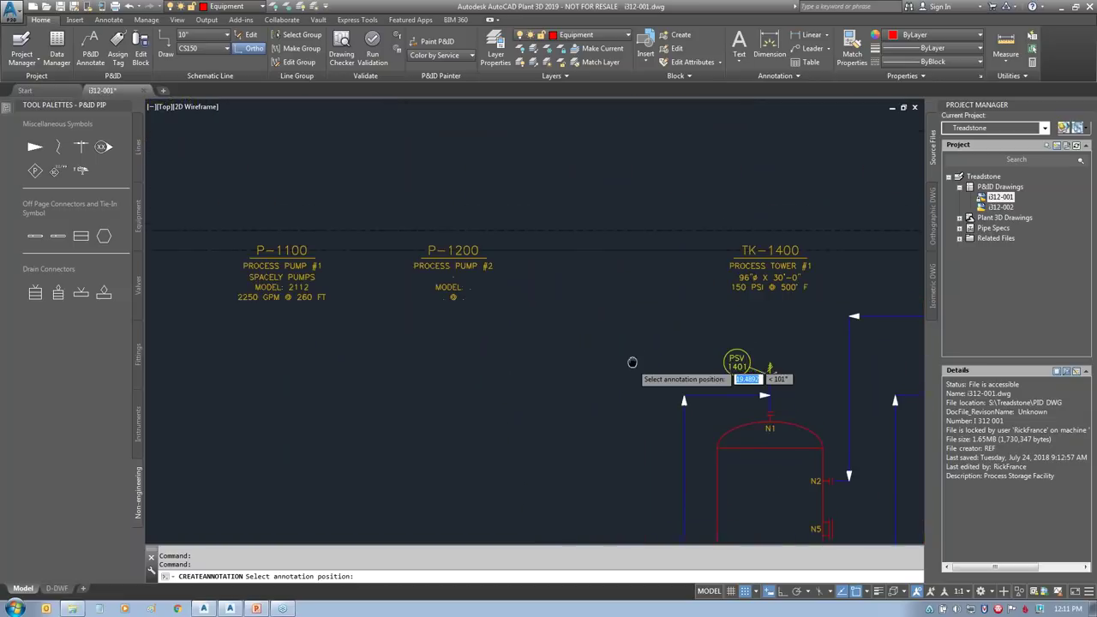
pyautogui.click(606, 228)
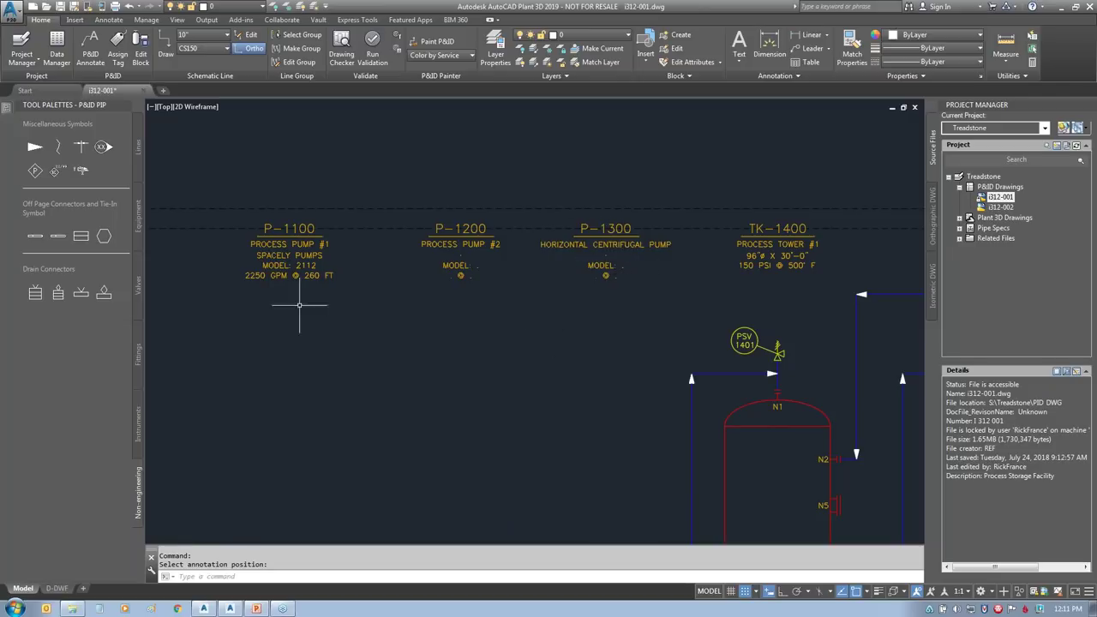
pyautogui.moveTo(285, 297); pyautogui.dragTo(280, 385)
pyautogui.moveTo(273, 306)
pyautogui.mouseDown()
pyautogui.moveTo(285, 291)
pyautogui.moveTo(299, 307)
pyautogui.mouseUp()
pyautogui.moveTo(414, 300); pyautogui.dragTo(473, 299)
pyautogui.moveTo(579, 294); pyautogui.dragTo(652, 297)
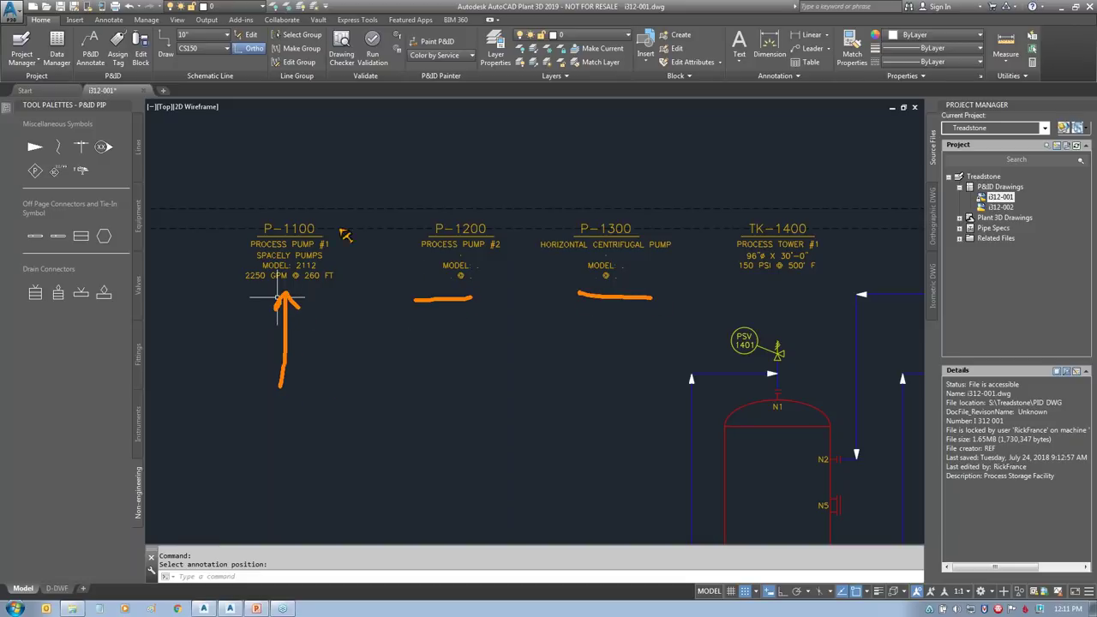
pyautogui.moveTo(36, 25)
pyautogui.mouseDown()
pyautogui.moveTo(86, 64)
pyautogui.moveTo(49, 12)
pyautogui.mouseUp()
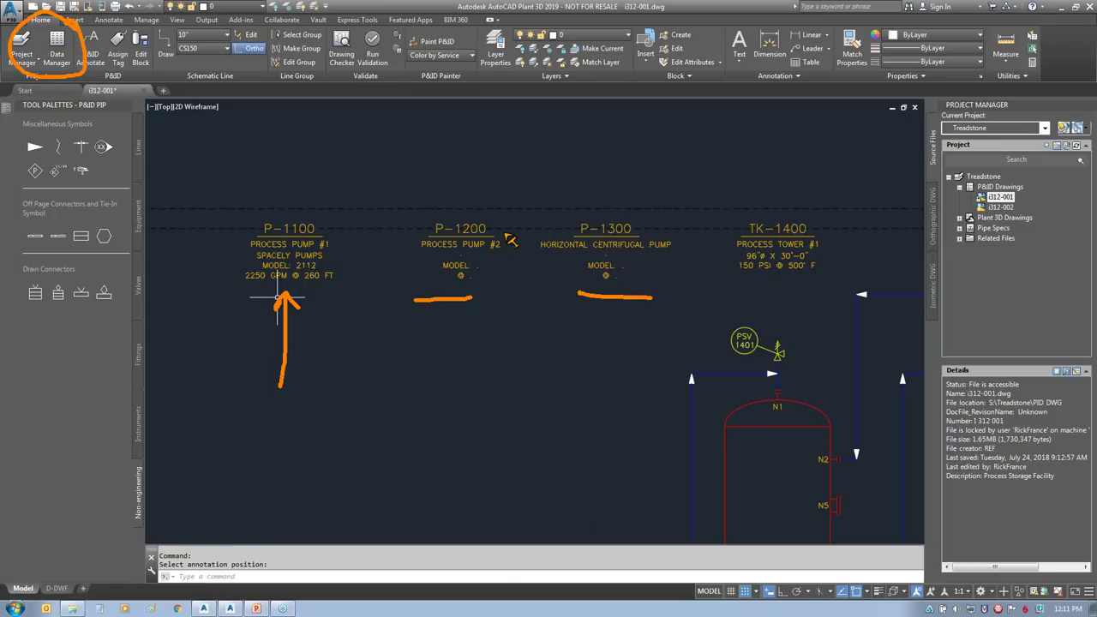
# Step: Open the Data Manager and switch its view to P&ID Project Data
pyautogui.click(57, 47)
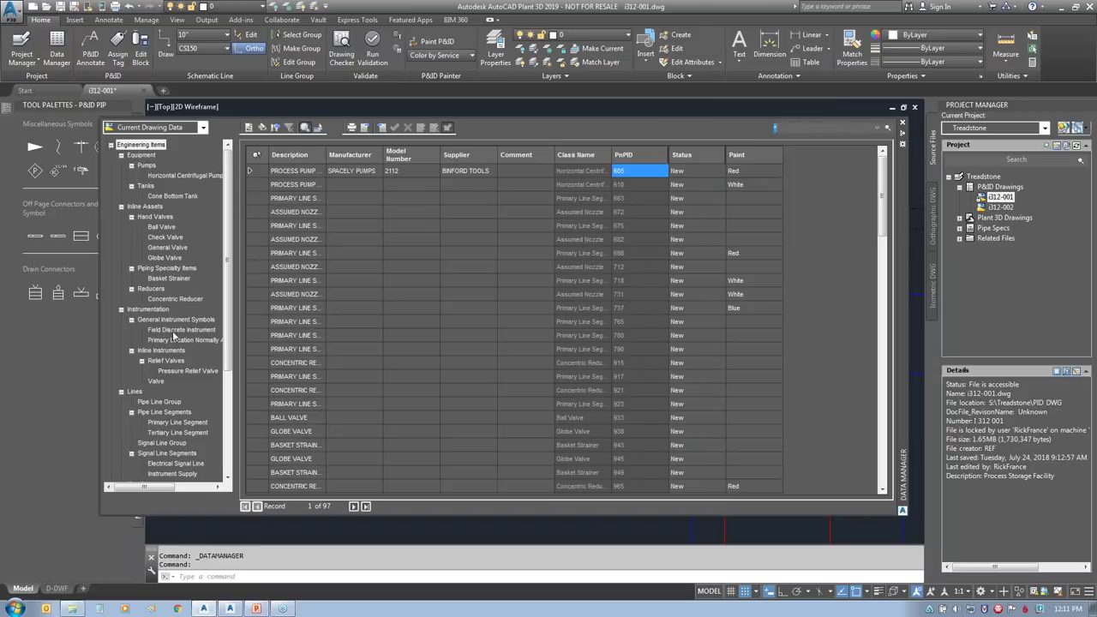
pyautogui.scroll(-5, 227, 449)
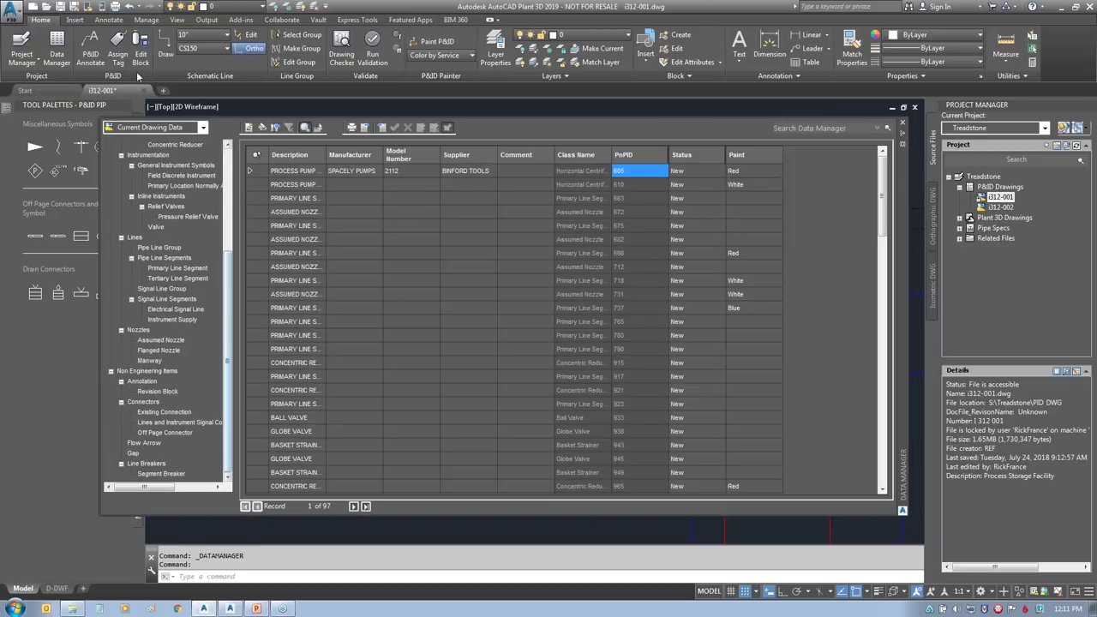
pyautogui.click(203, 127)
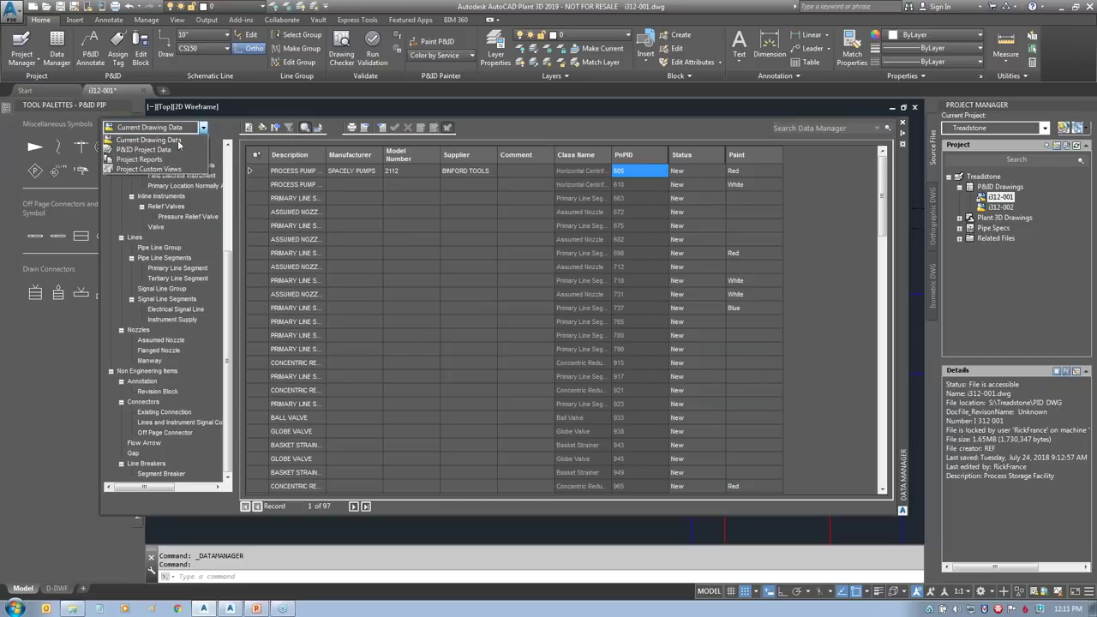
pyautogui.click(170, 150)
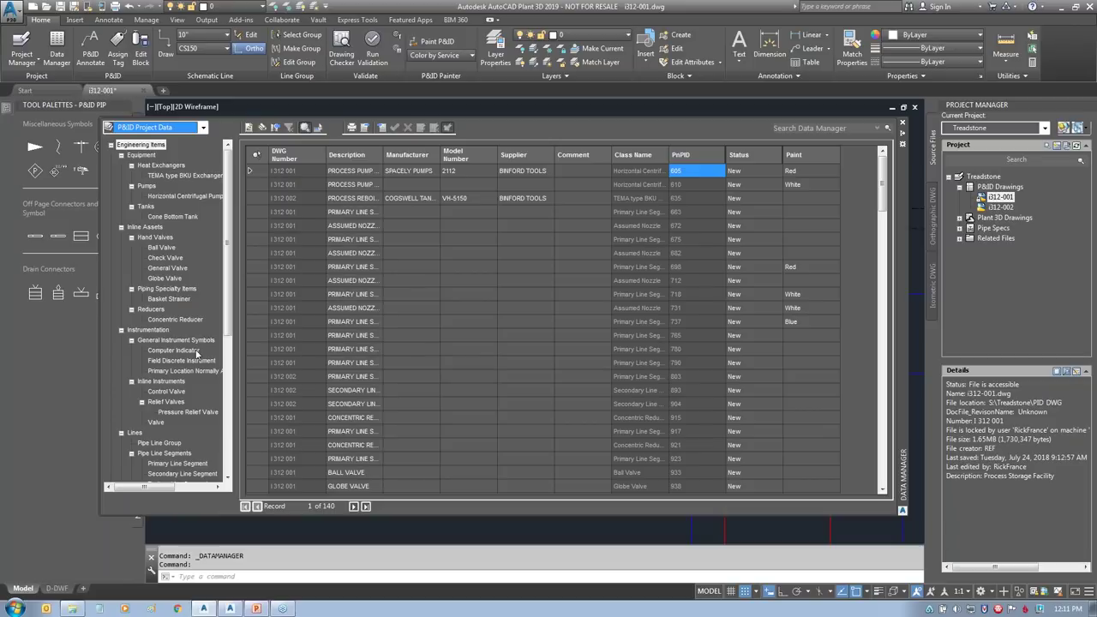
# Step: Collapse the tree and show Engineering Items > Equipment > Pumps
pyautogui.click(146, 185)
pyautogui.rightClick(141, 144)
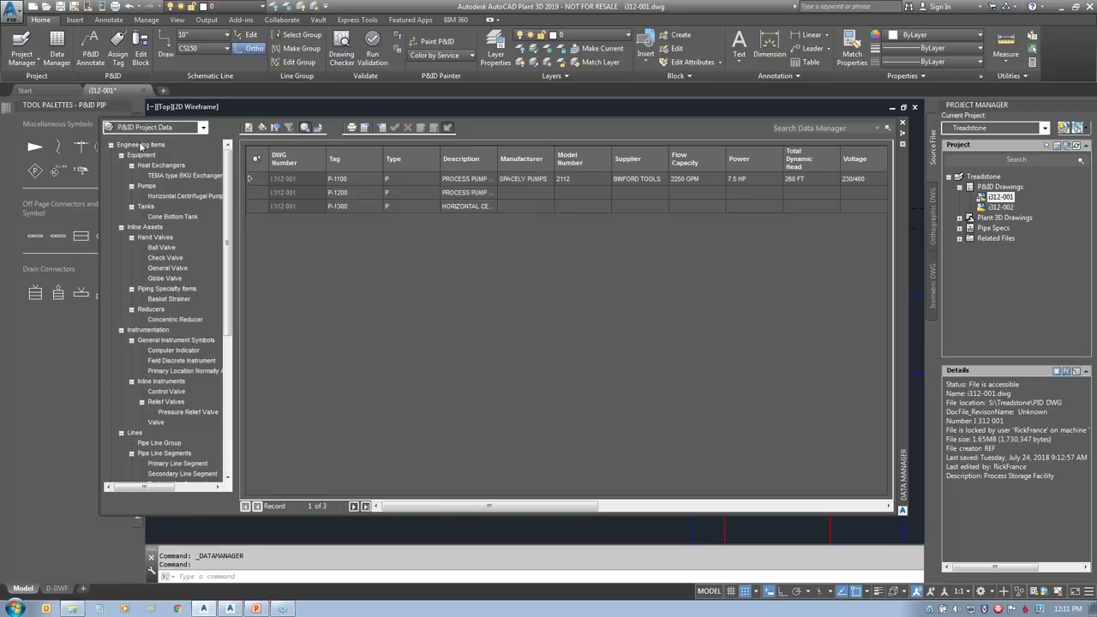
pyautogui.click(177, 150)
pyautogui.click(111, 145)
pyautogui.click(120, 155)
pyautogui.click(146, 175)
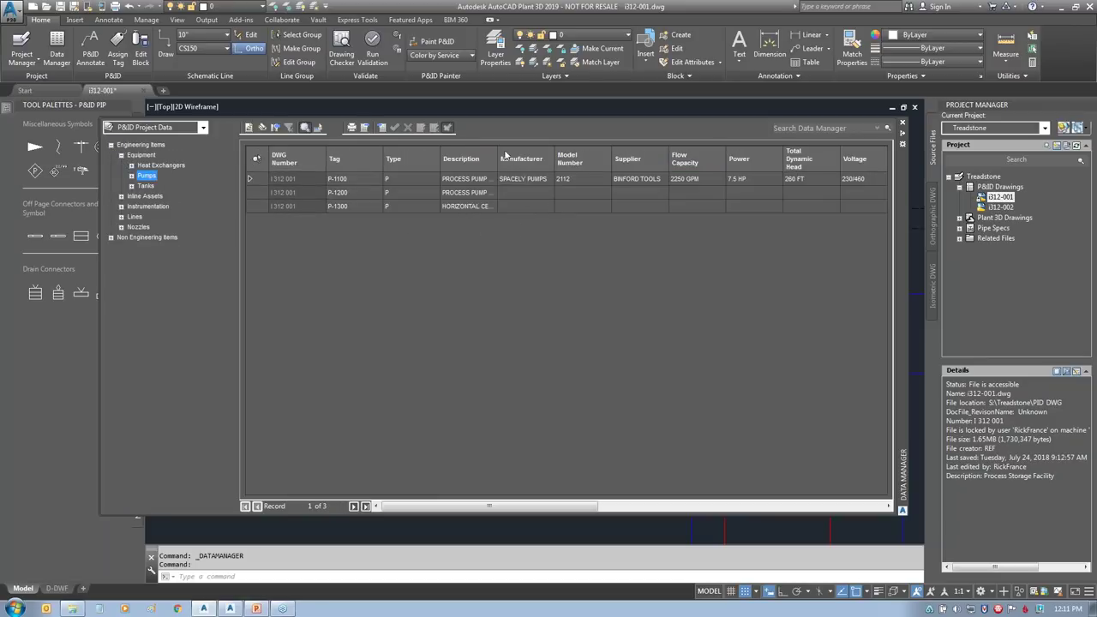
# Step: Set P-1300's description to PROCESS PUMP #3, based on P-1200's PROCESS PUMP #2
pyautogui.moveTo(554, 151); pyautogui.dragTo(538, 148)
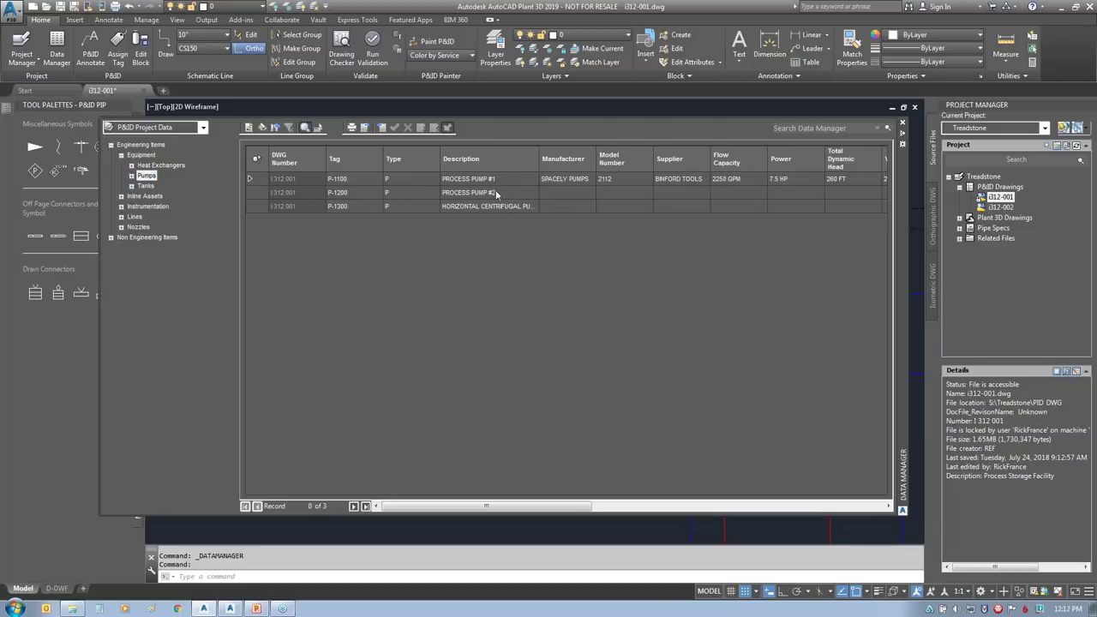
pyautogui.click(506, 194)
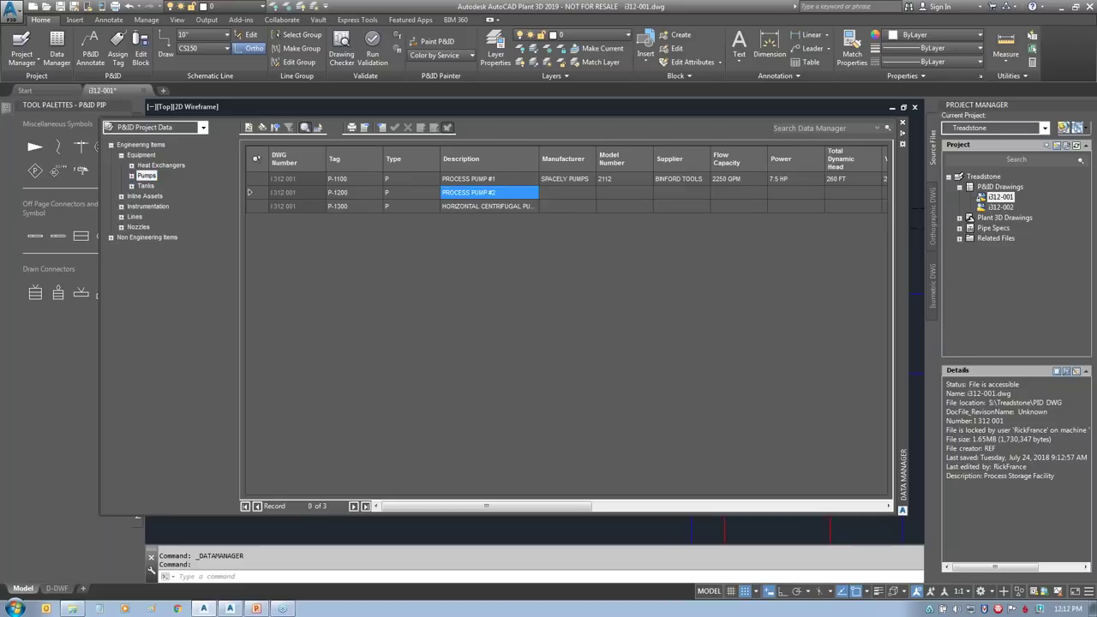
pyautogui.click(497, 206)
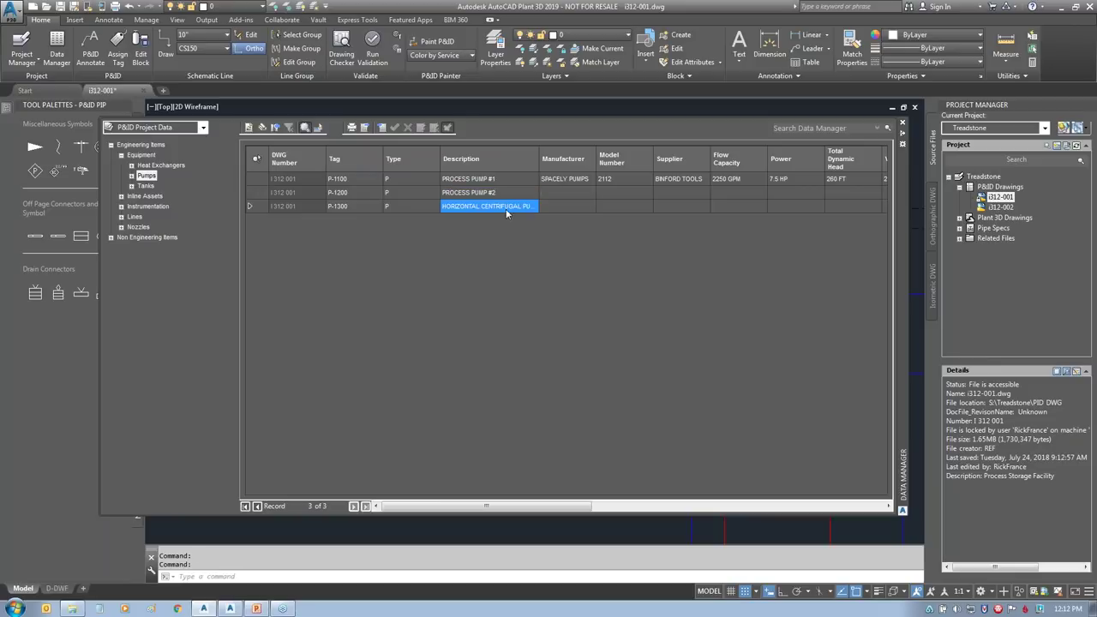
pyautogui.write('PROCESS PUMP #2')
pyautogui.press('Return')
pyautogui.press('BackSpace')
pyautogui.click(581, 195)
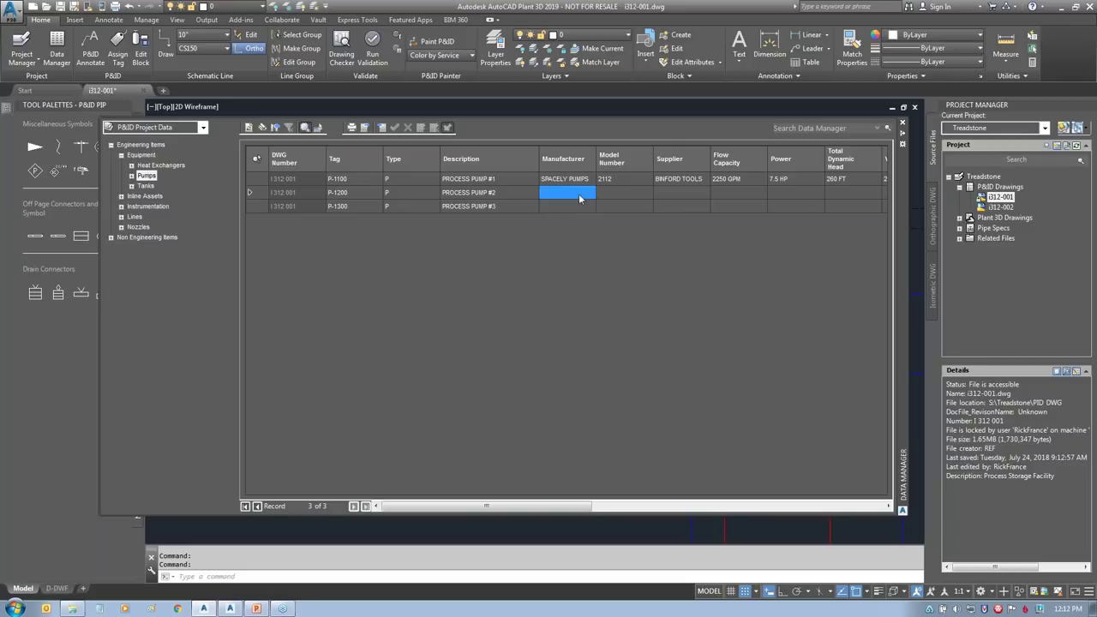
# Step: Copy manufacturer SPACELY PUMPS and model number 2112 from P-1100 to P-1200 and P-1300
pyautogui.click(566, 180)
pyautogui.click(565, 192)
pyautogui.keyDown('shift'); pyautogui.click(565, 205); pyautogui.keyUp('shift')
pyautogui.write('SPACELY PUMPS SPACELY PUMPS')
pyautogui.click(623, 180)
pyautogui.hotkey('ctrl', 'c')
pyautogui.click(615, 192)
pyautogui.keyDown('shift'); pyautogui.click(615, 206); pyautogui.keyUp('shift')
pyautogui.hotkey('ctrl', 'v')
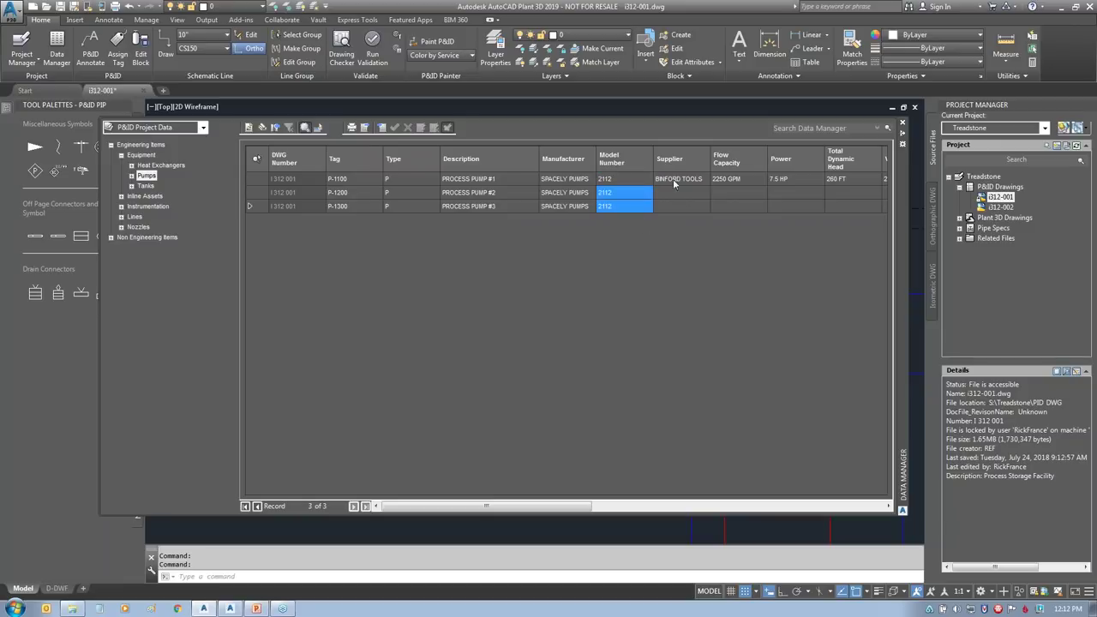
# Step: Copy supplier BINFORD TOOLS and flow capacity 2250 GPM to P-1200 and P-1300
pyautogui.click(675, 179)
pyautogui.hotkey('ctrl', 'c')
pyautogui.click(677, 193)
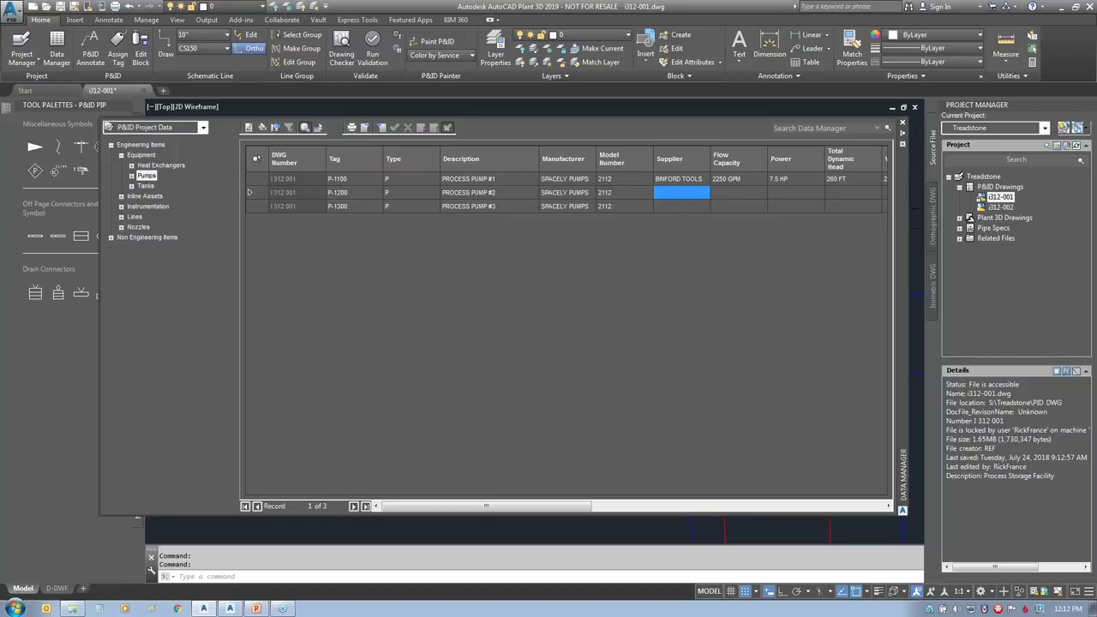
pyautogui.keyDown('shift'); pyautogui.click(686, 206); pyautogui.keyUp('shift')
pyautogui.hotkey('ctrl', 'v')
pyautogui.click(735, 180)
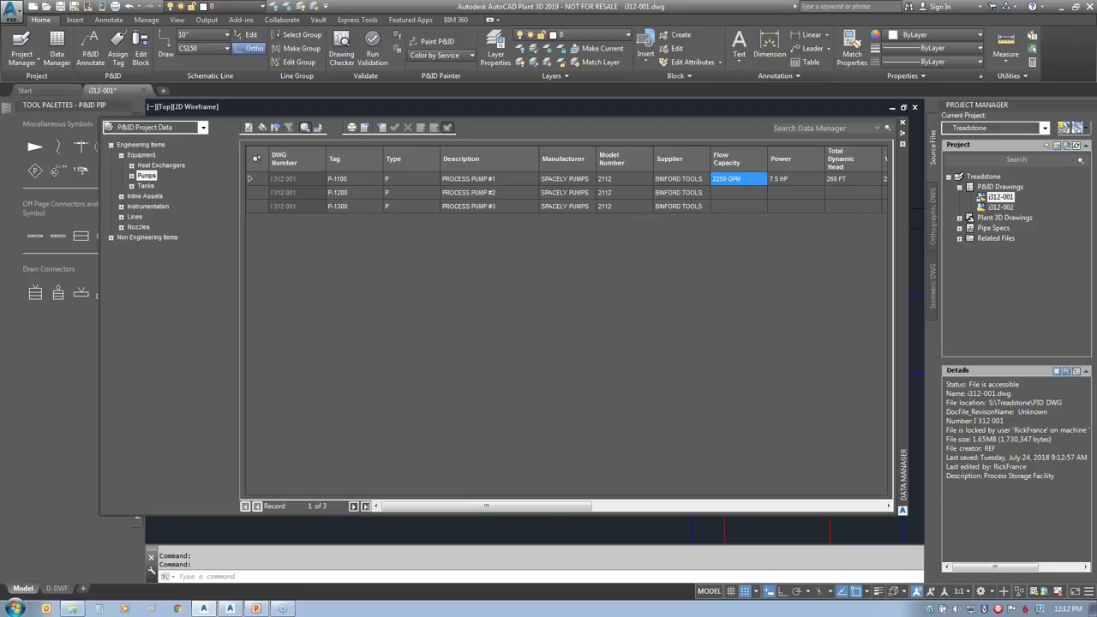
pyautogui.hotkey('ctrl', 'c')
pyautogui.click(730, 195)
pyautogui.keyDown('shift'); pyautogui.click(734, 203); pyautogui.keyUp('shift')
pyautogui.hotkey('ctrl', 'v')
# Step: Copy power 7.5 HP and total dynamic head 260 FT to P-1200 and P-1300
pyautogui.click(793, 179)
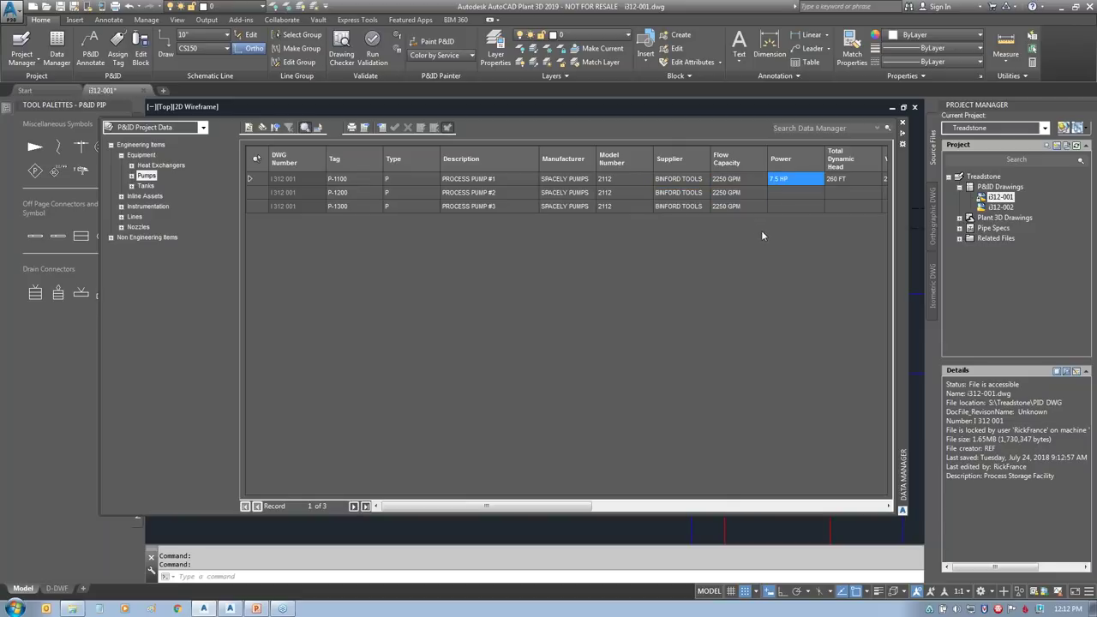
pyautogui.click(785, 194)
pyautogui.keyDown('shift'); pyautogui.click(786, 205); pyautogui.keyUp('shift')
pyautogui.hotkey('ctrl', 'v')
pyautogui.click(853, 179)
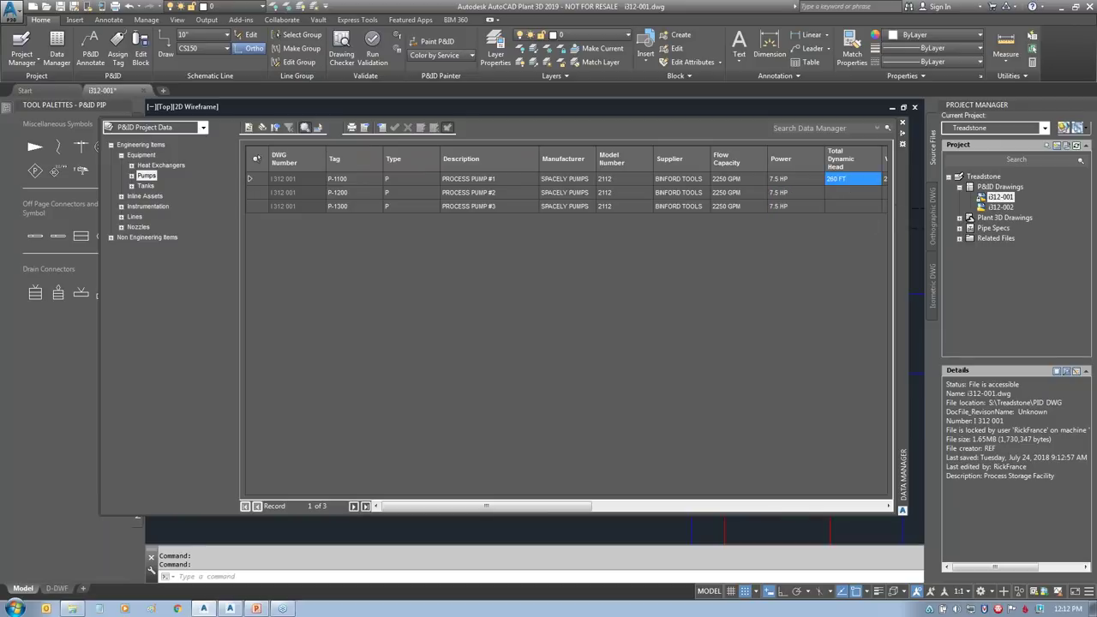
pyautogui.click(842, 193)
pyautogui.keyDown('shift'); pyautogui.click(843, 206); pyautogui.keyUp('shift')
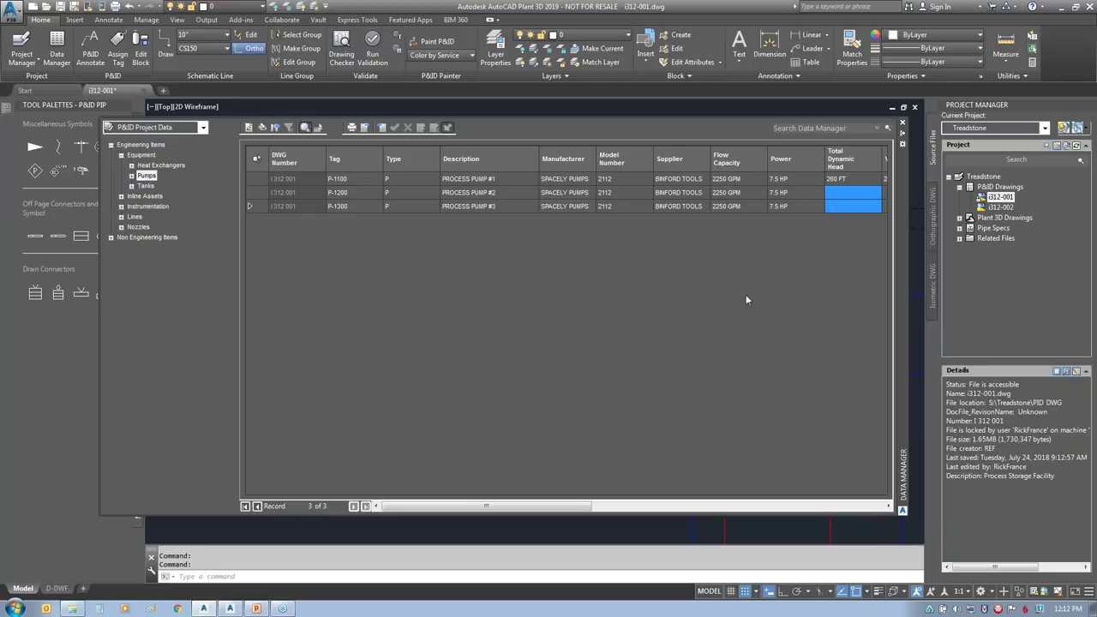
pyautogui.hotkey('ctrl', 'v')
# Step: Copy voltage 30/460 and phase 3 from the first pump to the other two
pyautogui.click(751, 506)
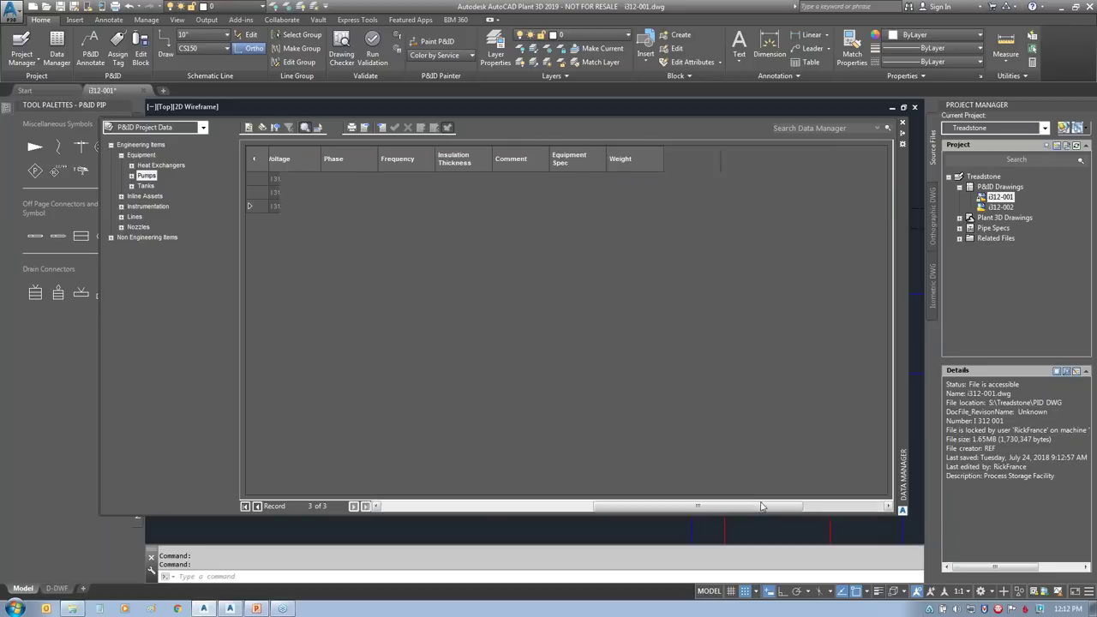
pyautogui.click(276, 180)
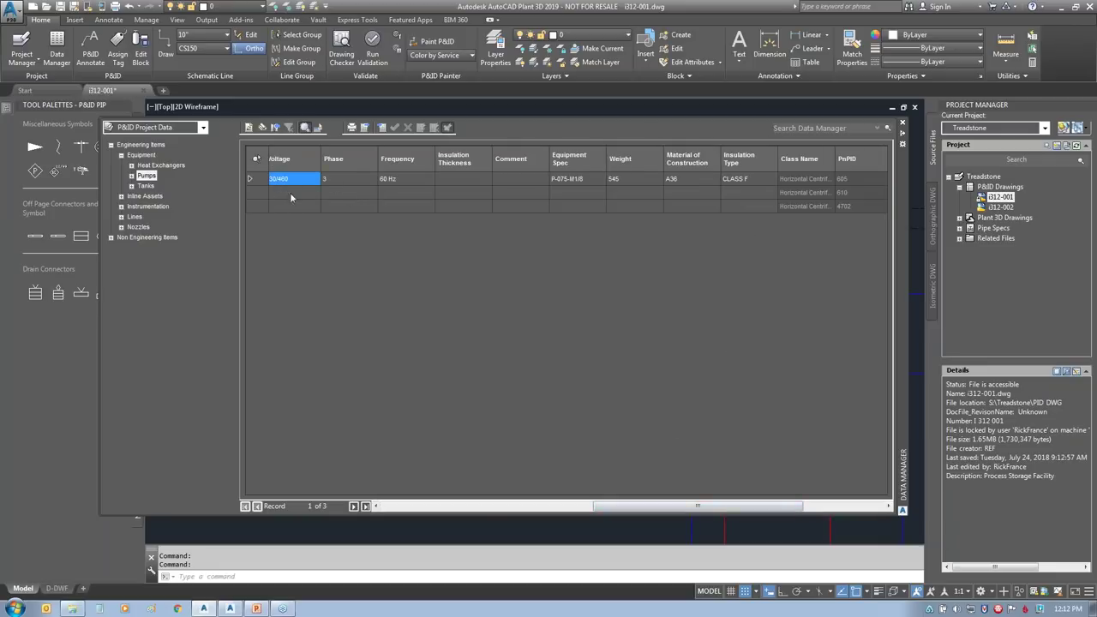
pyautogui.hotkey('ctrl', 'c')
pyautogui.moveTo(291, 193); pyautogui.dragTo(411, 207)
pyautogui.hotkey('ctrl', 'v')
pyautogui.click(354, 183)
pyautogui.hotkey('ctrl', 'c')
pyautogui.hotkey('ctrl', 'v')
# Step: Copy frequency 60 Hz and equipment spec P-075-M1/8 to the other two pumps
pyautogui.click(399, 180)
pyautogui.hotkey('ctrl', 'c')
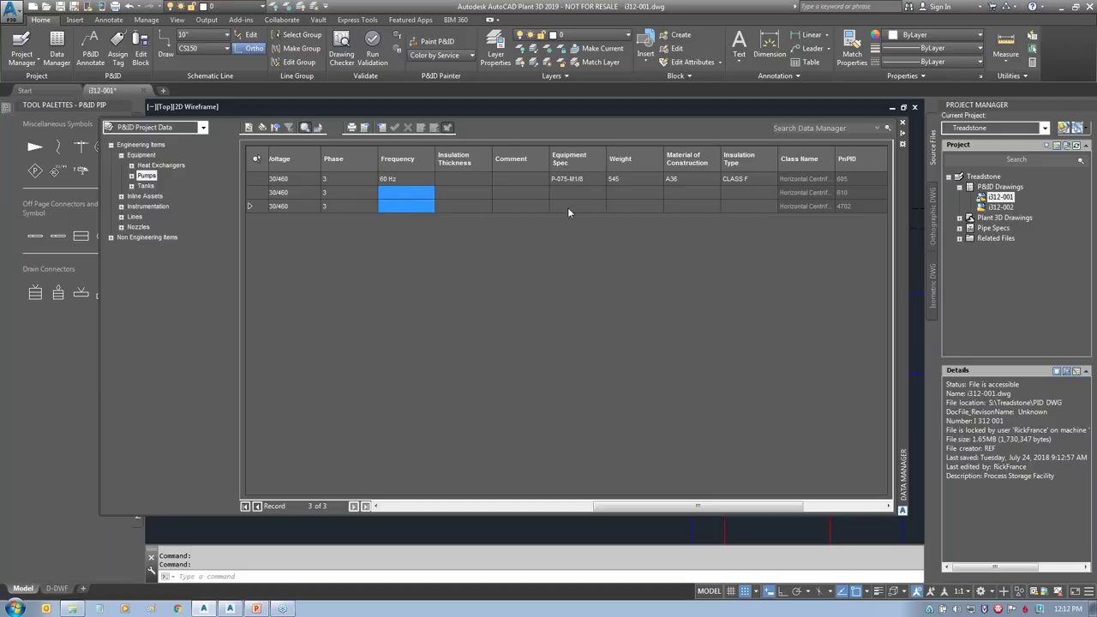
pyautogui.hotkey('ctrl', 'v')
pyautogui.click(572, 181)
pyautogui.hotkey('ctrl', 'c')
pyautogui.moveTo(577, 193); pyautogui.dragTo(687, 207)
pyautogui.hotkey('ctrl', 'v')
# Step: Copy weight 545, material A36 and insulation type CLASS F to the other two pumps
pyautogui.click(632, 180)
pyautogui.hotkey('ctrl', 'c')
pyautogui.hotkey('ctrl', 'v')
pyautogui.click(689, 180)
pyautogui.hotkey('ctrl', 'c')
pyautogui.hotkey('ctrl', 'v')
pyautogui.click(737, 179)
pyautogui.click(738, 193)
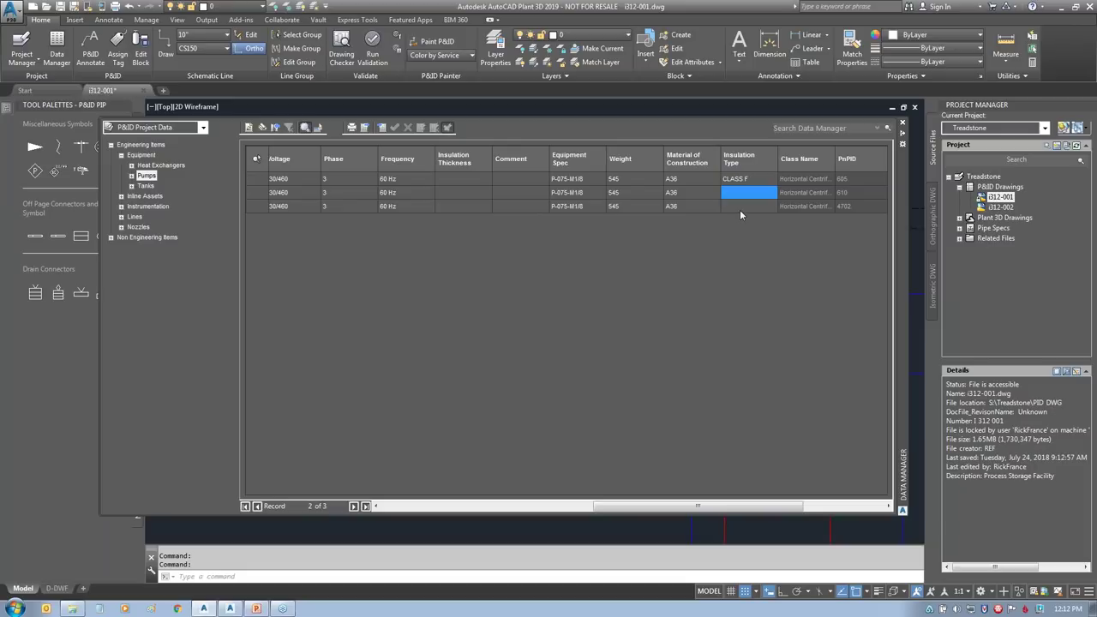
pyautogui.moveTo(740, 211); pyautogui.dragTo(739, 208)
pyautogui.hotkey('ctrl', 'v')
pyautogui.click(841, 508)
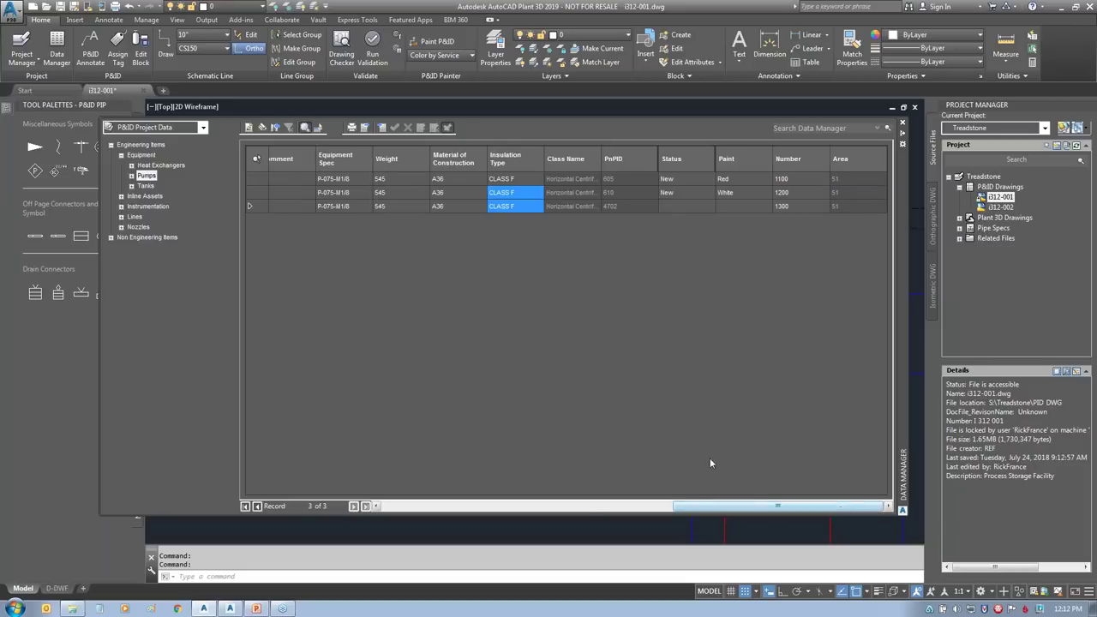
# Step: Set P-1300's Status to New
pyautogui.click(689, 206)
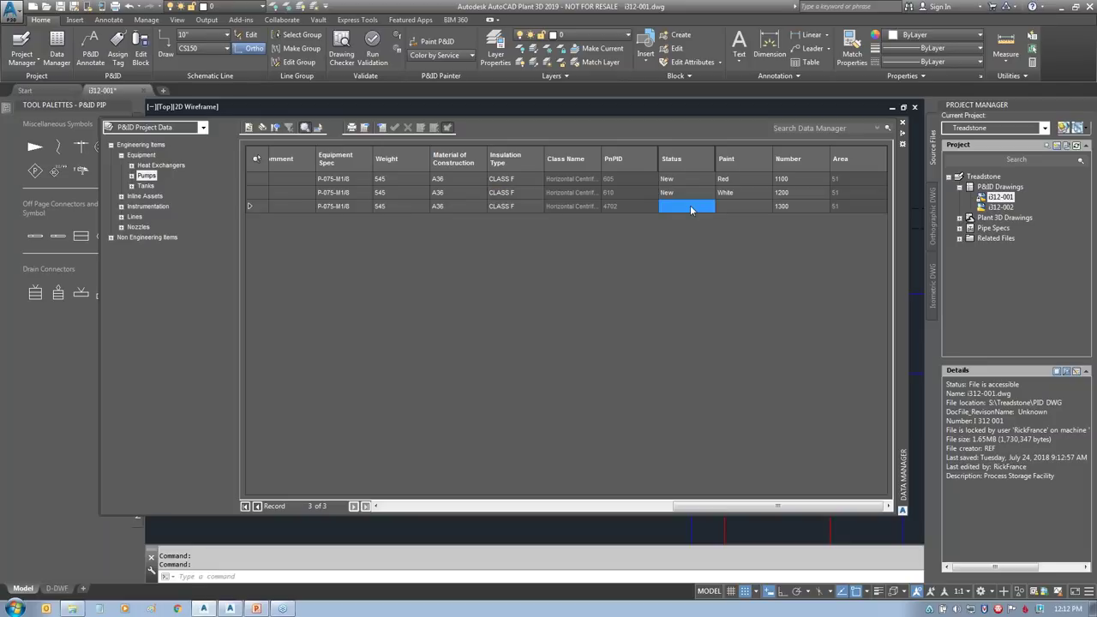
pyautogui.click(690, 207)
pyautogui.click(709, 207)
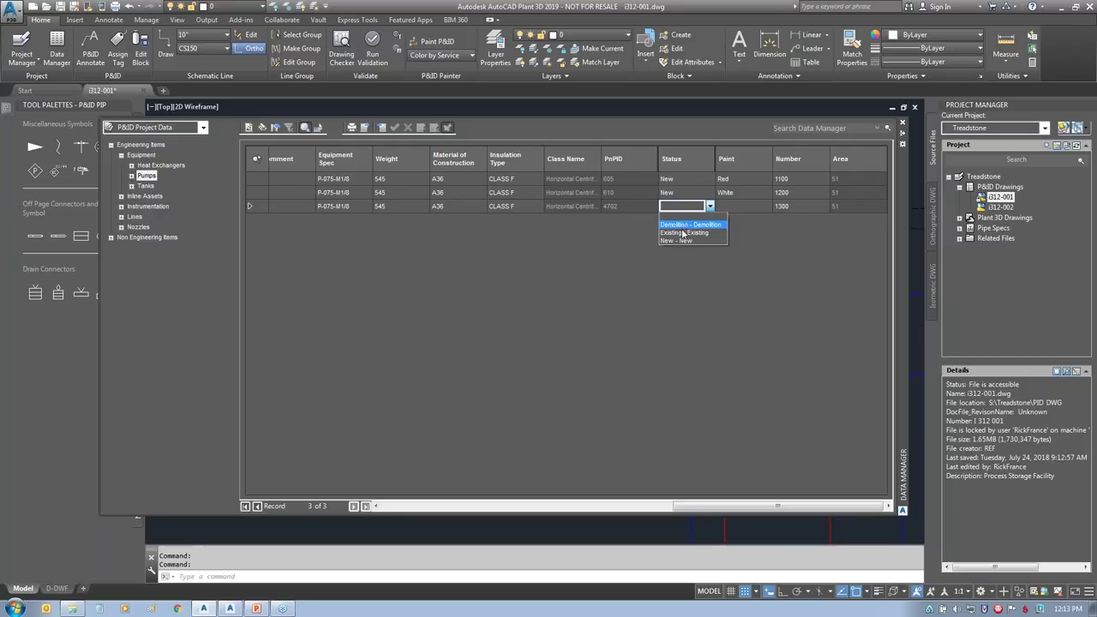
pyautogui.click(677, 240)
# Step: Set P-1300's Paint to Blue
pyautogui.click(743, 210)
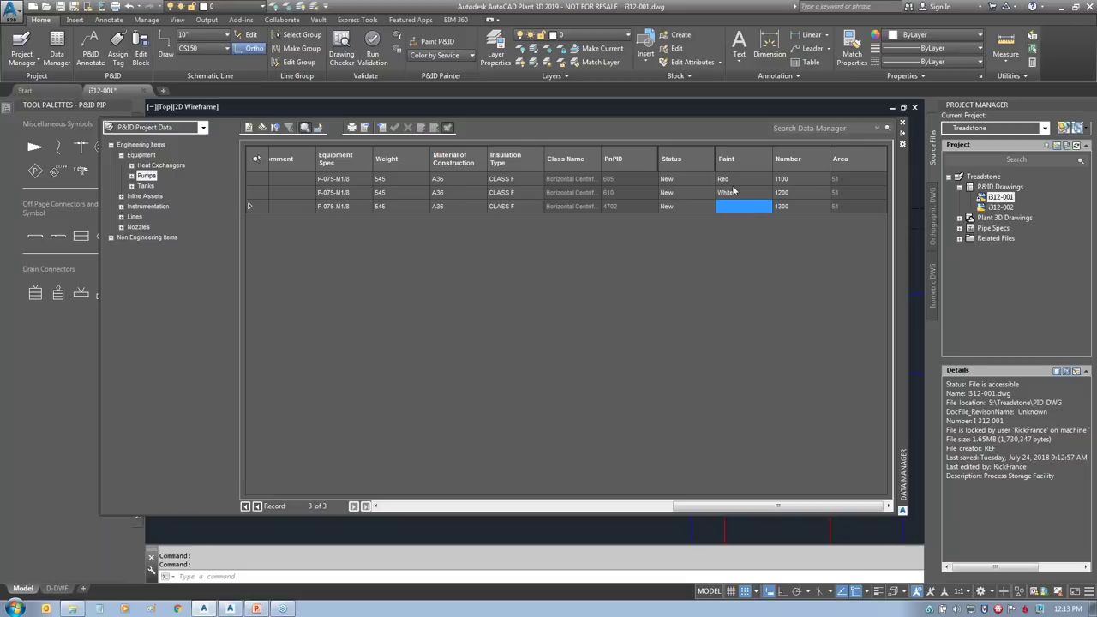
pyautogui.click(746, 211)
pyautogui.click(761, 208)
pyautogui.click(724, 225)
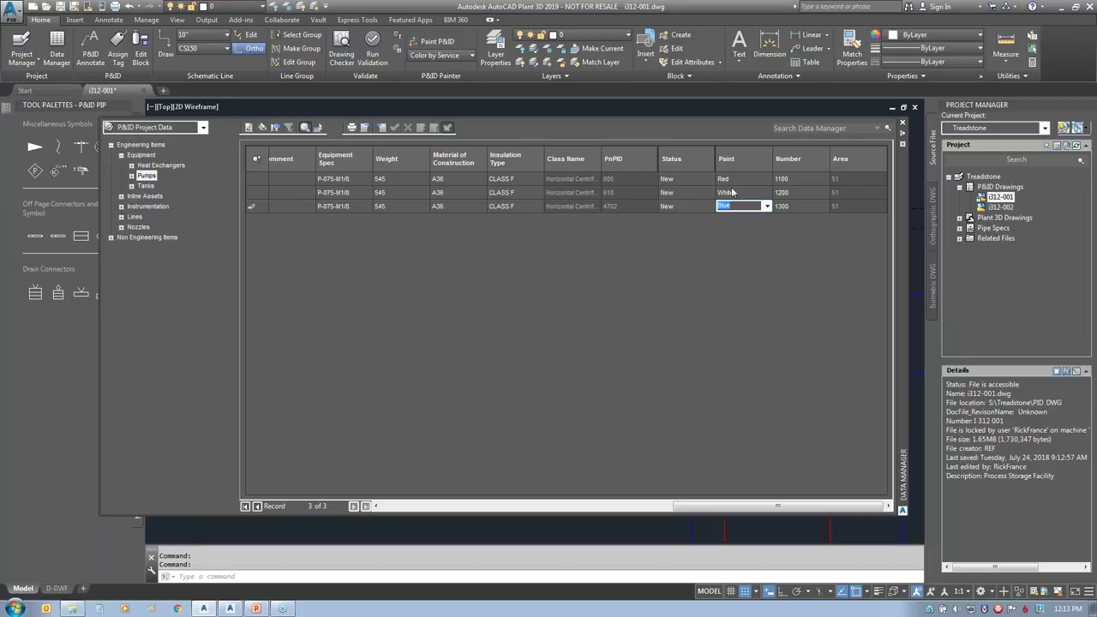
pyautogui.click(684, 206)
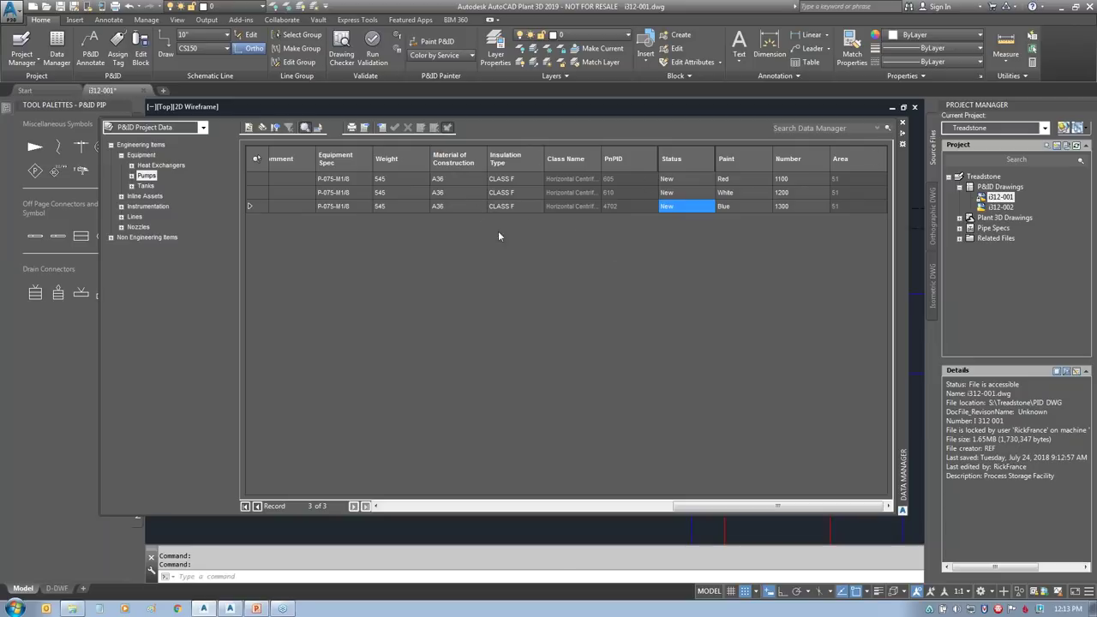
# Step: Close the Data Manager and zoom to the extents of the i312-001 P&ID
pyautogui.click(902, 123)
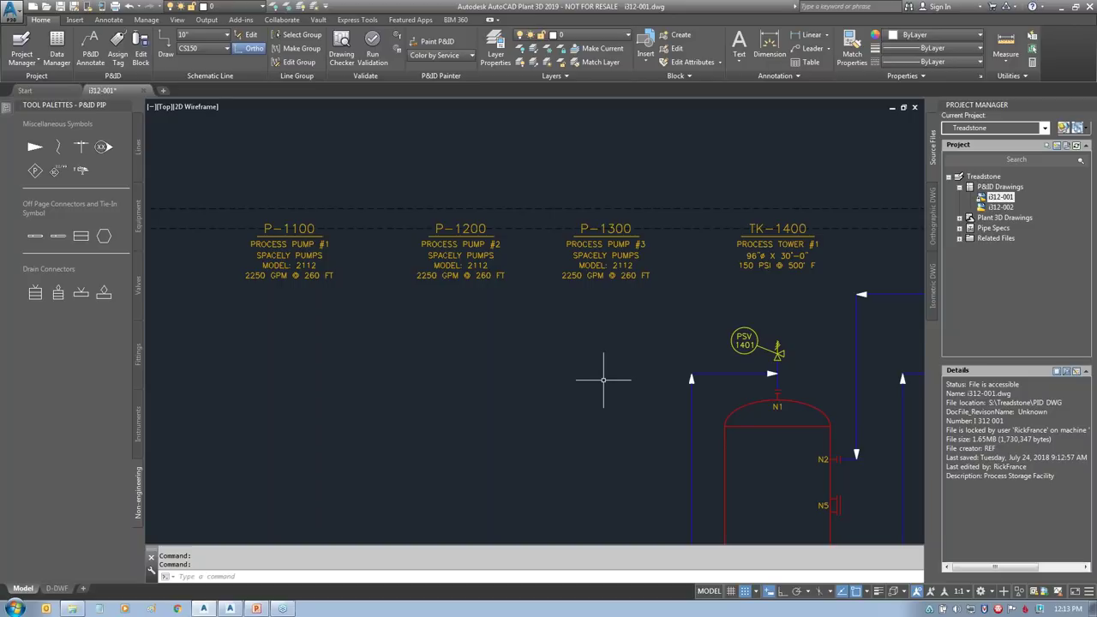
pyautogui.scroll(-5, 603, 380)
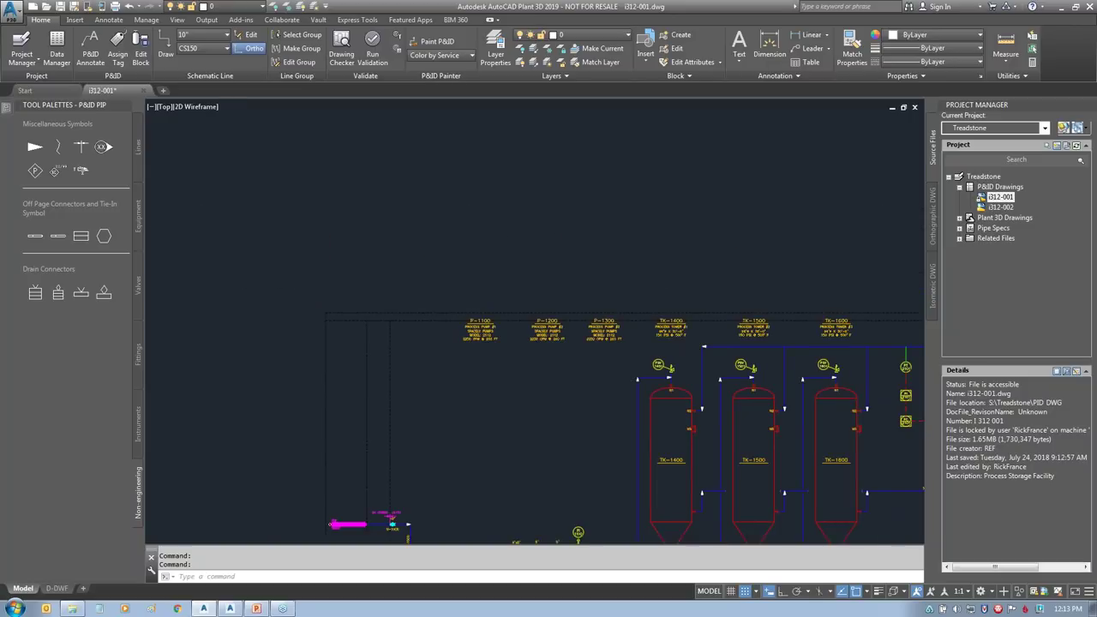
pyautogui.scroll(-1, 603, 379)
pyautogui.middleClick(603, 380)
pyautogui.middleClick(603, 380)
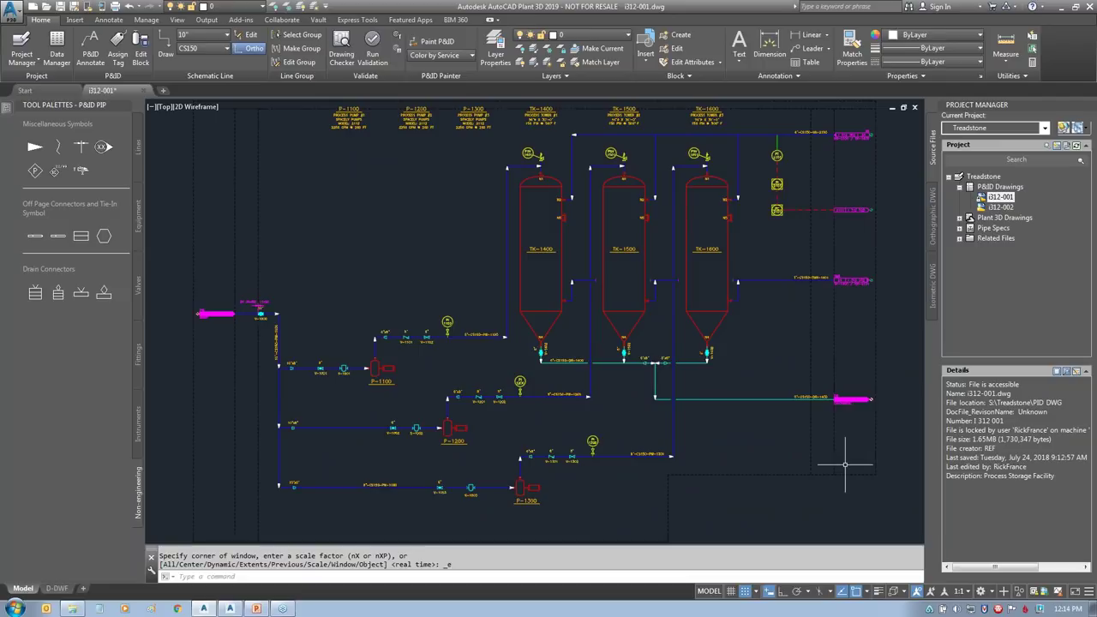
pyautogui.click(434, 42)
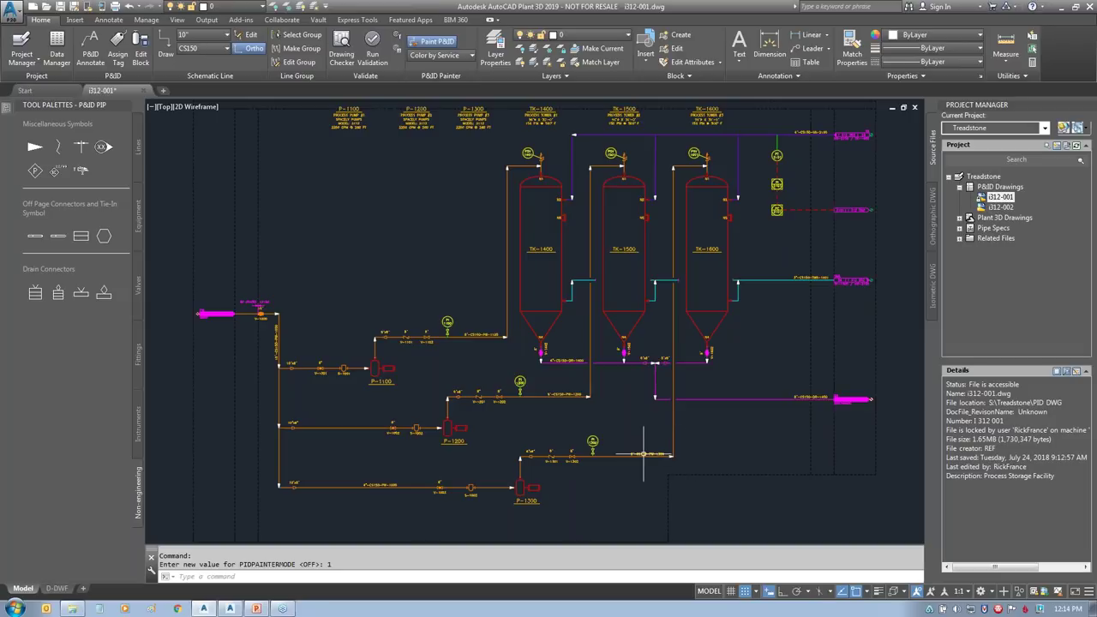
pyautogui.click(471, 55)
pyautogui.click(438, 83)
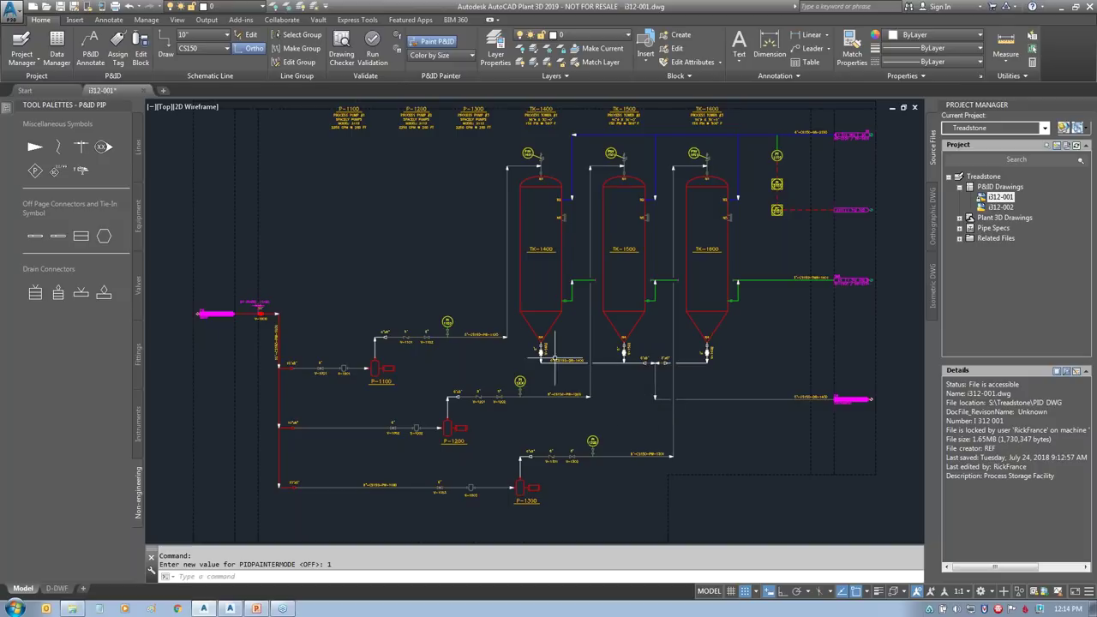
pyautogui.click(464, 56)
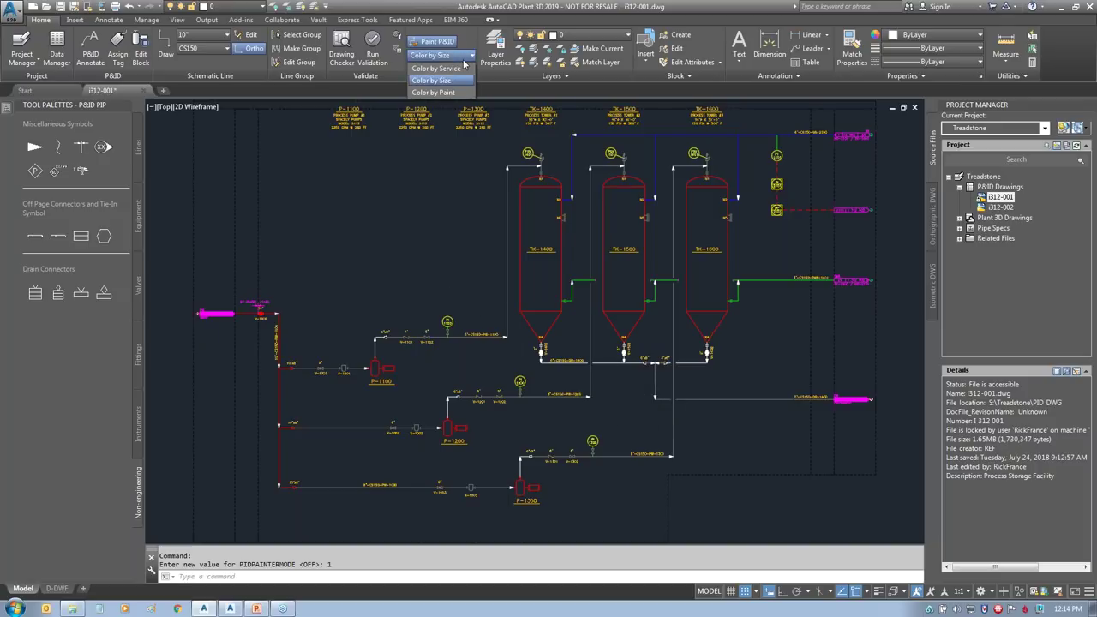
pyautogui.click(442, 92)
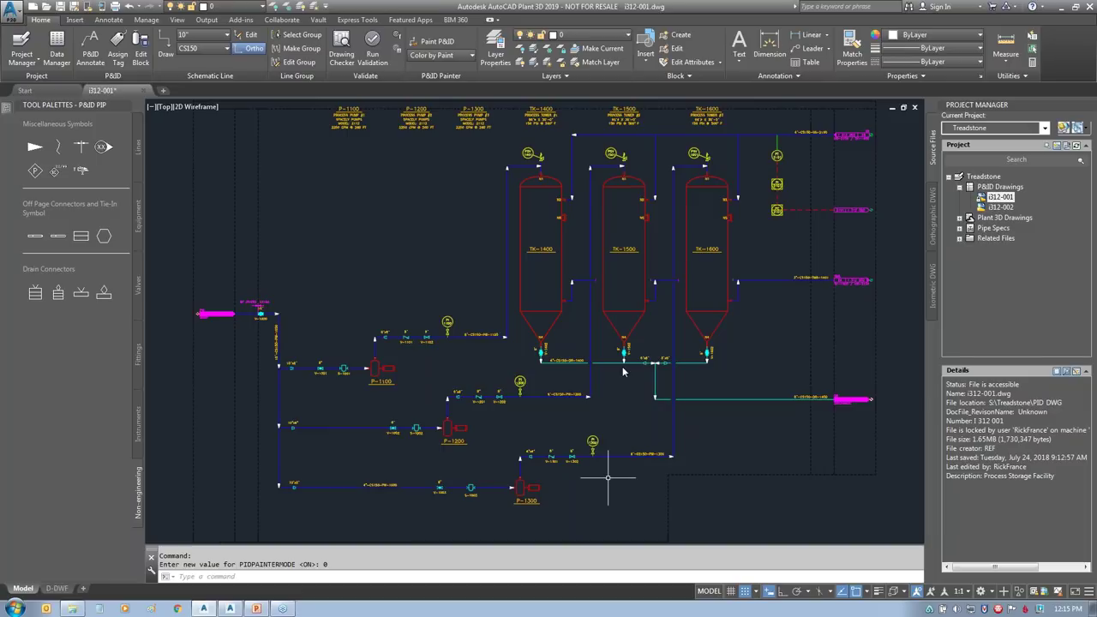
# Step: Save and close i312-001, then expand Plant 3D Drawings in Project Manager
pyautogui.click(146, 91)
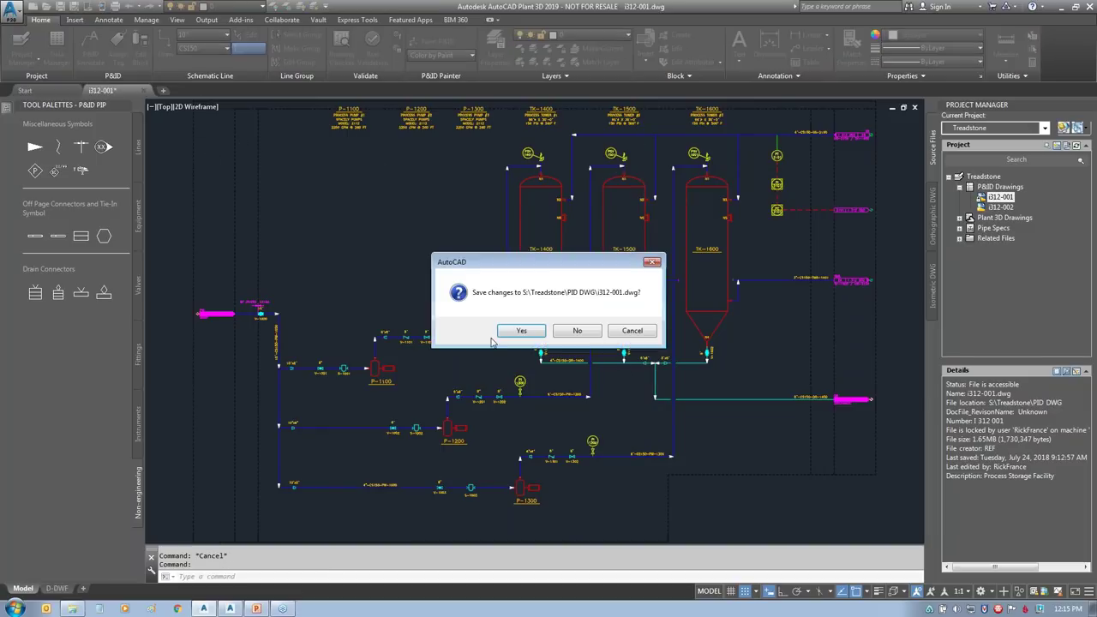
pyautogui.click(521, 331)
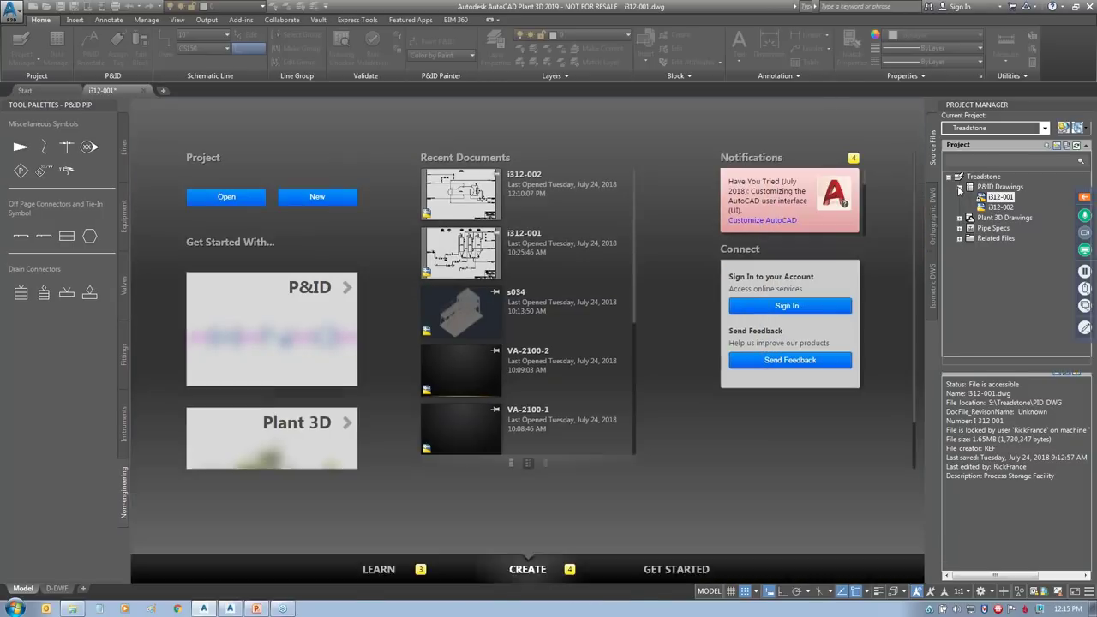
pyautogui.click(960, 187)
pyautogui.click(960, 197)
# Step: Open structural model s034 from the Structural folder and activate the 3D Piping workspace
pyautogui.doubleClick(997, 218)
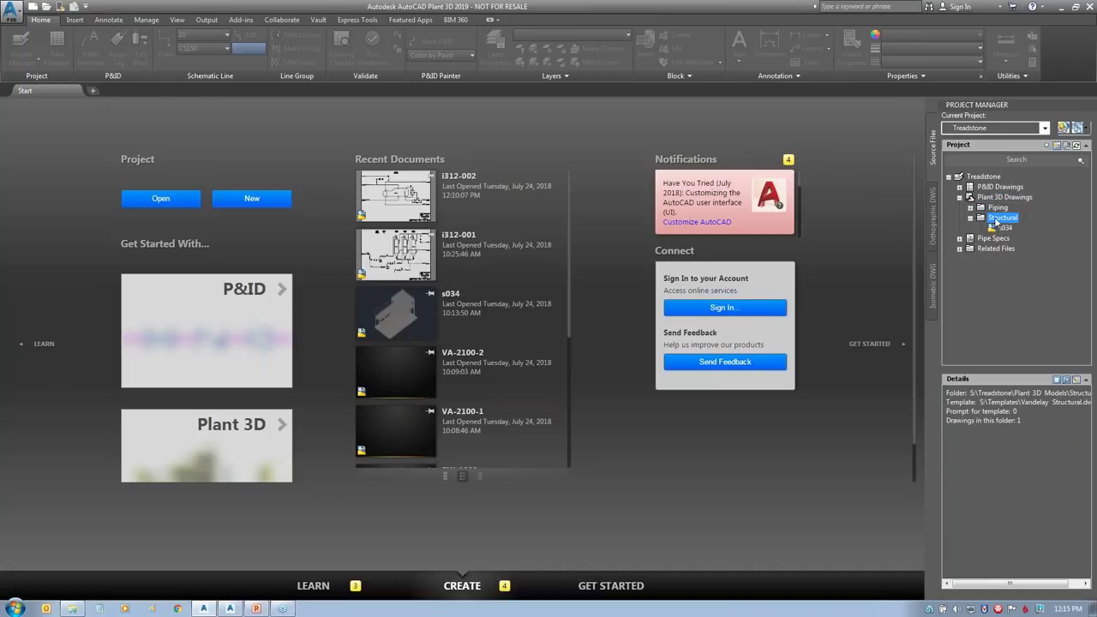
pyautogui.doubleClick(1002, 228)
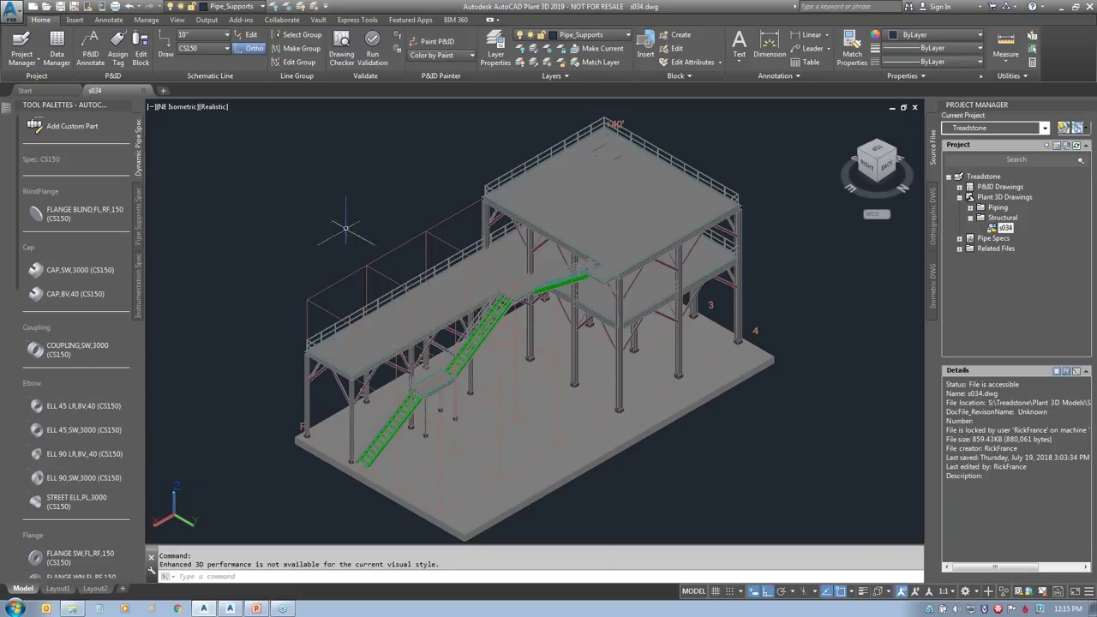
pyautogui.click(977, 593)
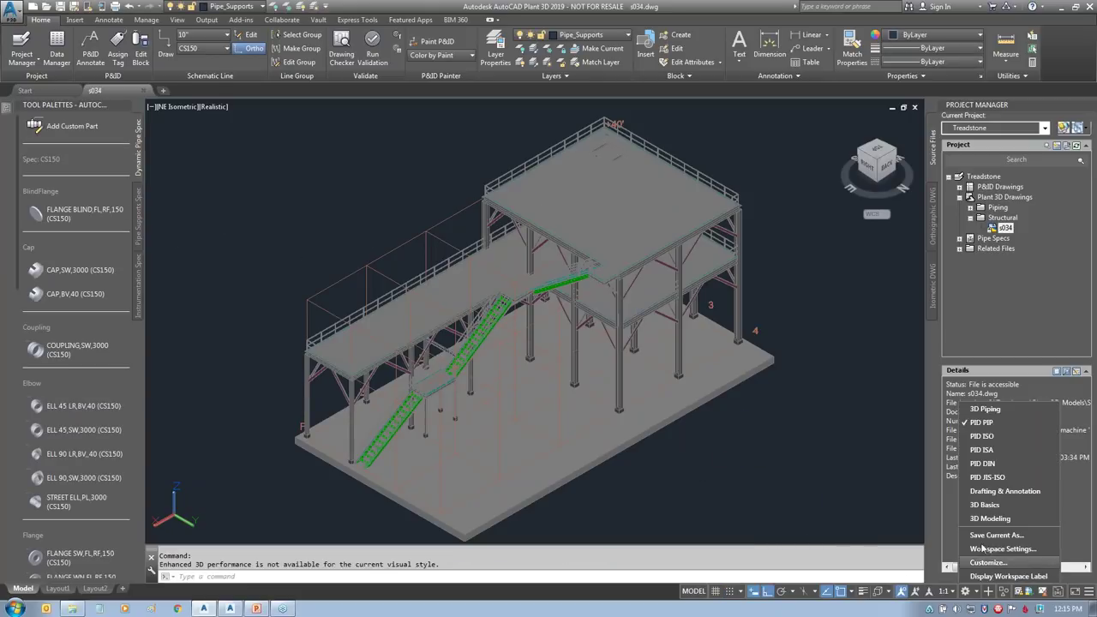
pyautogui.click(984, 409)
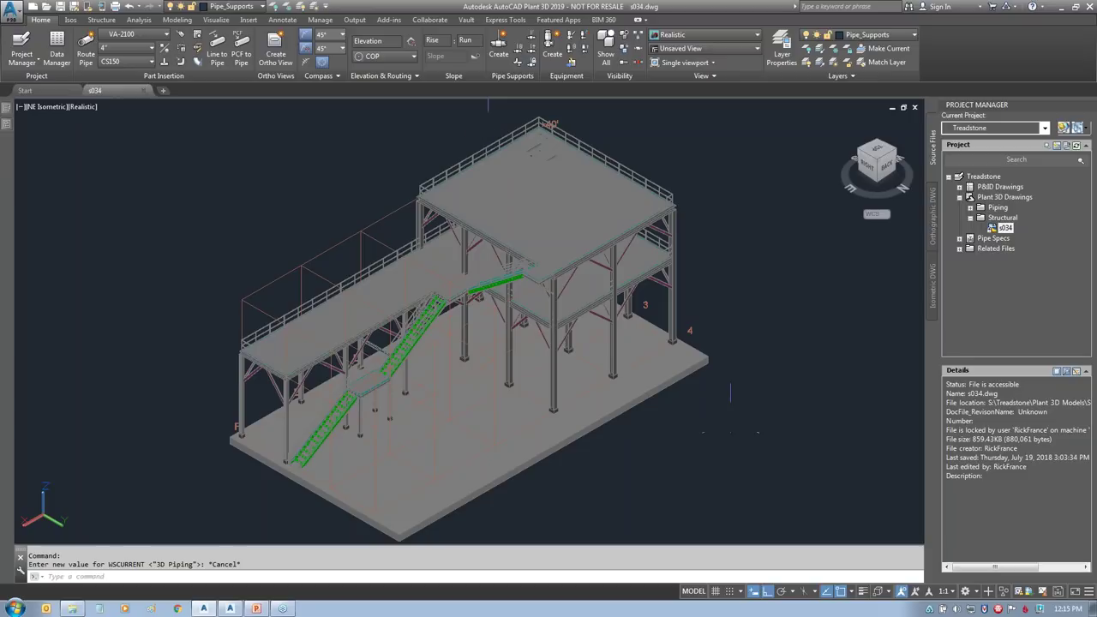
# Step: Show the Structure tab and frame a southeast isometric close-up of the platform columns
pyautogui.click(103, 19)
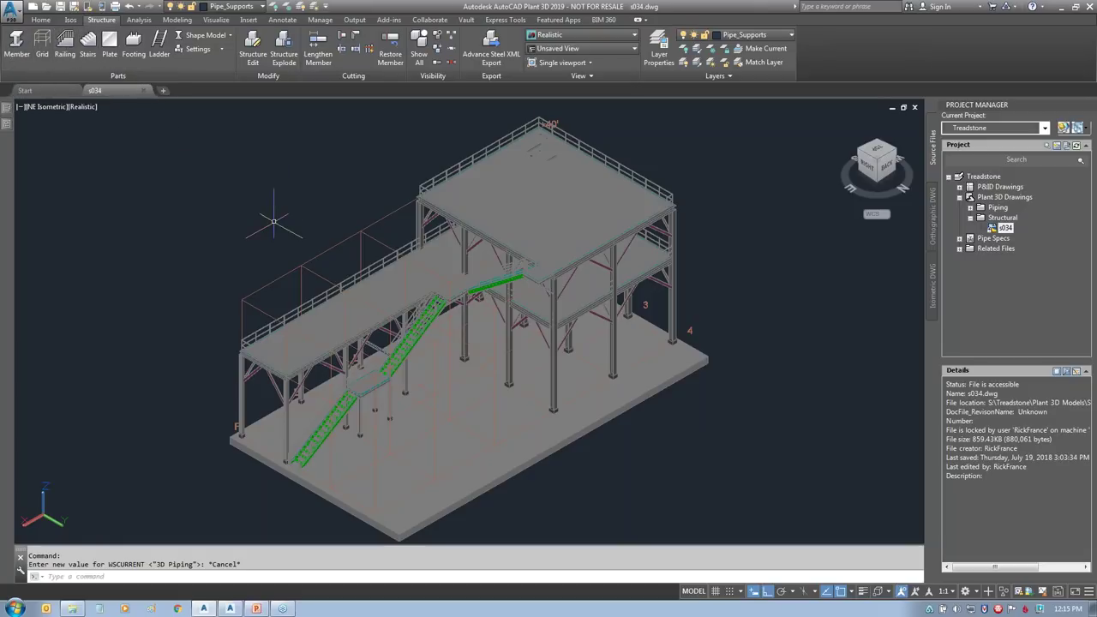
pyautogui.click(859, 154)
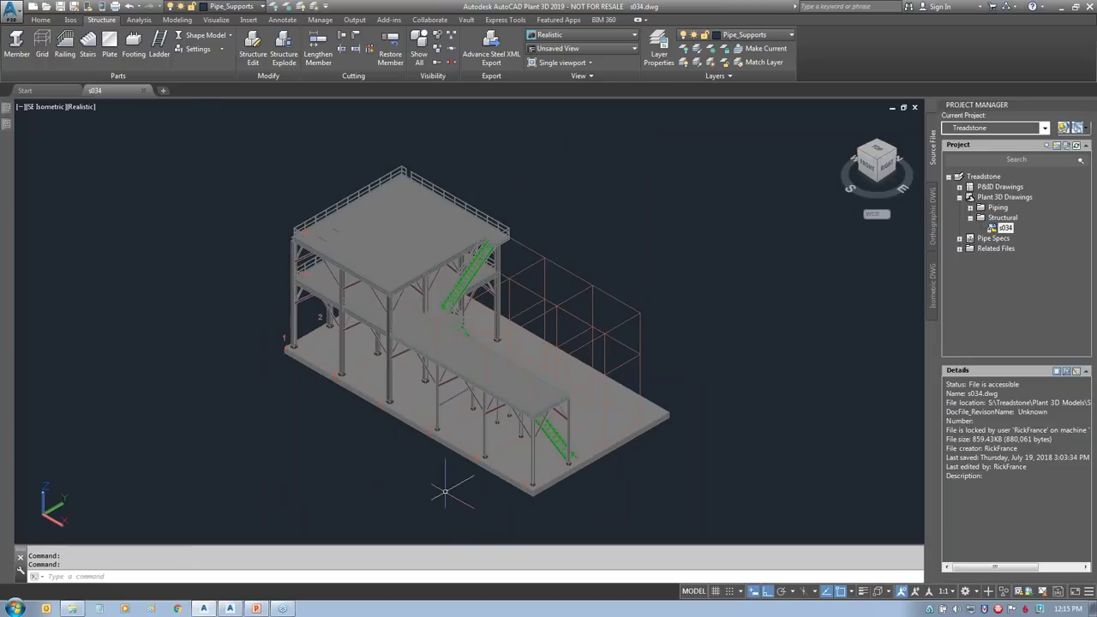
pyautogui.scroll(7, 478, 465)
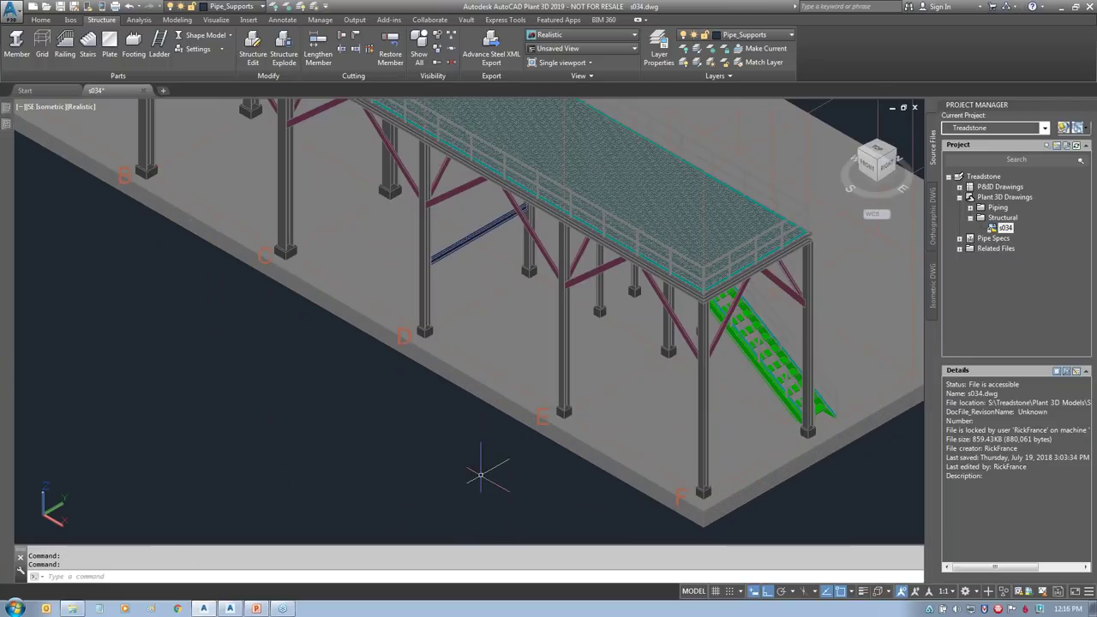
pyautogui.moveTo(558, 431); pyautogui.dragTo(423, 455, button='middle')
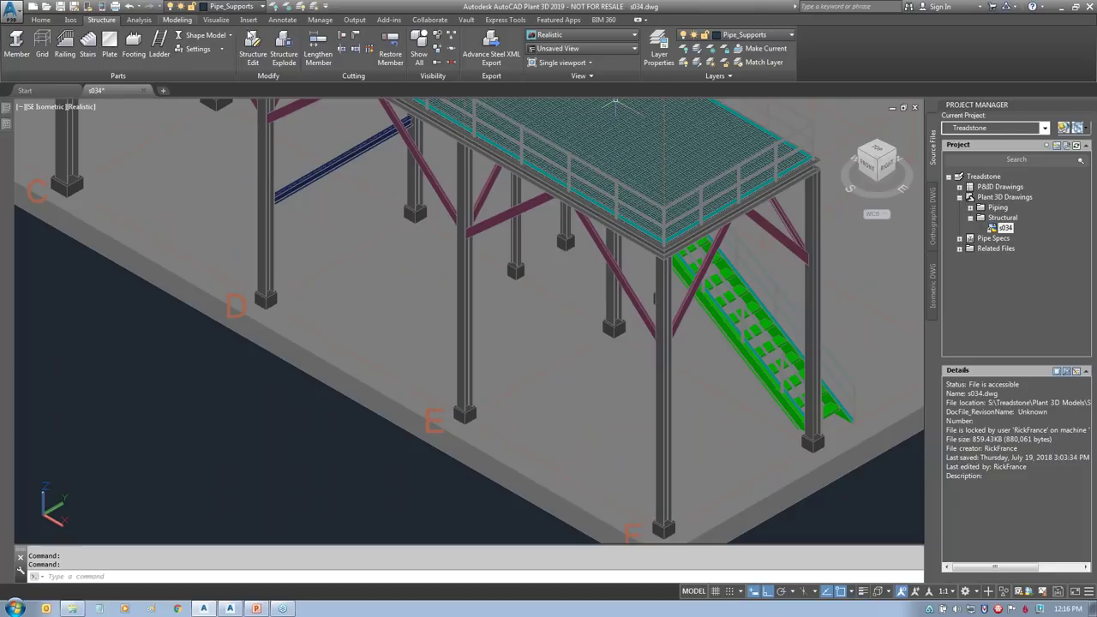
pyautogui.click(276, 7)
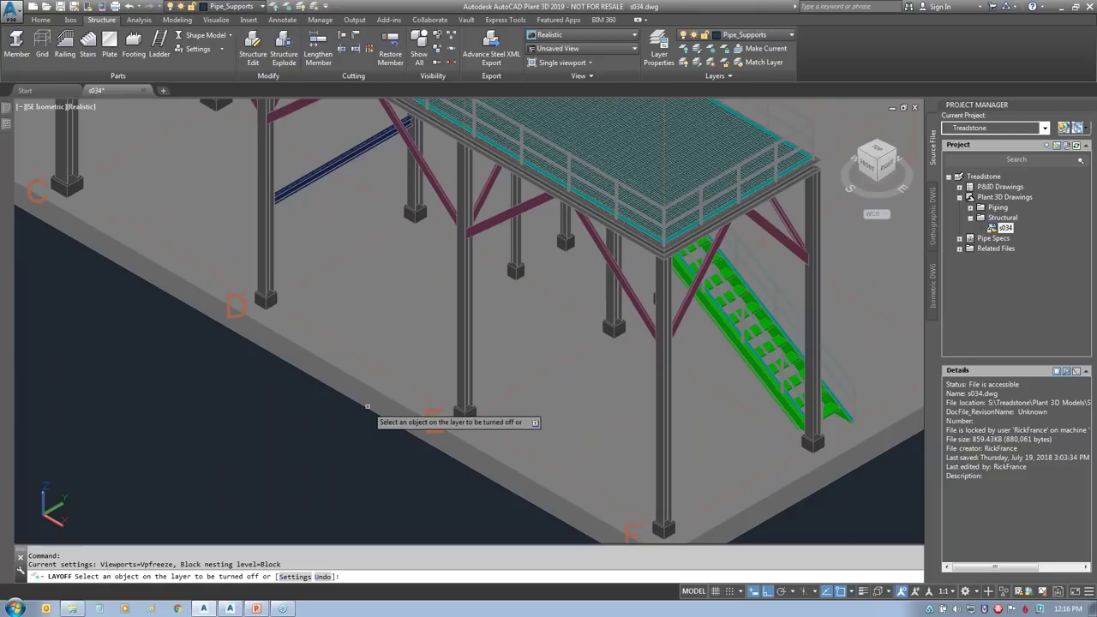
# Step: Turn off the Concrete slab and Footings layers by picking the slab and a footing
pyautogui.click(368, 403)
pyautogui.click(266, 300)
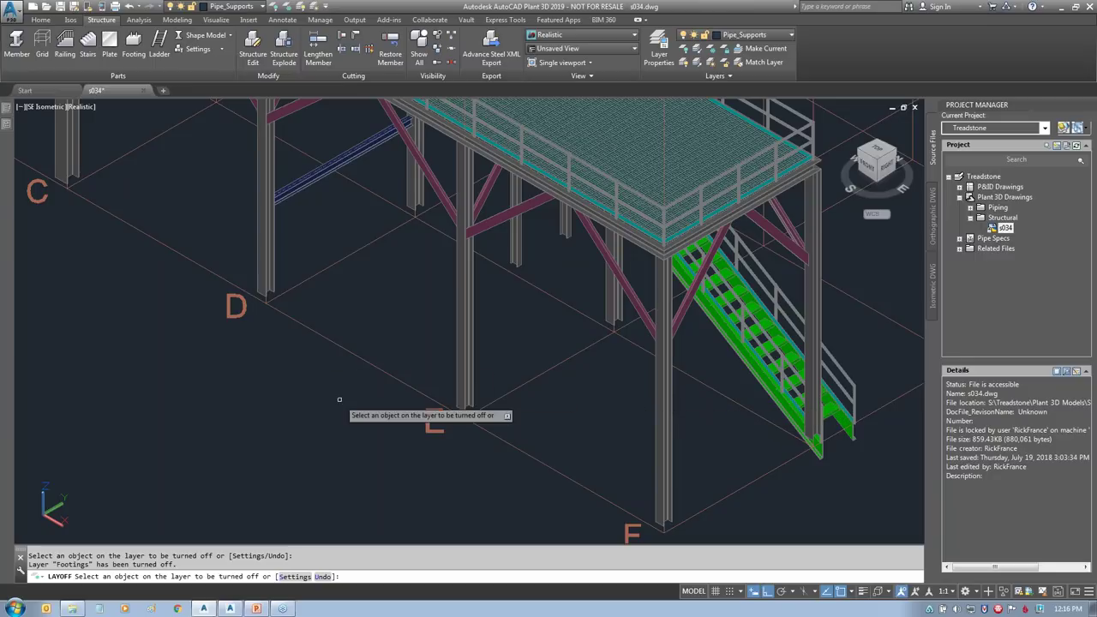
pyautogui.press('Escape')
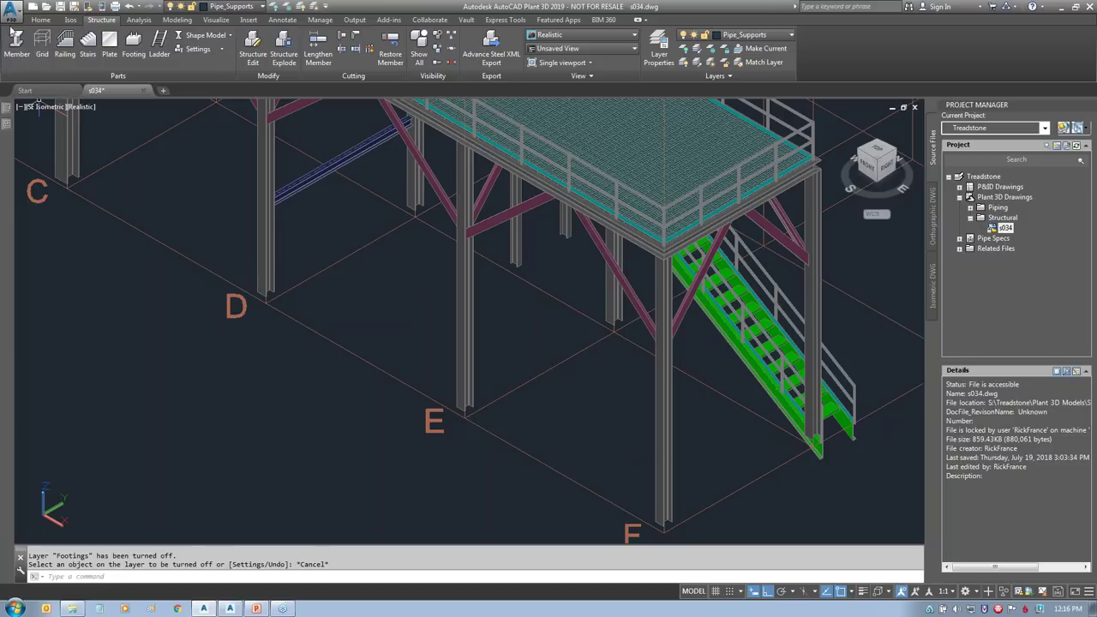
# Step: Set the new member to the W8x18 section in ASTM A36 by matching the existing beam
pyautogui.click(18, 44)
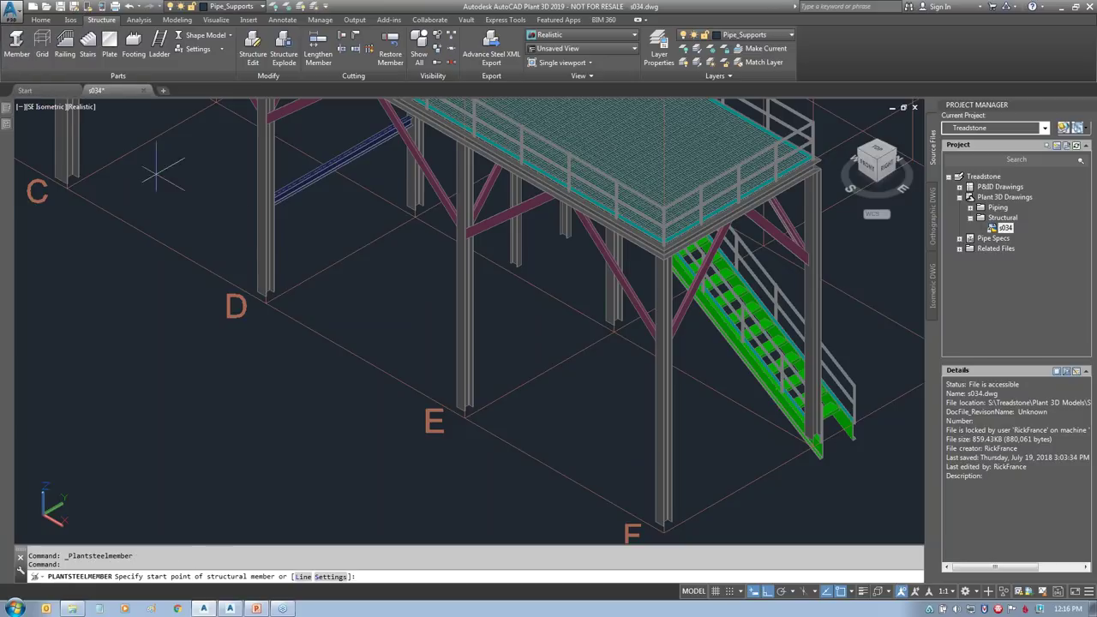
pyautogui.click(330, 578)
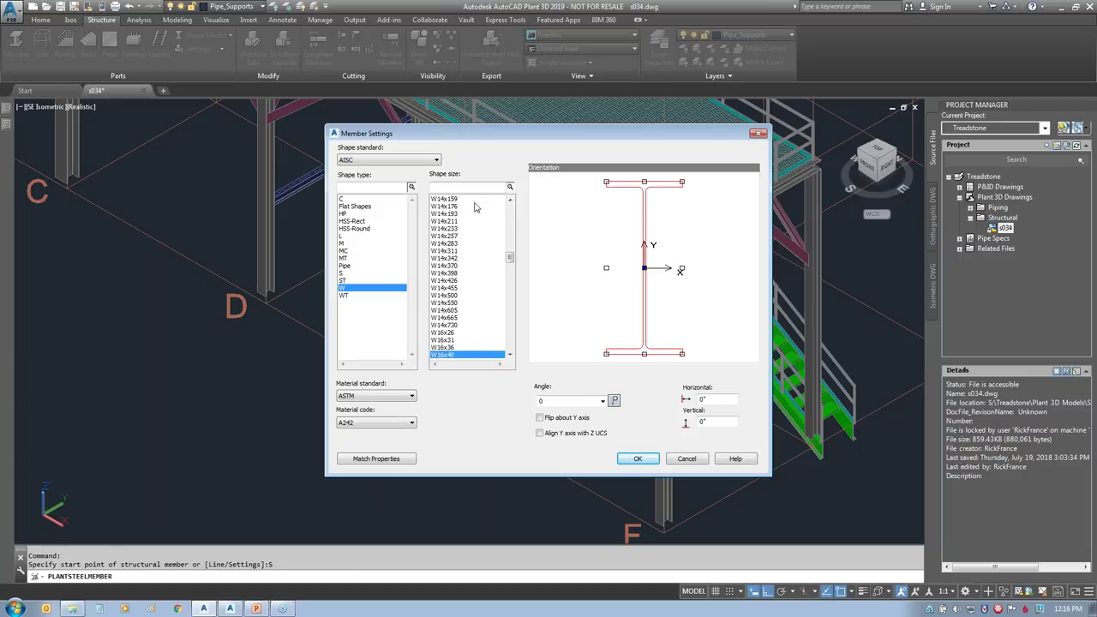
pyautogui.click(351, 199)
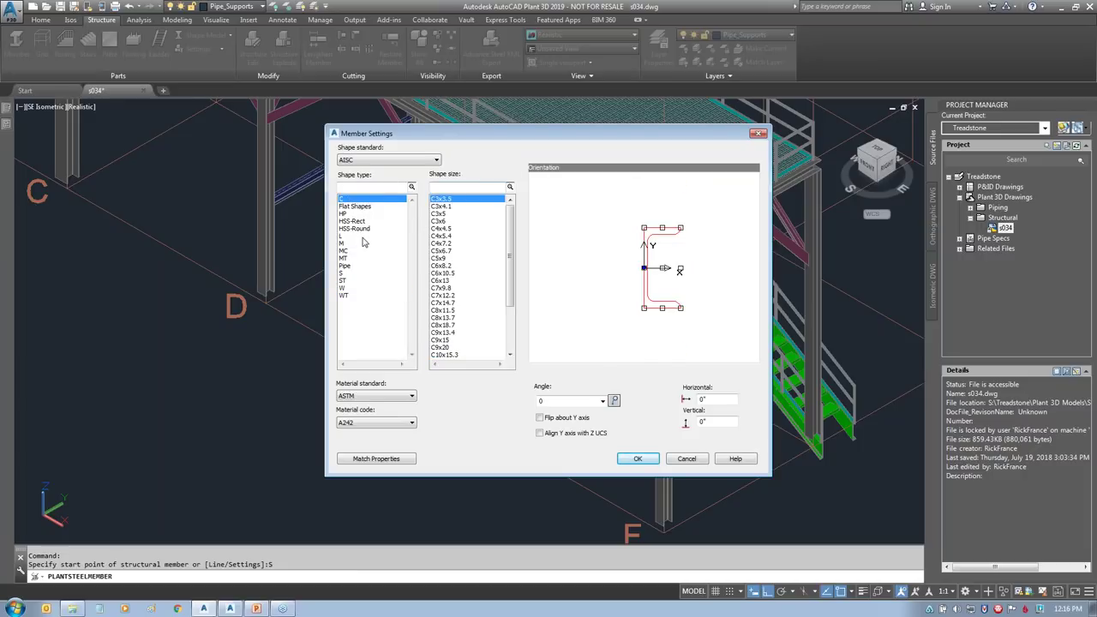
pyautogui.click(342, 237)
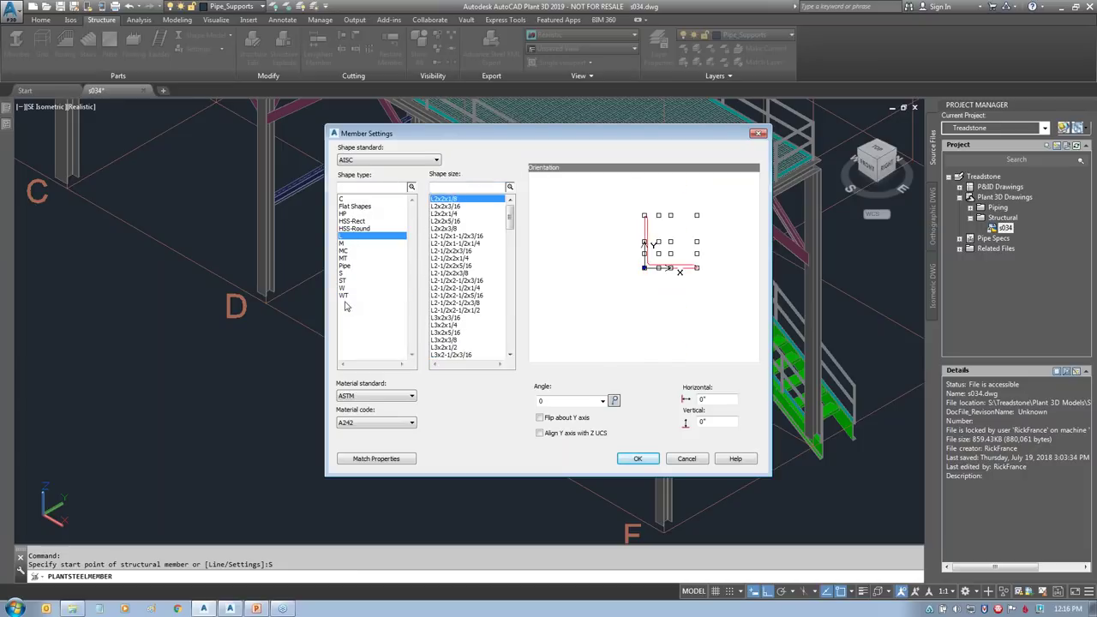
pyautogui.click(344, 272)
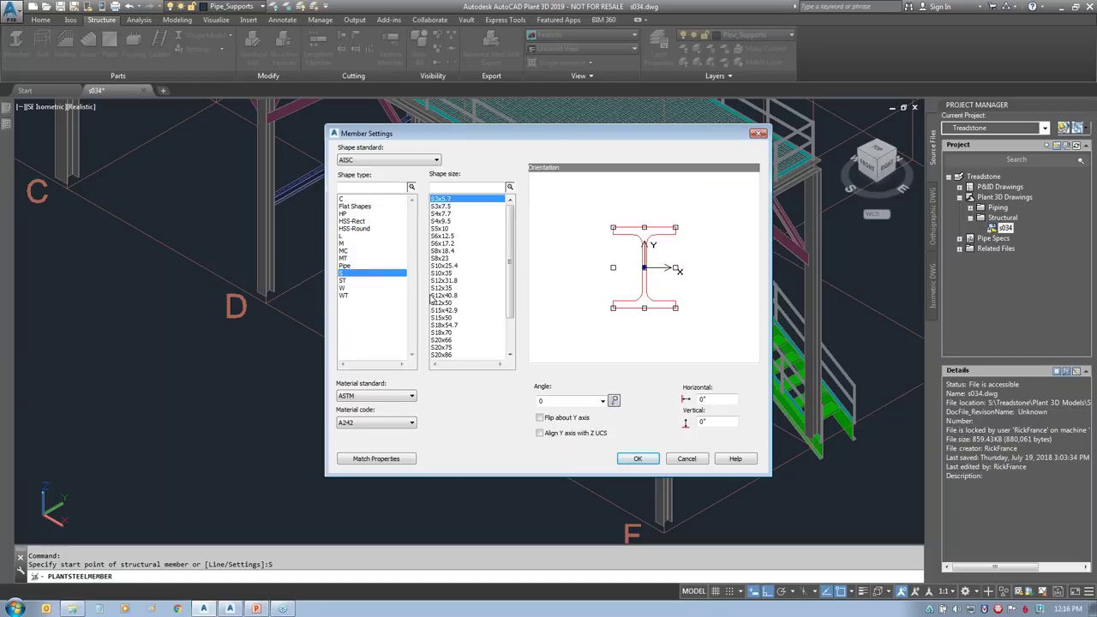
pyautogui.click(344, 266)
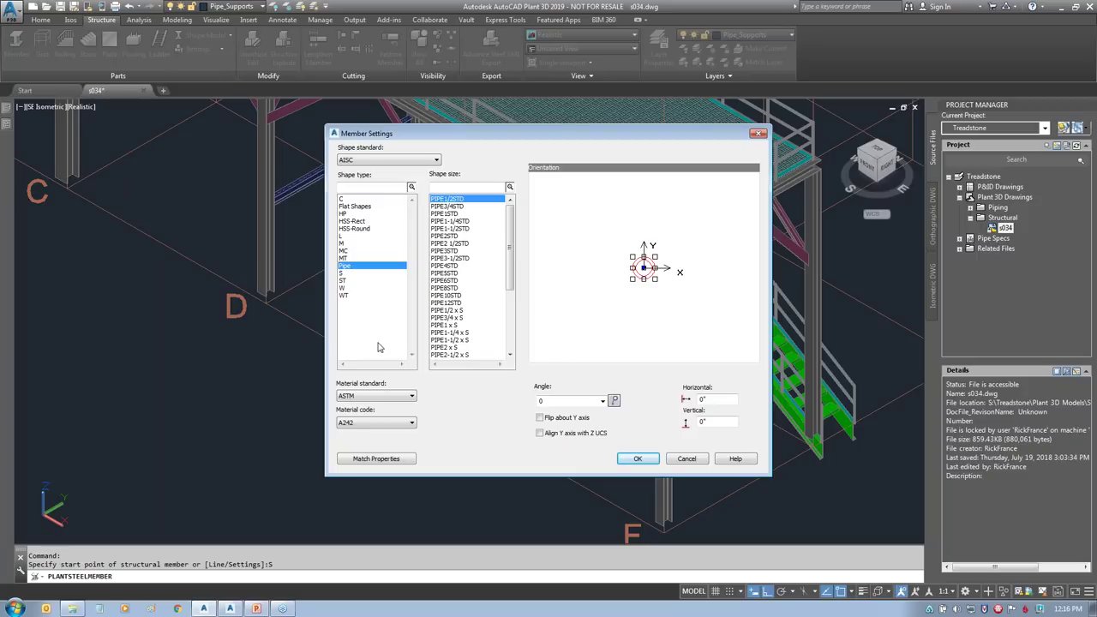
pyautogui.click(344, 289)
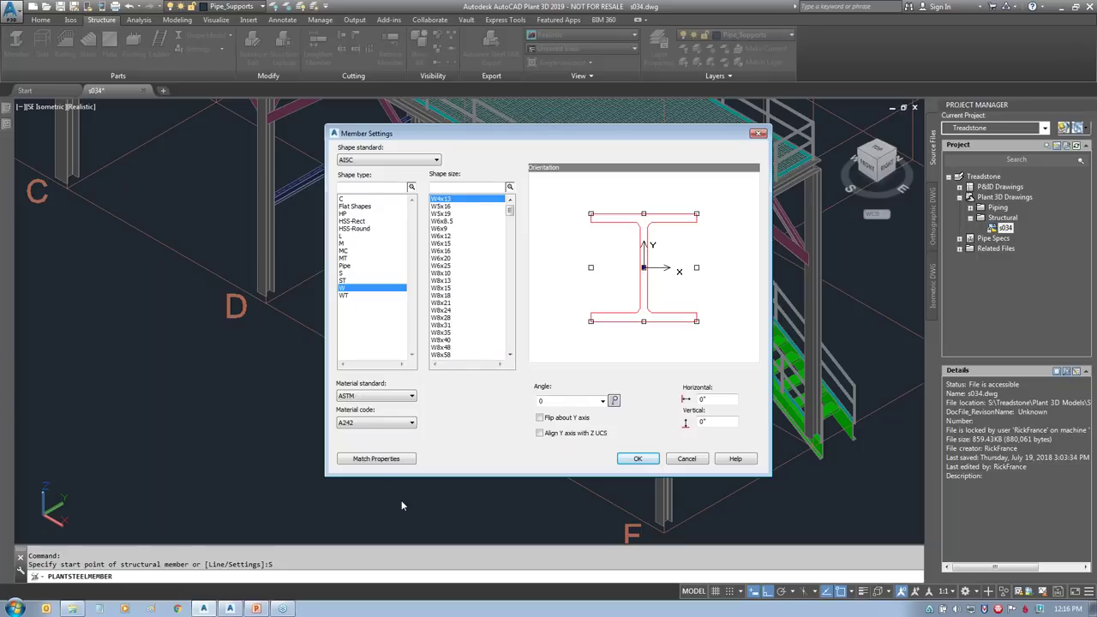
pyautogui.click(377, 460)
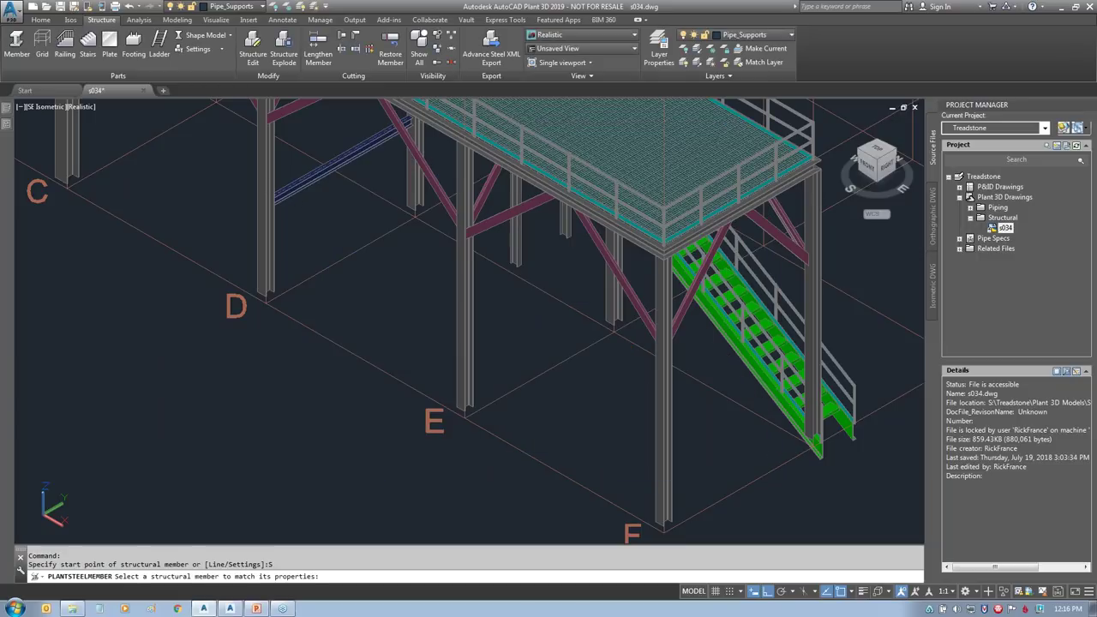
pyautogui.press('Return')
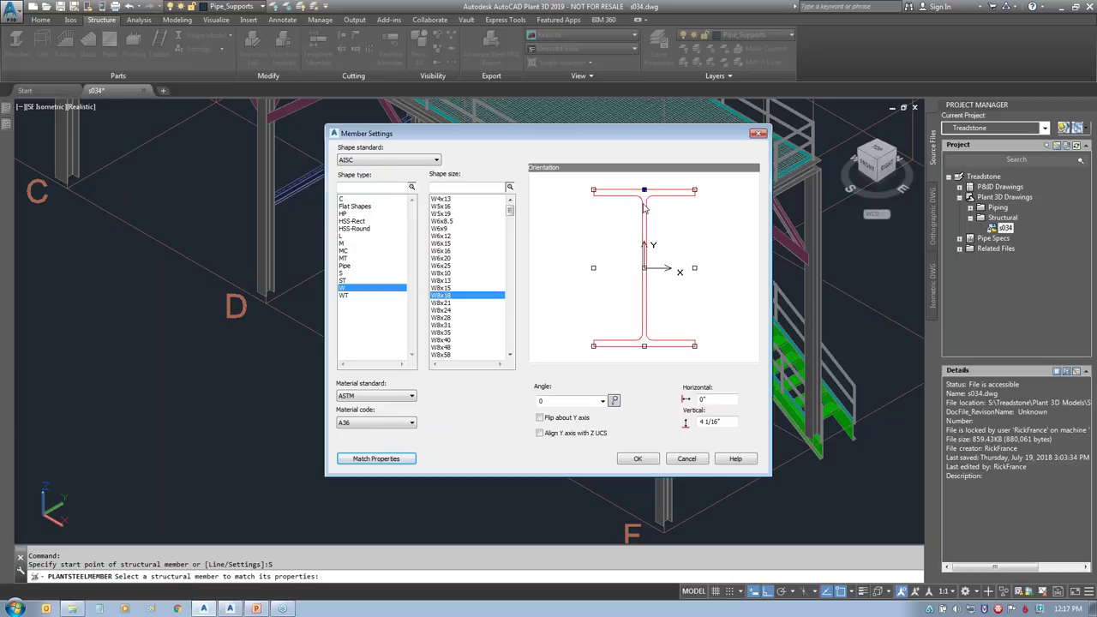
pyautogui.click(638, 461)
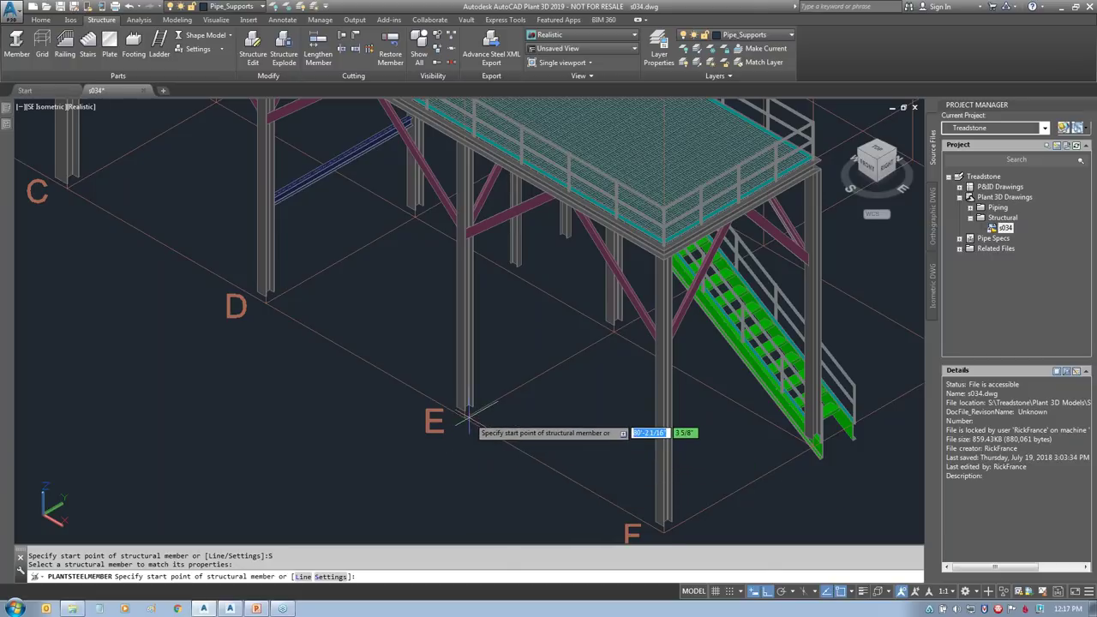
# Step: Place a W8x18 beam from the column at gridline E to the neighbouring column
pyautogui.click(852, 593)
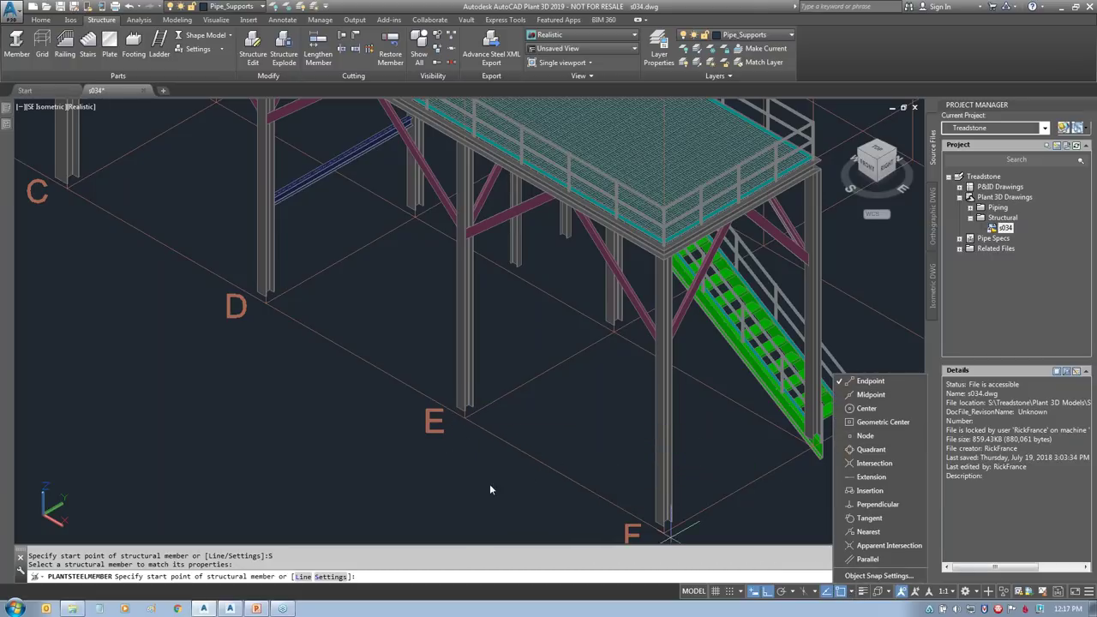
pyautogui.click(463, 418)
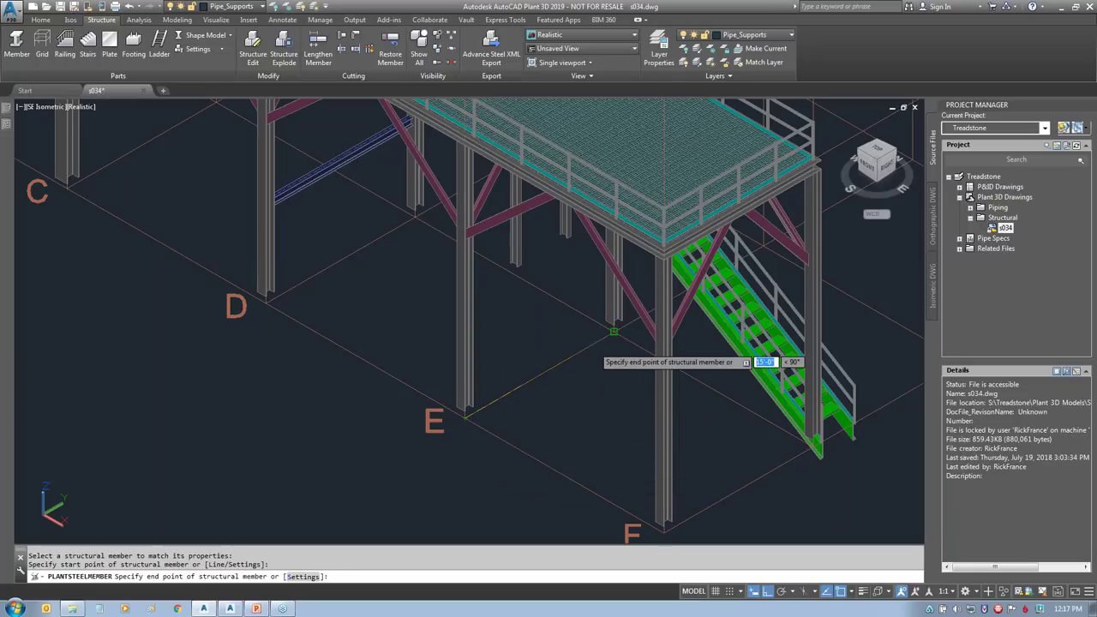
pyautogui.click(612, 336)
pyautogui.press('Return')
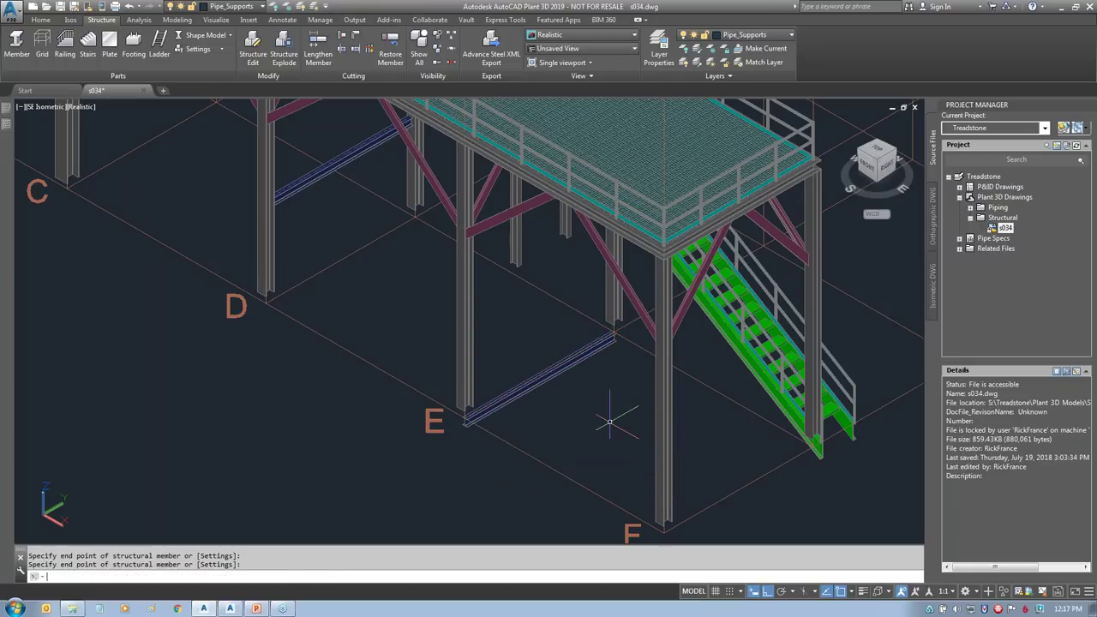
# Step: Move the new beam up 9' and zoom in on it
pyautogui.click(538, 379)
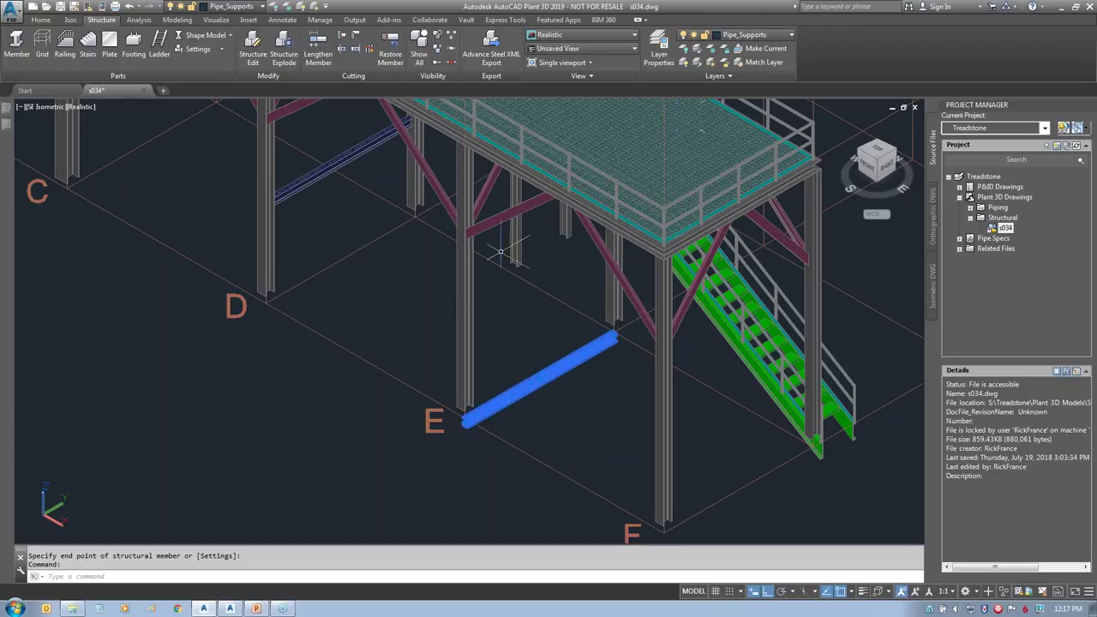
pyautogui.write('m')
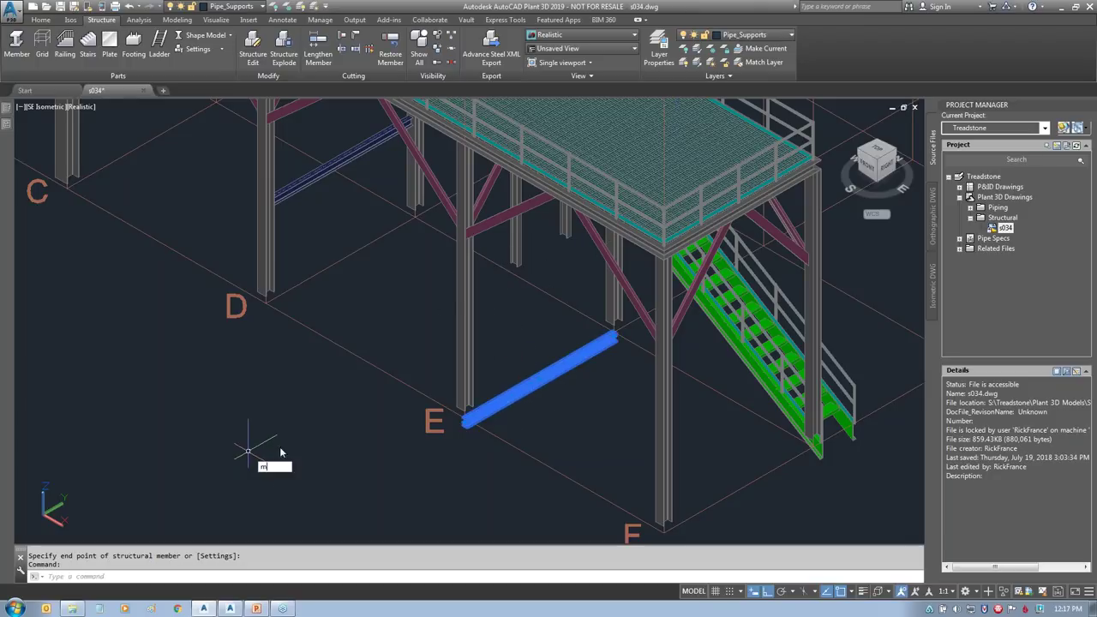
pyautogui.press('Return')
pyautogui.click(287, 455)
pyautogui.write("9'")
pyautogui.press('Return')
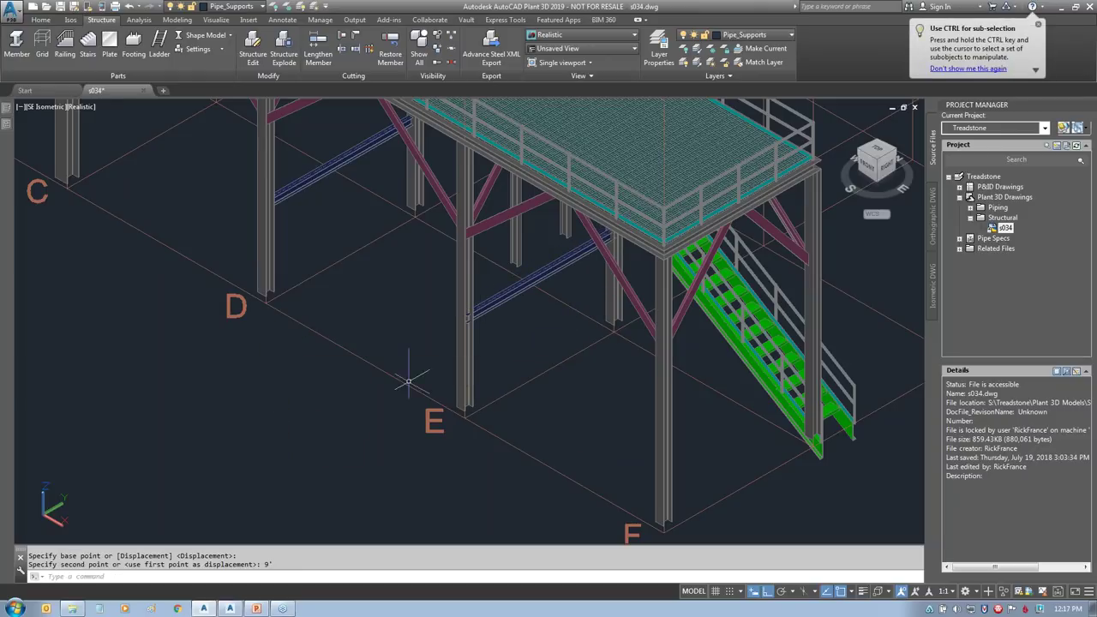
pyautogui.scroll(4, 551, 295)
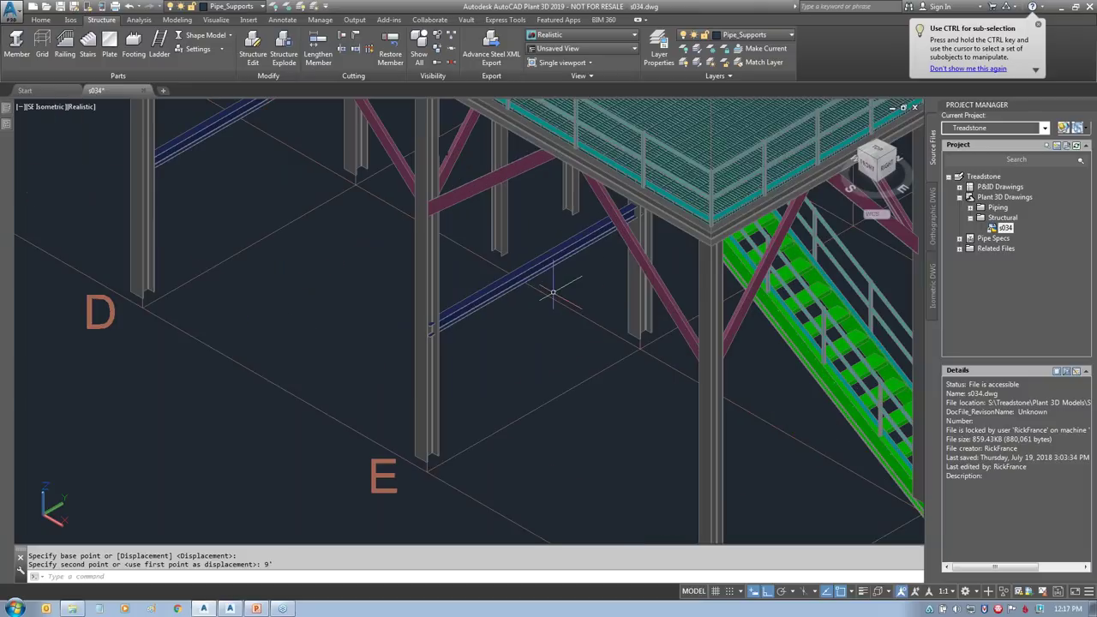
pyautogui.moveTo(521, 386); pyautogui.dragTo(501, 394, button='middle')
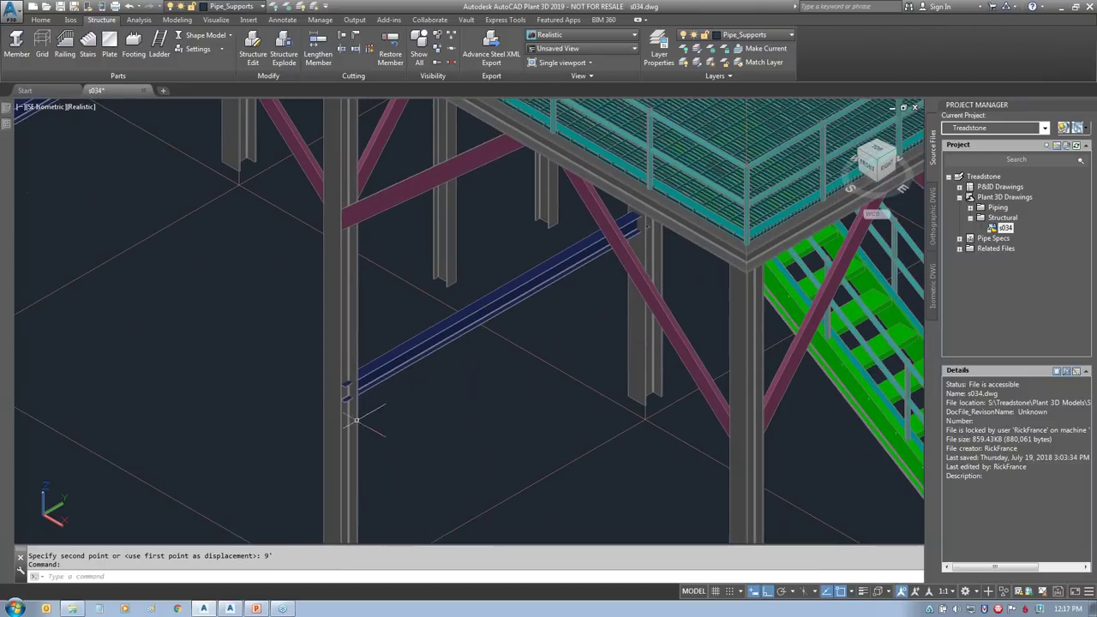
pyautogui.scroll(2, 399, 392)
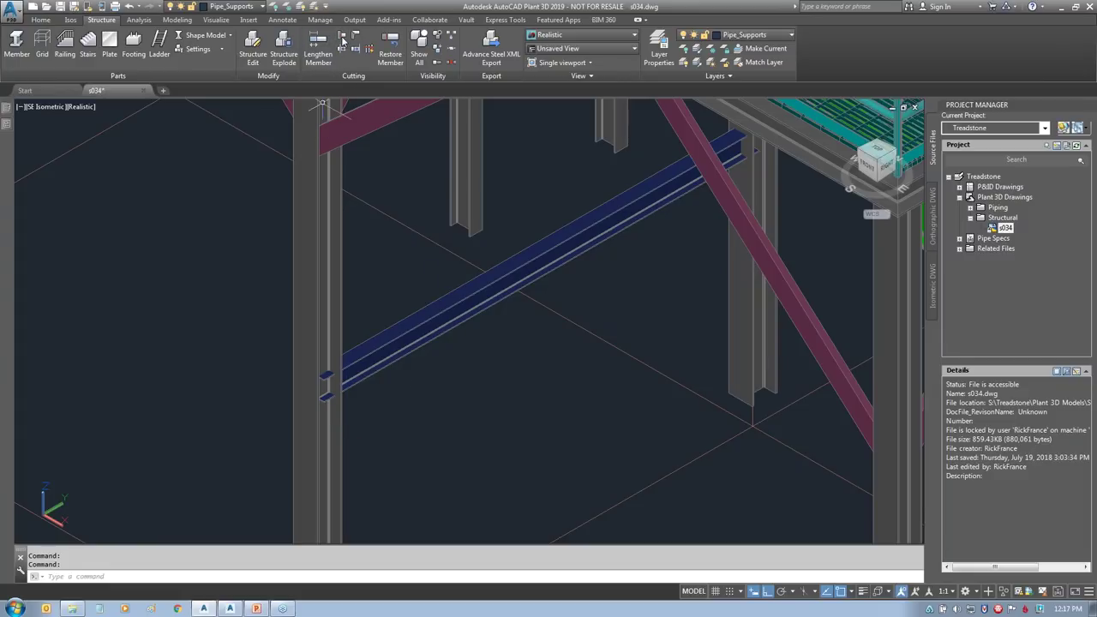
pyautogui.click(343, 38)
pyautogui.click(319, 377)
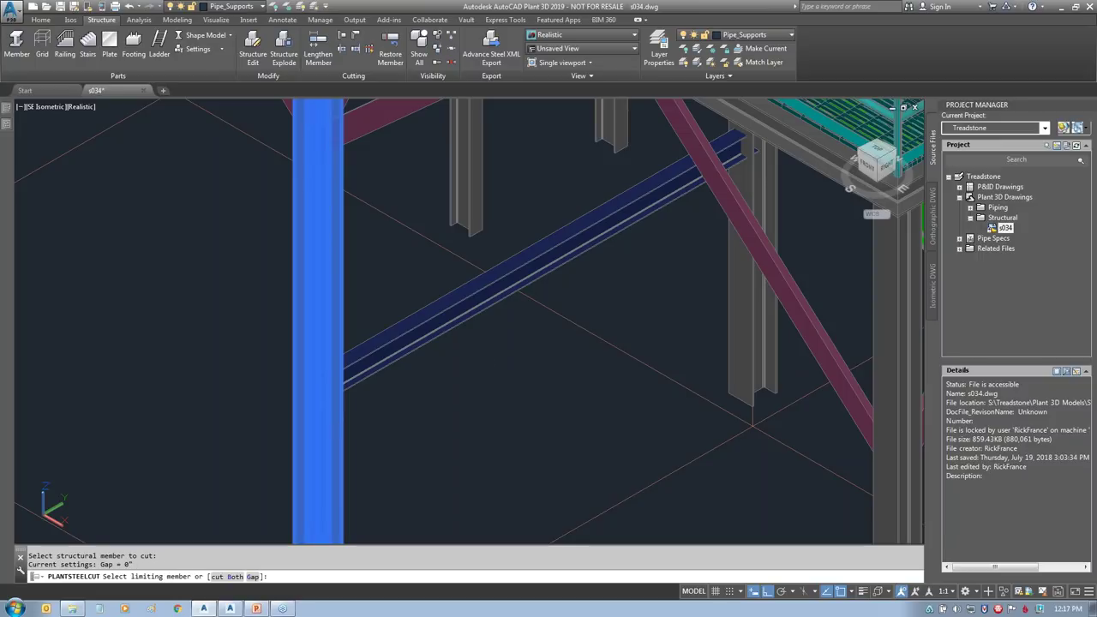
pyautogui.click(742, 249)
pyautogui.press('Escape')
pyautogui.press('Escape')
pyautogui.keyDown('shift'); pyautogui.moveTo(623, 456); pyautogui.dragTo(566, 456, button='middle'); pyautogui.keyUp('shift')
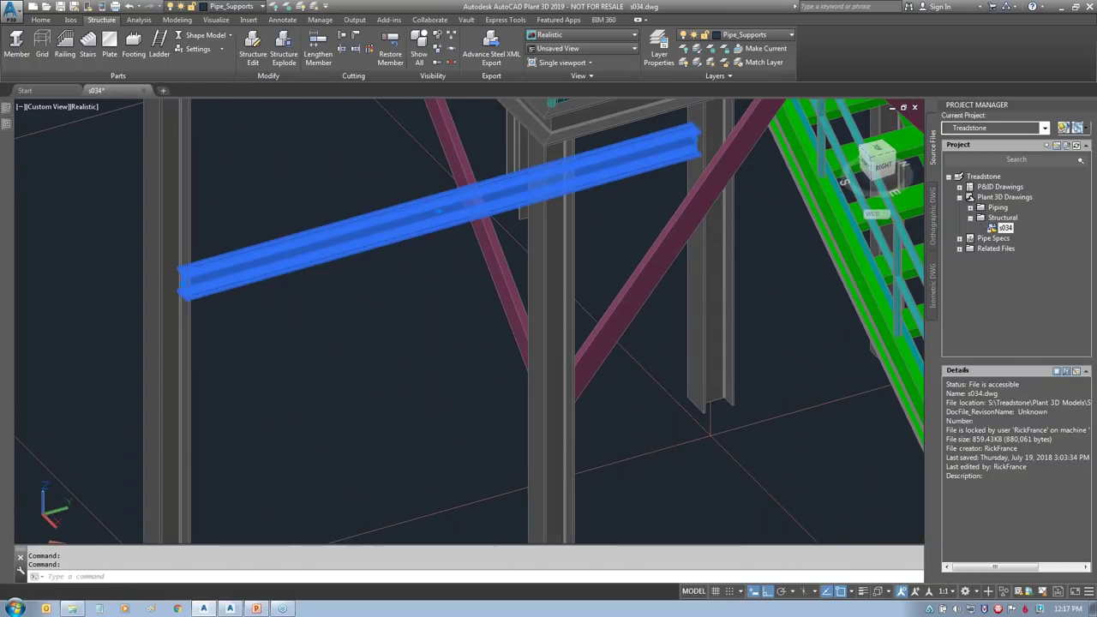
pyautogui.press('Escape')
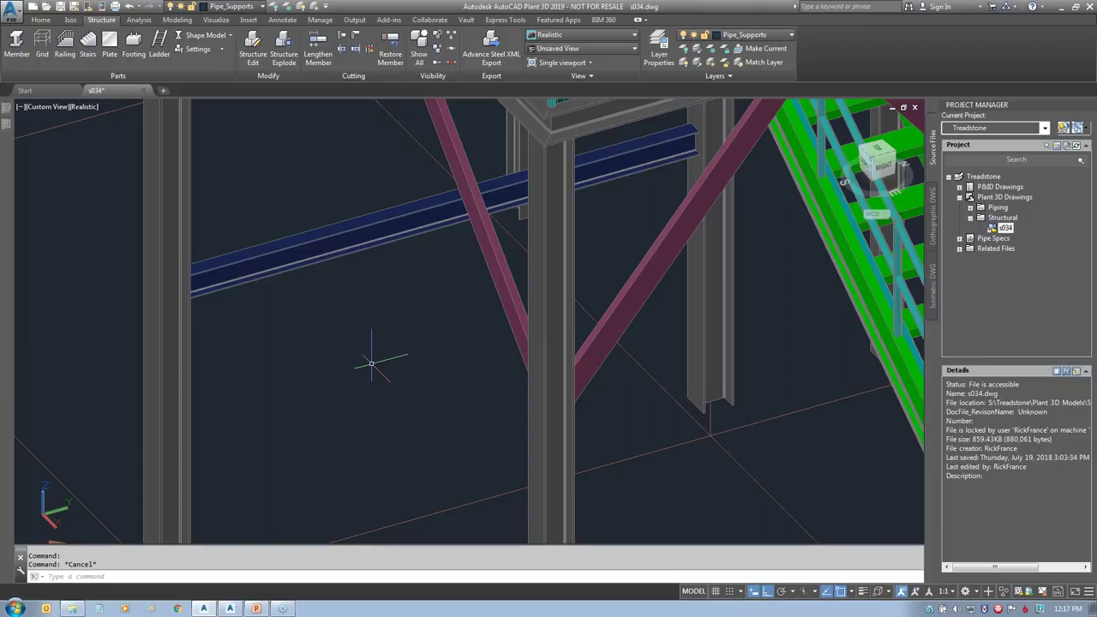
pyautogui.rightClick(880, 165)
# Step: Return to the home isometric view and zoom to inspect the platform stairs
pyautogui.click(921, 177)
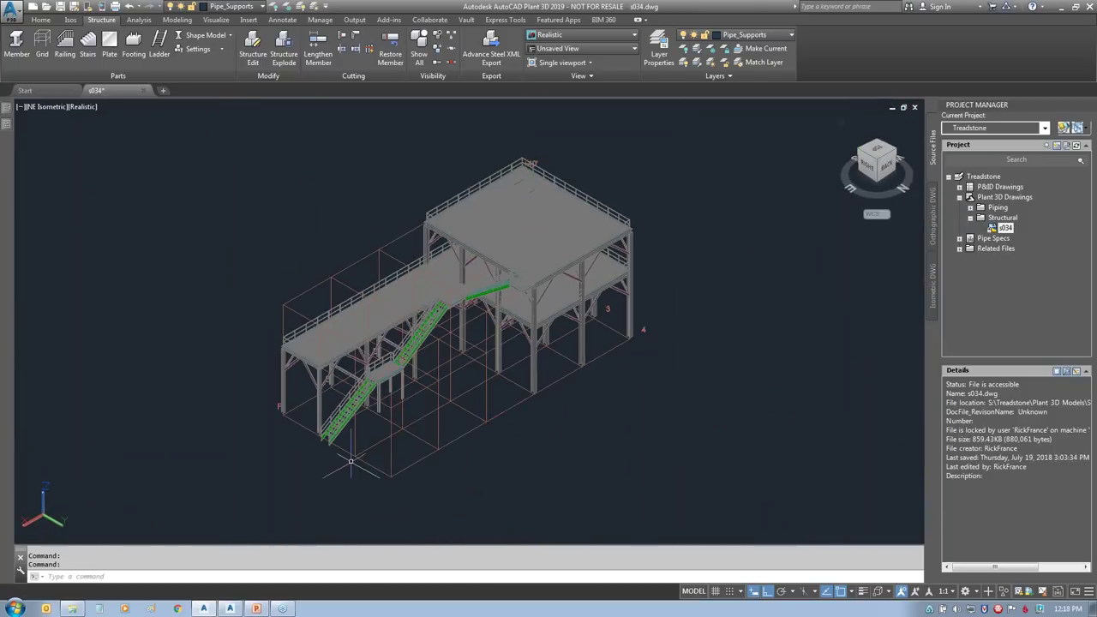
pyautogui.scroll(10, 358, 401)
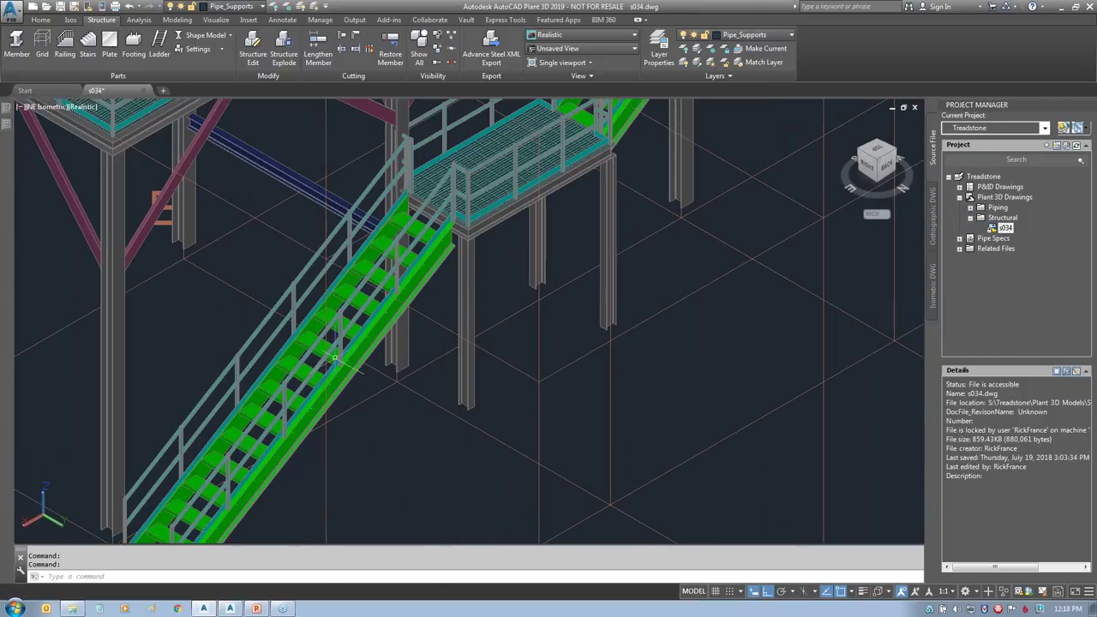
pyautogui.scroll(2, 503, 132)
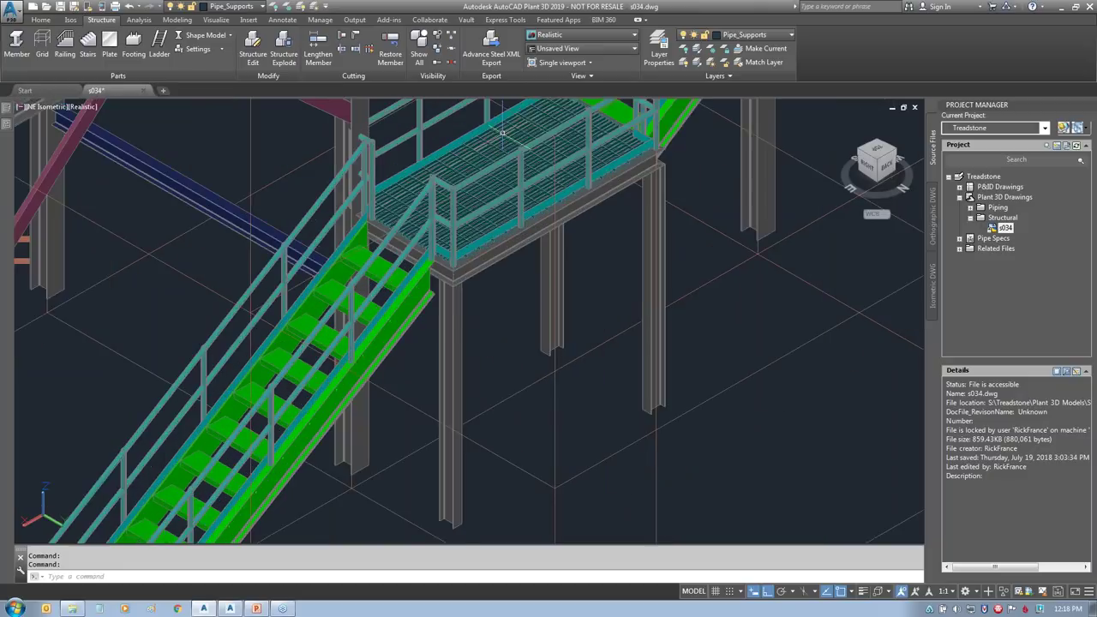
pyautogui.scroll(-2, 502, 133)
pyautogui.scroll(-4, 512, 300)
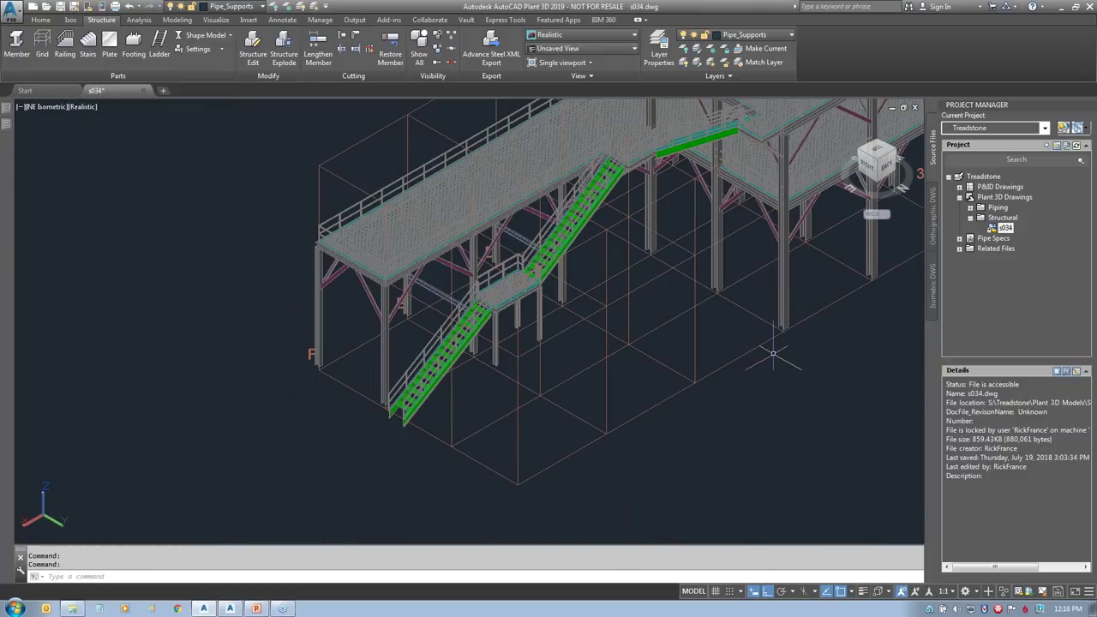
pyautogui.scroll(-5, 695, 411)
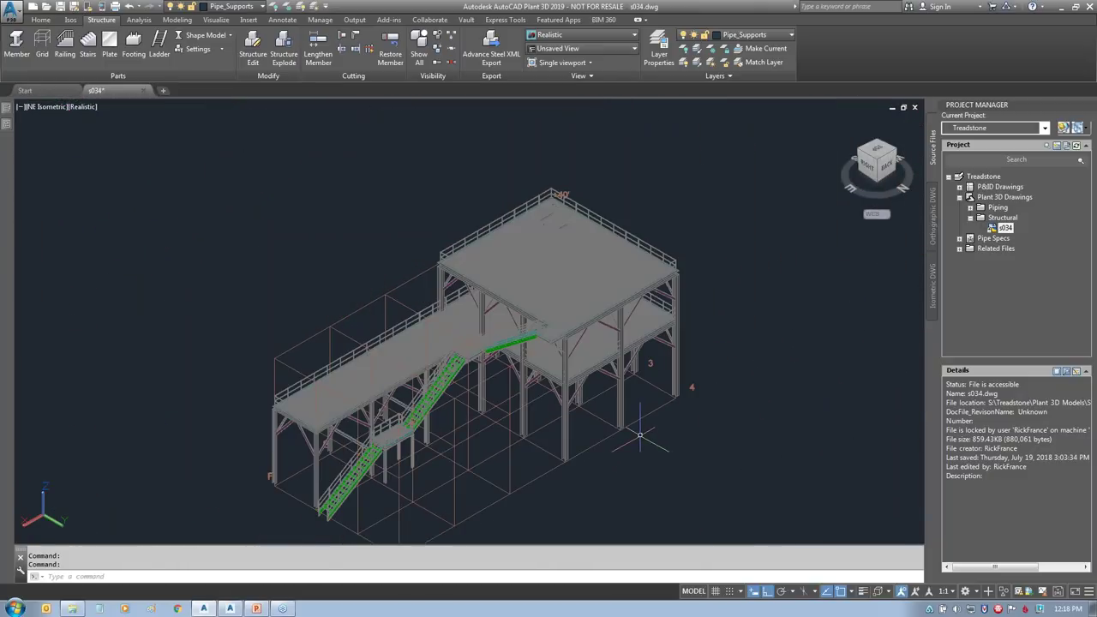
pyautogui.scroll(2, 639, 437)
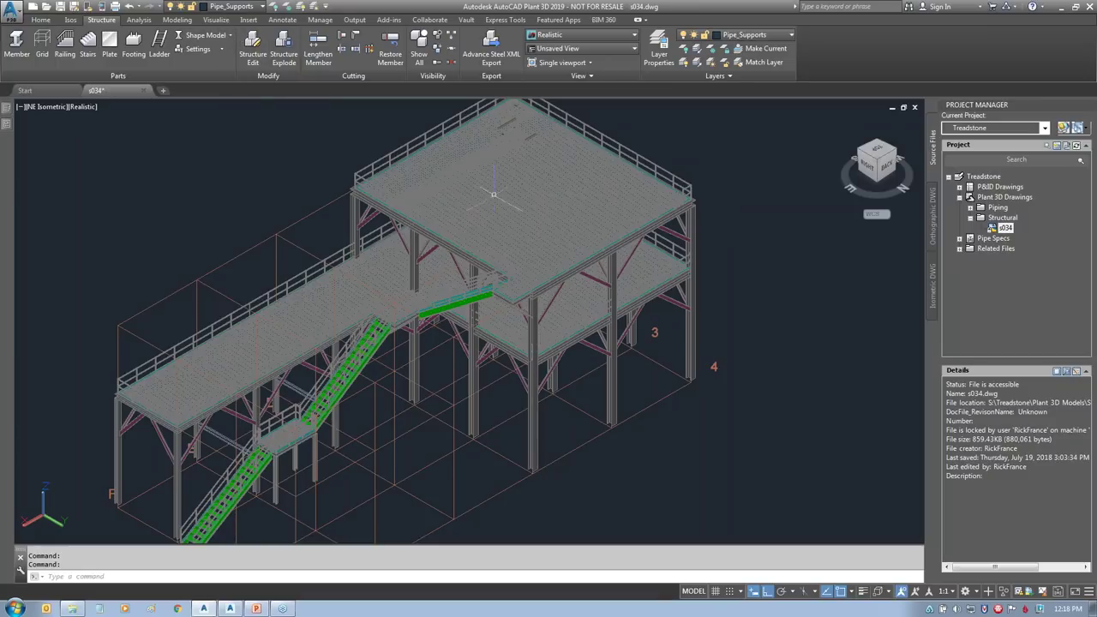
pyautogui.click(231, 36)
# Step: Switch the structural members to Line Model display and zoom in
pyautogui.click(215, 53)
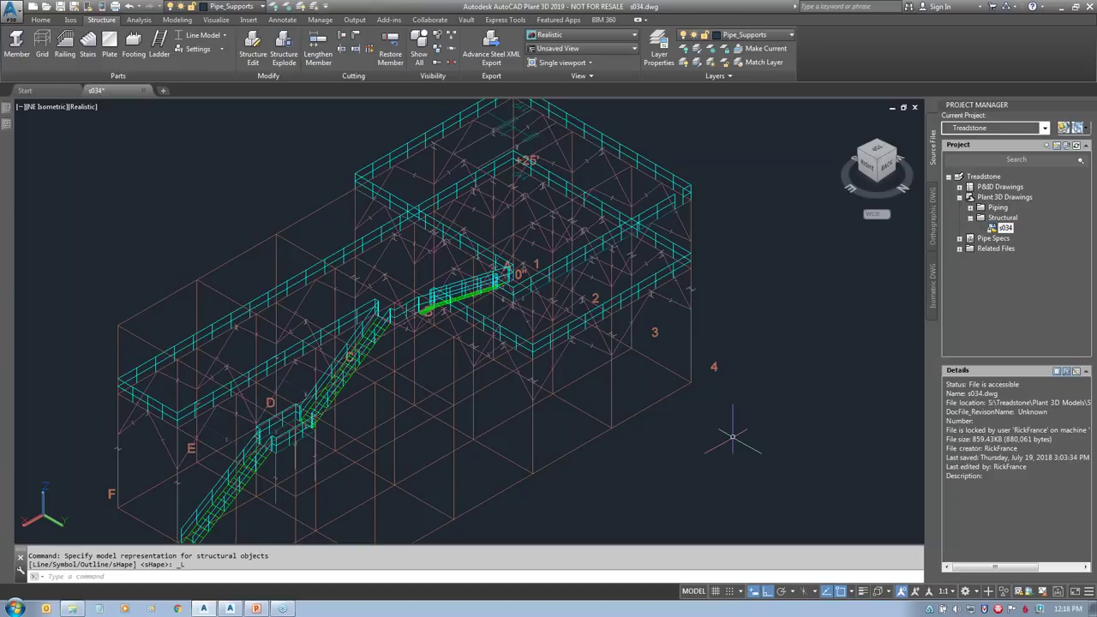
pyautogui.scroll(2, 783, 283)
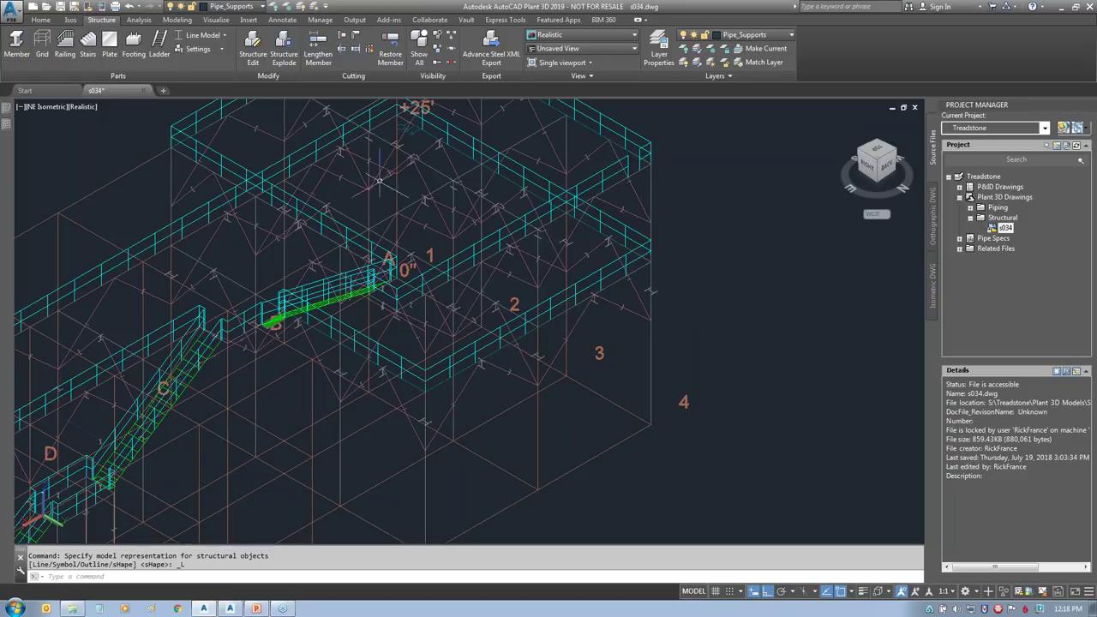
# Step: Set up a caged ladder, 2' wide with 10" rung spacing, in the ladder settings
pyautogui.click(159, 43)
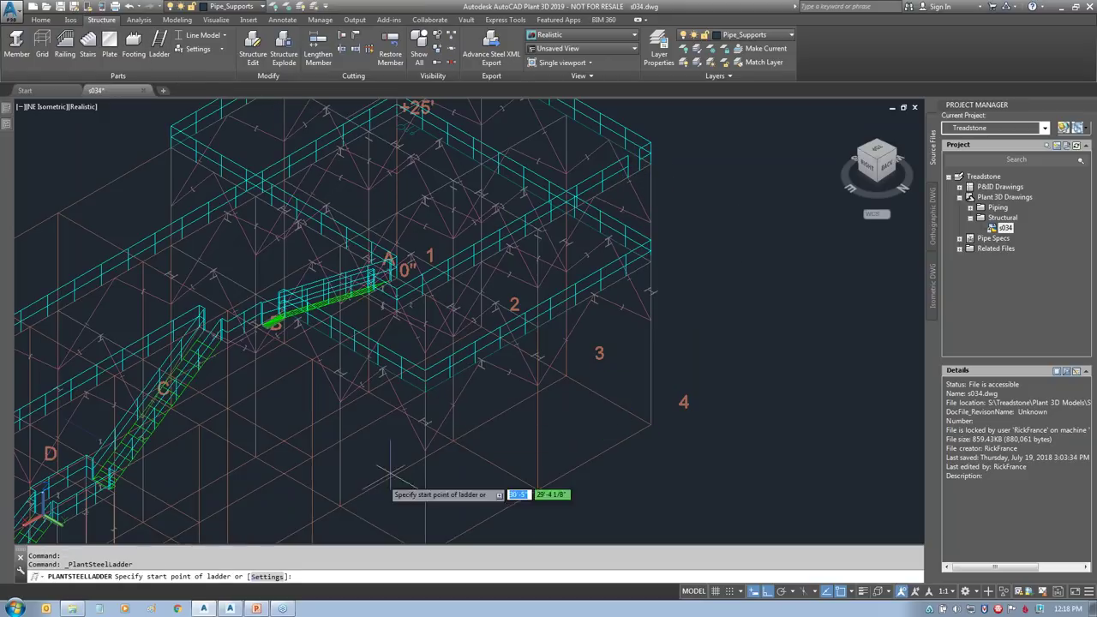
pyautogui.click(267, 576)
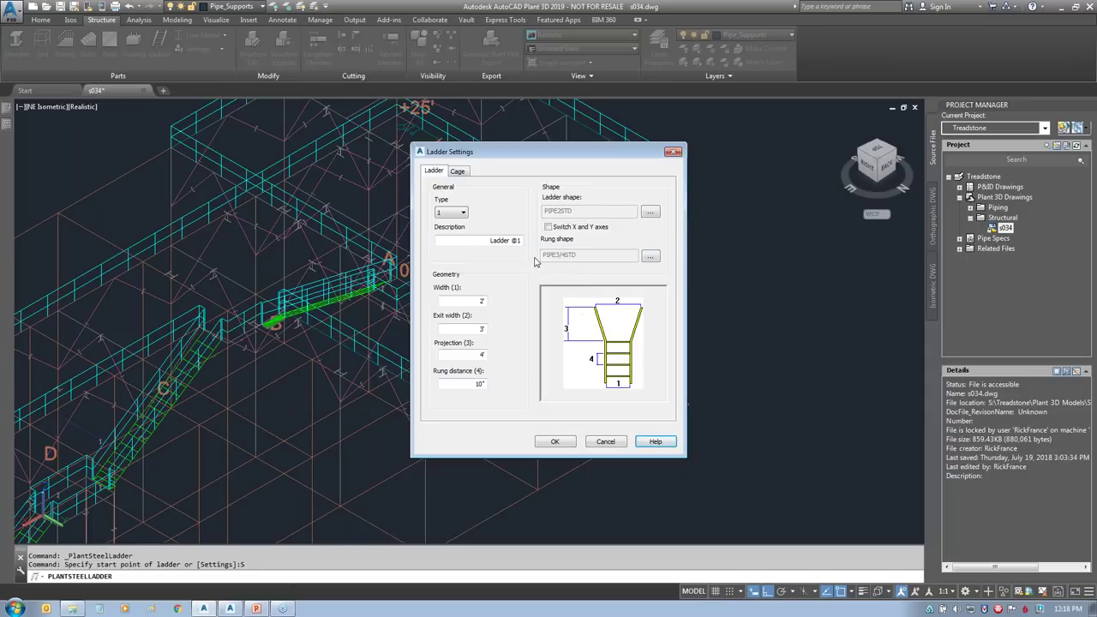
pyautogui.click(457, 174)
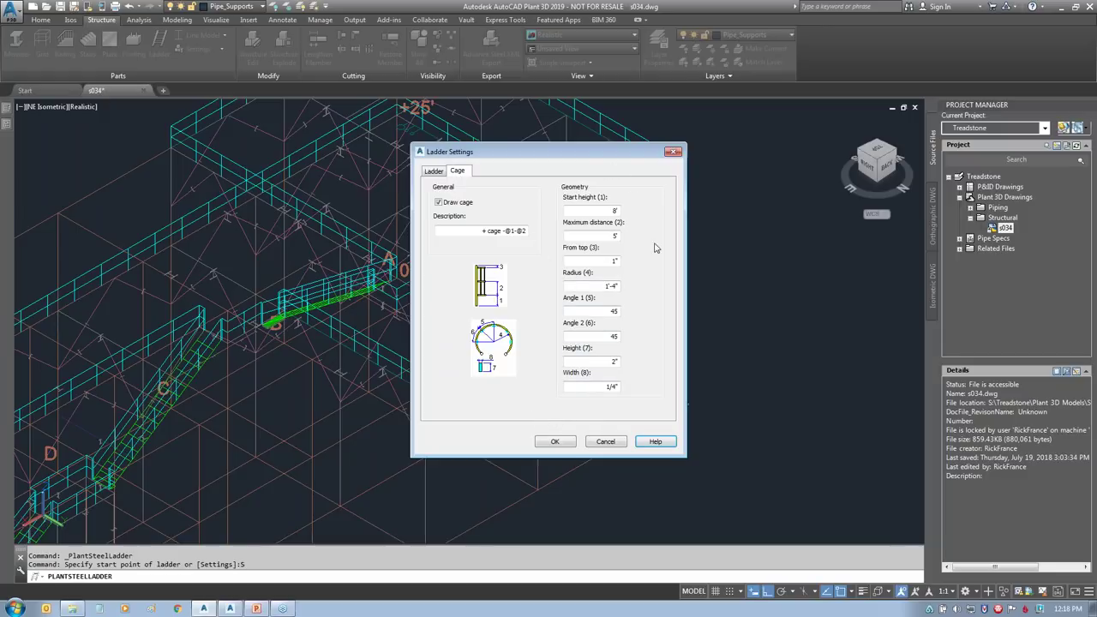
pyautogui.click(557, 441)
# Step: Place the ladder up the frame corner near gridline 4 with a distance of 9
pyautogui.click(651, 421)
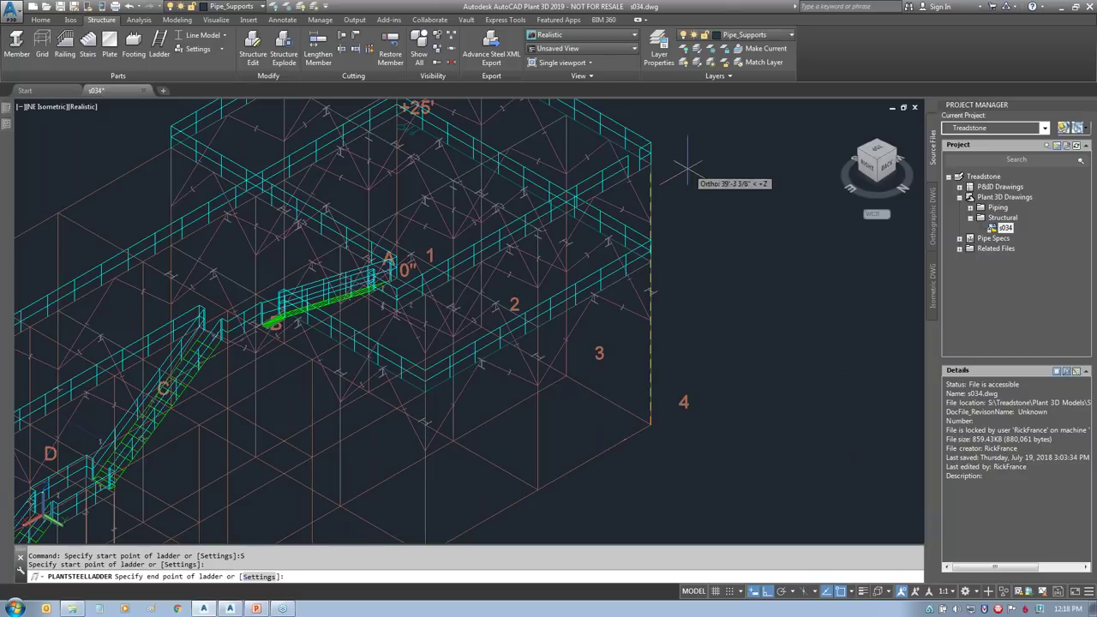
pyautogui.click(649, 163)
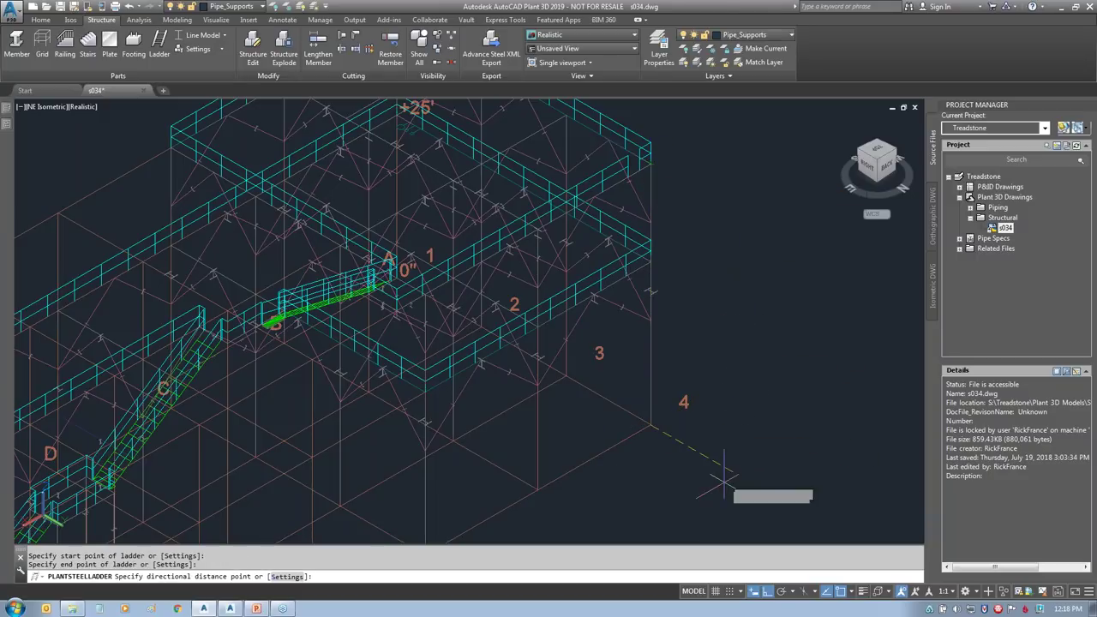
pyautogui.write('9')
pyautogui.press('Return')
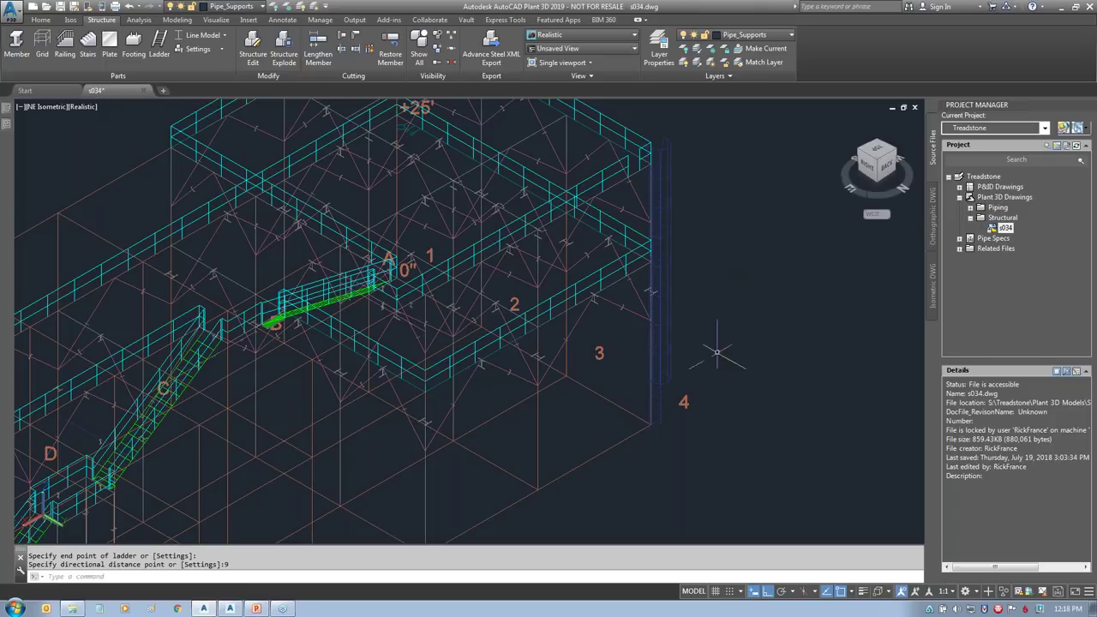
# Step: Put the new ladder on the Access layer
pyautogui.click(662, 274)
pyautogui.click(754, 36)
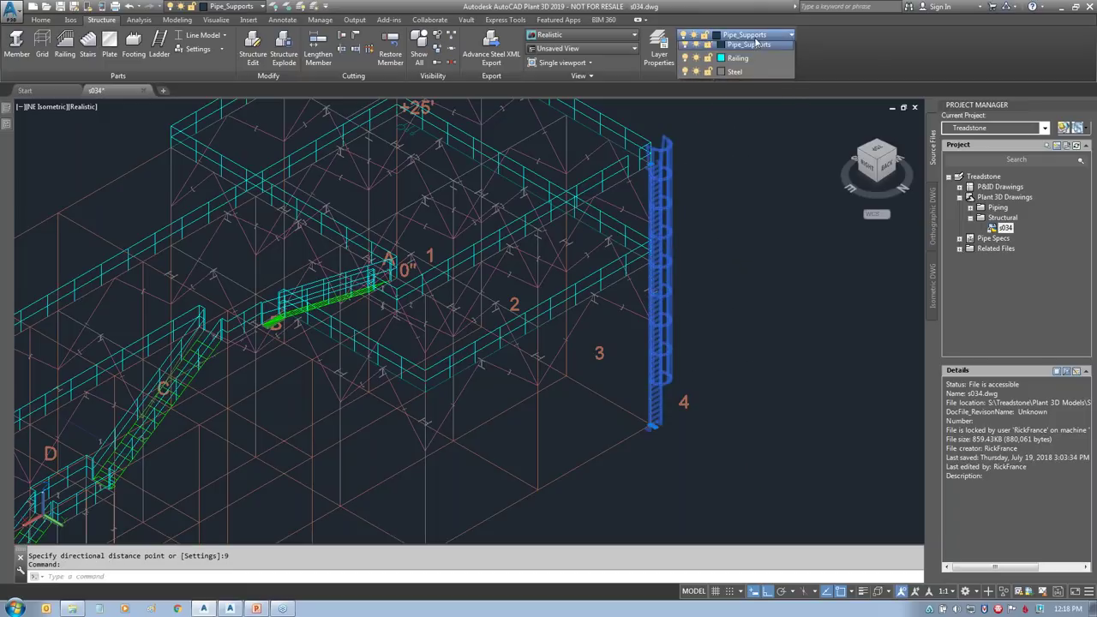
pyautogui.click(737, 64)
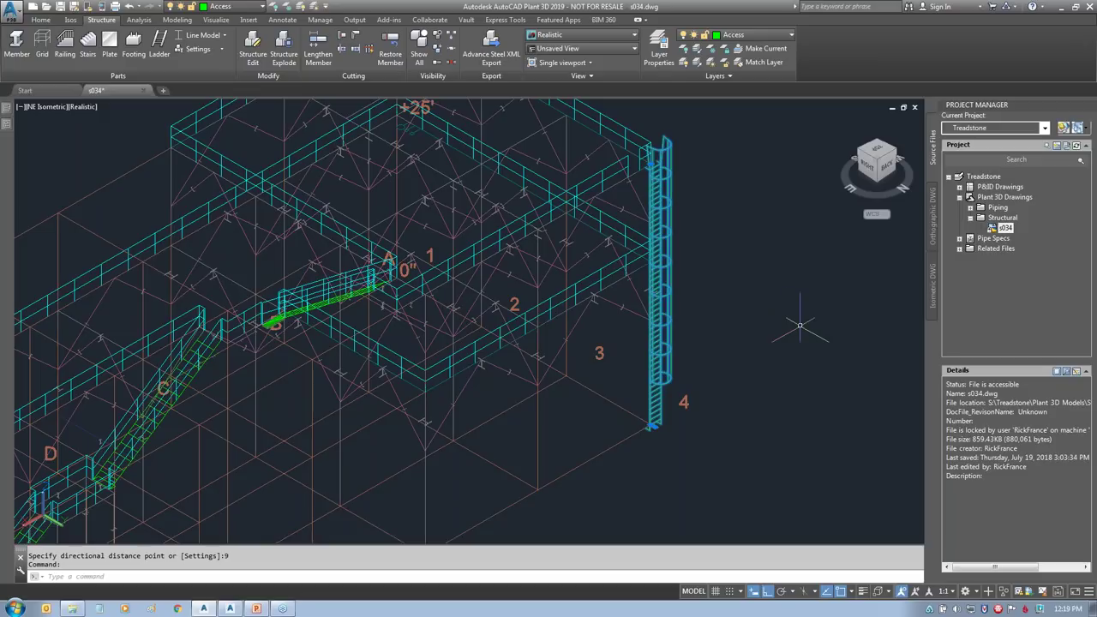
# Step: Move the ladder 36 along the frame edge and center it in view
pyautogui.write('m')
pyautogui.press('Return')
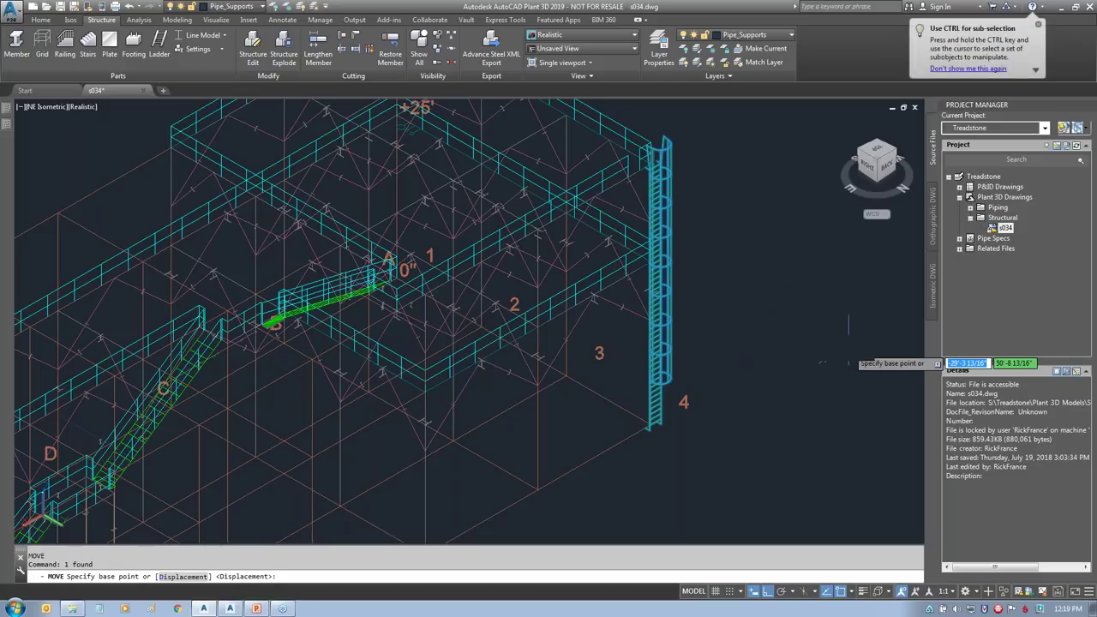
pyautogui.click(847, 351)
pyautogui.write('36')
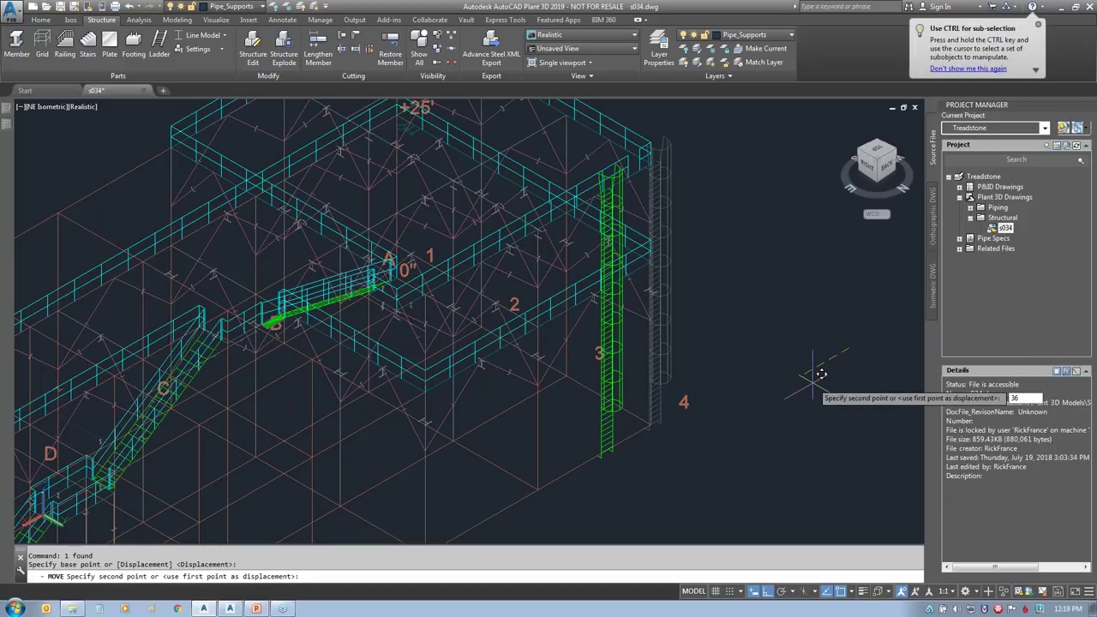
pyautogui.press('Return')
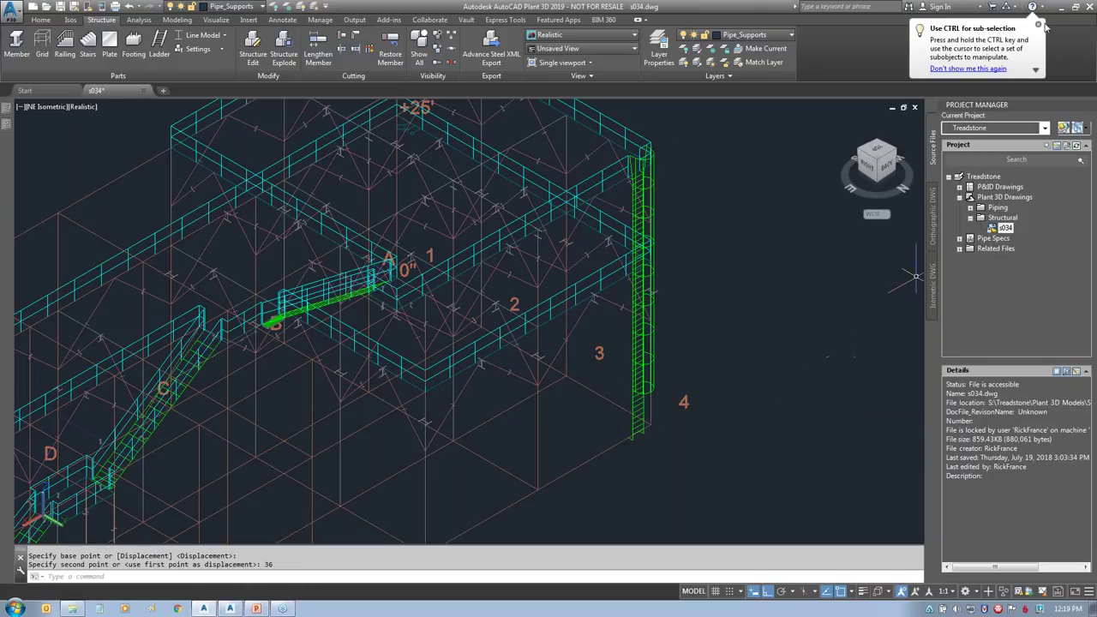
pyautogui.scroll(2, 638, 342)
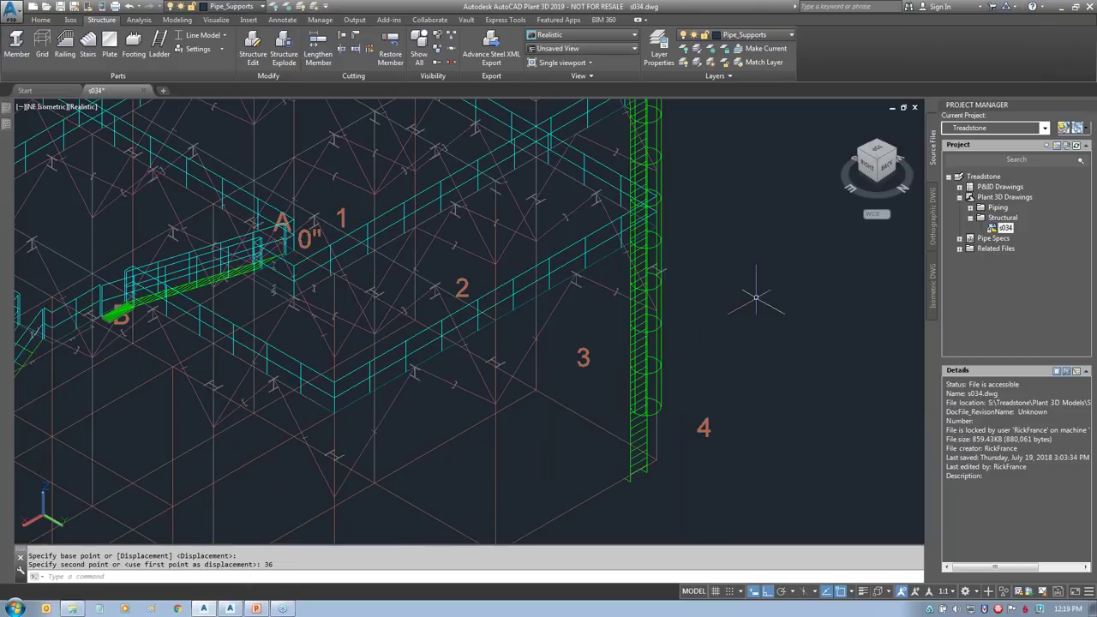
pyautogui.moveTo(756, 301); pyautogui.dragTo(757, 342, button='middle')
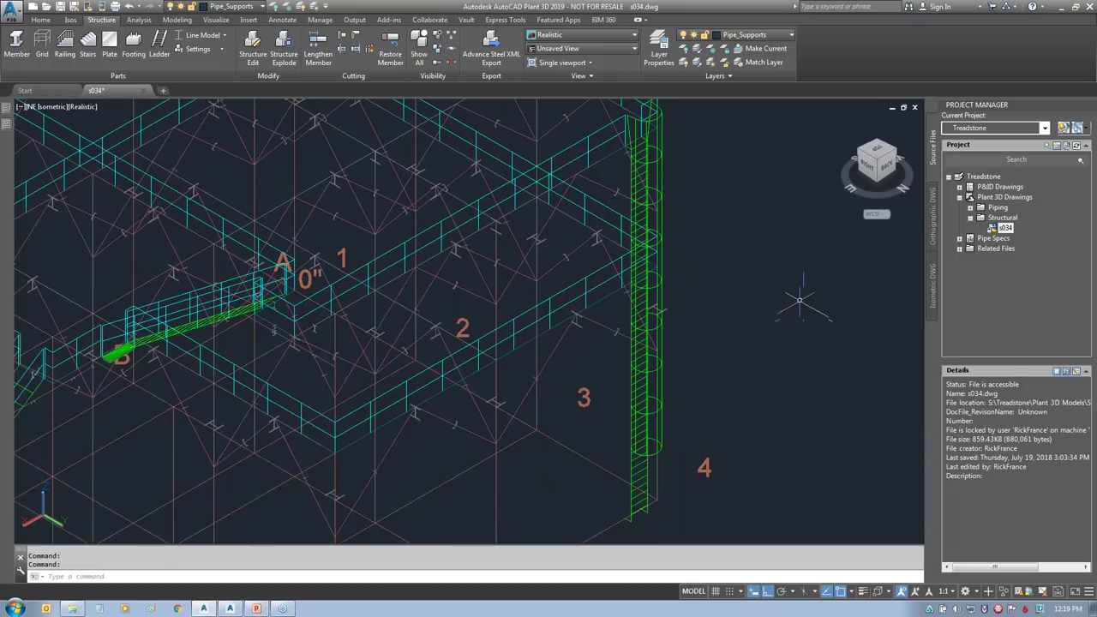
# Step: Switch the structure back to Shape Model display and inspect the ladder cage from several angles
pyautogui.click(228, 39)
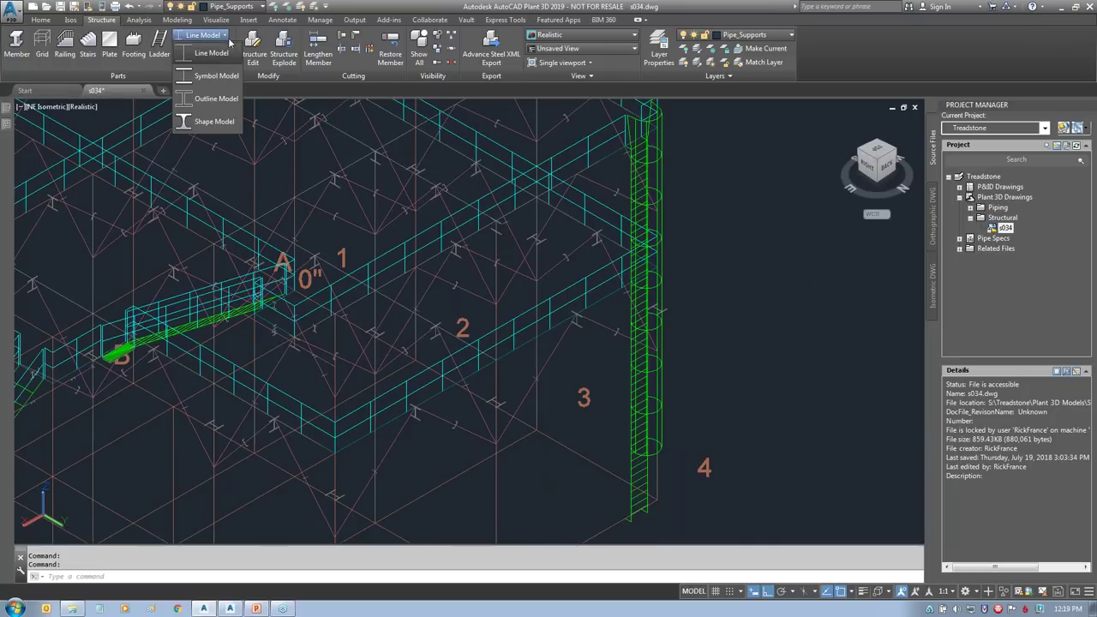
pyautogui.click(214, 121)
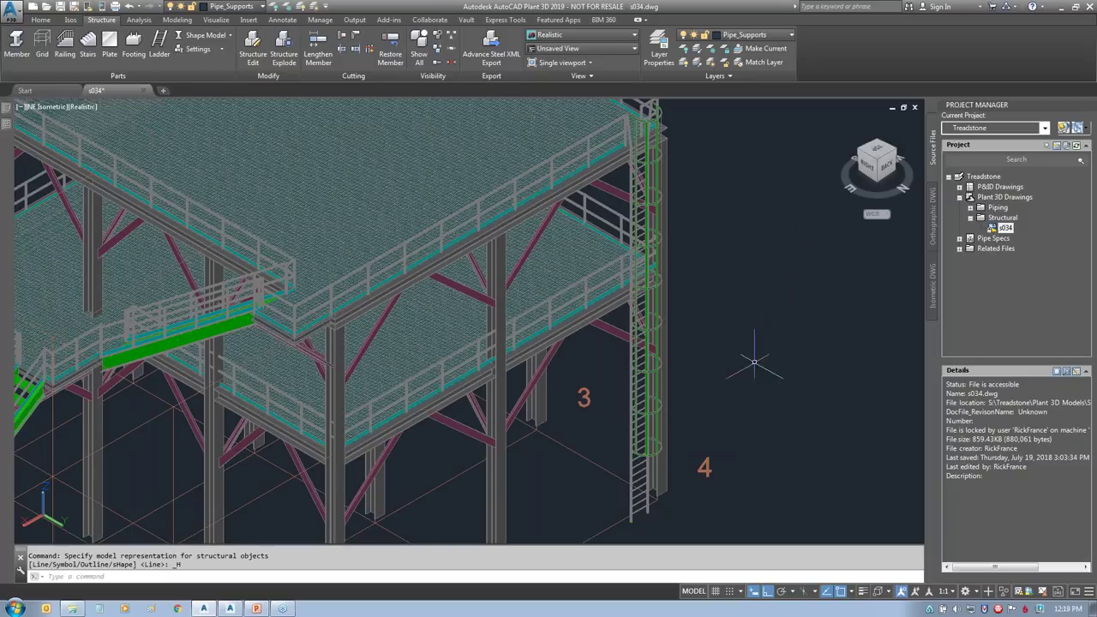
pyautogui.moveTo(737, 356); pyautogui.dragTo(772, 363, button='middle')
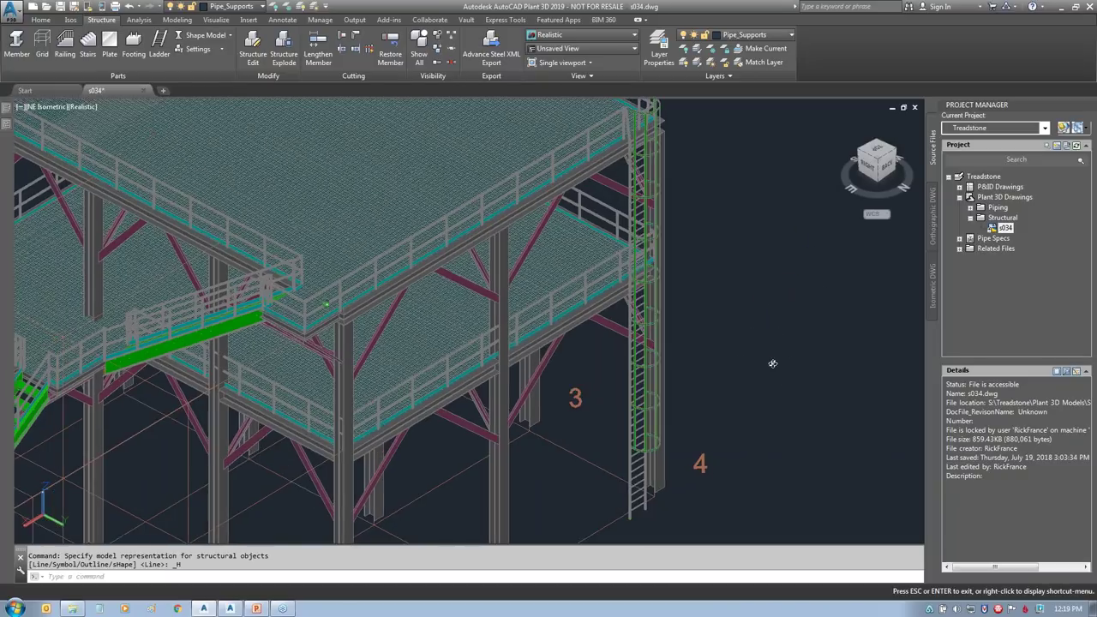
pyautogui.scroll(8, 775, 352)
pyautogui.press('Escape')
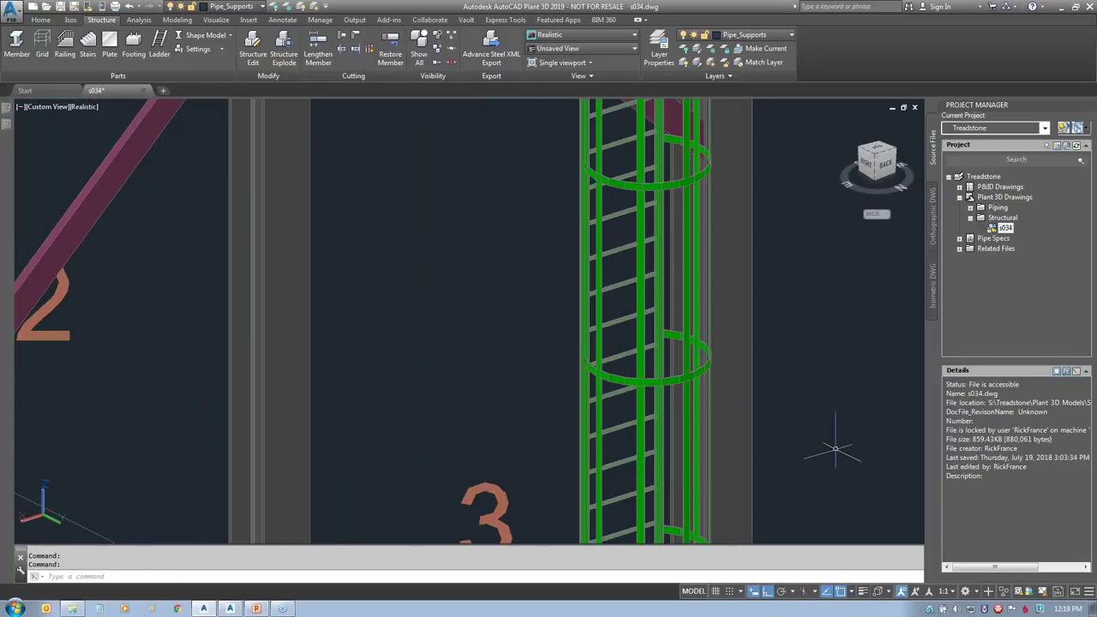
pyautogui.keyDown('shift'); pyautogui.moveTo(515, 213); pyautogui.dragTo(517, 213, button='middle'); pyautogui.keyUp('shift')
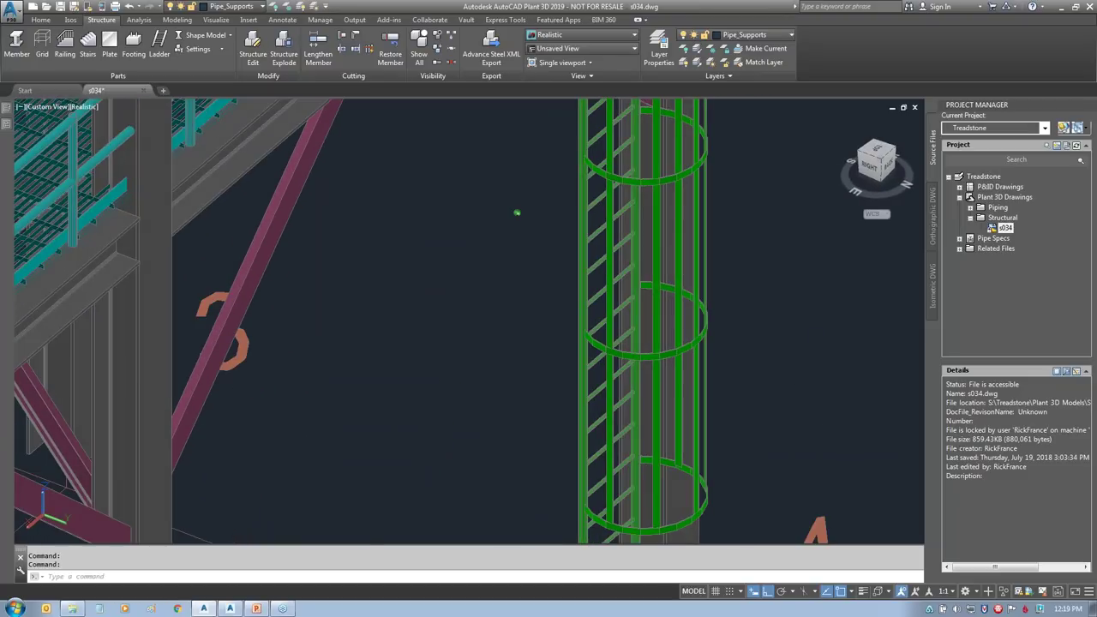
pyautogui.scroll(-8, 517, 213)
pyautogui.scroll(5, 742, 180)
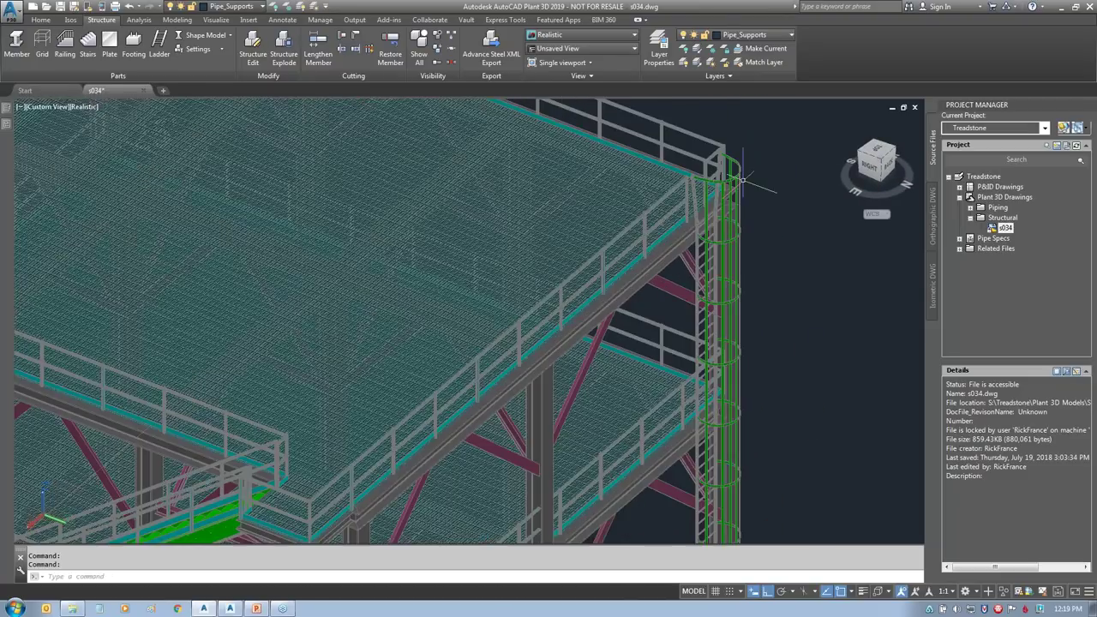
pyautogui.scroll(4, 742, 179)
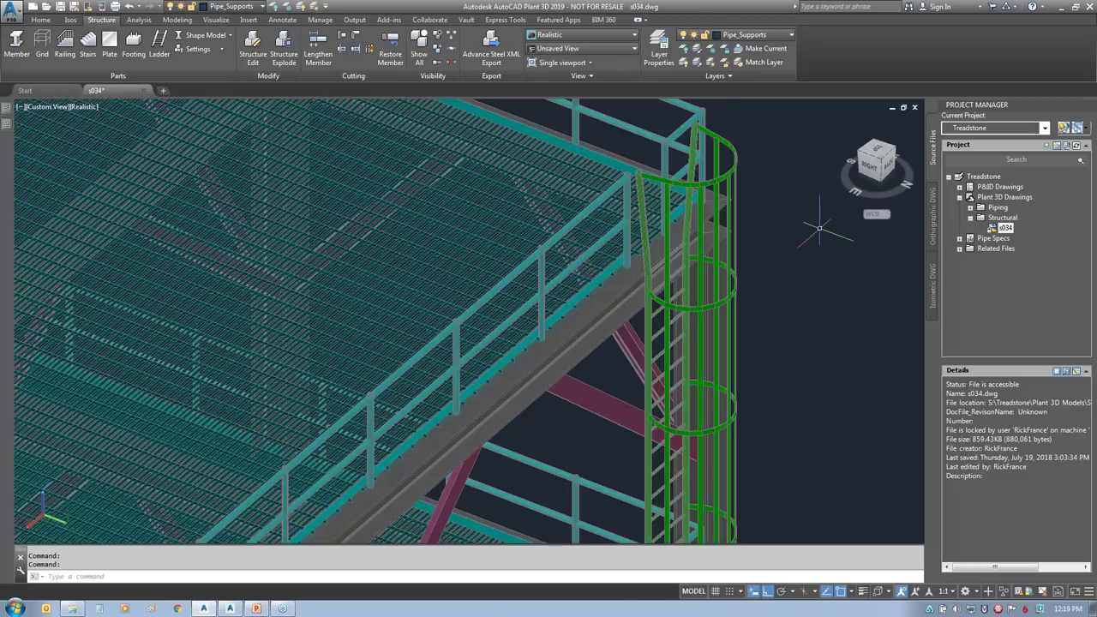
pyautogui.click(839, 117)
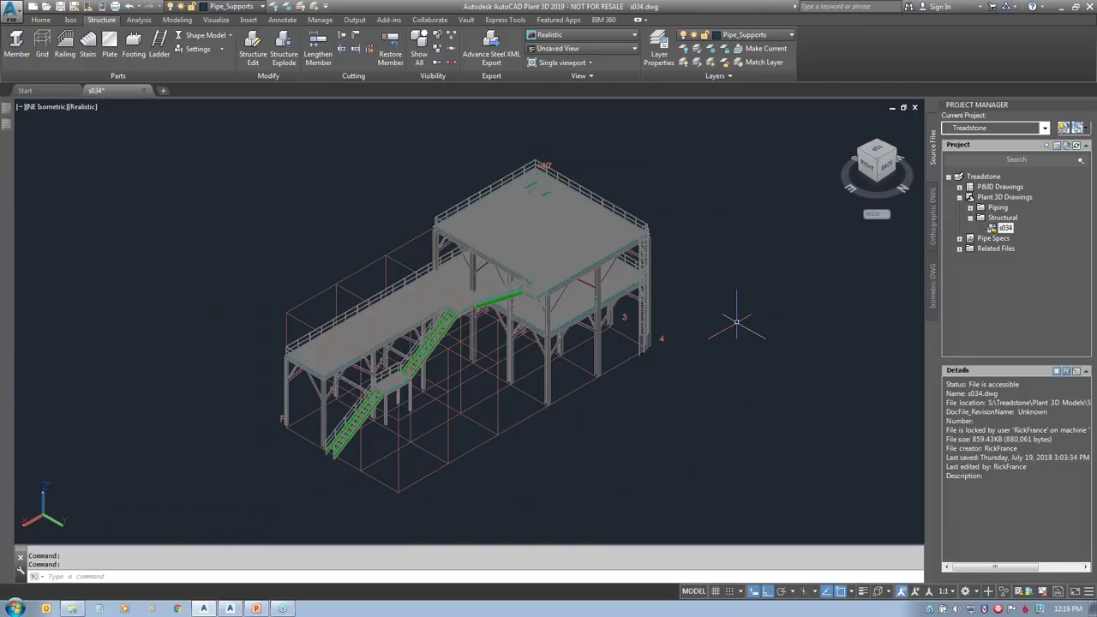
# Step: Save and close s034.dwg, then open the g300 piping drawing
pyautogui.click(144, 91)
pyautogui.click(535, 330)
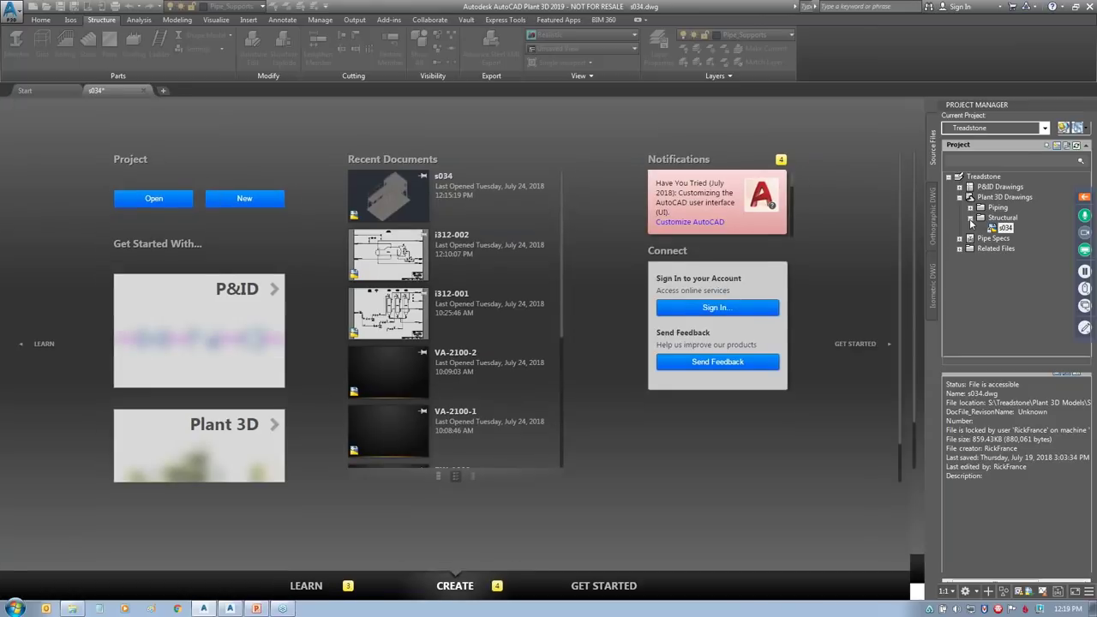
pyautogui.click(975, 210)
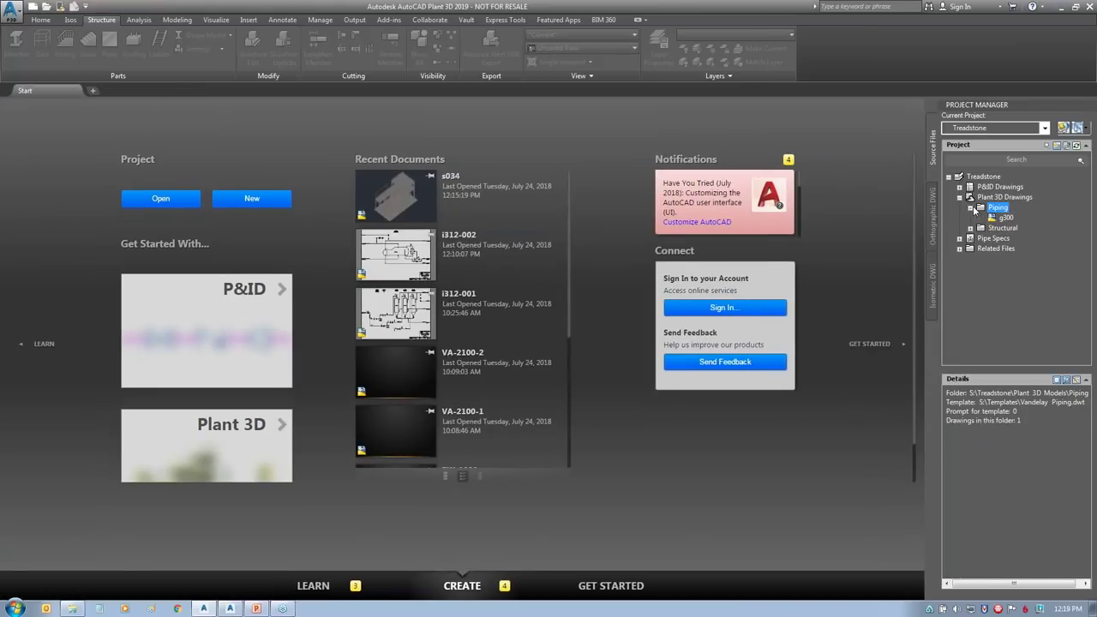
pyautogui.doubleClick(1004, 219)
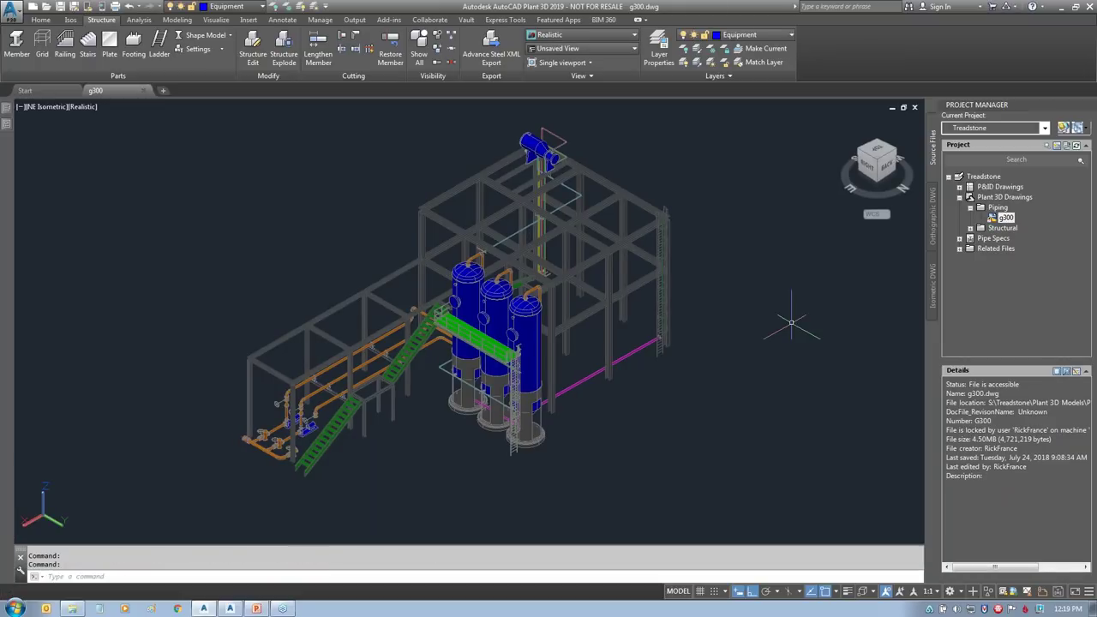
# Step: Zoom in on the two blue pumps and their orange pipework
pyautogui.moveTo(618, 251)
pyautogui.scroll(5, 272, 461)
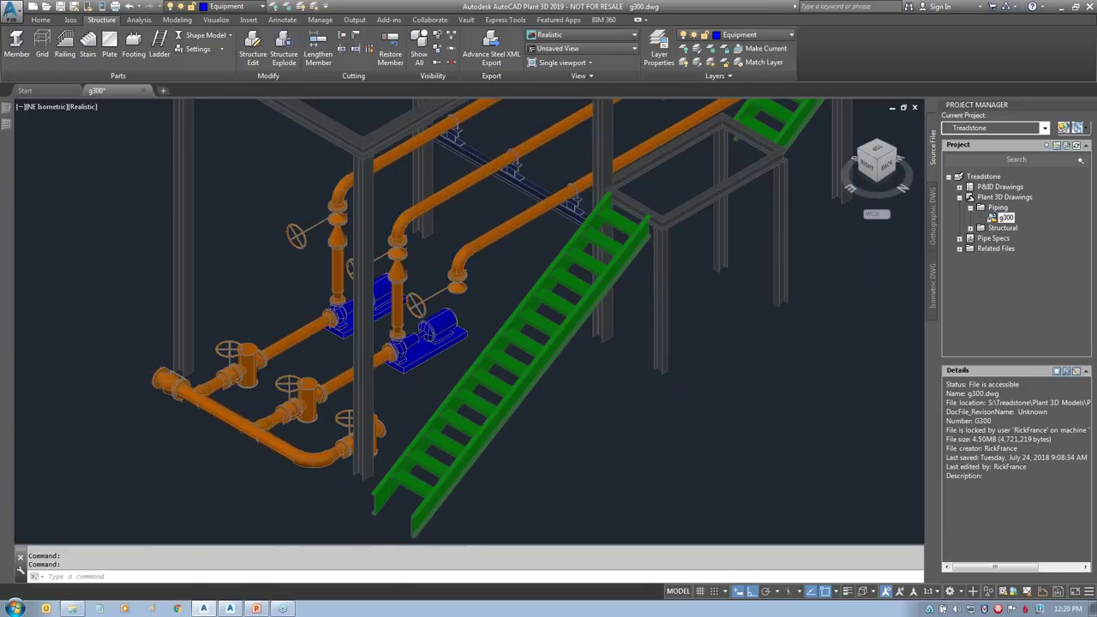
pyautogui.scroll(5, 697, 400)
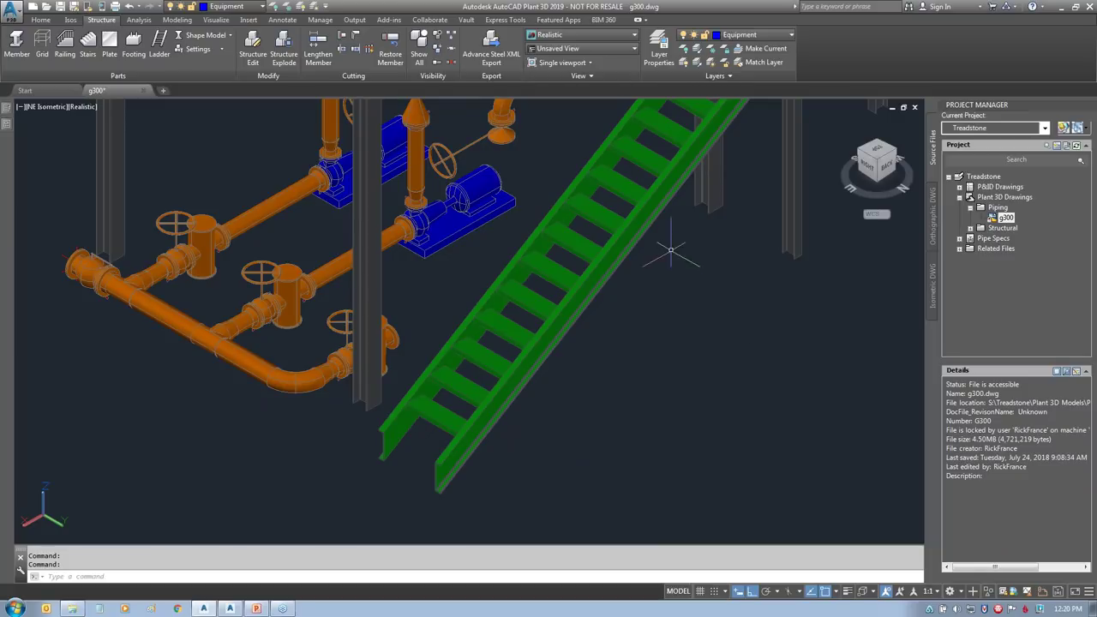
# Step: Turn off the structural column and green ladder layers with LAYOFF
pyautogui.click(273, 6)
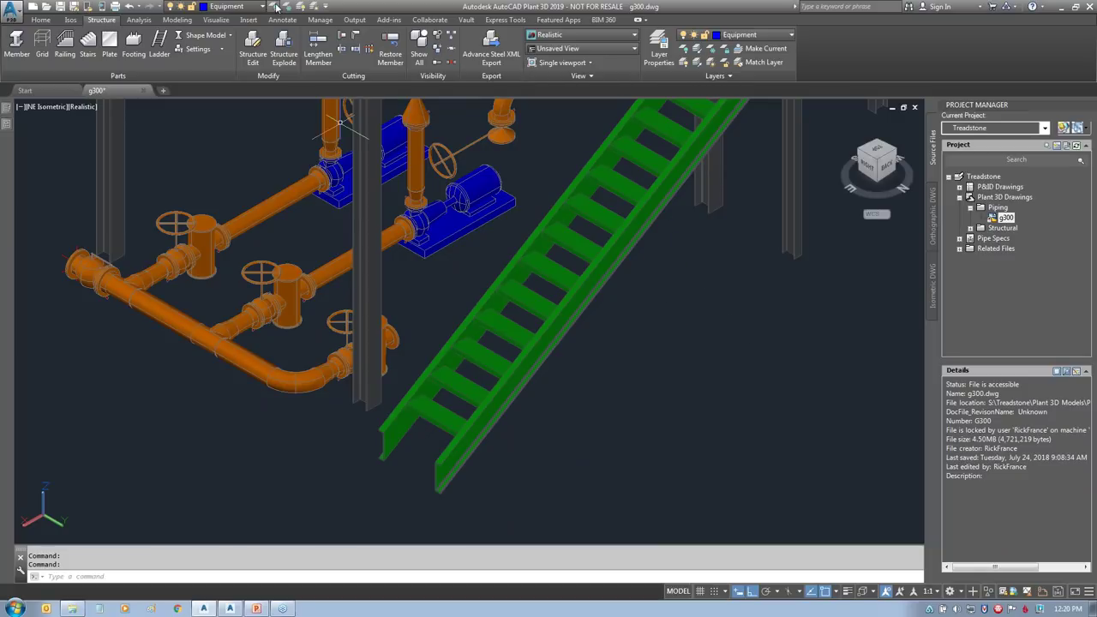
pyautogui.click(379, 291)
pyautogui.click(463, 322)
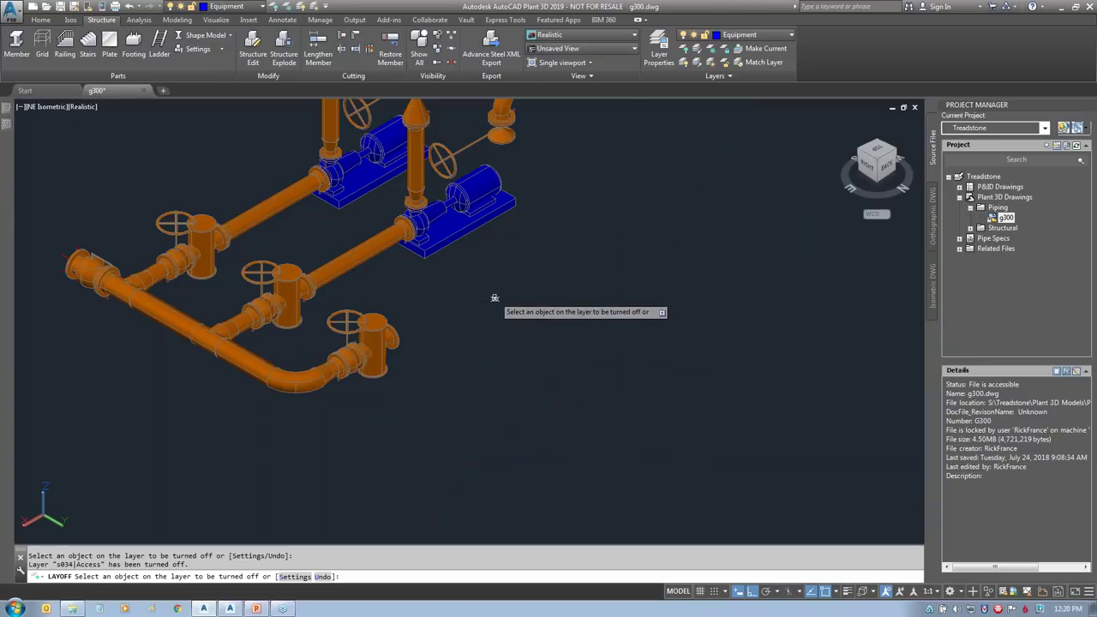
pyautogui.press('Escape')
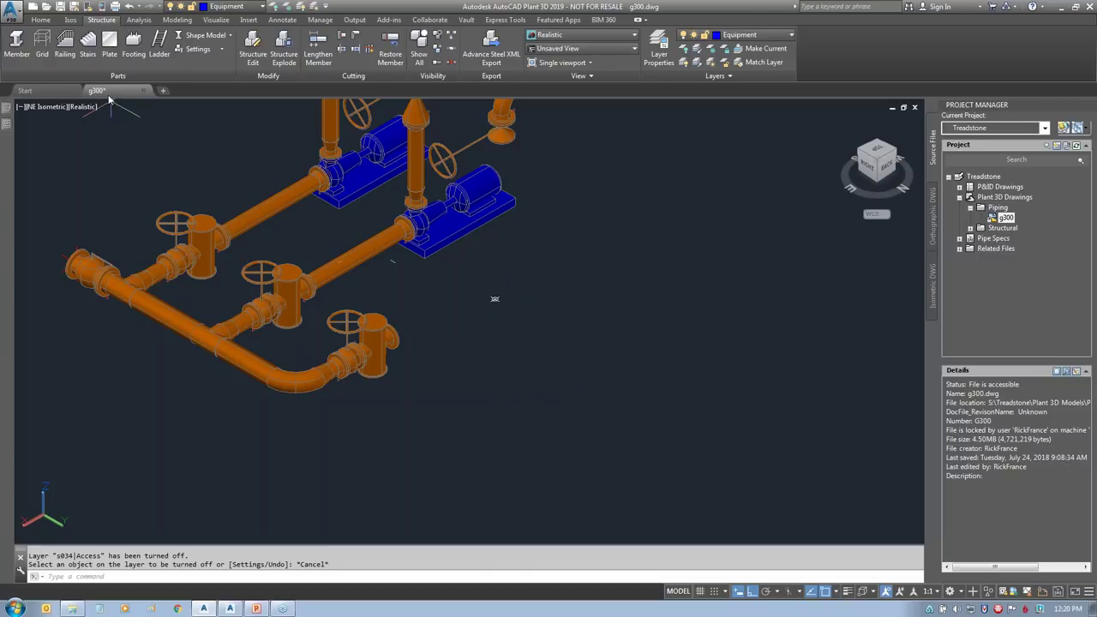
pyautogui.click(40, 19)
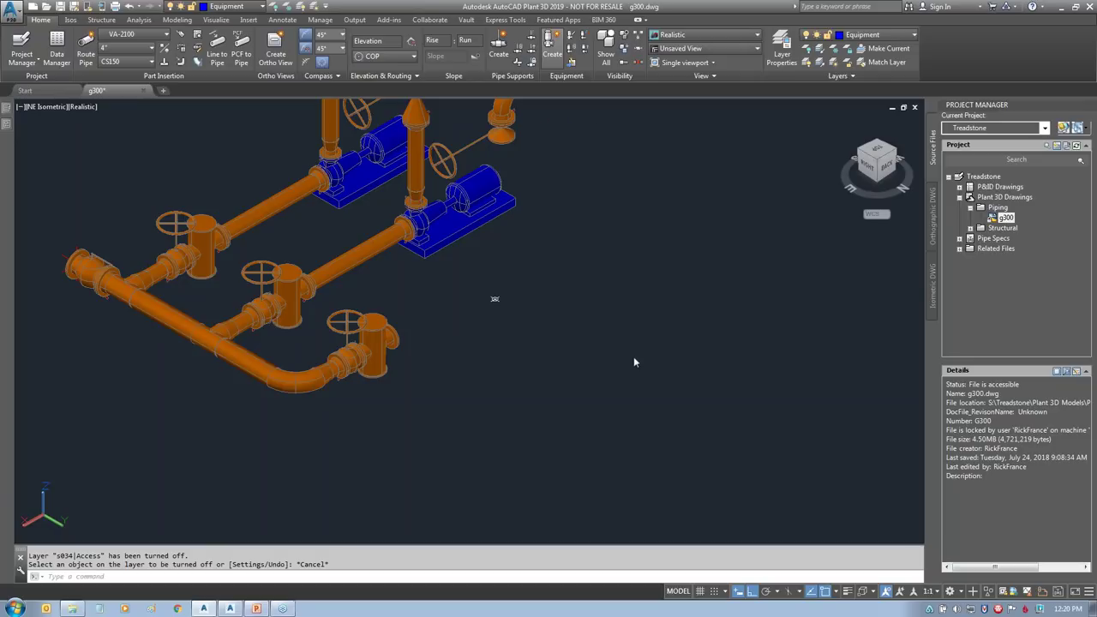
# Step: Change the new equipment's type from Vertical Vessel to Pump > Centrifugal Pump
pyautogui.click(311, 143)
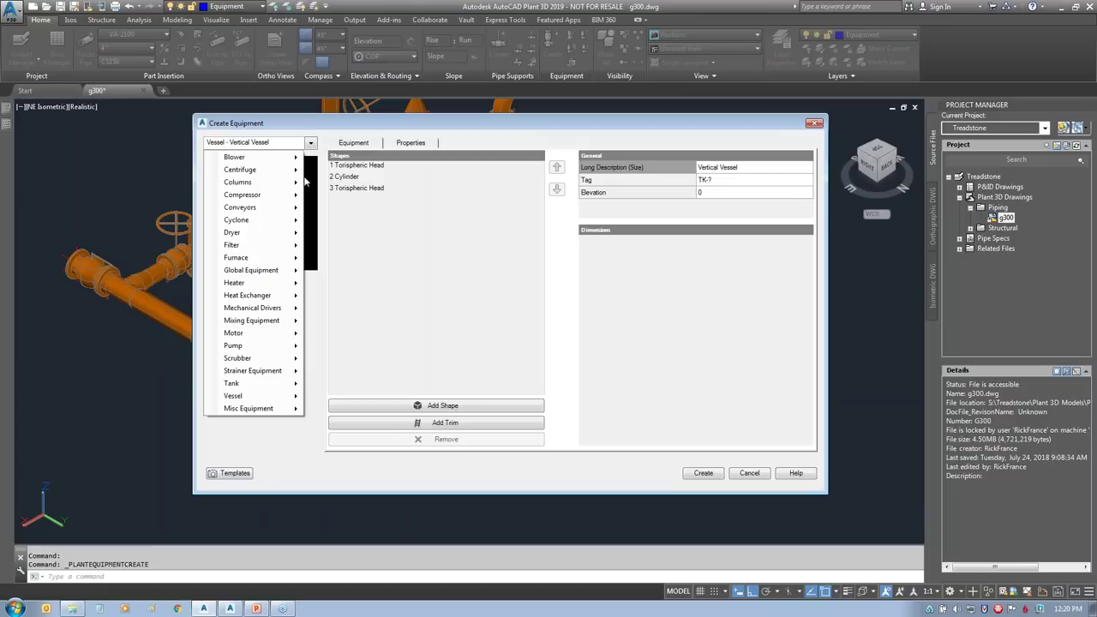
pyautogui.moveTo(275, 174)
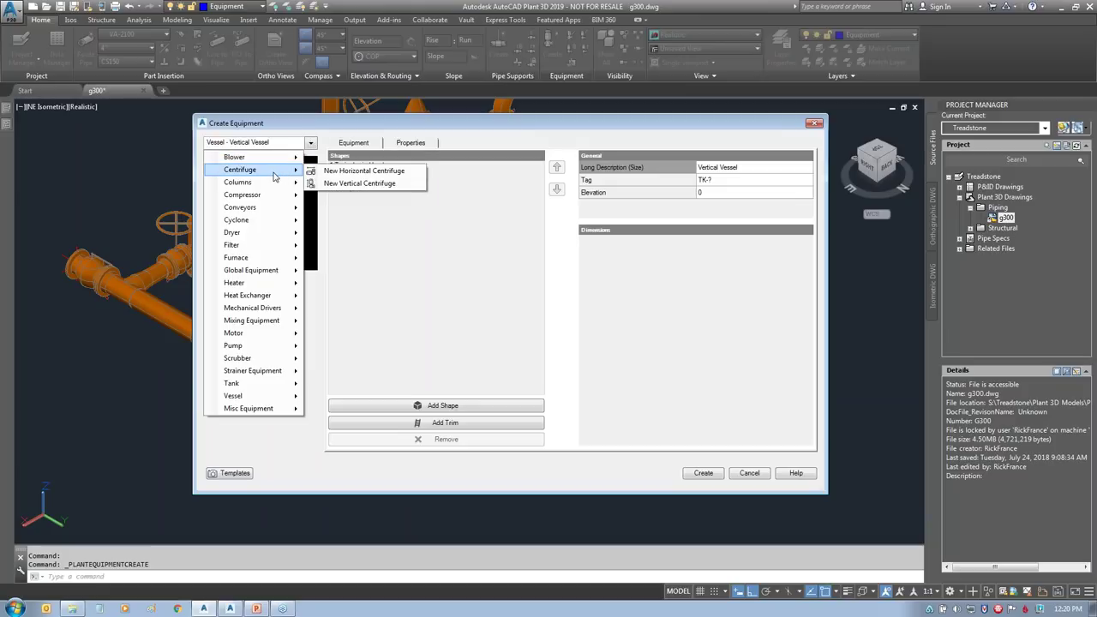
pyautogui.moveTo(272, 195)
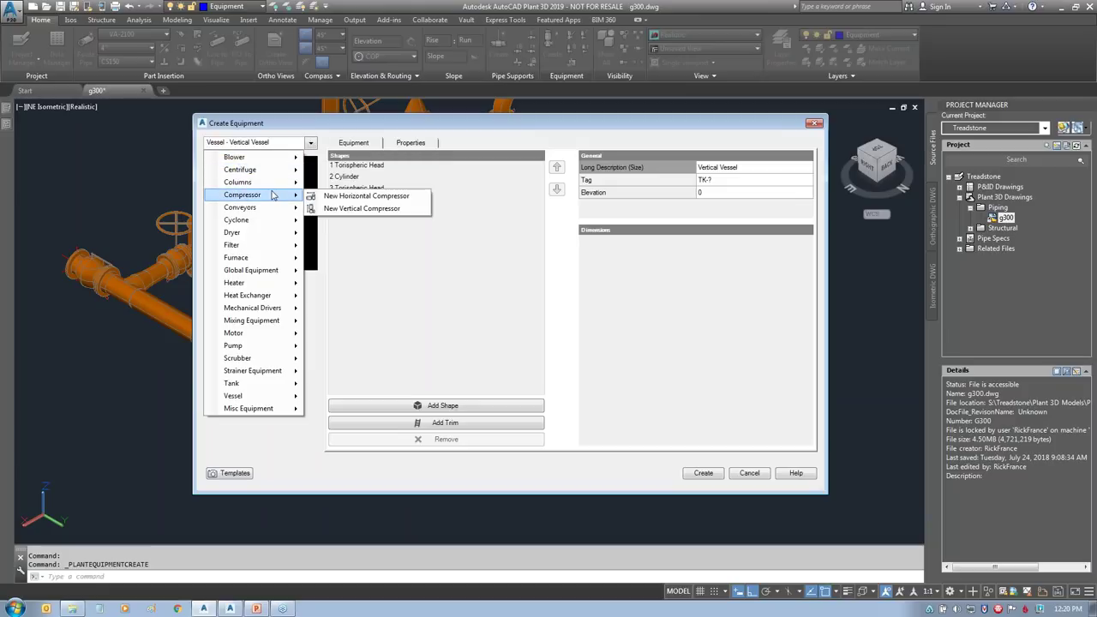
pyautogui.moveTo(270, 224)
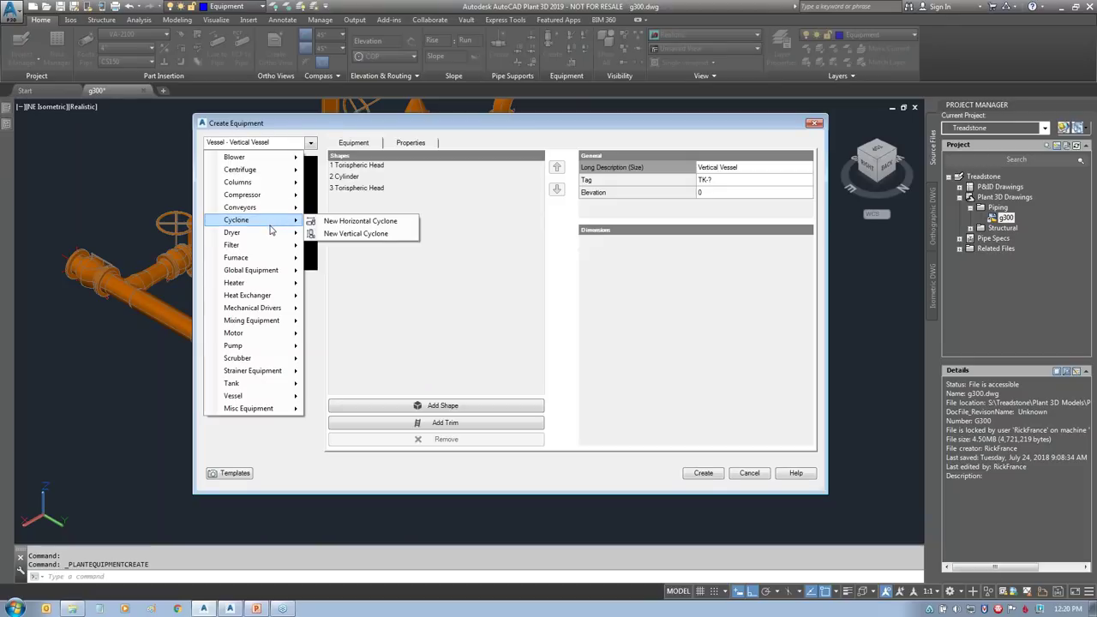
pyautogui.moveTo(266, 297)
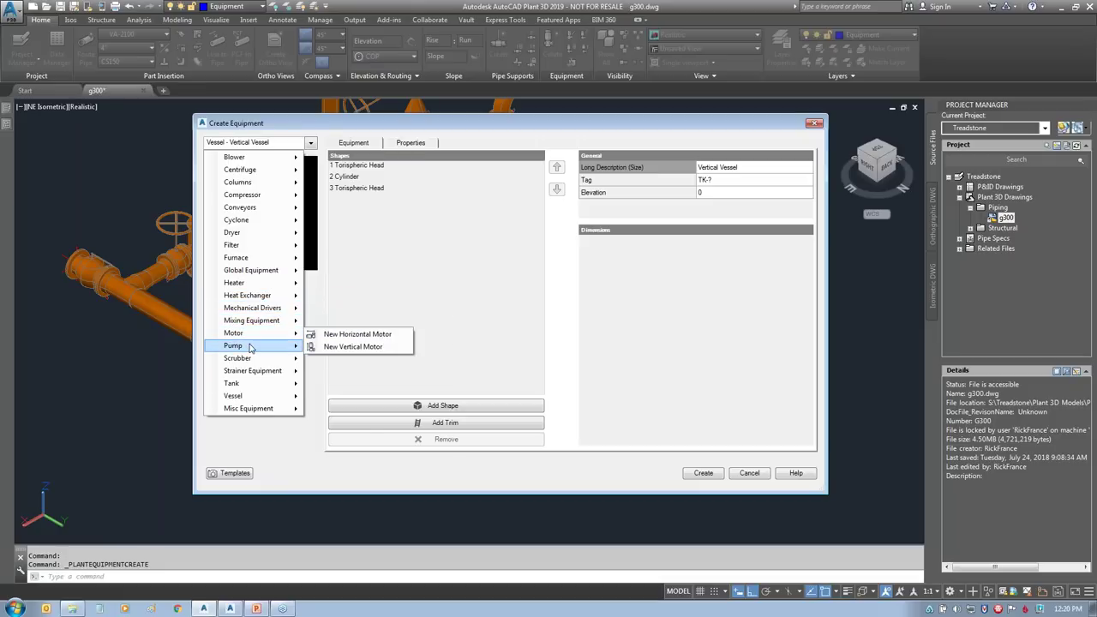
pyautogui.moveTo(250, 346)
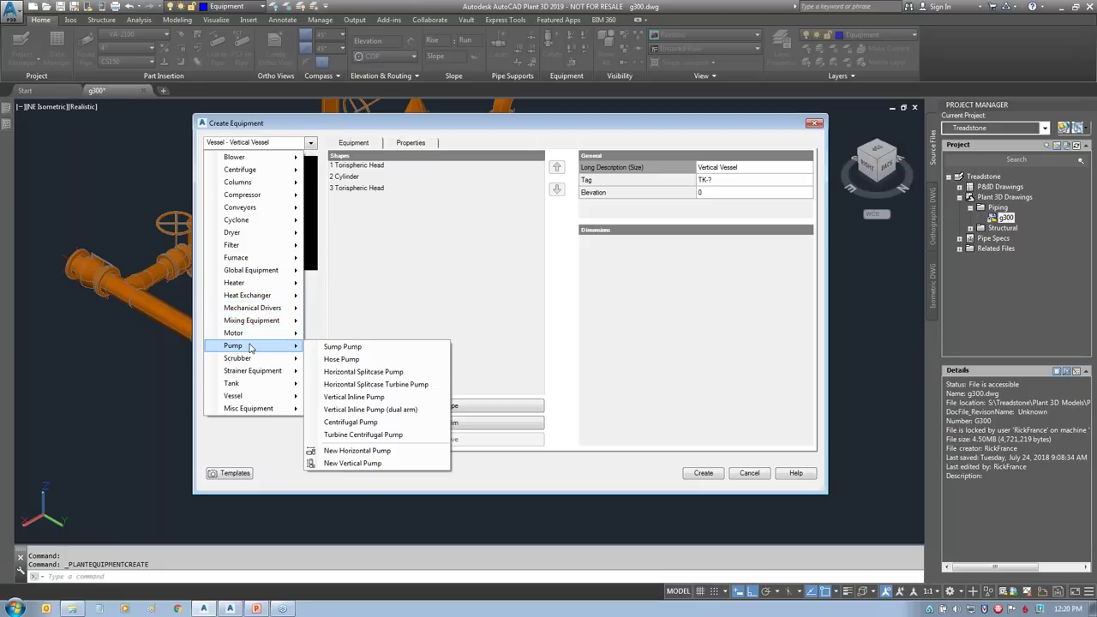
pyautogui.click(358, 423)
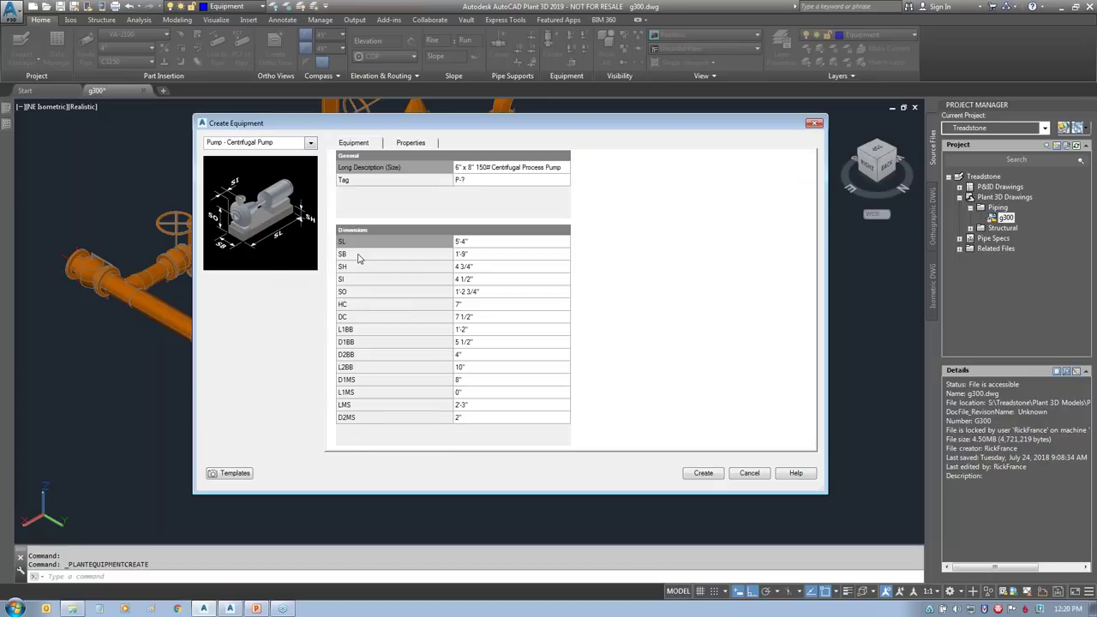
# Step: Review the pump's SO, DC, D1BB, L1MS and SL dimensions
pyautogui.moveTo(360, 258)
pyautogui.moveTo(392, 254)
pyautogui.click(388, 297)
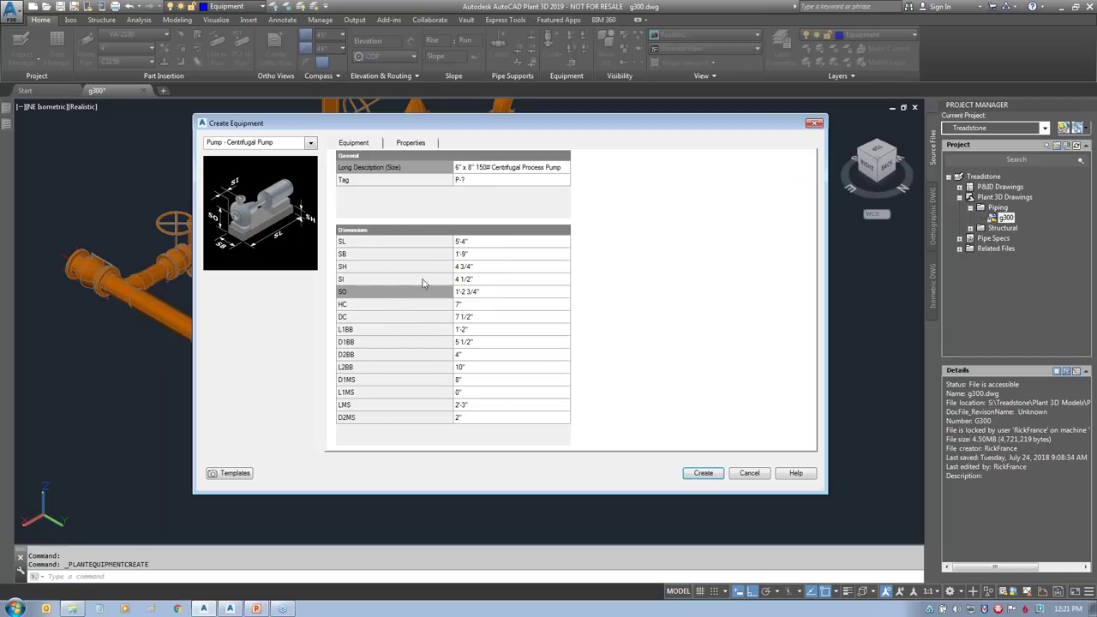
pyautogui.click(376, 321)
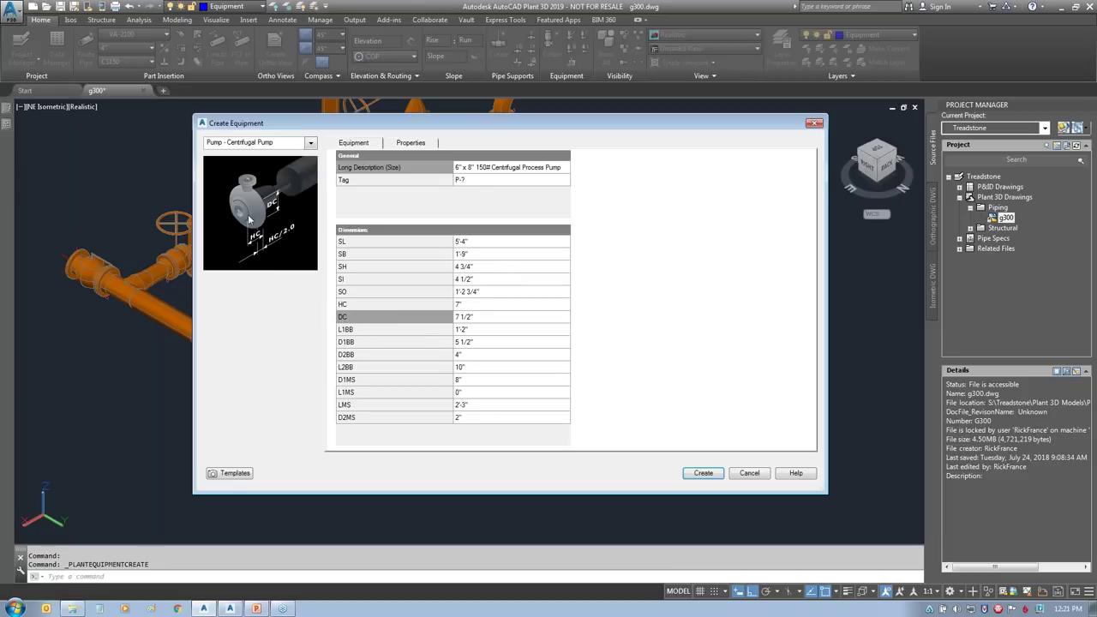
pyautogui.click(364, 345)
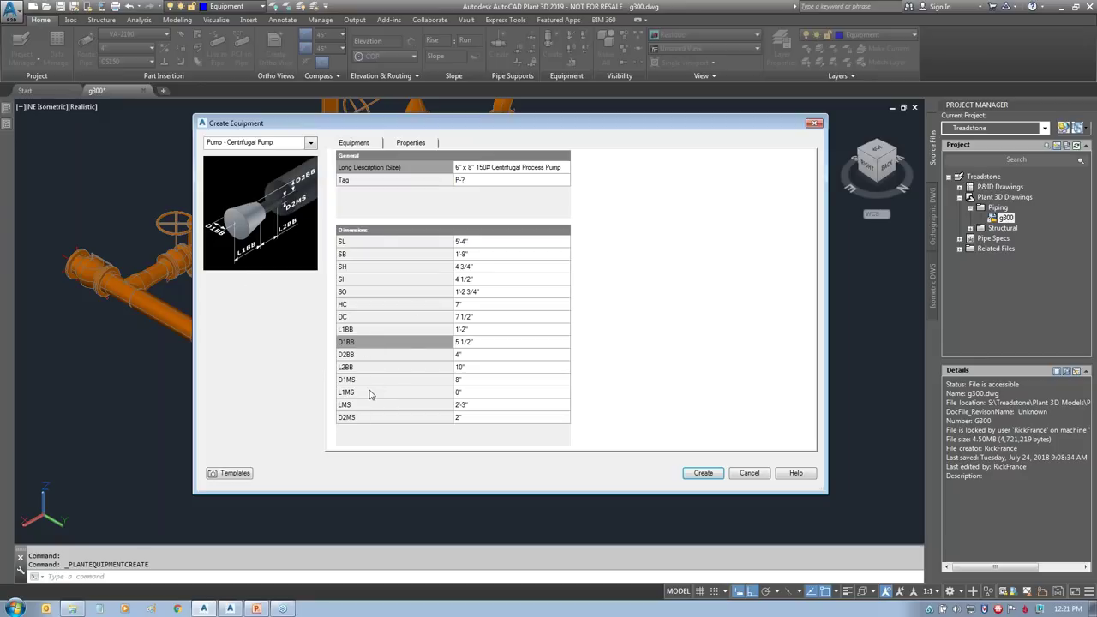
pyautogui.click(370, 394)
pyautogui.click(362, 243)
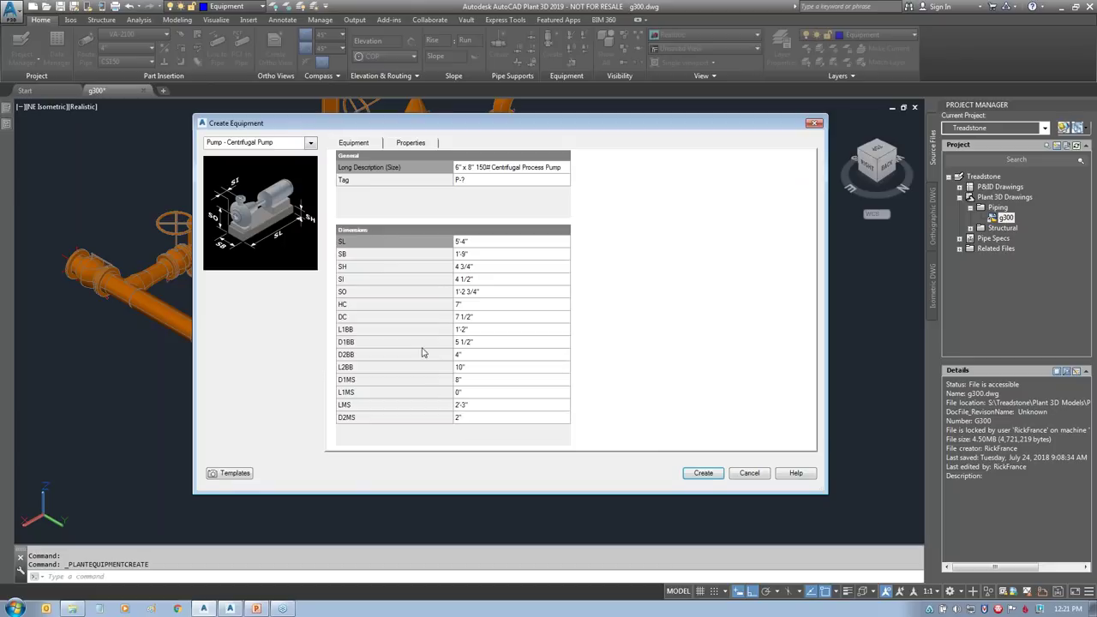
# Step: Assign the pump tag P-1300 and create the pump
pyautogui.doubleClick(489, 181)
pyautogui.click(418, 248)
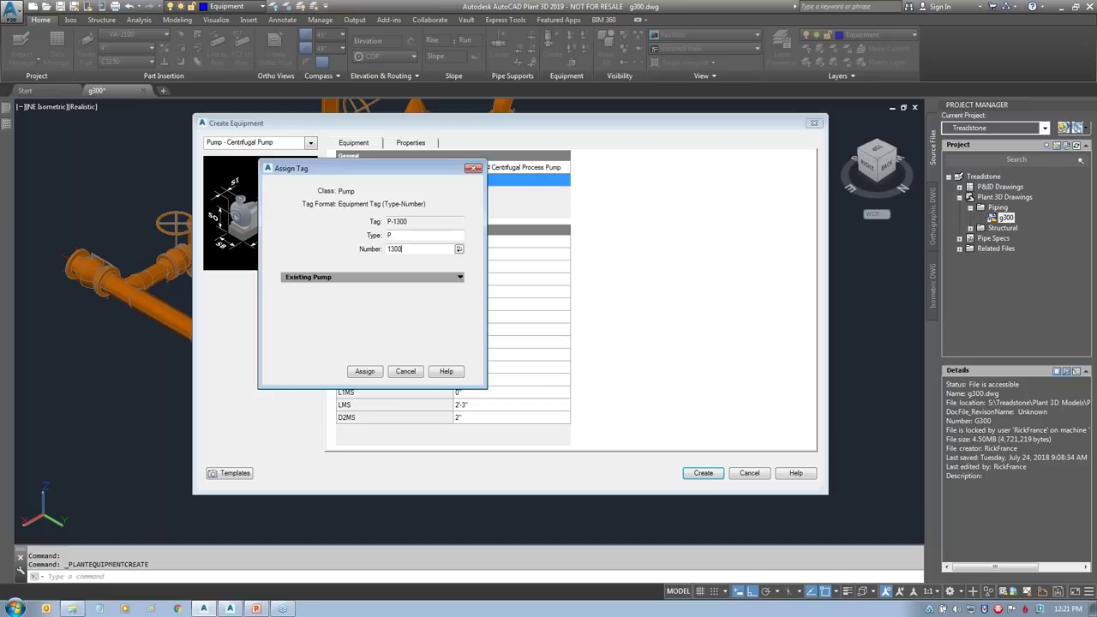
pyautogui.click(365, 371)
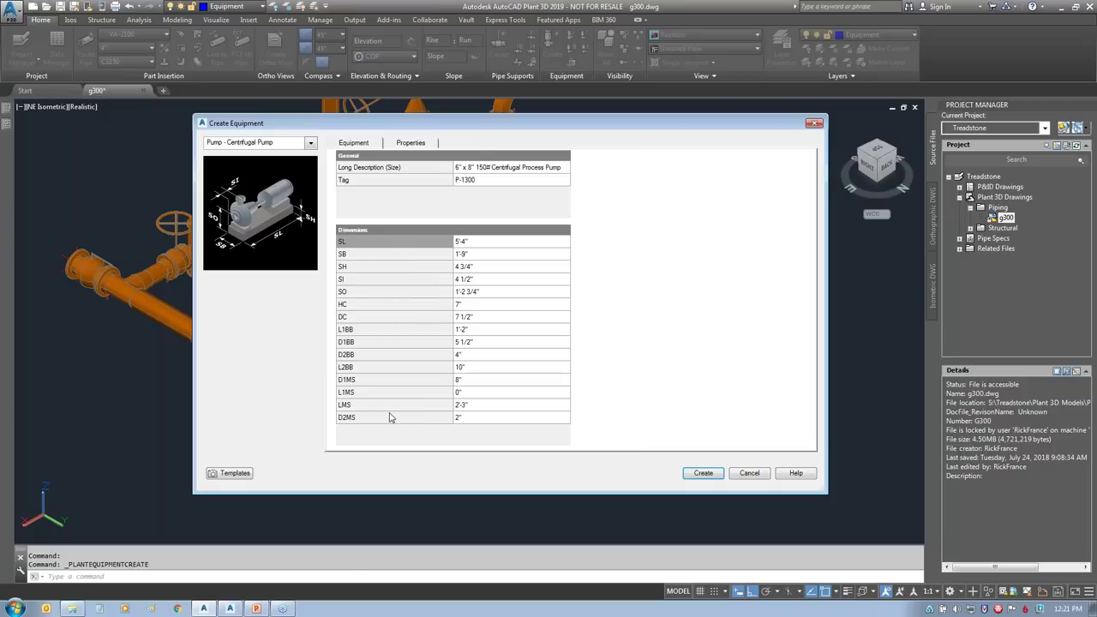
pyautogui.click(703, 472)
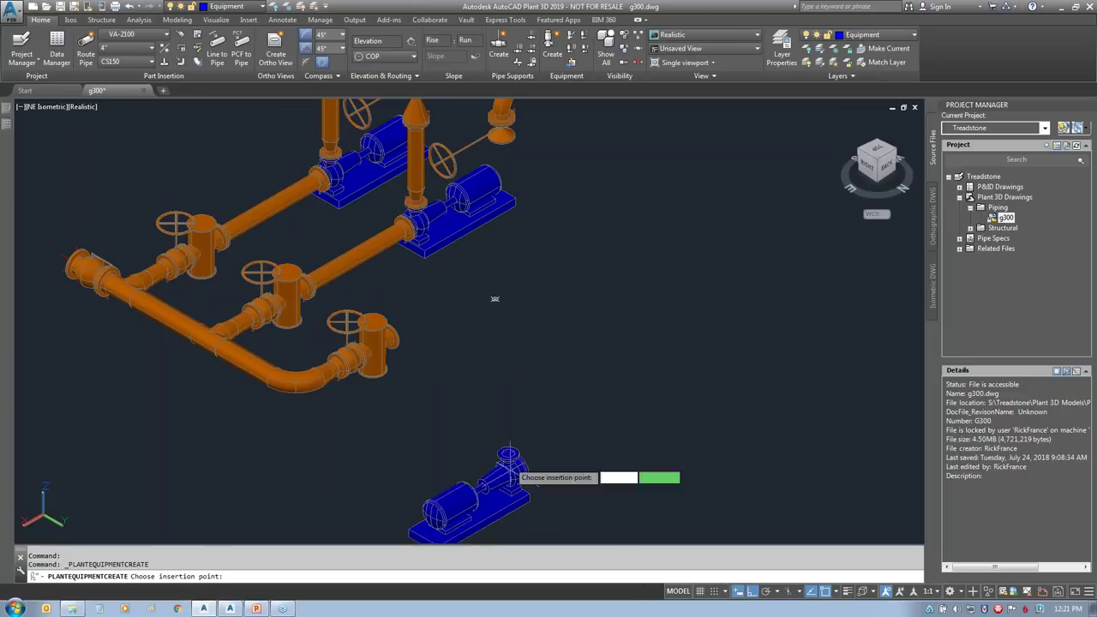
# Step: Place pump P-1300 beside the existing pumps, rotated to match them
pyautogui.click(838, 592)
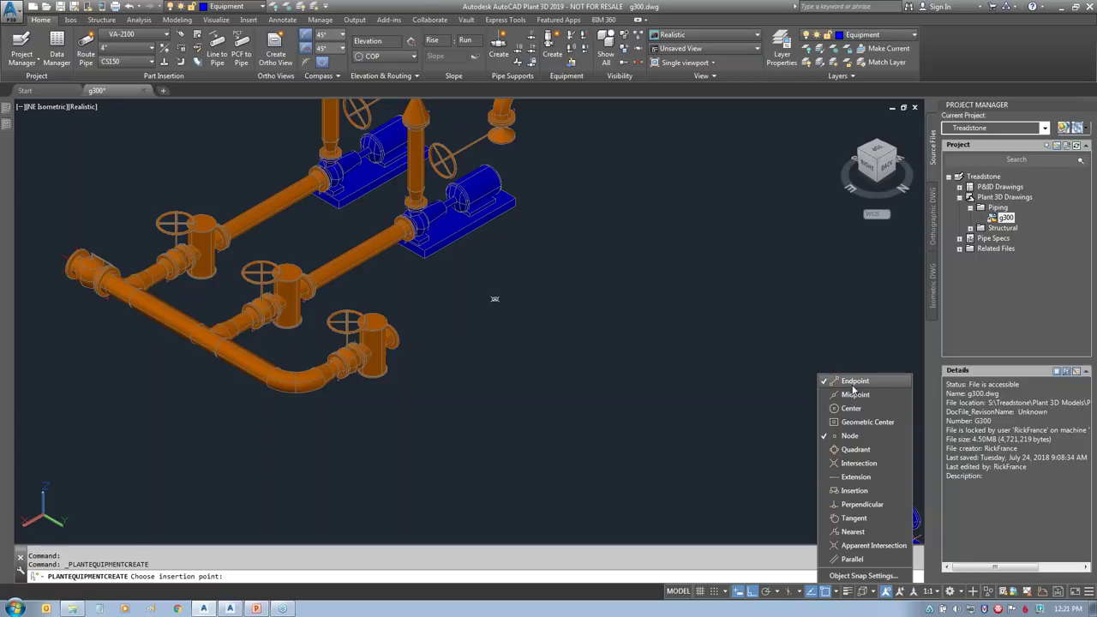
pyautogui.click(495, 300)
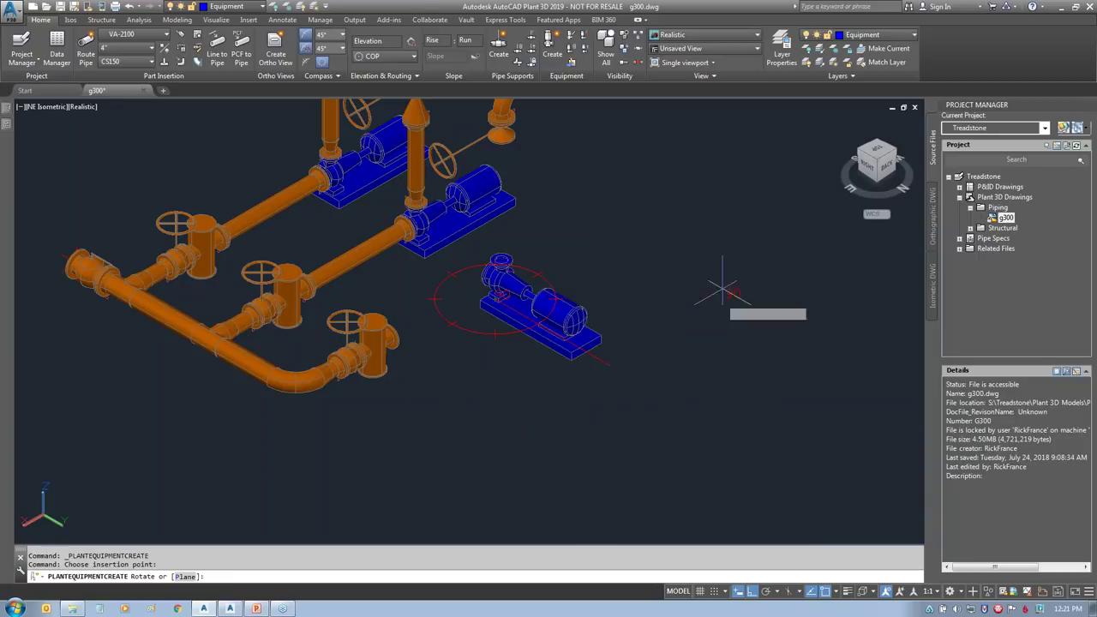
pyautogui.click(707, 177)
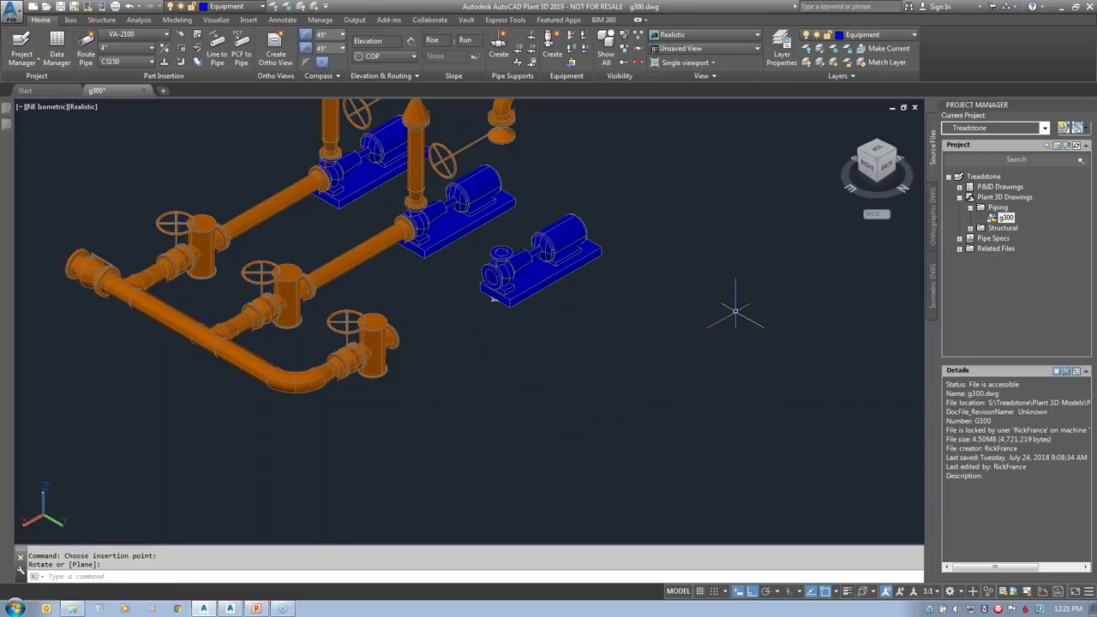
# Step: Window-select and delete the stray small marker near the pumps
pyautogui.click(460, 375)
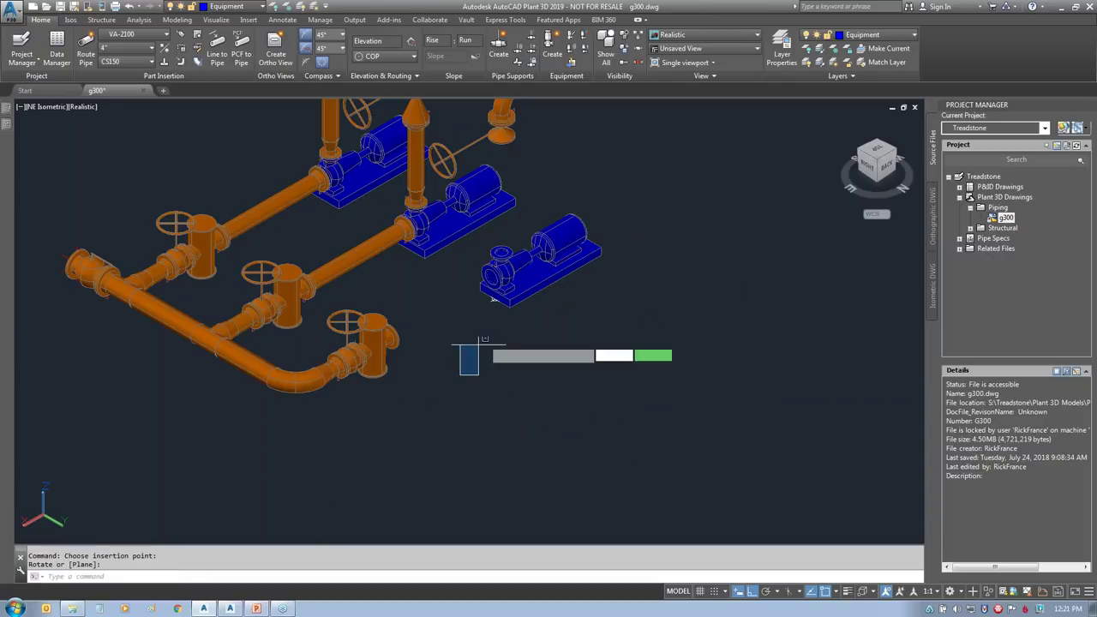
pyautogui.click(549, 281)
pyautogui.press('Delete')
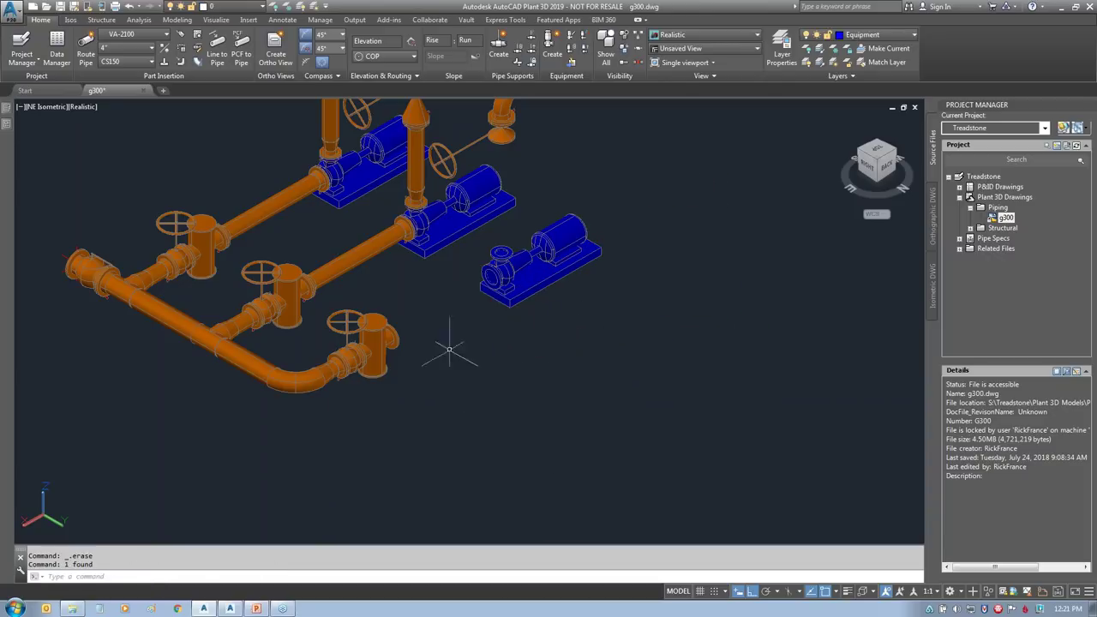
pyautogui.scroll(1, 420, 293)
pyautogui.scroll(1, 474, 489)
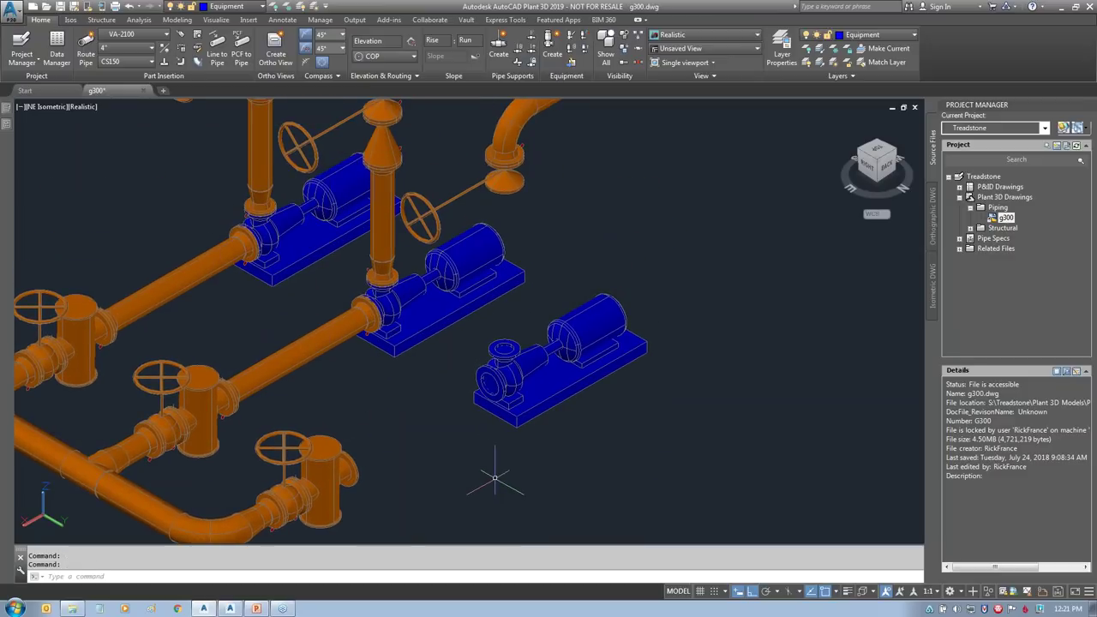
# Step: Route the horizontal pipe from the lower valve into P-1300's inlet nozzle
pyautogui.click(348, 463)
pyautogui.click(352, 466)
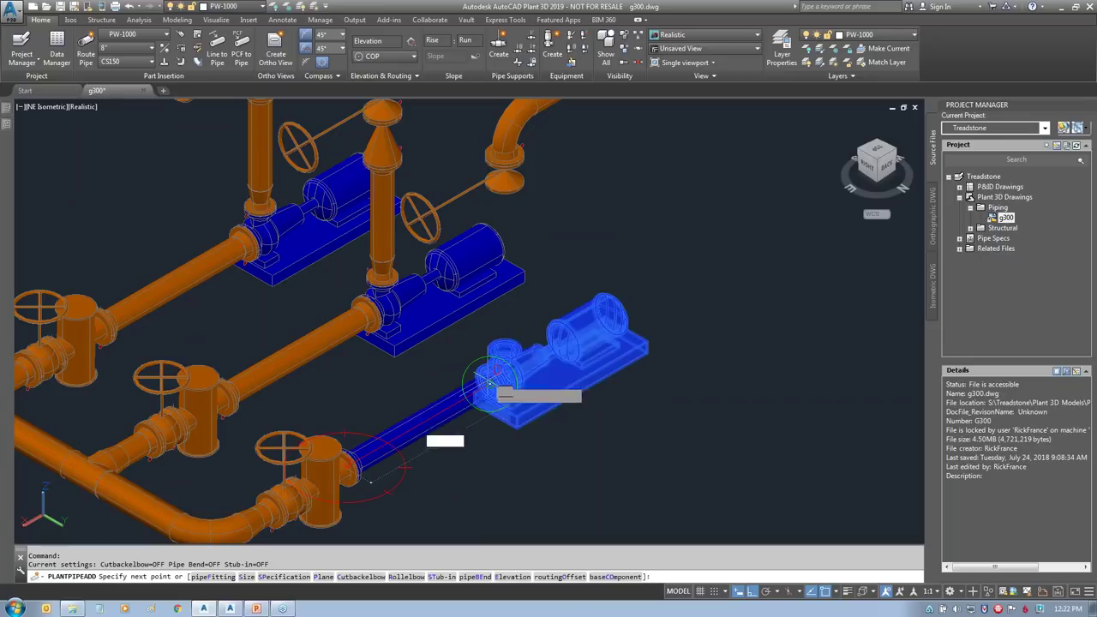
pyautogui.click(498, 377)
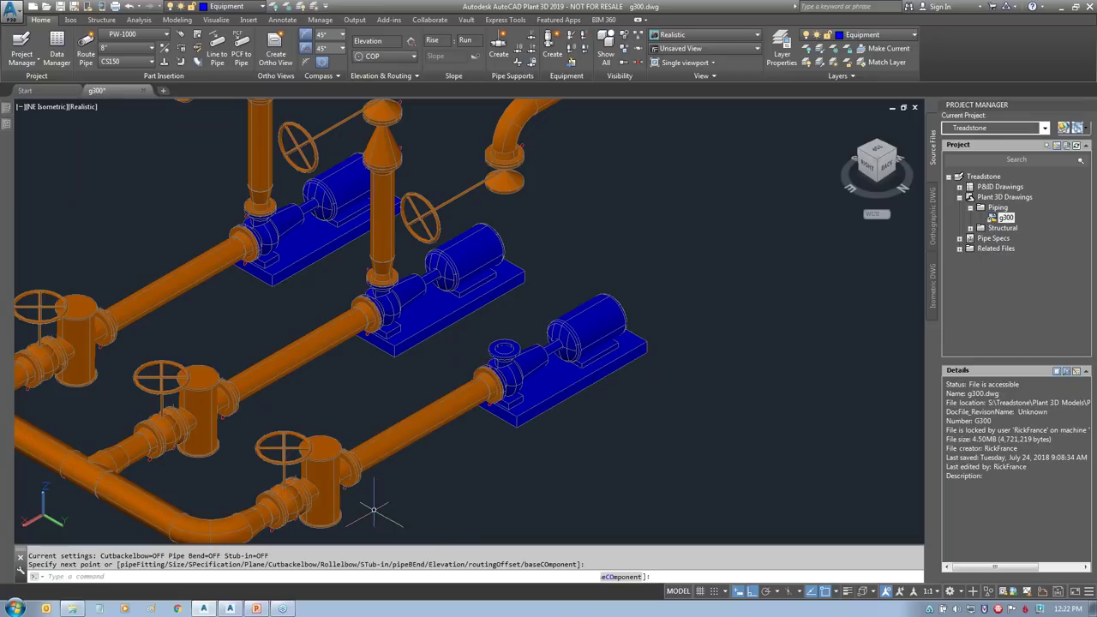
pyautogui.scroll(5, 498, 377)
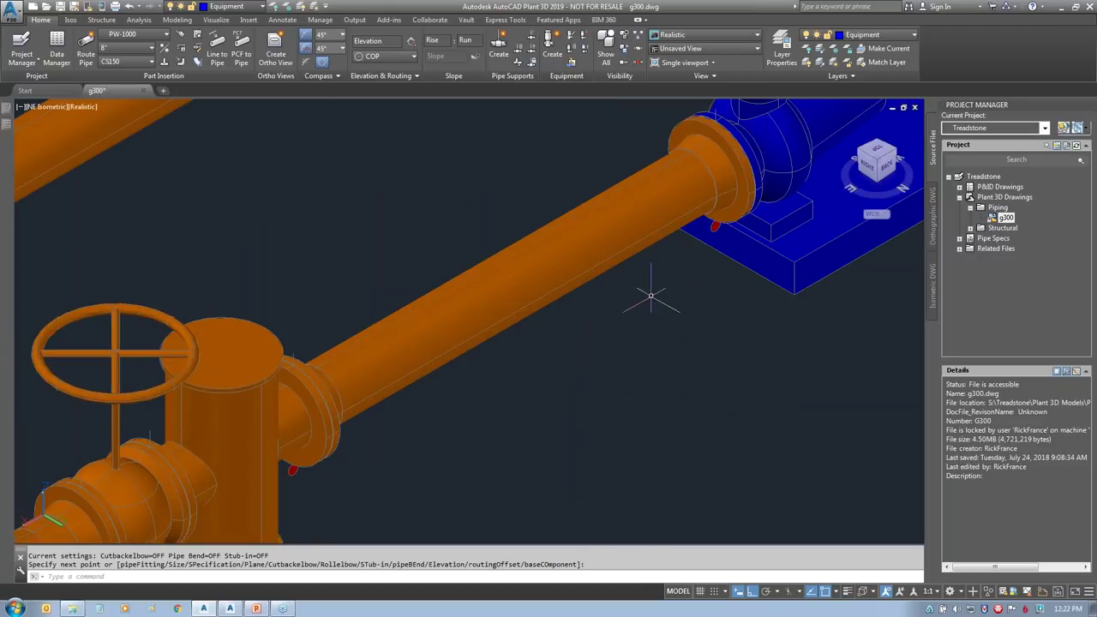
pyautogui.click(296, 471)
pyautogui.press('Escape')
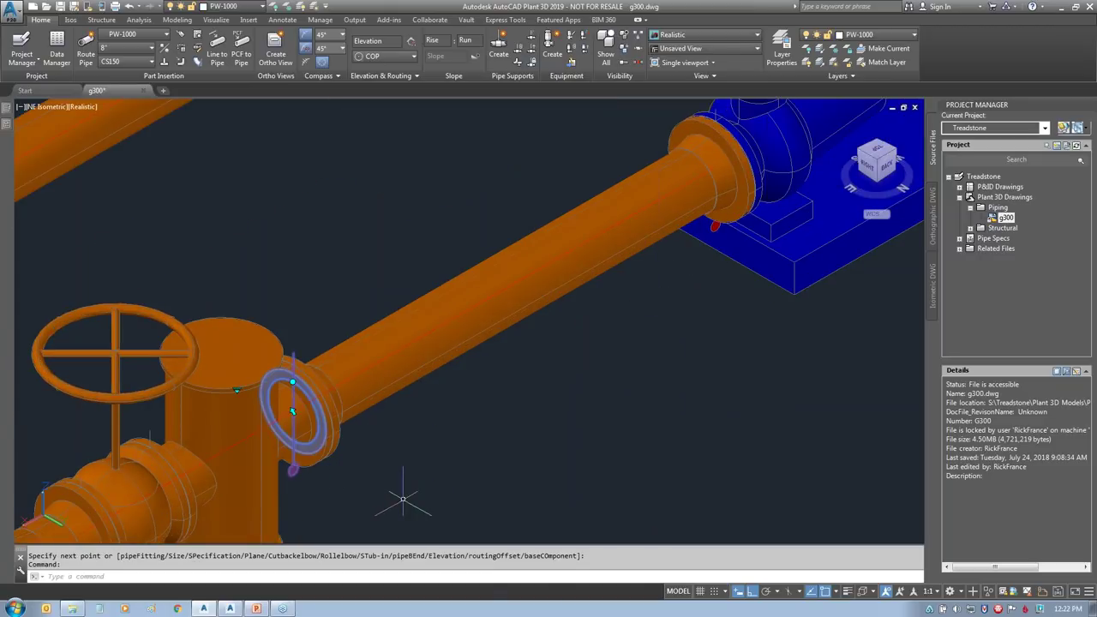
pyautogui.press('Escape')
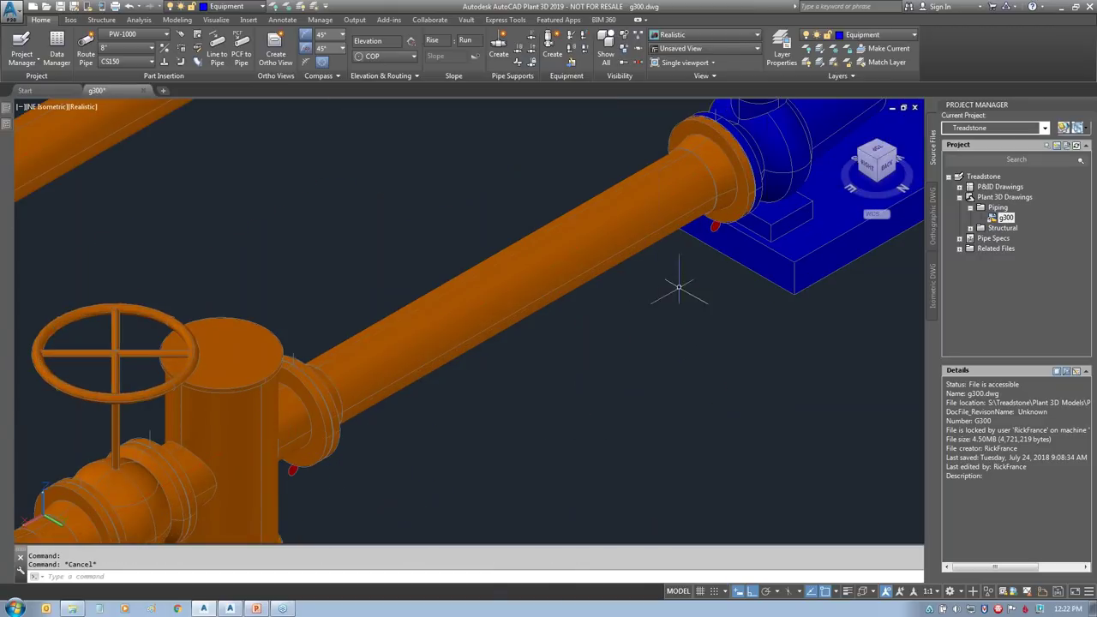
# Step: Bring all three pumps into view and select the valve above P-1300
pyautogui.scroll(-5, 677, 276)
pyautogui.moveTo(690, 294); pyautogui.dragTo(684, 448, button='middle')
pyautogui.click(539, 204)
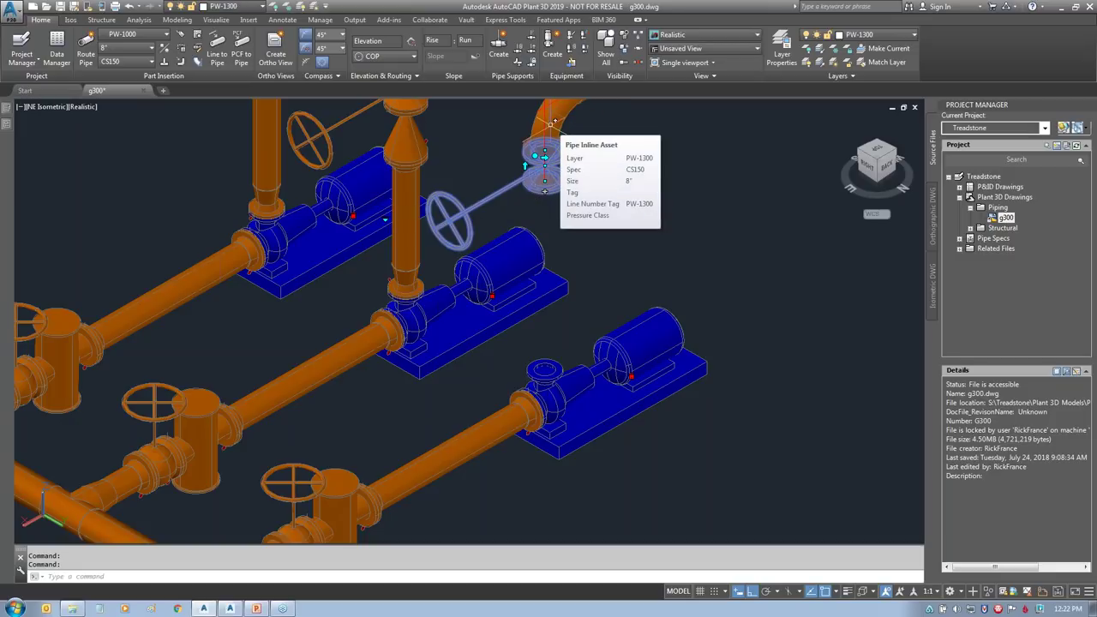
pyautogui.moveTo(557, 367)
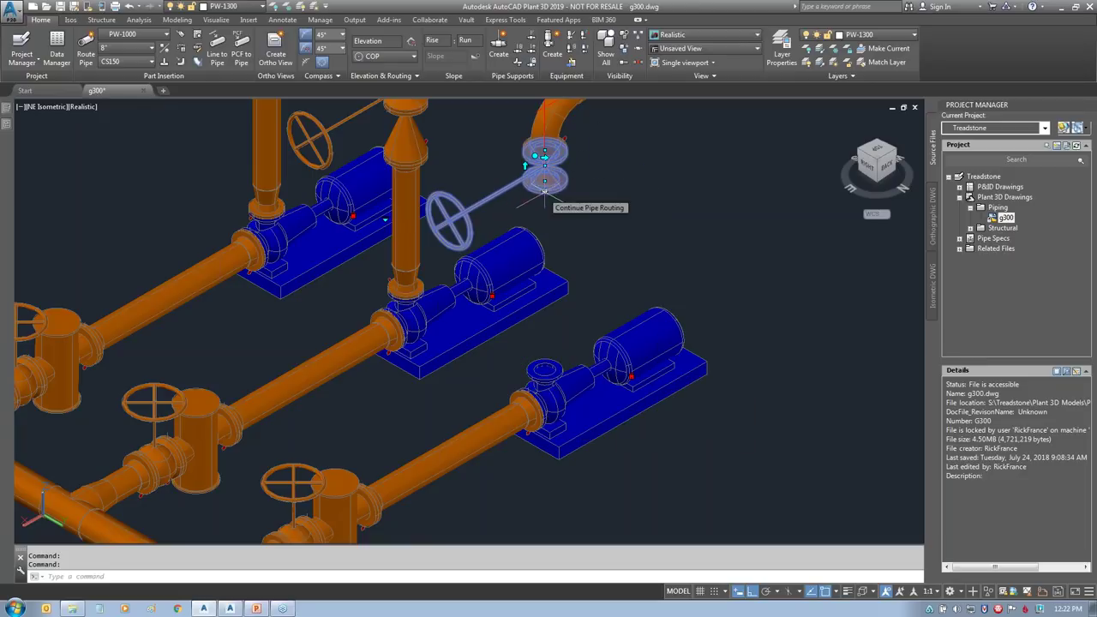
# Step: Route a vertical pipe from the valve down to P-1300's top nozzle, adding a reducer
pyautogui.click(544, 190)
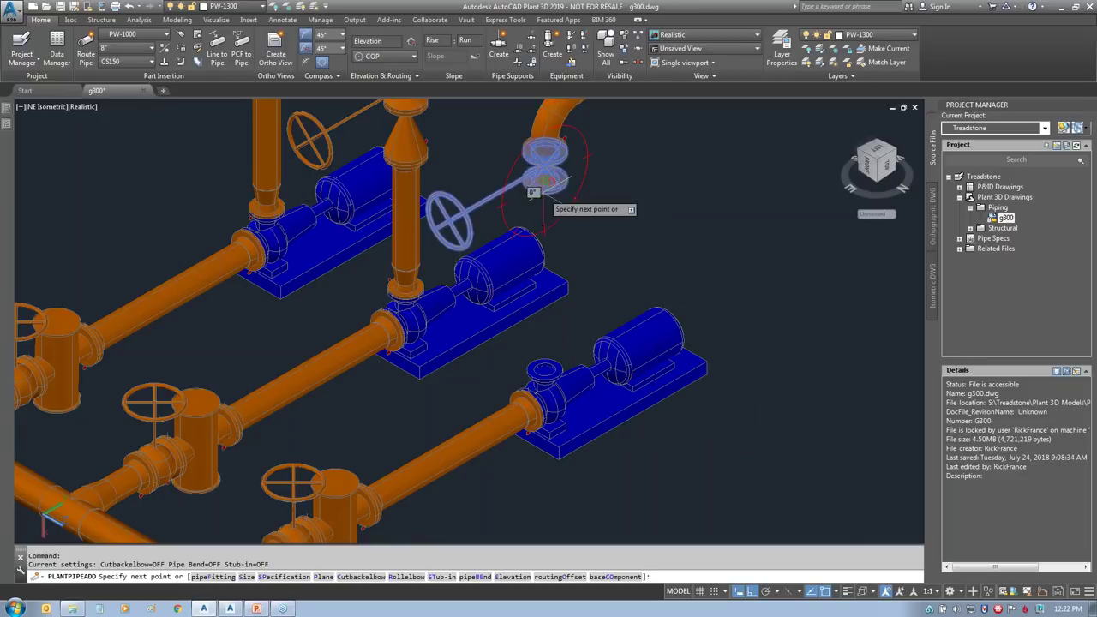
pyautogui.click(542, 366)
pyautogui.scroll(3, 492, 390)
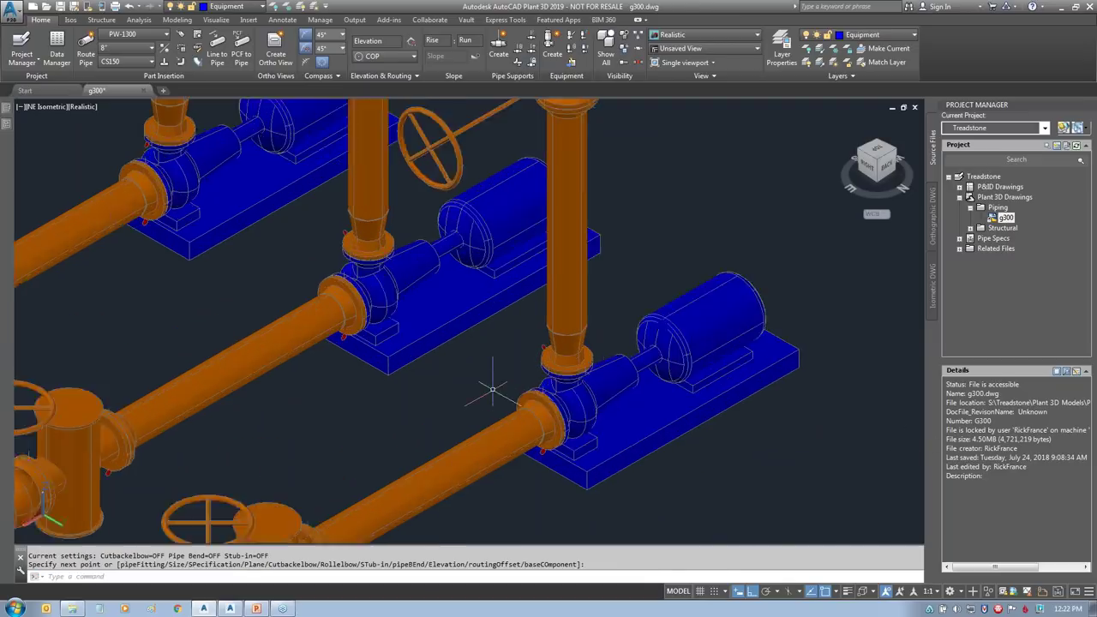
pyautogui.scroll(3, 493, 390)
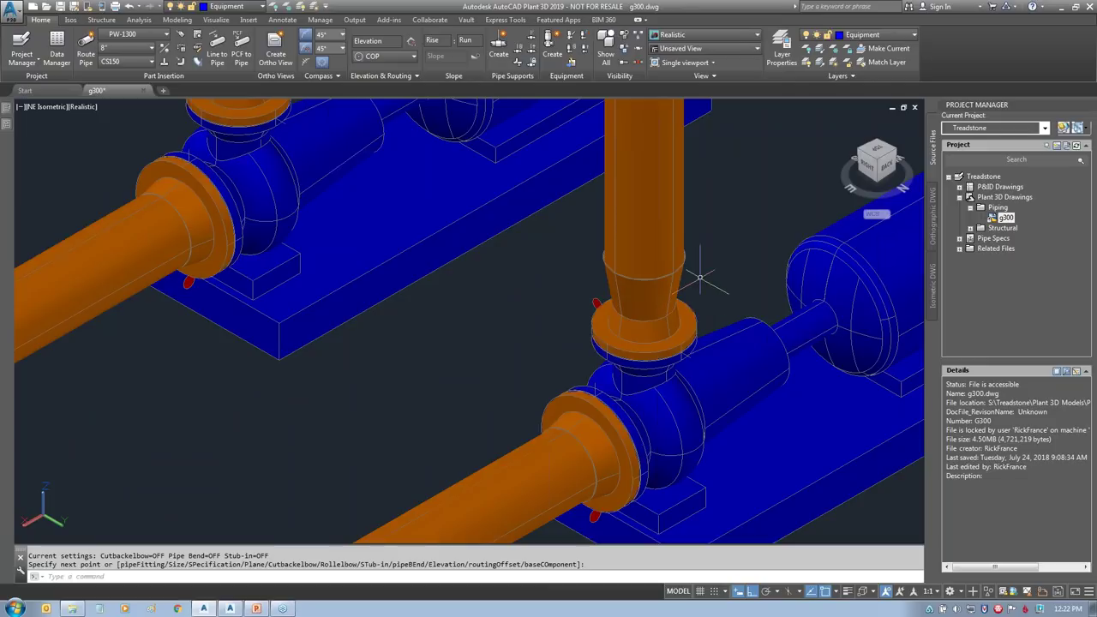
pyautogui.scroll(-6, 699, 274)
pyautogui.press('Escape')
pyautogui.scroll(5, 516, 267)
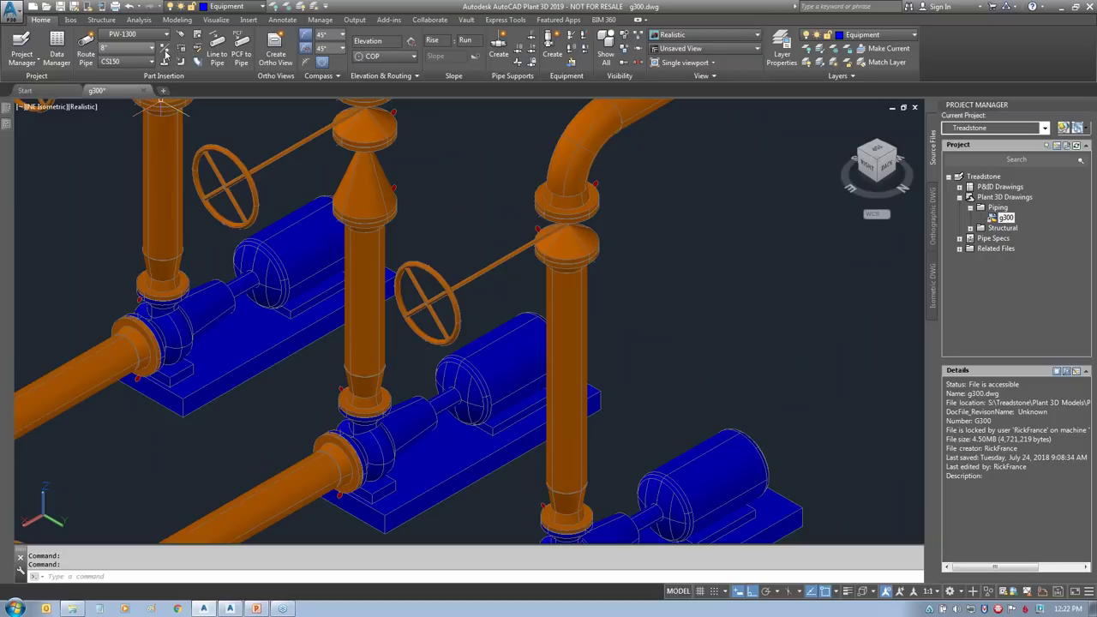
# Step: Show the Process Towers drawing's lines in the P&ID Line List
pyautogui.click(182, 60)
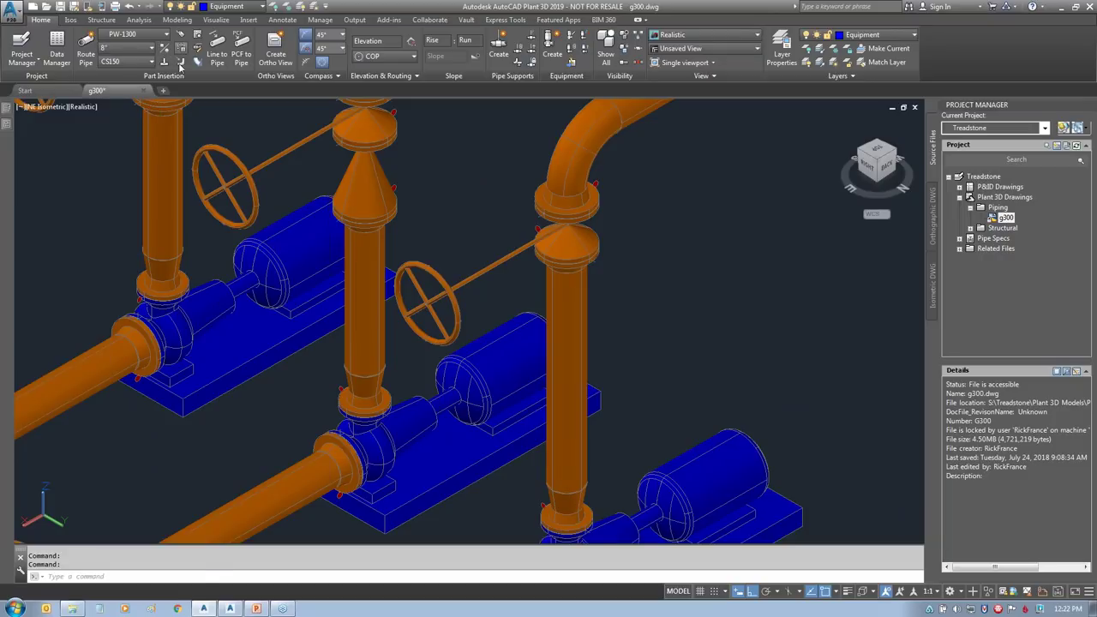
pyautogui.click(104, 119)
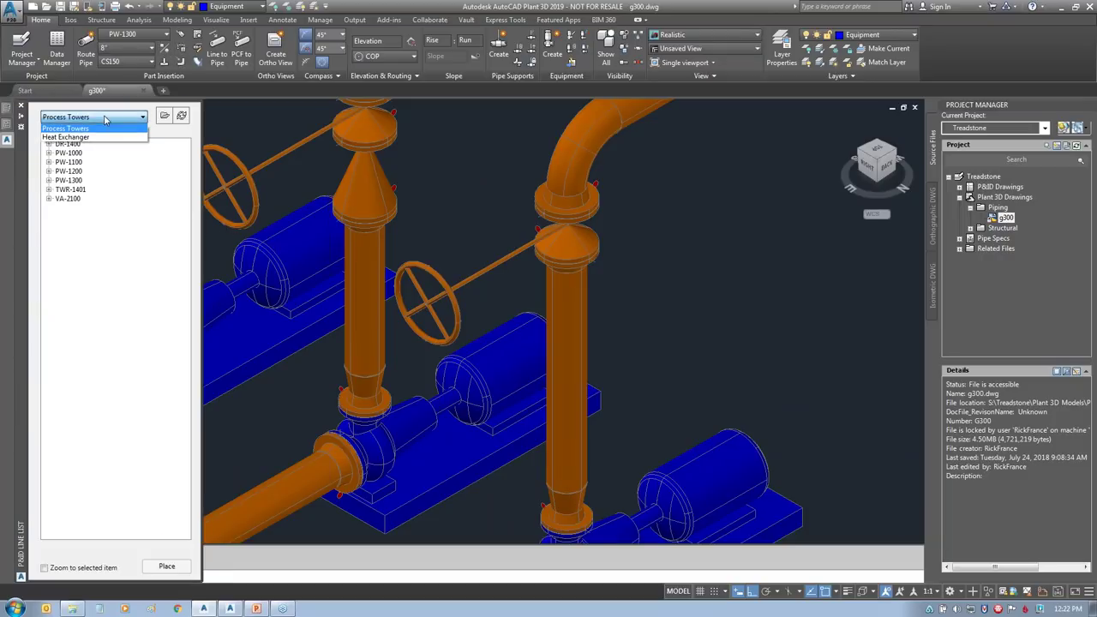
pyautogui.click(88, 136)
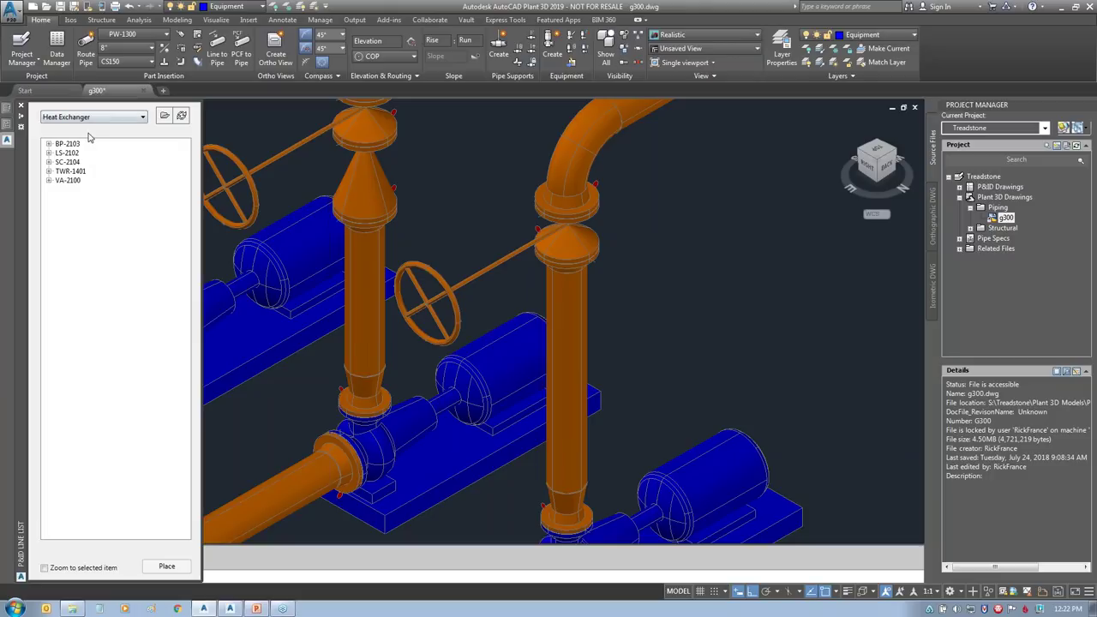
pyautogui.click(100, 118)
pyautogui.click(89, 134)
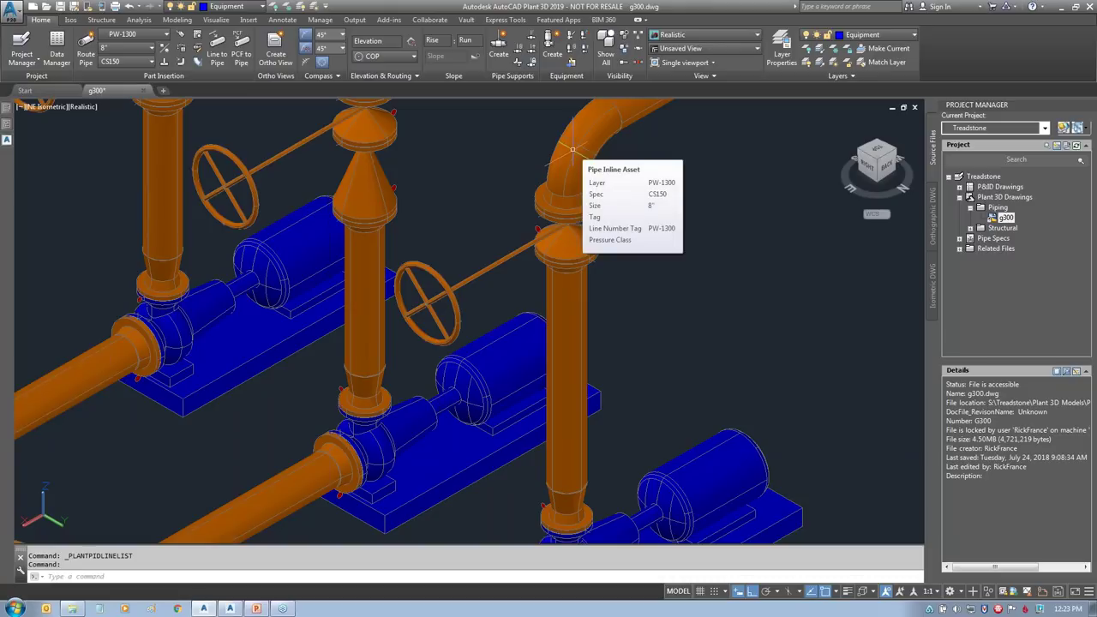
# Step: Place Check Valve V-1301 from line 8"-CS150-PW-1300 on the vertical pipe at 90°
pyautogui.moveTo(9, 151)
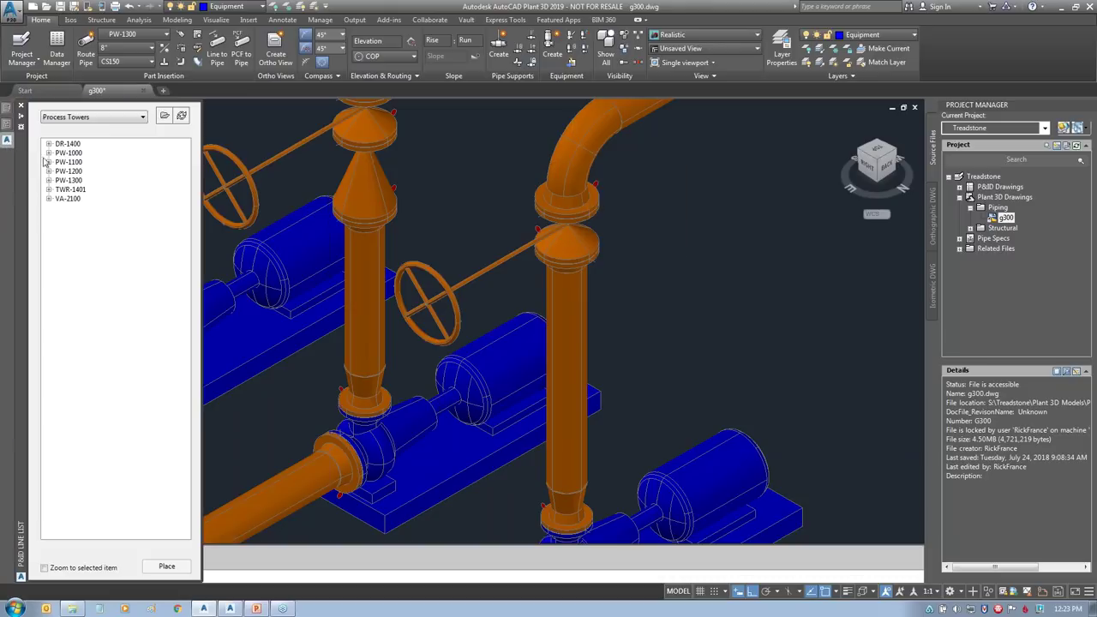
pyautogui.click(50, 180)
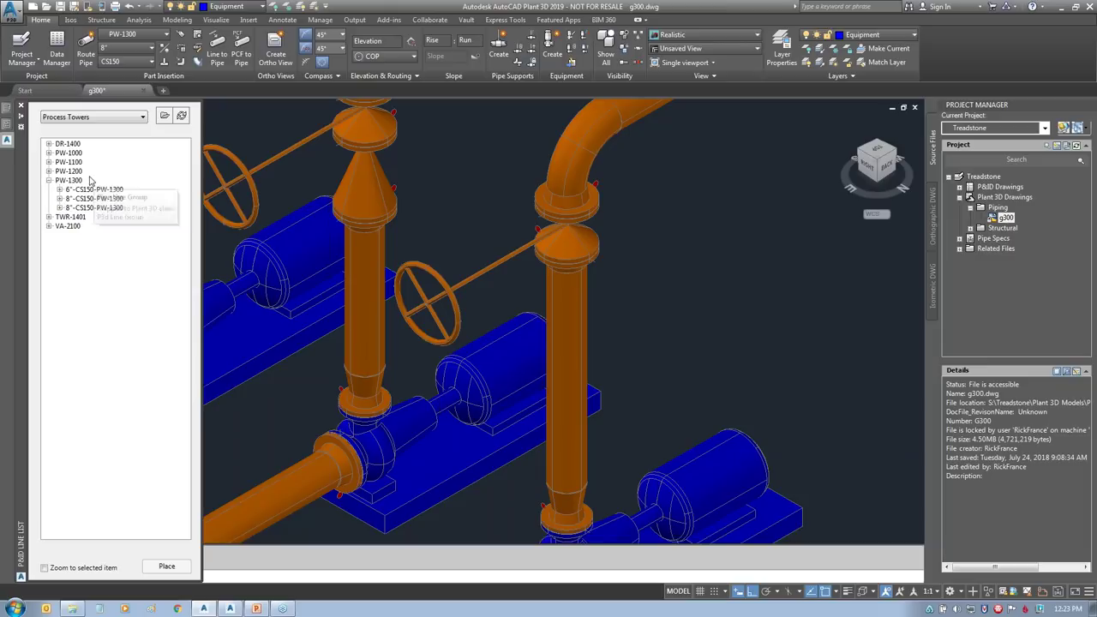
pyautogui.click(59, 198)
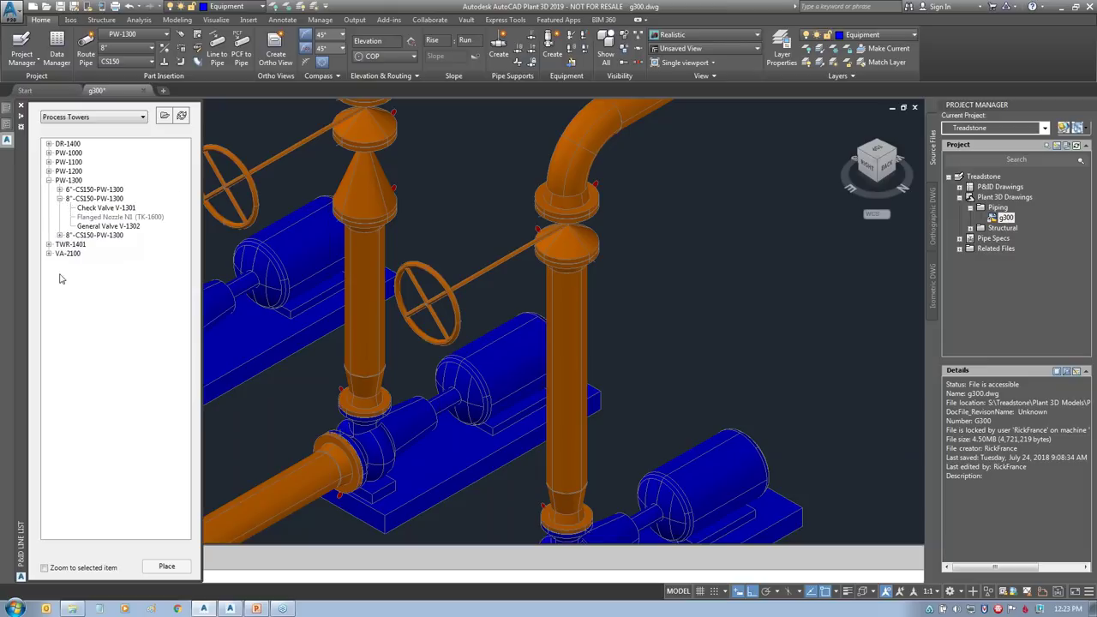
pyautogui.click(107, 208)
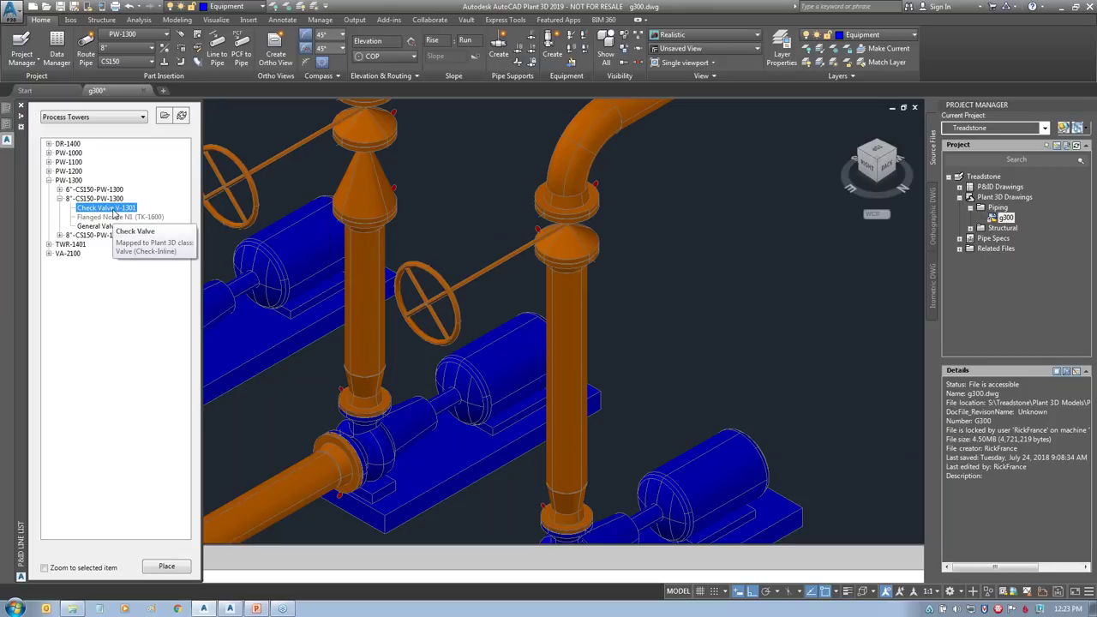
pyautogui.rightClick(112, 213)
pyautogui.click(137, 217)
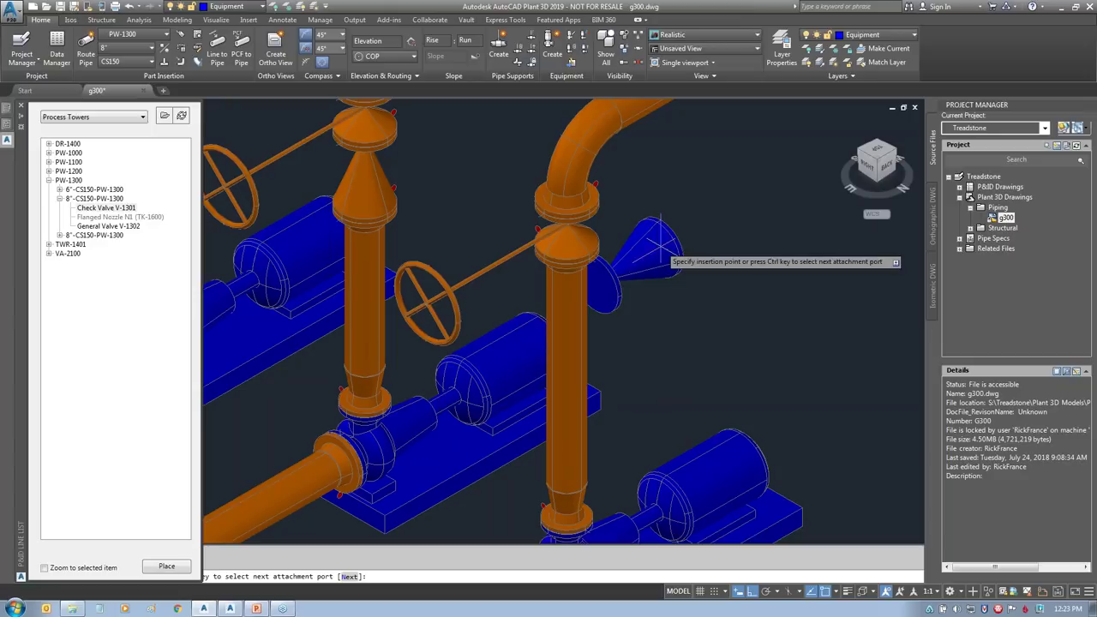
pyautogui.press('ctrl')
pyautogui.press('ctrl')
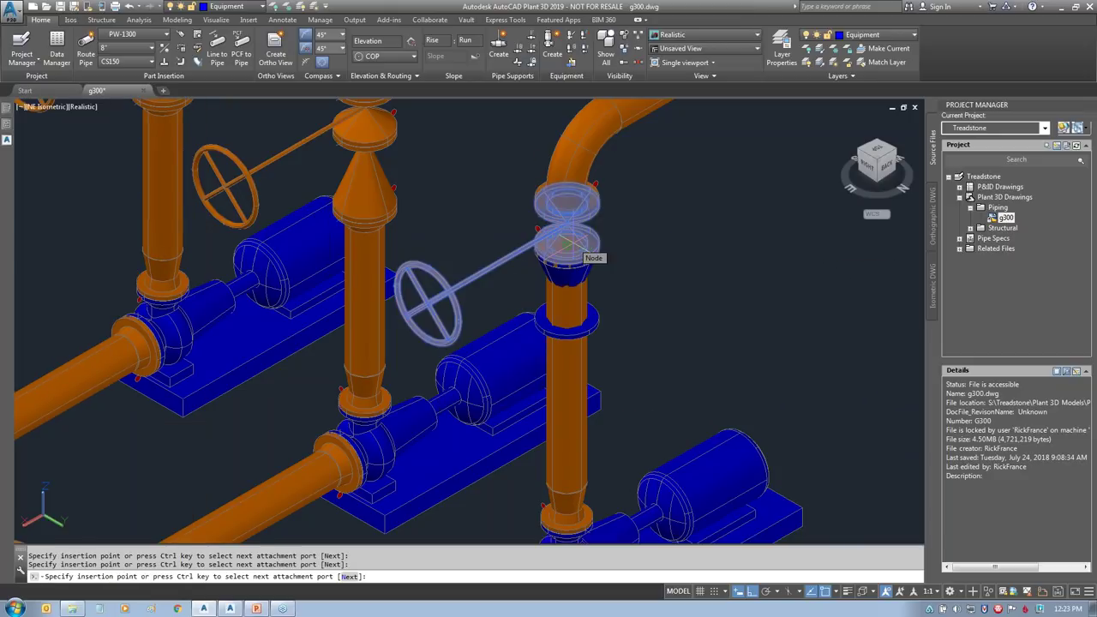
pyautogui.click(567, 245)
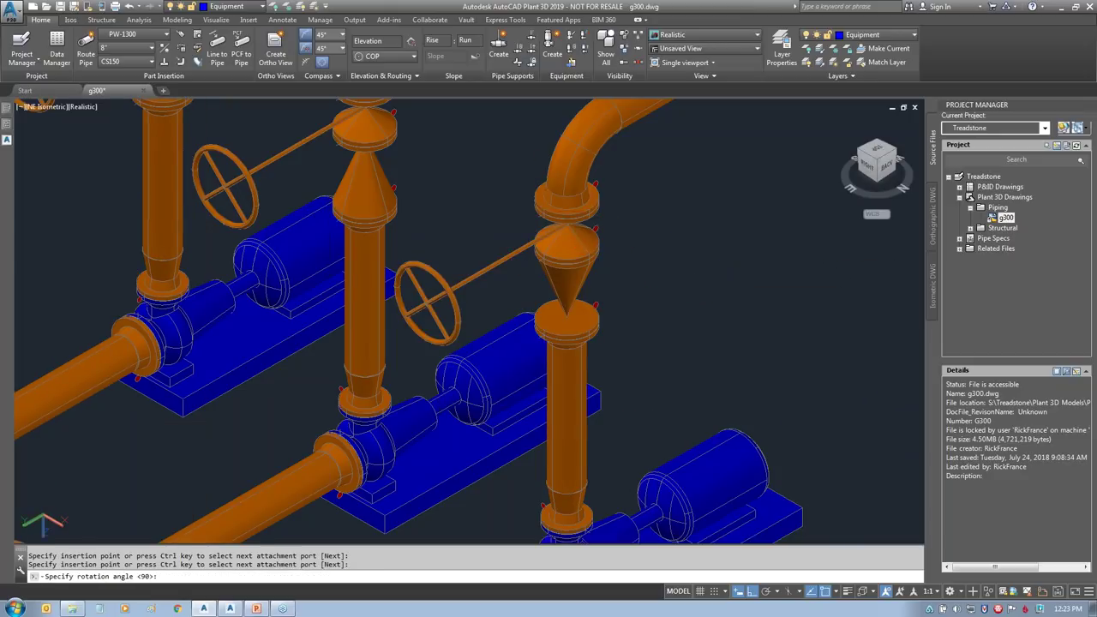
pyautogui.press('Return')
# Step: Select the newly placed check valve to inspect it, then clear the selection
pyautogui.scroll(3, 588, 300)
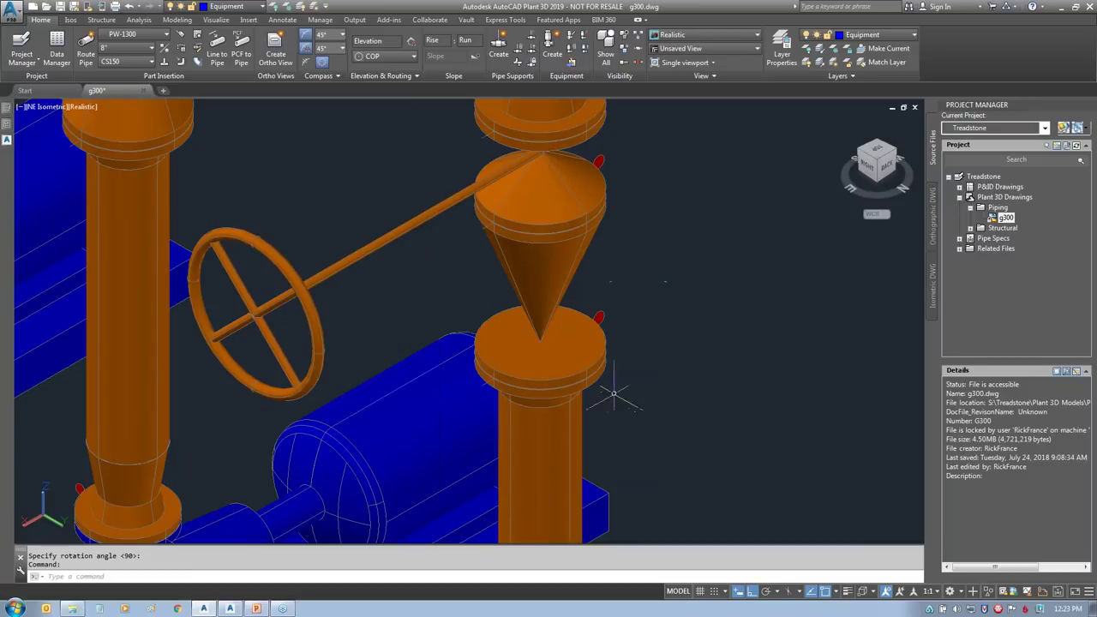
pyautogui.click(561, 287)
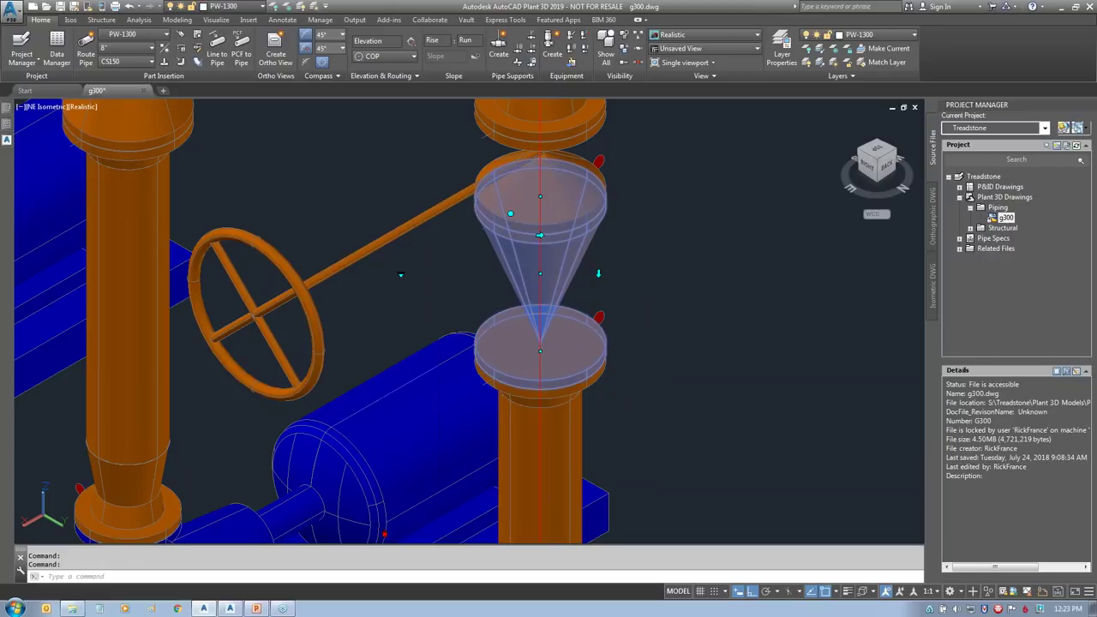
pyautogui.press('Escape')
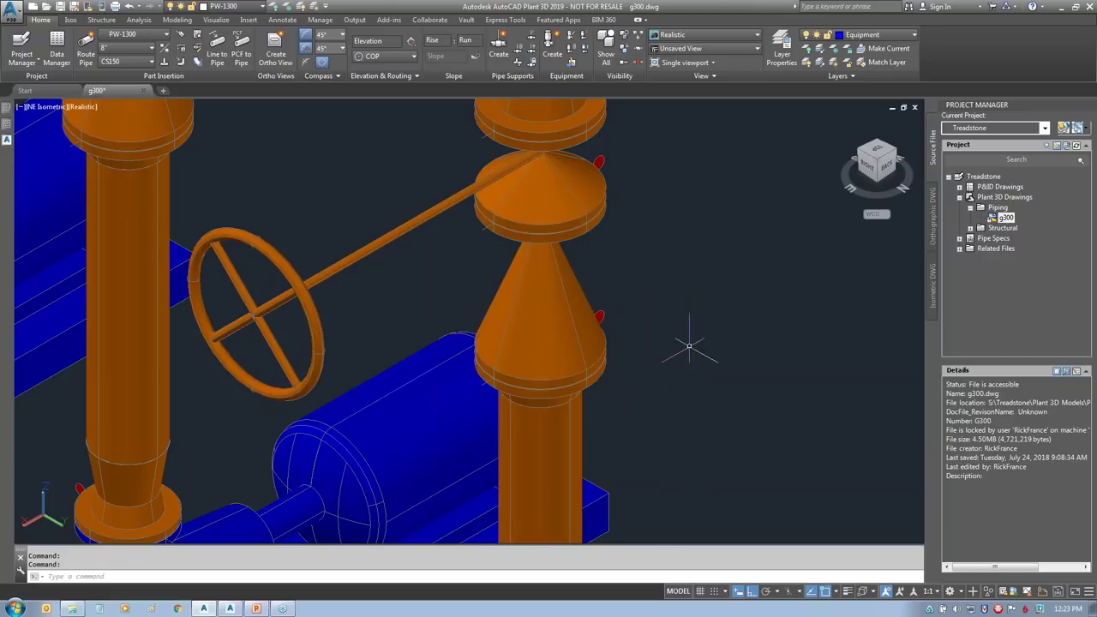
pyautogui.scroll(-5, 692, 317)
pyautogui.scroll(1, 722, 316)
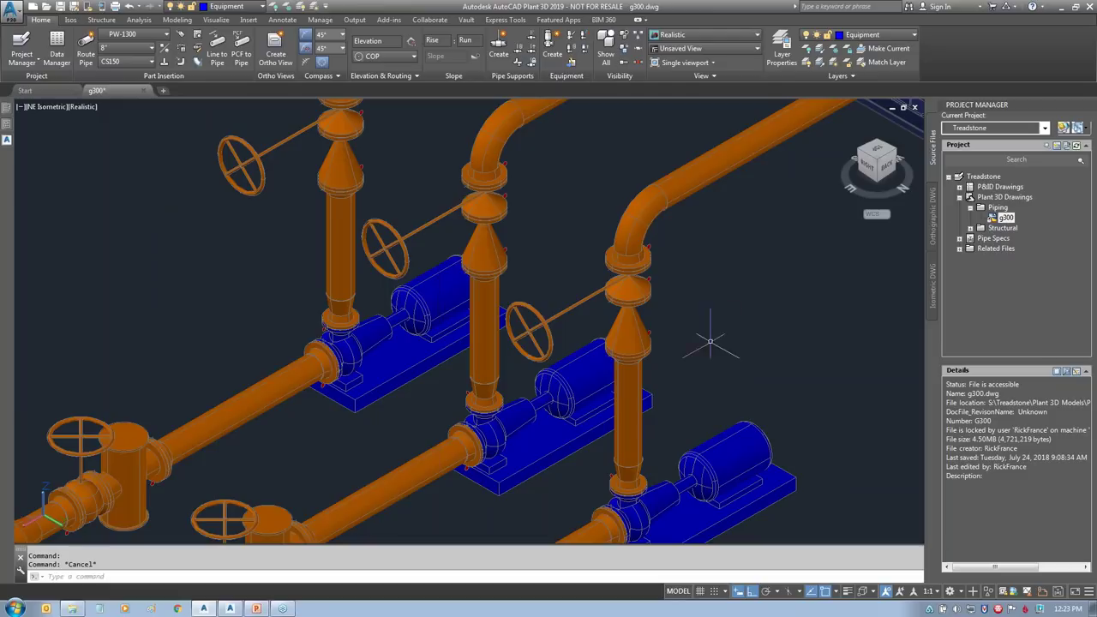
pyautogui.moveTo(638, 324)
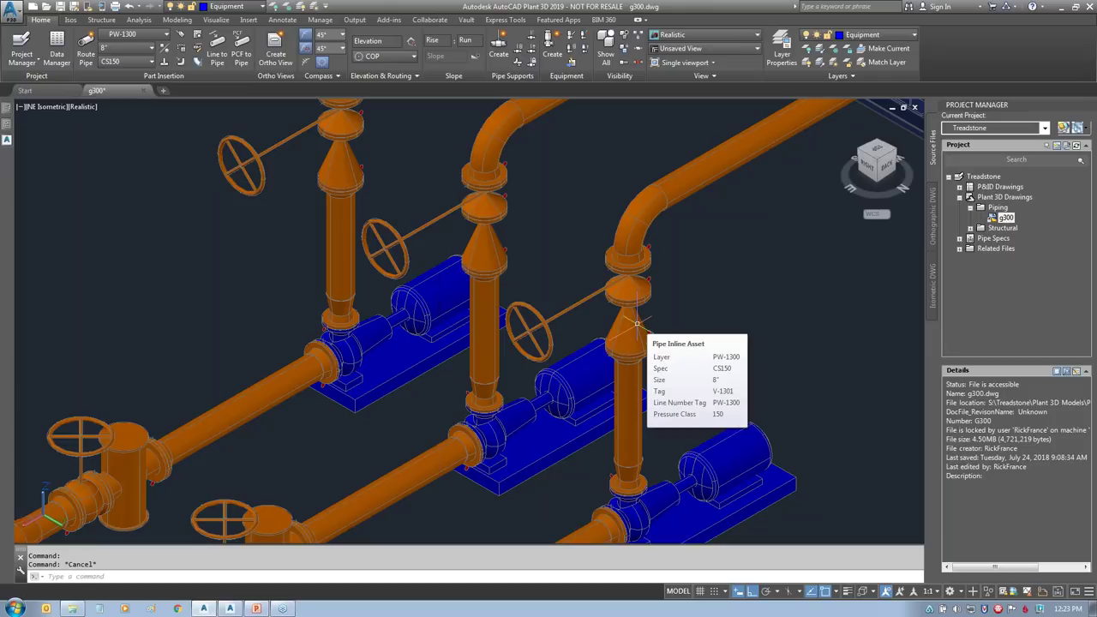
pyautogui.press('Escape')
pyautogui.scroll(-2, 746, 326)
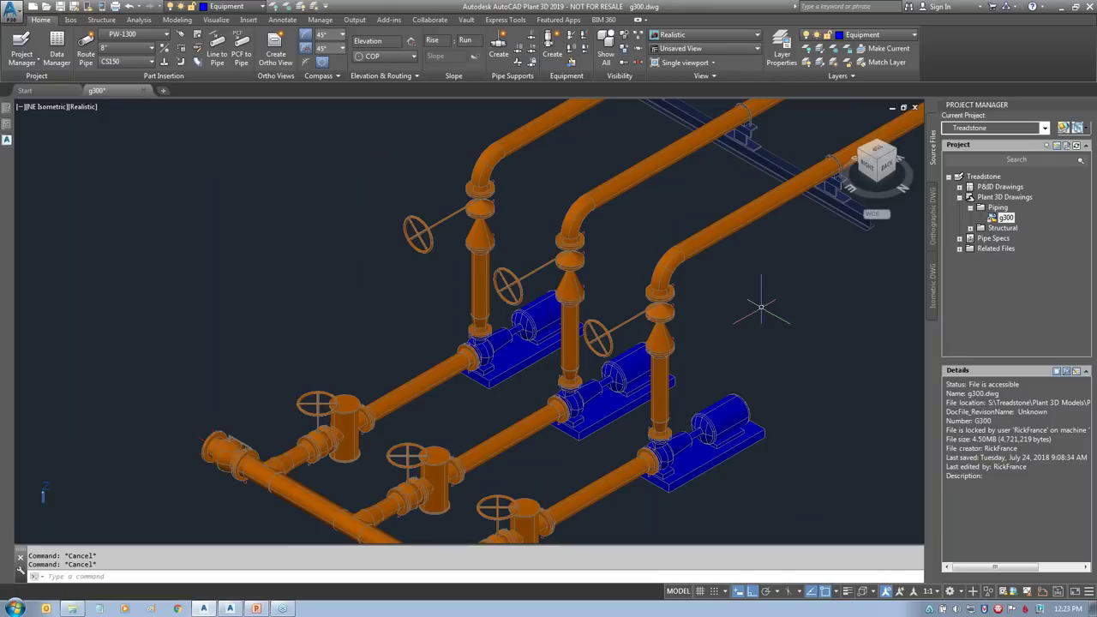
pyautogui.scroll(-3, 761, 307)
pyautogui.moveTo(797, 265); pyautogui.dragTo(708, 328, button='middle')
pyautogui.scroll(4, 708, 328)
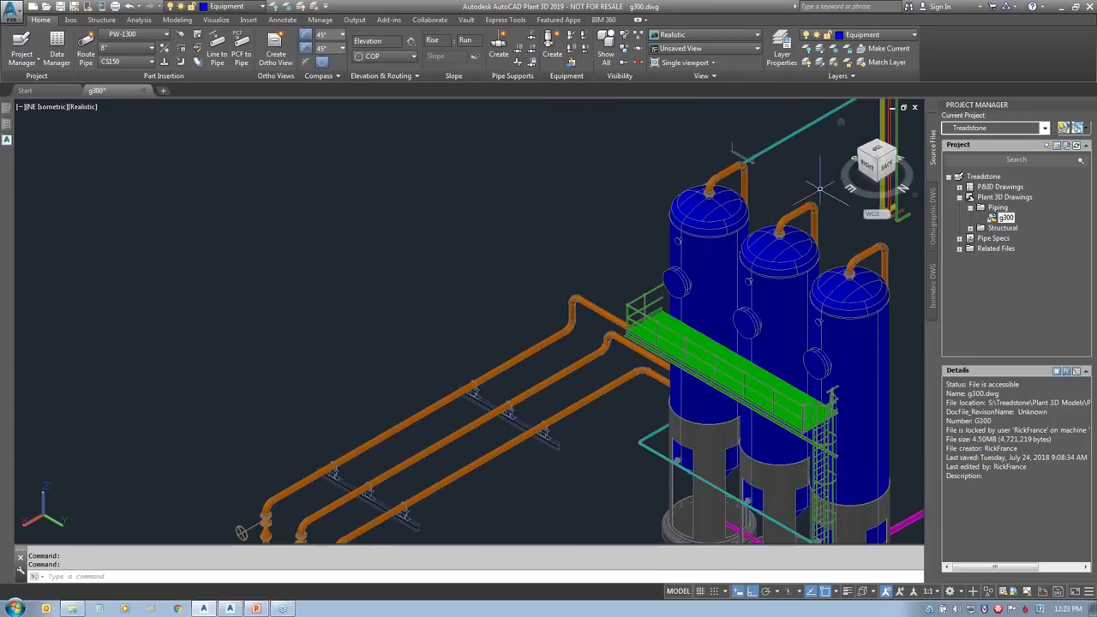
pyautogui.scroll(-4, 835, 192)
pyautogui.moveTo(783, 162); pyautogui.dragTo(596, 292, button='middle')
pyautogui.scroll(2, 596, 292)
pyautogui.scroll(6, 596, 291)
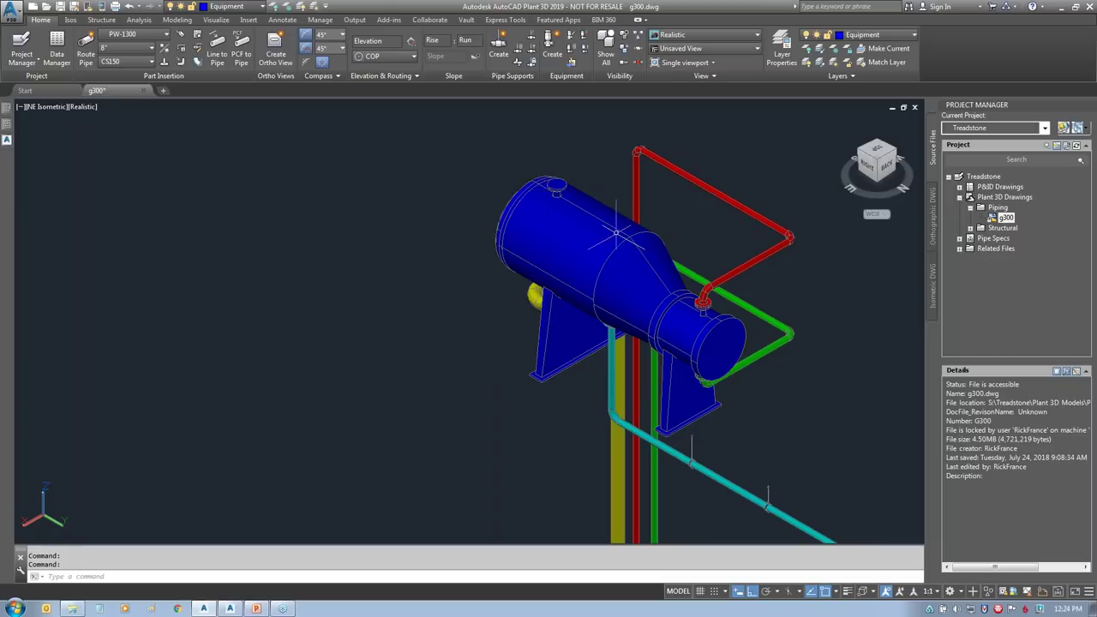
# Step: Relocate nozzle N1 on exchanger HX-2100 to a radial height of 4' (48)
pyautogui.press('ctrl')
pyautogui.keyDown('ctrl'); pyautogui.doubleClick(559, 183); pyautogui.keyUp('ctrl')
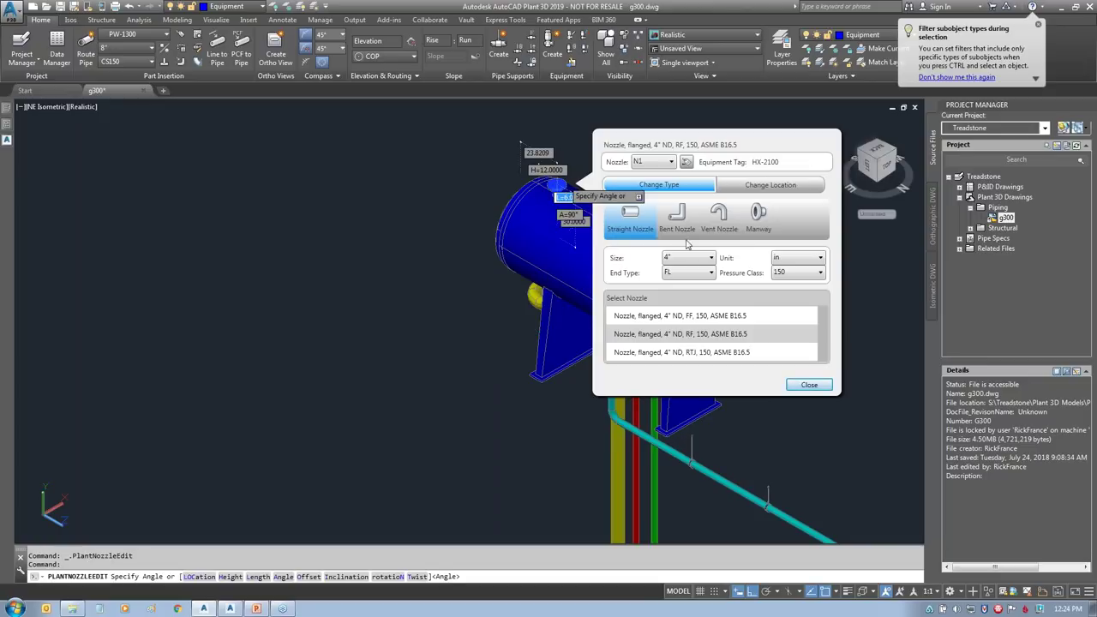
pyautogui.click(760, 187)
pyautogui.doubleClick(814, 231)
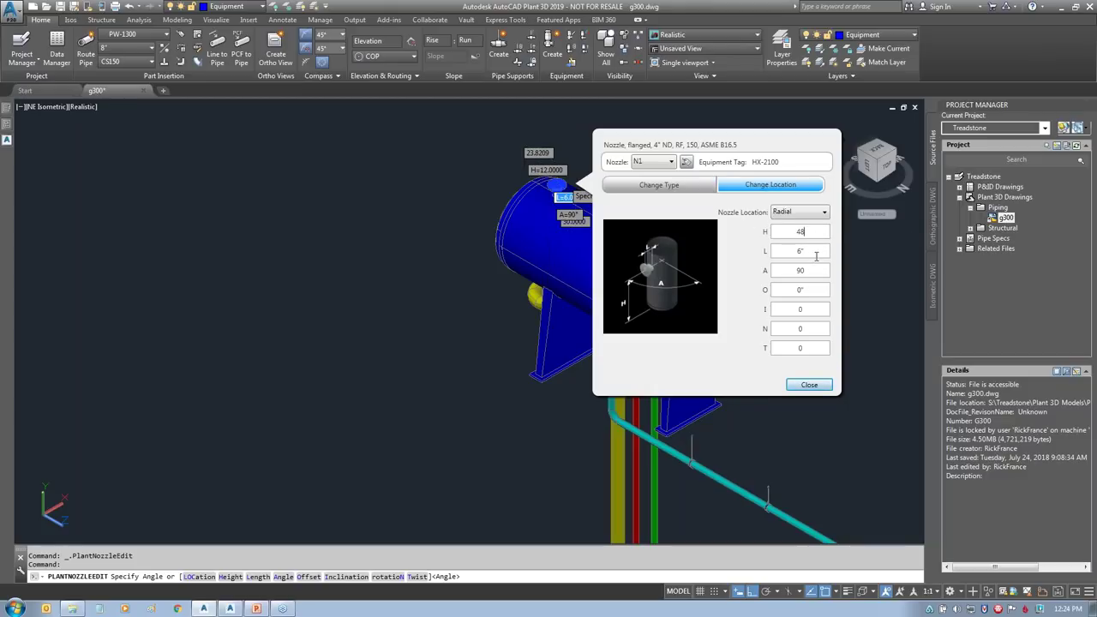
pyautogui.press('Tab')
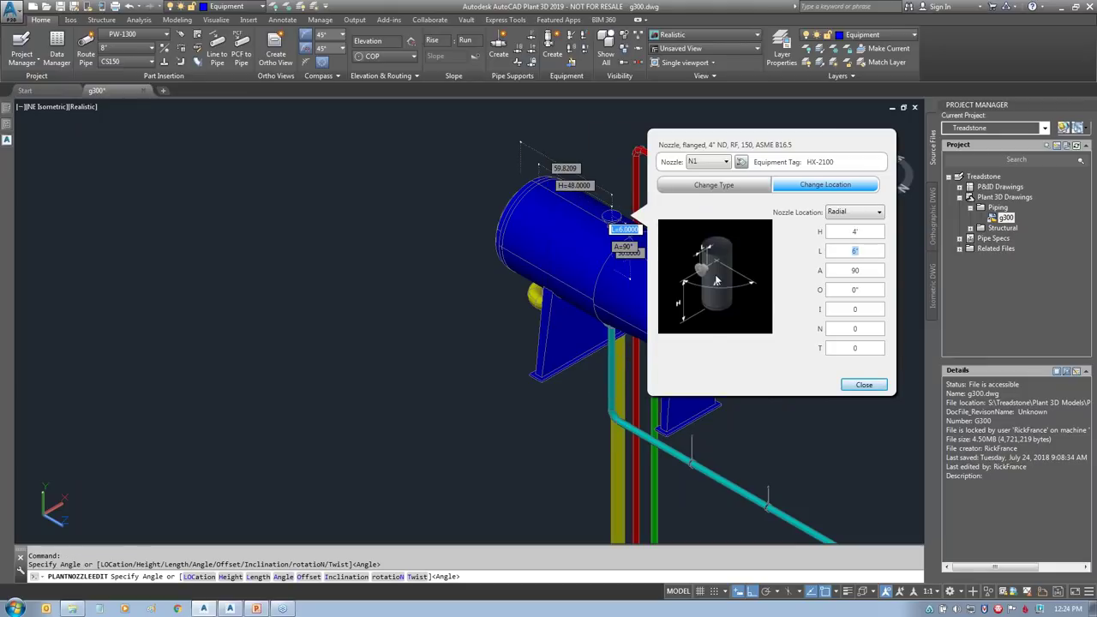
pyautogui.click(862, 385)
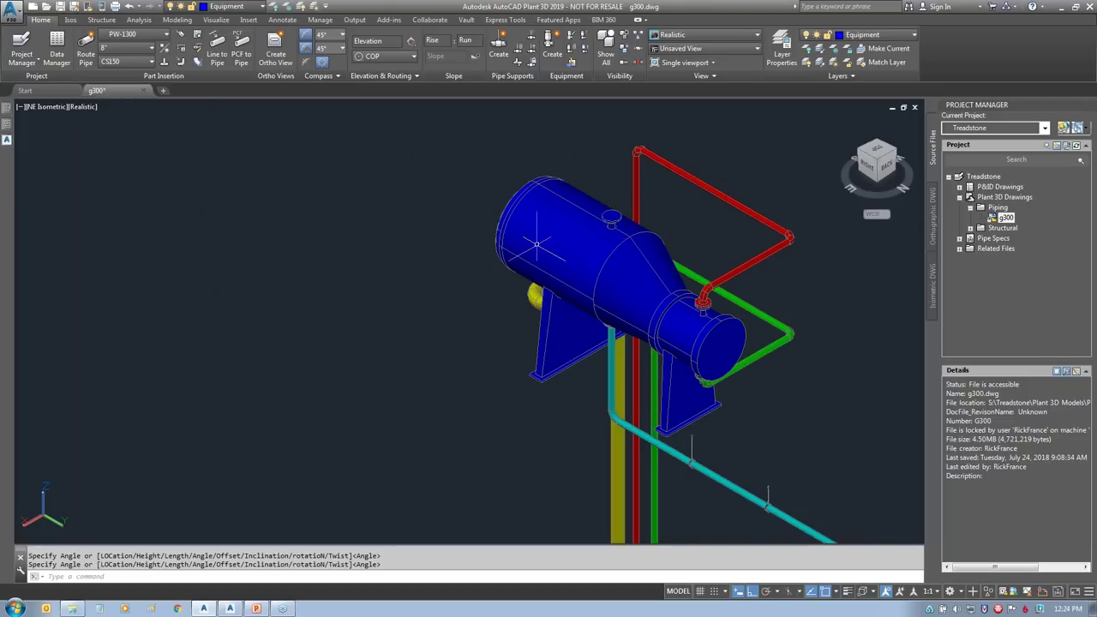
# Step: Set the routing line number to VA-2100 and the pipe size to 4"
pyautogui.click(167, 35)
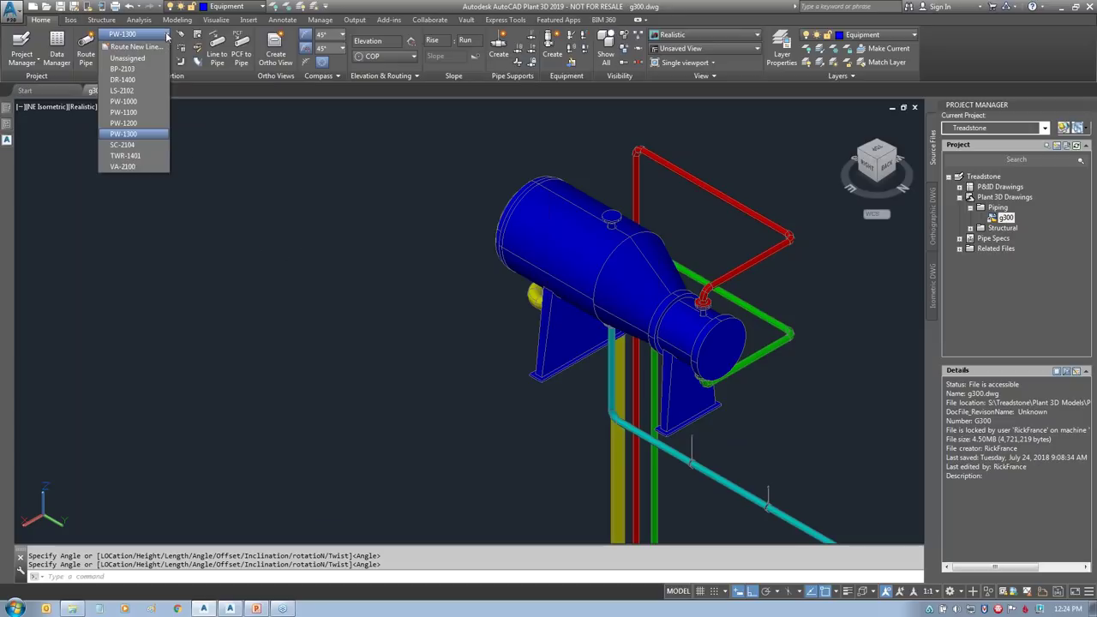
pyautogui.click(123, 168)
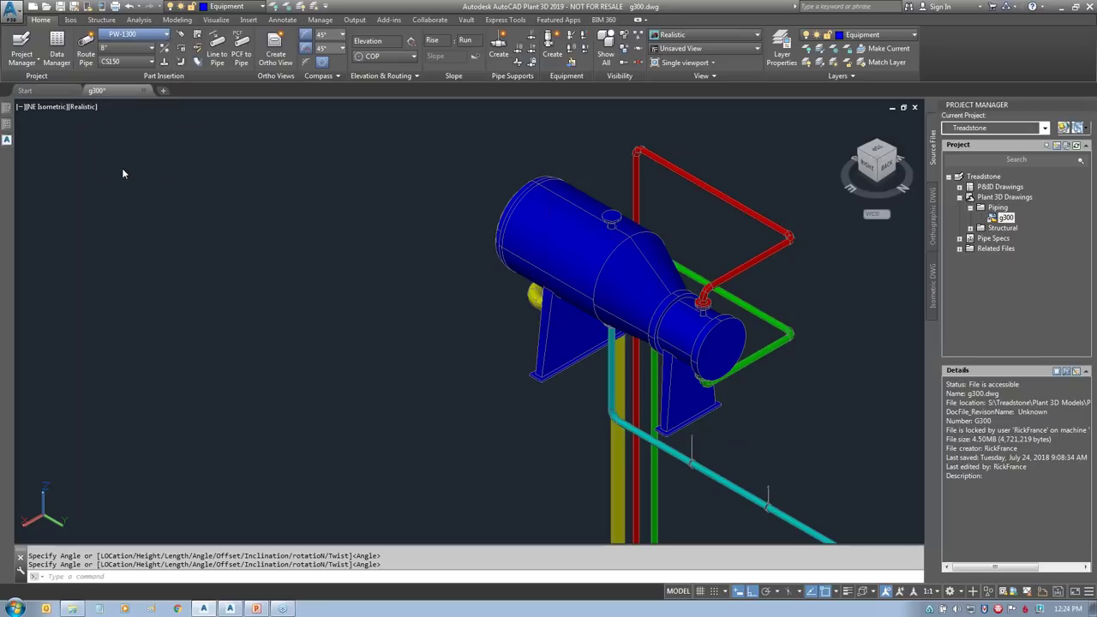
pyautogui.click(141, 49)
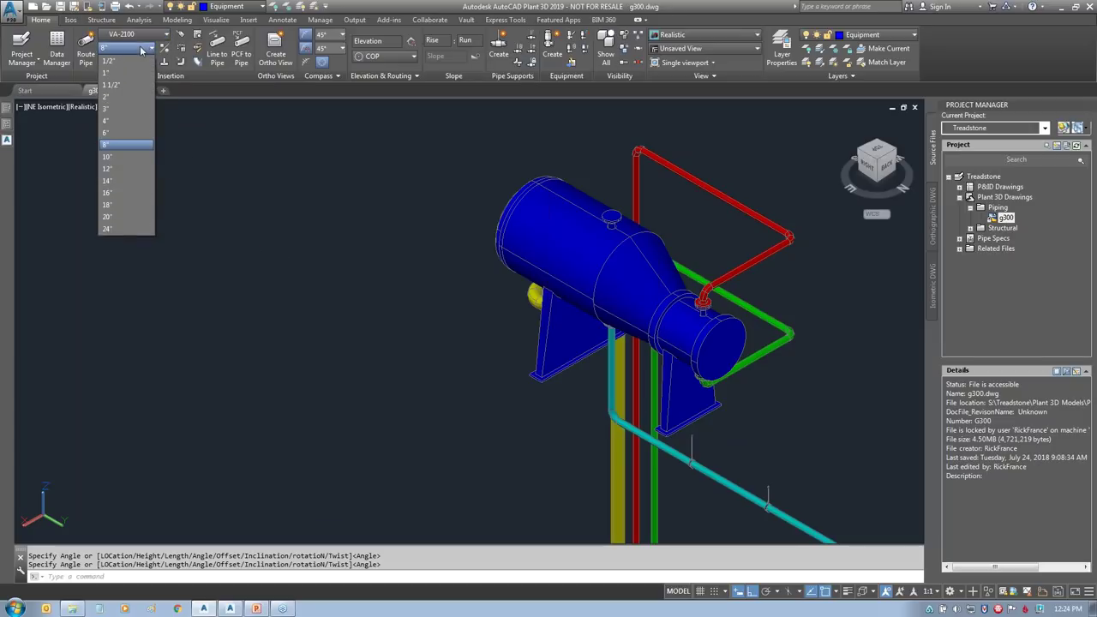
pyautogui.click(107, 122)
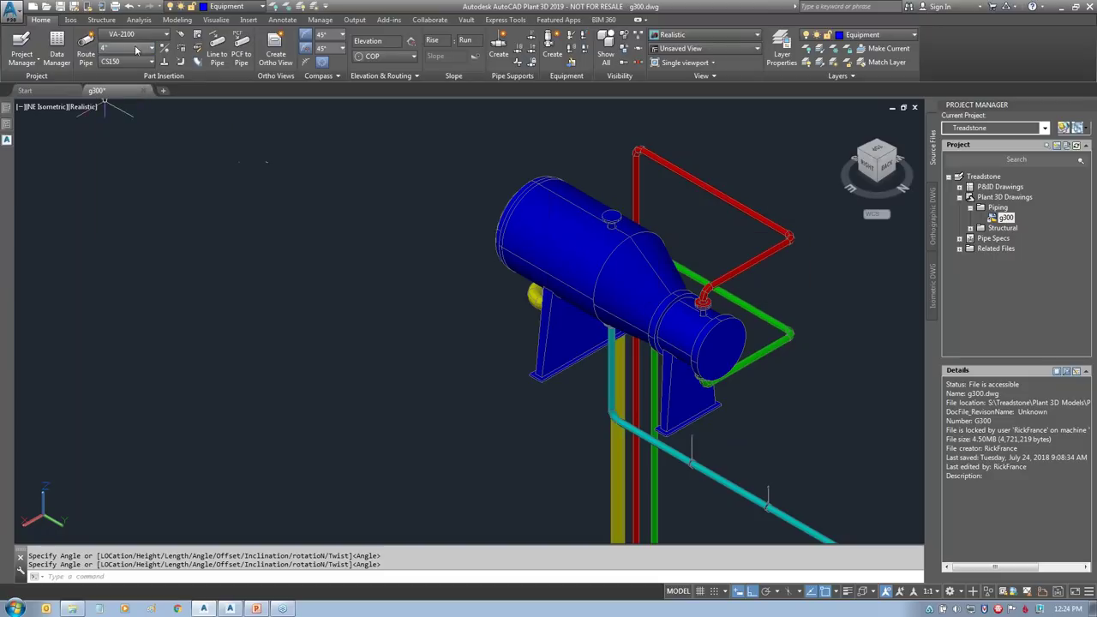
# Step: Route pipe from the exchanger's top nozzle: 36" run, 15' drop, then 10' across on a new plane
pyautogui.click(85, 44)
pyautogui.click(610, 215)
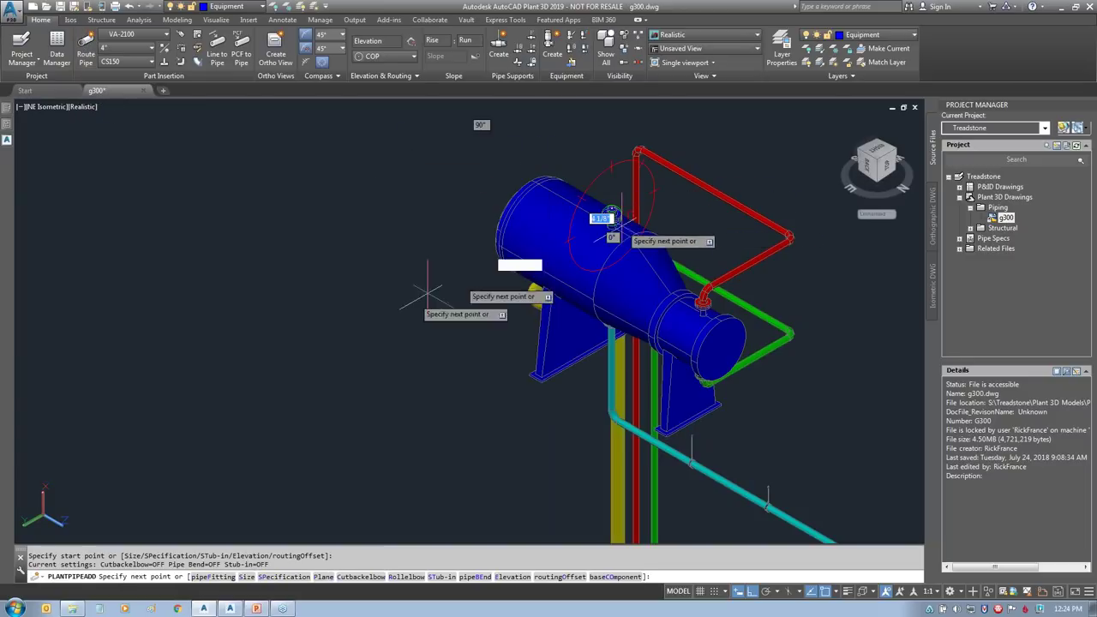
pyautogui.write('36')
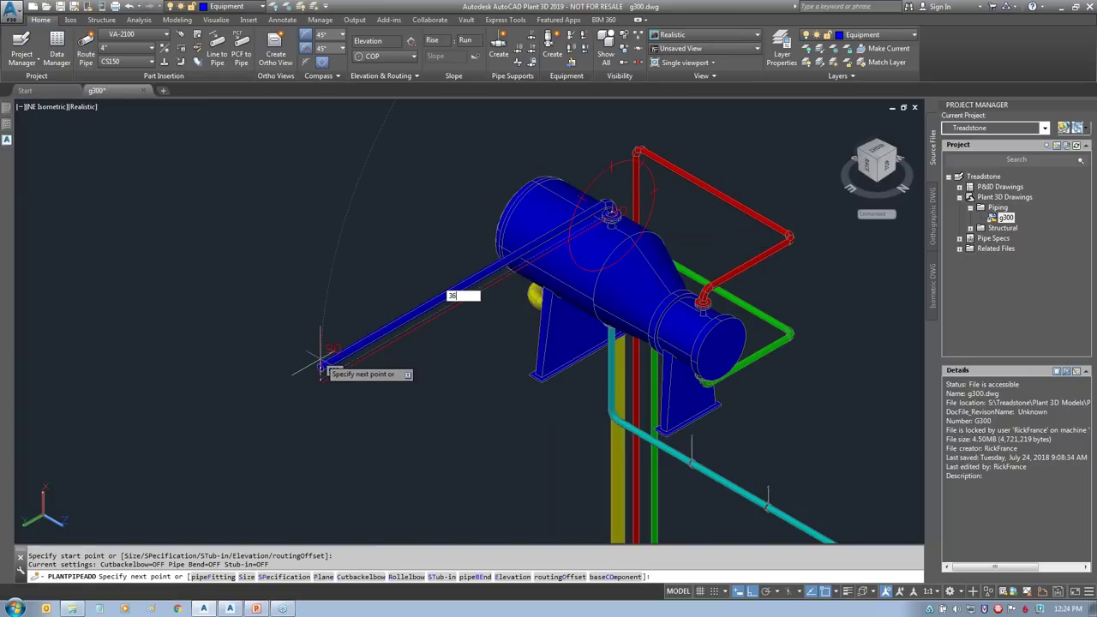
pyautogui.press('Return')
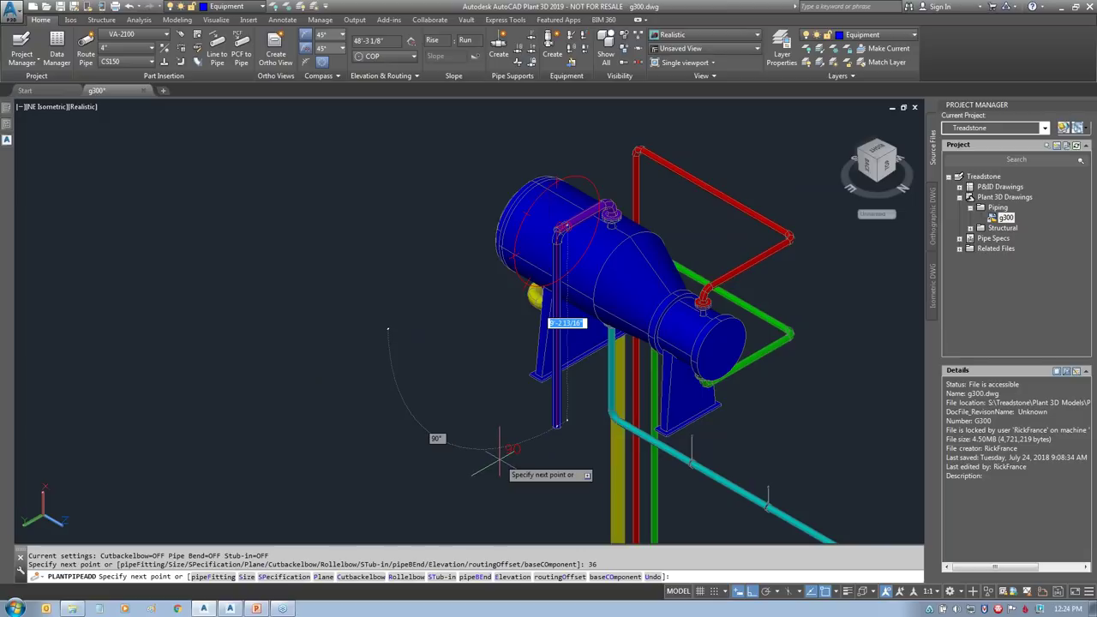
pyautogui.write("15'")
pyautogui.press('Return')
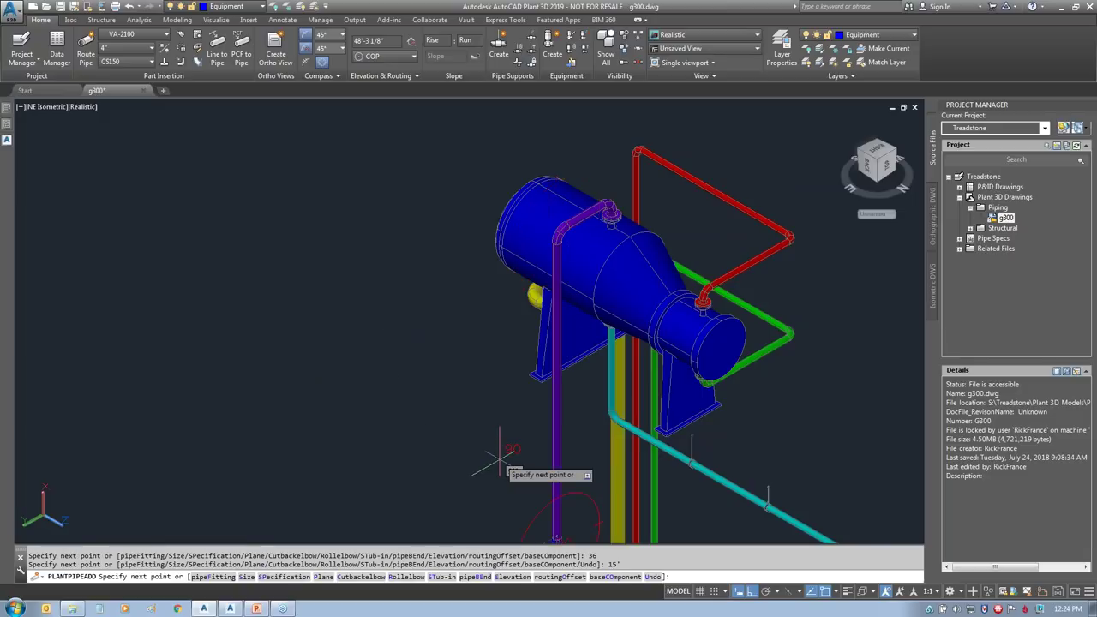
pyautogui.scroll(-3, 503, 448)
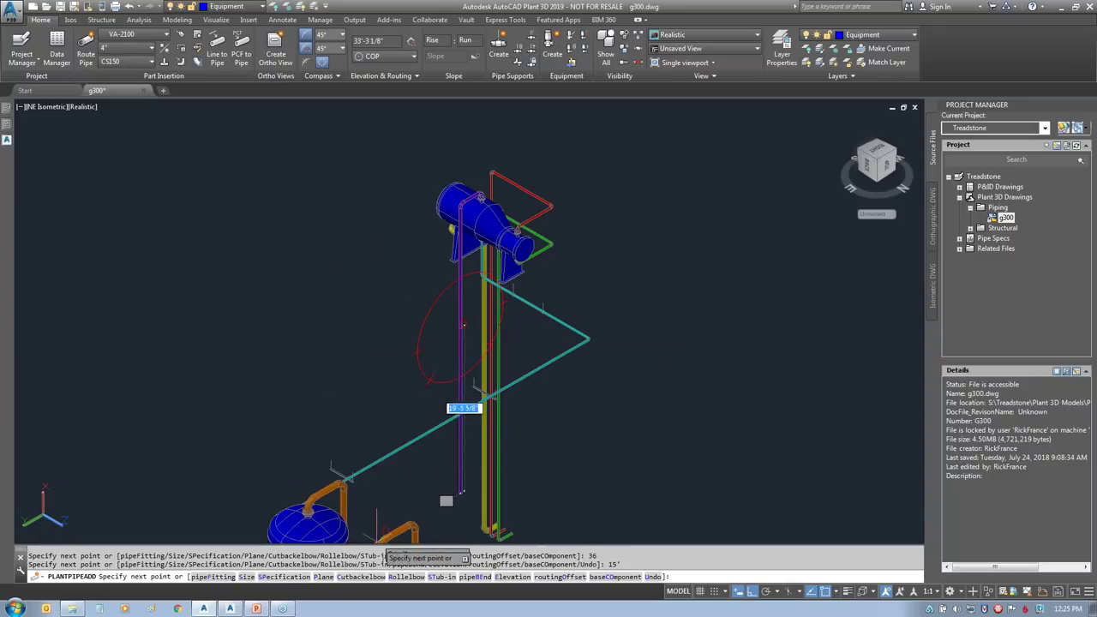
pyautogui.write('P')
pyautogui.press('Return')
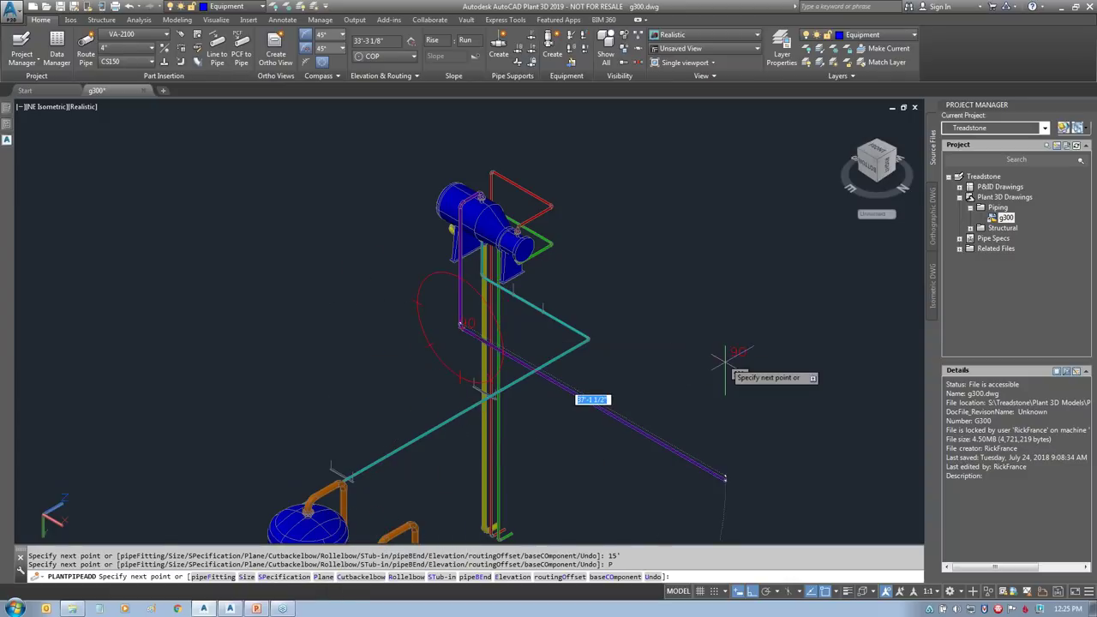
pyautogui.write("10'")
pyautogui.press('Return')
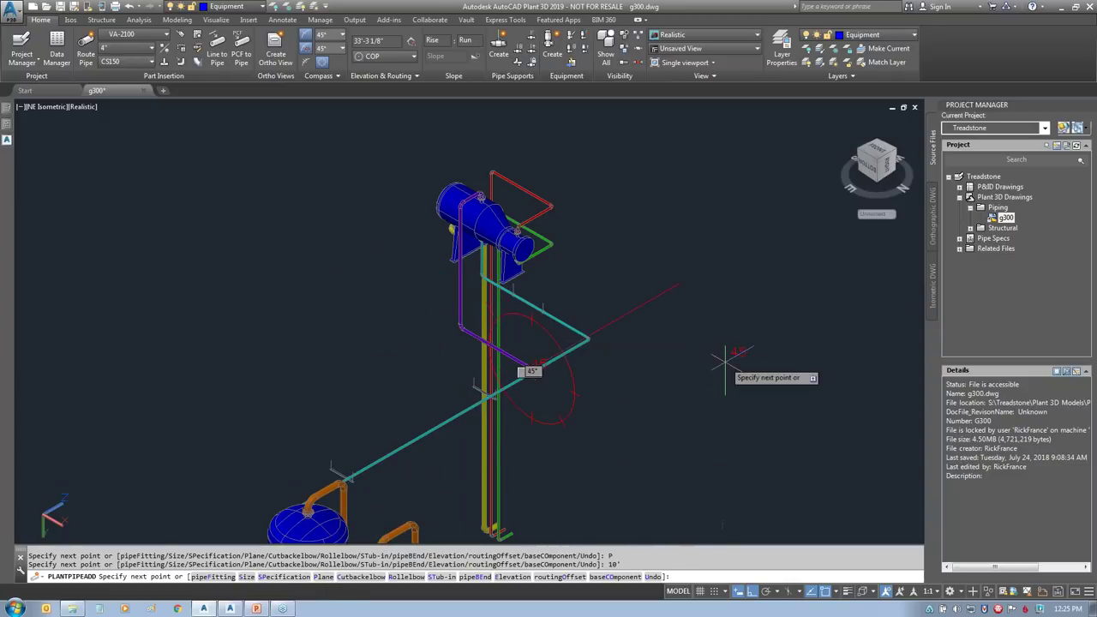
pyautogui.press('Return')
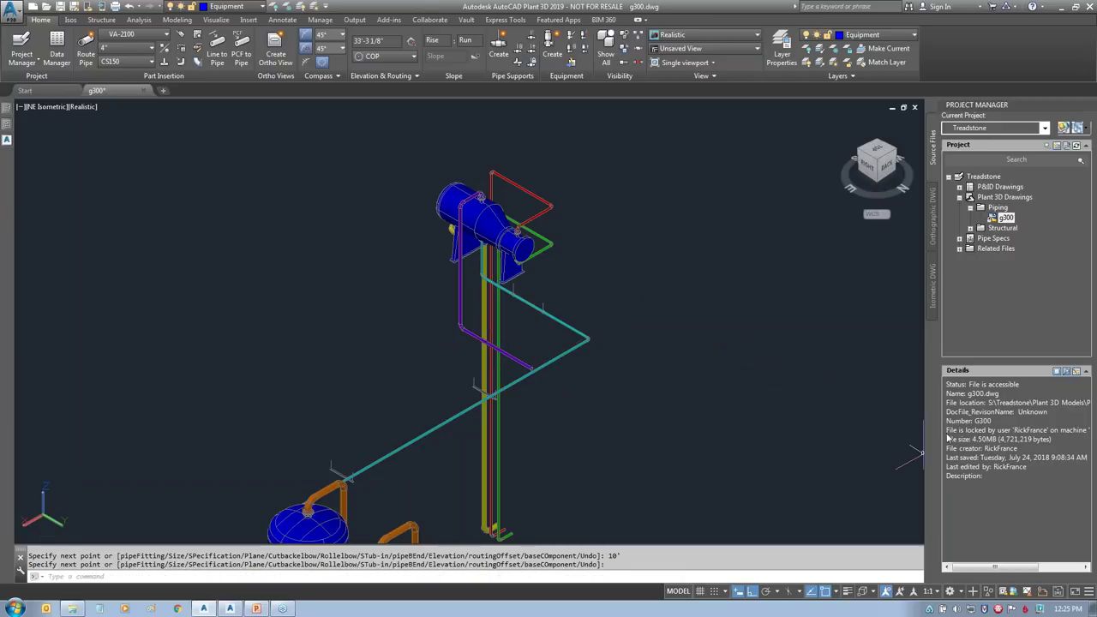
# Step: Expand Pipe Specs in Project Manager and review the CS300 and CS150 specs
pyautogui.click(959, 242)
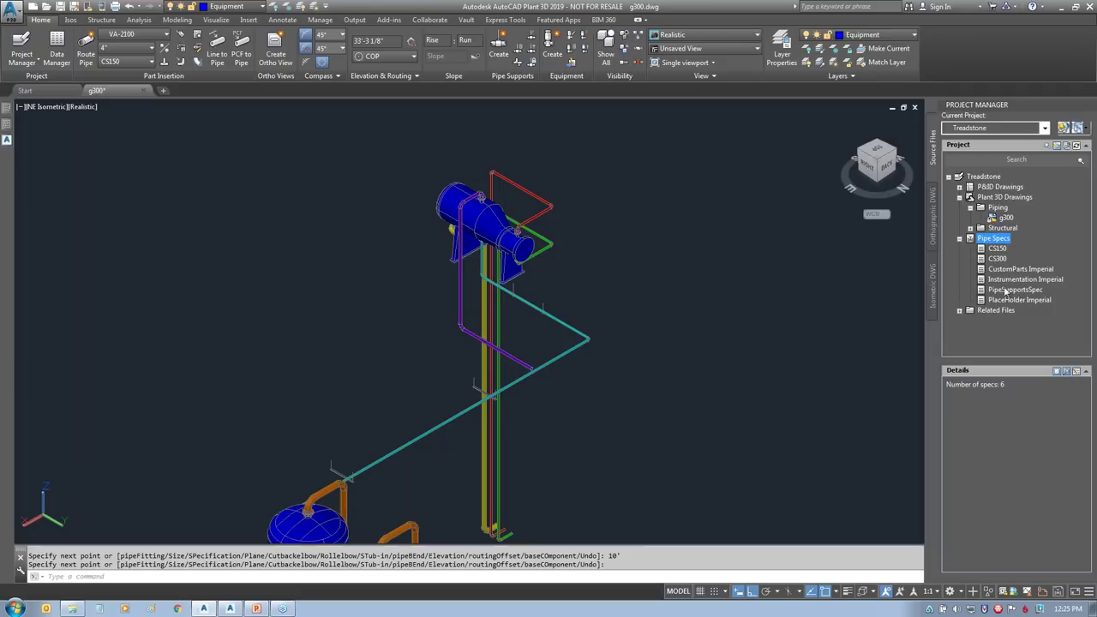
pyautogui.click(997, 259)
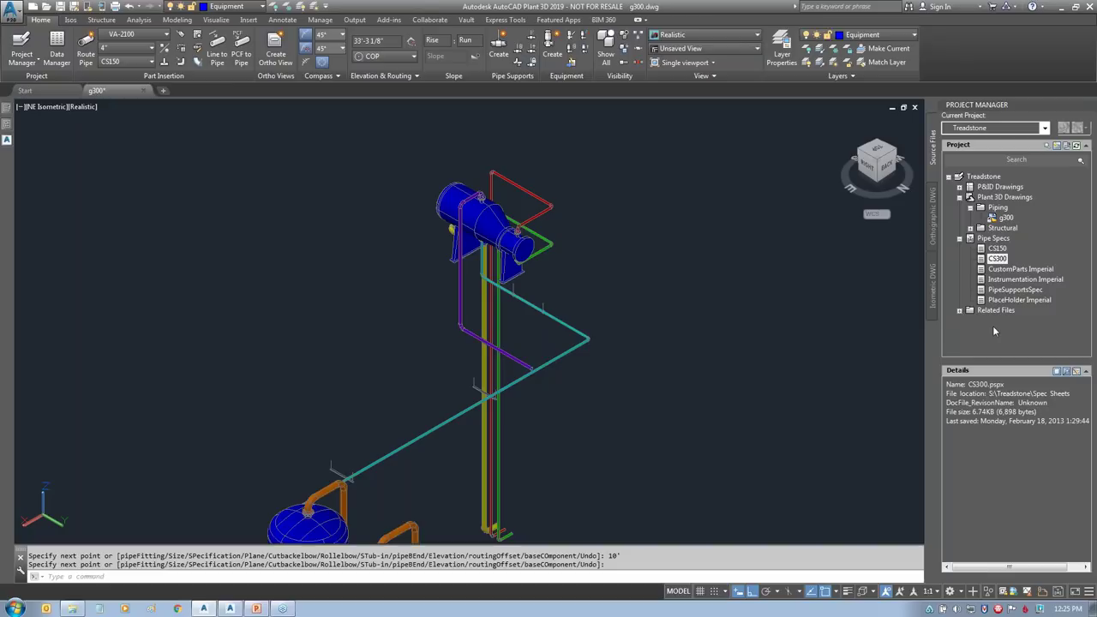
pyautogui.click(1003, 248)
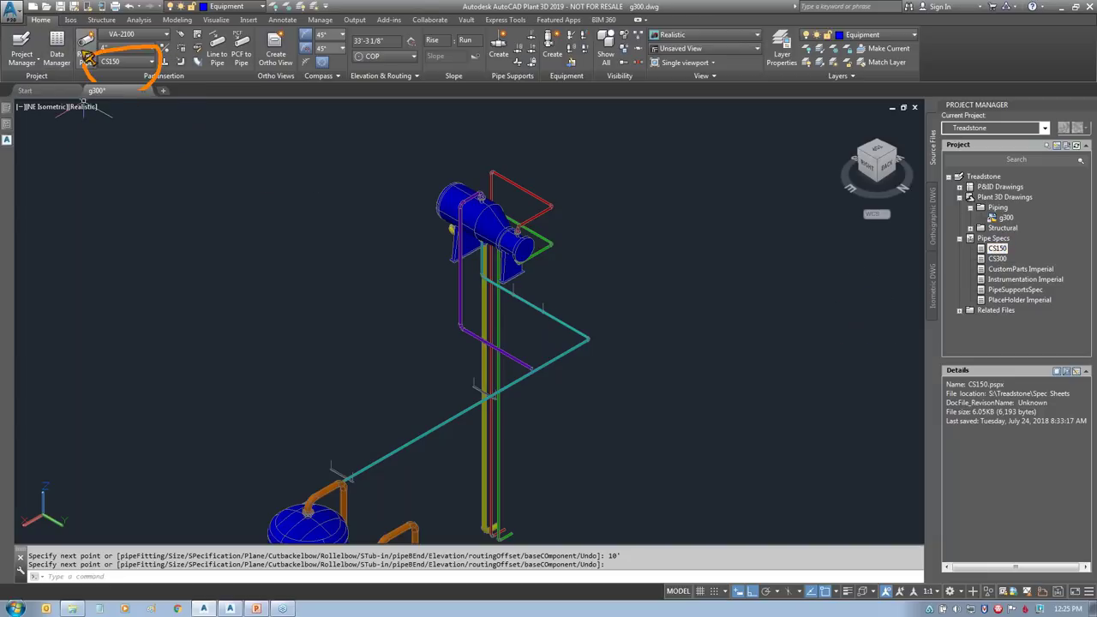
# Step: Switch the routing spec to CS300 to compare its palette, then back to CS150
pyautogui.moveTo(8, 114)
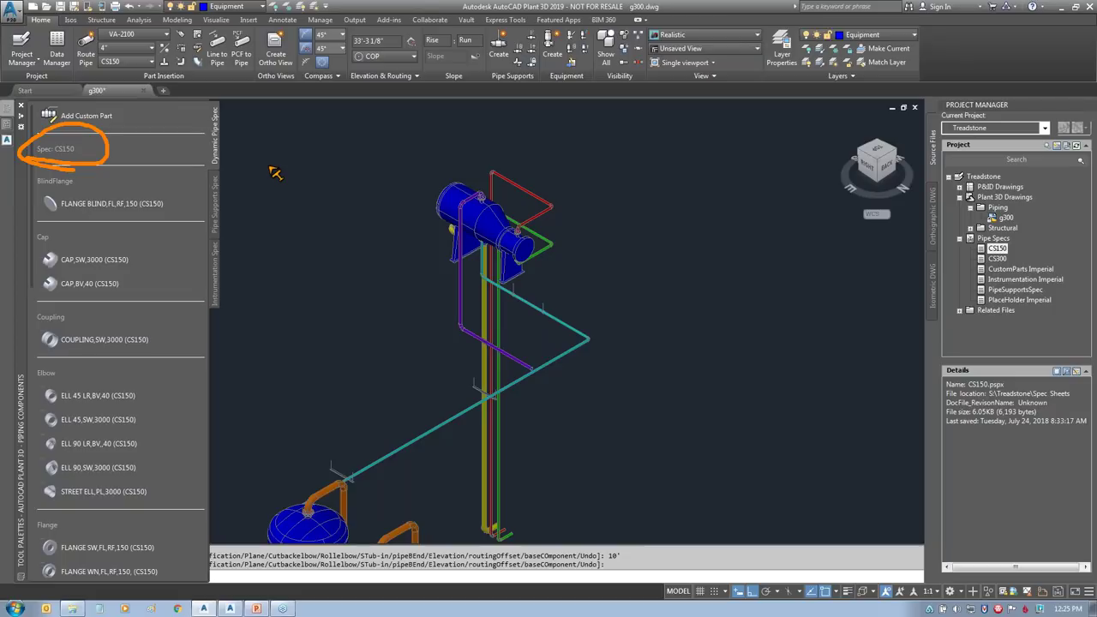
pyautogui.click(128, 62)
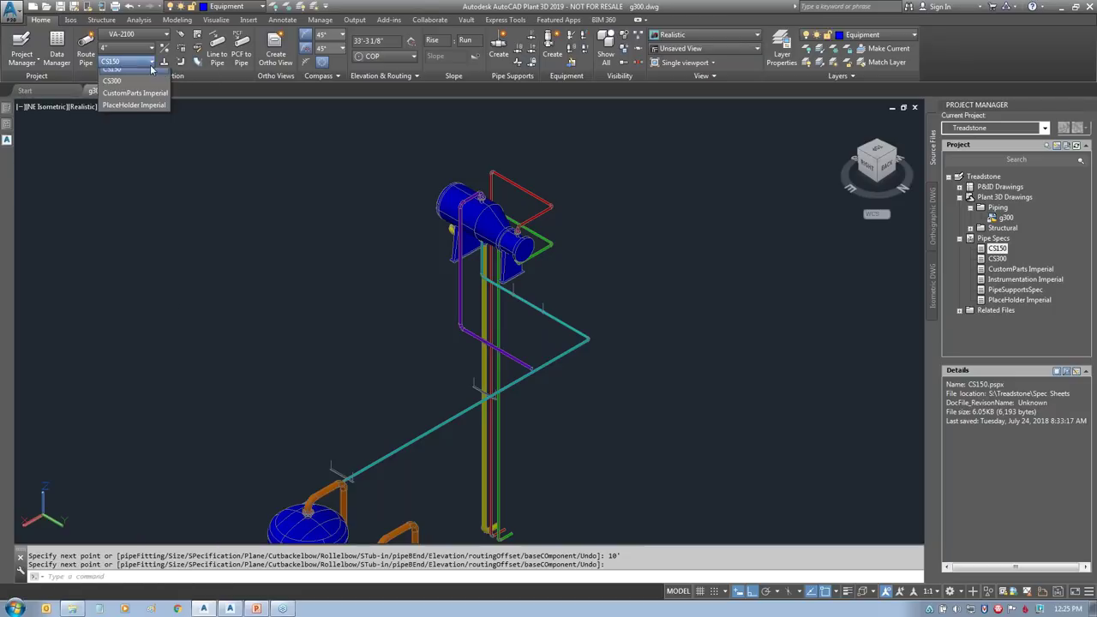
pyautogui.click(120, 86)
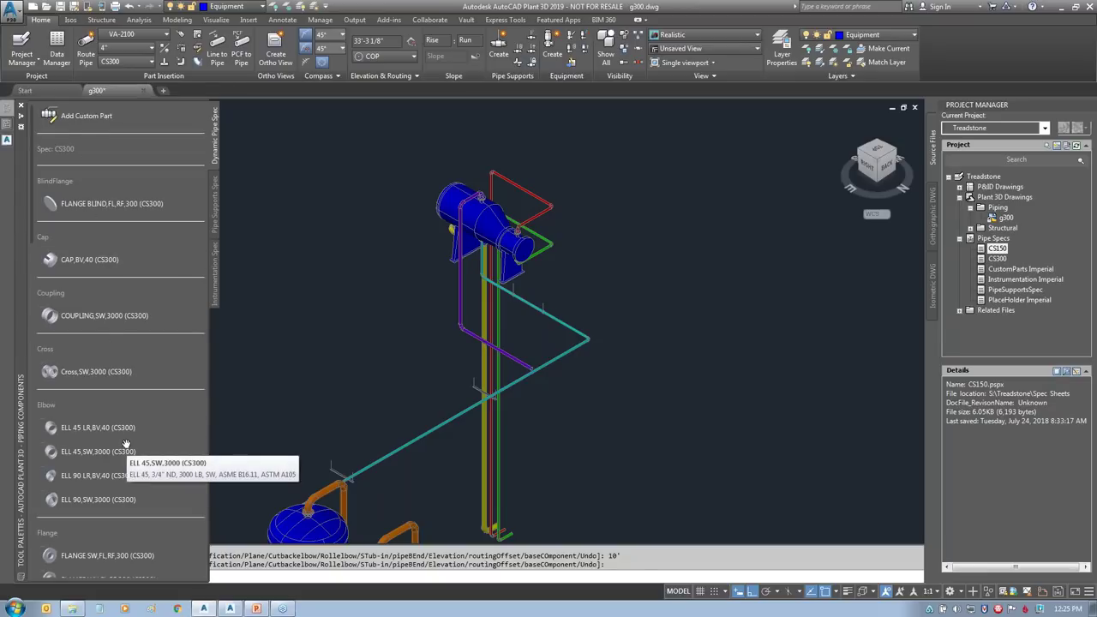
pyautogui.click(150, 65)
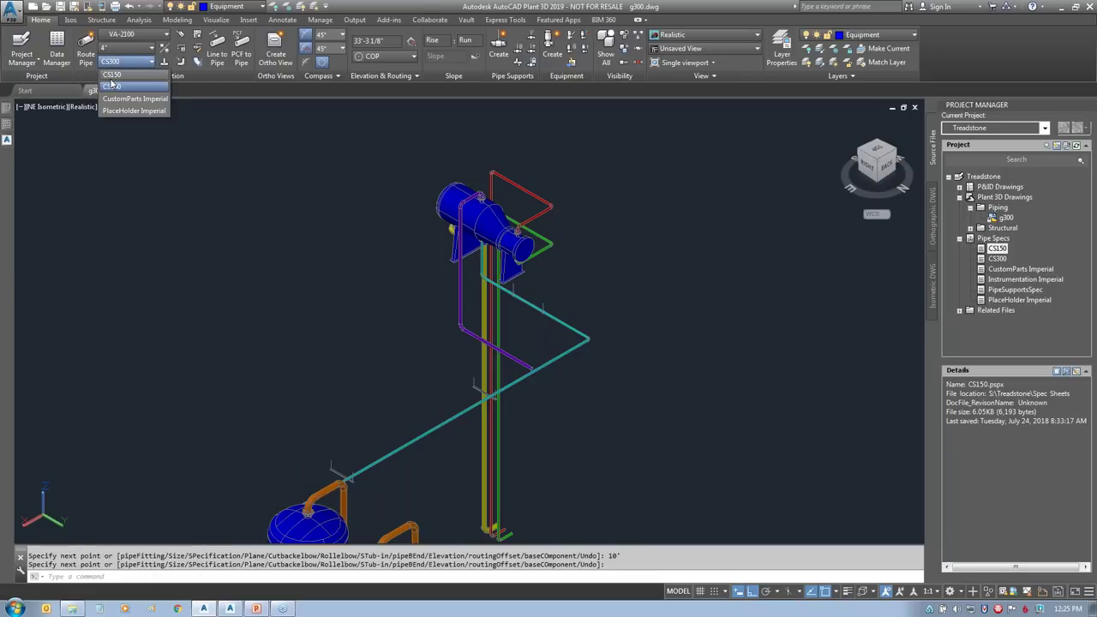
pyautogui.click(113, 83)
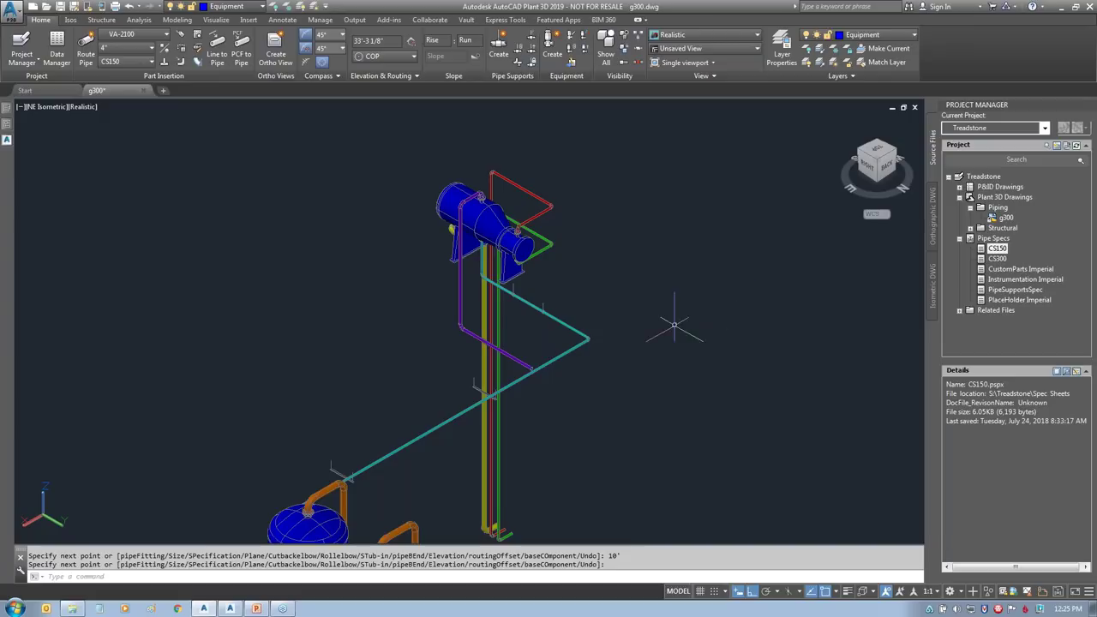
# Step: Cancel the active command and bring the vessels and racks into view
pyautogui.press('Escape')
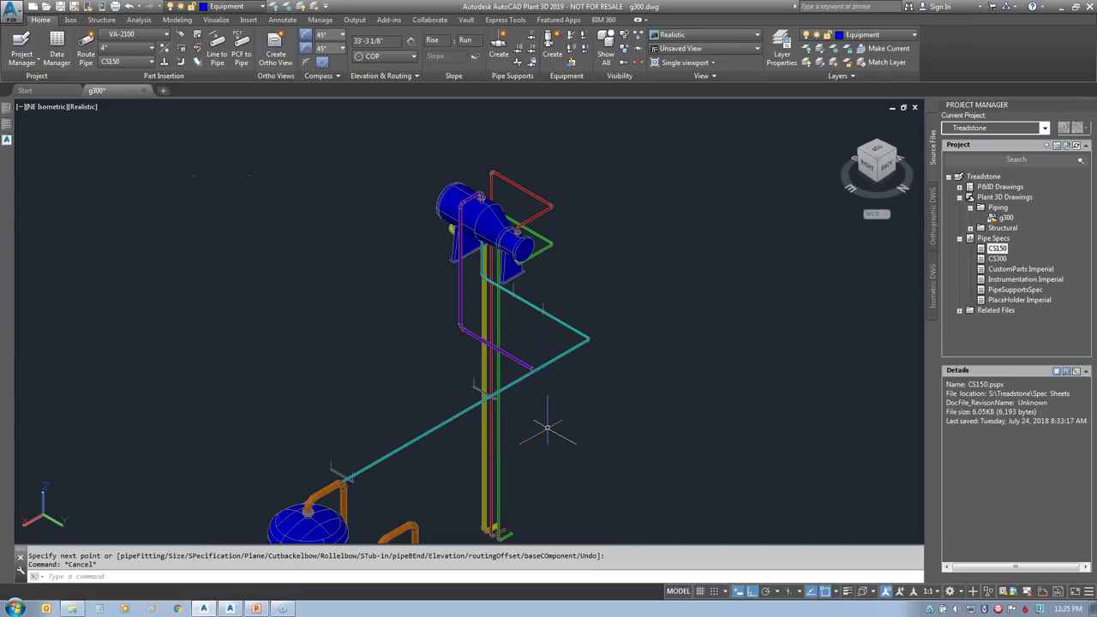
pyautogui.scroll(-2, 552, 407)
pyautogui.moveTo(558, 384); pyautogui.dragTo(568, 306, button='middle')
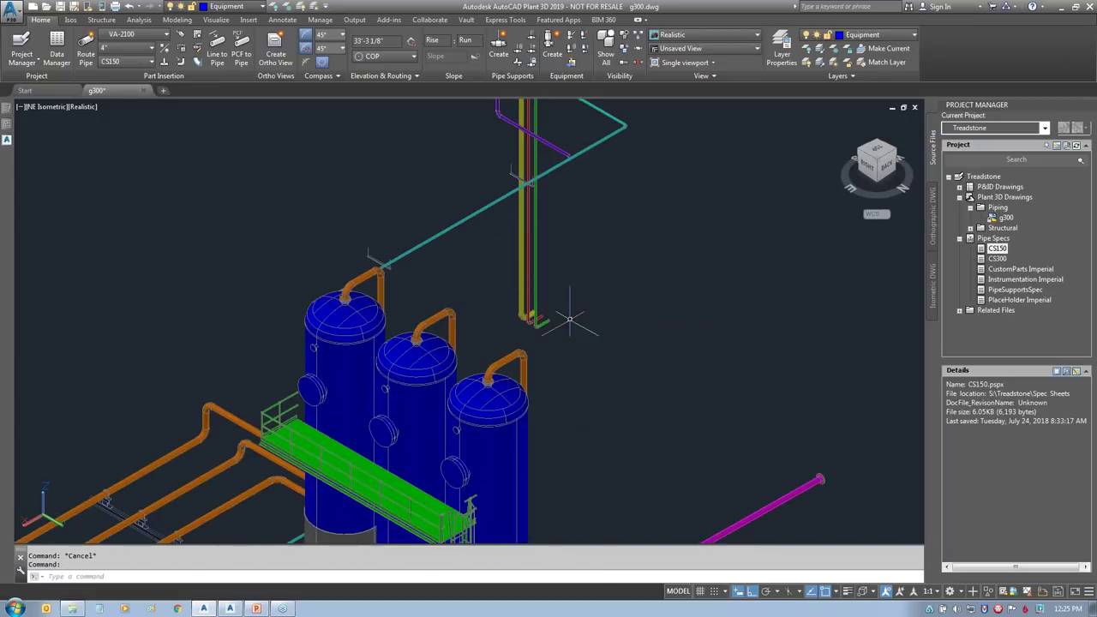
pyautogui.scroll(-2, 569, 306)
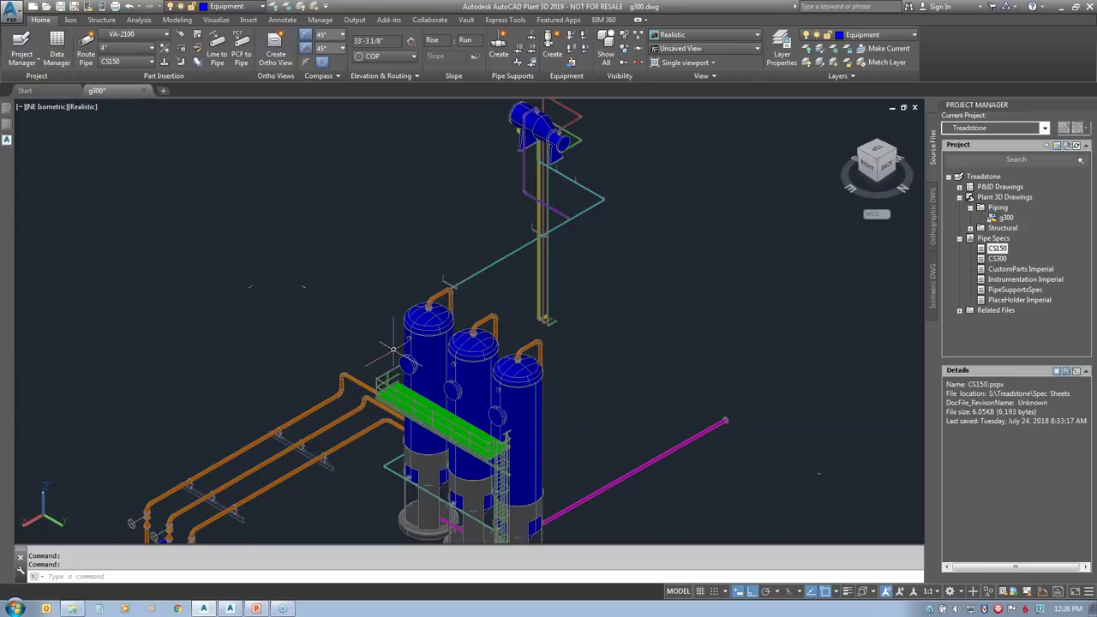
pyautogui.scroll(7, 387, 338)
# Step: Route a pipe from the tall vessel's upper nozzle: a 7' run then a 10' leg
pyautogui.click(86, 45)
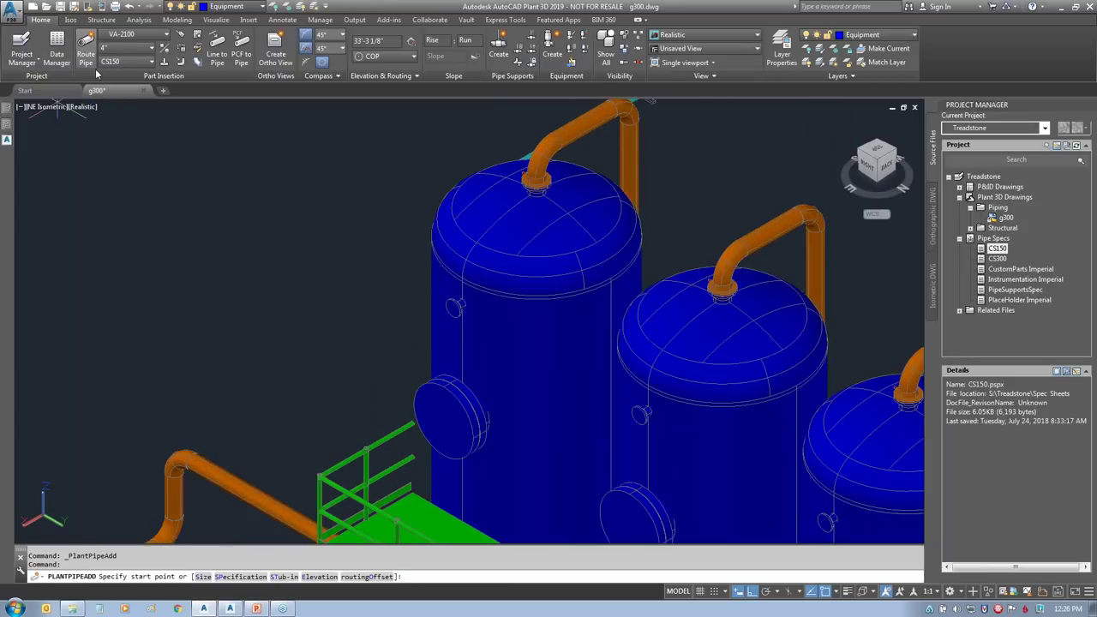
pyautogui.click(452, 307)
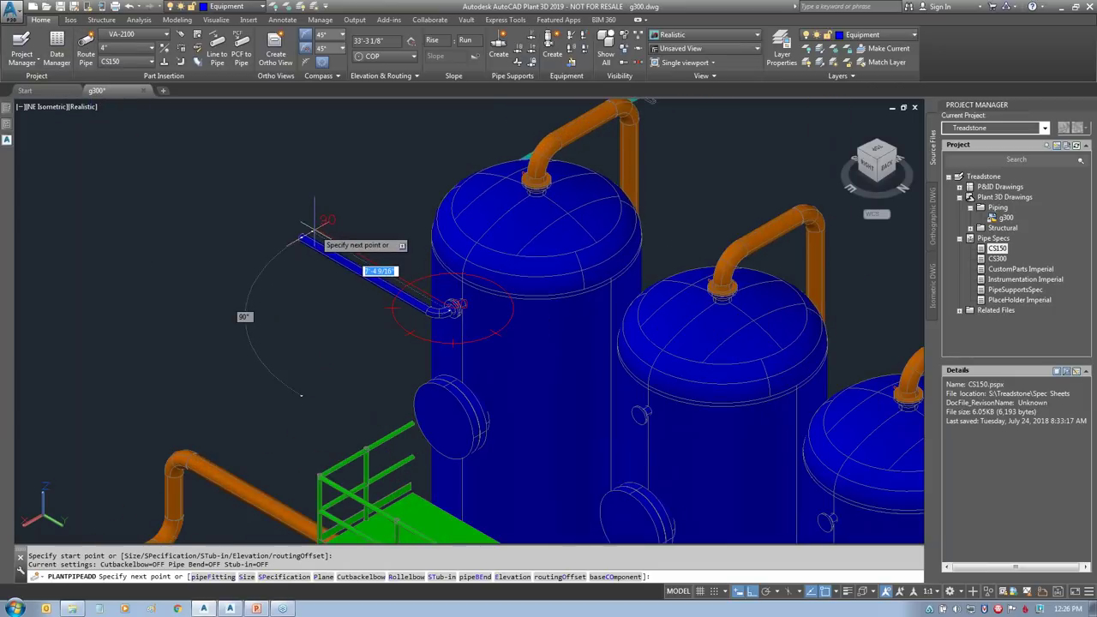
pyautogui.write('7')
pyautogui.press('Return')
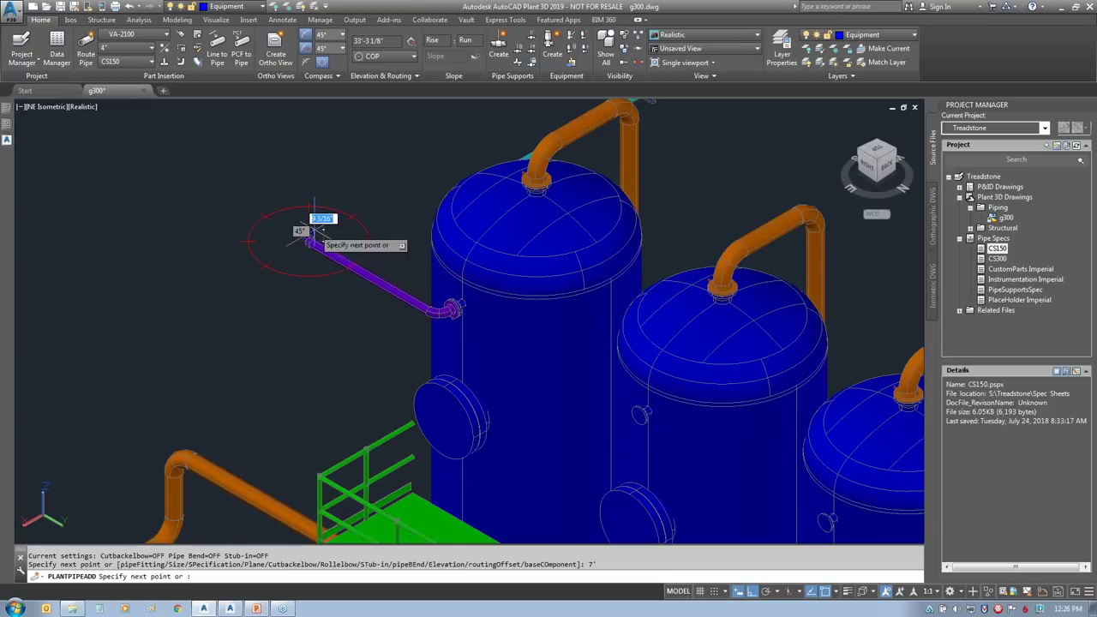
pyautogui.write('10')
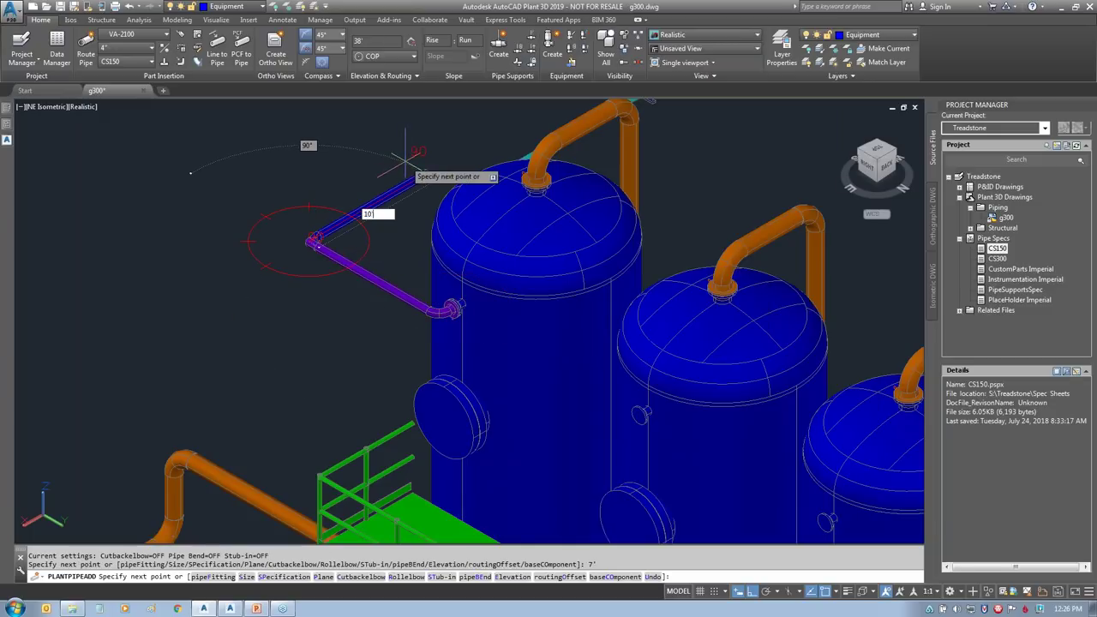
pyautogui.press('Return')
pyautogui.scroll(-3, 399, 167)
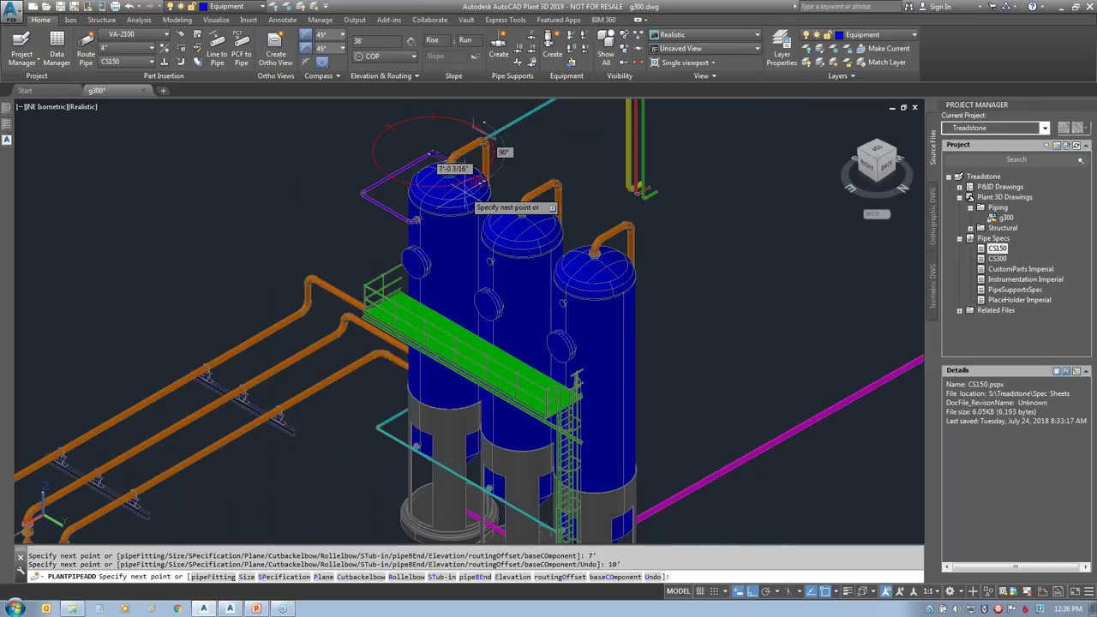
pyautogui.press('Escape')
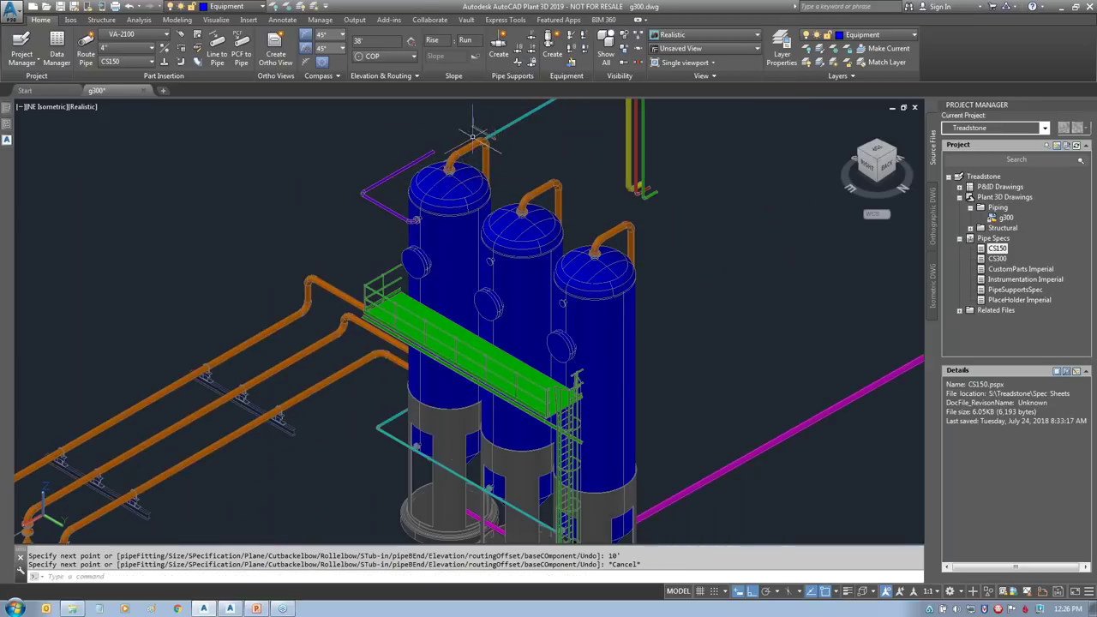
pyautogui.scroll(3, 466, 140)
pyautogui.moveTo(547, 179); pyautogui.dragTo(548, 238, button='middle')
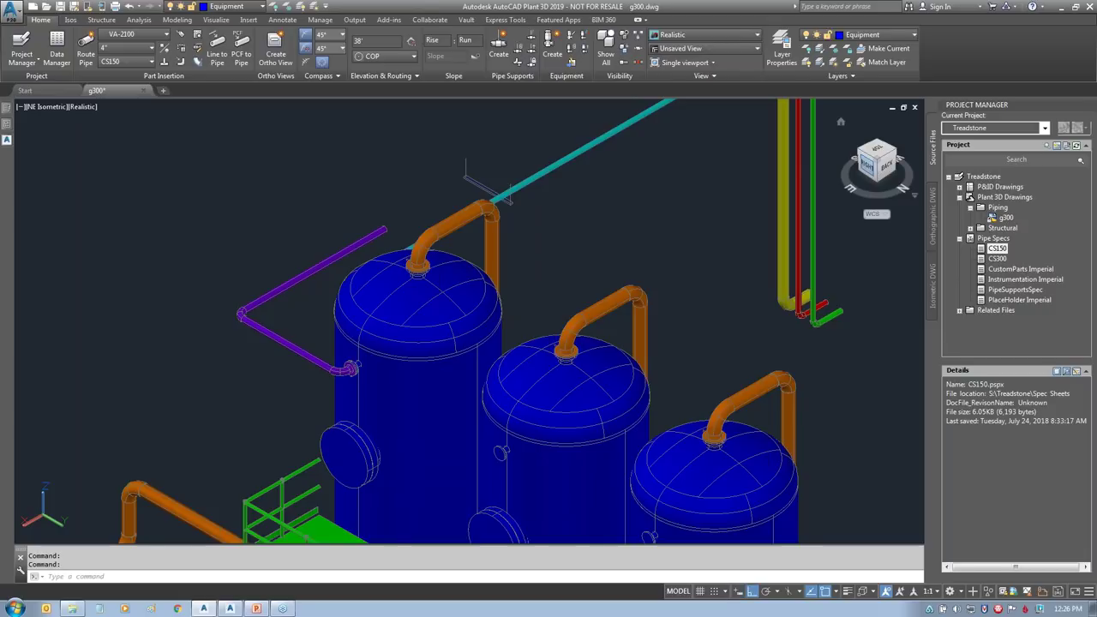
# Step: In Right view, move the lower purple pipe's centreline elevation to 38'
pyautogui.click(867, 174)
pyautogui.scroll(8, 445, 291)
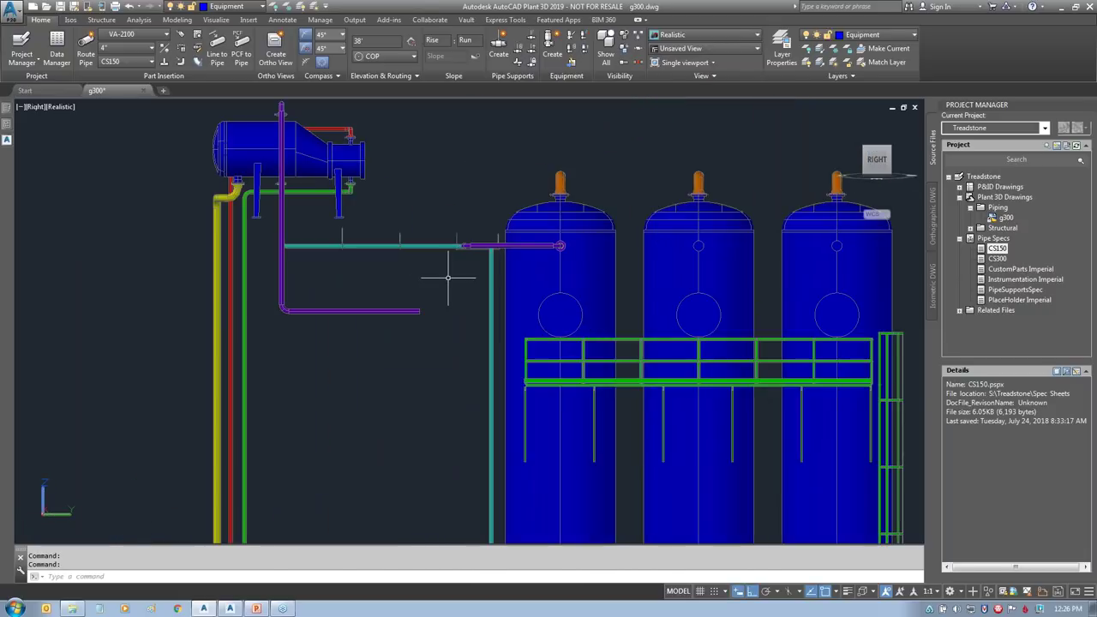
pyautogui.scroll(2, 447, 277)
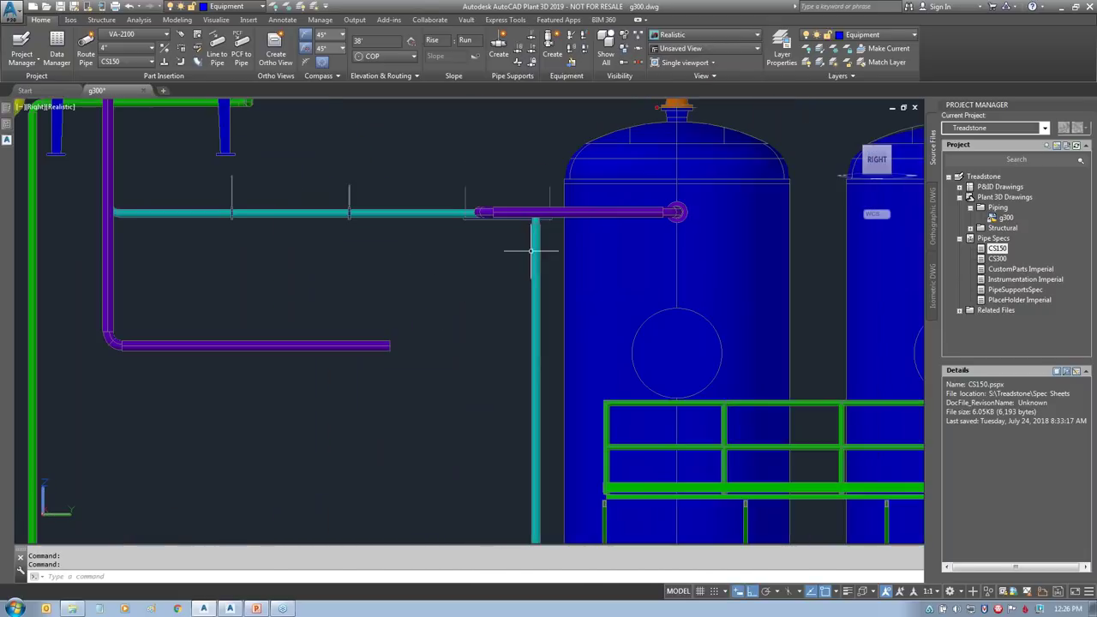
pyautogui.click(596, 211)
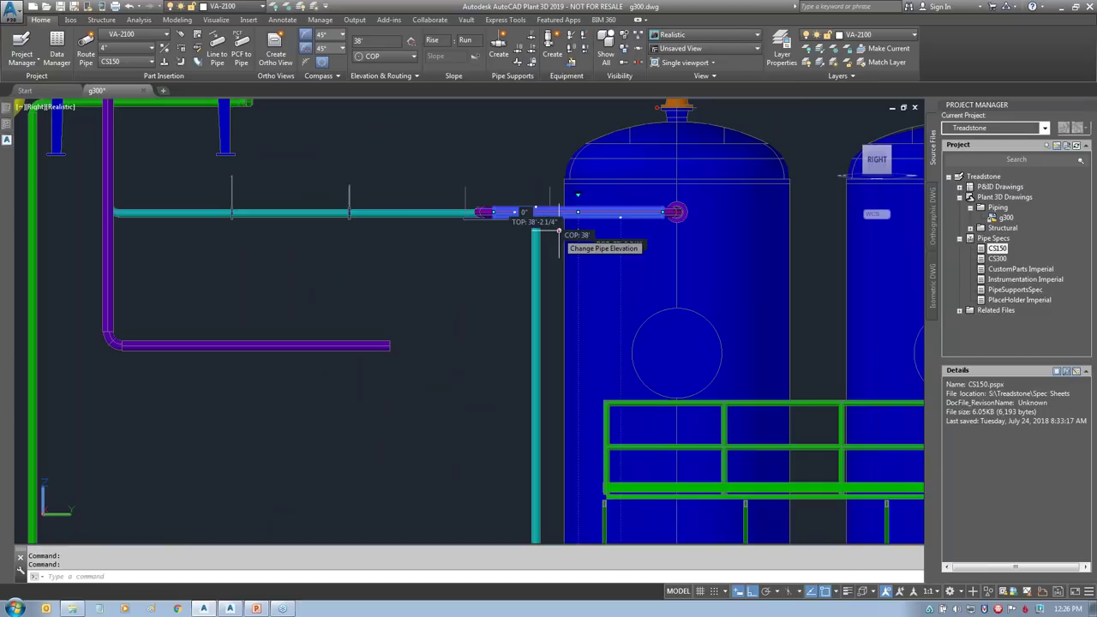
pyautogui.press('Escape')
pyautogui.click(311, 347)
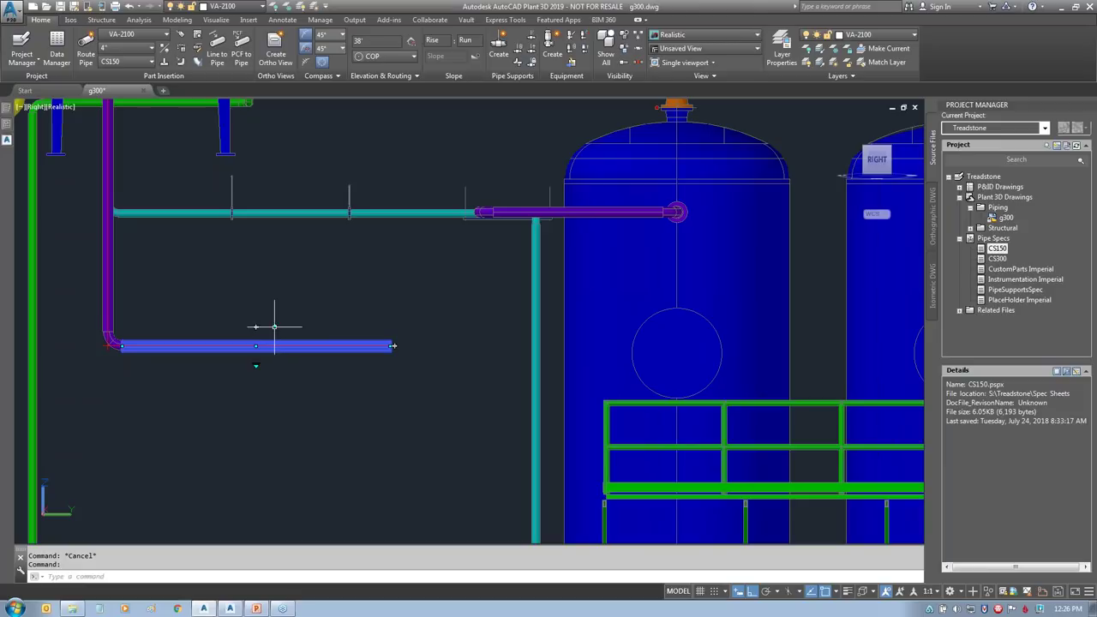
pyautogui.click(274, 325)
pyautogui.press('Tab')
pyautogui.press('Tab')
pyautogui.press('Tab')
pyautogui.press('Tab')
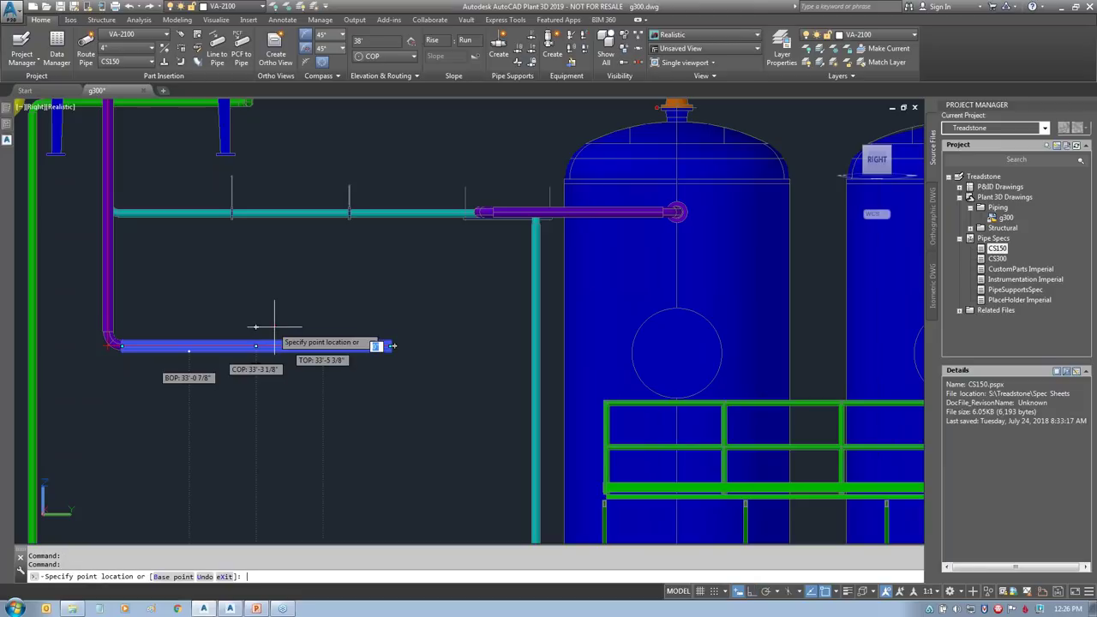
pyautogui.write('38')
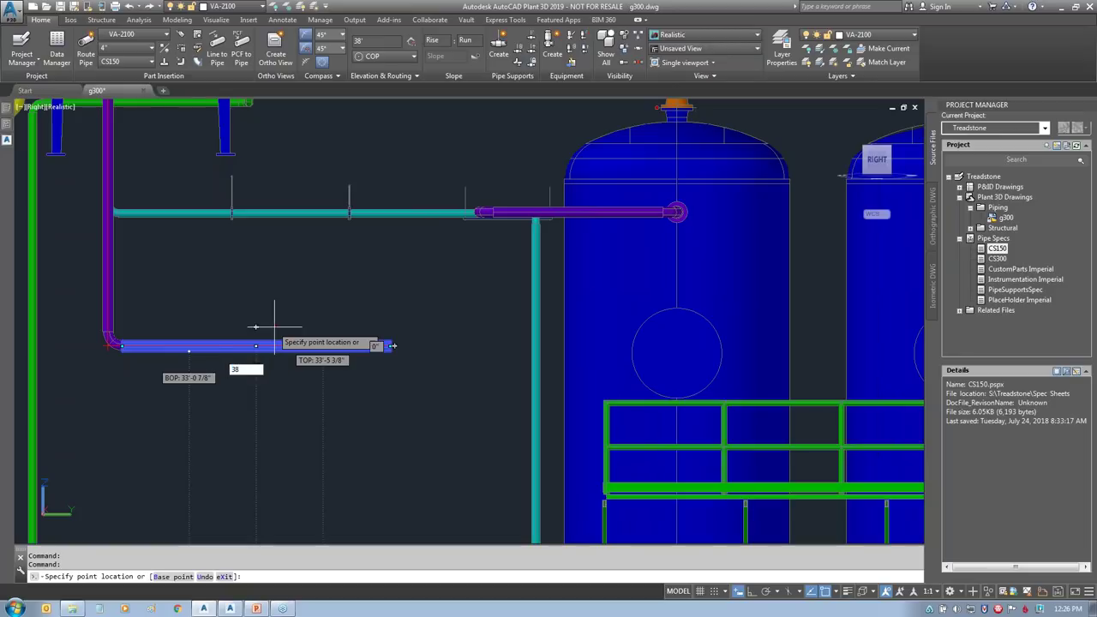
pyautogui.press('Return')
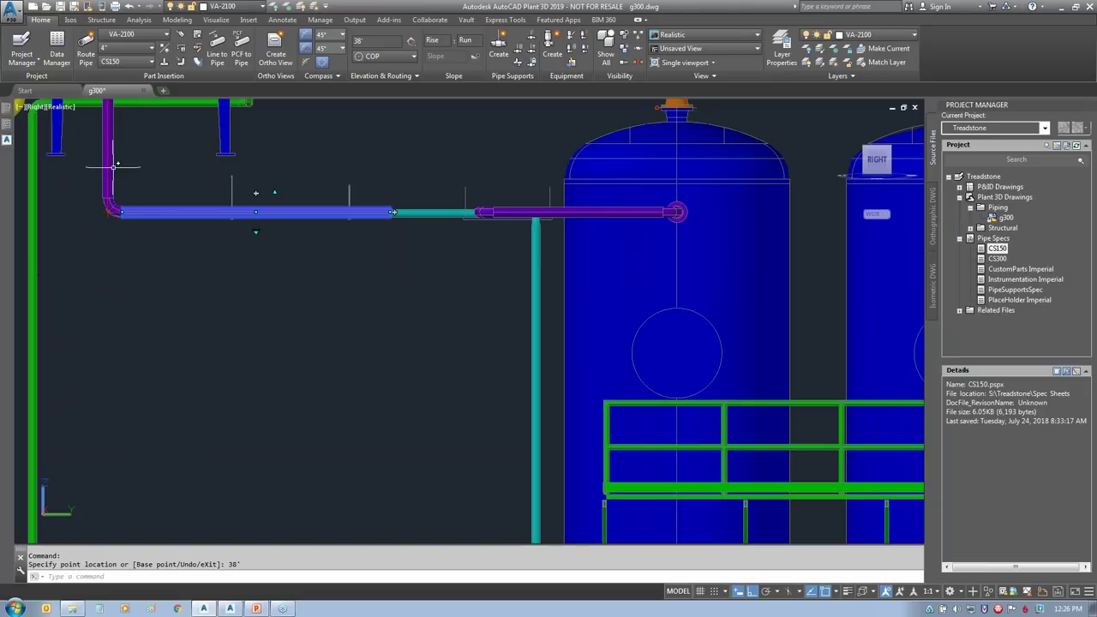
pyautogui.press('Escape')
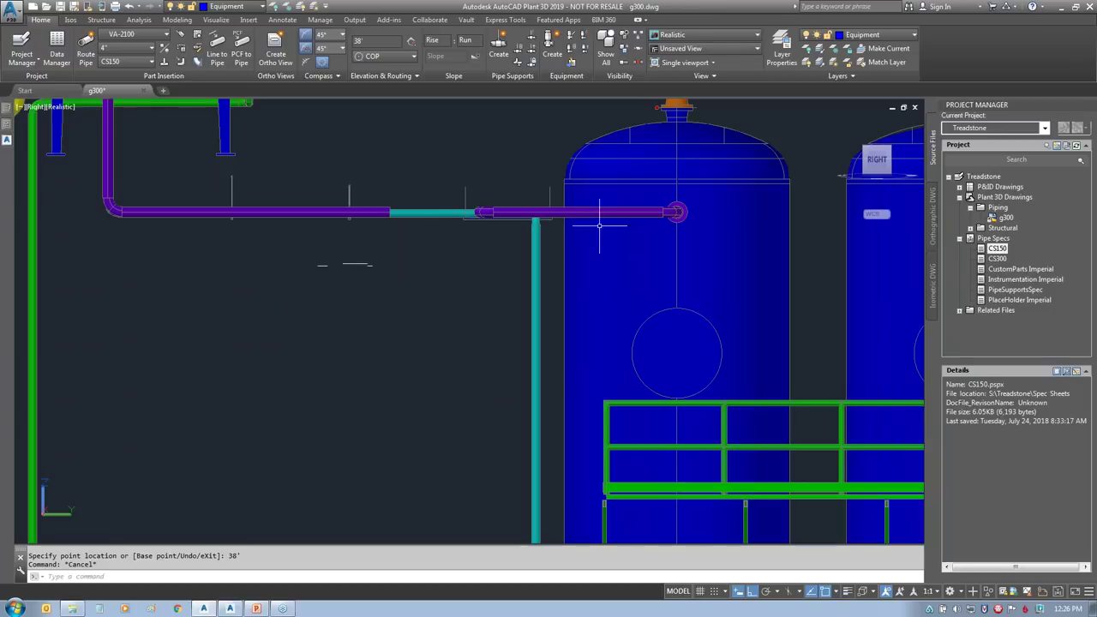
# Step: Auto-route and accept a connection from the left vessel's purple pipe end to the upper purple pipe
pyautogui.click(840, 123)
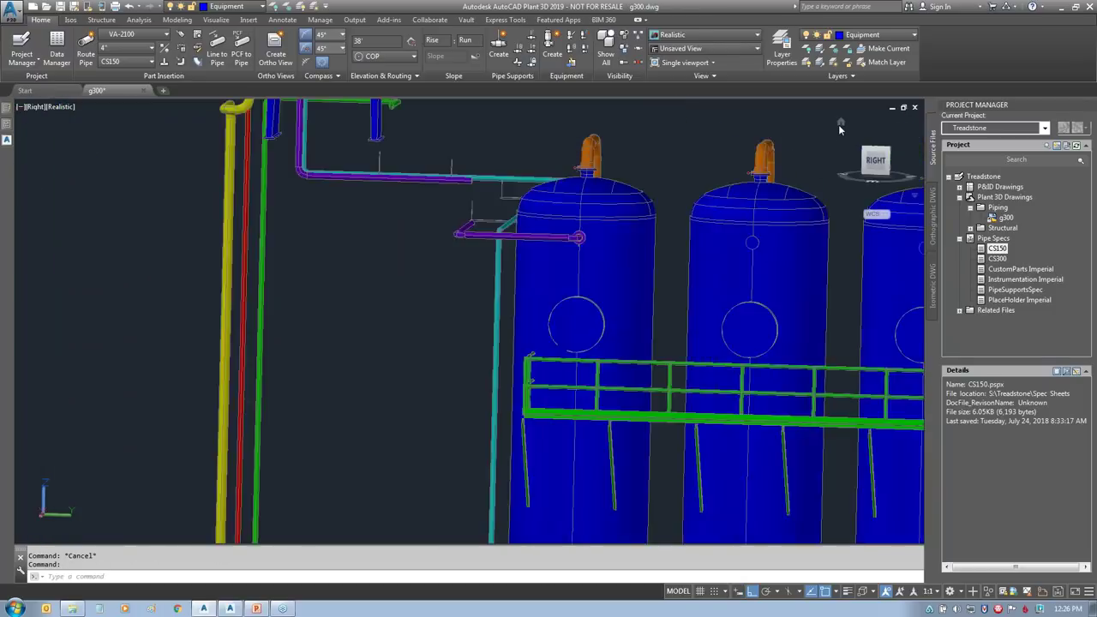
pyautogui.moveTo(562, 195); pyautogui.dragTo(506, 351, button='middle')
pyautogui.click(260, 422)
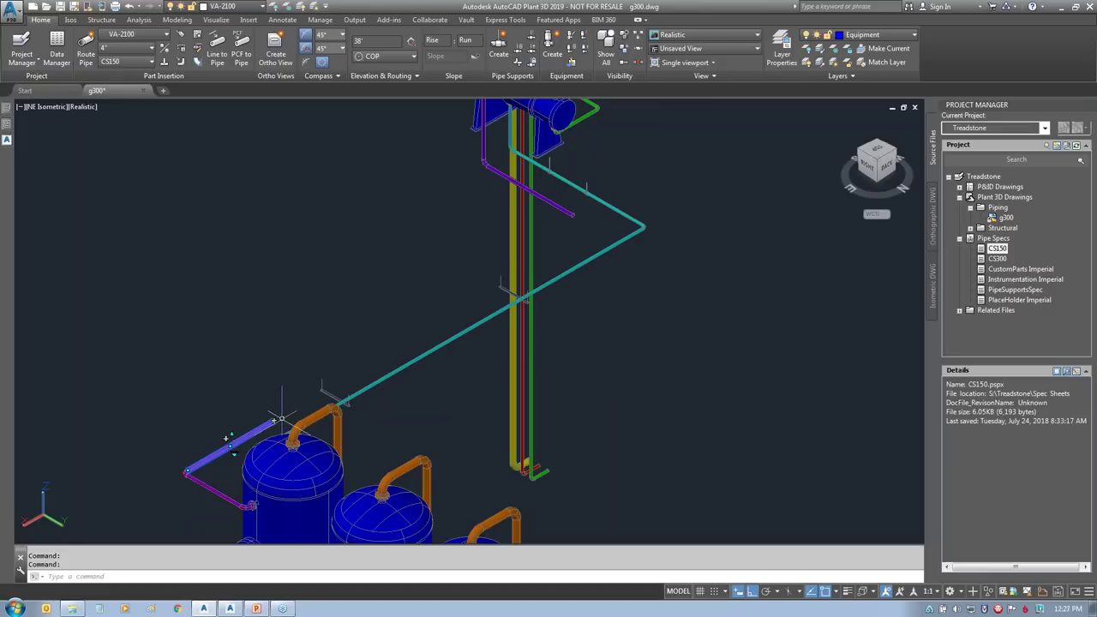
pyautogui.click(271, 421)
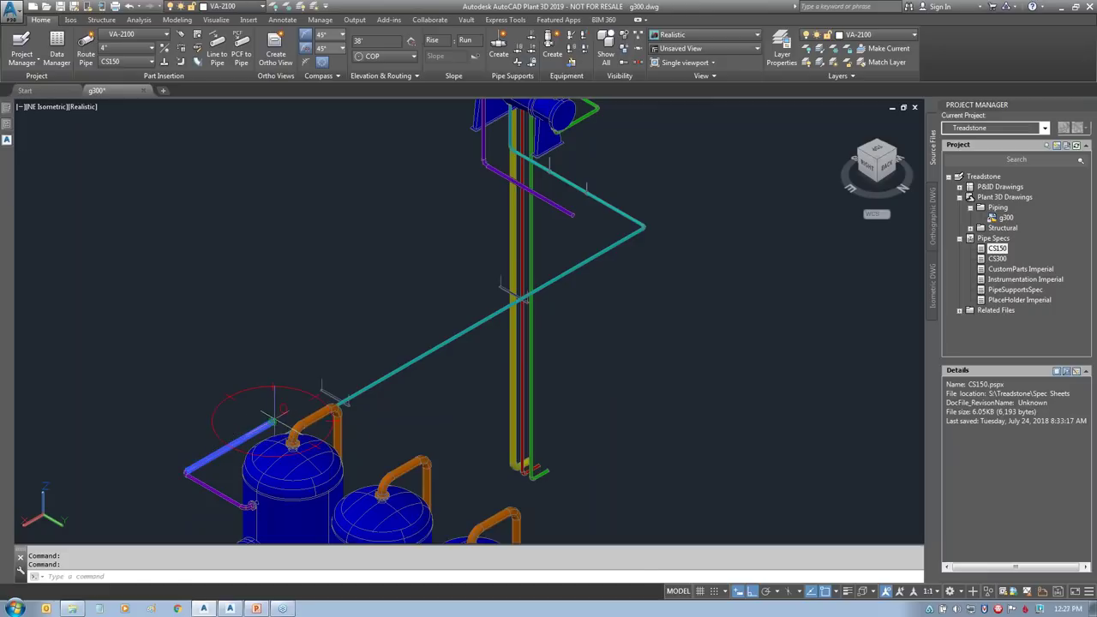
pyautogui.click(573, 209)
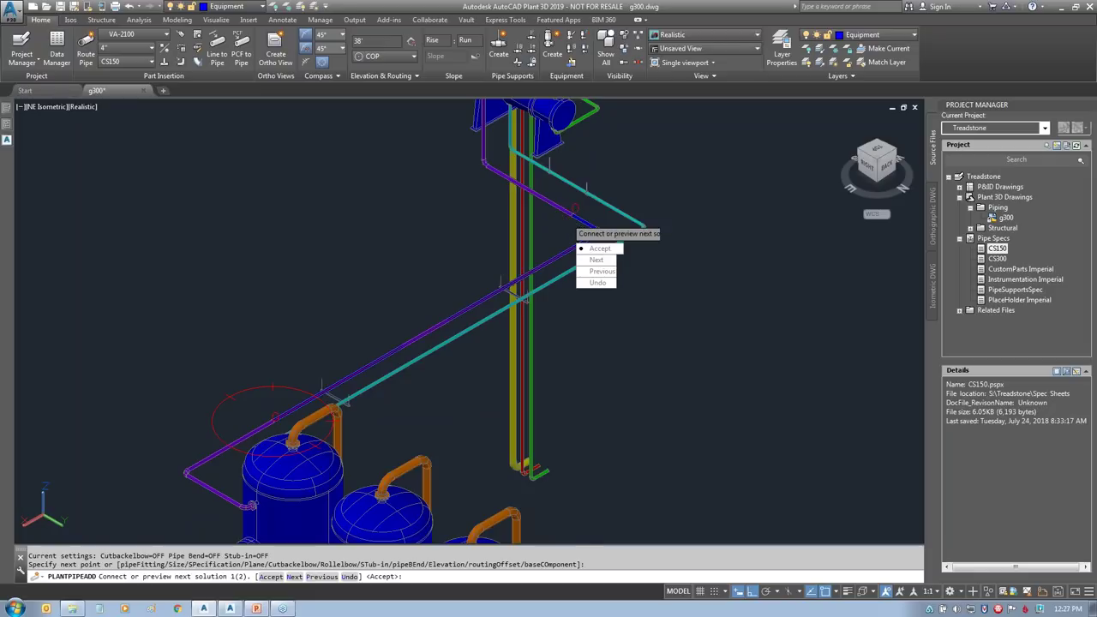
pyautogui.click(599, 249)
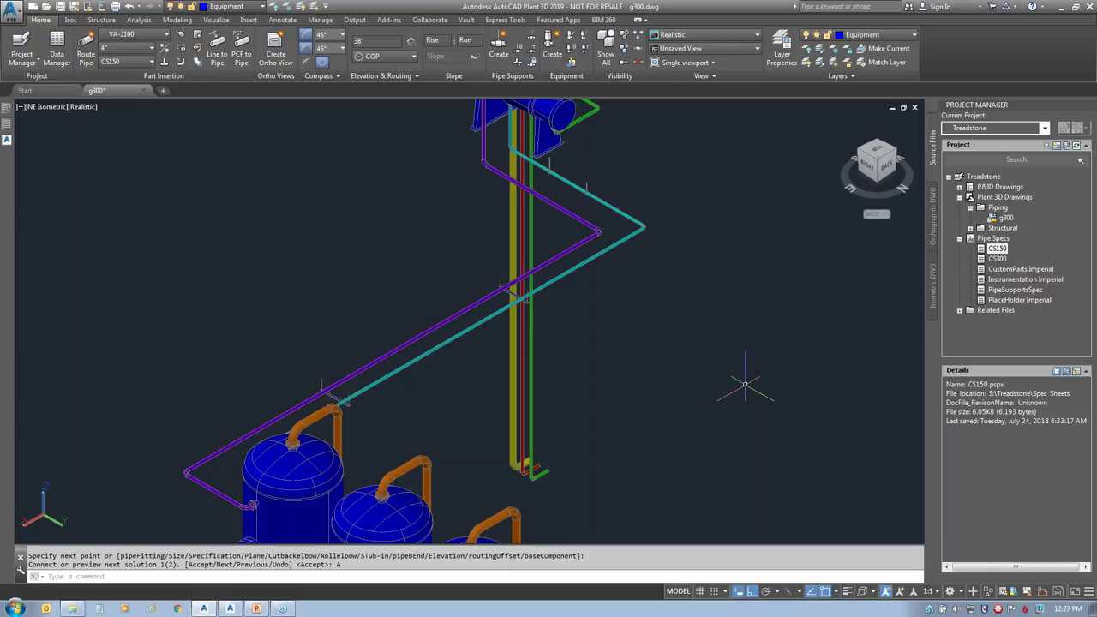
pyautogui.moveTo(574, 441); pyautogui.dragTo(675, 247, button='middle')
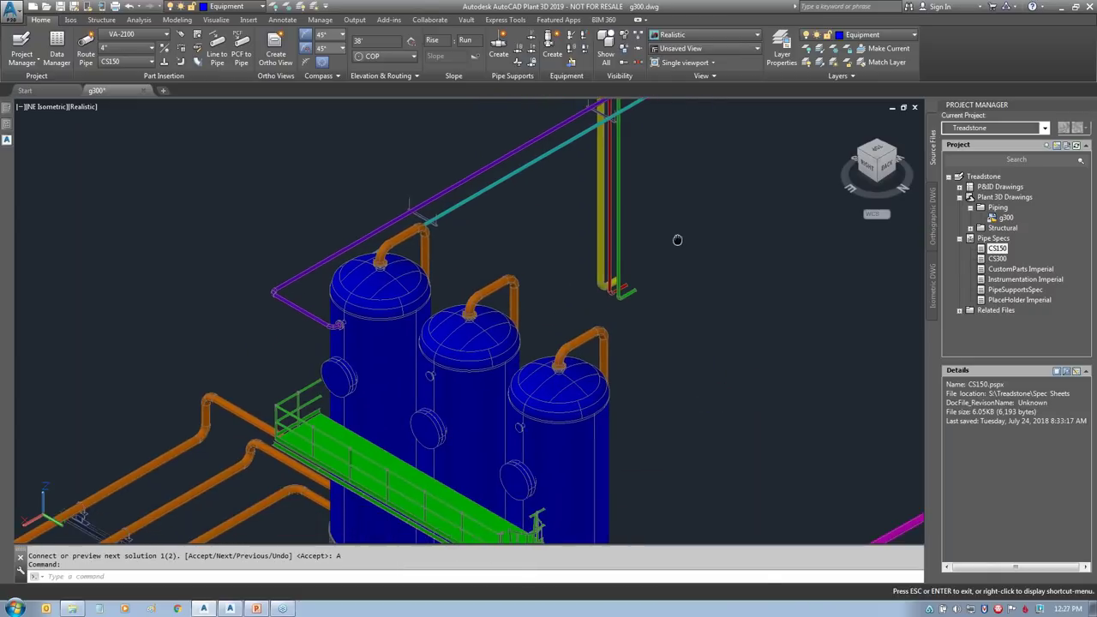
# Step: Continue the purple line from the valve with a new leg ending in an elbow
pyautogui.scroll(2, 313, 377)
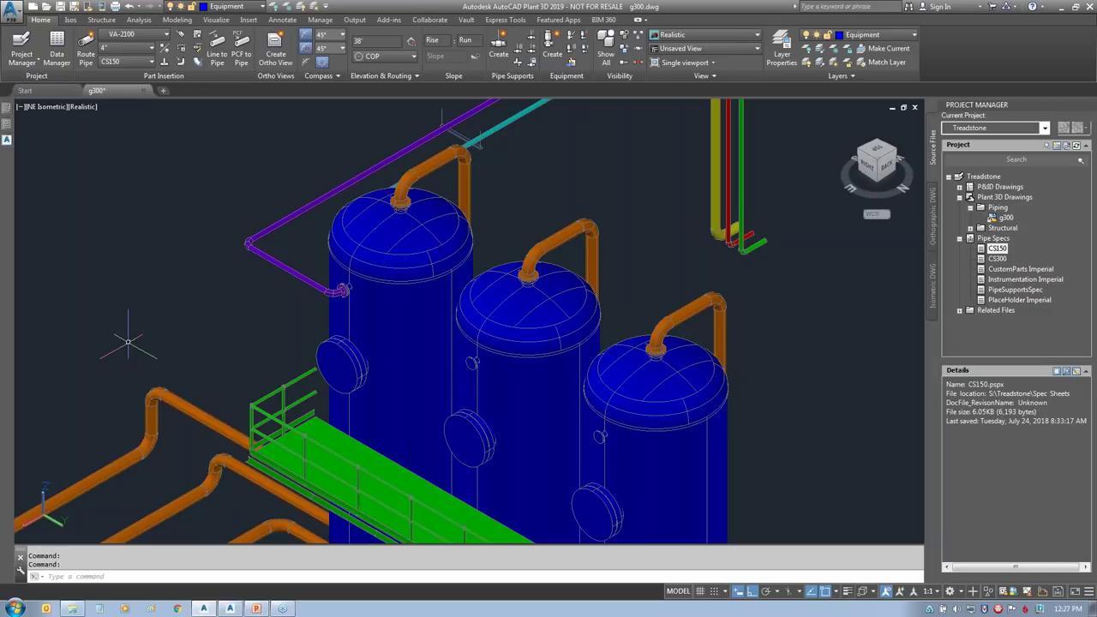
pyautogui.click(337, 290)
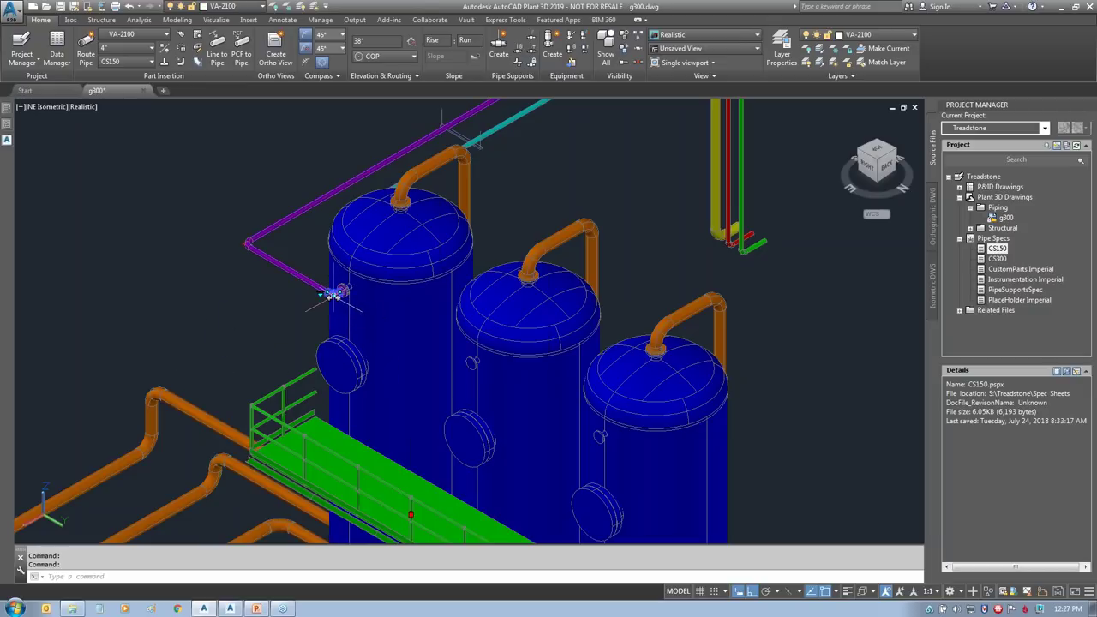
pyautogui.click(331, 296)
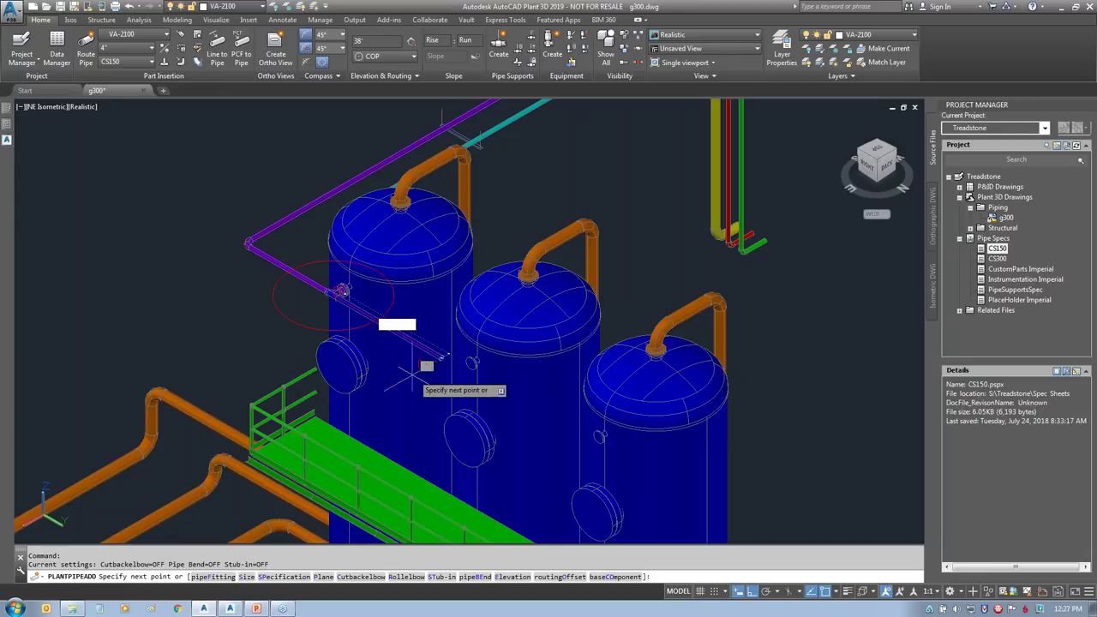
pyautogui.click(470, 366)
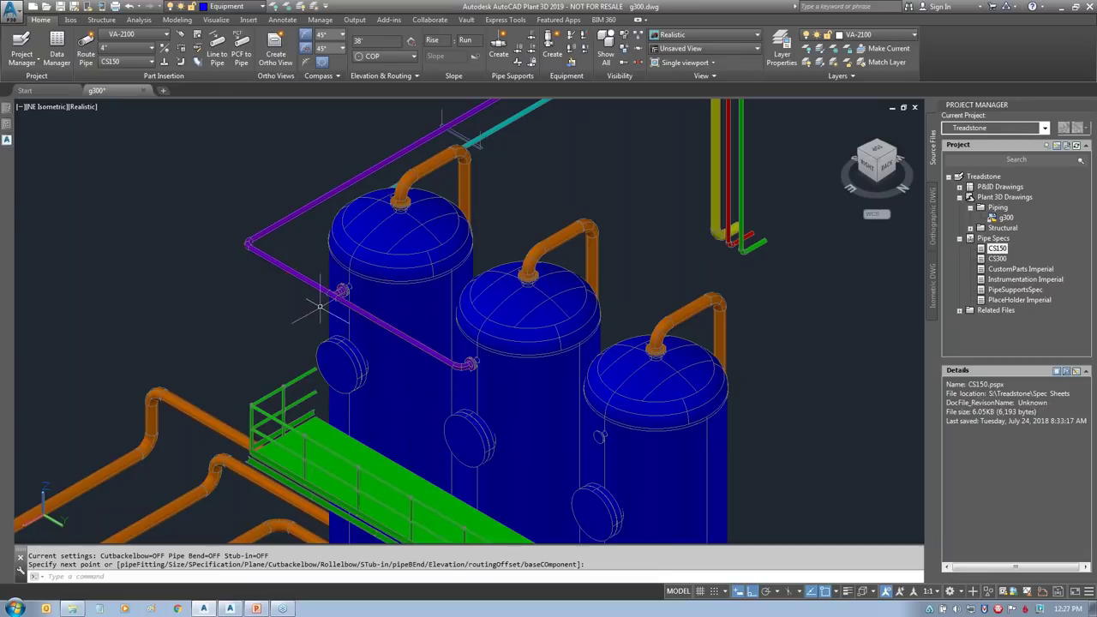
pyautogui.scroll(3, 333, 291)
pyautogui.press('Escape')
pyautogui.moveTo(506, 392); pyautogui.dragTo(336, 268, button='middle')
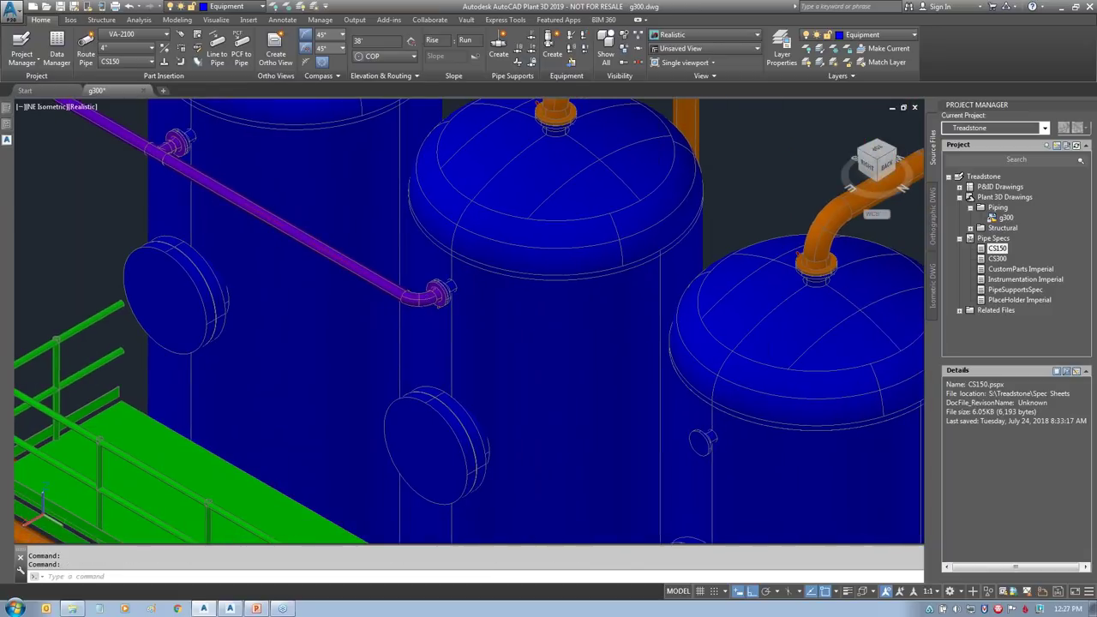
# Step: Route pipe from the new elbow to the third vessel's nozzle, then zoom to extents
pyautogui.click(424, 301)
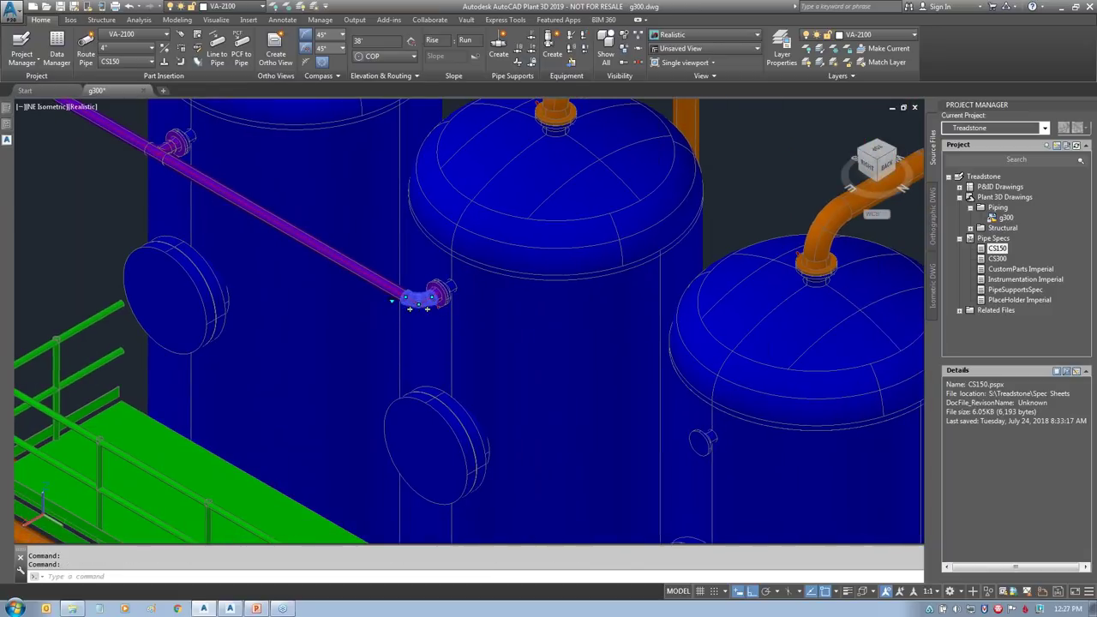
pyautogui.click(426, 308)
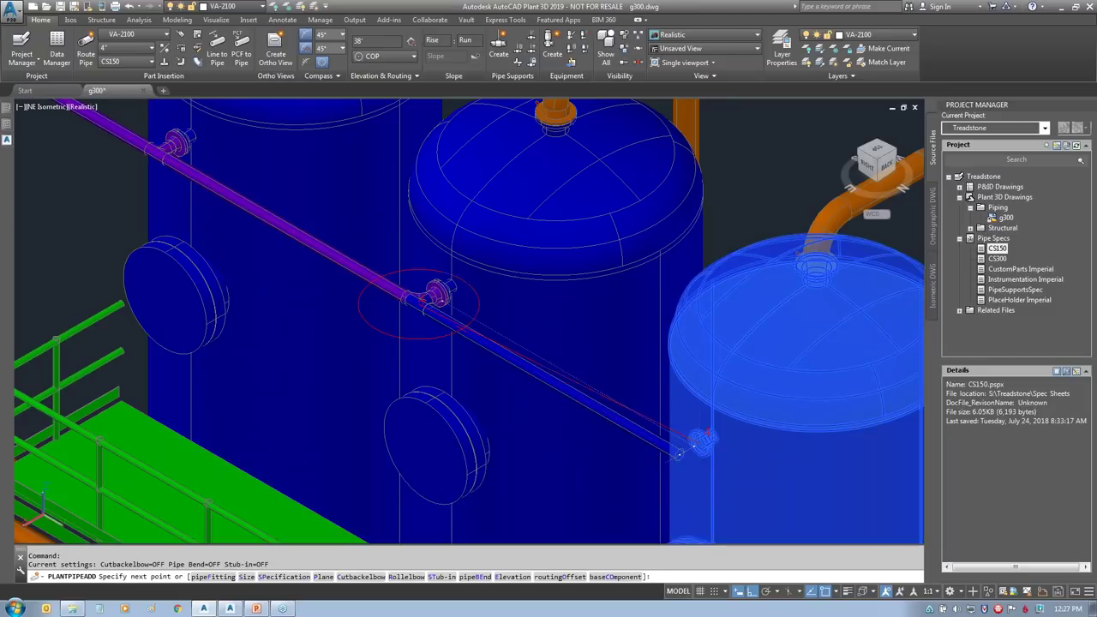
pyautogui.click(676, 453)
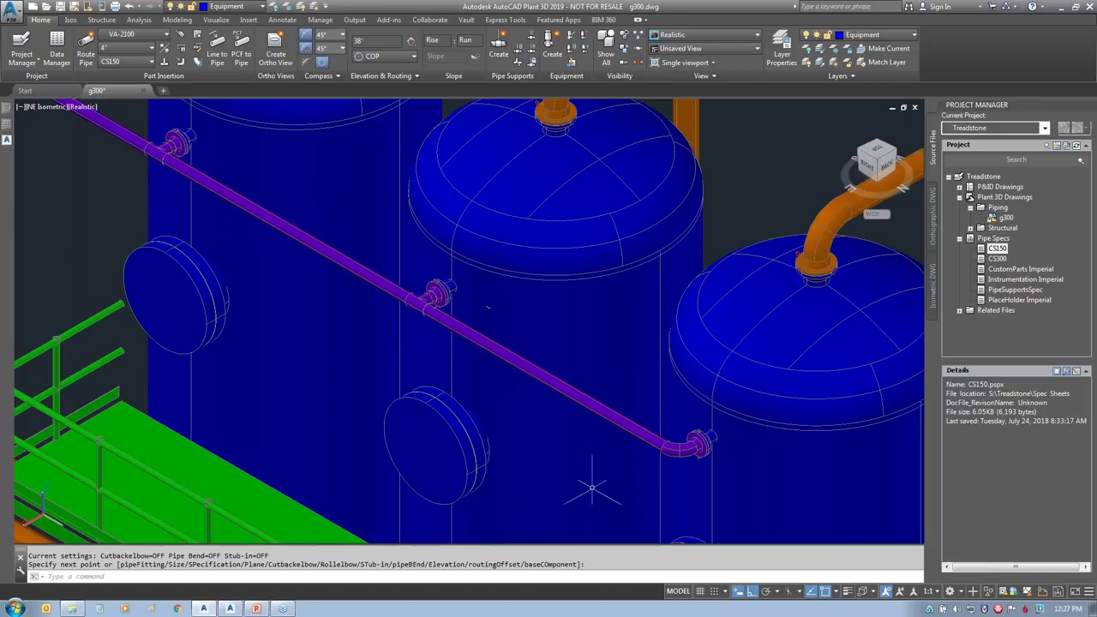
pyautogui.scroll(-5, 591, 488)
pyautogui.press('Escape')
pyautogui.press('Escape')
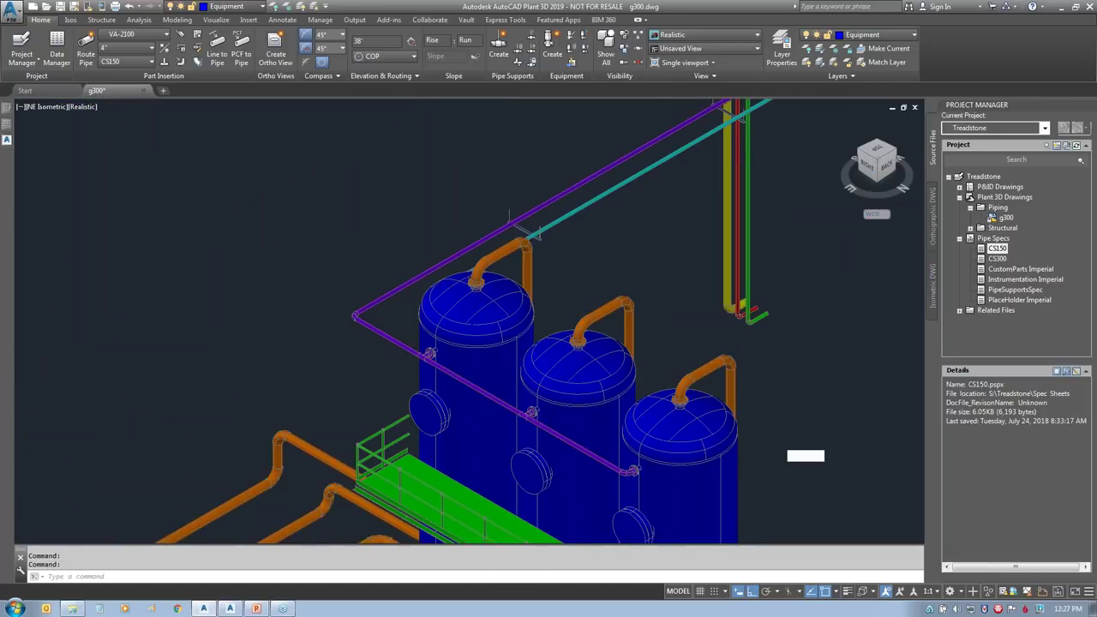
pyautogui.middleClick(778, 441)
pyautogui.middleClick(778, 441)
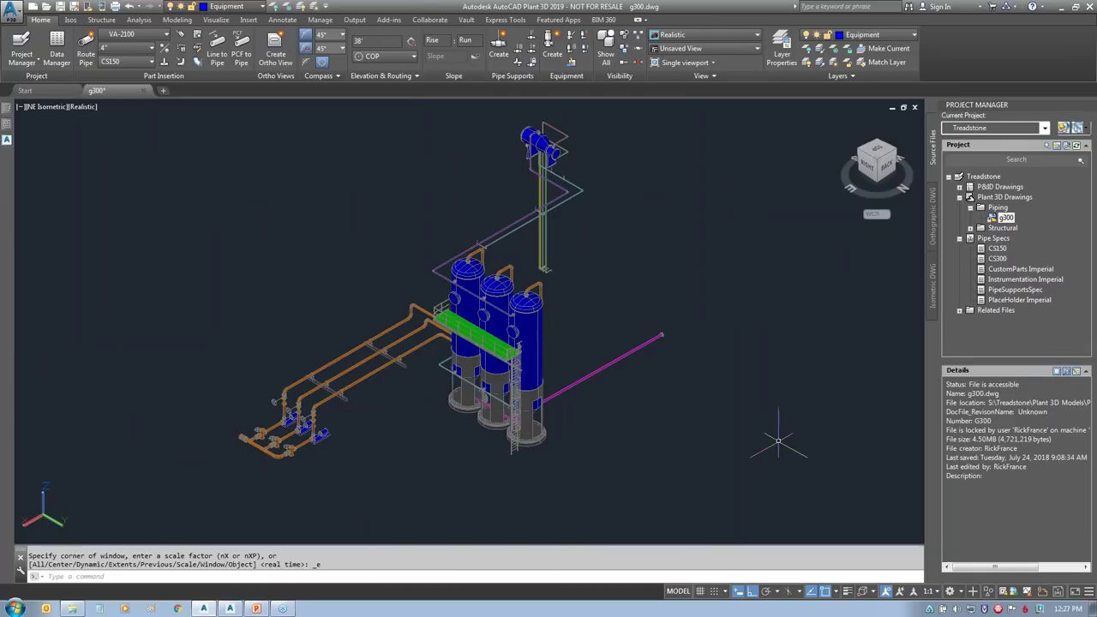
# Step: Switch to the NW isometric view, zoom on the pipe ends, and expand Piping Components
pyautogui.click(898, 157)
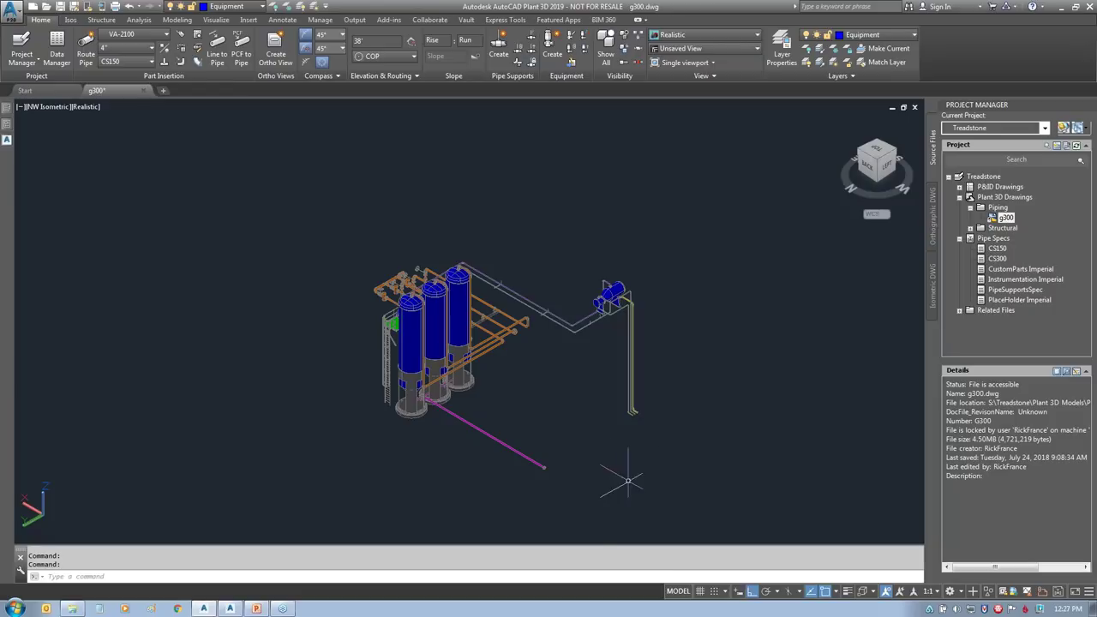
pyautogui.scroll(10, 583, 371)
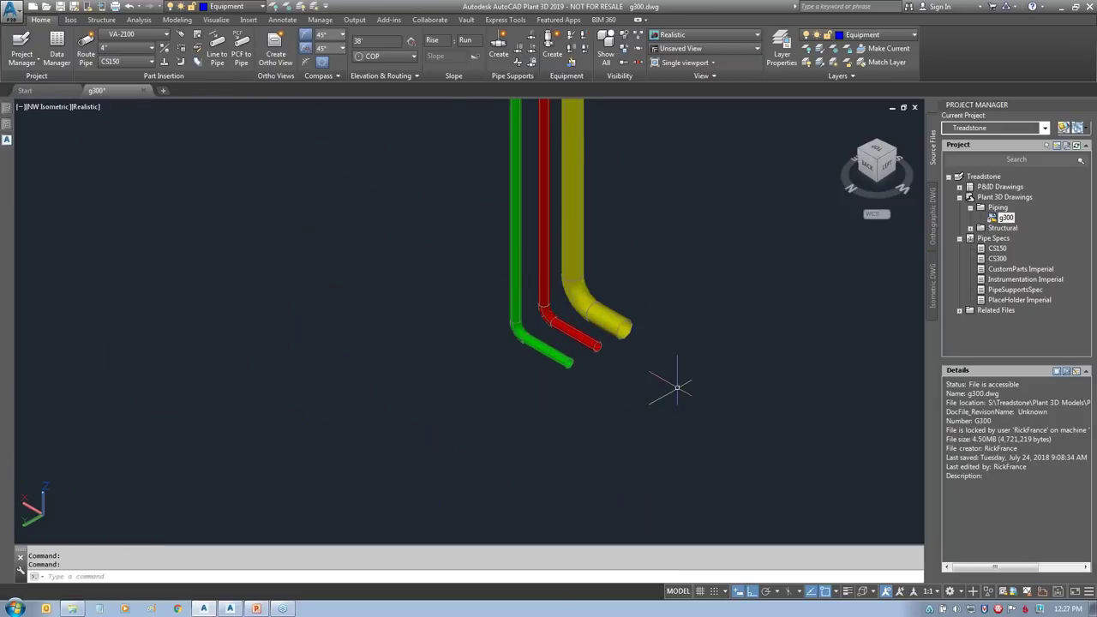
pyautogui.scroll(3, 677, 387)
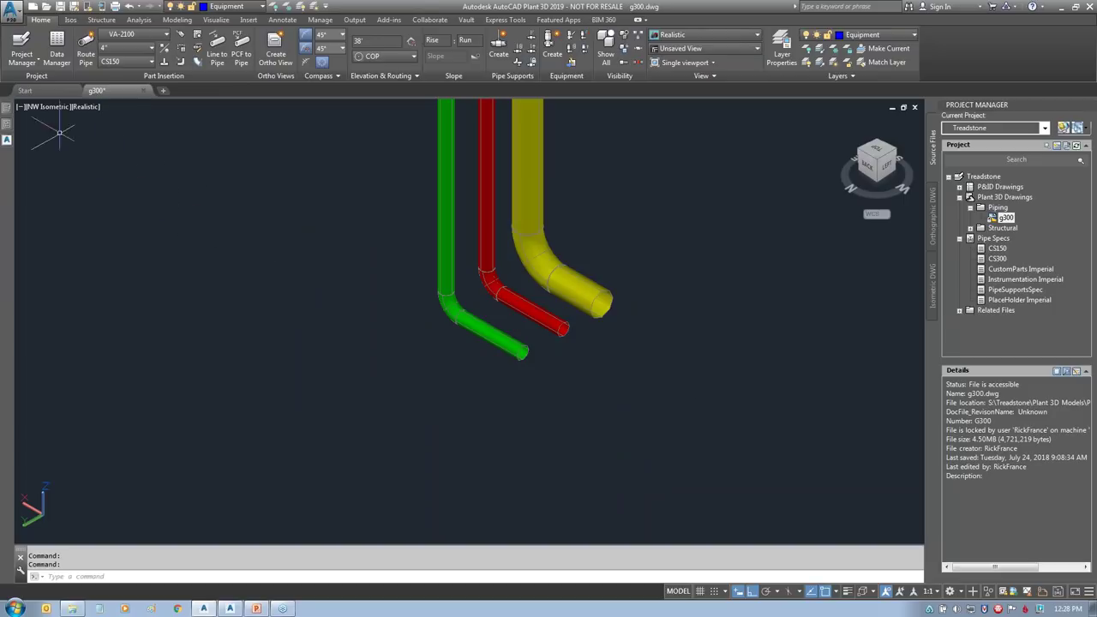
pyautogui.moveTo(9, 110)
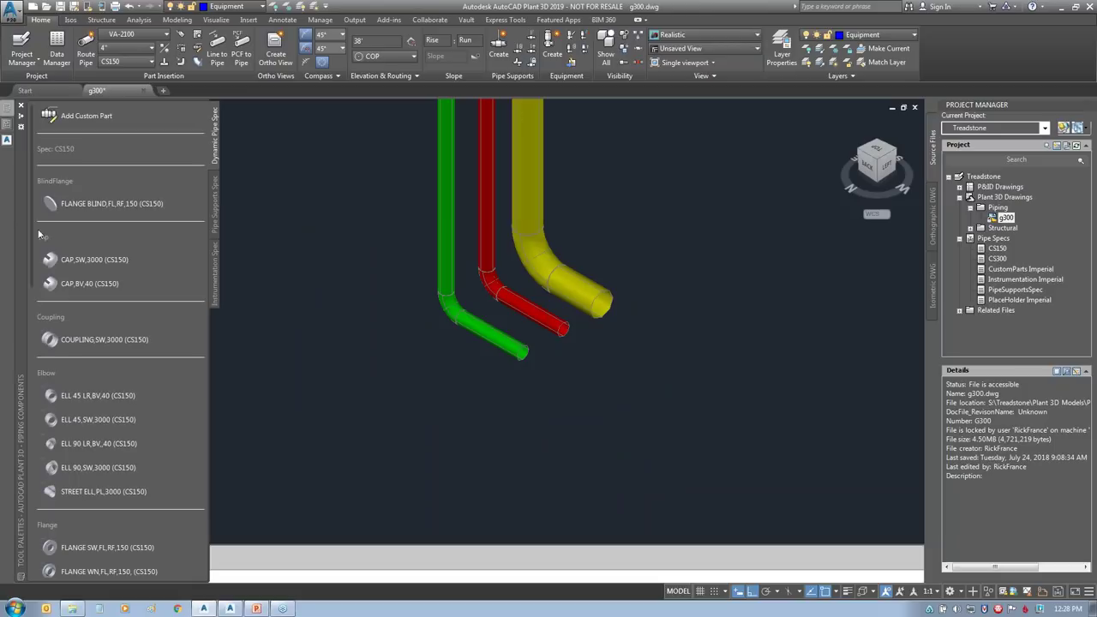
# Step: Insert FLANGE WN weld neck flanges on the yellow, red and green pipe ends at default rotation
pyautogui.moveTo(31, 257); pyautogui.dragTo(13, 521)
pyautogui.scroll(5, 88, 203)
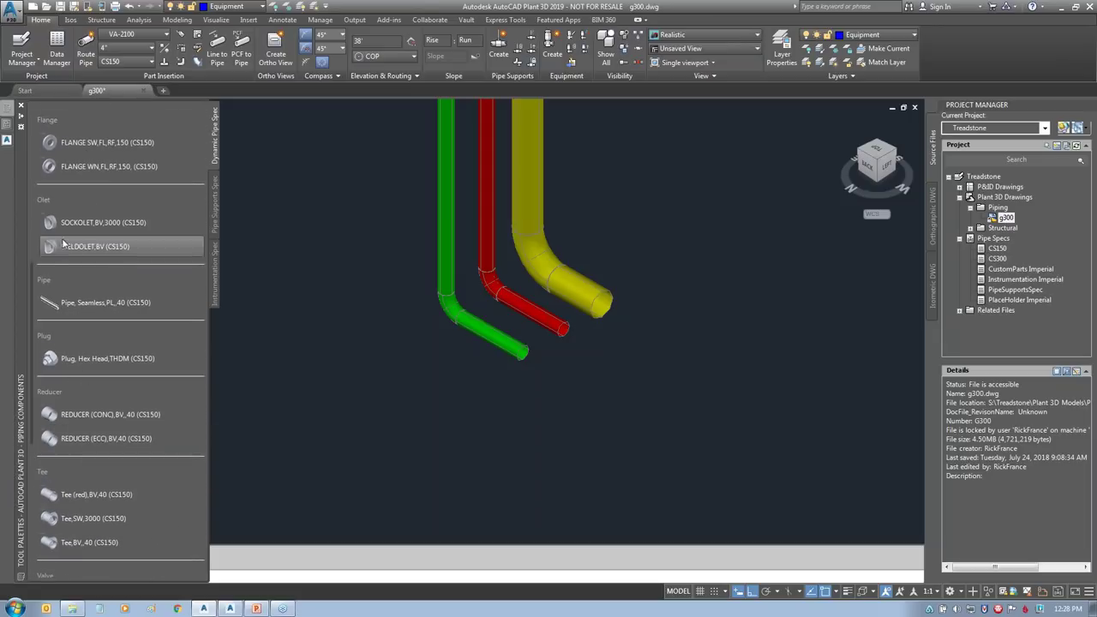
pyautogui.click(84, 174)
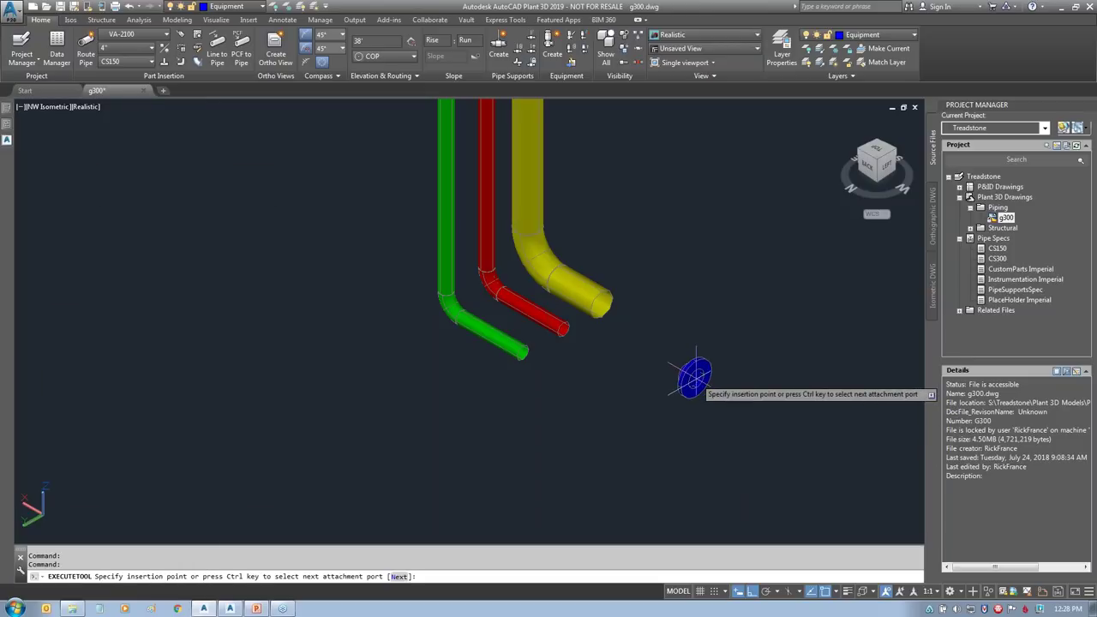
pyautogui.click(608, 300)
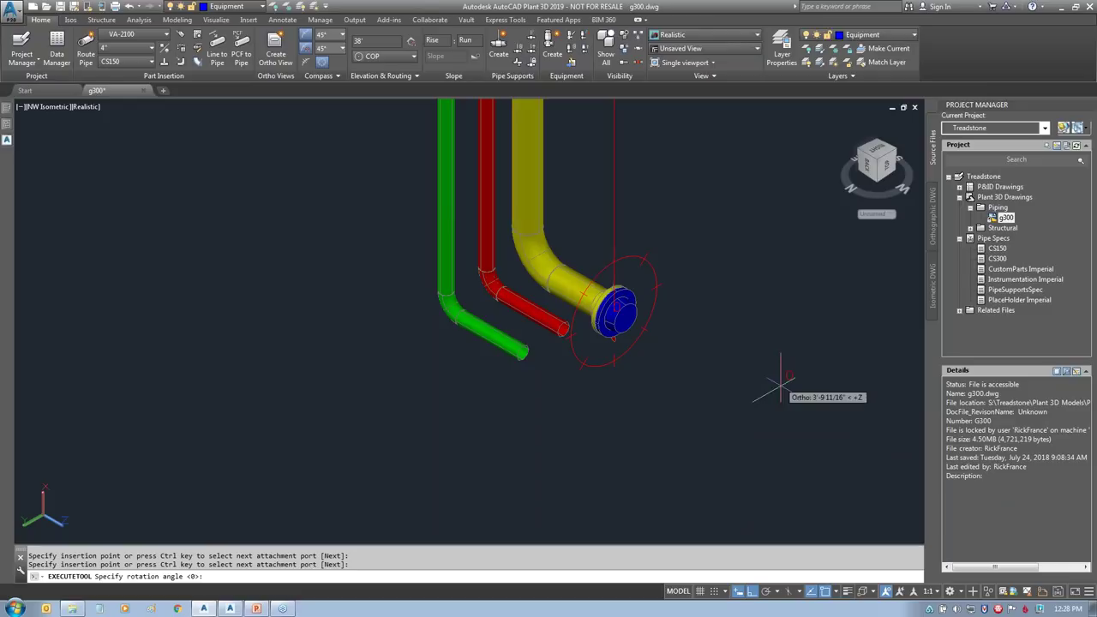
pyautogui.click(776, 390)
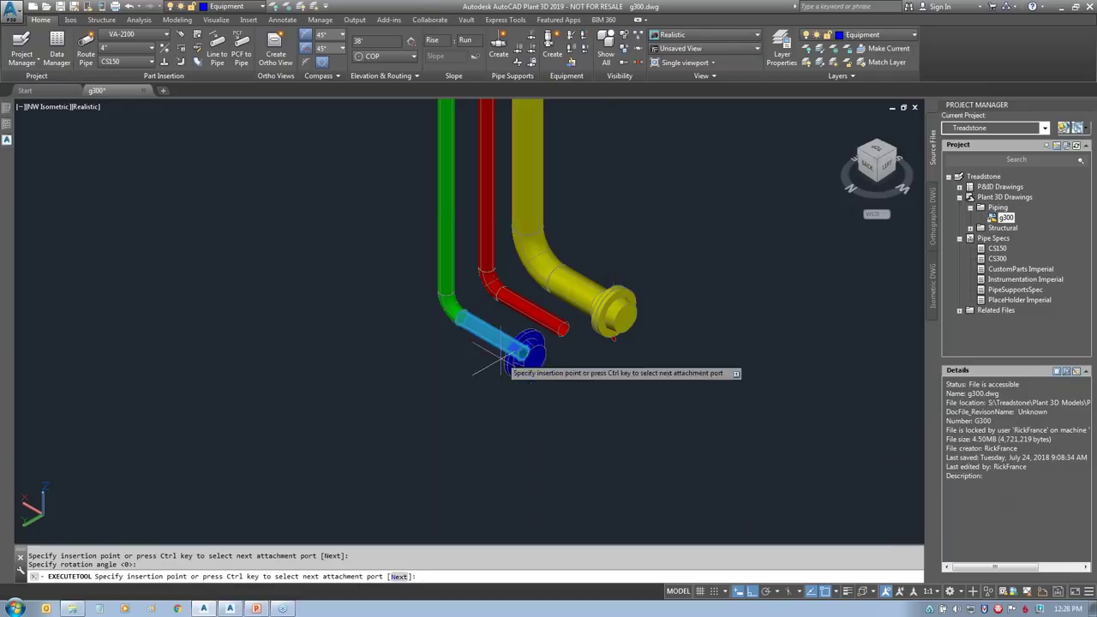
pyautogui.click(569, 330)
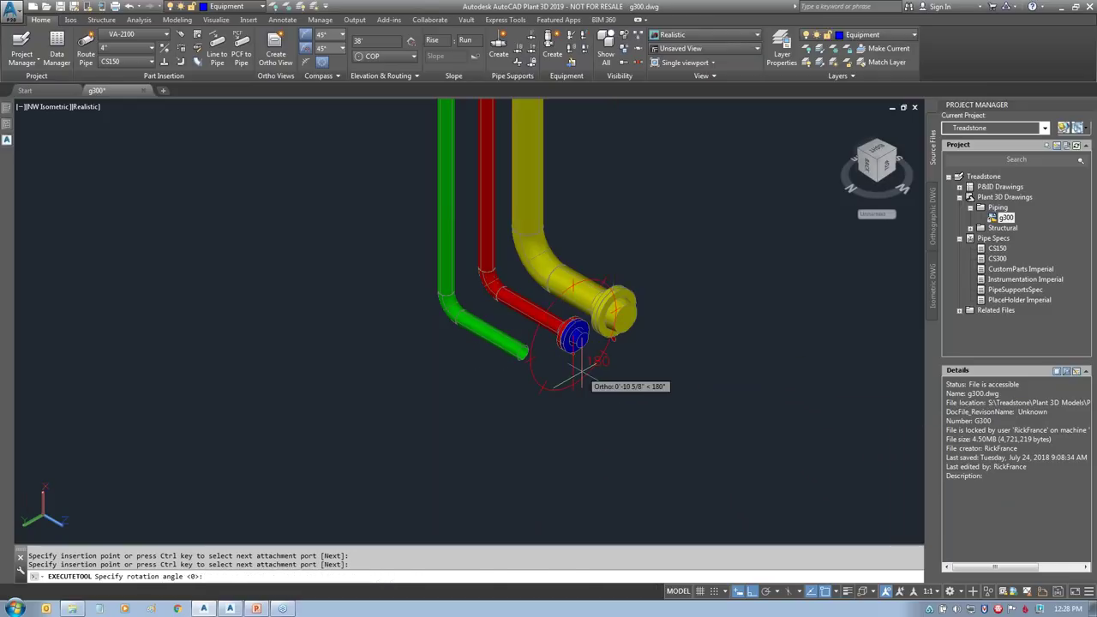
pyautogui.click(583, 367)
pyautogui.click(526, 360)
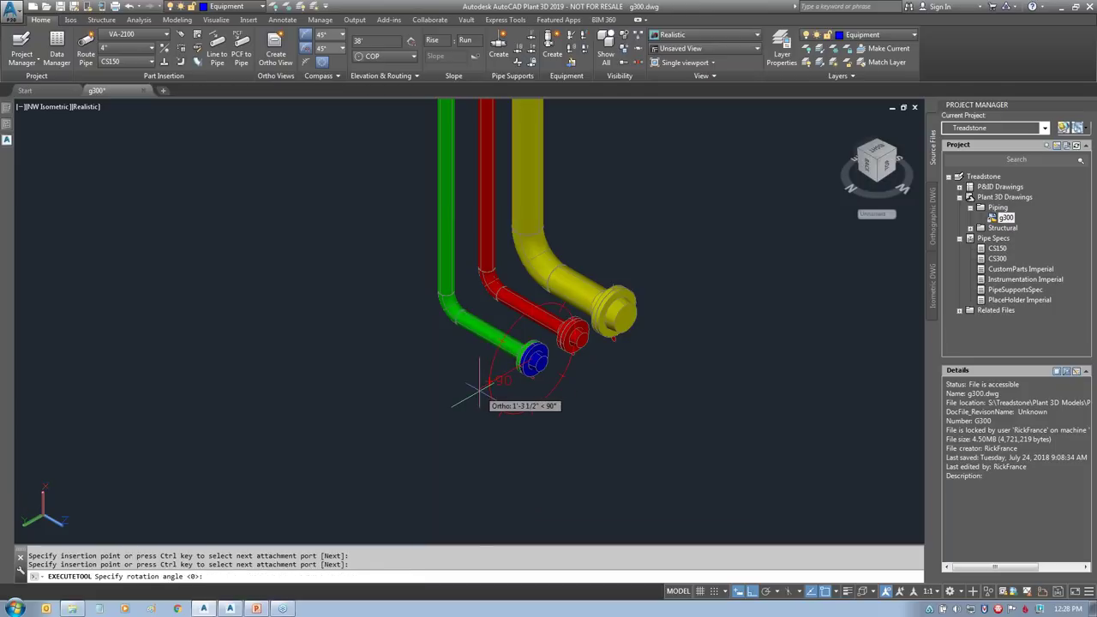
pyautogui.click(478, 389)
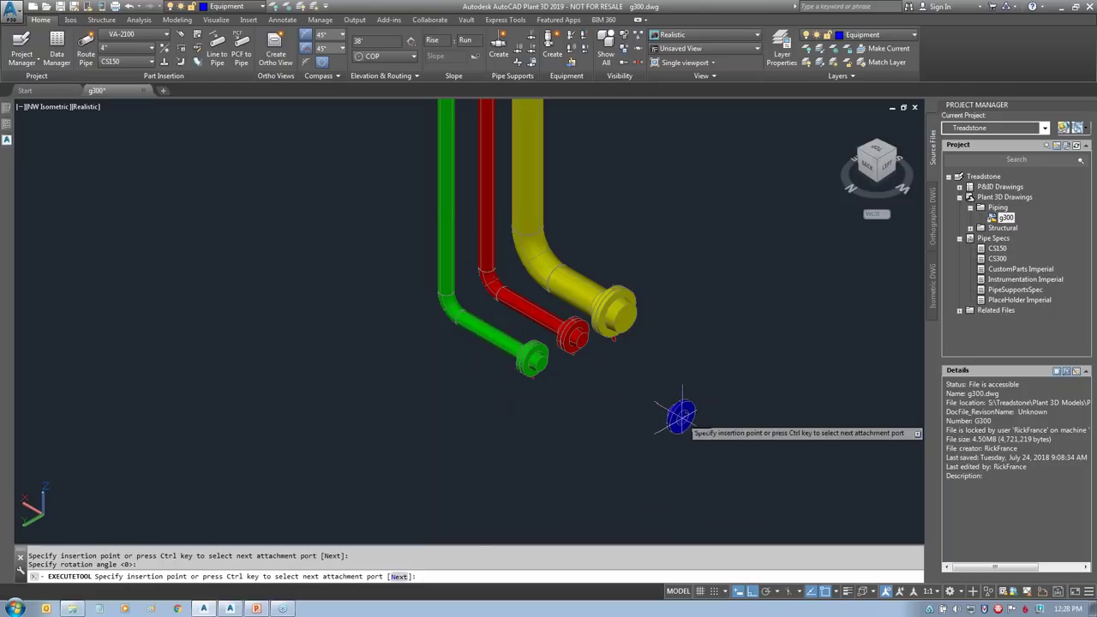
pyautogui.press('Escape')
pyautogui.scroll(4, 634, 337)
# Step: Substitute the yellow pipe's end flange with a blind flange
pyautogui.click(643, 247)
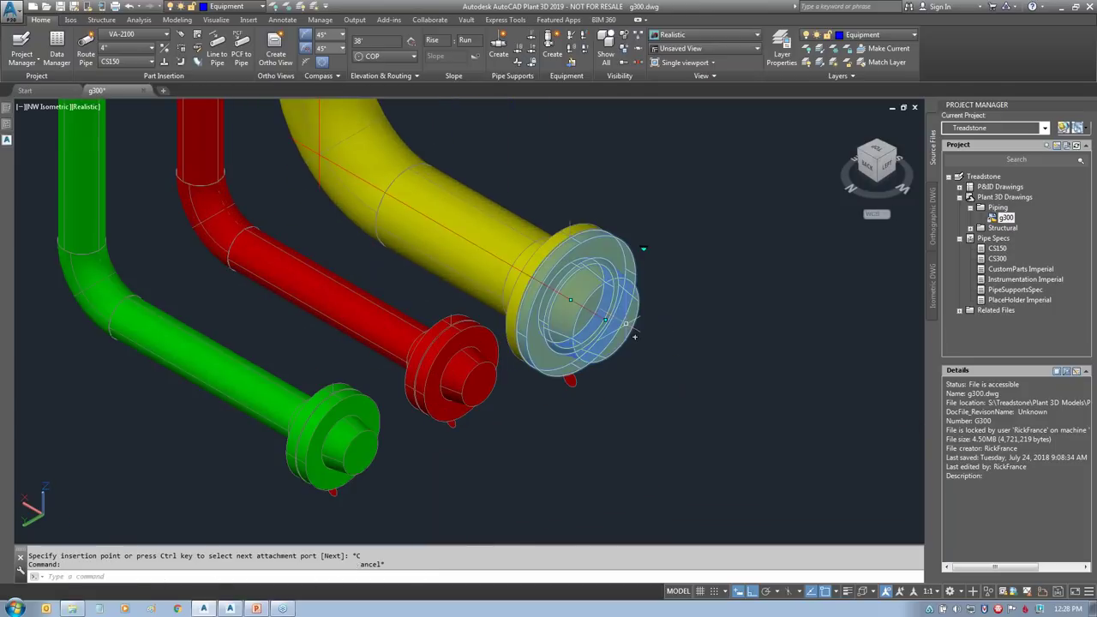
pyautogui.click(643, 248)
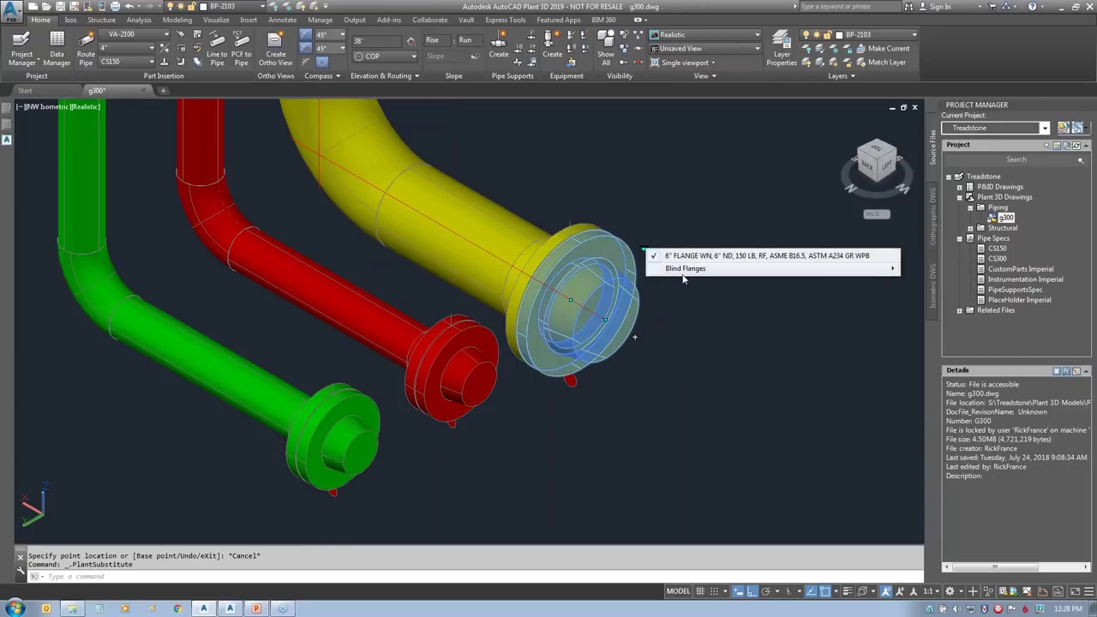
pyautogui.moveTo(684, 276)
pyautogui.click(611, 268)
# Step: Delete the extra end parts on the red and green pipes and return to the home view
pyautogui.press('Escape')
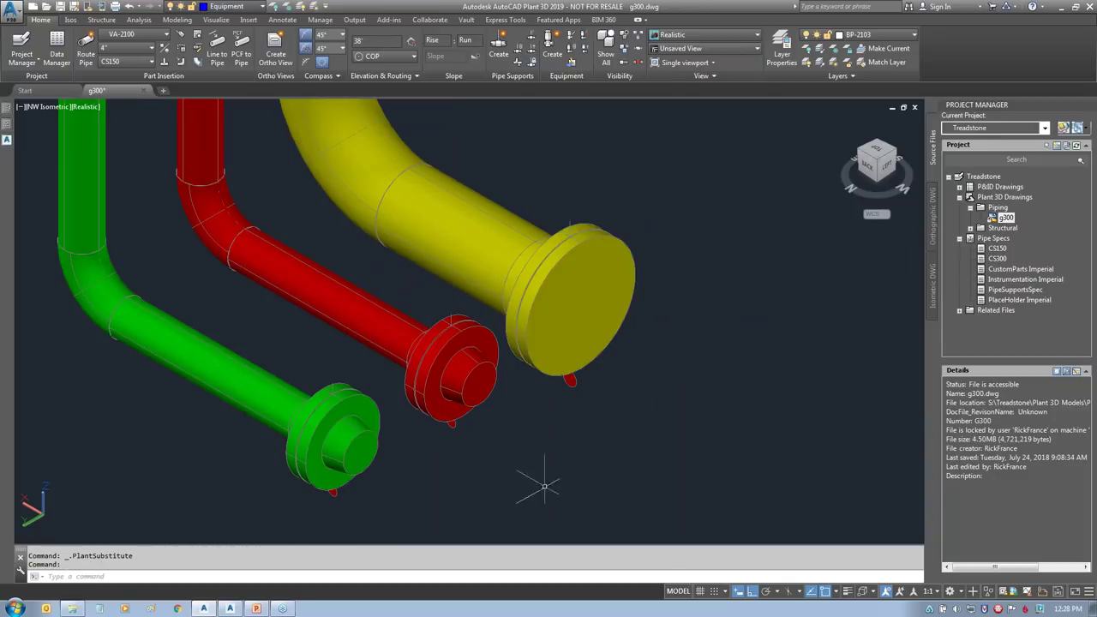
pyautogui.click(493, 392)
pyautogui.click(362, 424)
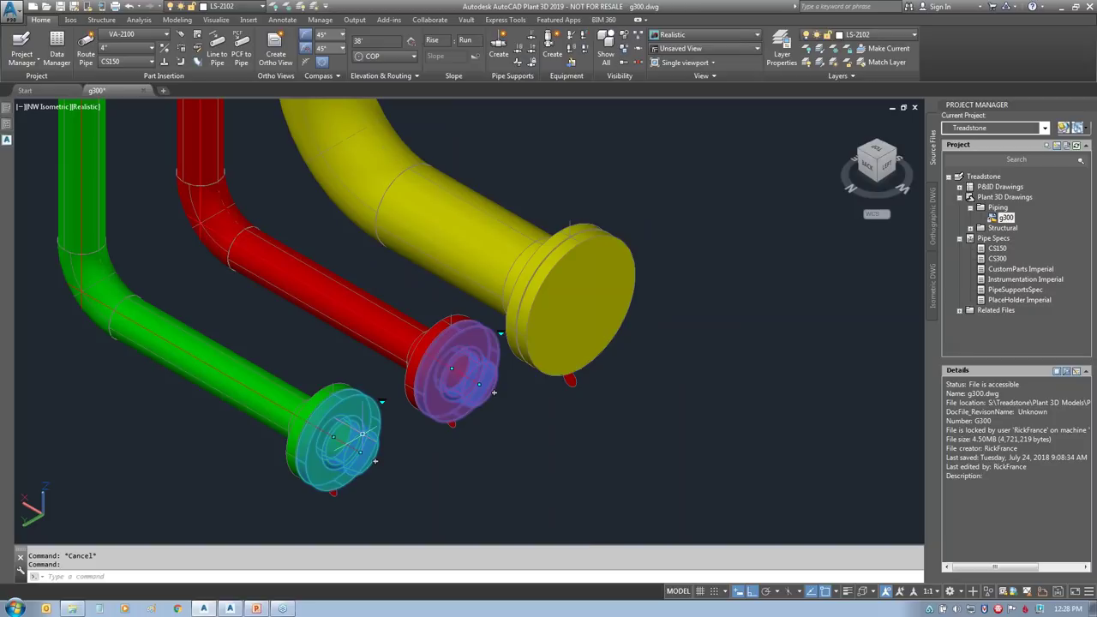
pyautogui.press('Delete')
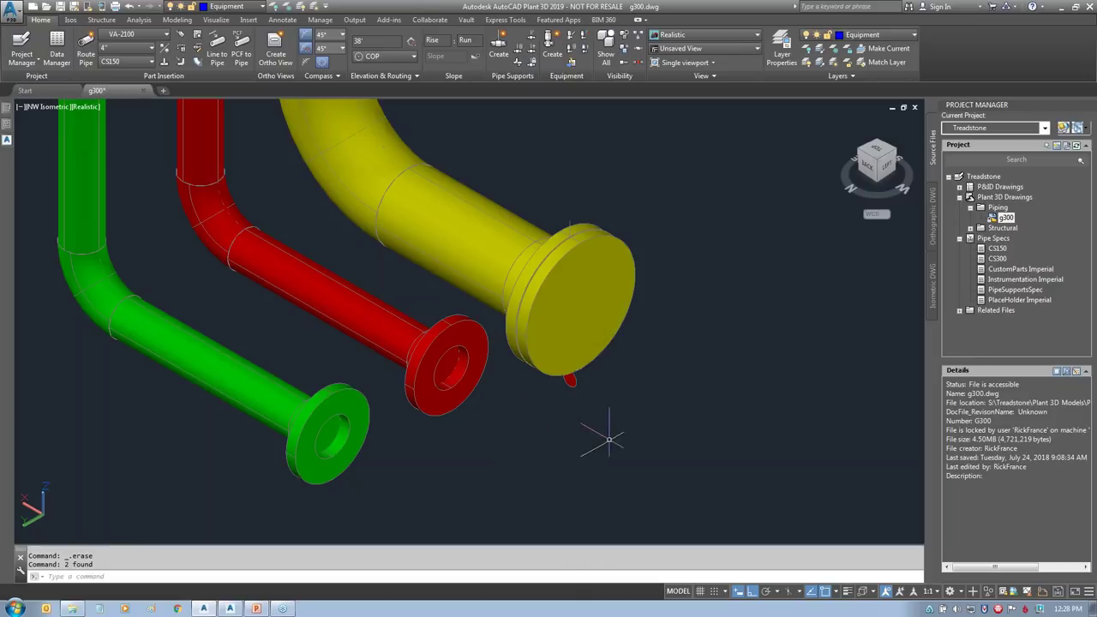
pyautogui.scroll(-4, 608, 439)
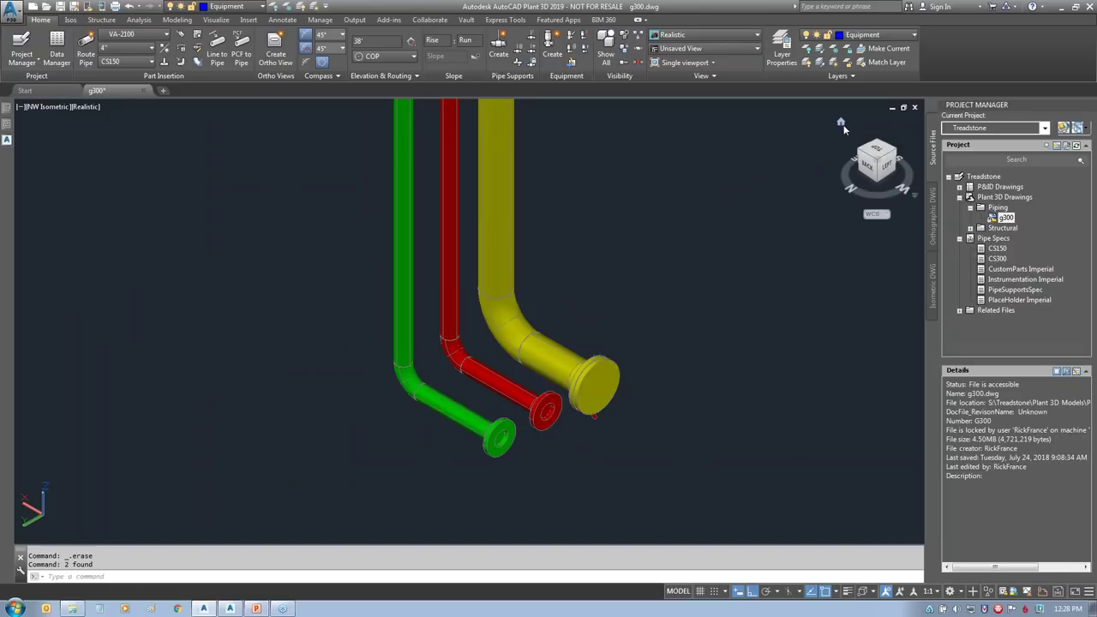
pyautogui.click(840, 125)
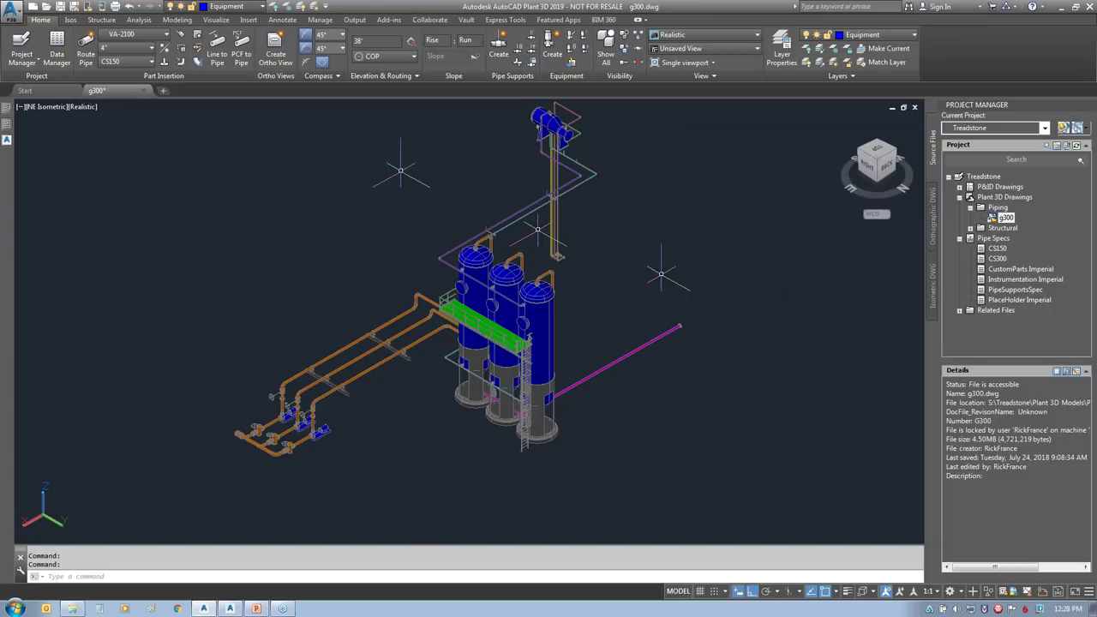
# Step: Turn all layers on to reveal the steel structure, stairs and grating
pyautogui.click(302, 7)
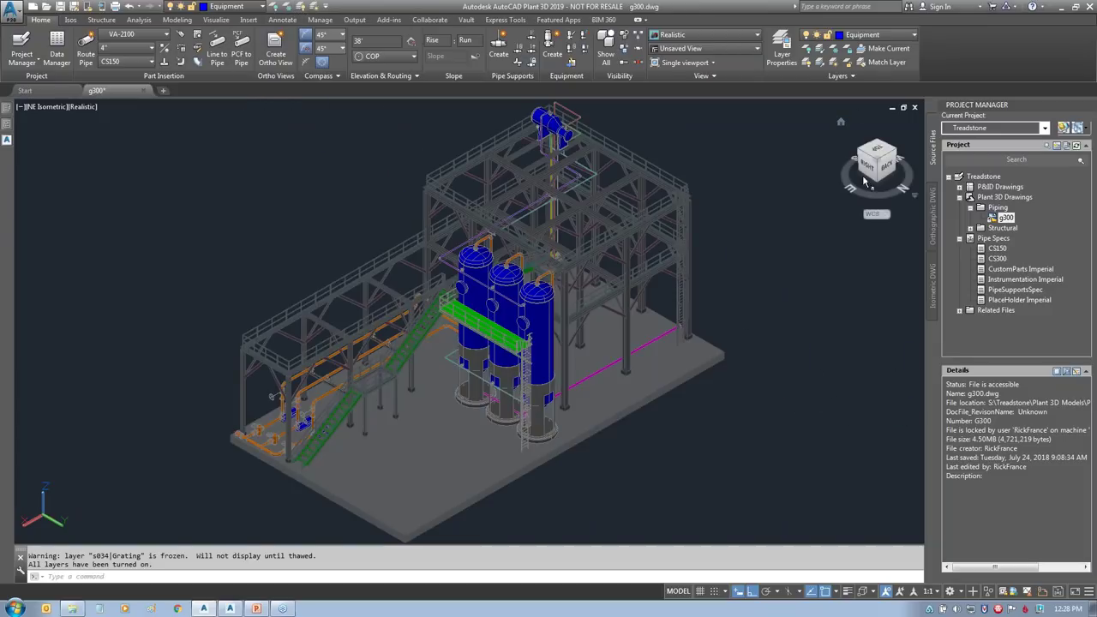
pyautogui.scroll(2, 495, 202)
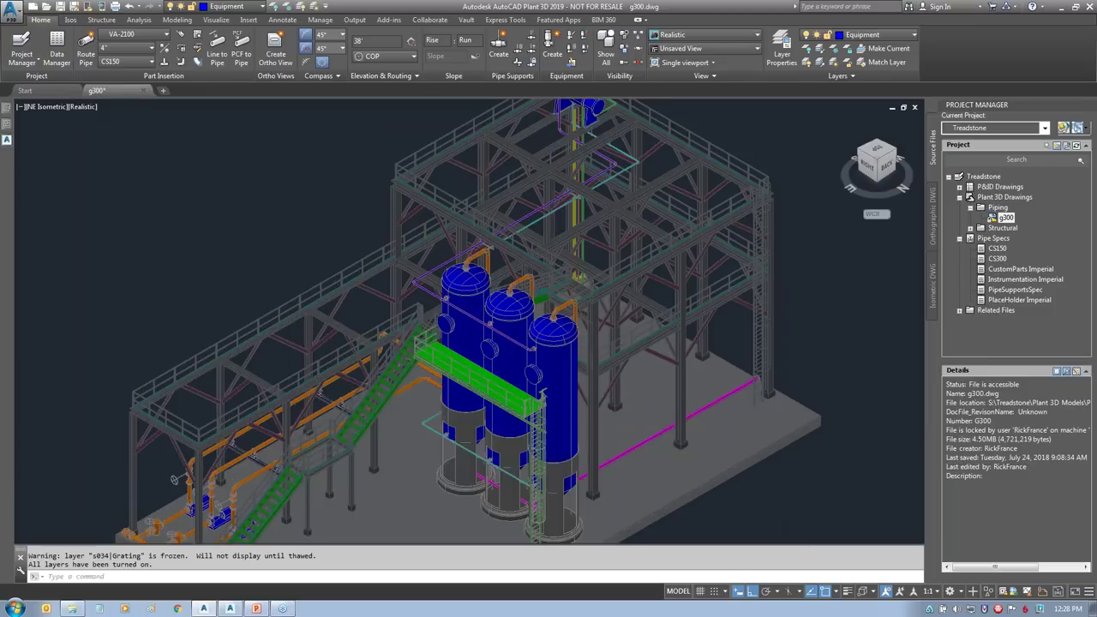
pyautogui.scroll(8, 493, 213)
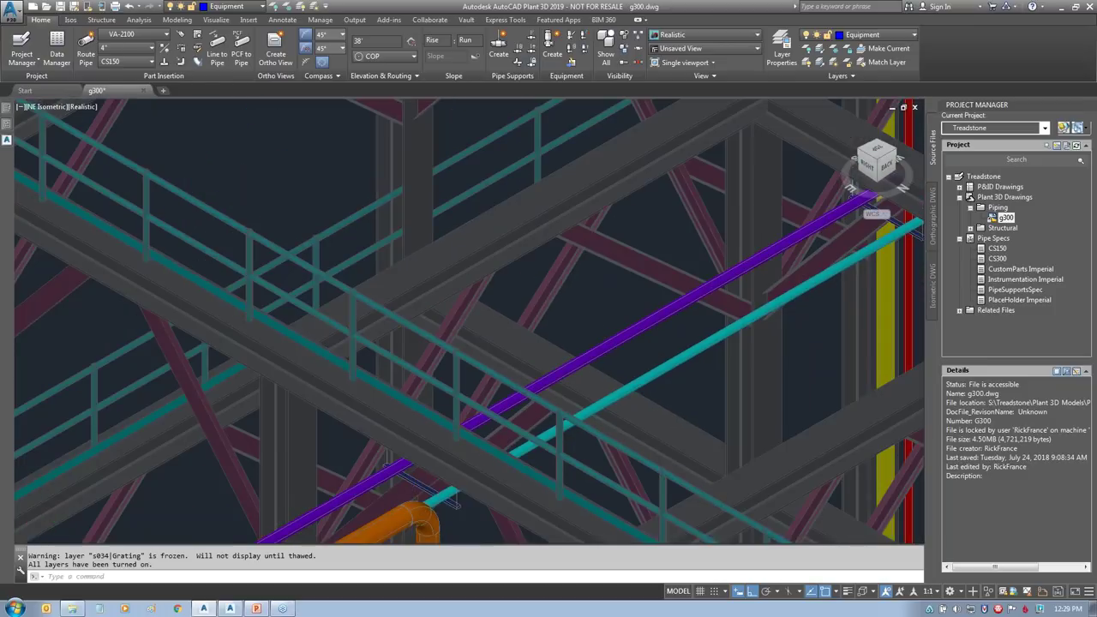
pyautogui.scroll(6, 421, 300)
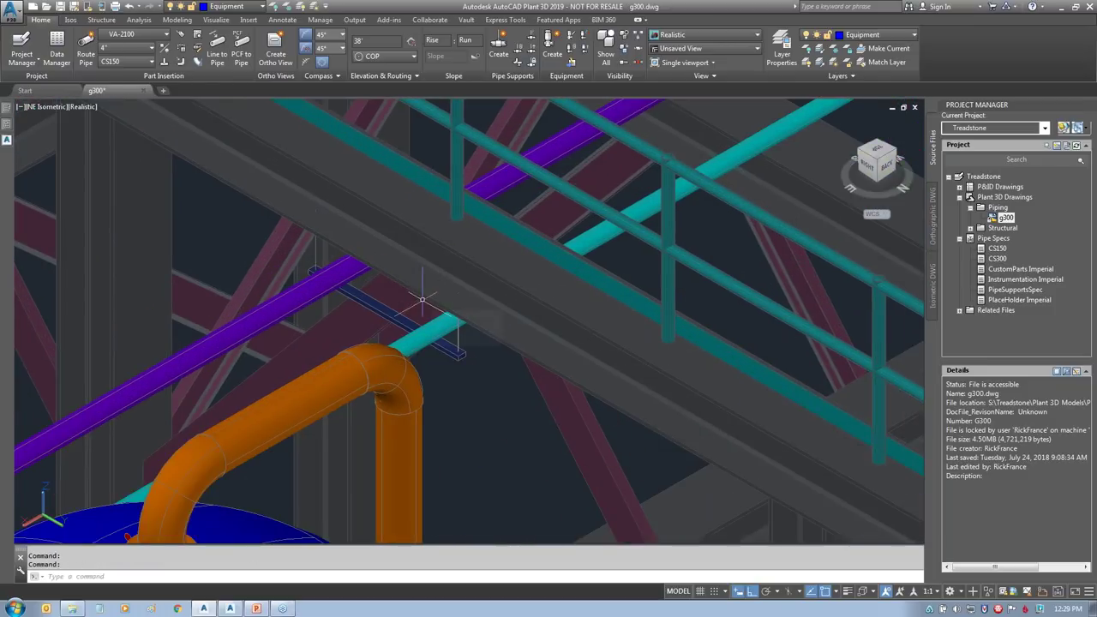
pyautogui.scroll(-5, 422, 300)
# Step: Pan over the blue exchanger and three vessels, then view the model from the right
pyautogui.moveTo(422, 300); pyautogui.dragTo(596, 267, button='middle')
pyautogui.scroll(3, 597, 268)
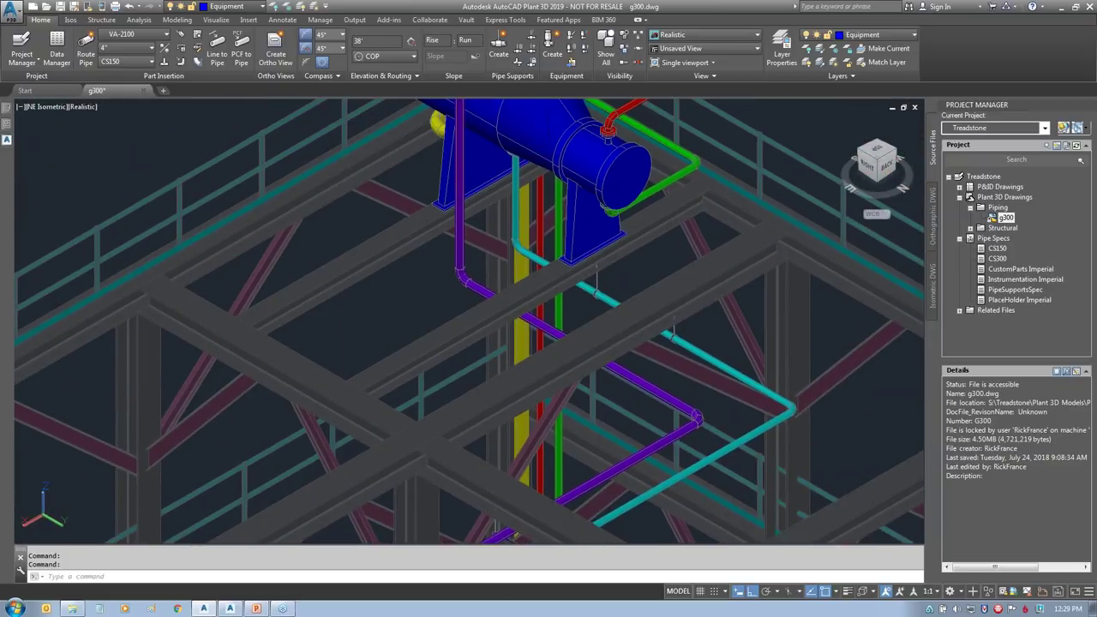
pyautogui.scroll(2, 604, 266)
pyautogui.scroll(-6, 531, 360)
pyautogui.moveTo(489, 400); pyautogui.dragTo(515, 366, button='middle')
pyautogui.scroll(4, 515, 367)
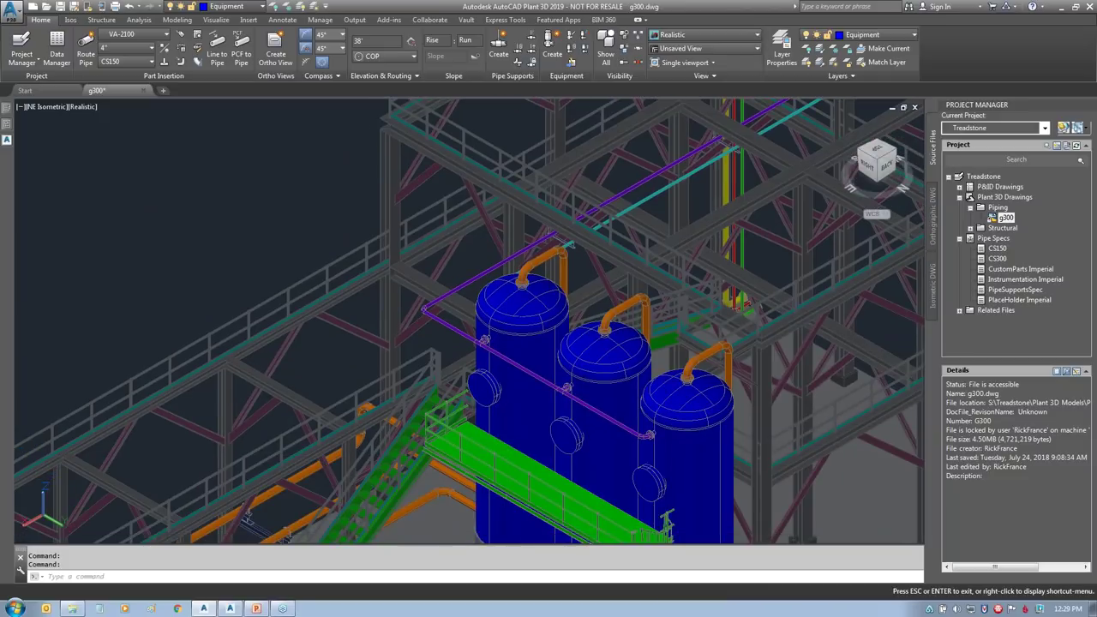
pyautogui.scroll(6, 299, 346)
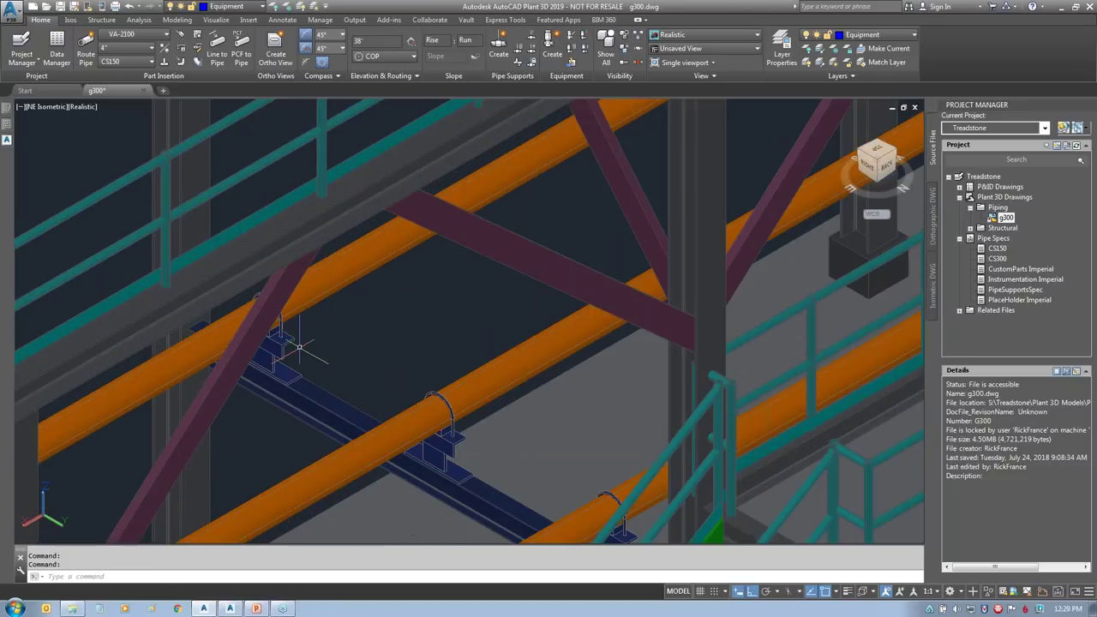
pyautogui.click(868, 162)
pyautogui.scroll(4, 480, 394)
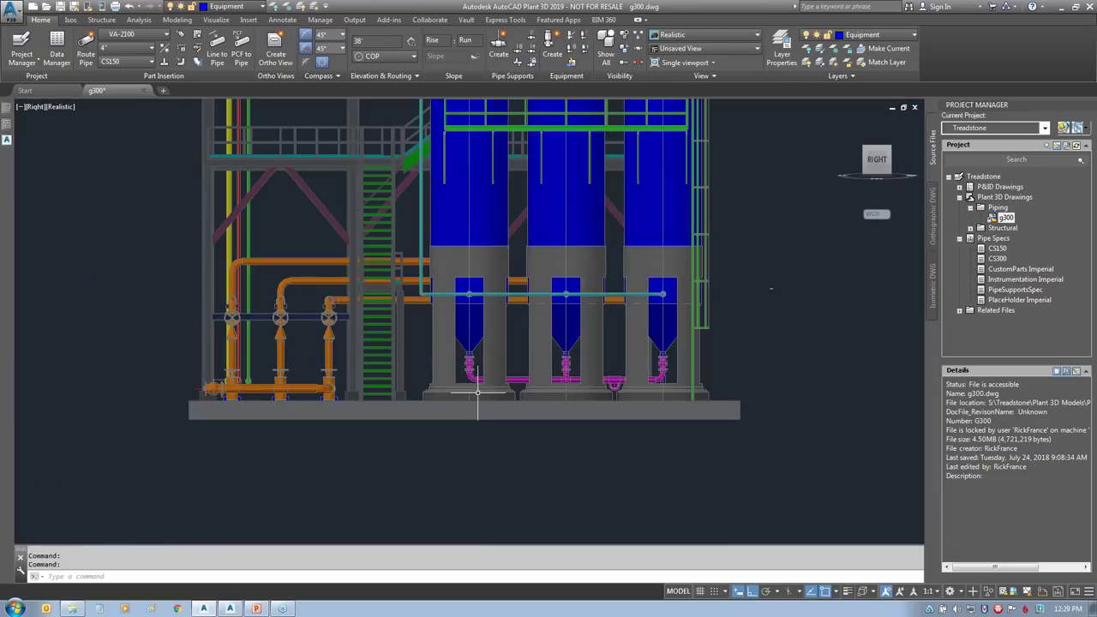
pyautogui.scroll(5, 467, 381)
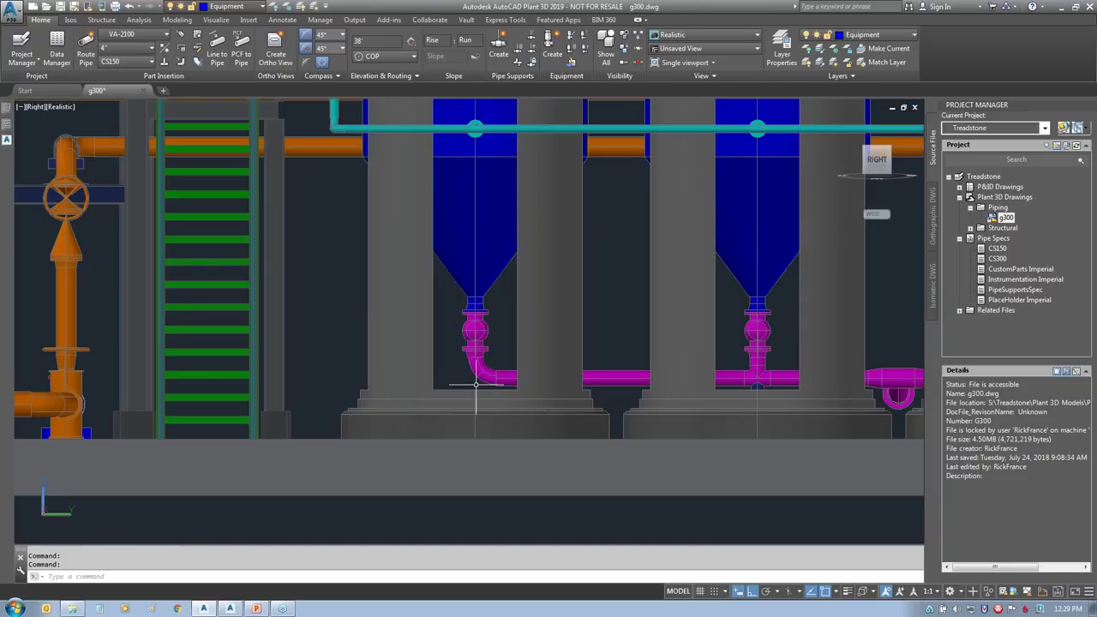
# Step: Browse the Add Pipe Support categories and pick the Welded Trunnion/Stanchion (CSGF002) support
pyautogui.click(498, 47)
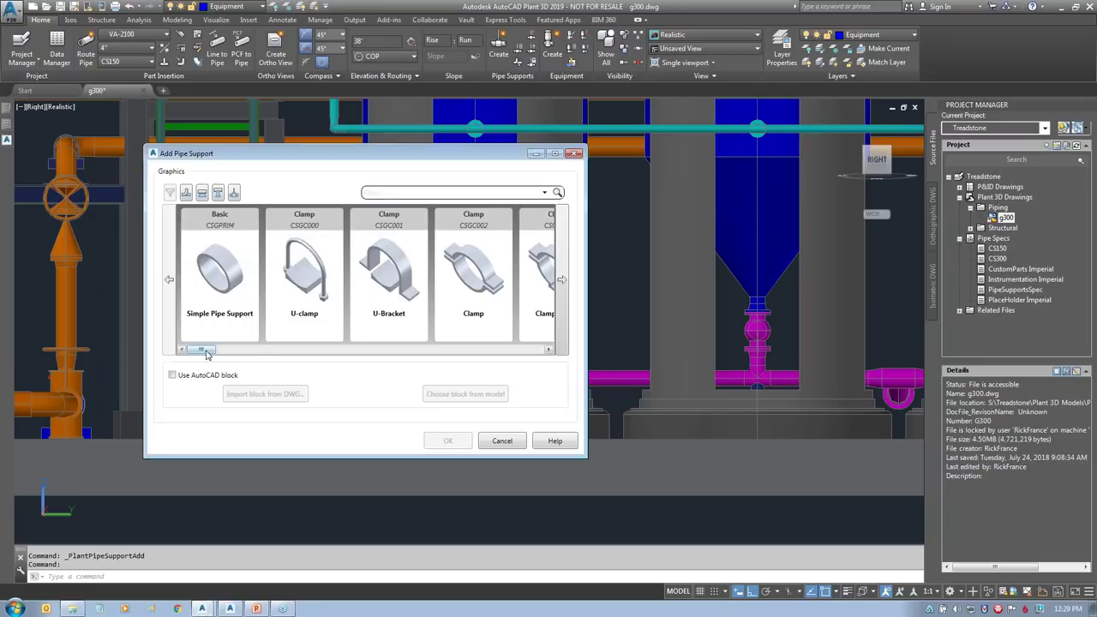
pyautogui.click(187, 193)
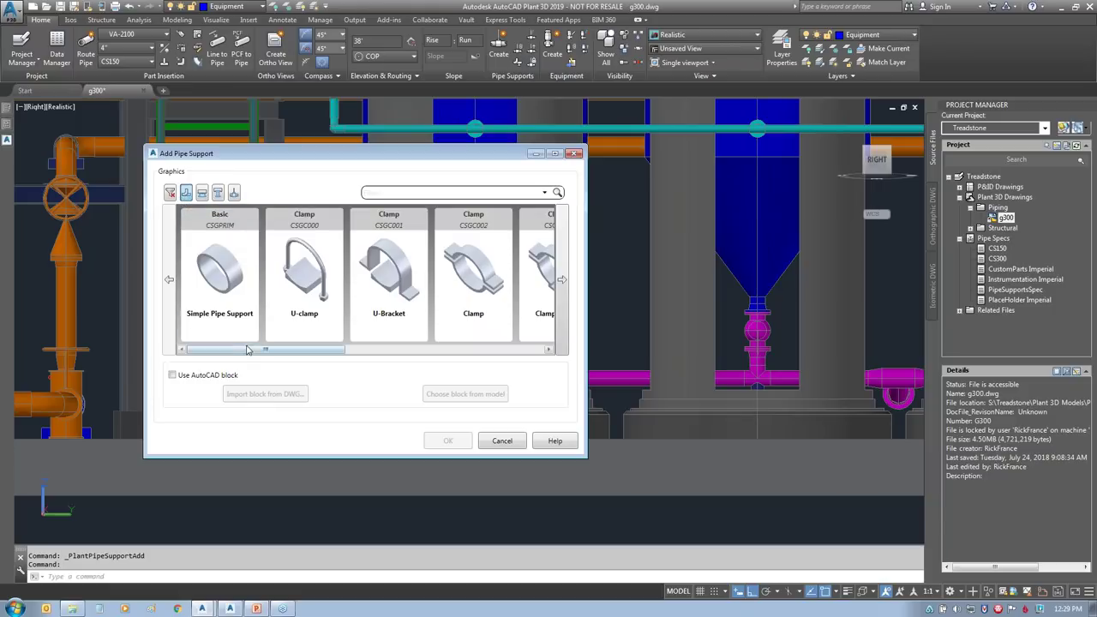
pyautogui.moveTo(274, 350); pyautogui.dragTo(488, 351)
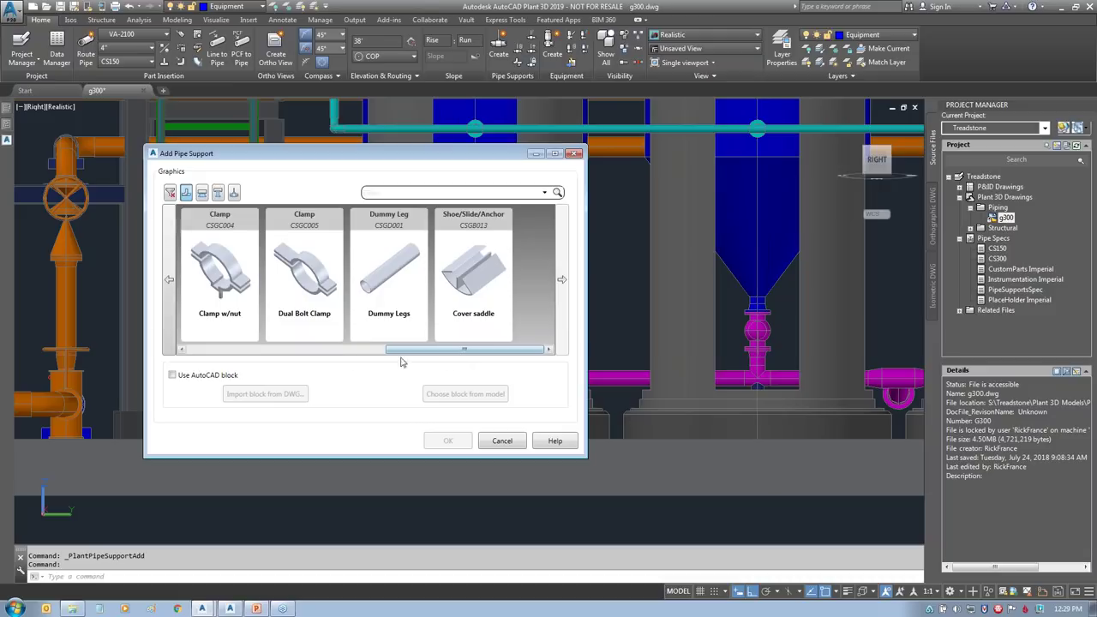
pyautogui.click(203, 193)
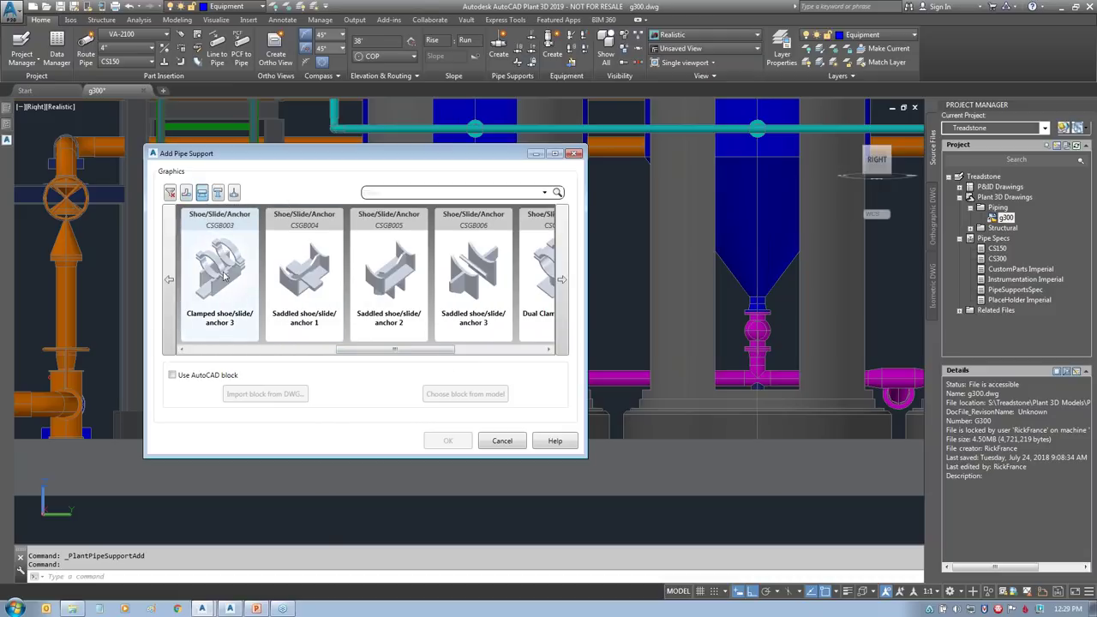
pyautogui.moveTo(377, 351); pyautogui.dragTo(201, 382)
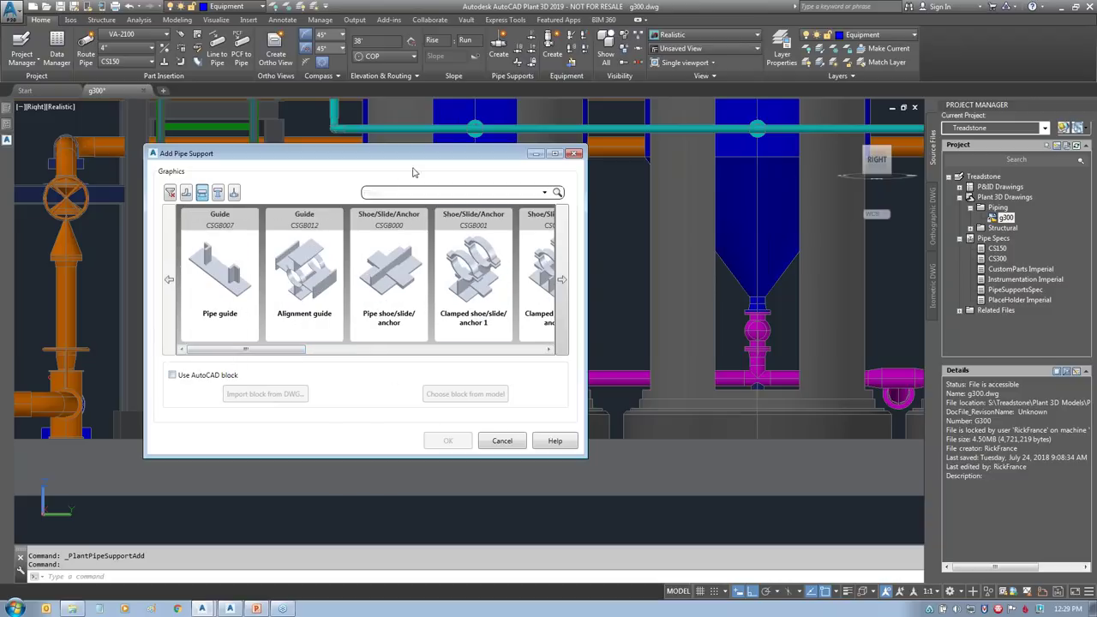
pyautogui.click(234, 193)
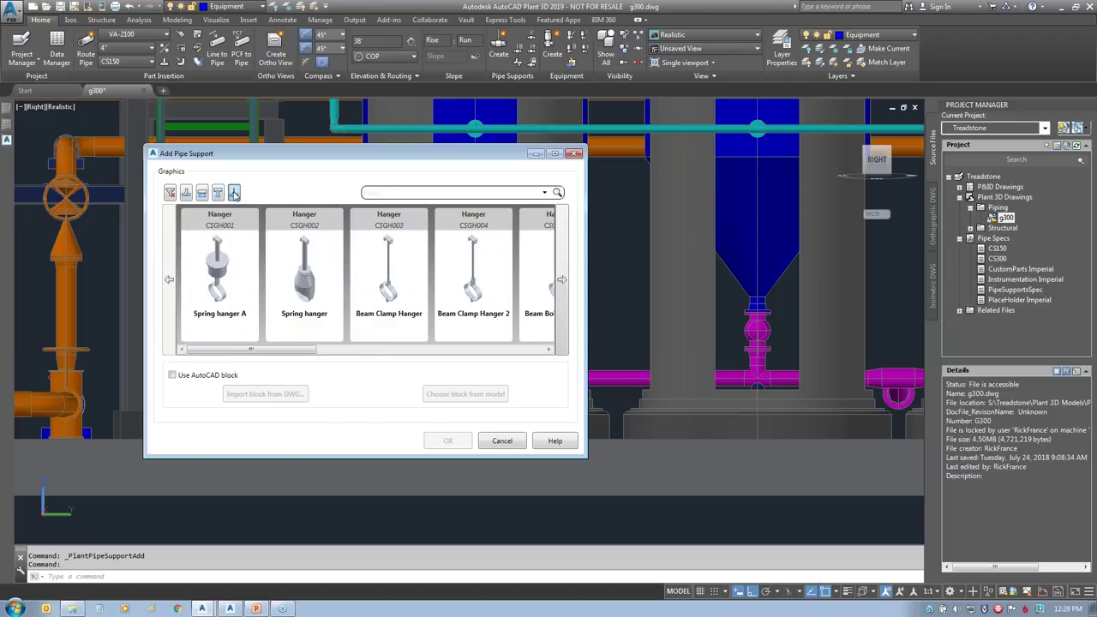
pyautogui.moveTo(266, 351); pyautogui.dragTo(495, 347)
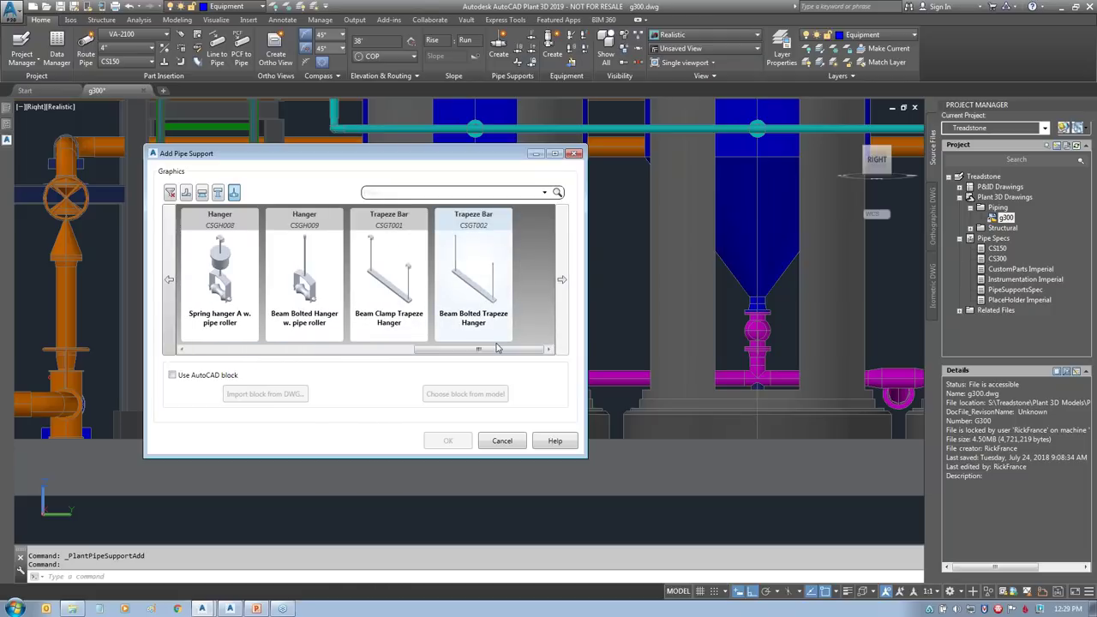
pyautogui.click(217, 193)
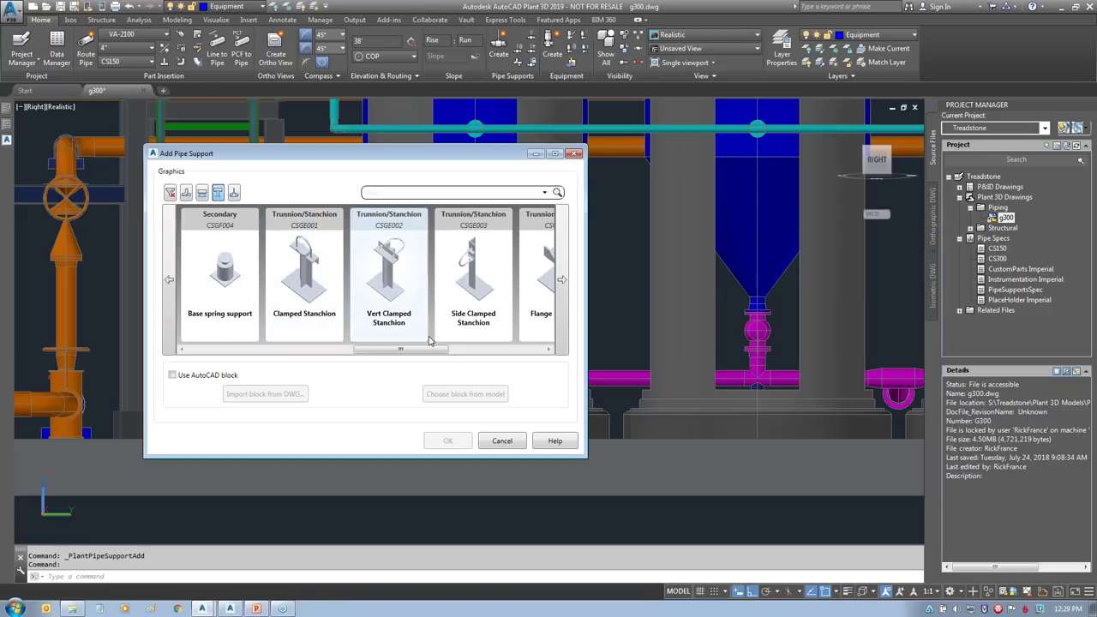
pyautogui.click(457, 351)
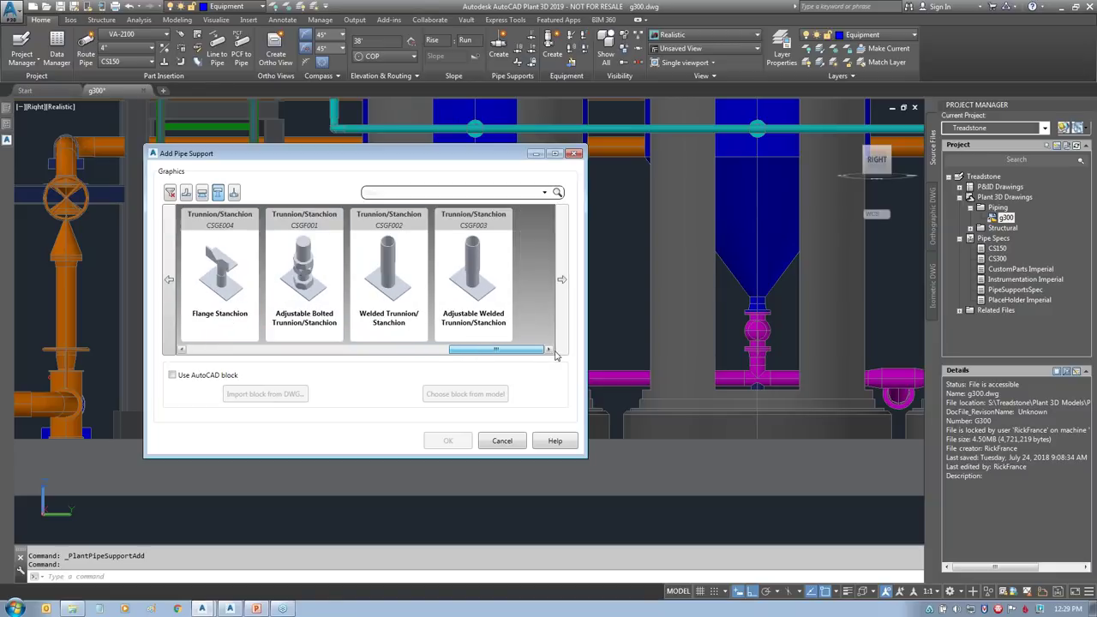
pyautogui.click(383, 268)
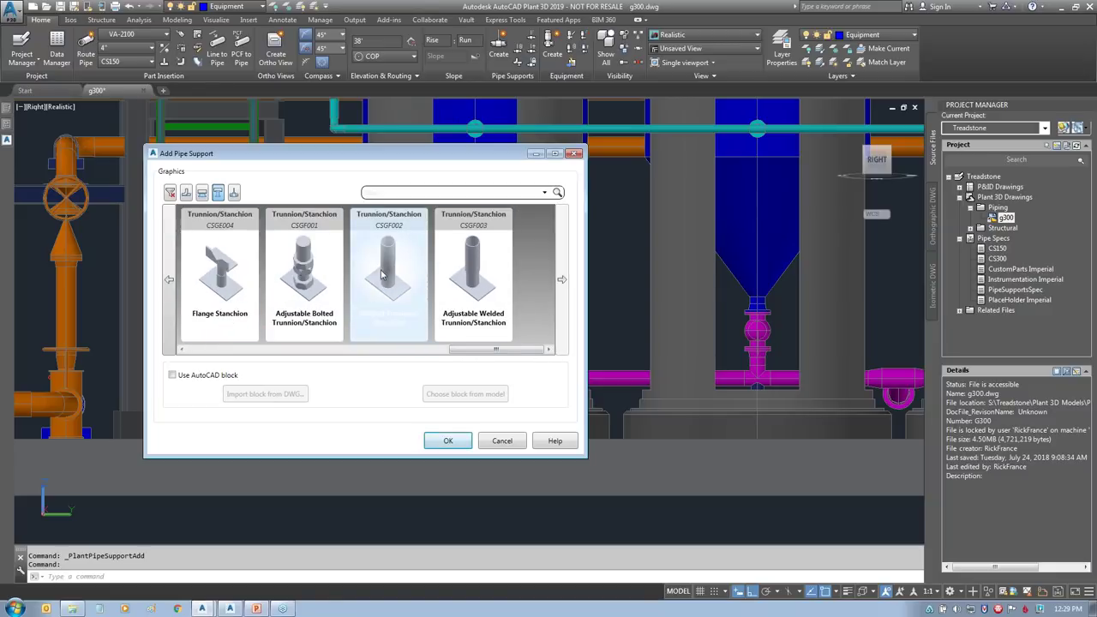
pyautogui.click(447, 440)
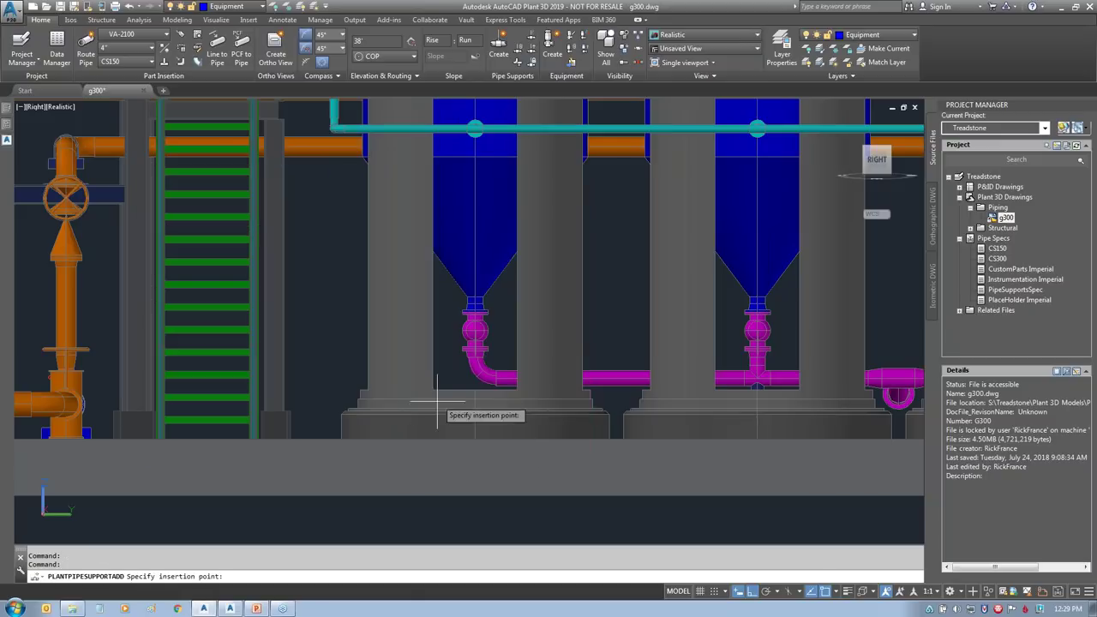
# Step: Place the welded trunnion support beneath the elbow under the left vessel
pyautogui.click(474, 367)
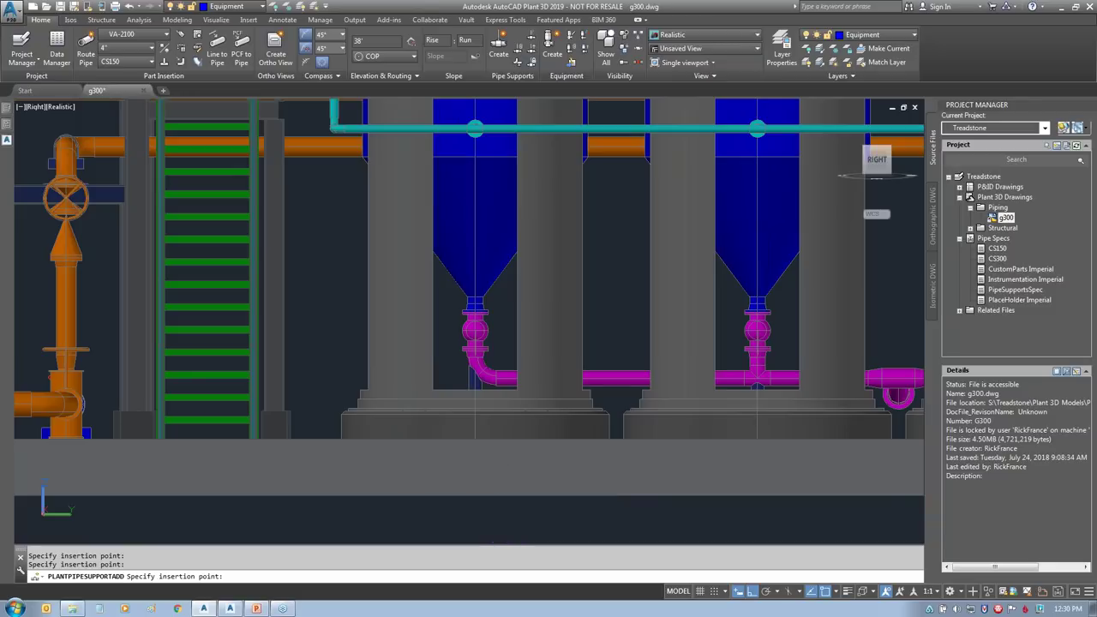
pyautogui.press('Escape')
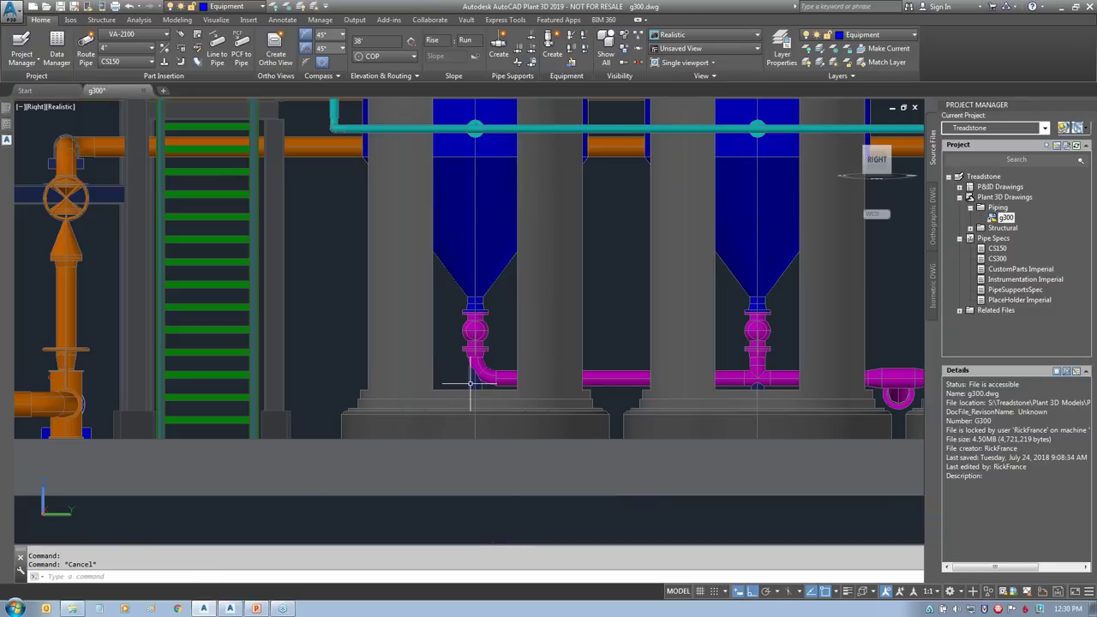
pyautogui.scroll(5, 470, 383)
pyautogui.moveTo(486, 387); pyautogui.dragTo(471, 311, button='middle')
# Step: Stretch the support's bottom end perpendicular down onto the plinth top
pyautogui.click(468, 296)
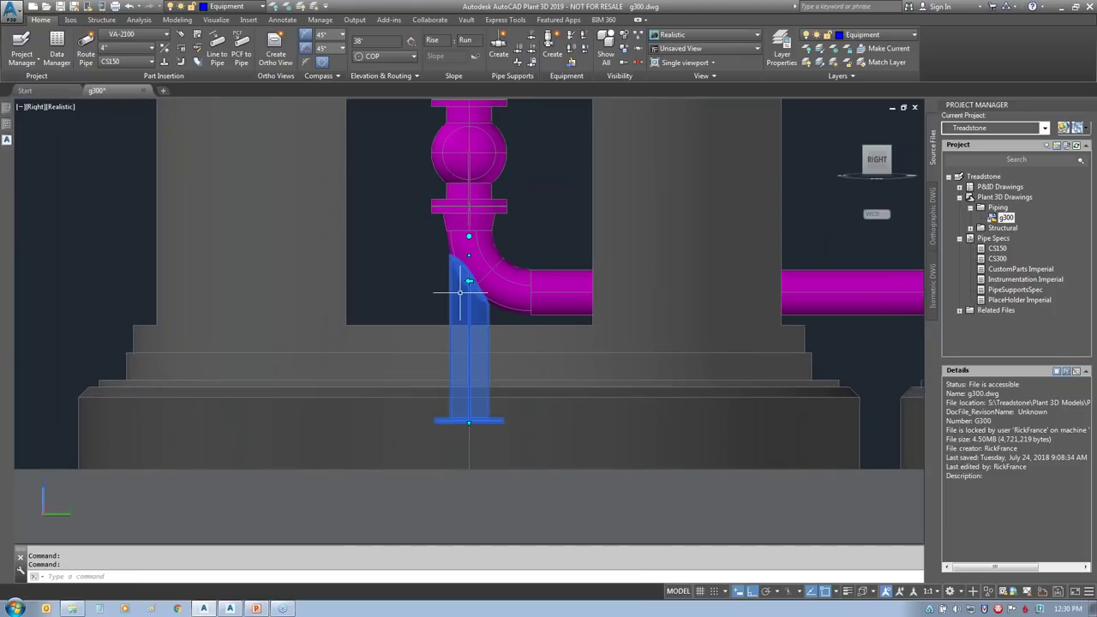
pyautogui.click(468, 421)
pyautogui.keyDown('shift'); pyautogui.rightClick(519, 367); pyautogui.keyUp('shift')
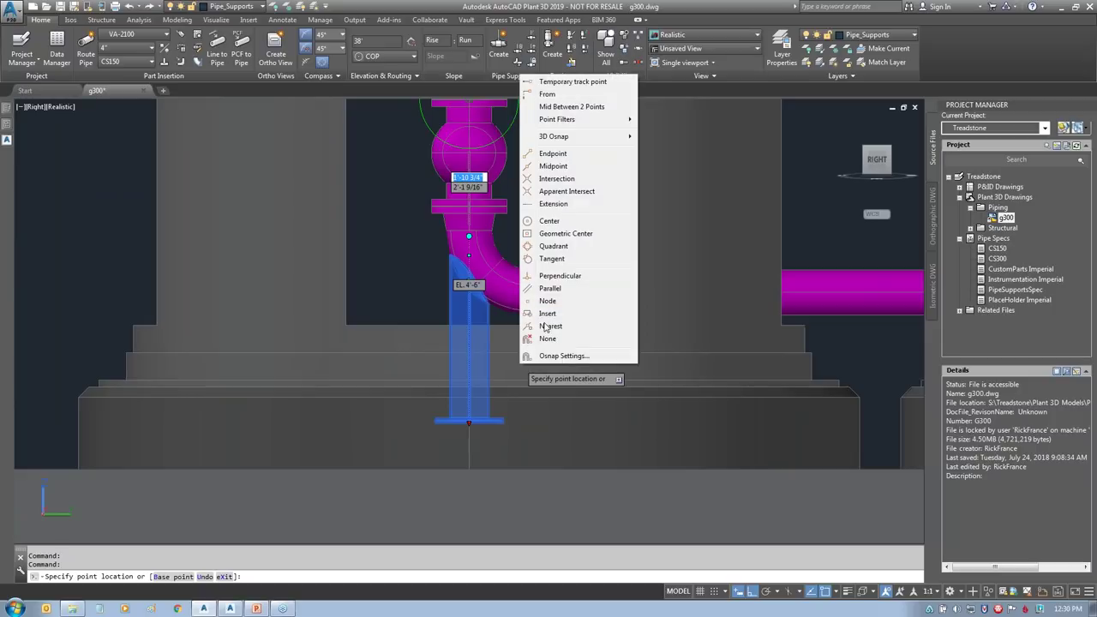
pyautogui.click(559, 275)
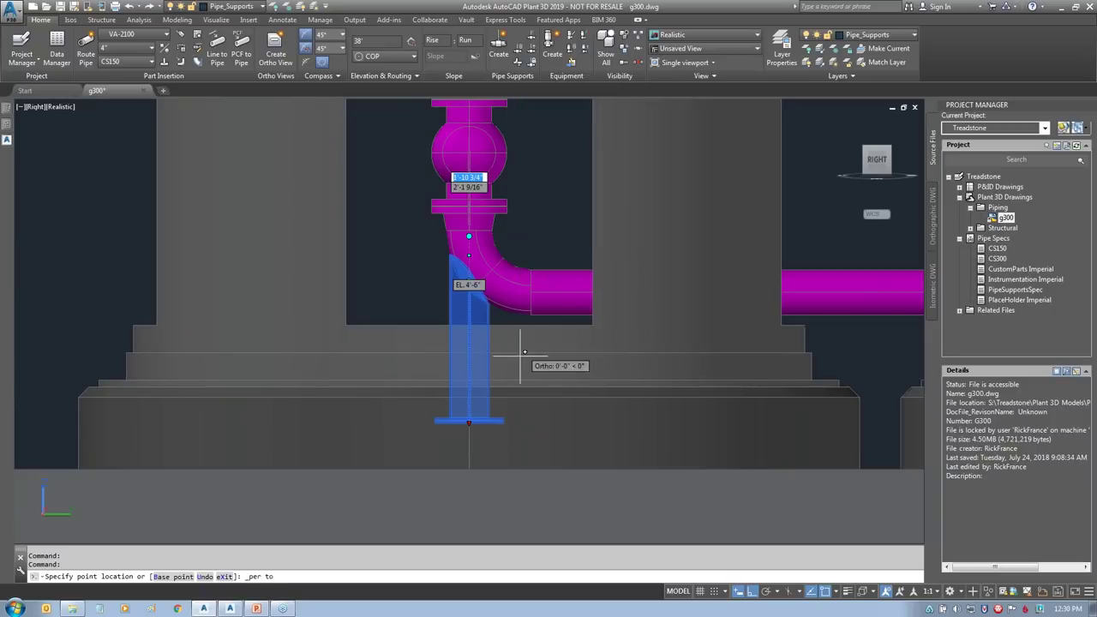
pyautogui.click(522, 399)
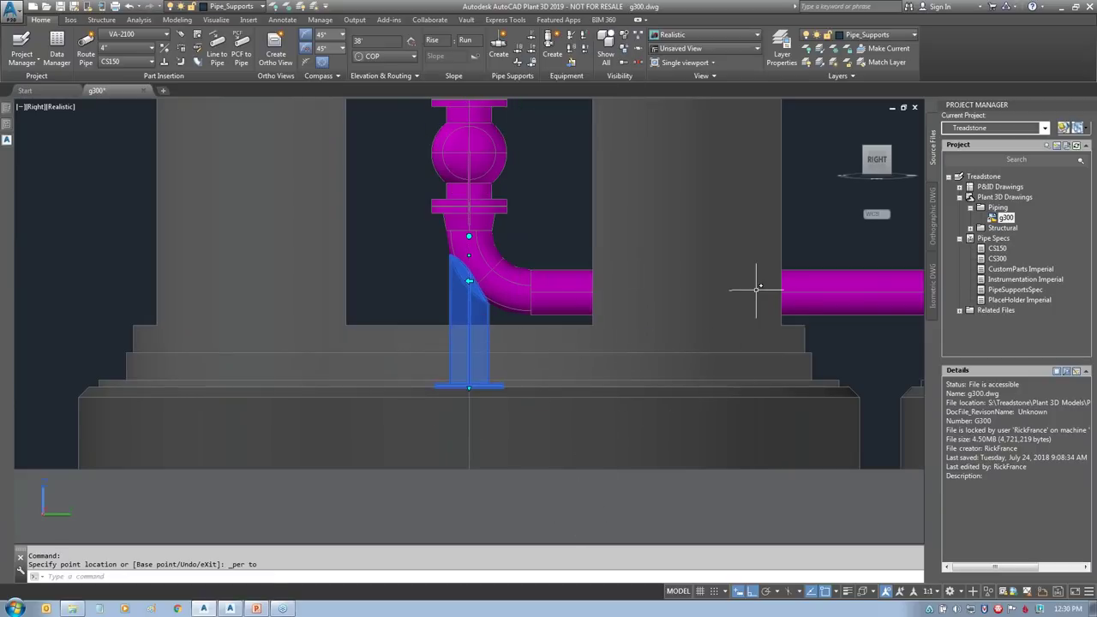
pyautogui.press('Escape')
pyautogui.keyDown('shift'); pyautogui.moveTo(762, 295); pyautogui.dragTo(712, 336, button='middle'); pyautogui.keyUp('shift')
pyautogui.scroll(-5, 712, 336)
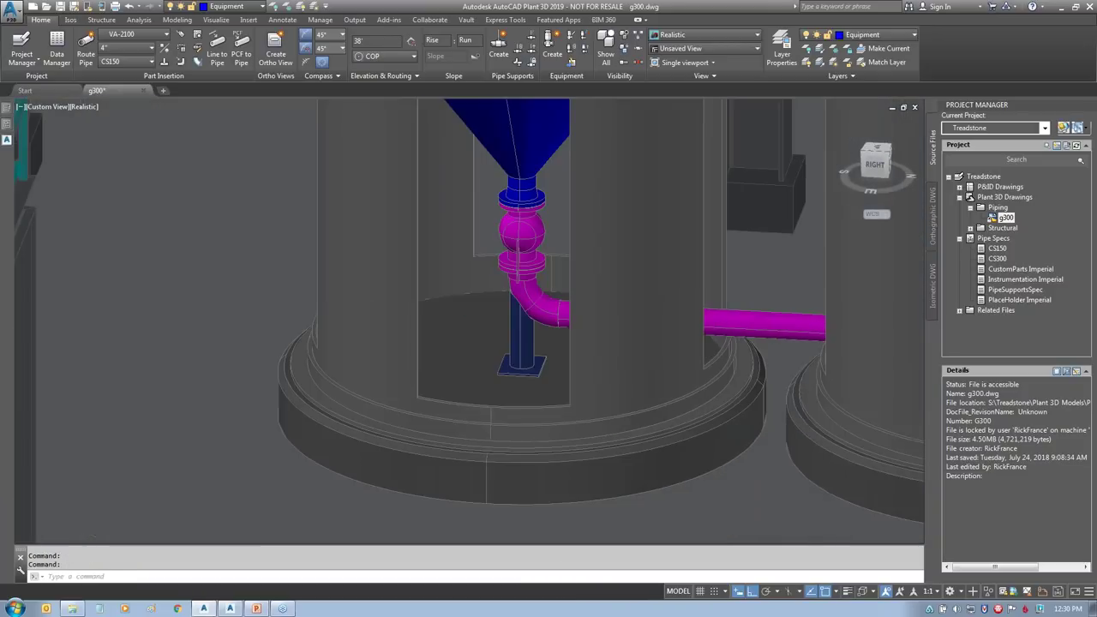
# Step: Return to the home isometric view of the whole plant and save the g300 model
pyautogui.moveTo(766, 417); pyautogui.dragTo(584, 389, button='middle')
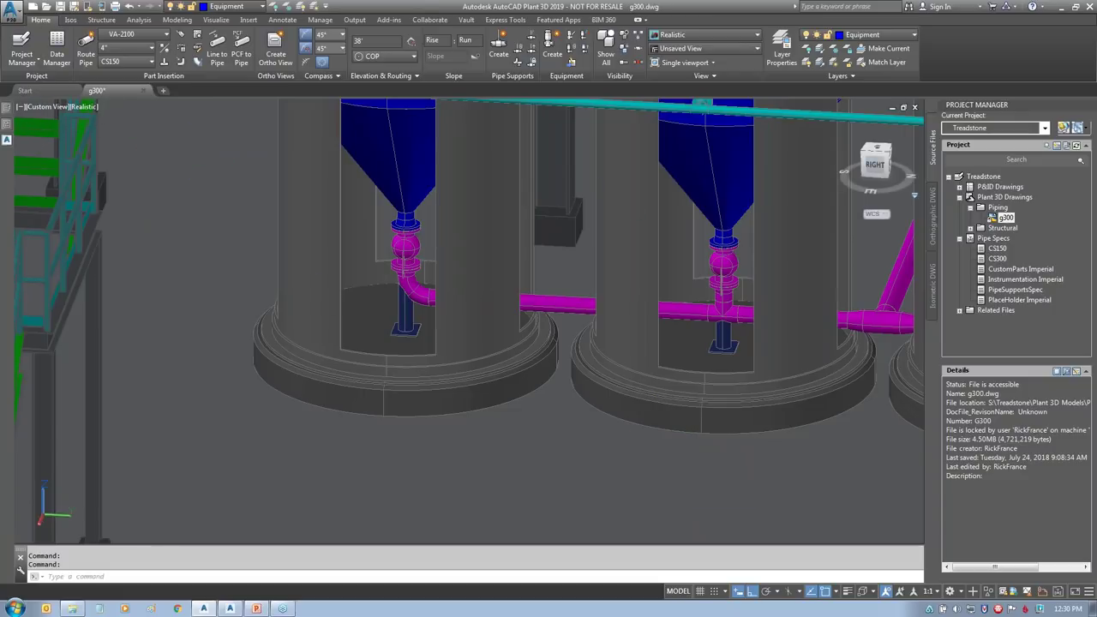
pyautogui.click(841, 123)
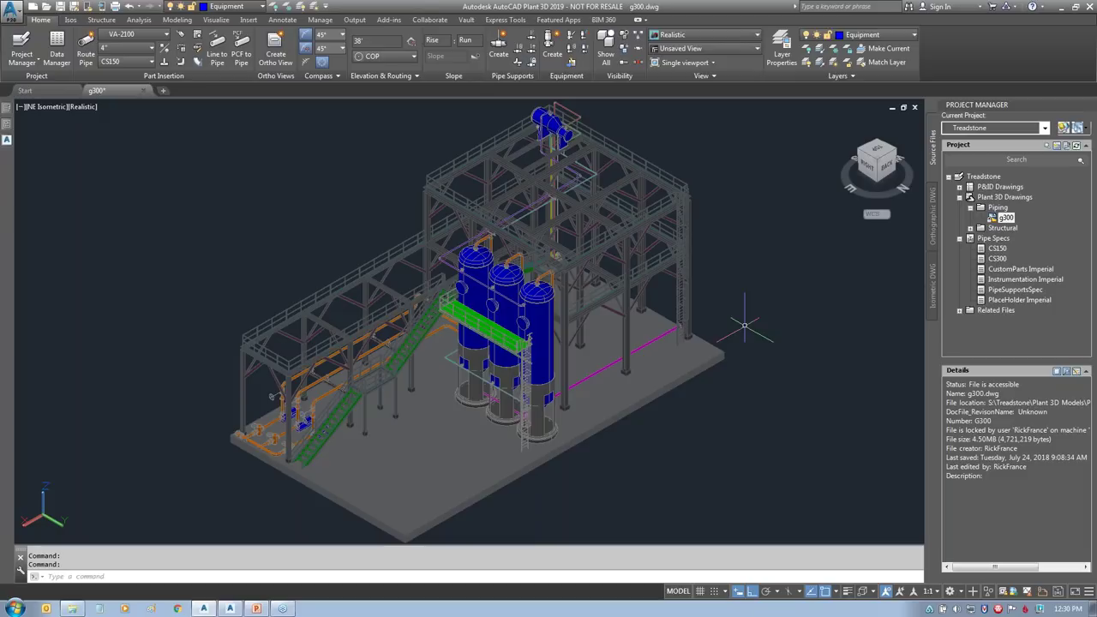
pyautogui.moveTo(561, 354)
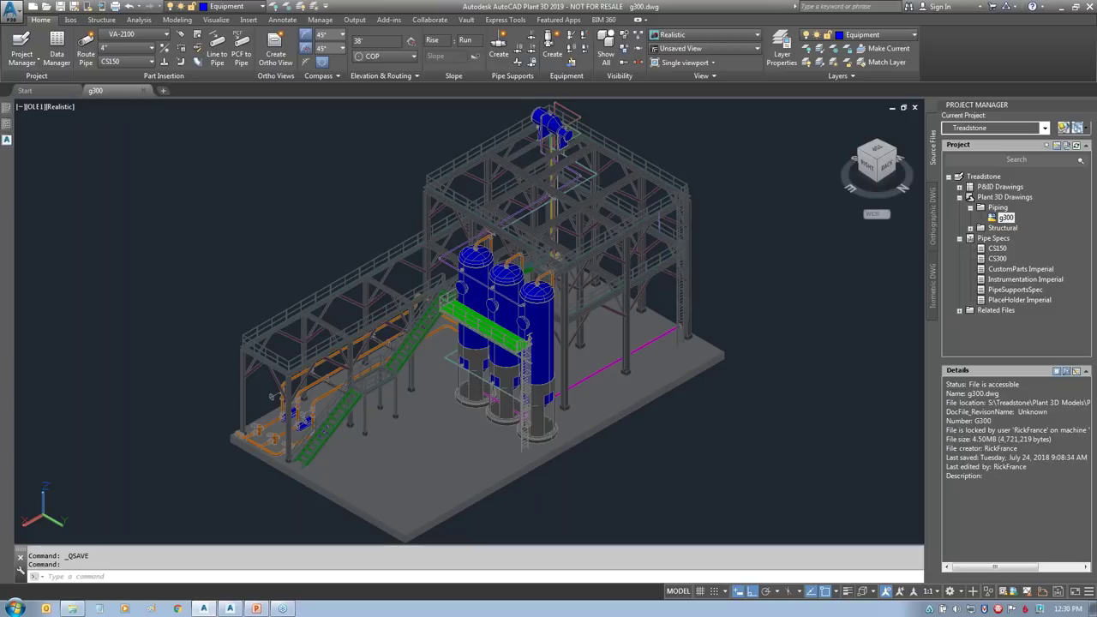
# Step: Open ortho drawing p140-001 from Project Manager, zoom extents, then close it without saving
pyautogui.click(933, 233)
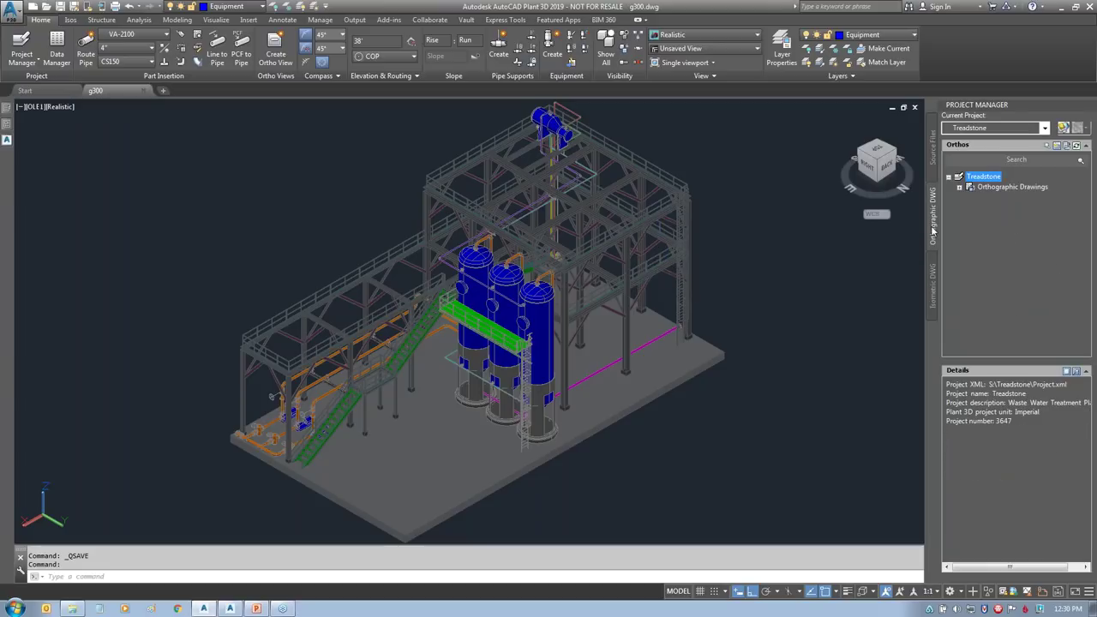
pyautogui.click(959, 187)
pyautogui.doubleClick(999, 197)
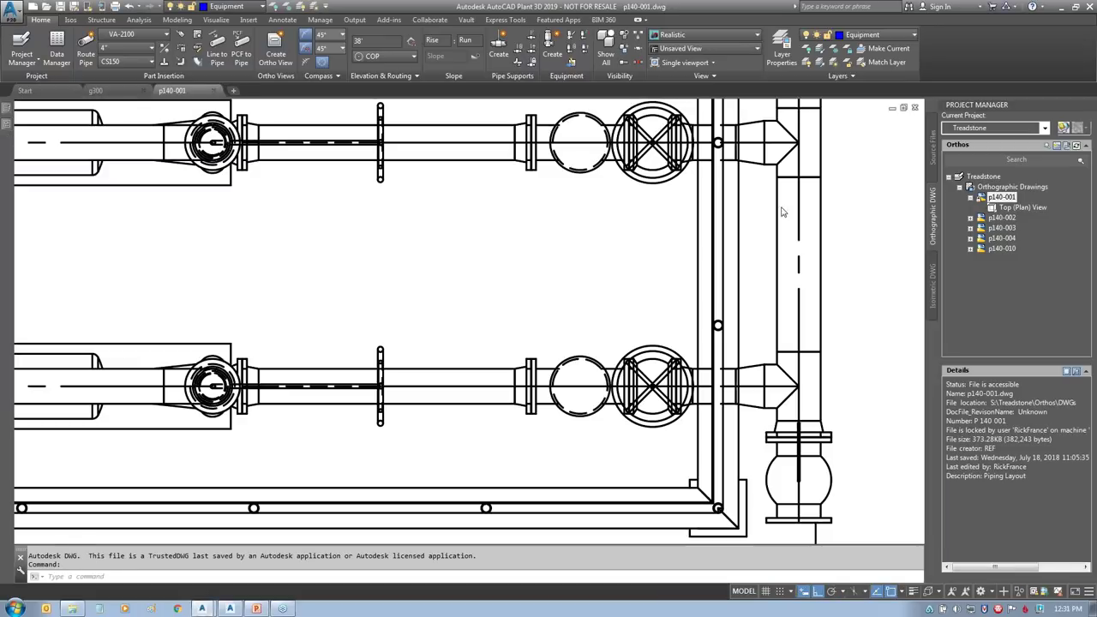
pyautogui.middleClick(603, 292)
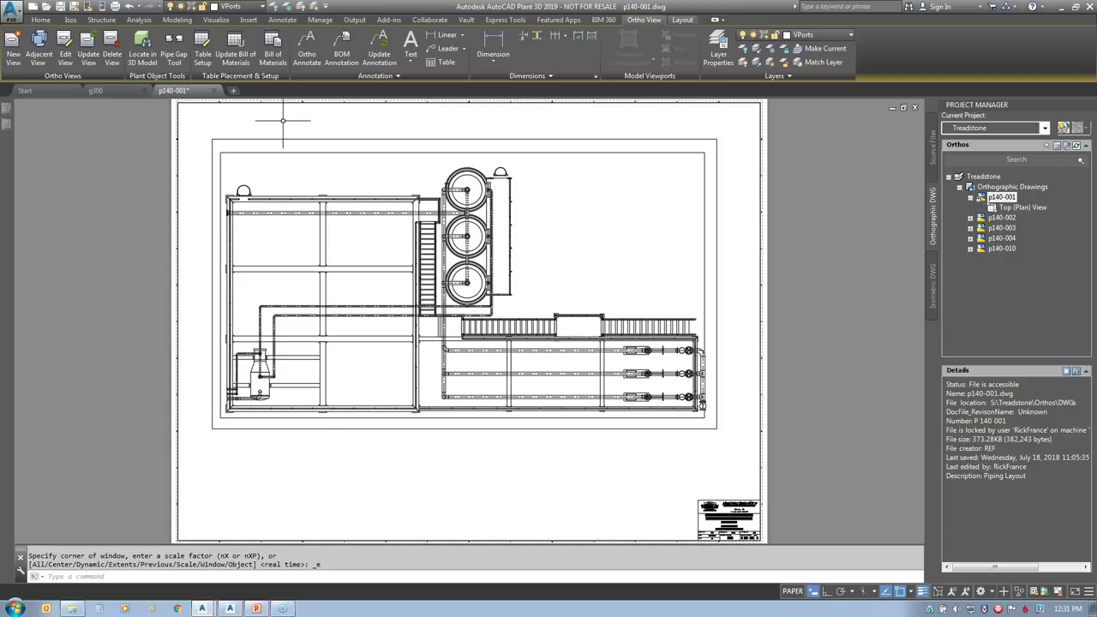
pyautogui.click(214, 90)
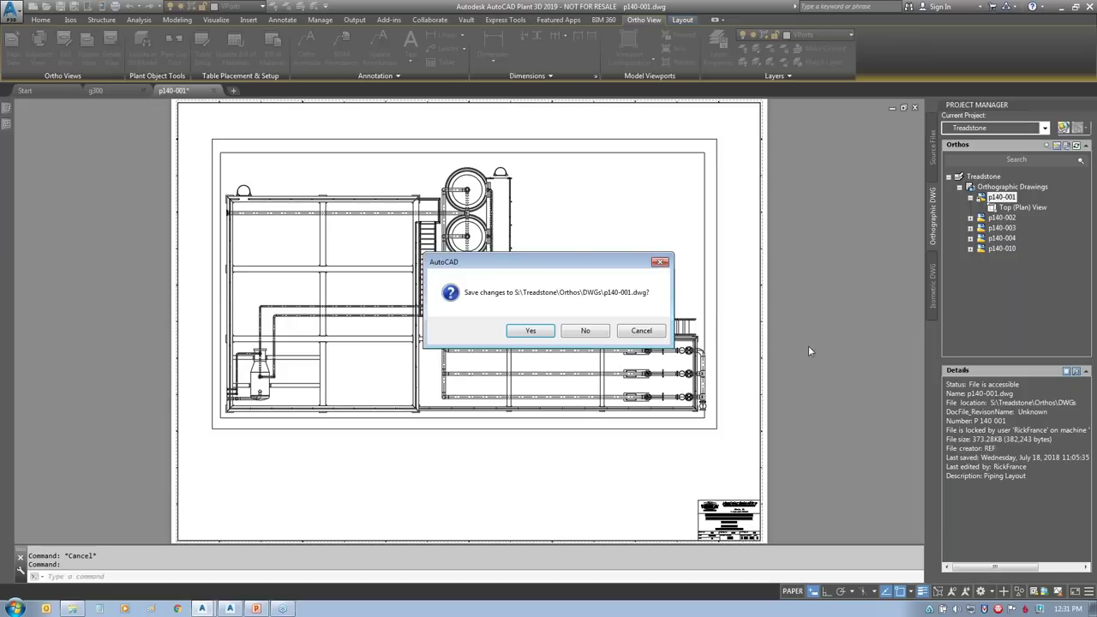
pyautogui.click(583, 334)
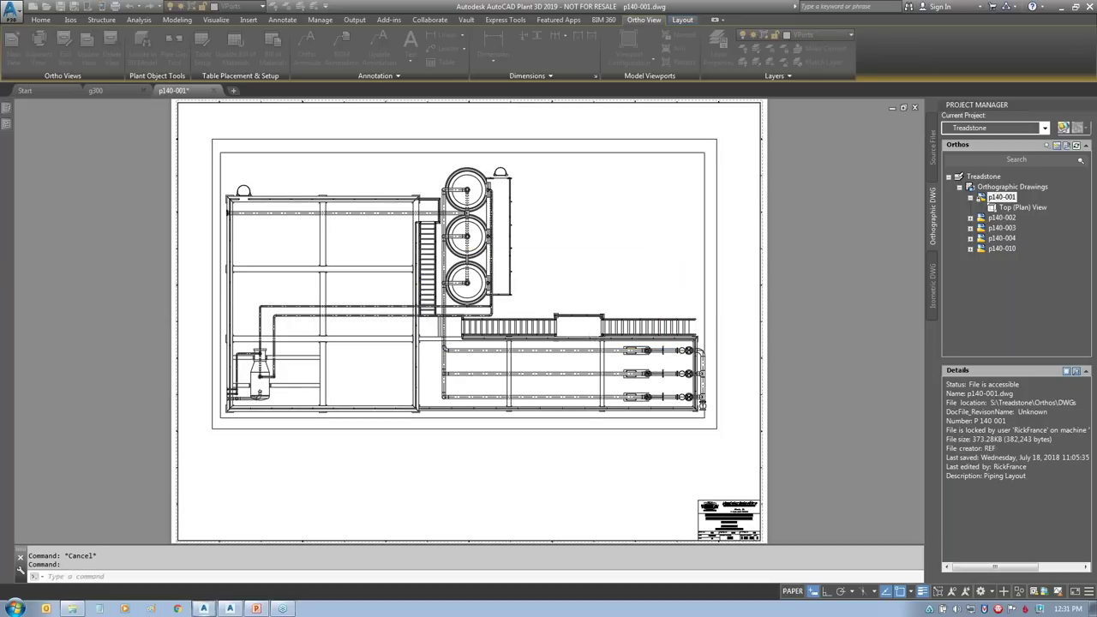
pyautogui.click(971, 208)
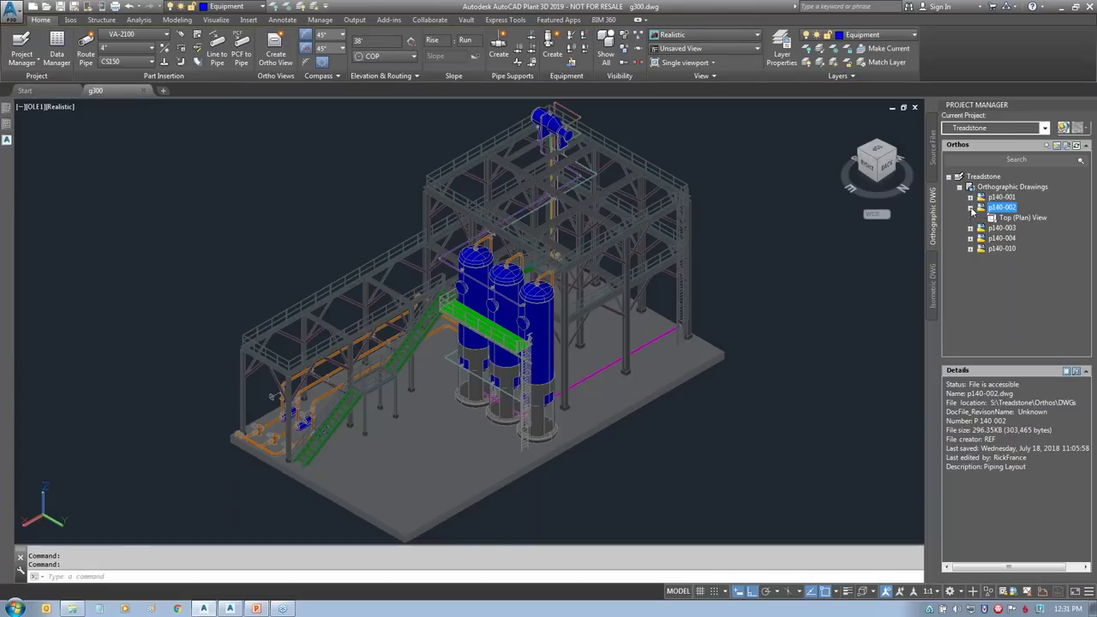
pyautogui.doubleClick(1001, 238)
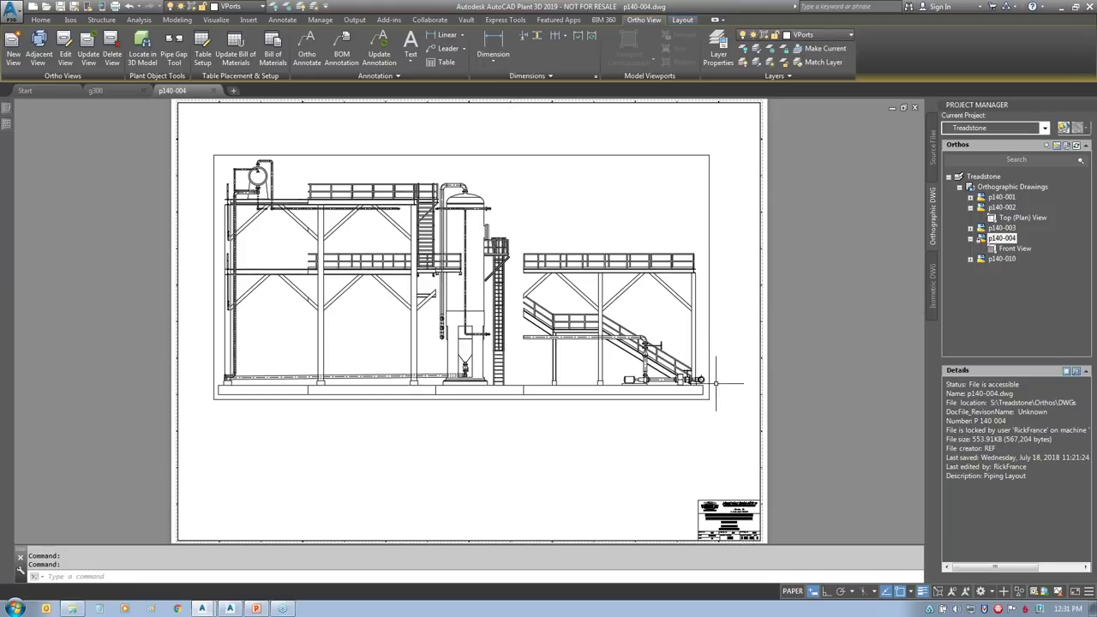
pyautogui.moveTo(203, 301); pyautogui.dragTo(709, 306)
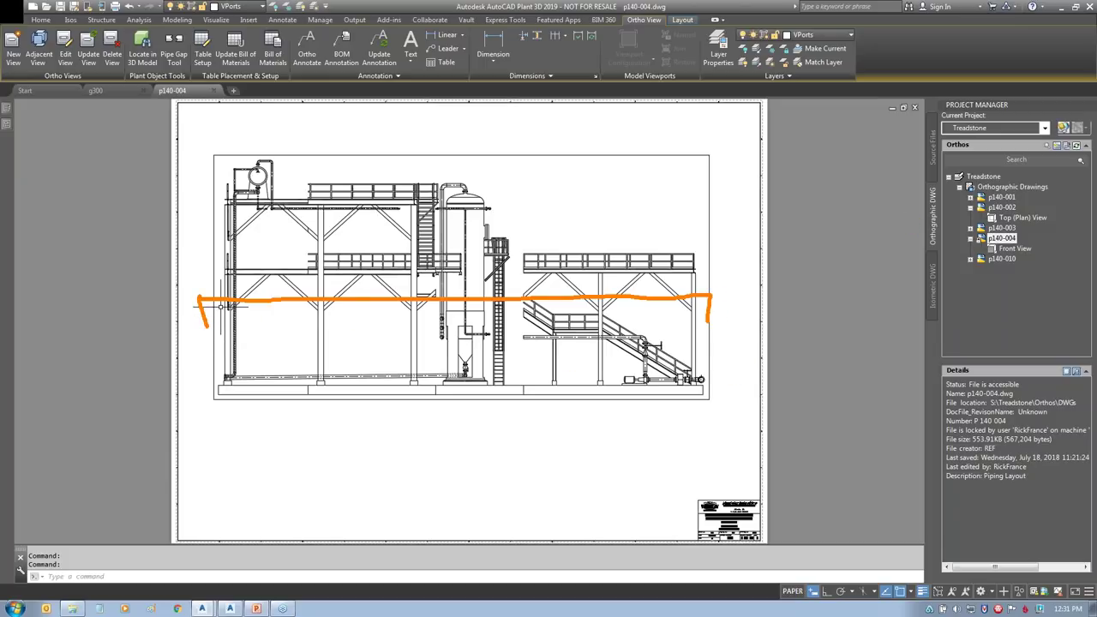
pyautogui.doubleClick(1001, 208)
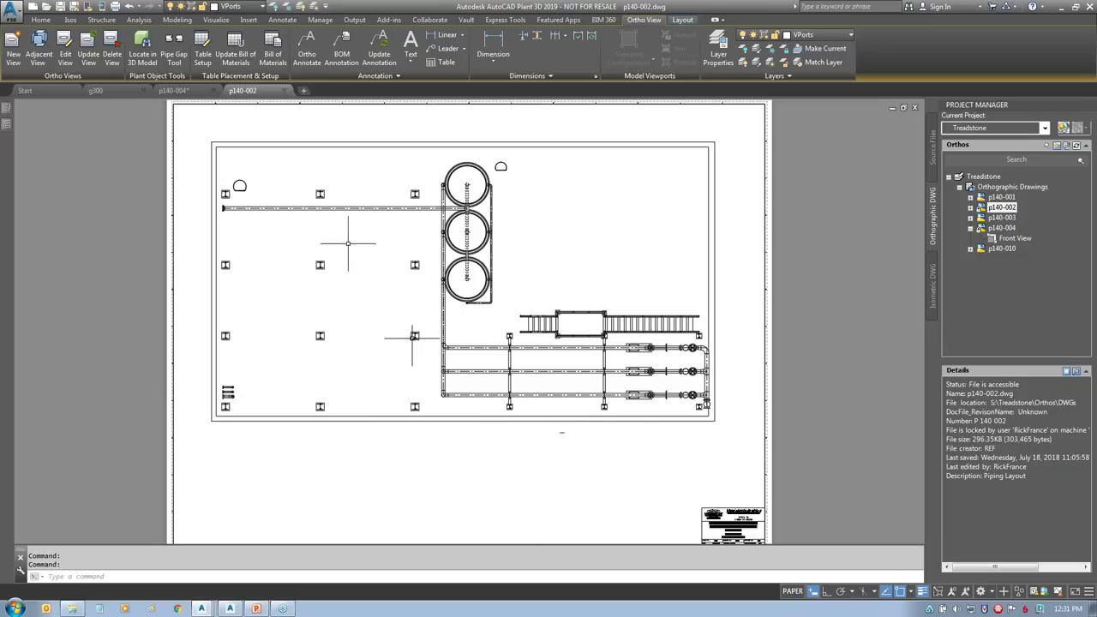
pyautogui.click(284, 90)
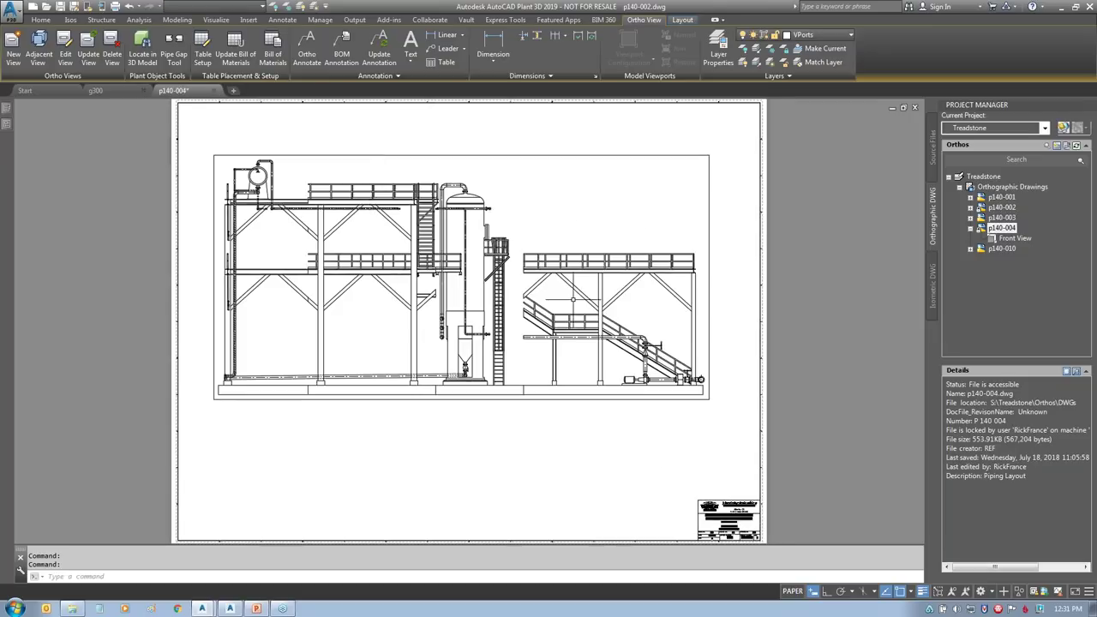
pyautogui.doubleClick(1001, 217)
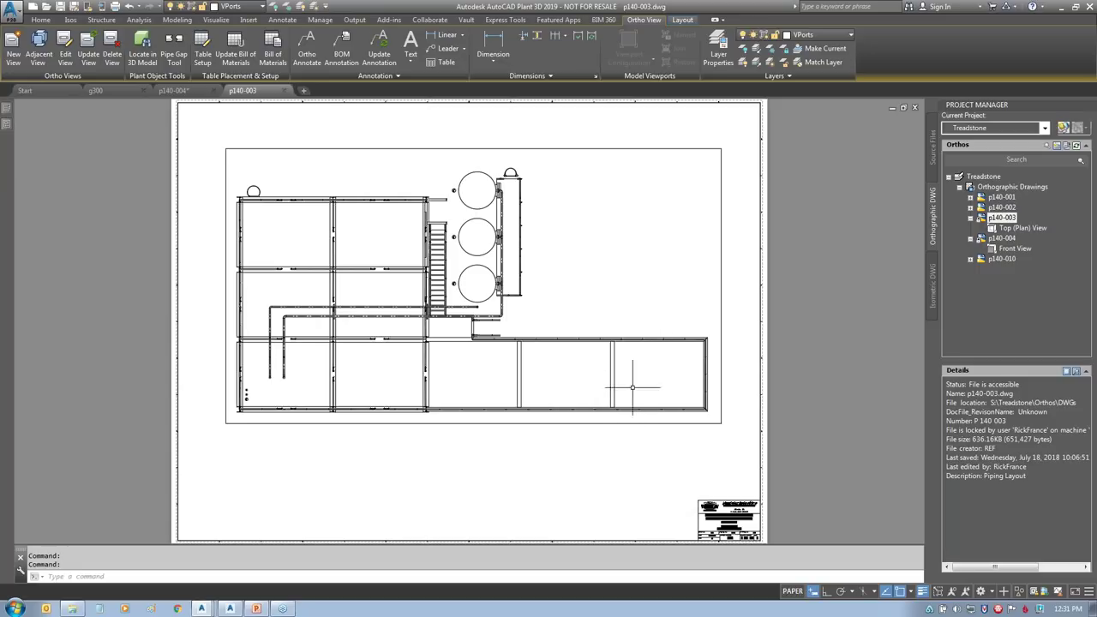
pyautogui.click(173, 90)
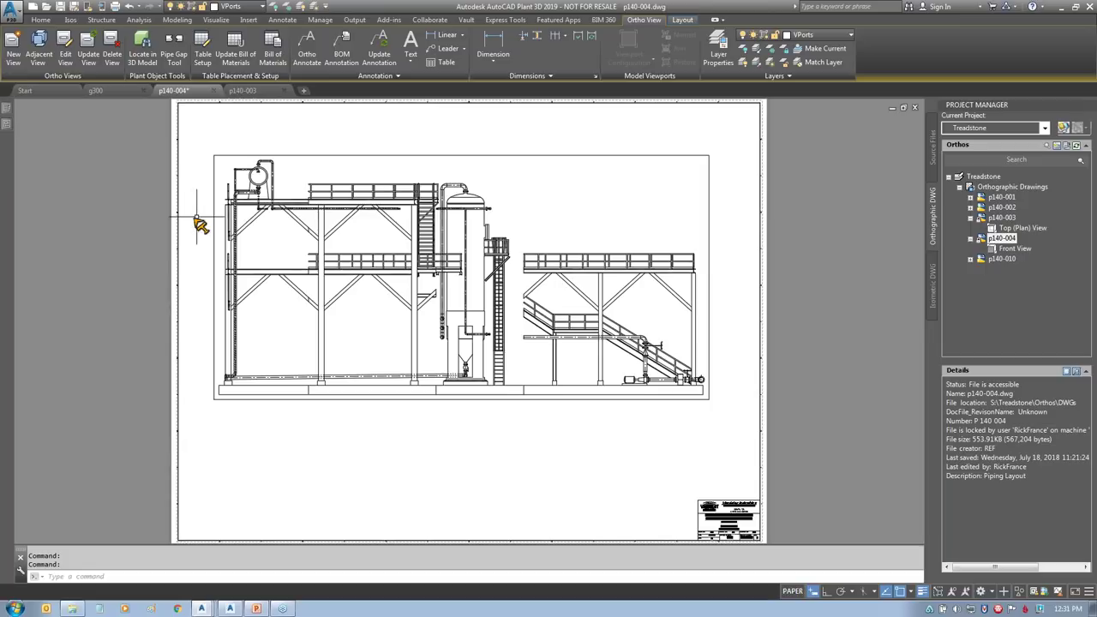
pyautogui.moveTo(196, 216)
pyautogui.mouseDown()
pyautogui.moveTo(724, 215)
pyautogui.moveTo(726, 226)
pyautogui.mouseUp()
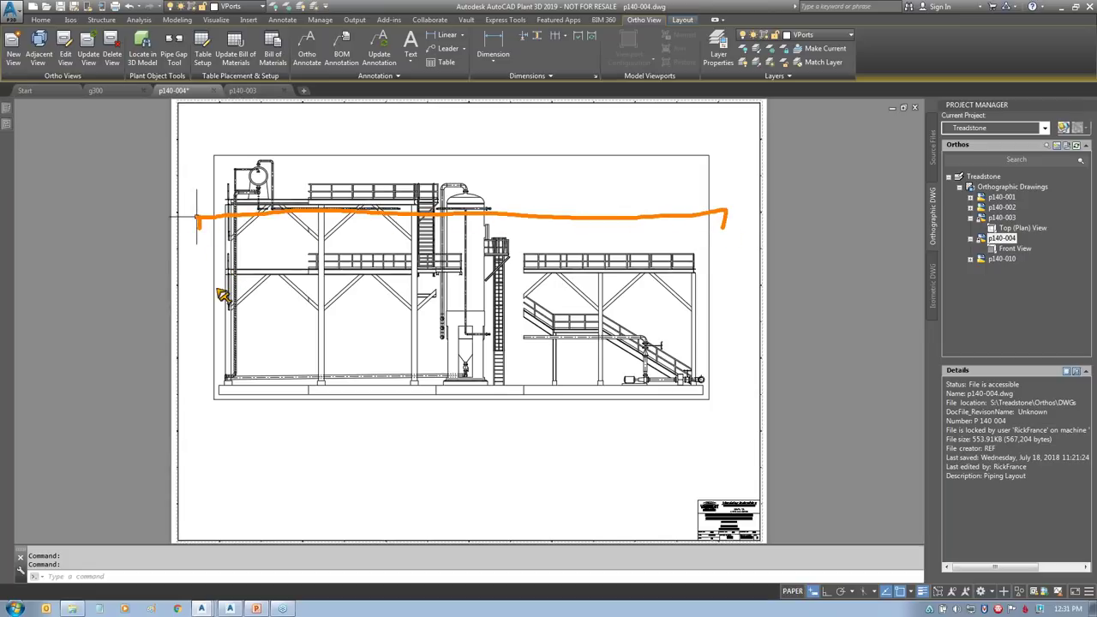
pyautogui.moveTo(221, 279); pyautogui.dragTo(745, 295)
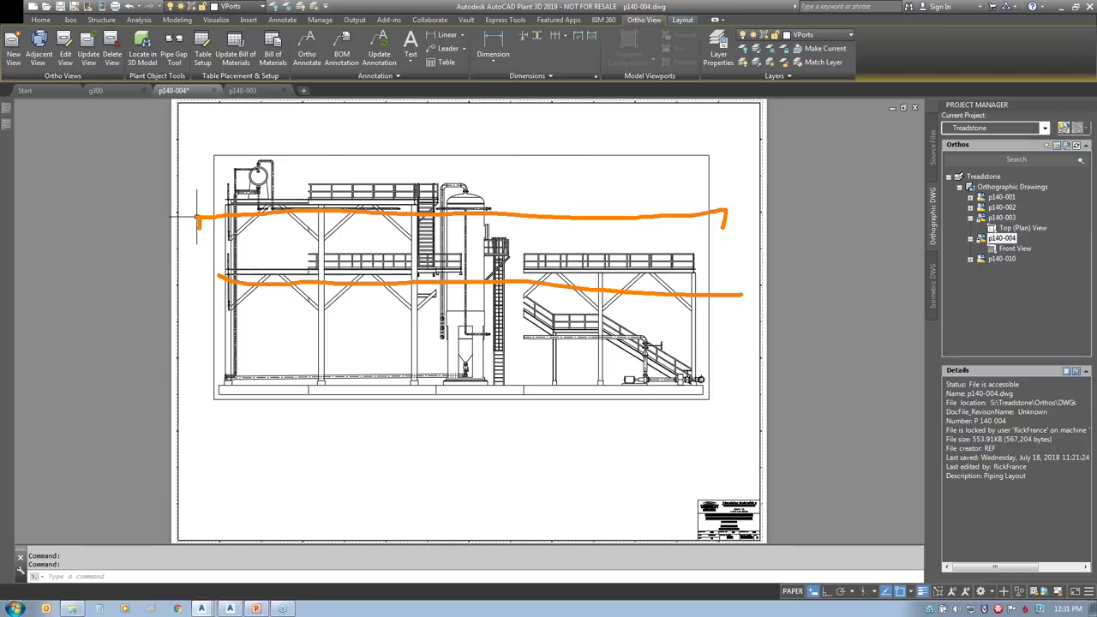
pyautogui.press('Escape')
pyautogui.click(214, 92)
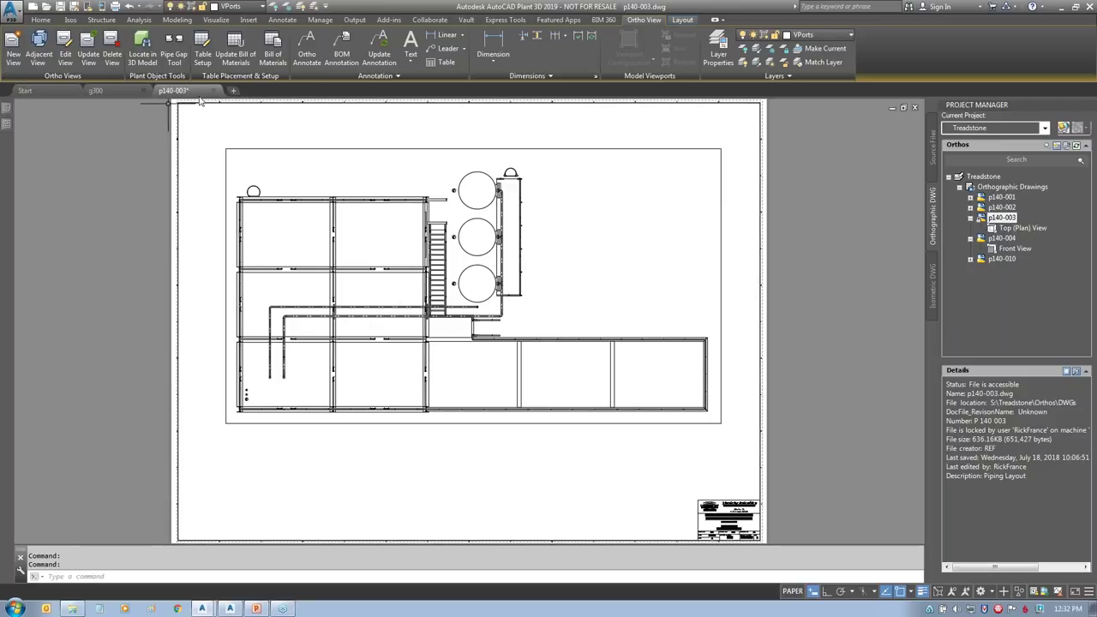
pyautogui.click(214, 92)
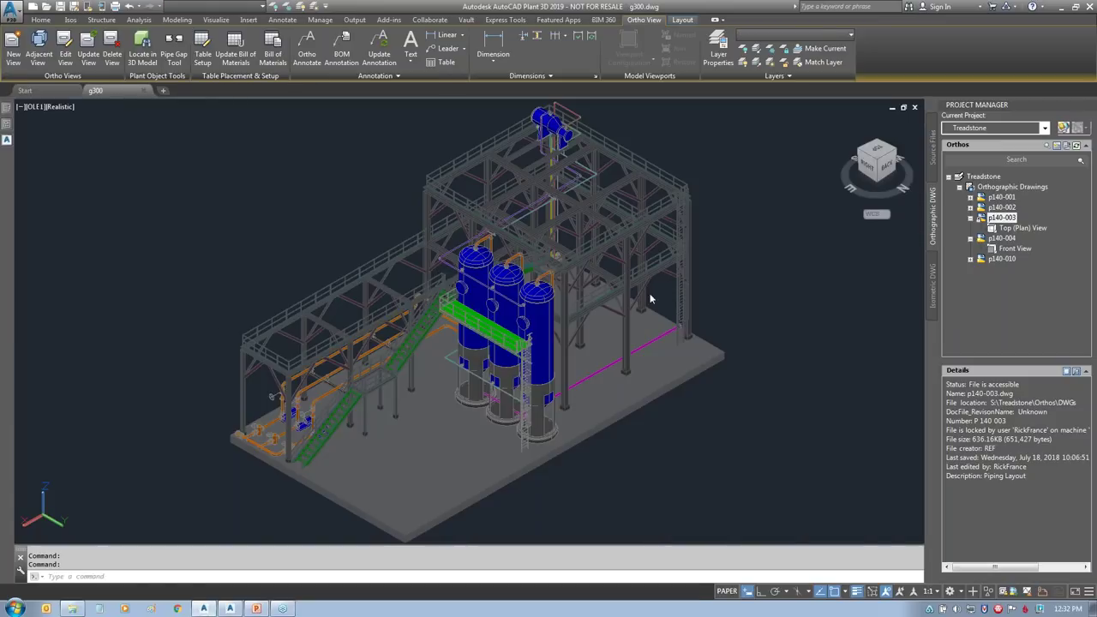
# Step: Open ortho drawing p140-010 and start a new ortho view referencing the Piping model
pyautogui.click(970, 218)
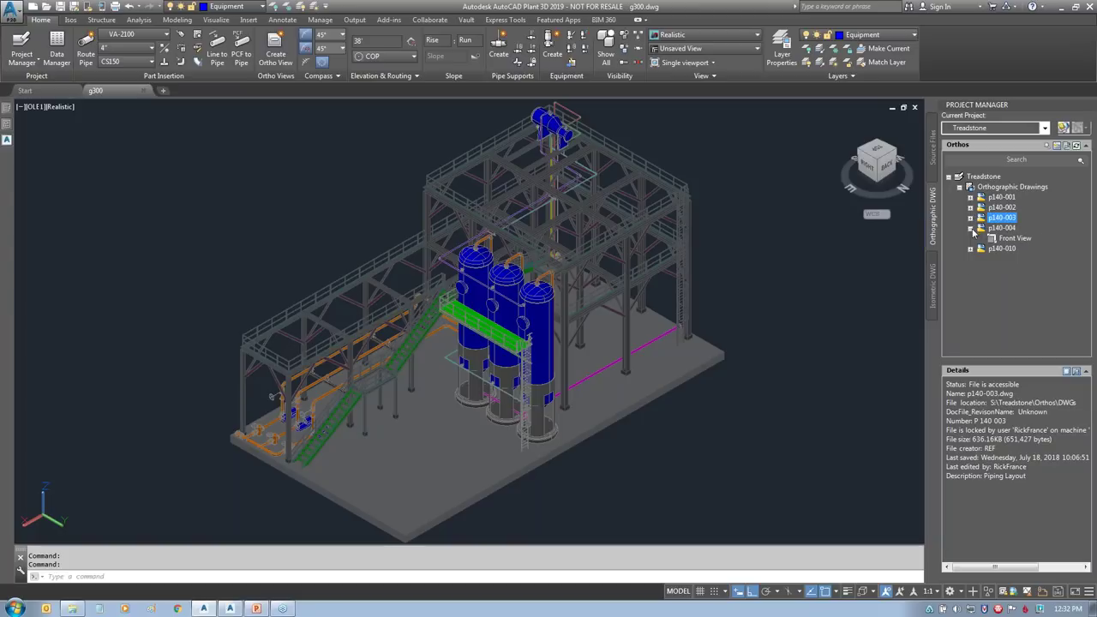
pyautogui.click(969, 228)
pyautogui.doubleClick(1001, 238)
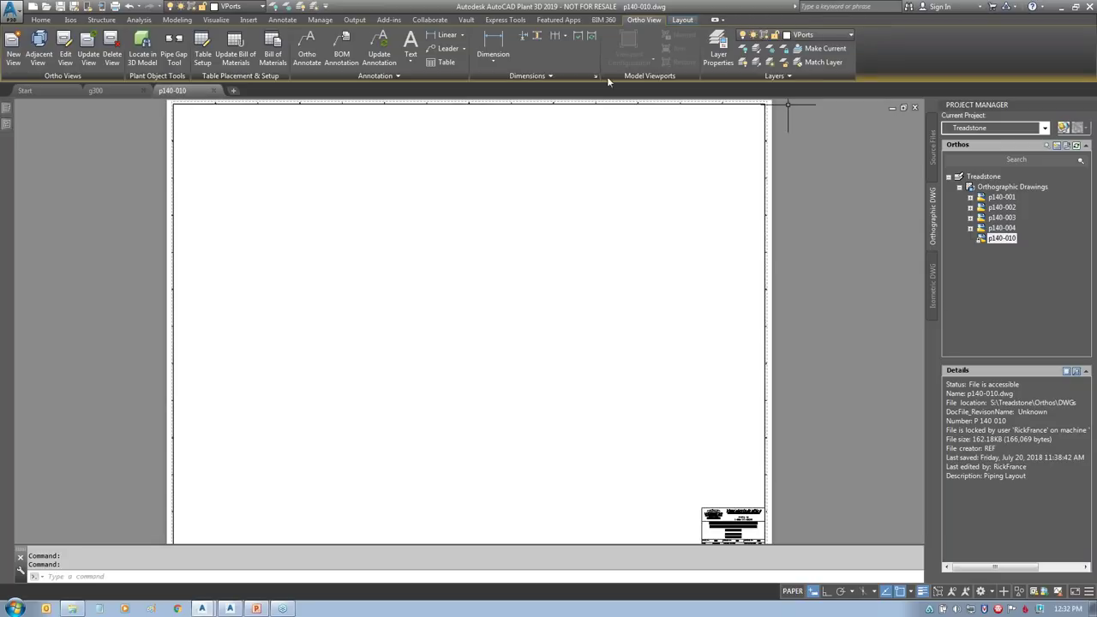
pyautogui.click(12, 47)
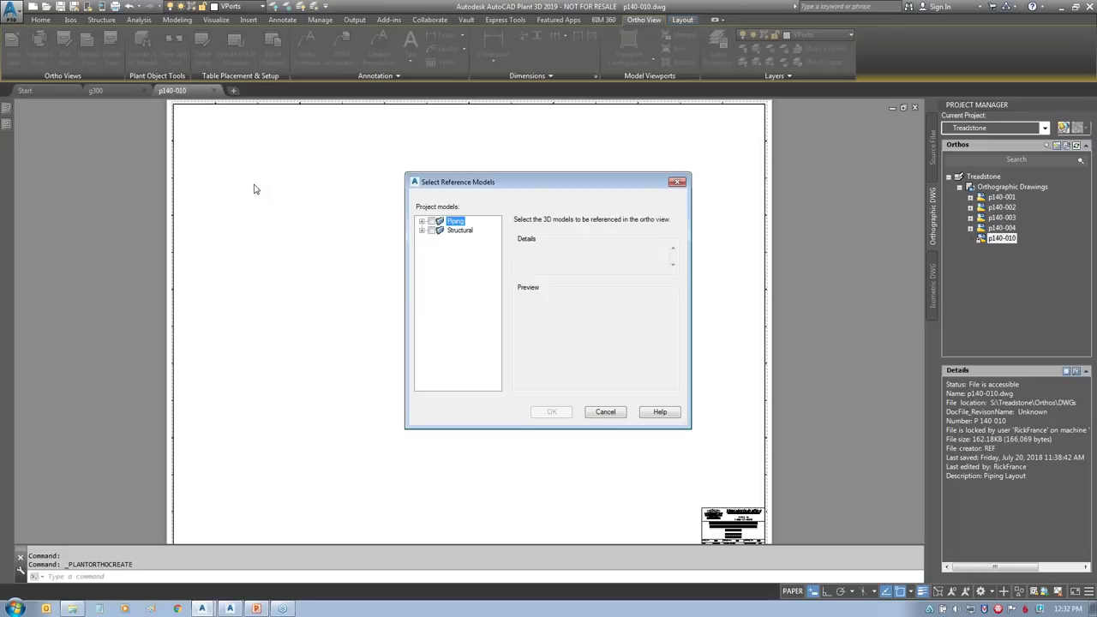
pyautogui.click(431, 221)
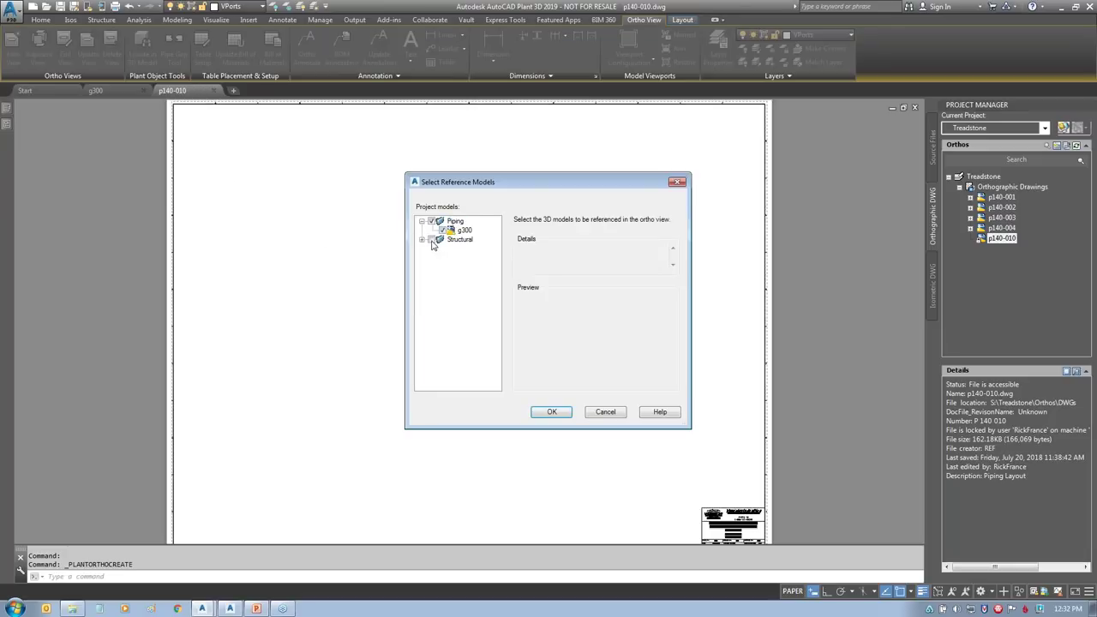
pyautogui.click(552, 412)
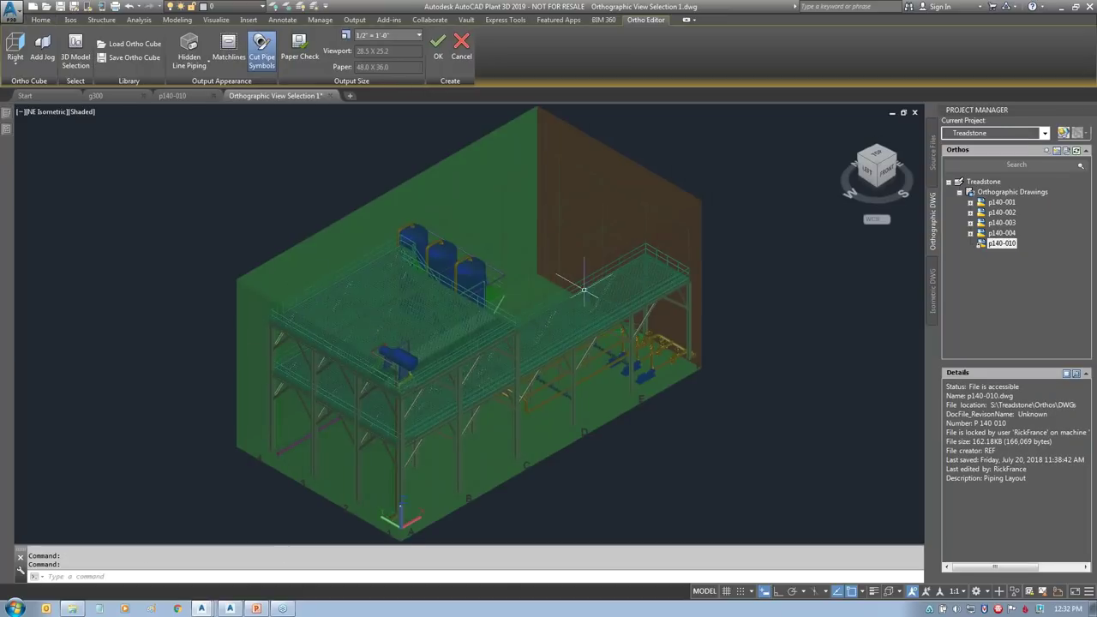
# Step: Load the saved GA ortho cube, then cancel a trial stretch of its top face
pyautogui.click(137, 45)
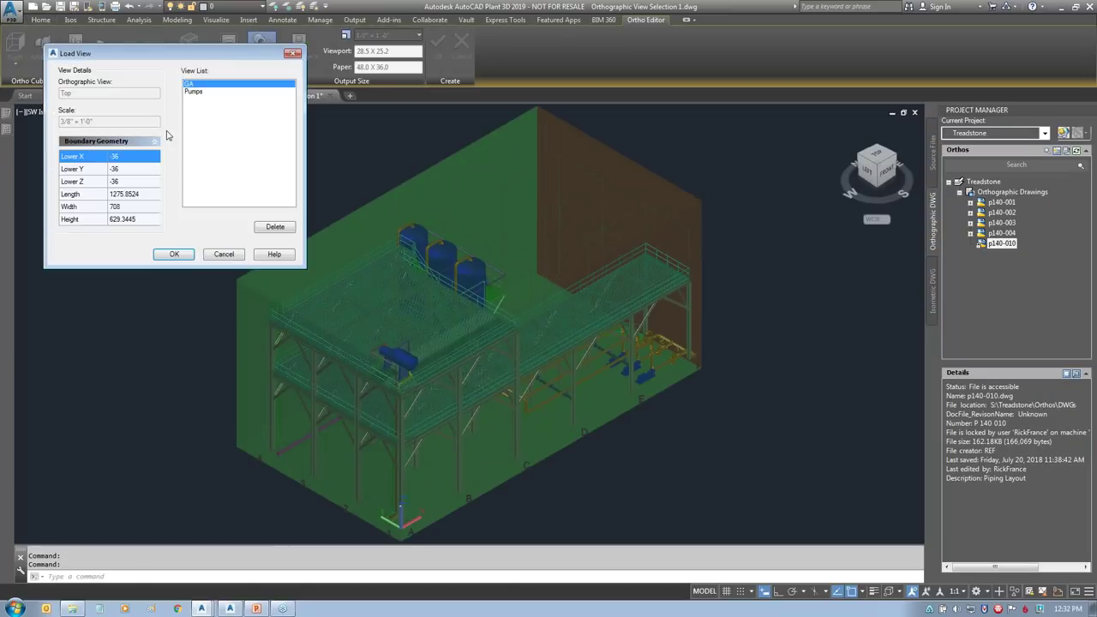
pyautogui.click(174, 255)
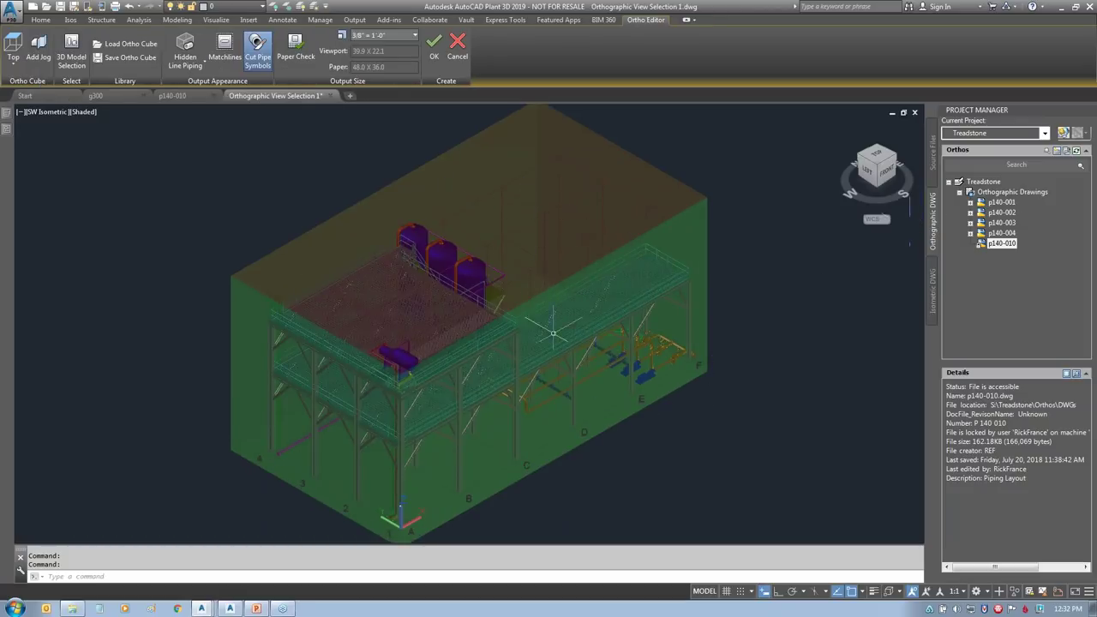
pyautogui.click(469, 233)
pyautogui.click(469, 234)
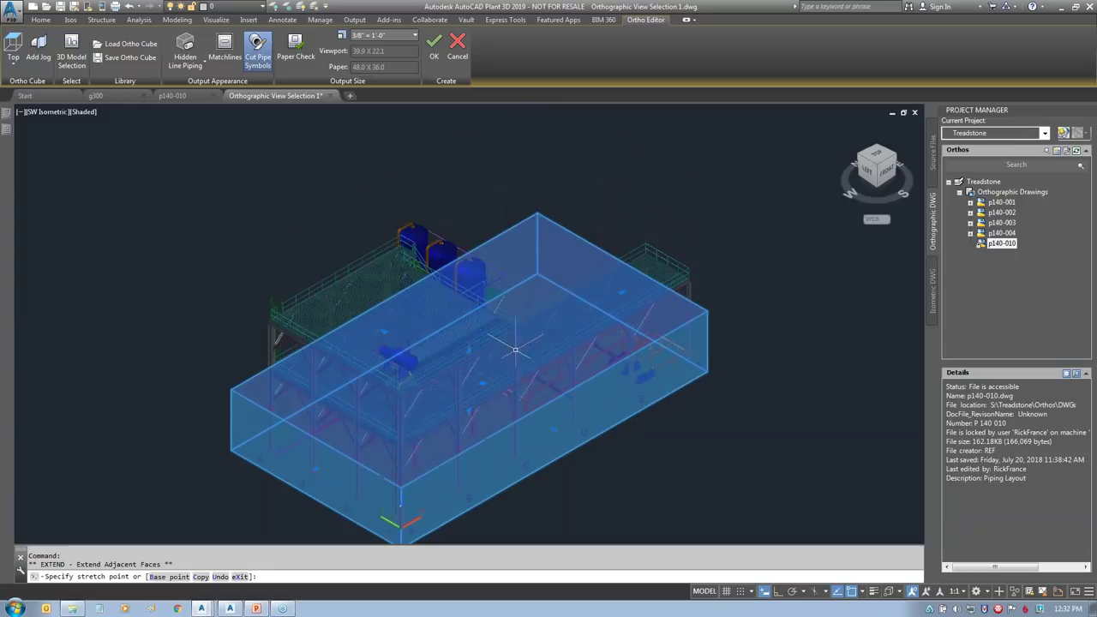
pyautogui.press('Escape')
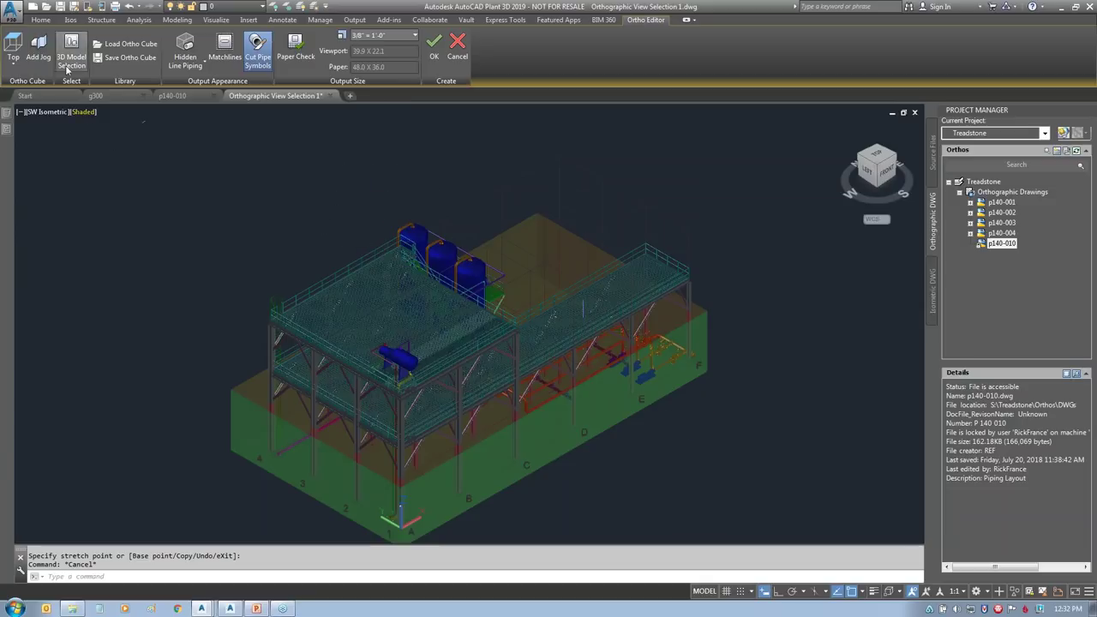
# Step: Load the GA ortho cube and set the view direction to Front
pyautogui.click(127, 44)
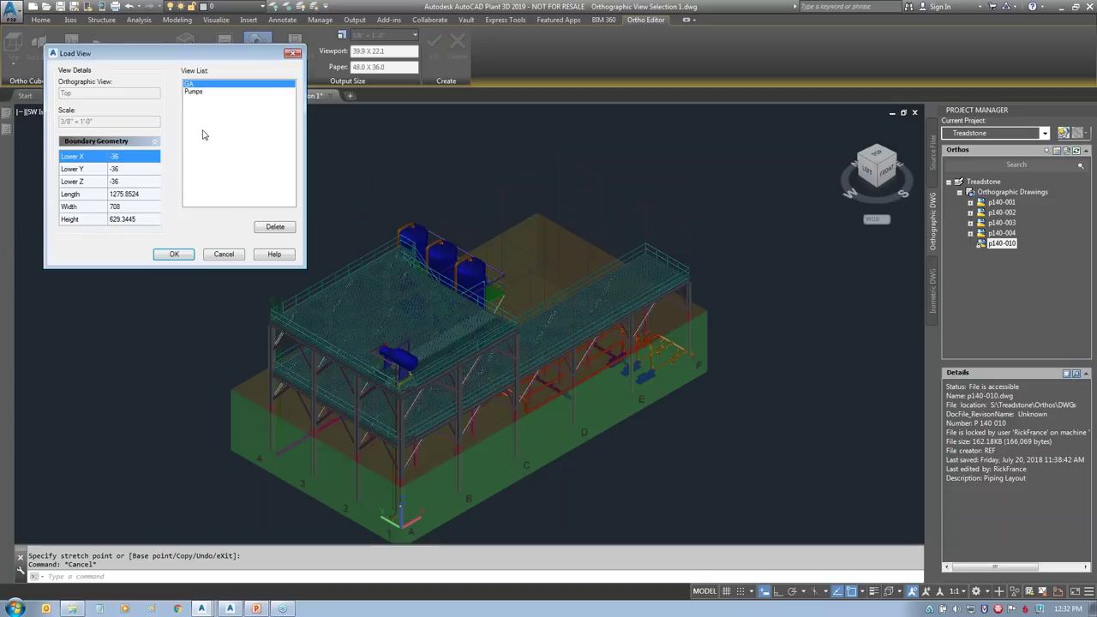
pyautogui.click(174, 254)
pyautogui.click(14, 64)
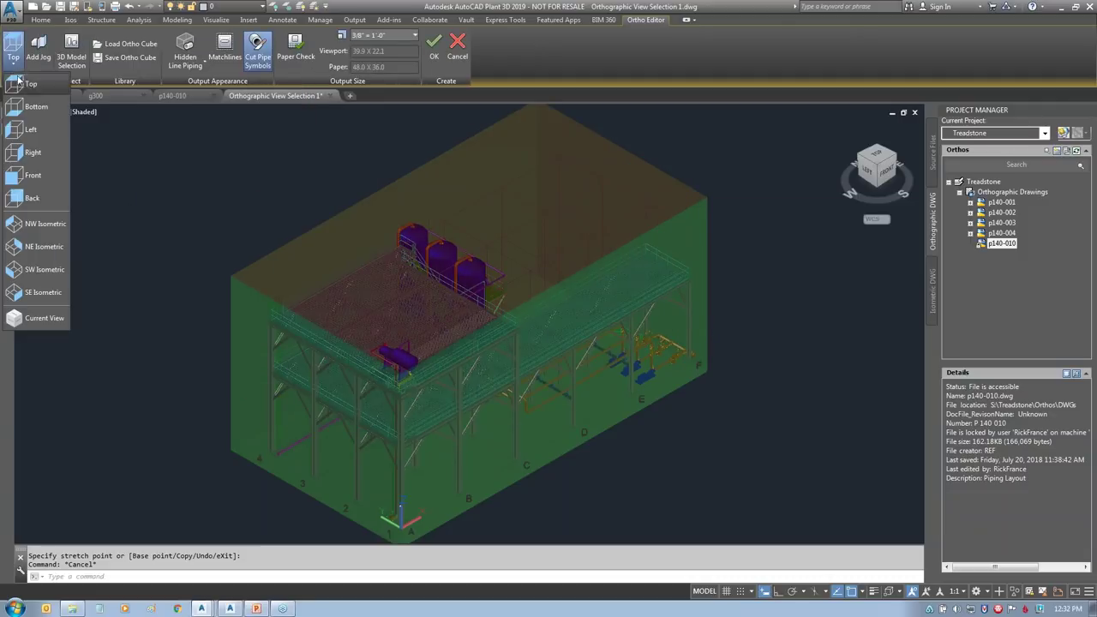
pyautogui.click(34, 170)
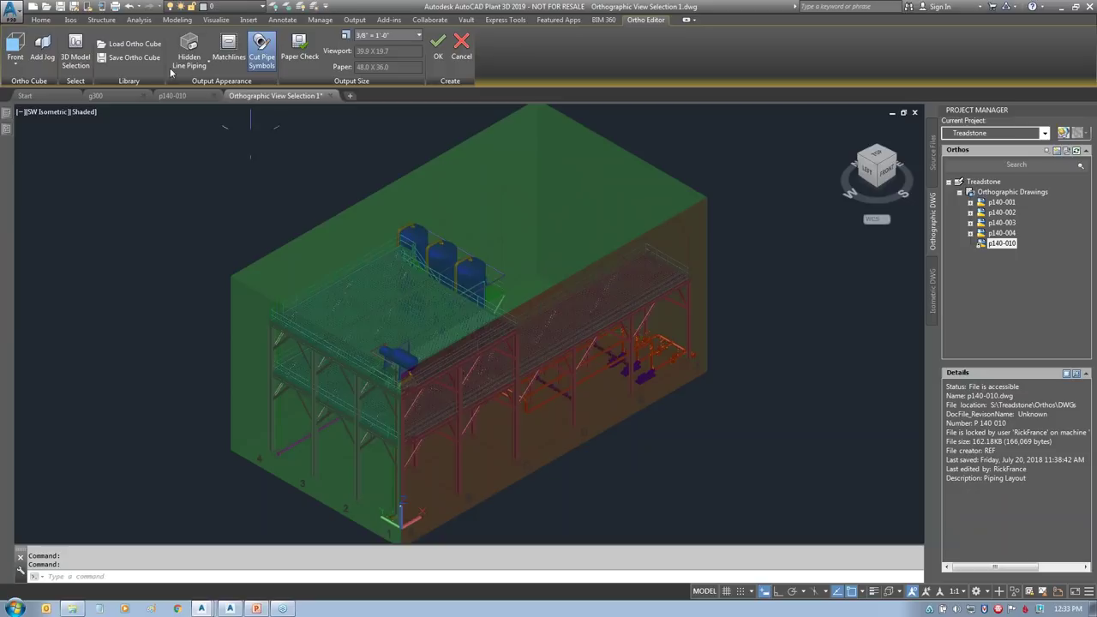
# Step: Load the saved Pumps ortho cube and pan to the pump area
pyautogui.click(128, 43)
pyautogui.click(196, 93)
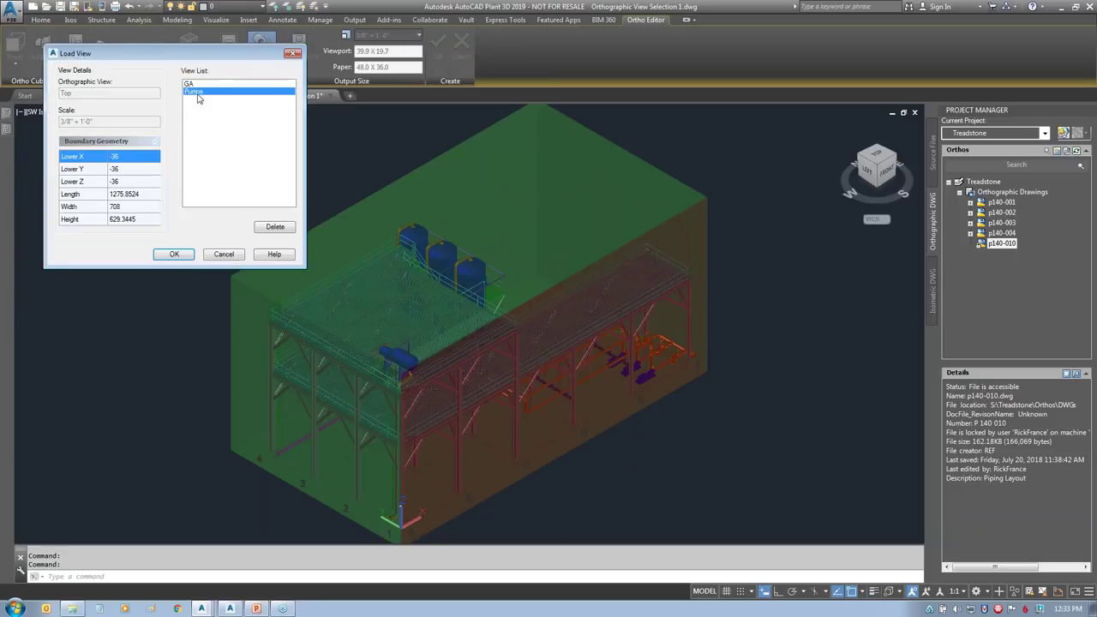
pyautogui.click(172, 255)
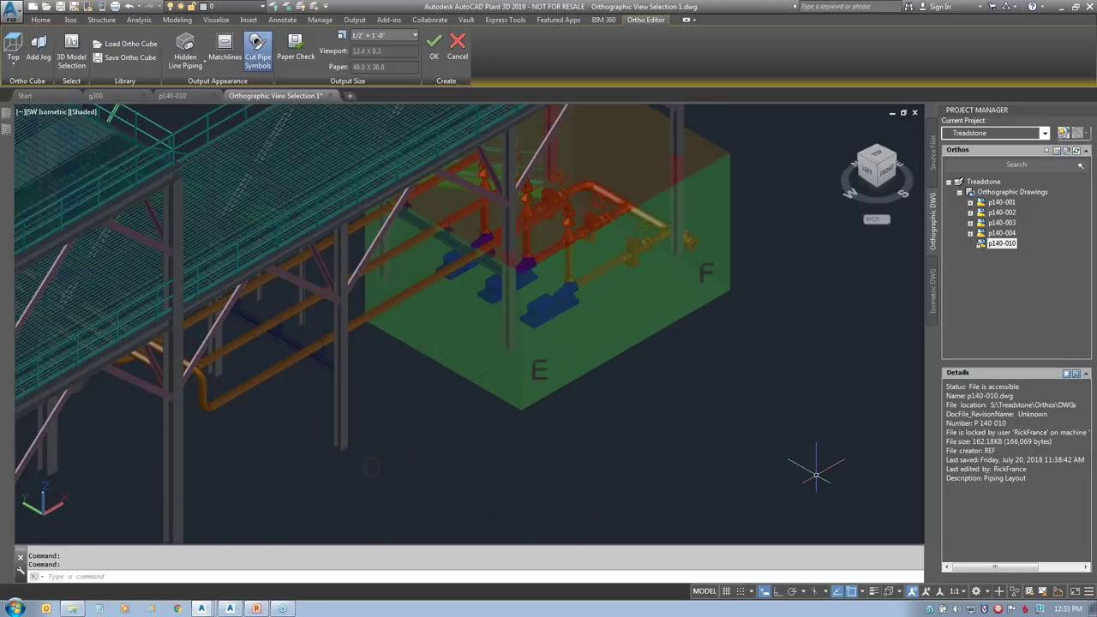
pyautogui.moveTo(754, 355); pyautogui.dragTo(755, 425, button='middle')
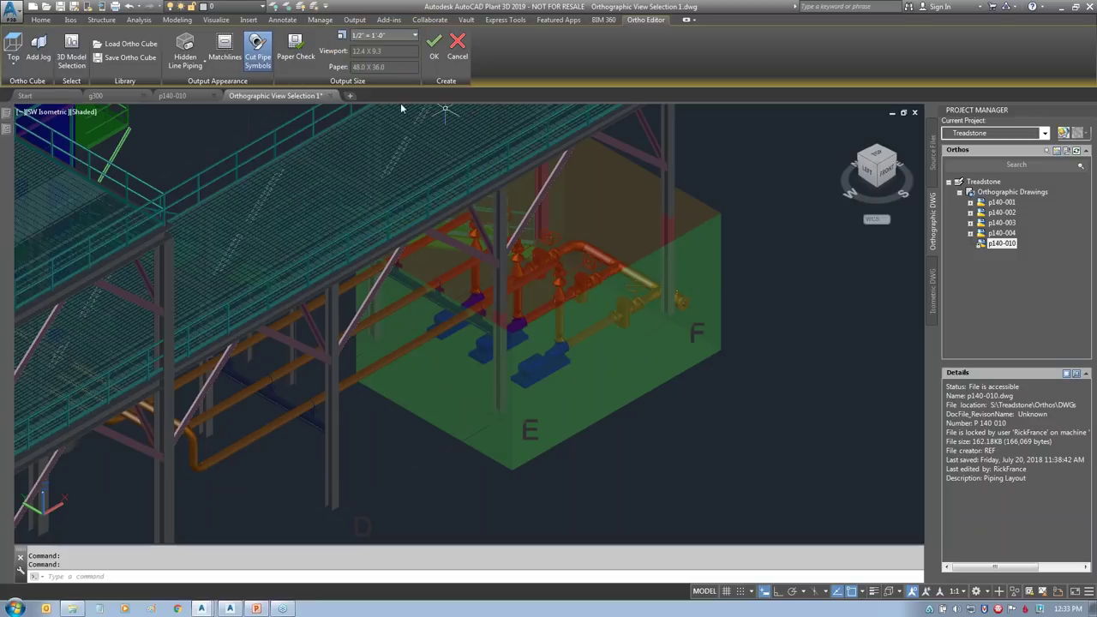
# Step: Accept the ortho cube and place the pump-lines viewport near the sheet's top-left
pyautogui.click(434, 56)
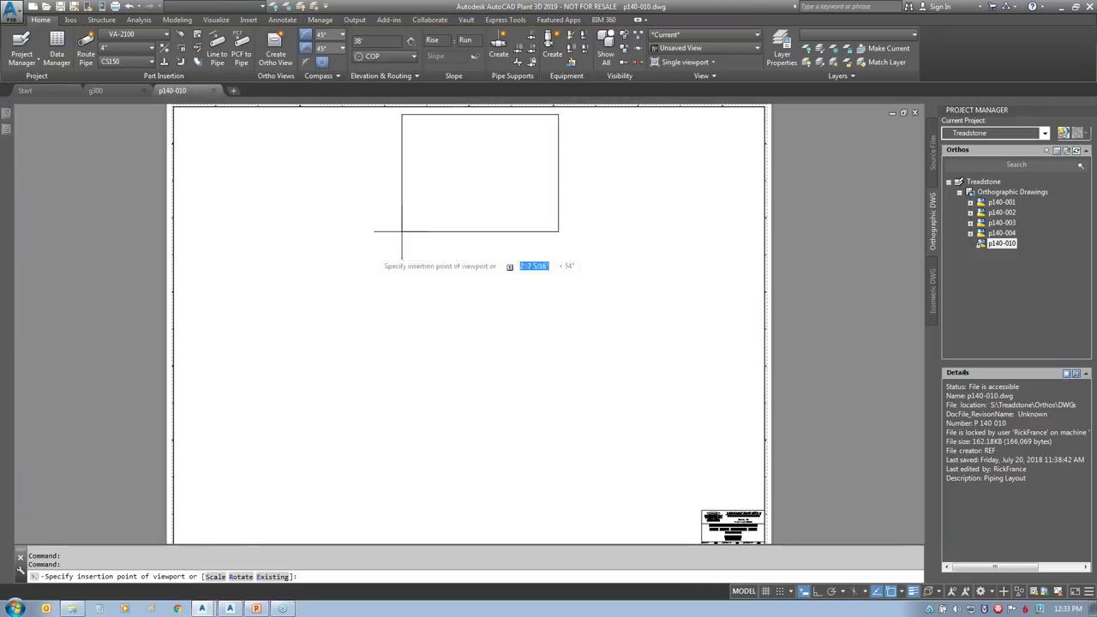
pyautogui.click(244, 278)
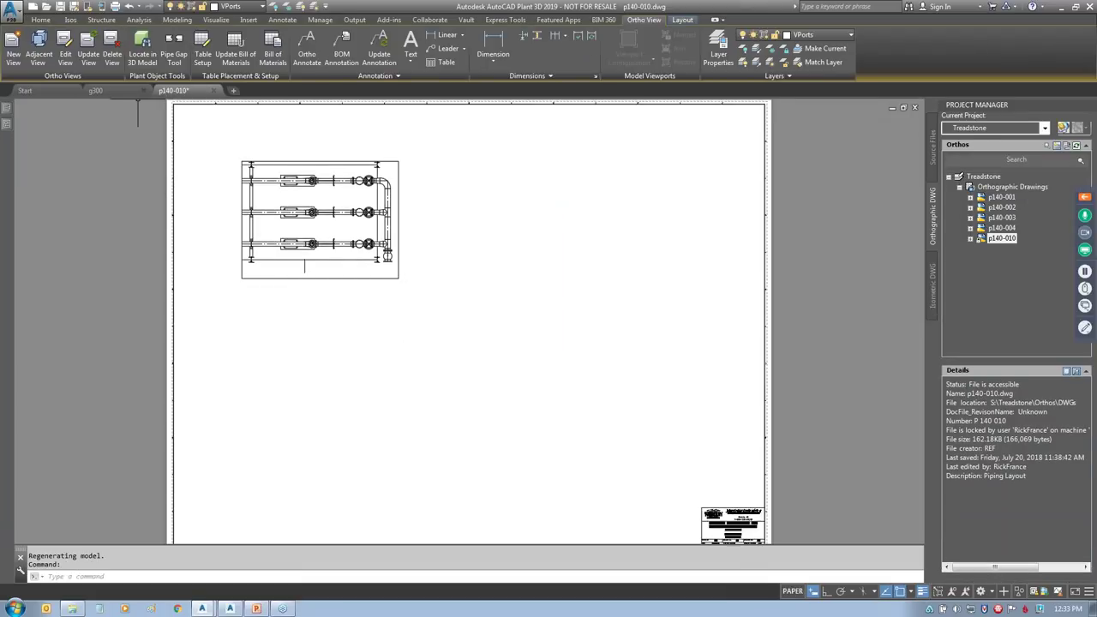
pyautogui.scroll(2, 273, 192)
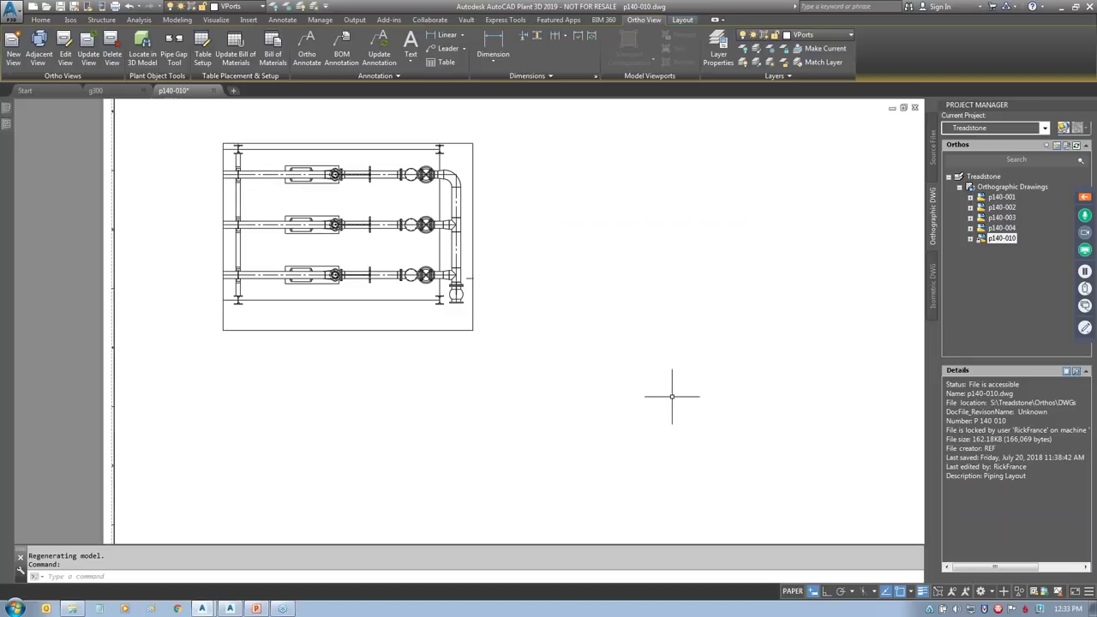
pyautogui.scroll(-2, 668, 400)
pyautogui.moveTo(668, 399); pyautogui.dragTo(484, 310, button='middle')
# Step: Create a front adjacent view from the pump plan and place it below
pyautogui.click(39, 53)
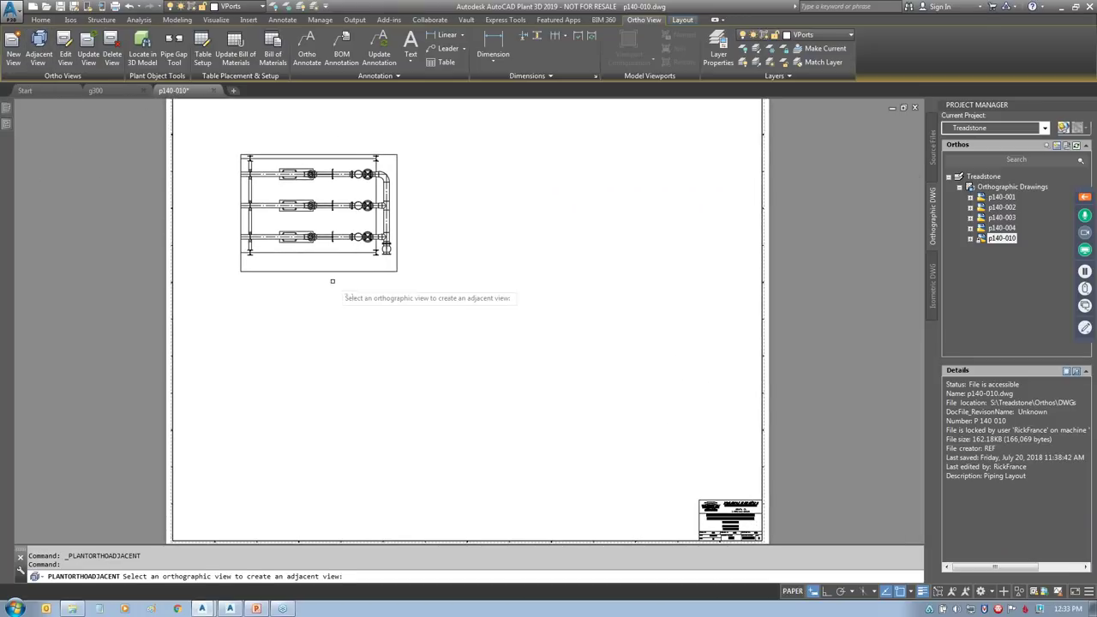
pyautogui.click(334, 266)
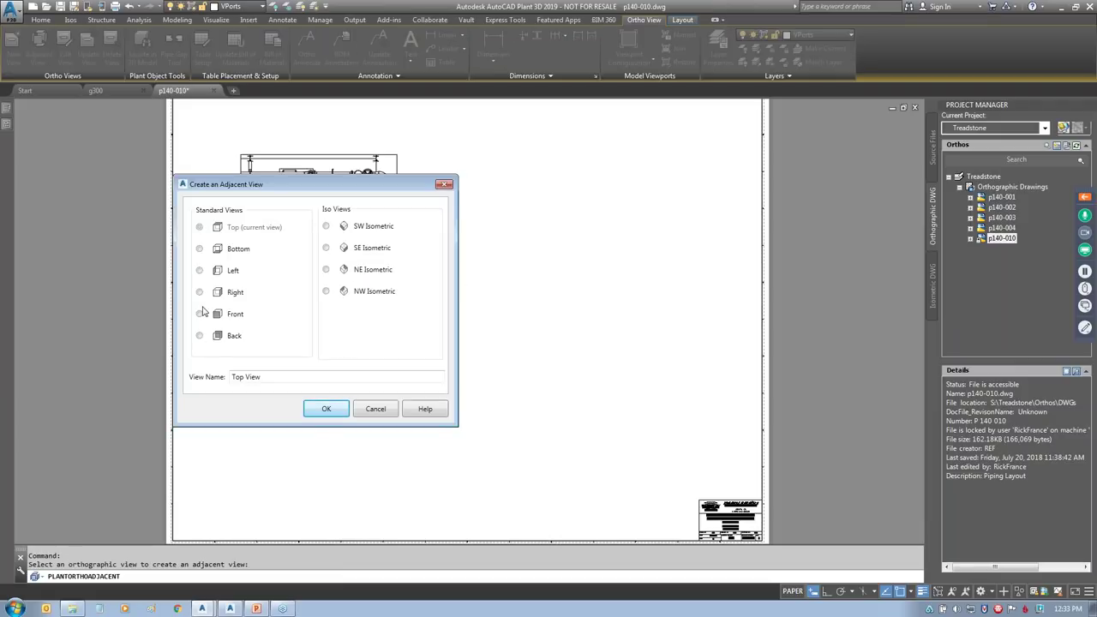
pyautogui.click(325, 409)
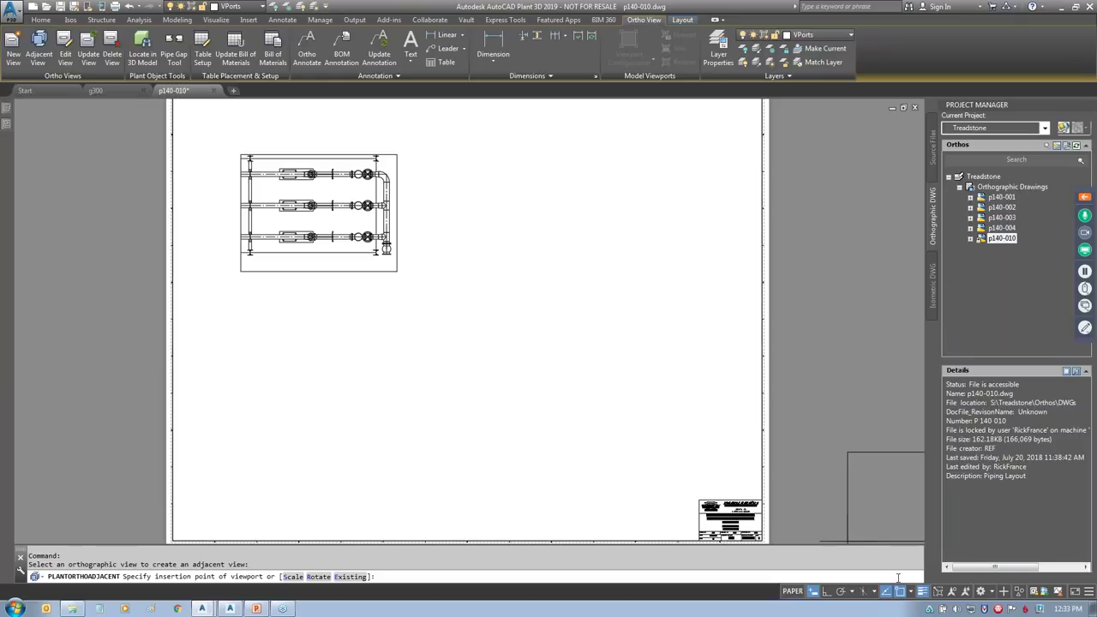
pyautogui.click(910, 591)
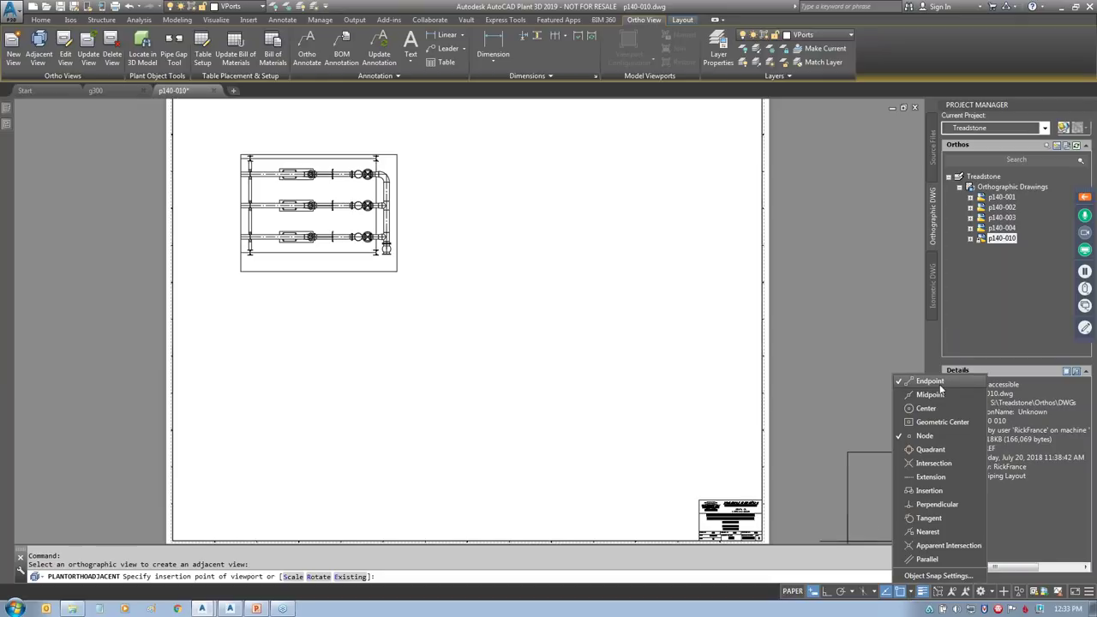
pyautogui.click(482, 427)
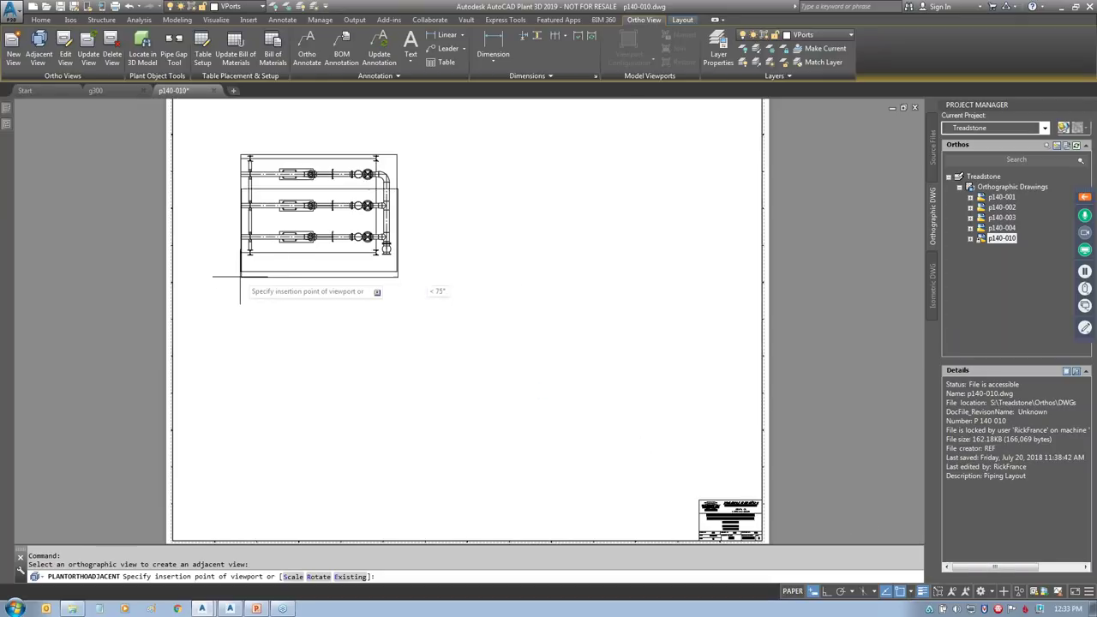
pyautogui.click(240, 458)
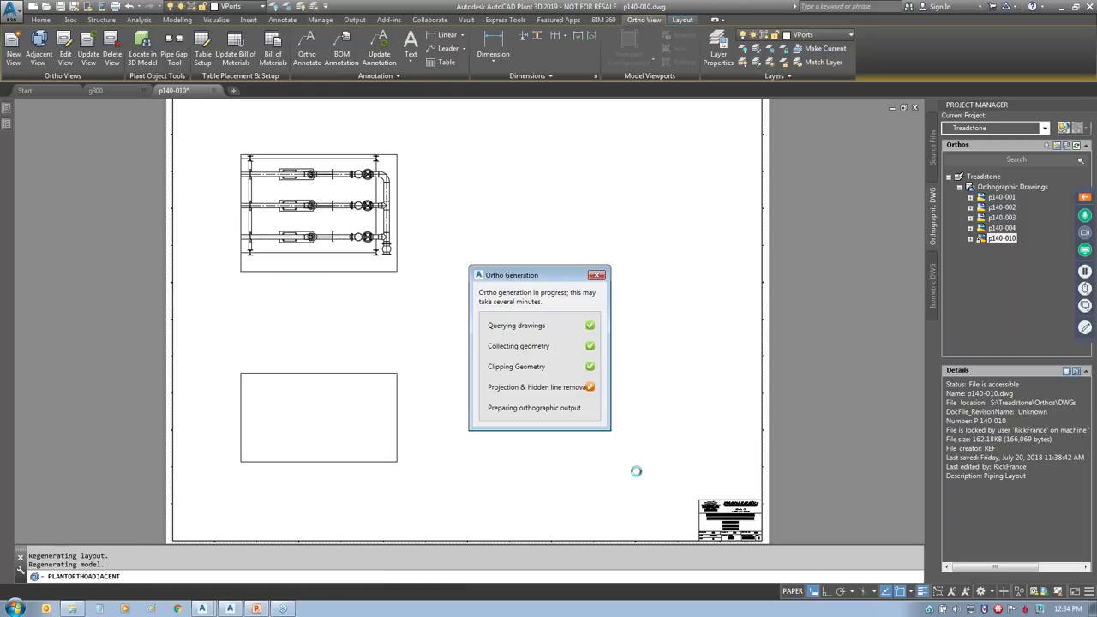
# Step: Create a right adjacent view from the front view and place it alongside
pyautogui.click(38, 47)
pyautogui.click(393, 396)
pyautogui.click(199, 293)
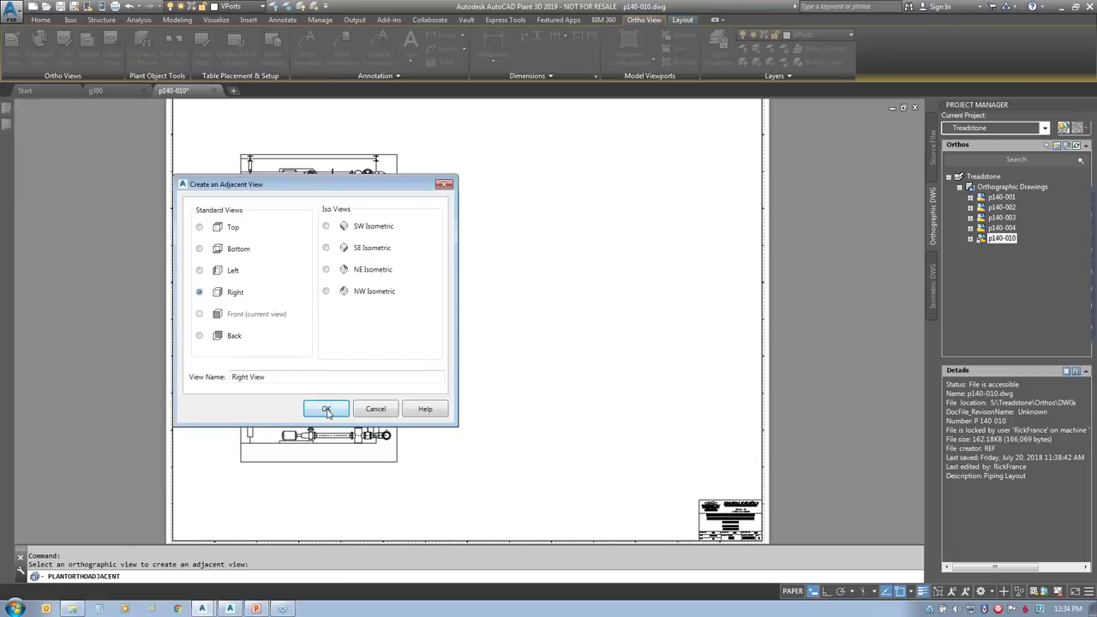
pyautogui.click(326, 409)
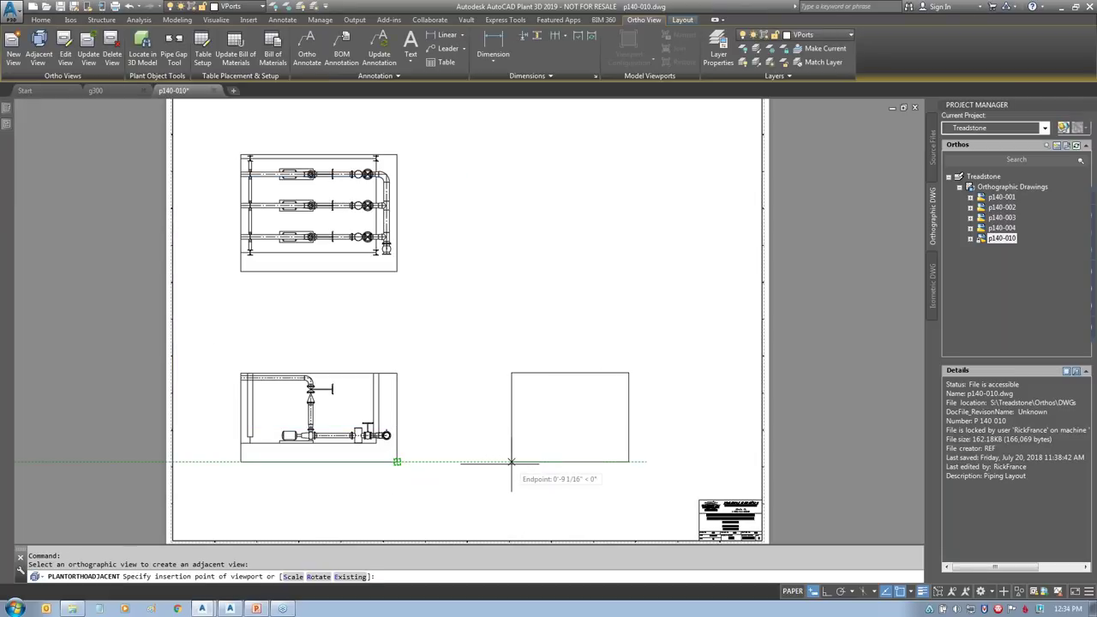
pyautogui.click(511, 462)
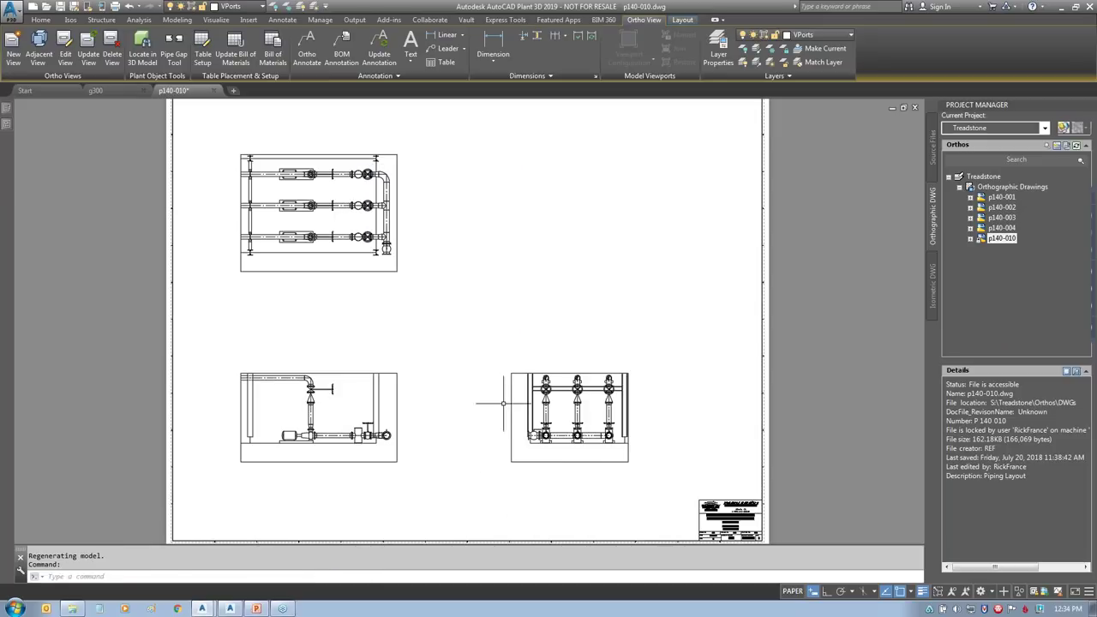
pyautogui.scroll(4, 302, 176)
pyautogui.scroll(2, 367, 225)
pyautogui.scroll(-2, 368, 225)
pyautogui.scroll(2, 368, 226)
pyautogui.moveTo(368, 225); pyautogui.dragTo(508, 316, button='middle')
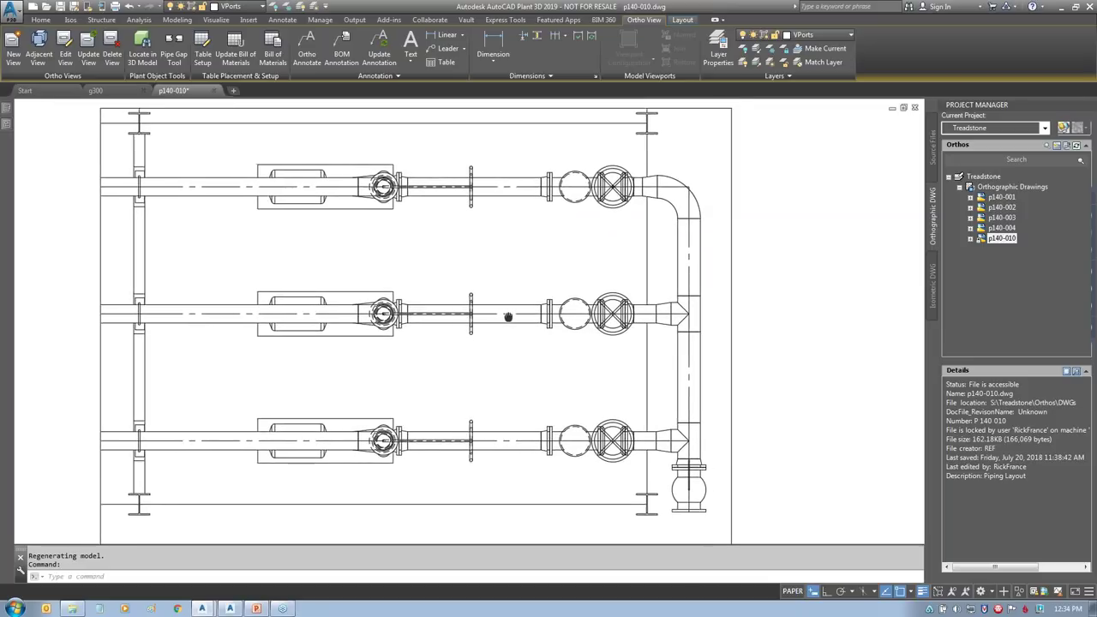
pyautogui.scroll(-2, 535, 295)
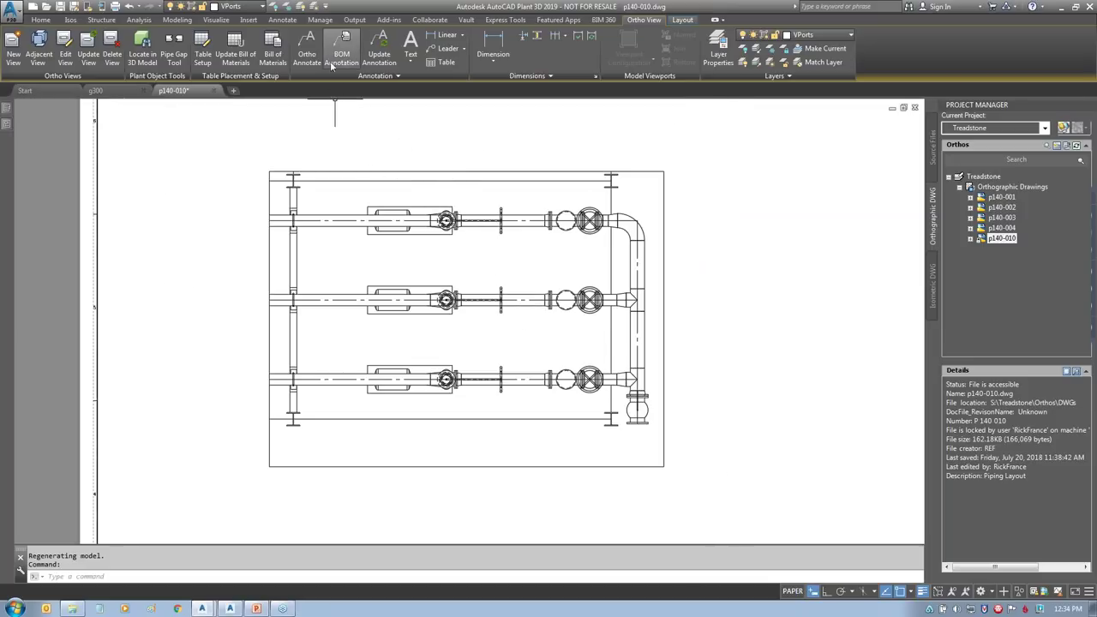
# Step: Label the top, middle (8"-CS150-PW-1200) and bottom pipes with their line numbers
pyautogui.click(307, 50)
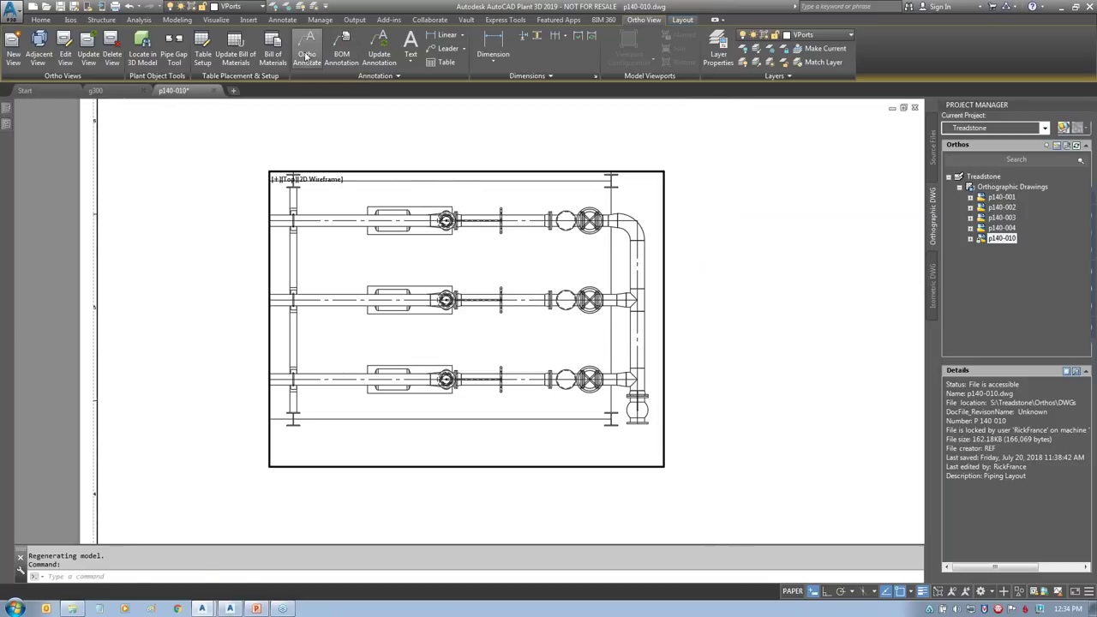
pyautogui.click(331, 221)
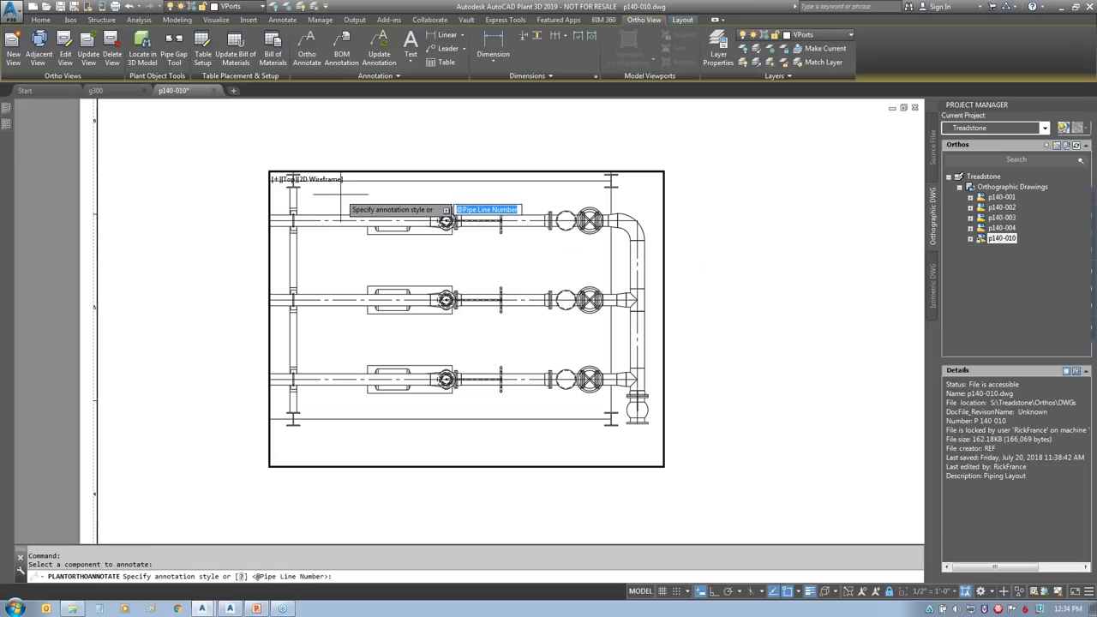
pyautogui.press('Return')
pyautogui.click(877, 591)
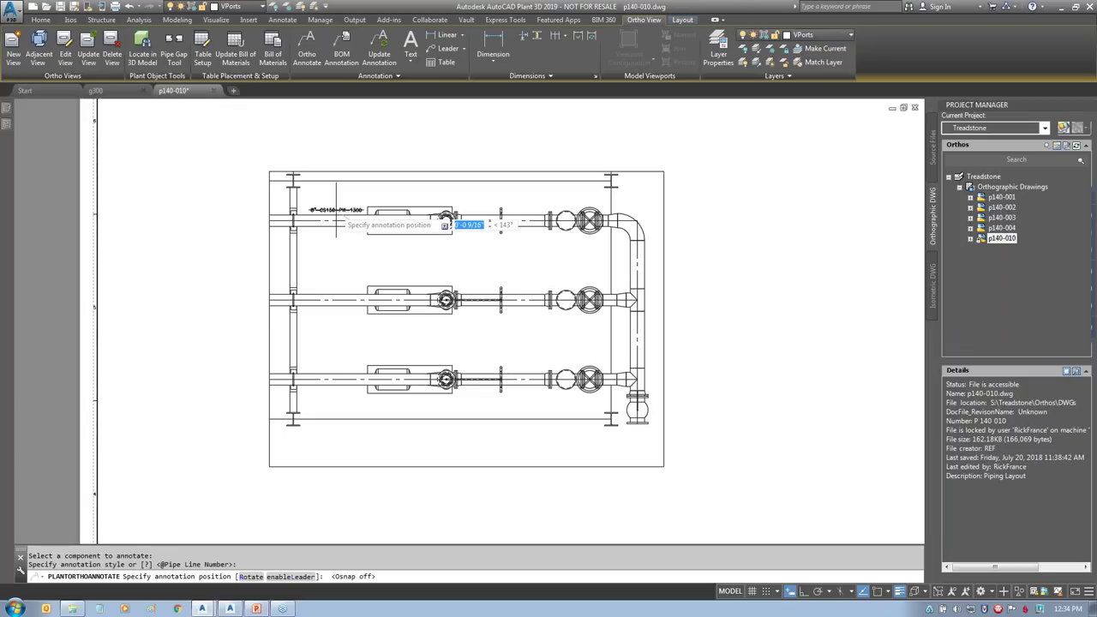
pyautogui.click(446, 223)
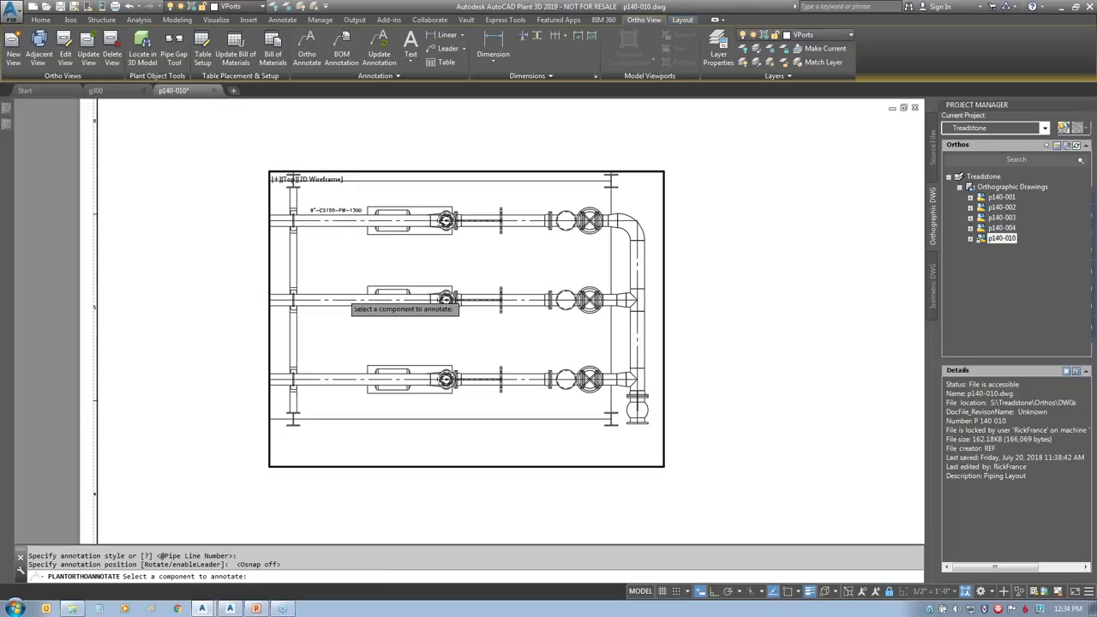
pyautogui.click(343, 297)
pyautogui.press('Return')
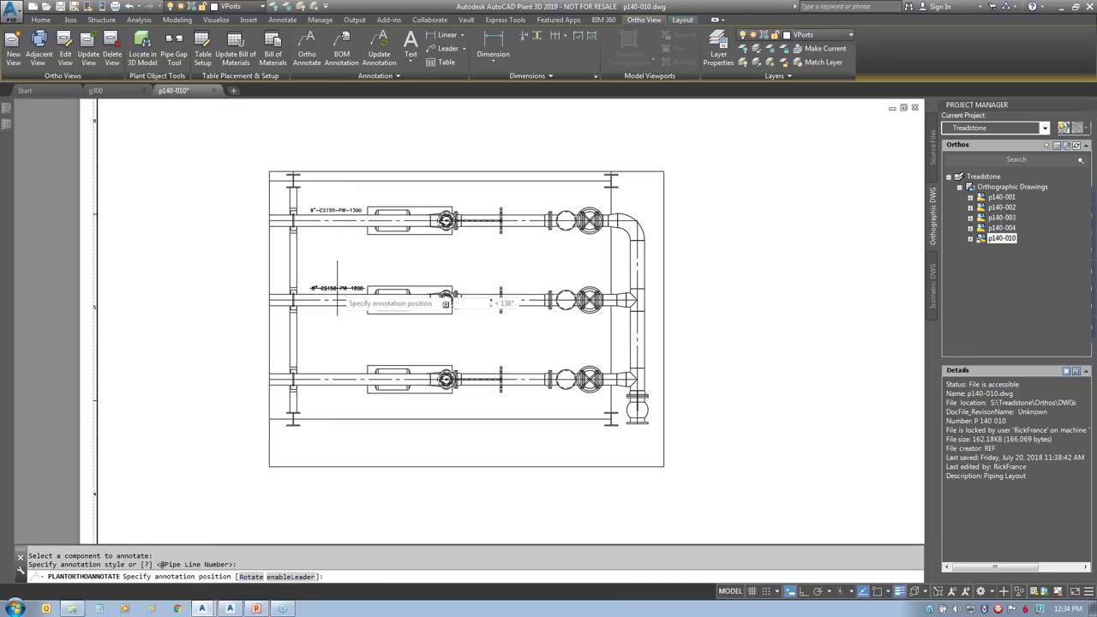
pyautogui.click(335, 289)
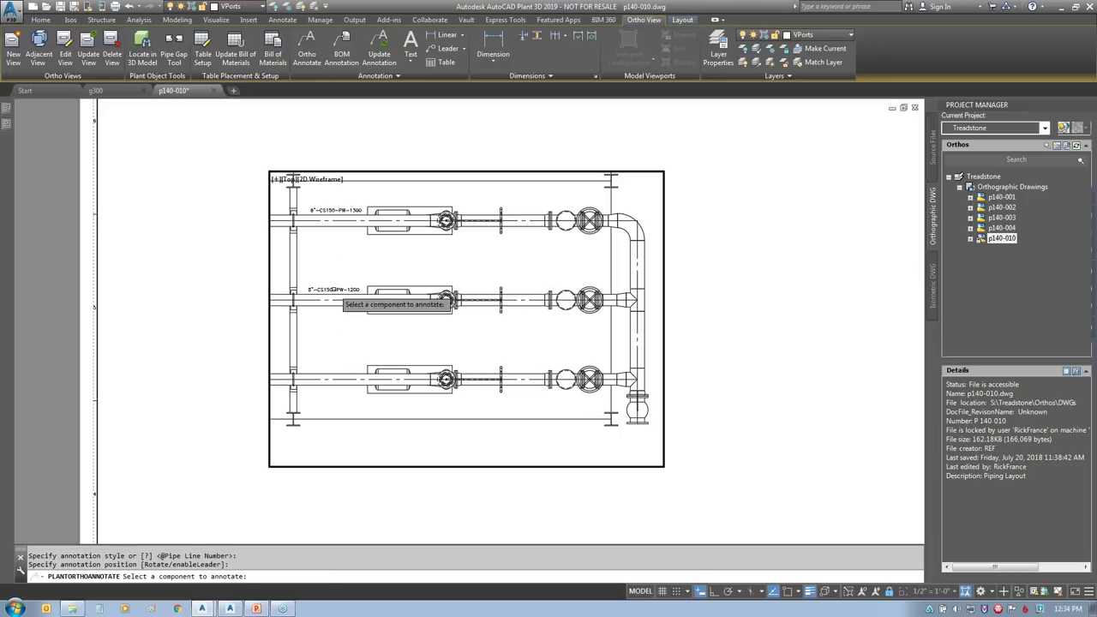
pyautogui.click(338, 375)
pyautogui.press('Return')
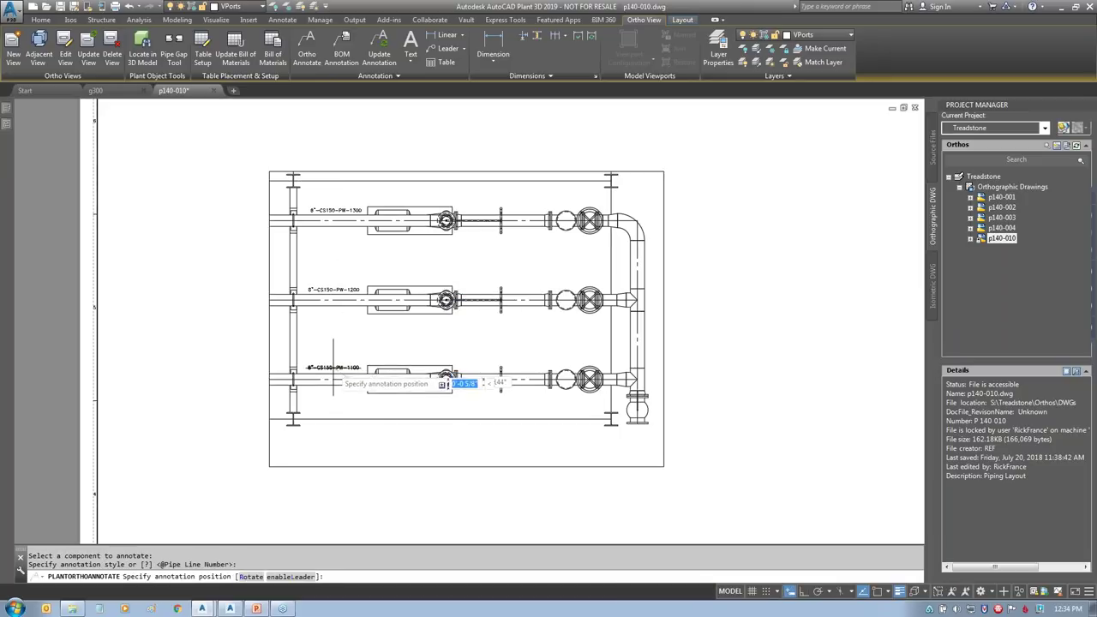
pyautogui.click(333, 370)
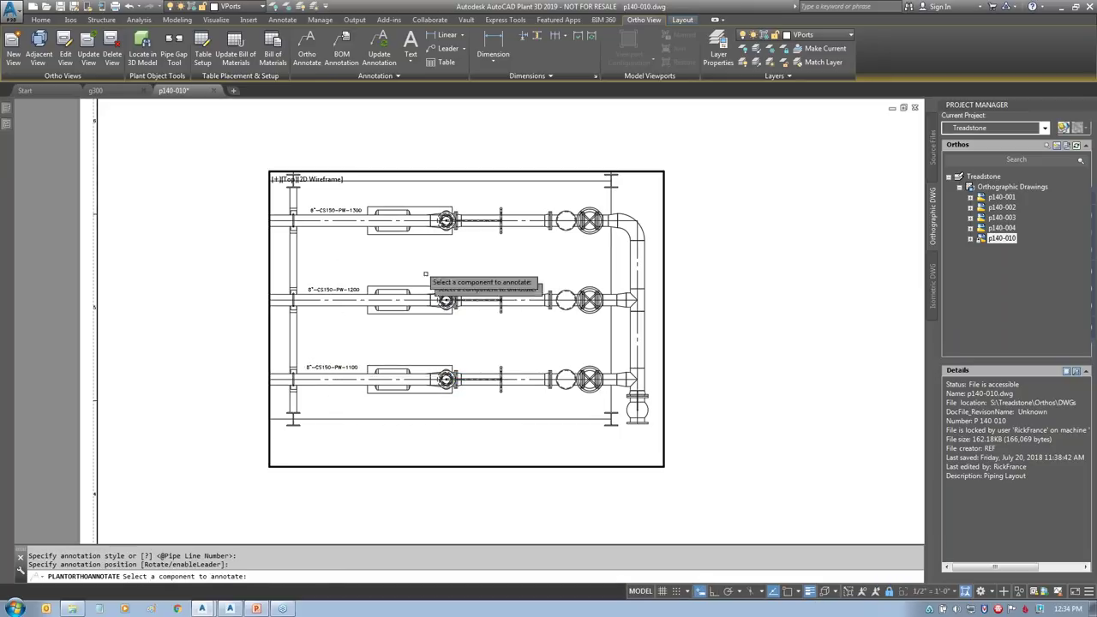
# Step: Tag the top and middle pumps as P-1300 and P-1200
pyautogui.click(415, 221)
pyautogui.press('Return')
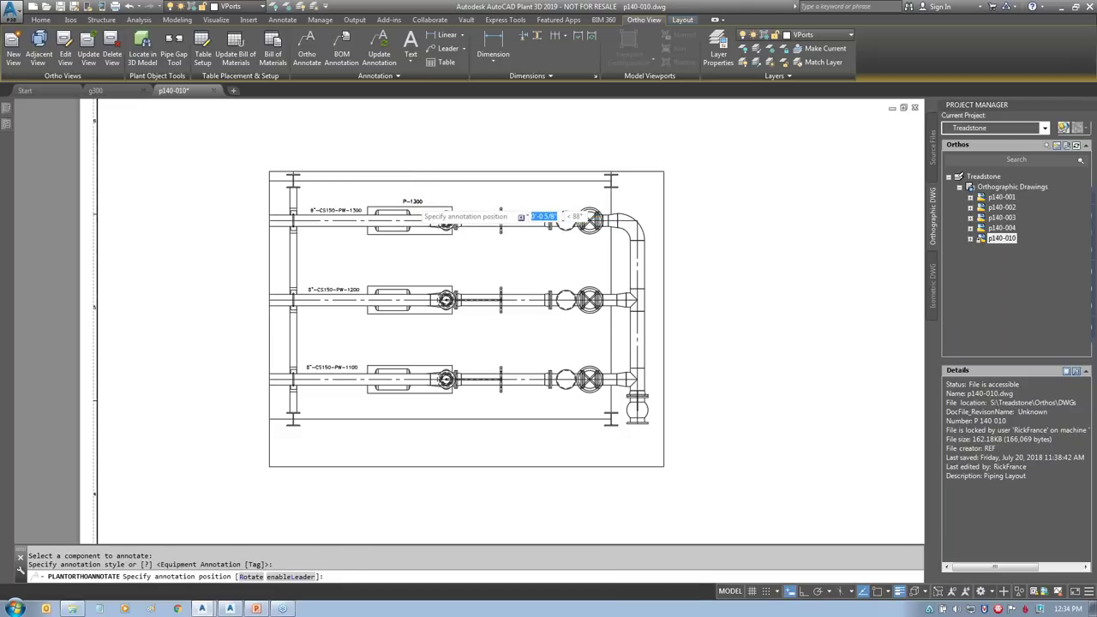
pyautogui.click(412, 204)
pyautogui.click(413, 283)
pyautogui.click(403, 296)
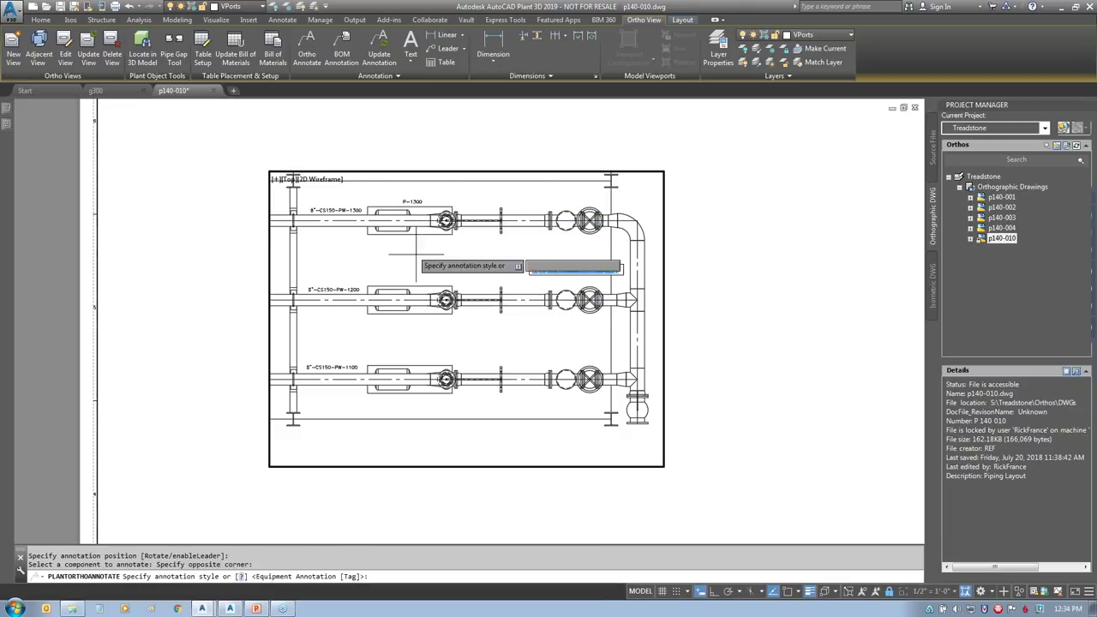
pyautogui.click(307, 53)
pyautogui.click(410, 299)
pyautogui.press('Return')
pyautogui.click(409, 283)
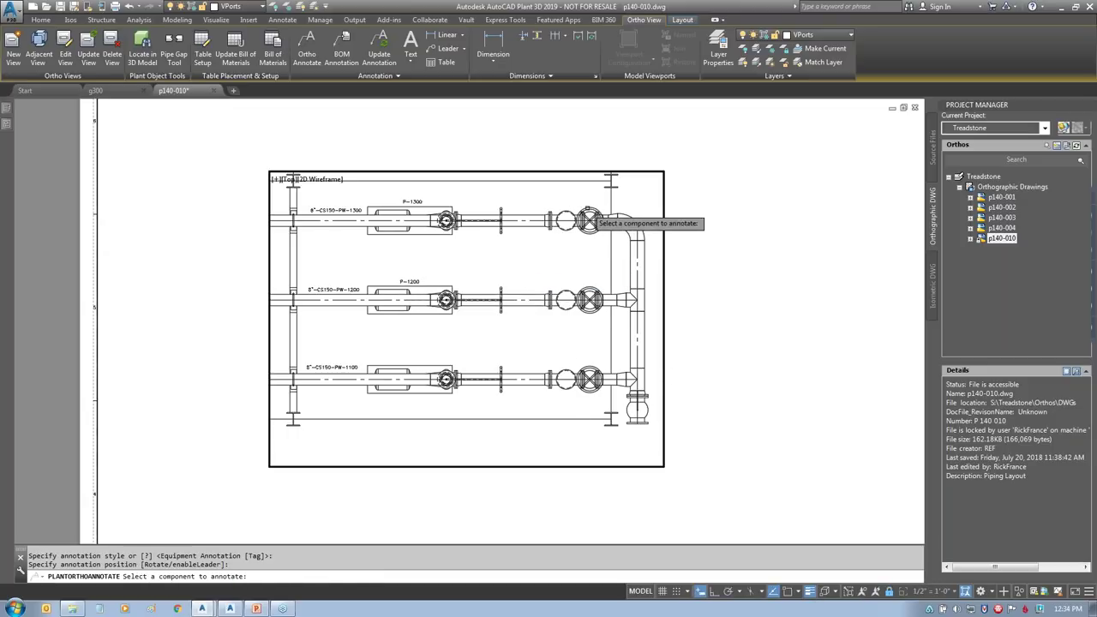
# Step: Tag the top valve V-1003 and the middle hand valve V-1002
pyautogui.click(590, 215)
pyautogui.write('tag')
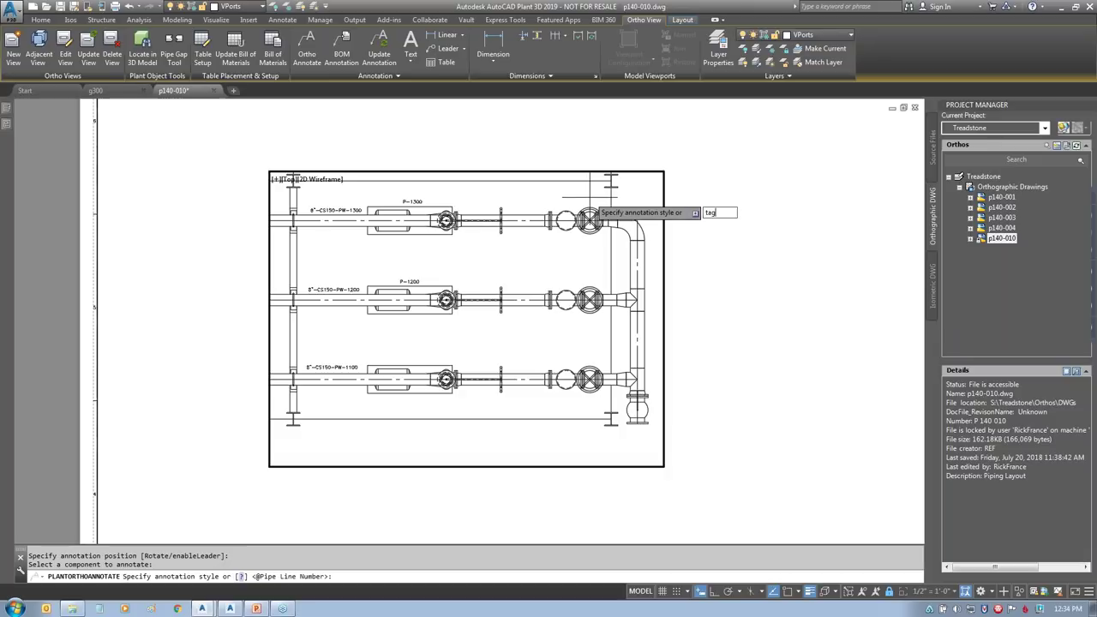
pyautogui.press('Return')
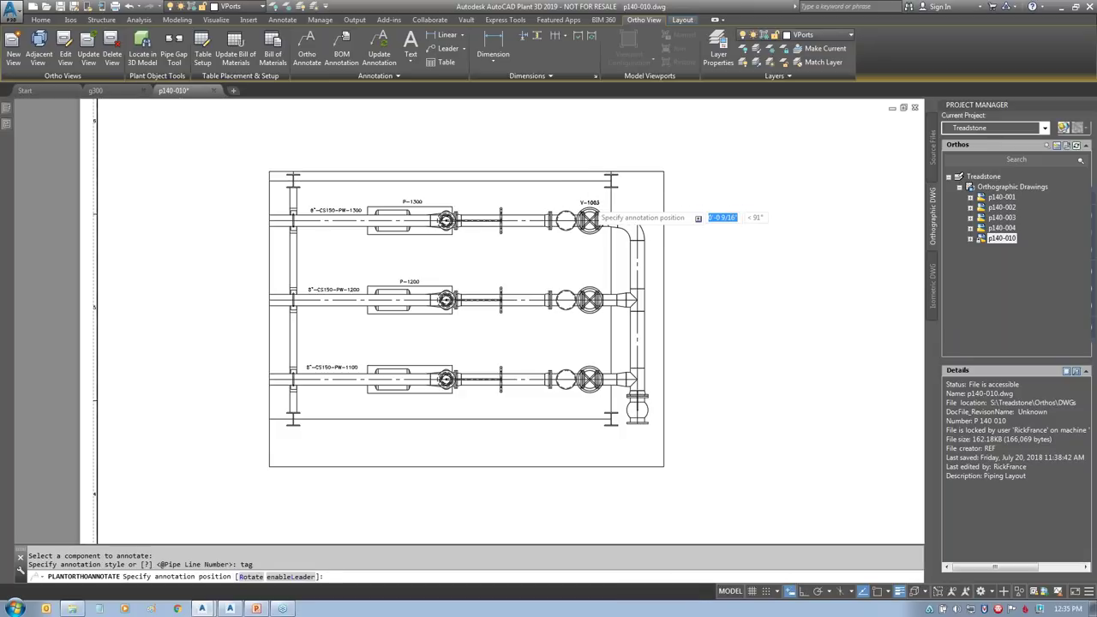
pyautogui.click(590, 212)
pyautogui.click(589, 291)
pyautogui.press('Return')
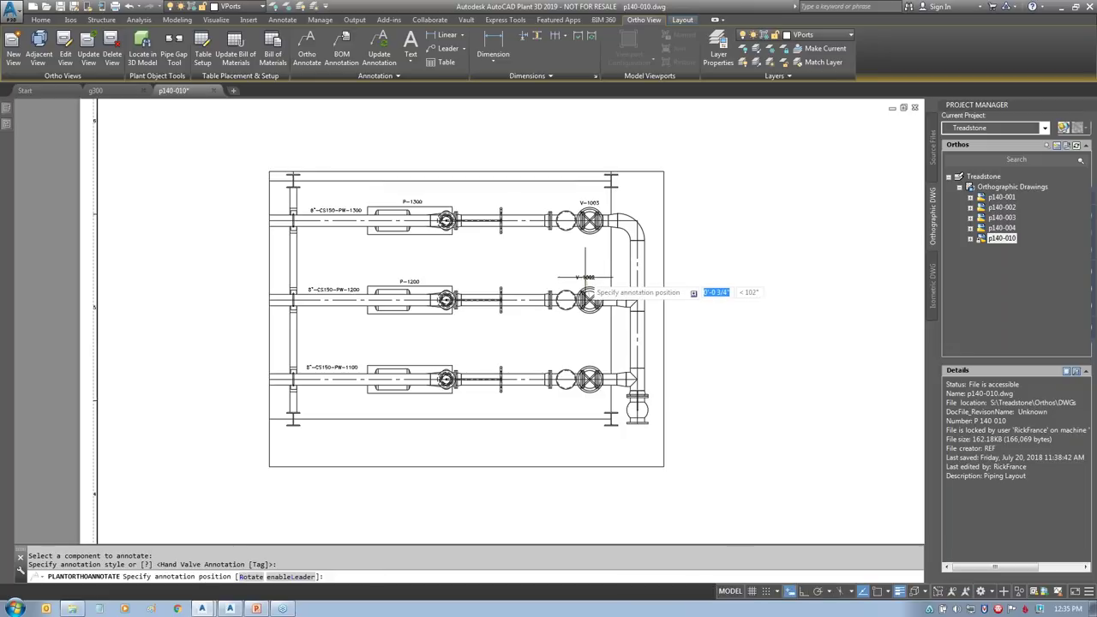
pyautogui.click(589, 296)
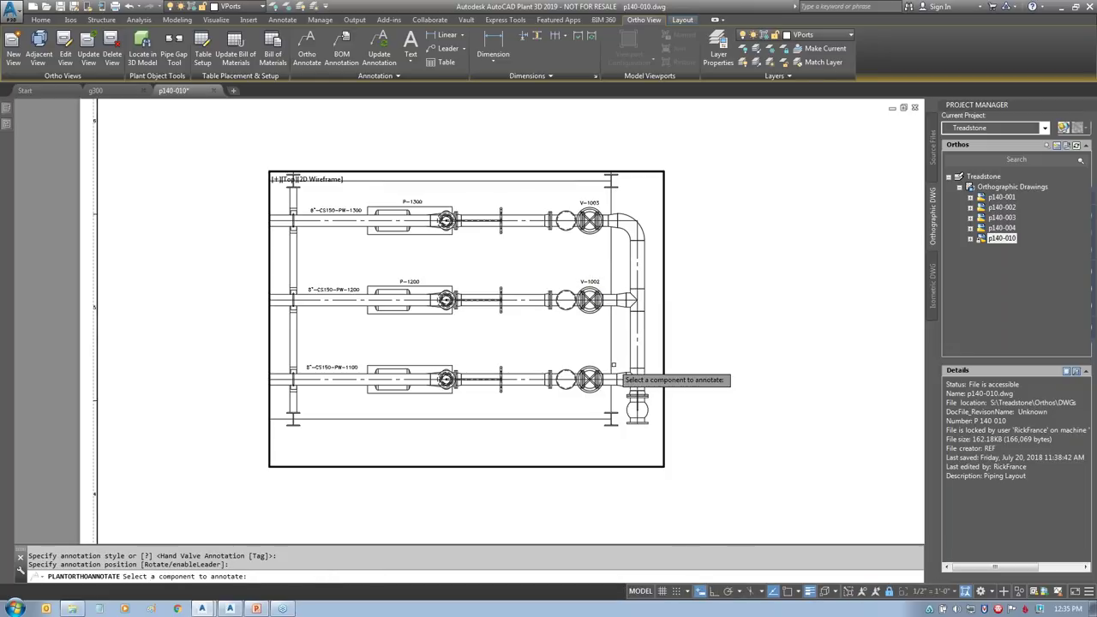
# Step: Tag the lower and upper pipe supports as E-1.1 and E-1.2
pyautogui.scroll(4, 261, 392)
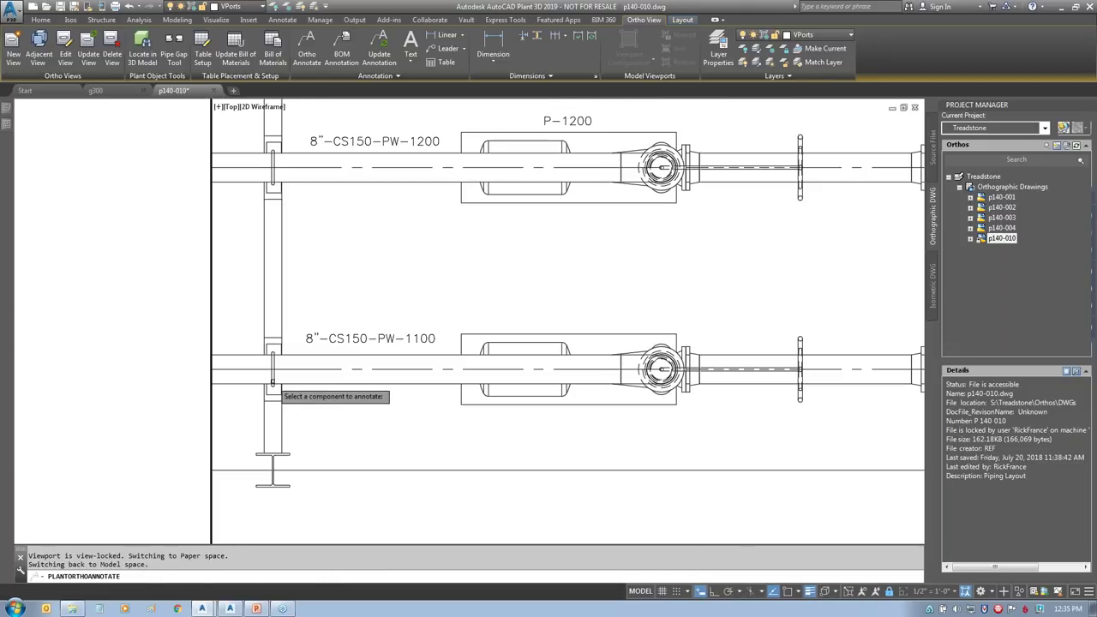
pyautogui.click(274, 395)
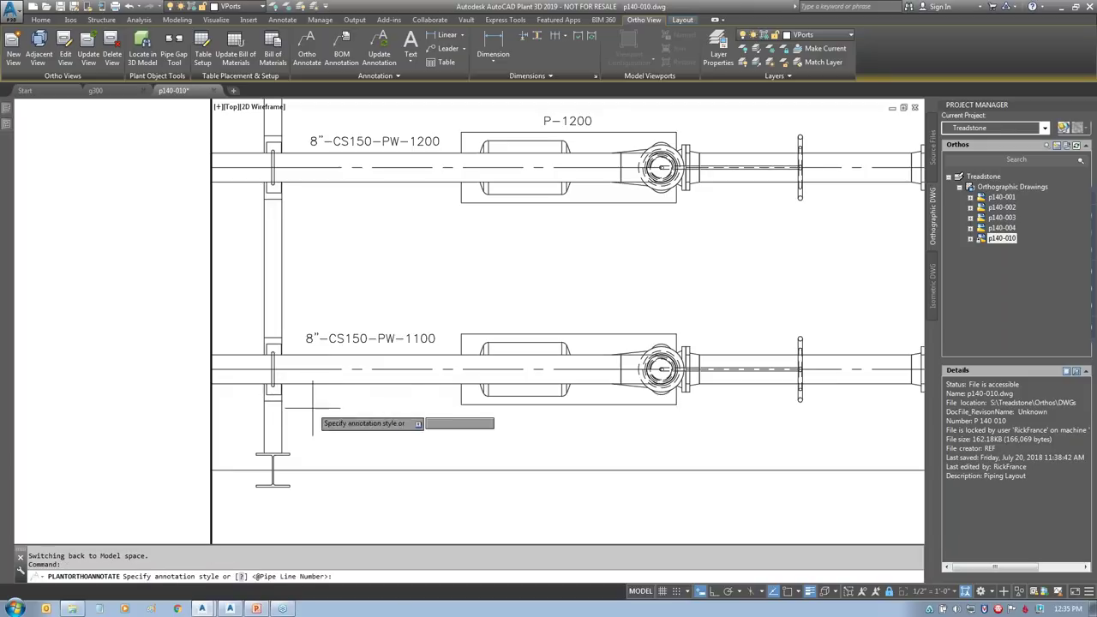
pyautogui.press('Return')
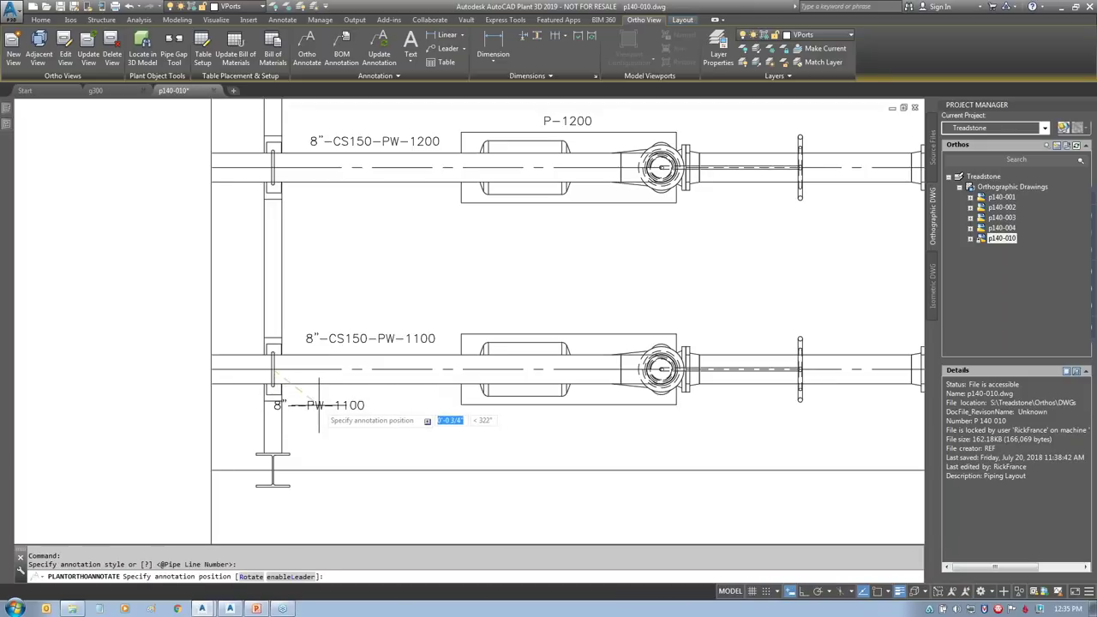
pyautogui.press('Escape')
pyautogui.press('Escape')
pyautogui.click(307, 53)
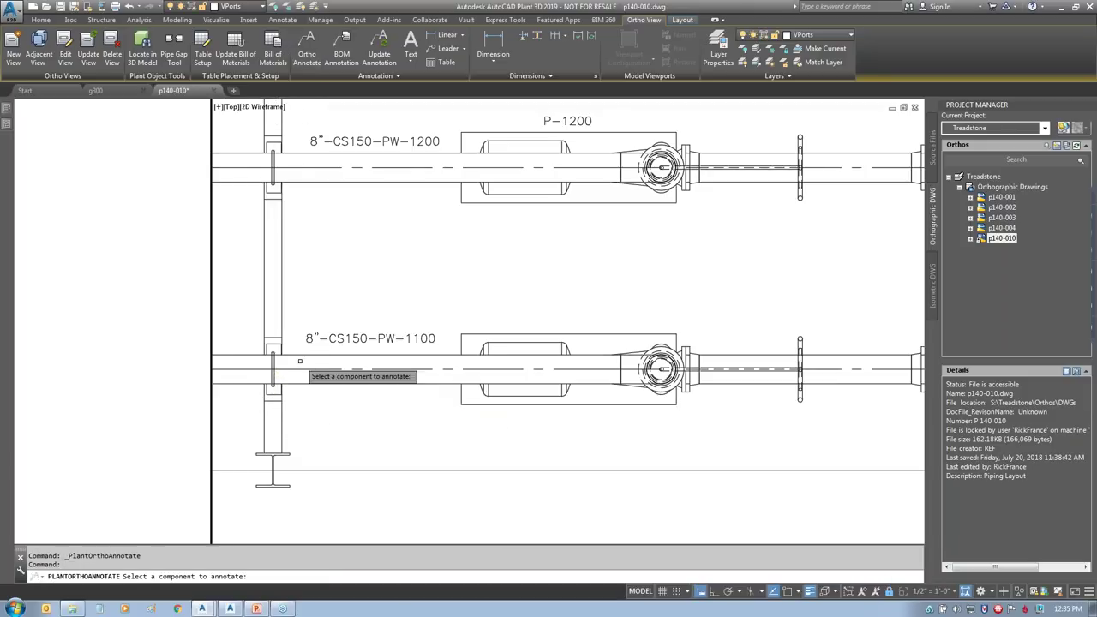
pyautogui.click(272, 390)
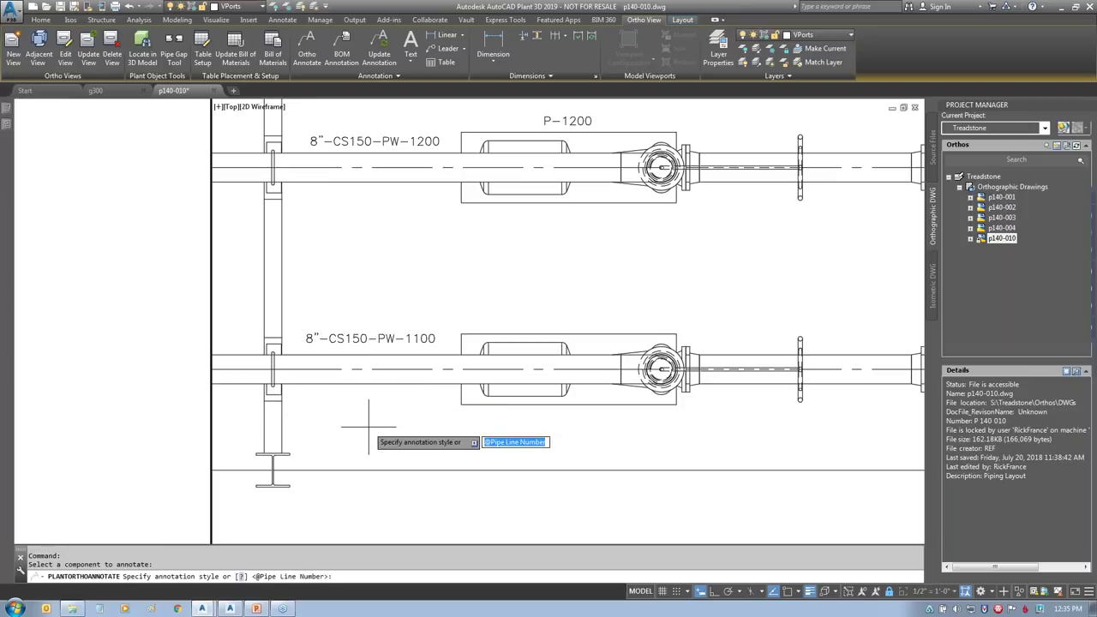
pyautogui.write('tag')
pyautogui.press('Return')
pyautogui.click(318, 401)
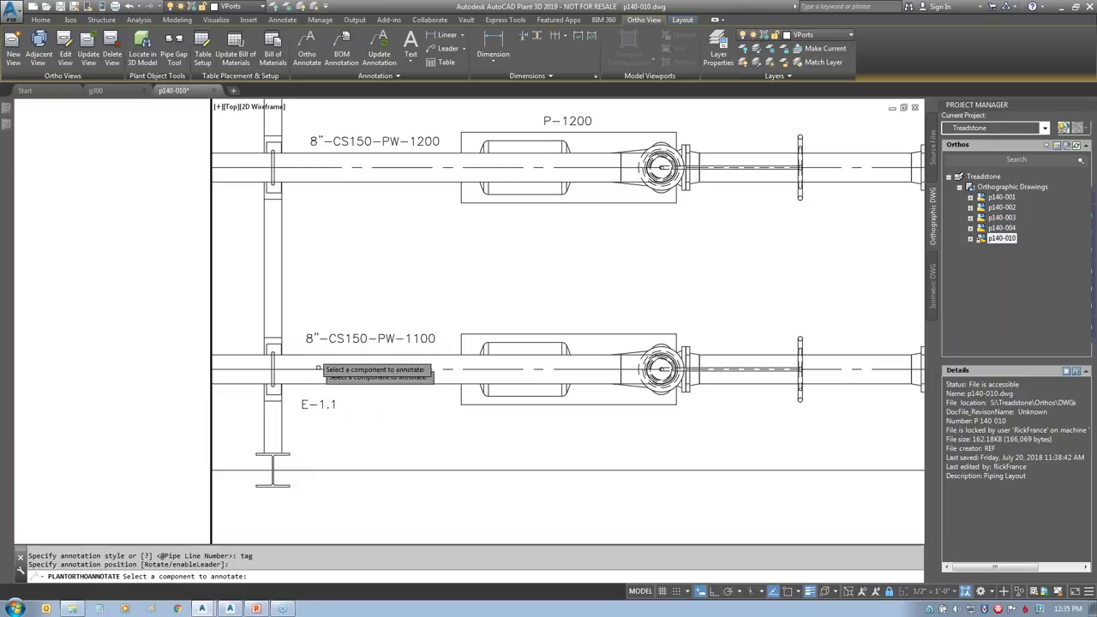
pyautogui.click(272, 191)
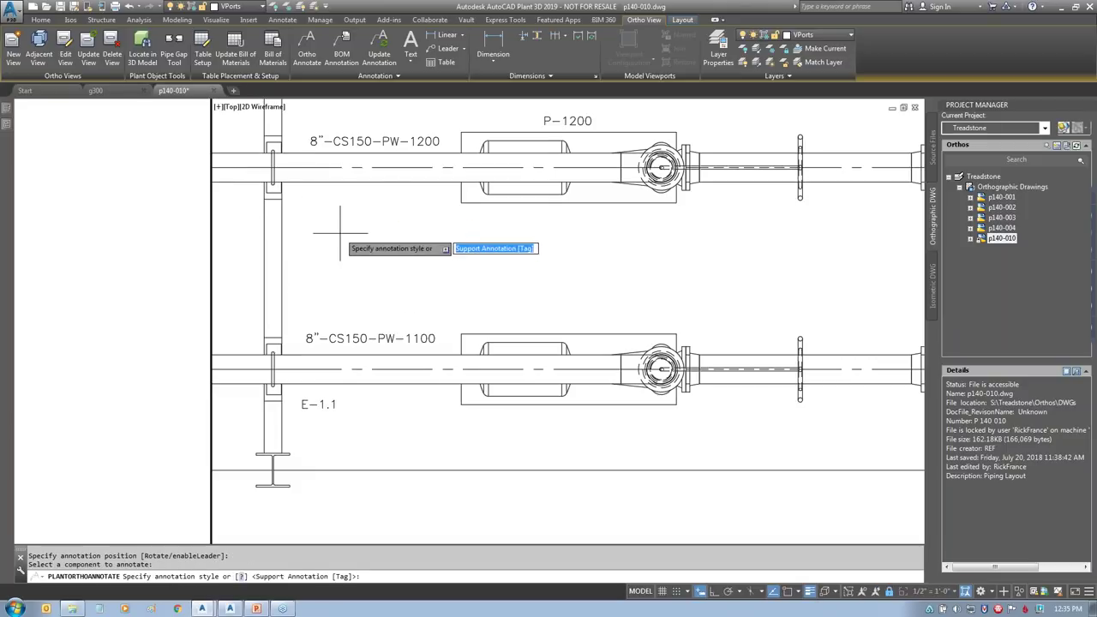
pyautogui.press('Return')
pyautogui.click(312, 200)
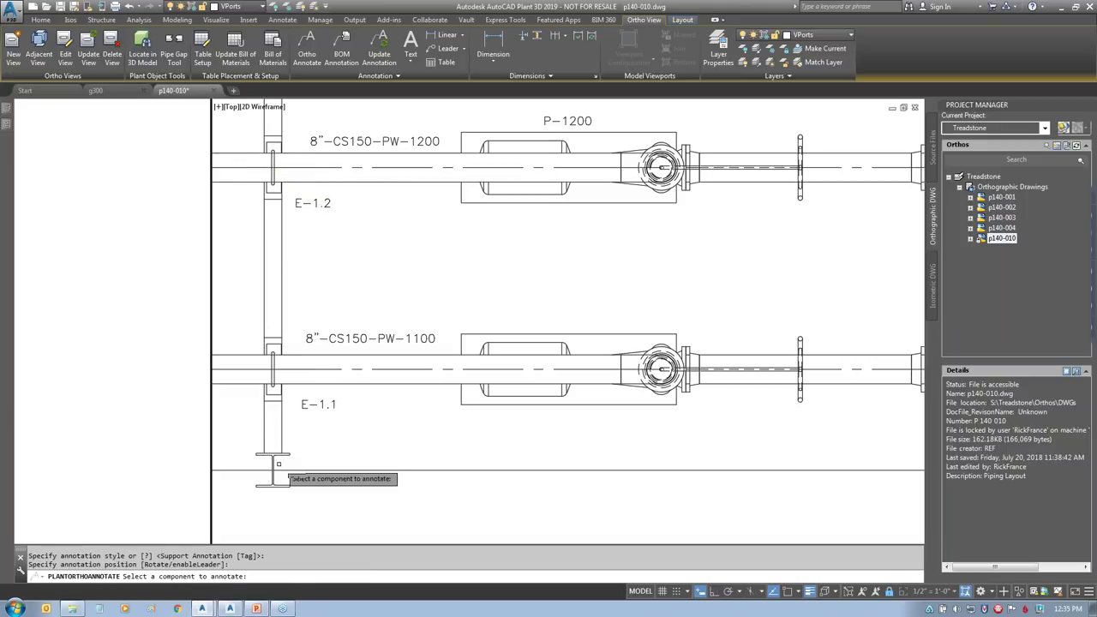
# Step: Add column callouts E-1 below the bottom steel and F-1 below the right column
pyautogui.click(278, 463)
pyautogui.write('co')
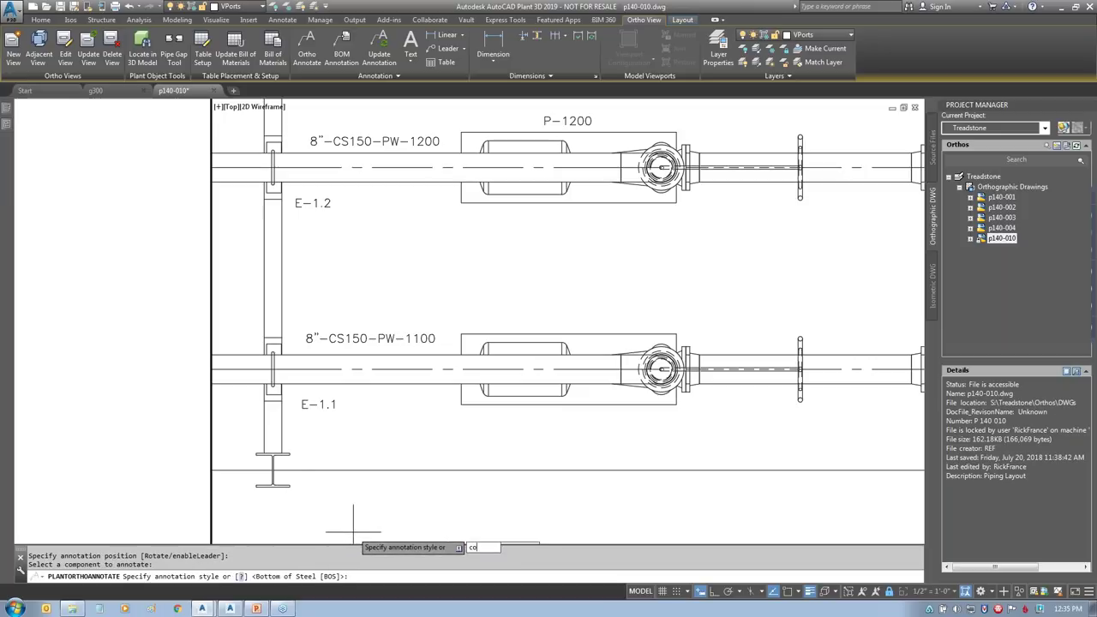
pyautogui.write('l')
pyautogui.press('Return')
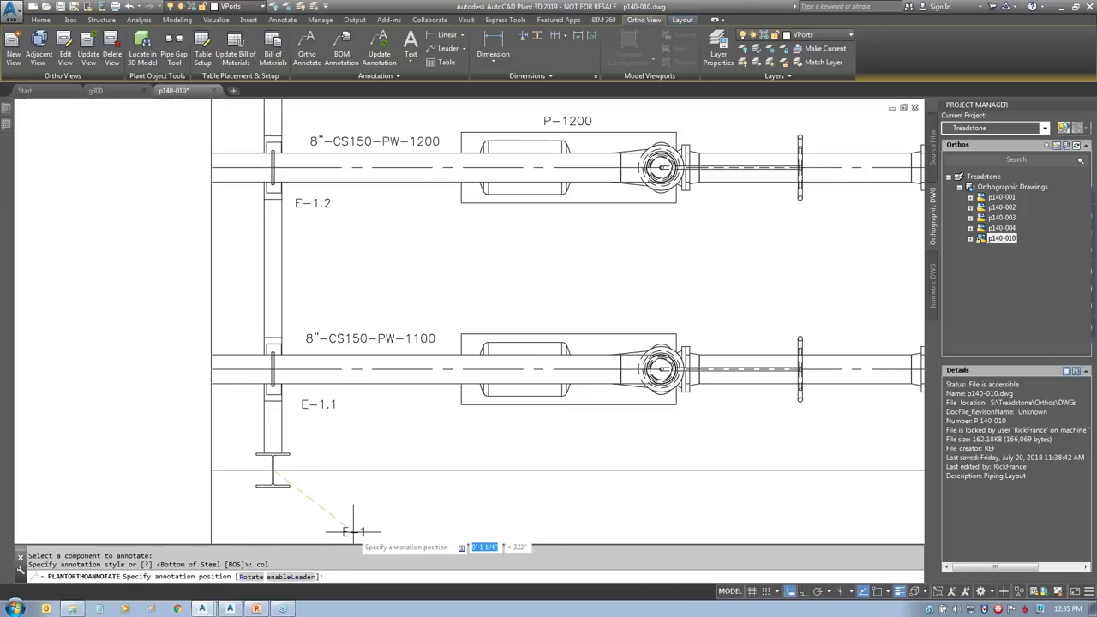
pyautogui.click(270, 499)
pyautogui.scroll(-3, 401, 504)
pyautogui.scroll(4, 759, 440)
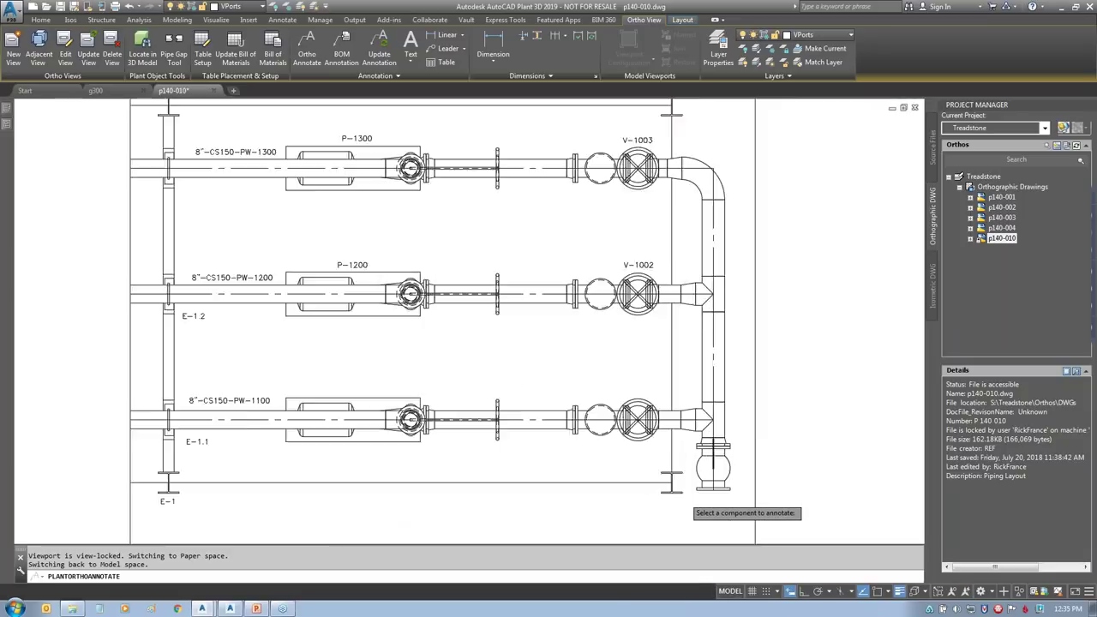
pyautogui.click(667, 490)
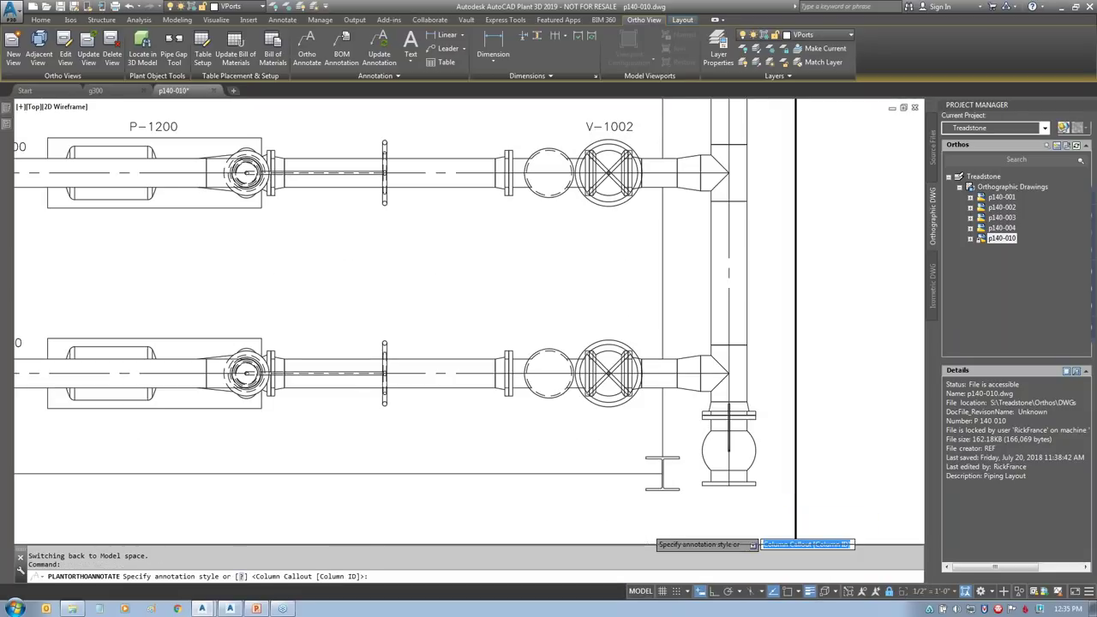
pyautogui.press('Return')
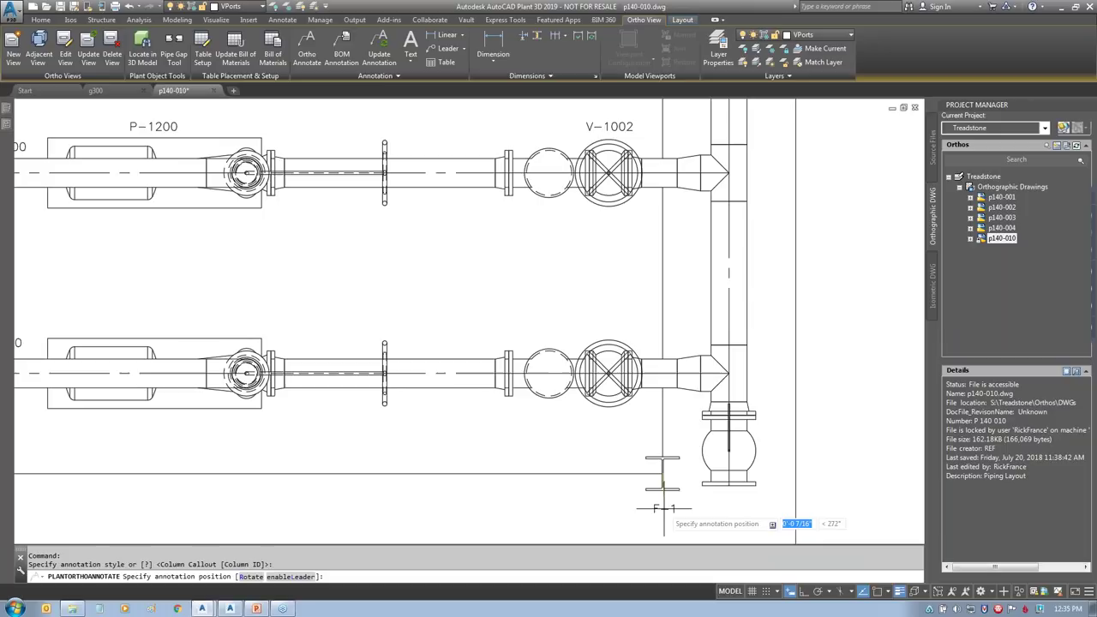
pyautogui.click(662, 508)
pyautogui.scroll(-2, 529, 515)
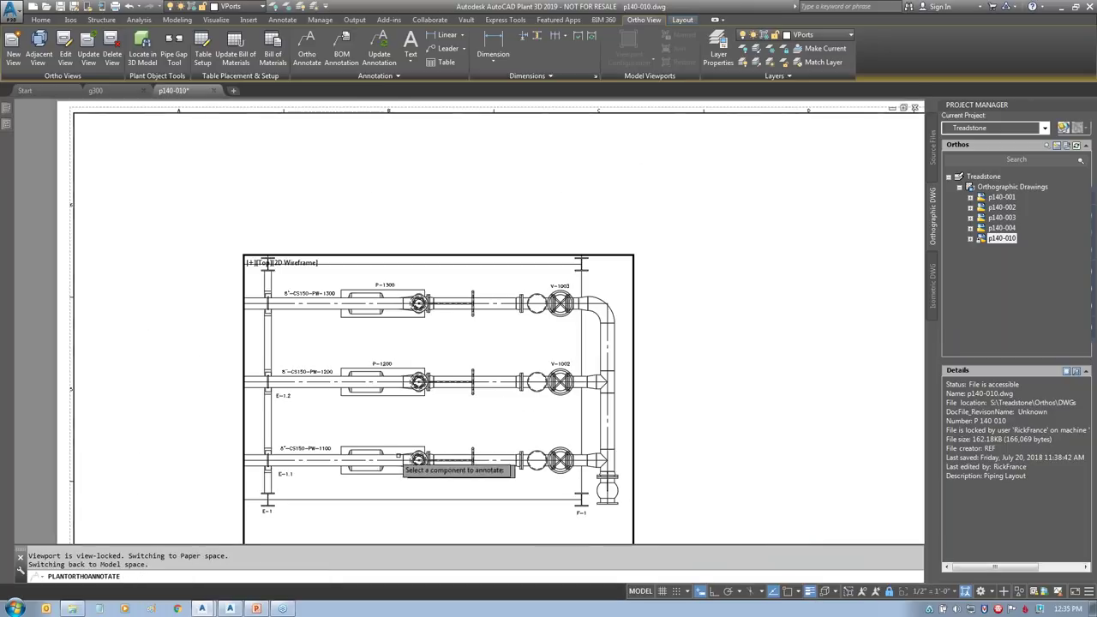
pyautogui.click(271, 314)
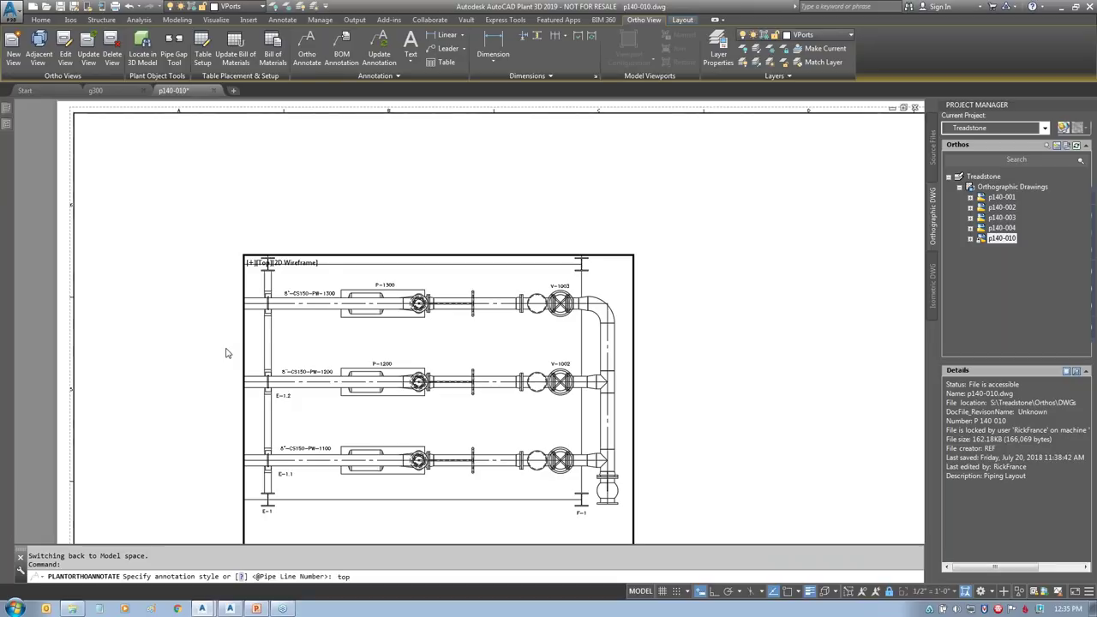
# Step: Label pipe elevations TOP EL. 10'-8 5/8", centre 10'-4 5/16" and BOP EL. 10'-0"
pyautogui.press('Return')
pyautogui.click(193, 344)
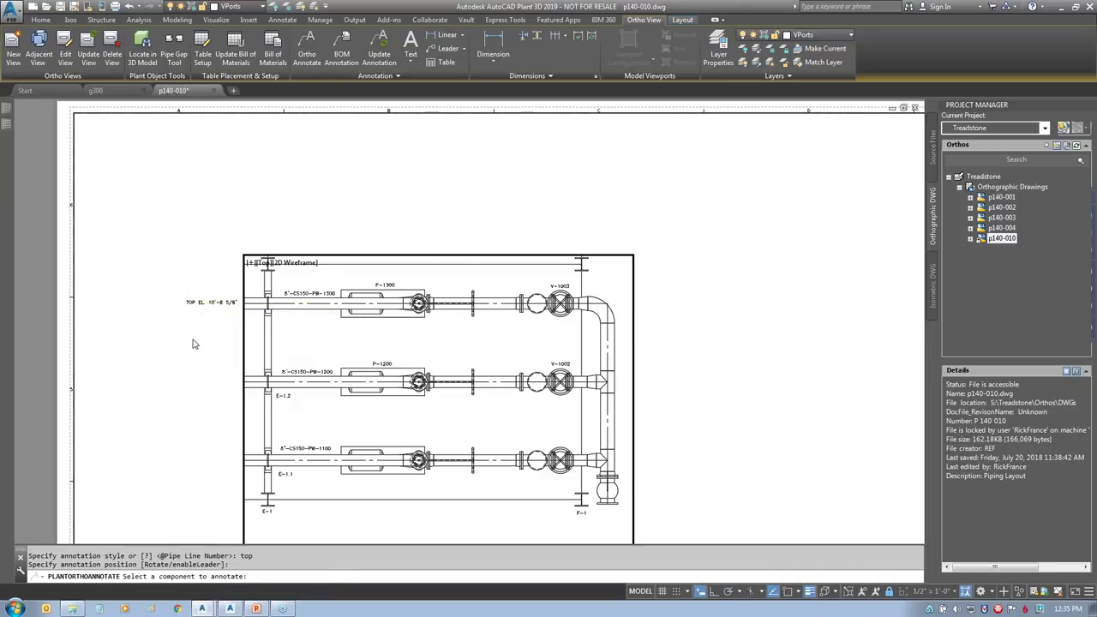
pyautogui.click(196, 386)
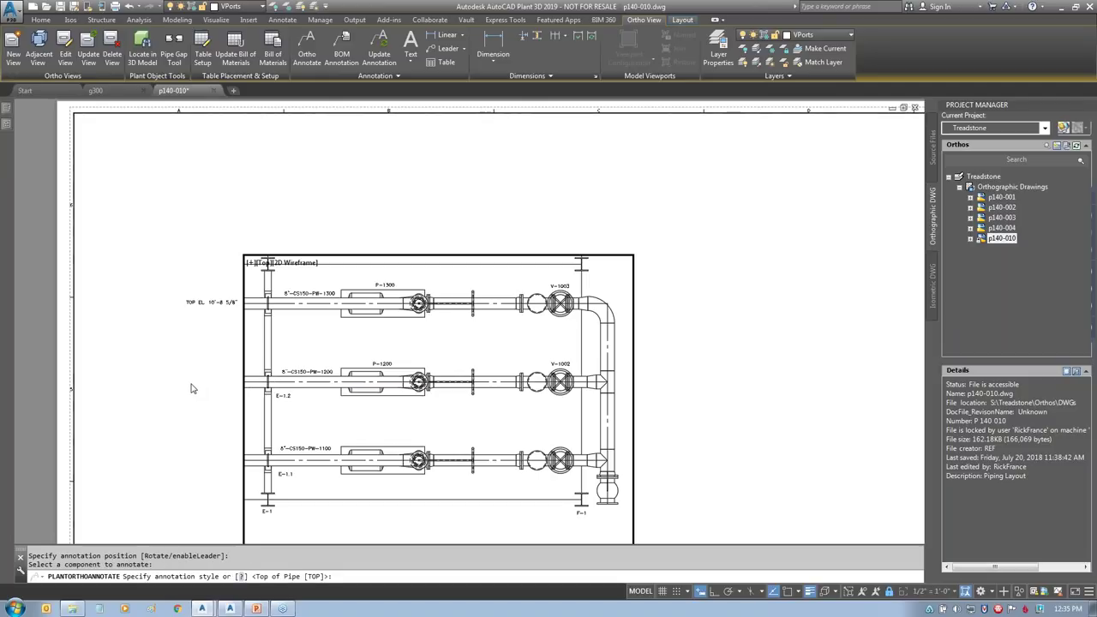
pyautogui.press('Return')
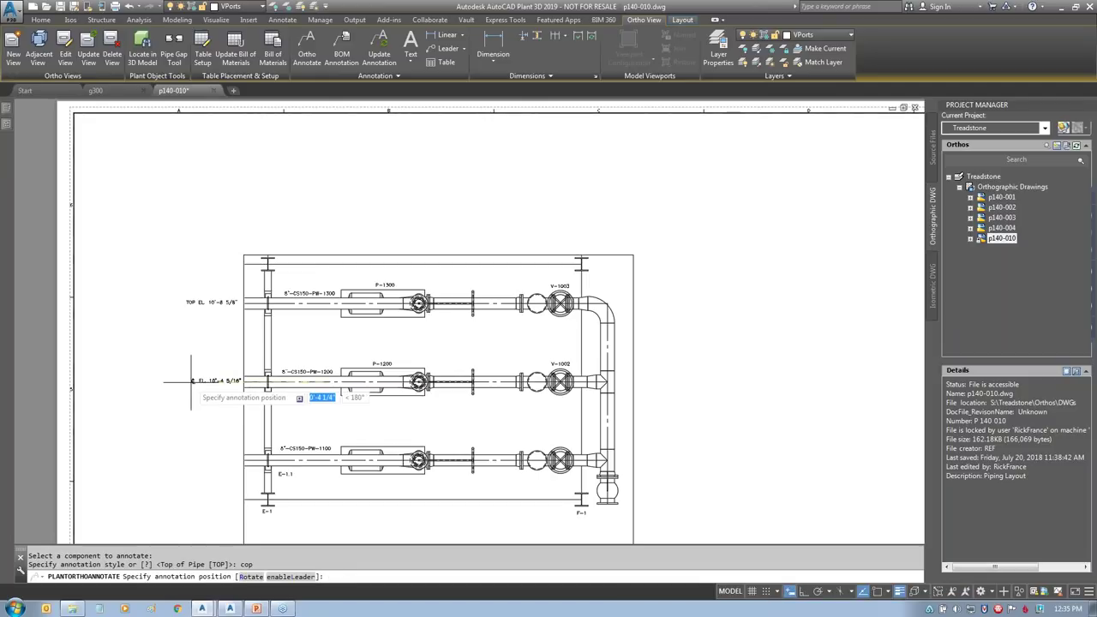
pyautogui.click(171, 381)
pyautogui.click(262, 395)
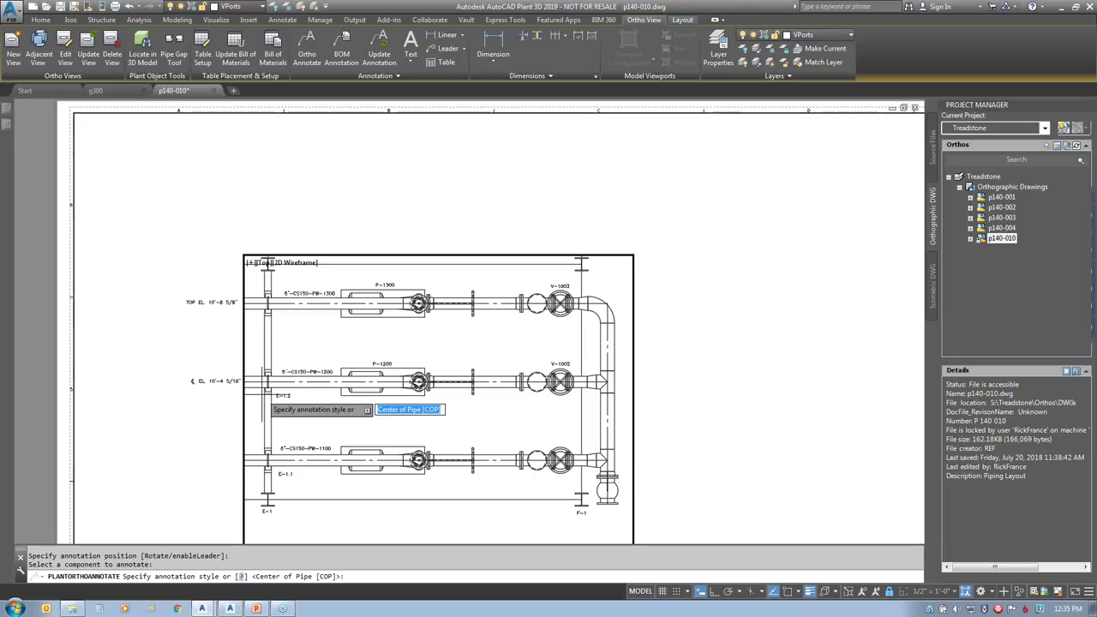
pyautogui.write('bop')
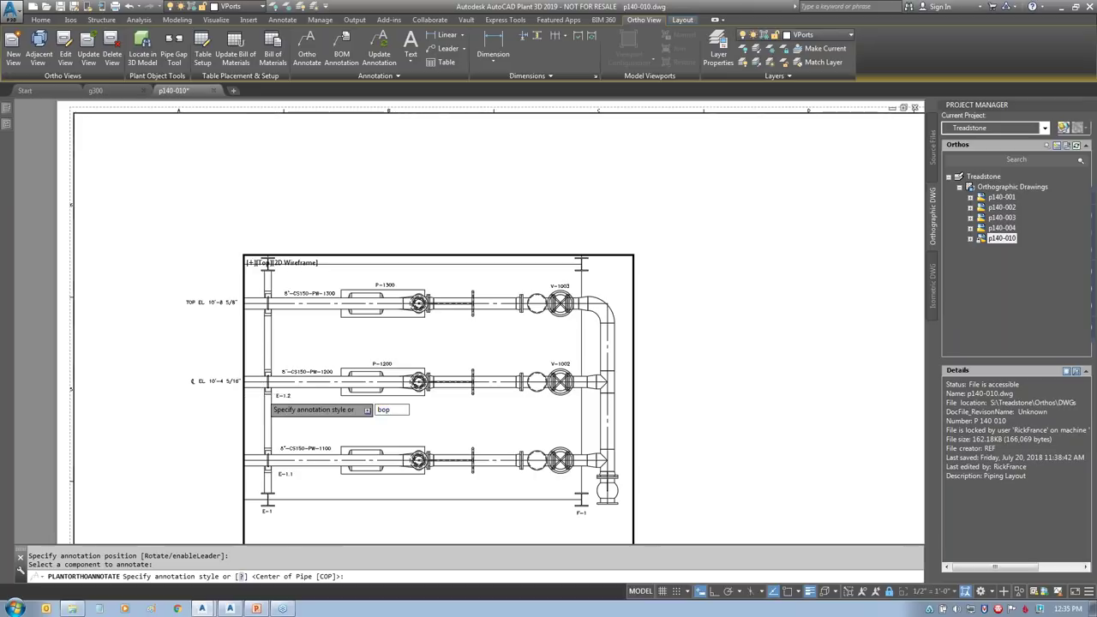
pyautogui.press('Return')
pyautogui.click(204, 461)
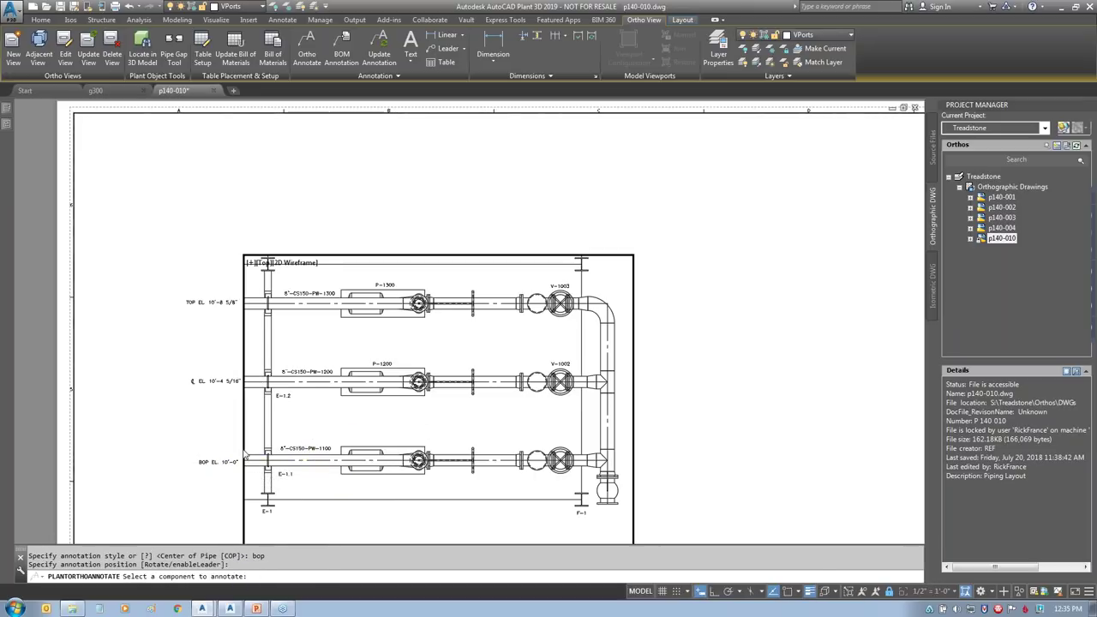
# Step: Add a TOS EL. 9'-0" steel label rotated 90 degrees beside the support
pyautogui.scroll(4, 245, 449)
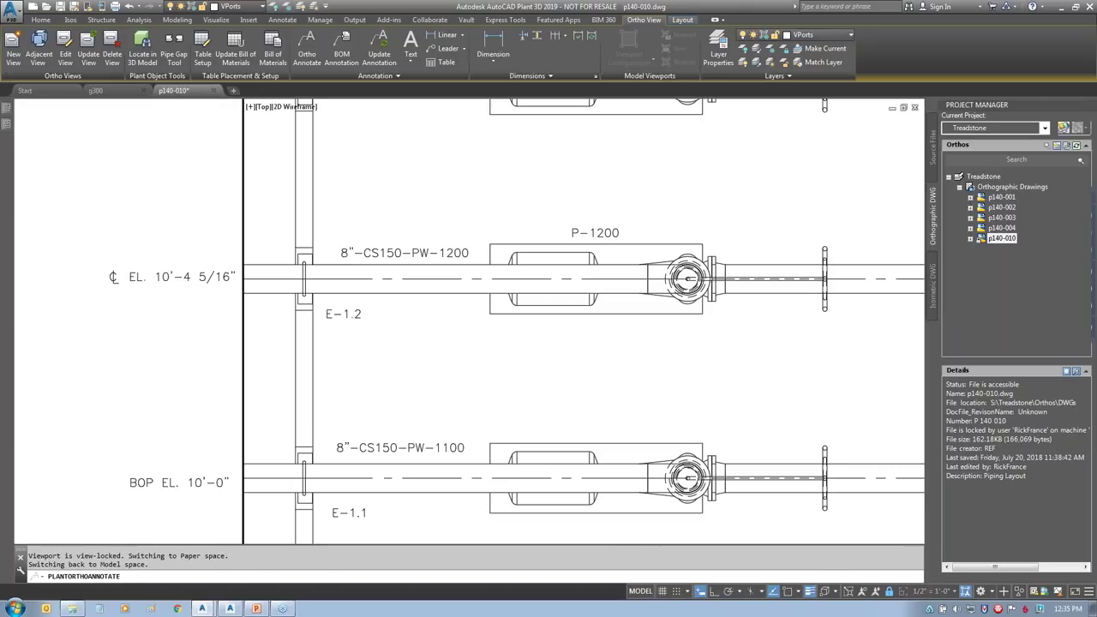
pyautogui.click(296, 384)
pyautogui.write('top')
pyautogui.press('Return')
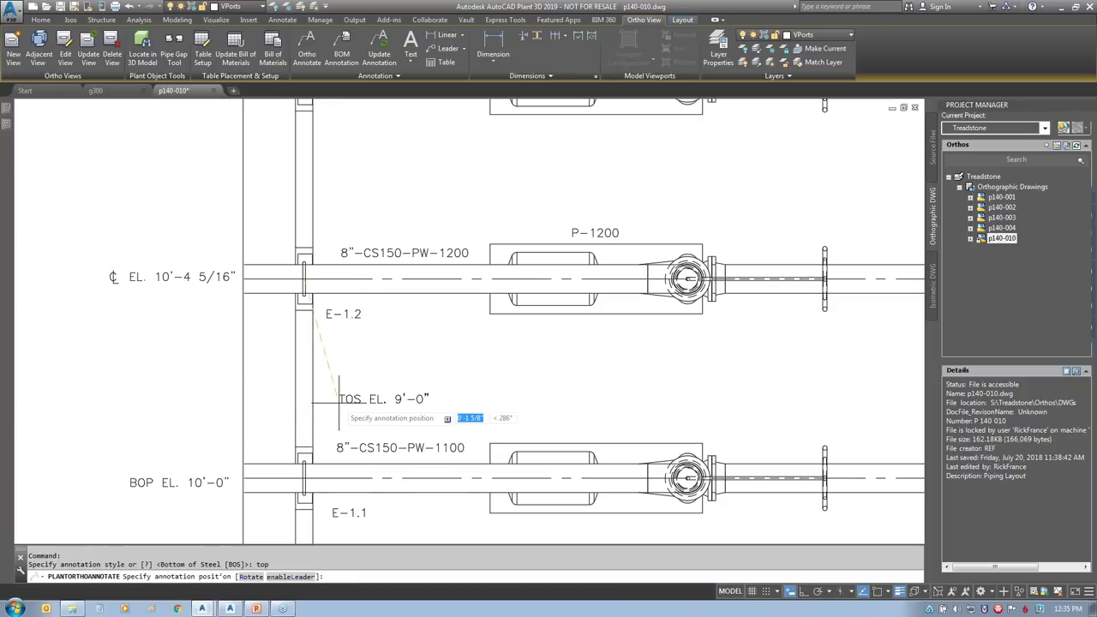
pyautogui.write('r')
pyautogui.press('Return')
pyautogui.write('90')
pyautogui.press('Return')
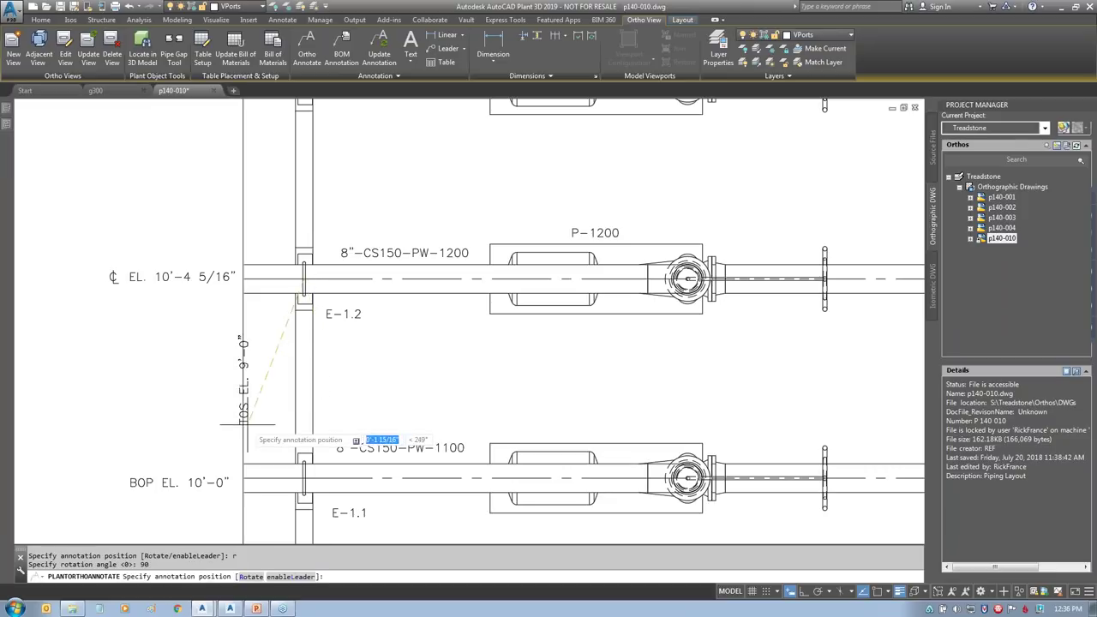
pyautogui.click(287, 418)
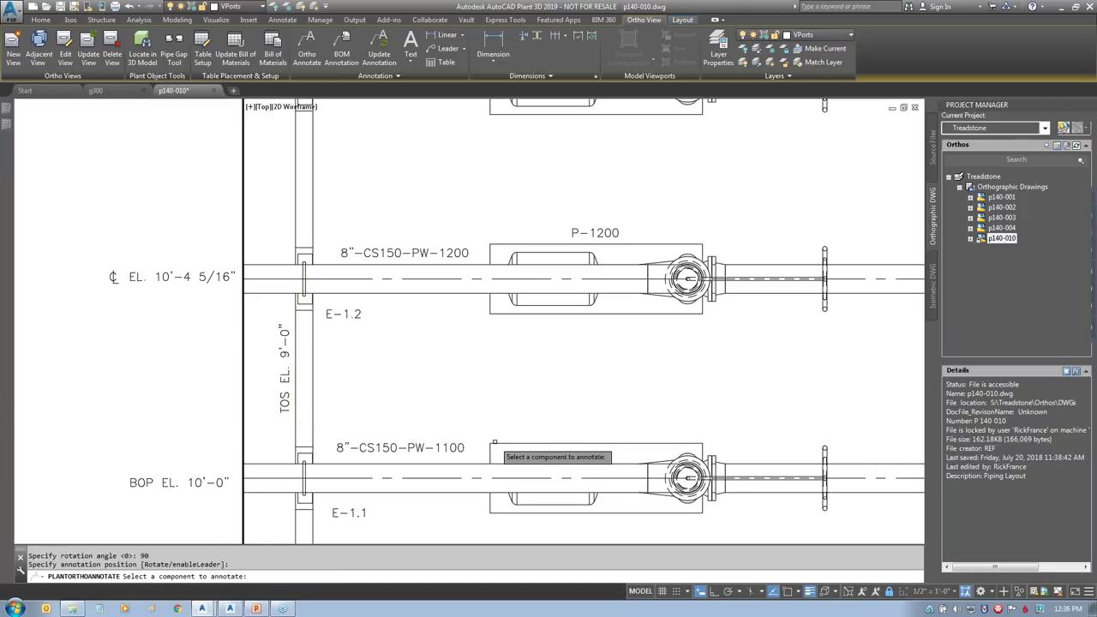
pyautogui.scroll(-3, 517, 402)
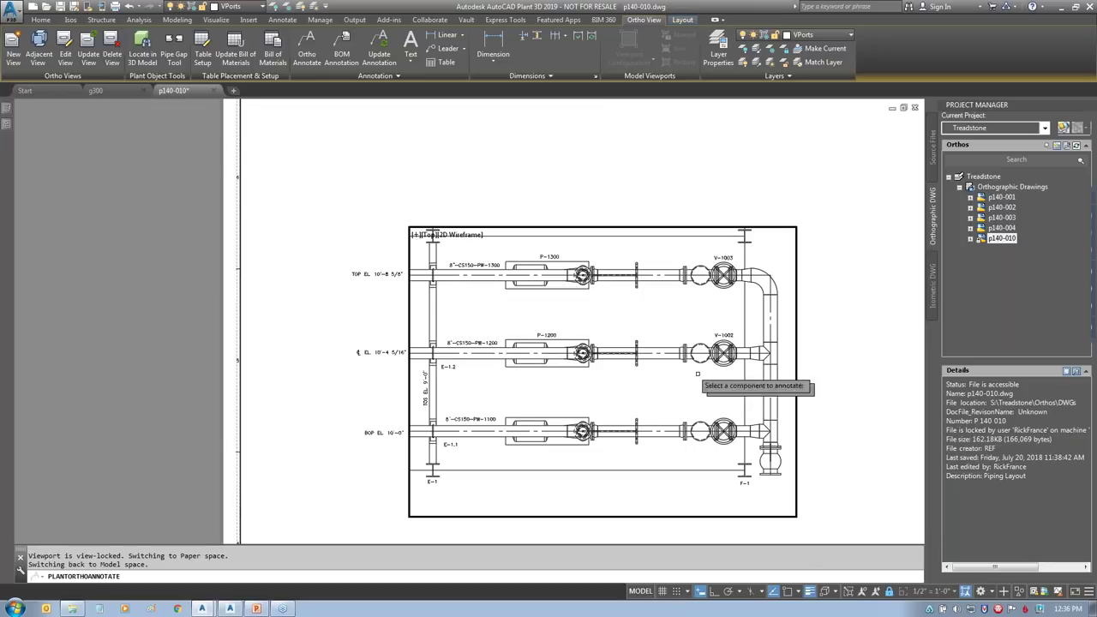
# Step: Switch from the MODEL viewport to PAPER and zoom extents on the p140-010 layout
pyautogui.moveTo(697, 374); pyautogui.dragTo(653, 343, button='middle')
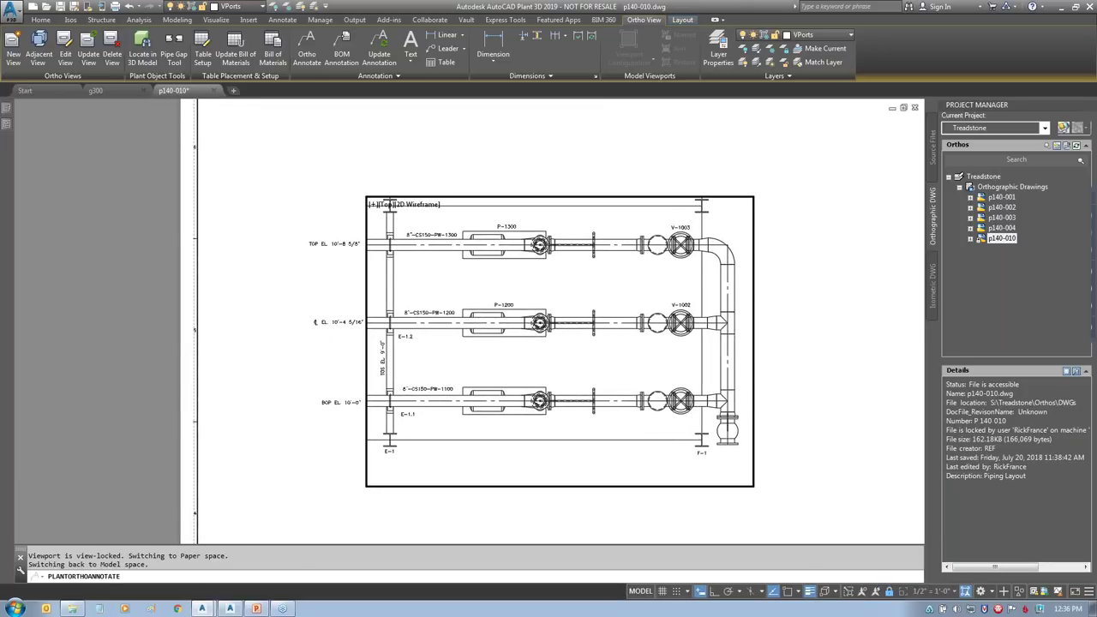
pyautogui.doubleClick(782, 424)
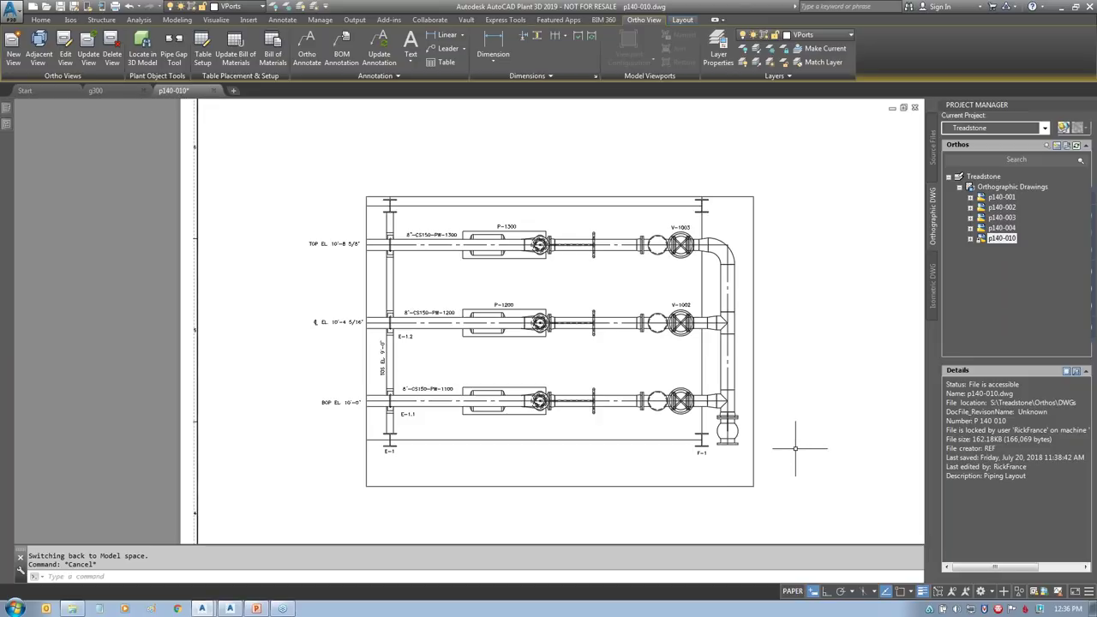
pyautogui.scroll(-1, 795, 447)
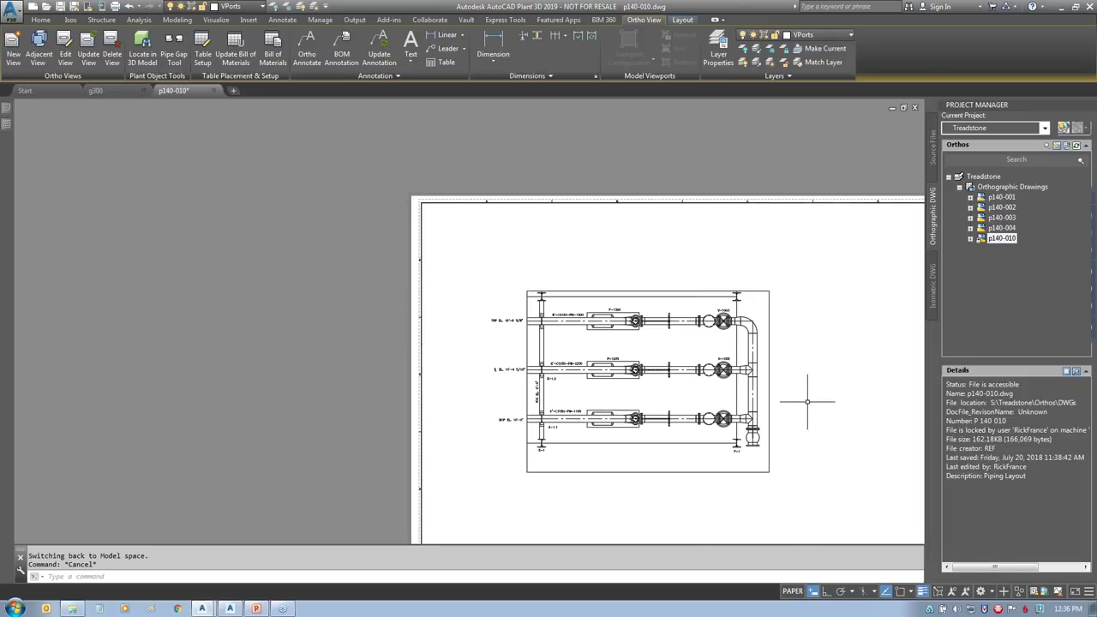
pyautogui.scroll(-1, 808, 400)
pyautogui.moveTo(771, 379); pyautogui.dragTo(653, 293, button='middle')
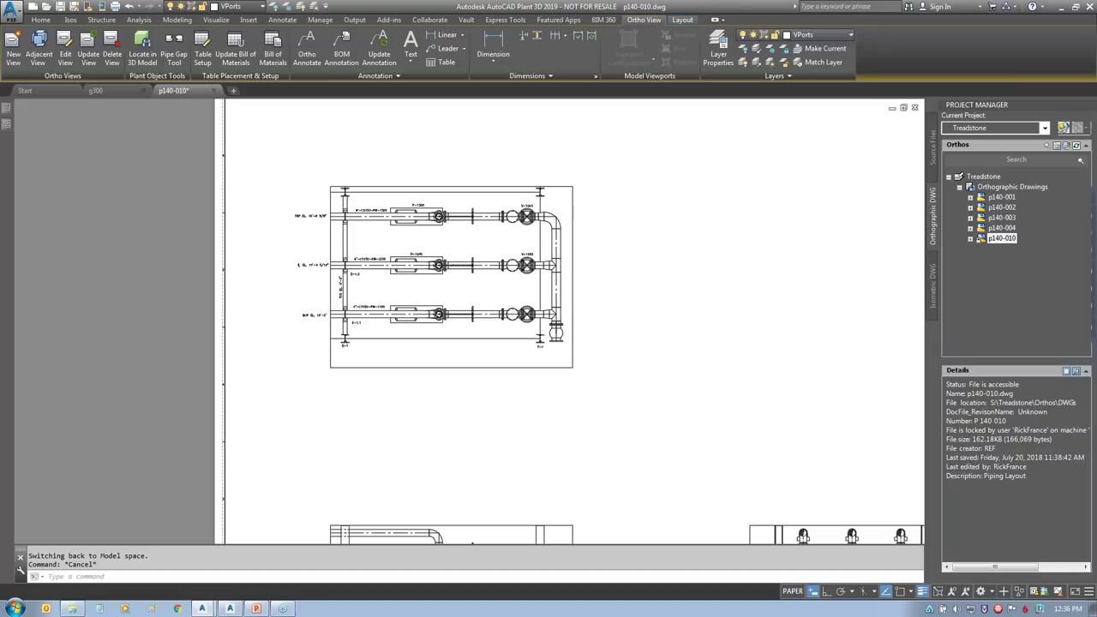
pyautogui.middleClick(651, 296)
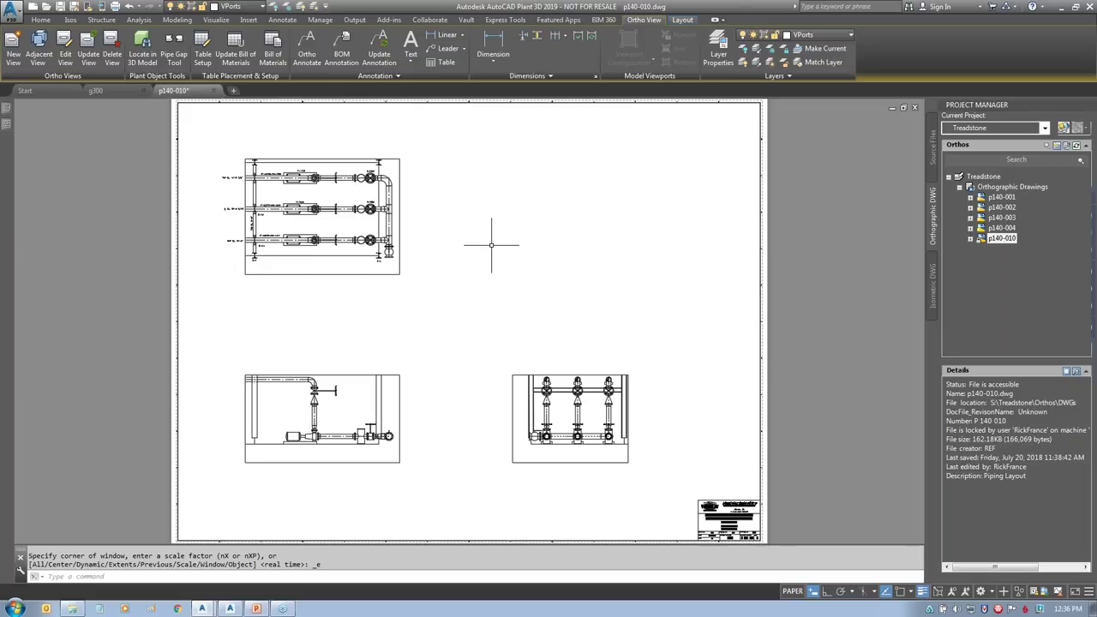
# Step: Expand Vandelay B in Project Manager's Isometric DWG tree and bring up its Production Iso action
pyautogui.click(933, 287)
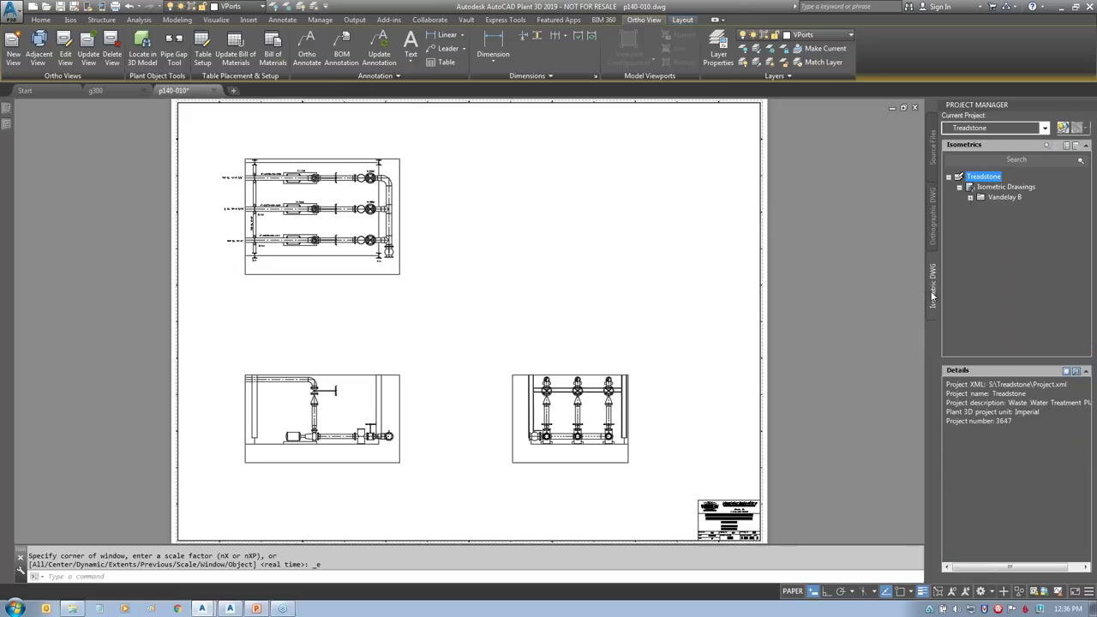
pyautogui.click(970, 198)
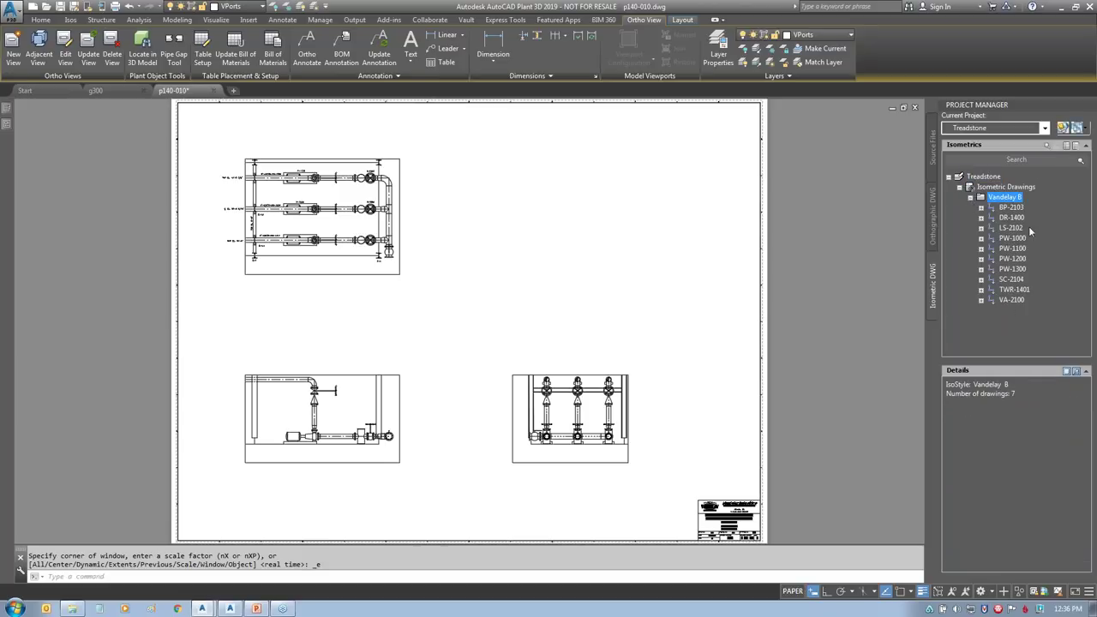
pyautogui.click(1065, 146)
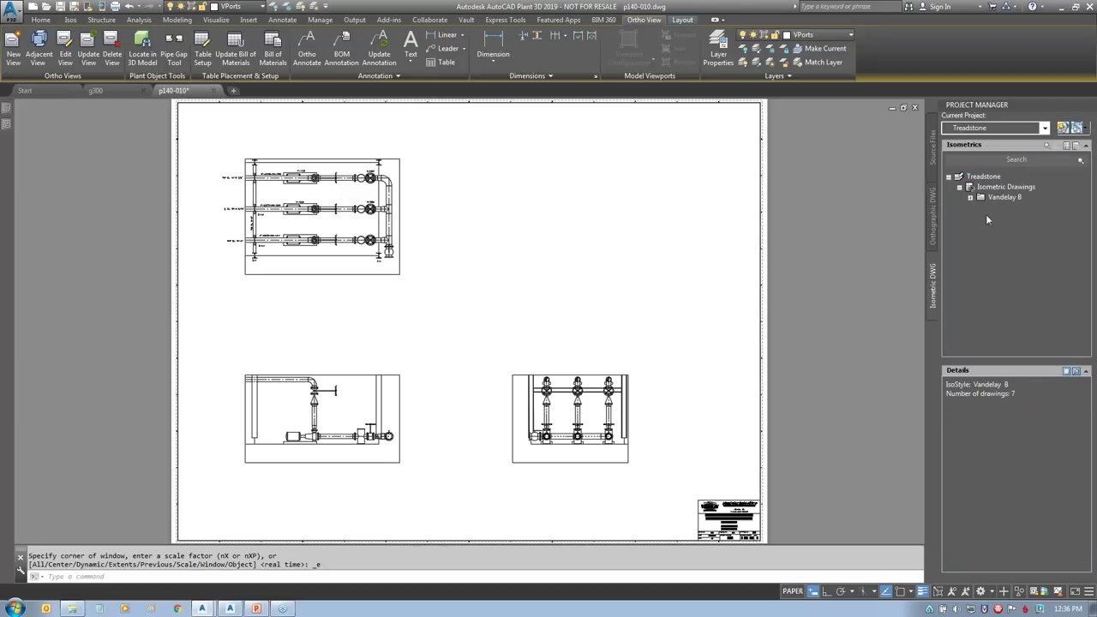
pyautogui.click(969, 198)
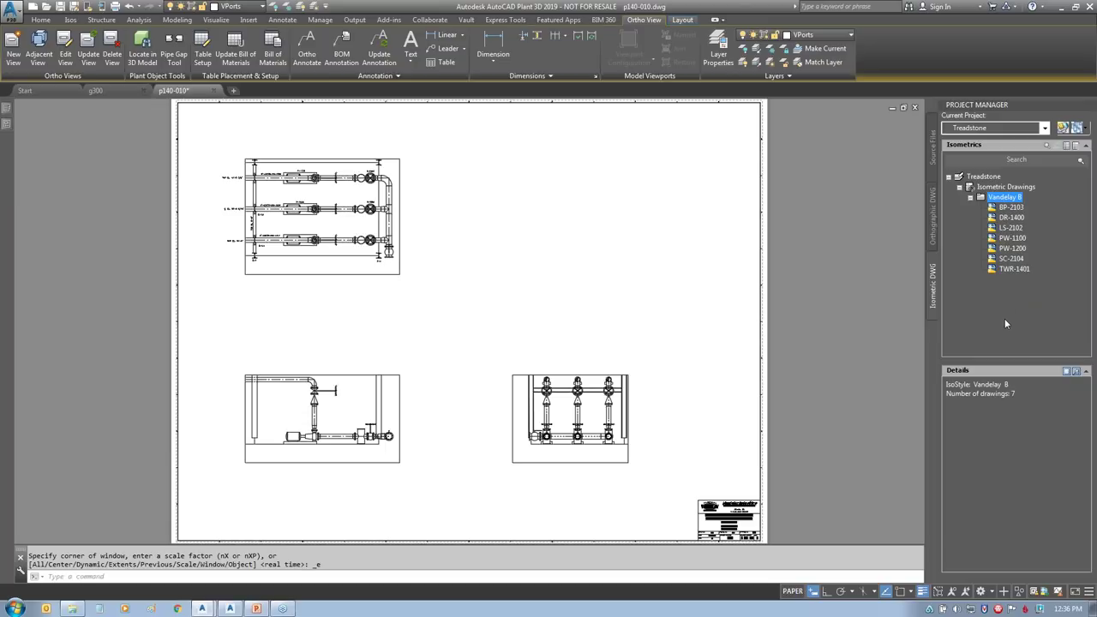
pyautogui.rightClick(1001, 199)
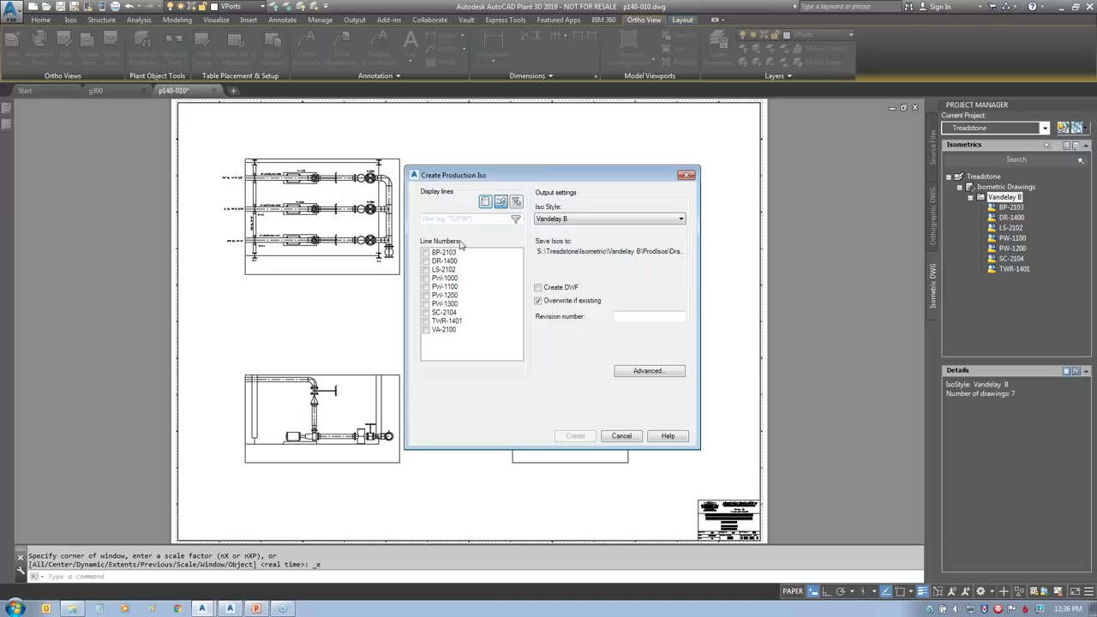
# Step: Select lines PW-1000, PW-1300 and VA-2100 and create their production isos
pyautogui.click(426, 278)
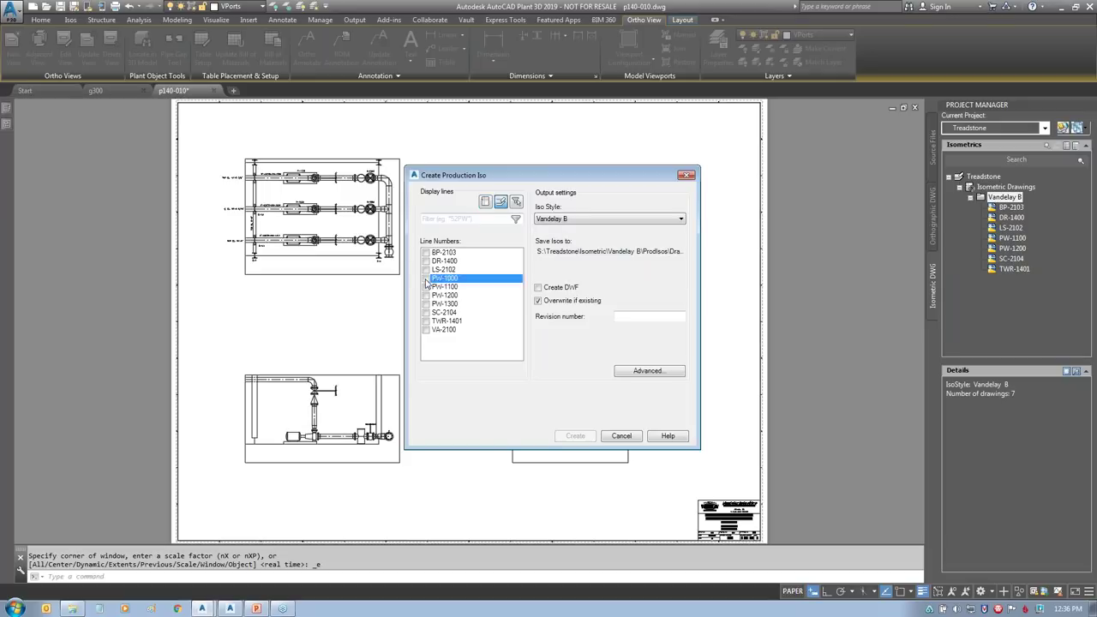
pyautogui.click(426, 304)
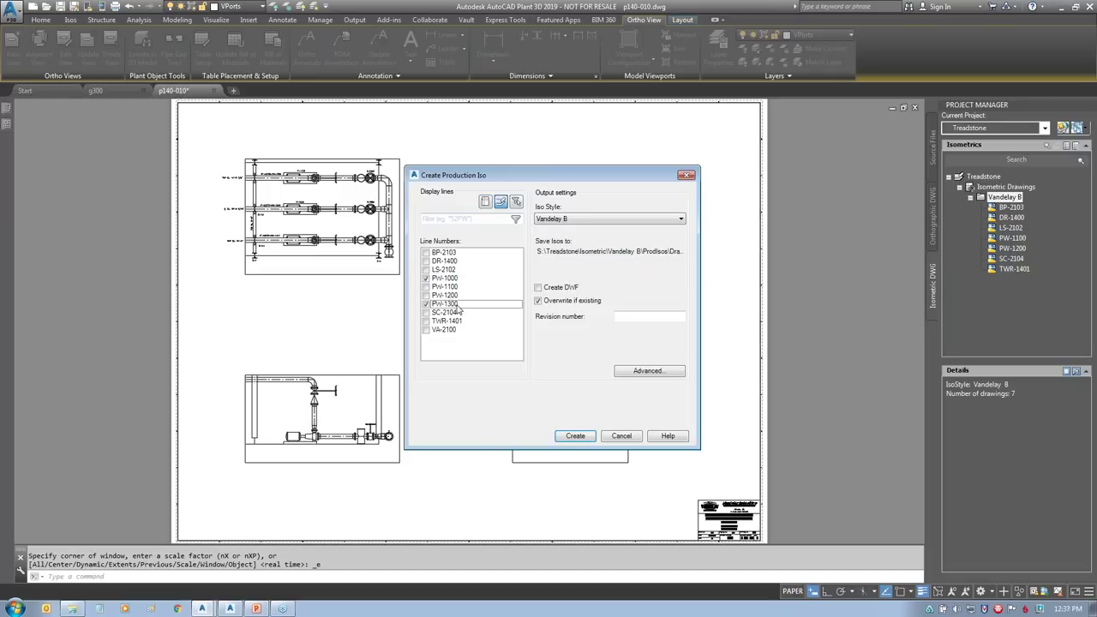
pyautogui.click(425, 329)
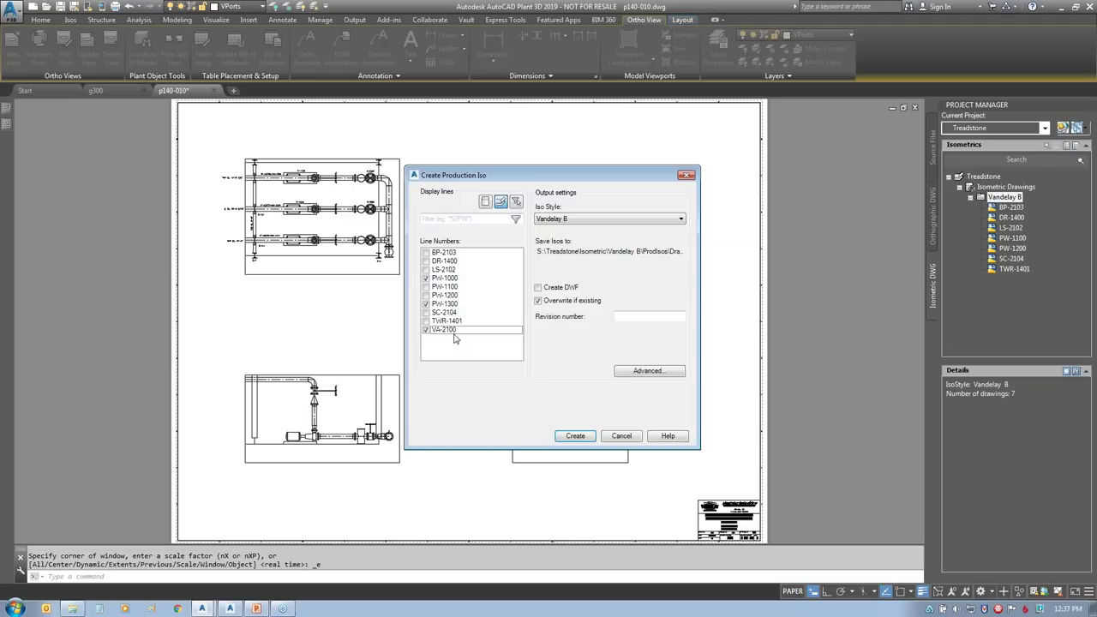
pyautogui.click(644, 316)
pyautogui.click(575, 437)
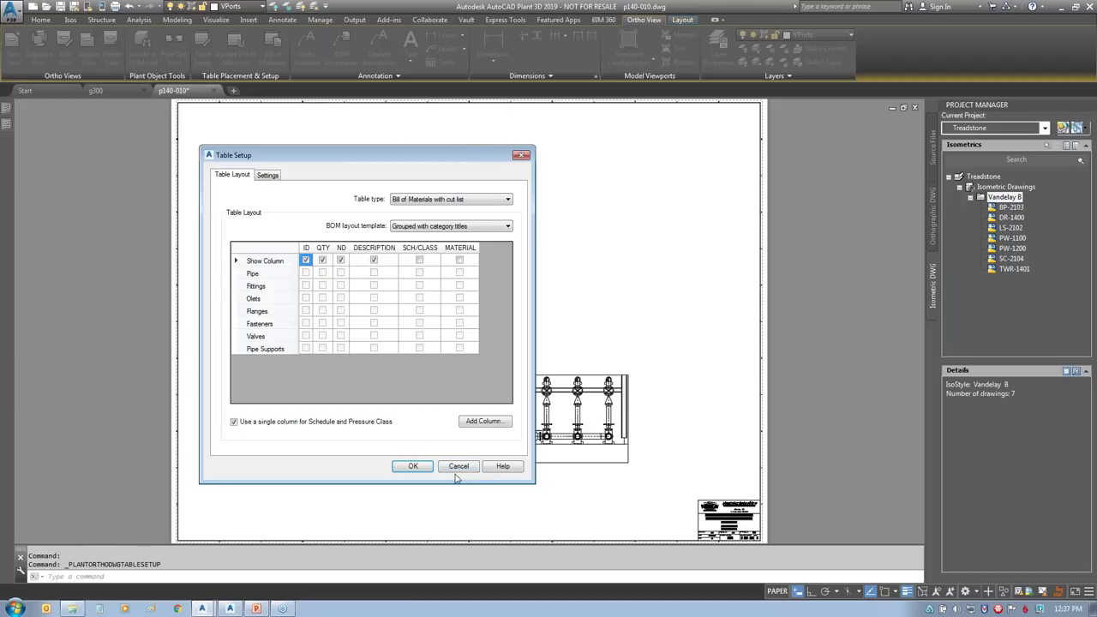
# Step: Cancel Table Setup and place the Bill of Materials table from the sheet's top-right corner
pyautogui.click(457, 473)
pyautogui.click(273, 53)
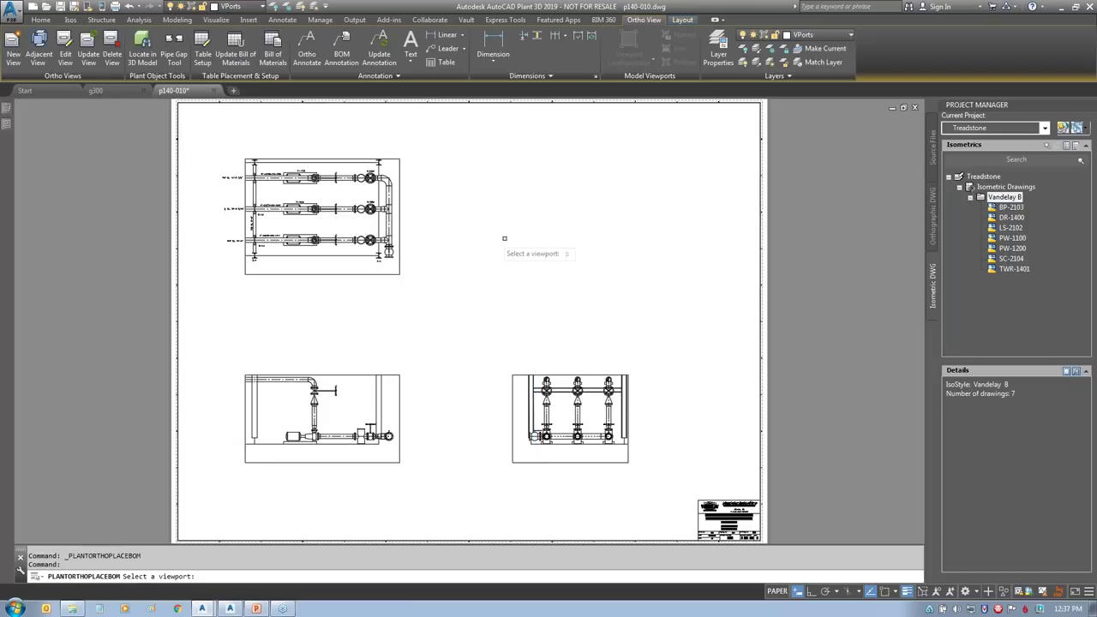
pyautogui.click(399, 257)
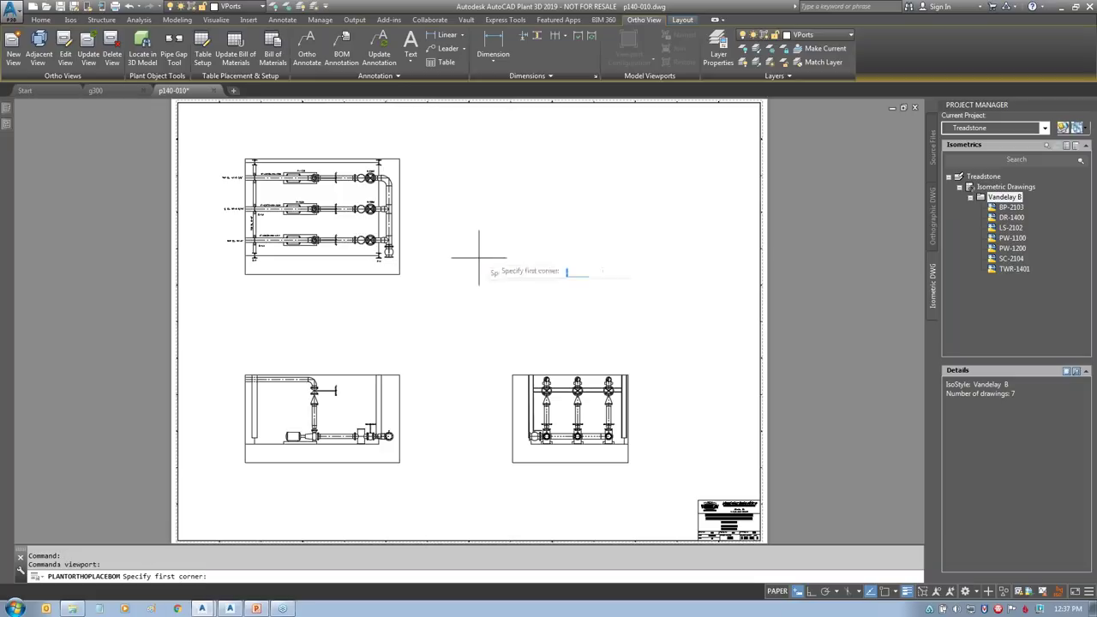
pyautogui.keyDown('shift'); pyautogui.rightClick(711, 153); pyautogui.keyUp('shift')
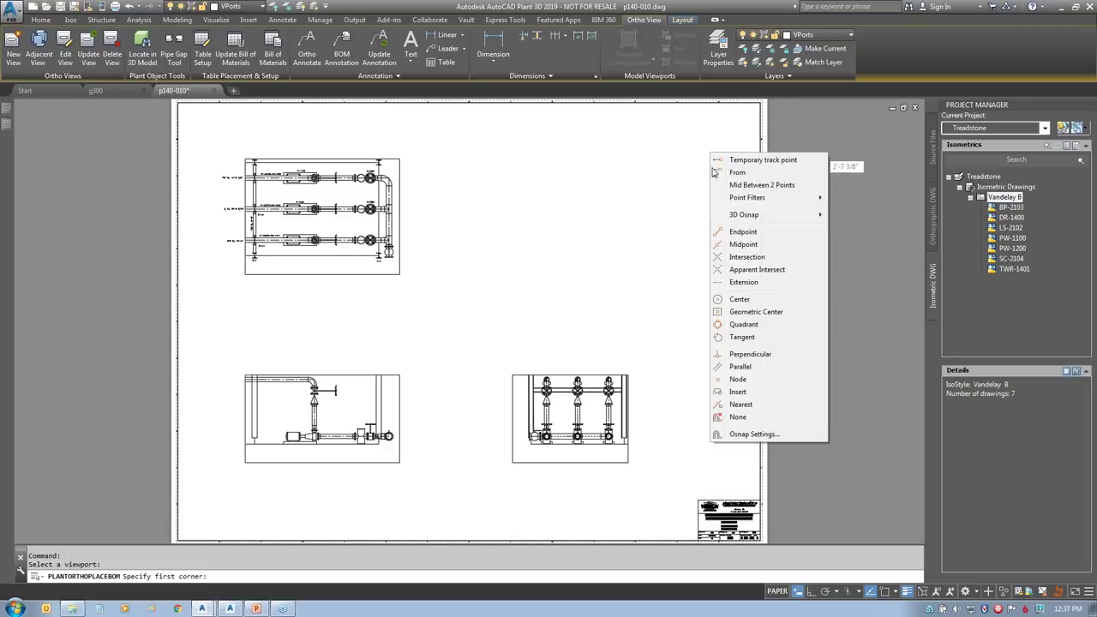
pyautogui.click(742, 231)
pyautogui.click(759, 102)
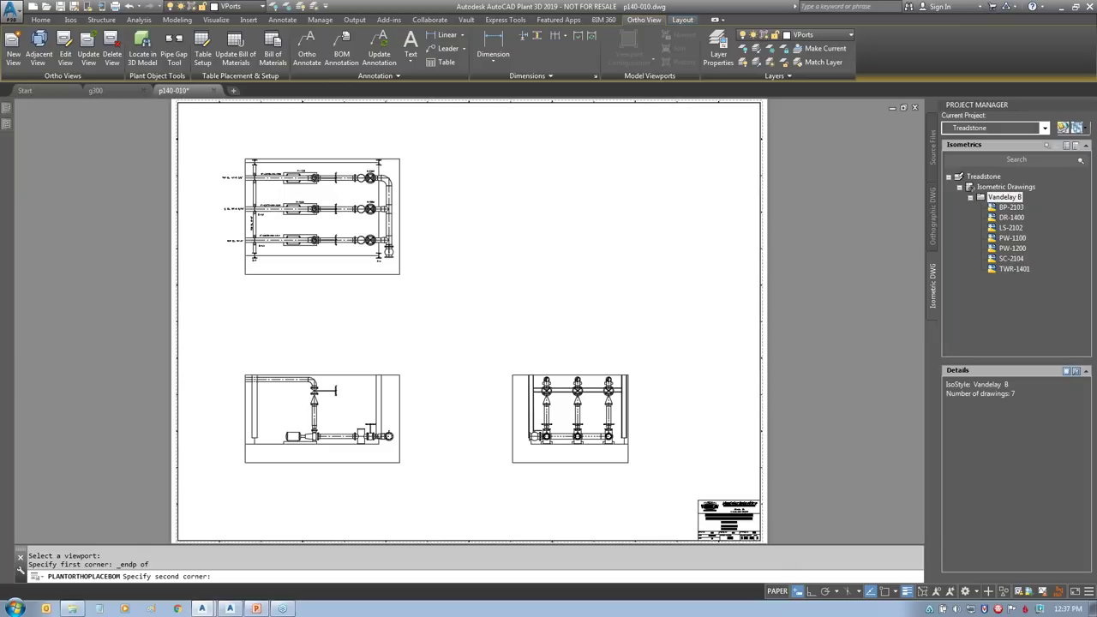
pyautogui.click(666, 484)
pyautogui.scroll(4, 762, 117)
pyautogui.moveTo(872, 197); pyautogui.dragTo(773, 276, button='middle')
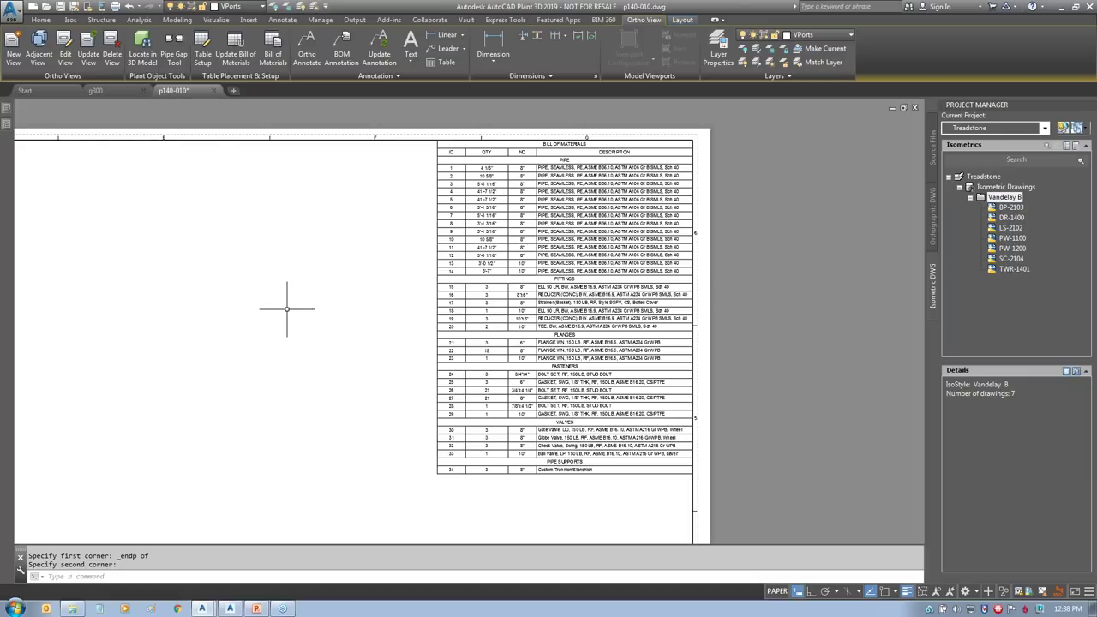
pyautogui.scroll(-2, 363, 270)
pyautogui.moveTo(364, 270); pyautogui.dragTo(503, 249, button='middle')
pyautogui.middleClick(502, 249)
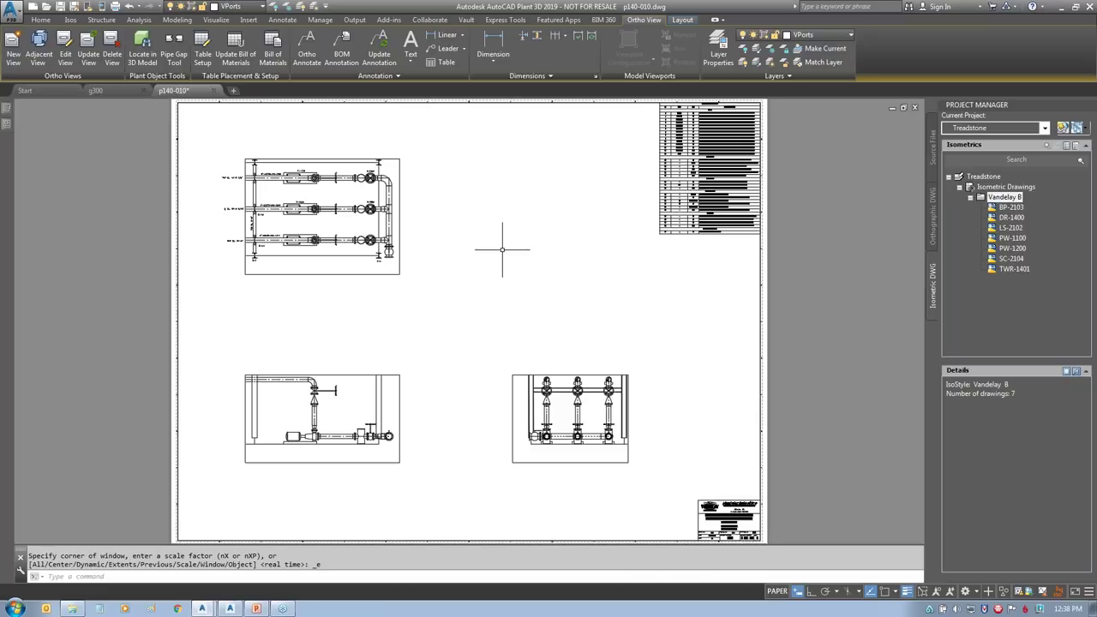
# Step: Link BOM annotation to the whole BOM table and place balloons 1 and 2 near V-1003 and V-1002
pyautogui.click(341, 48)
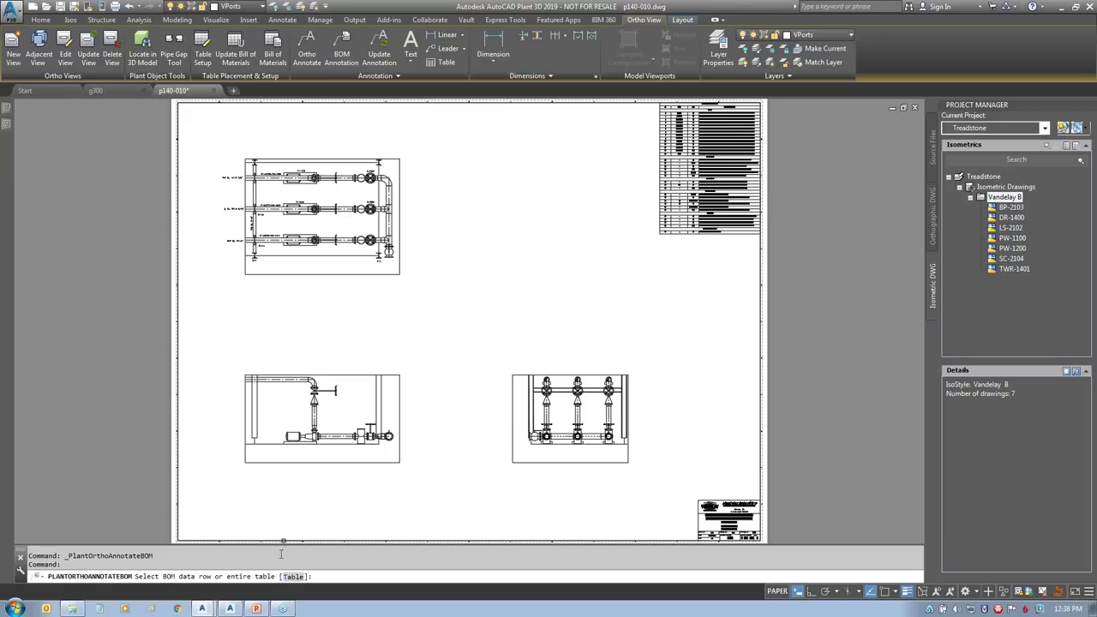
pyautogui.click(293, 575)
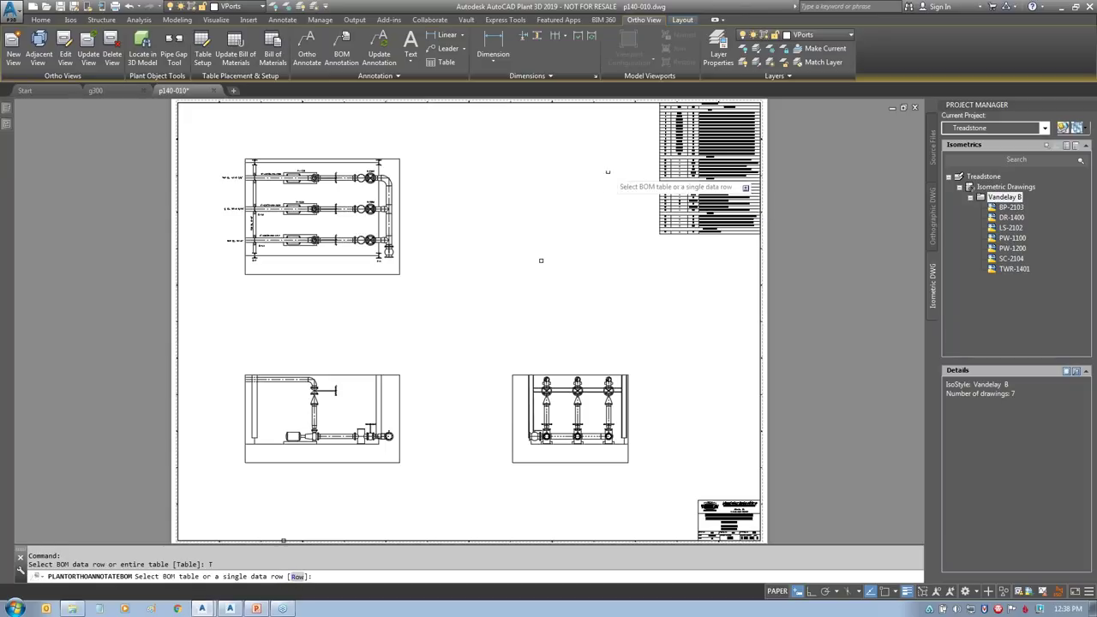
pyautogui.click(662, 155)
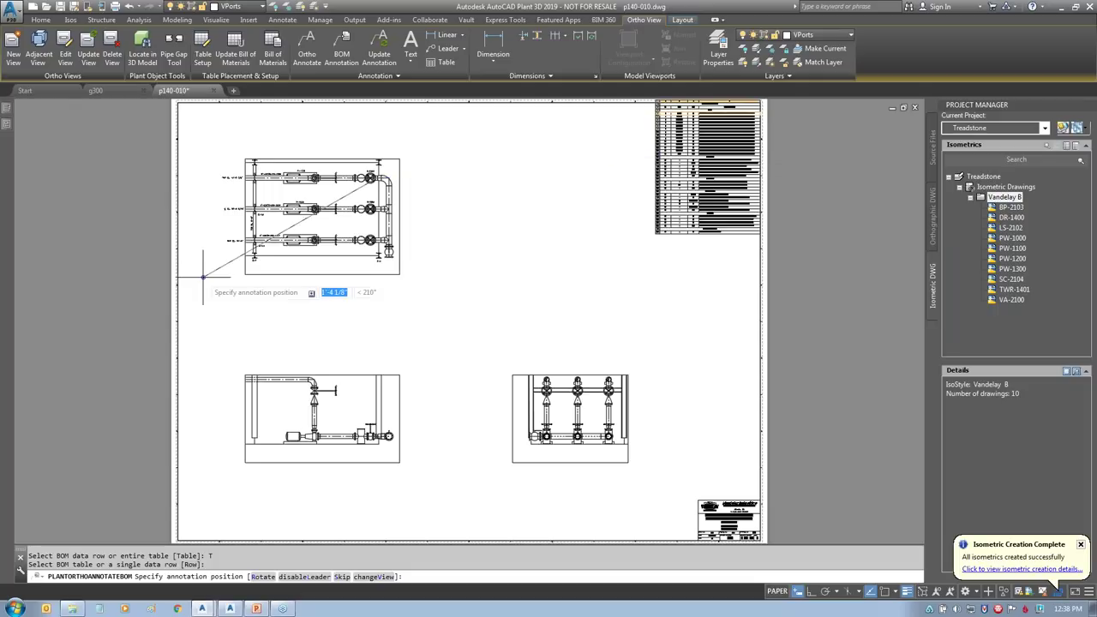
pyautogui.scroll(4, 353, 165)
pyautogui.scroll(2, 355, 167)
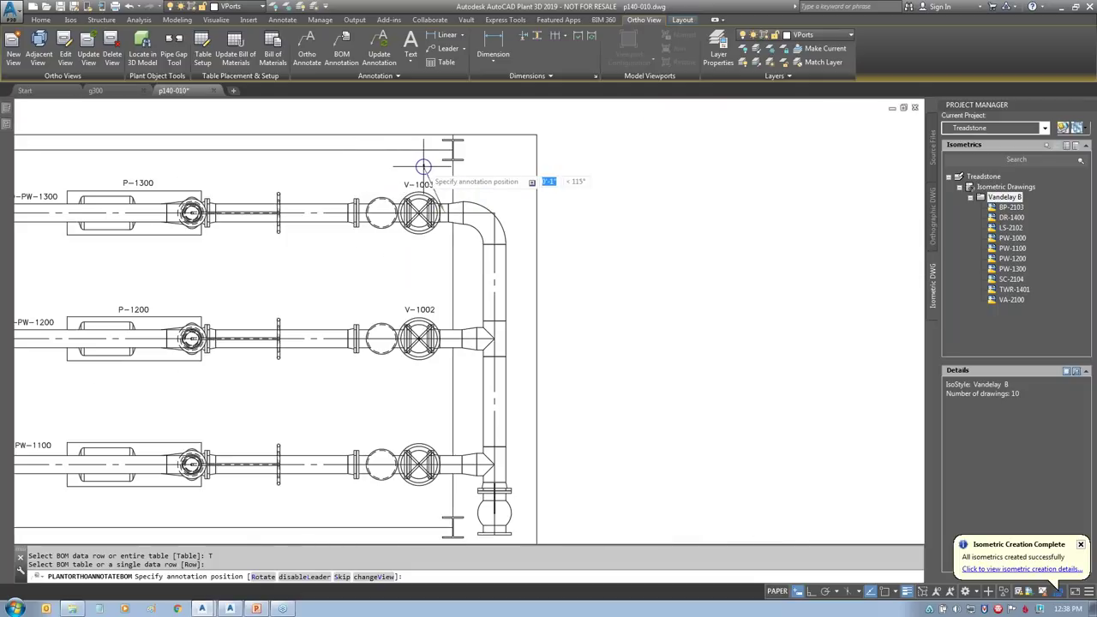
pyautogui.scroll(2, 428, 172)
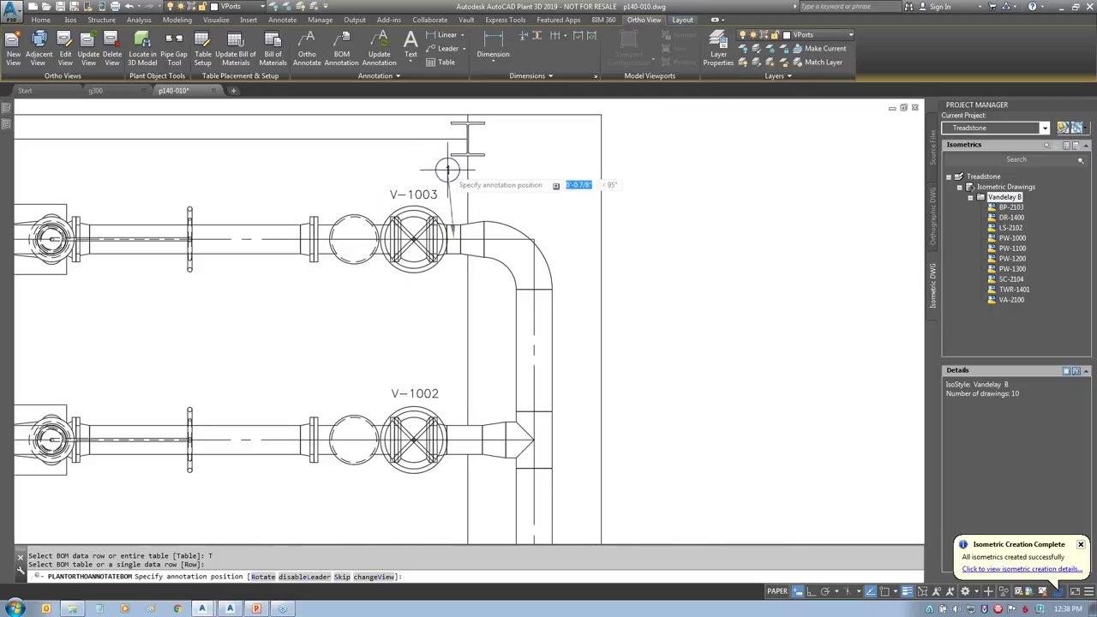
pyautogui.click(509, 161)
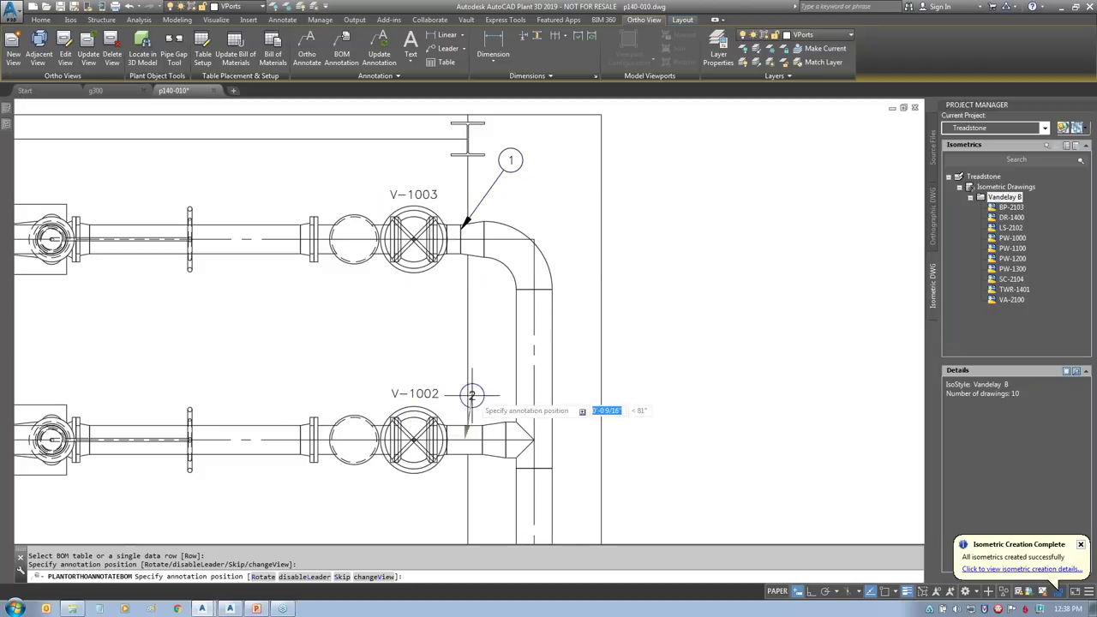
pyautogui.click(482, 371)
# Step: Place balloons 3 through 14 on the PW-1100, PW-1300, PW-1200 pipes and remaining parts
pyautogui.scroll(-2, 465, 462)
pyautogui.moveTo(469, 433)
pyautogui.mouseDown(button='middle')
pyautogui.moveTo(593, 261)
pyautogui.moveTo(596, 232)
pyautogui.mouseUp(button='middle')
pyautogui.click(433, 314)
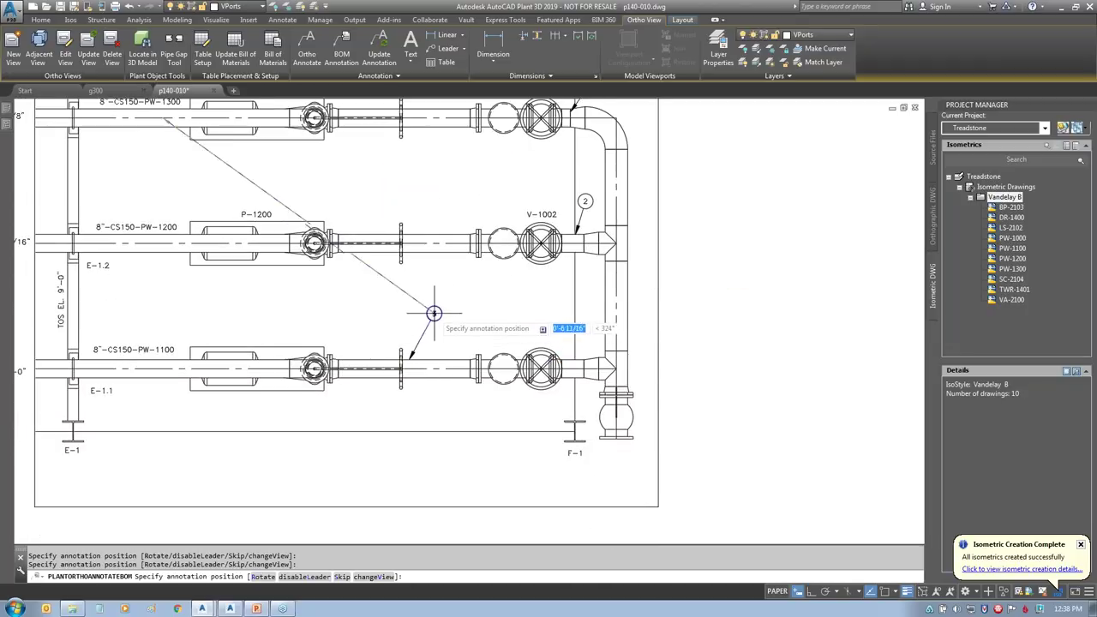
pyautogui.click(136, 162)
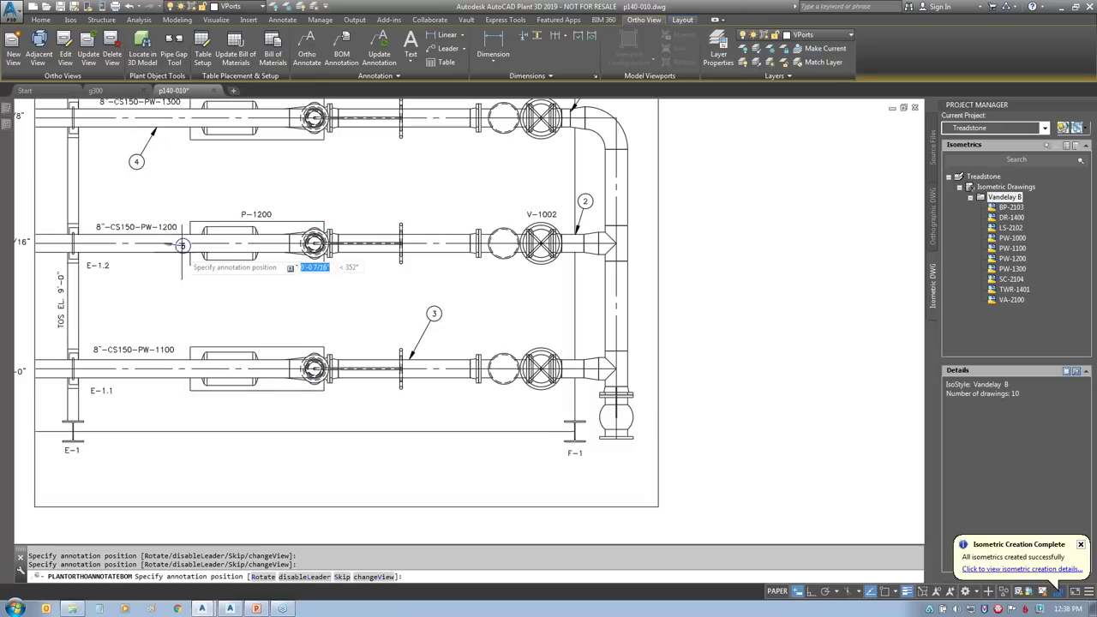
pyautogui.click(149, 281)
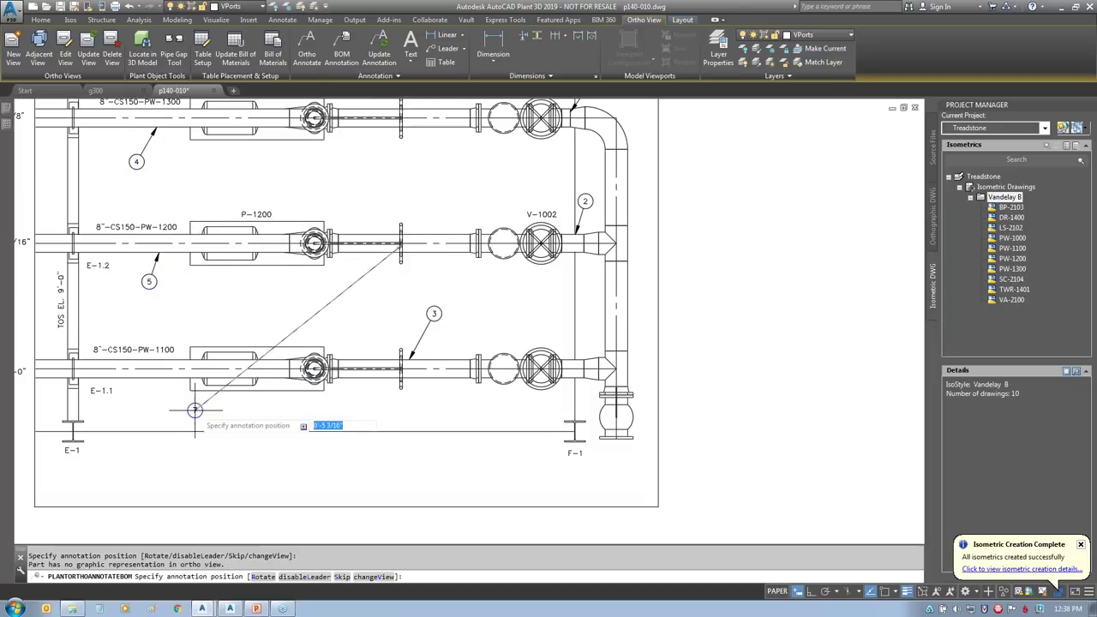
pyautogui.click(437, 281)
pyautogui.click(552, 314)
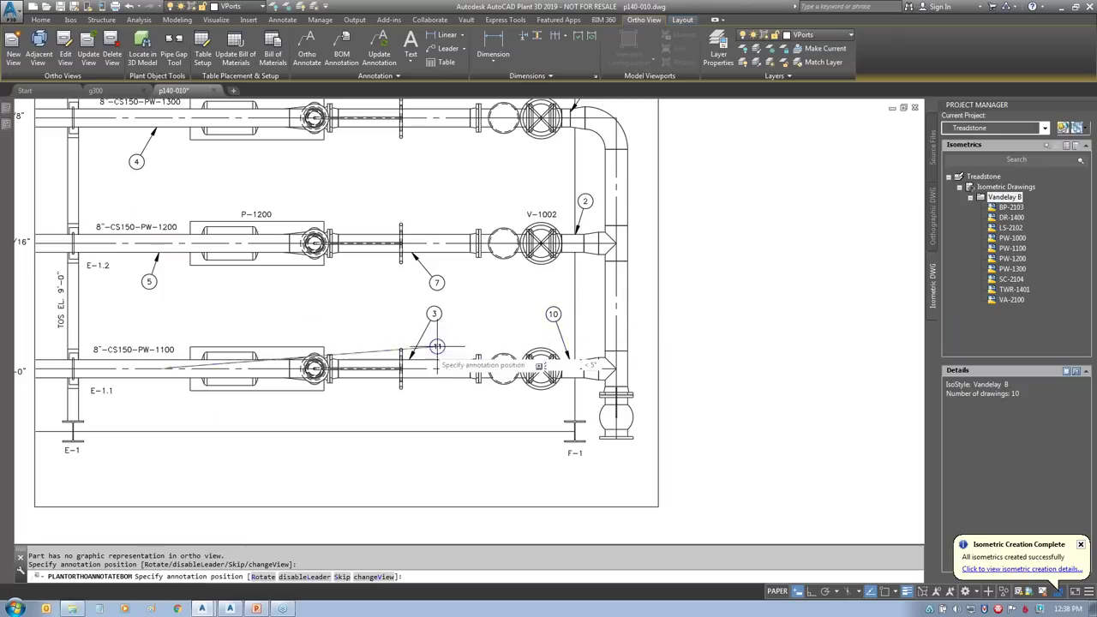
pyautogui.click(148, 399)
pyautogui.click(437, 171)
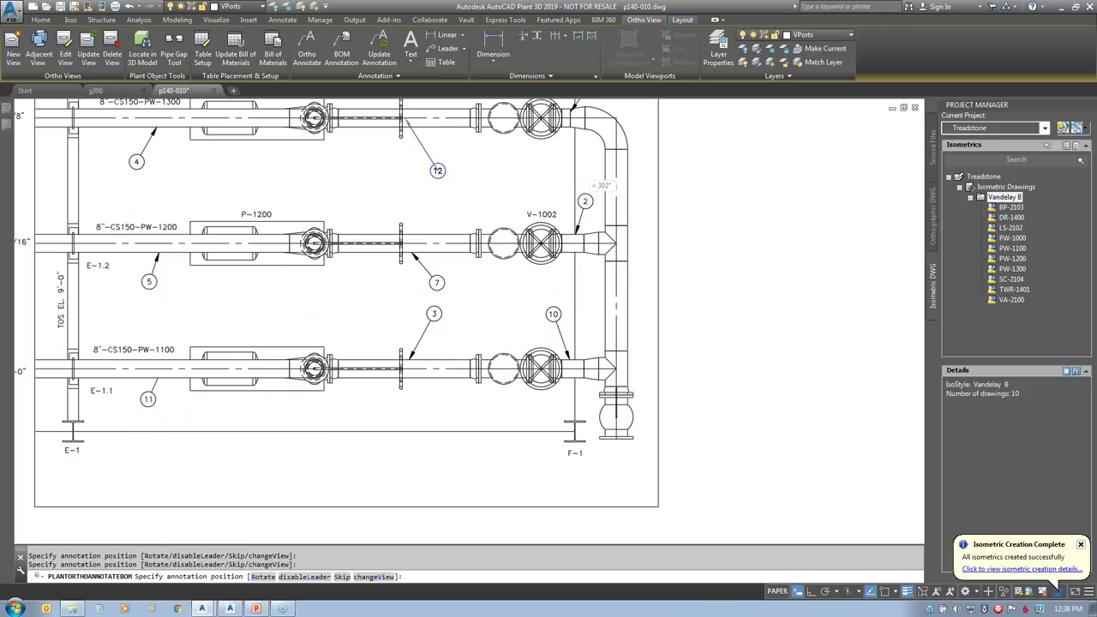
pyautogui.click(686, 188)
pyautogui.click(695, 307)
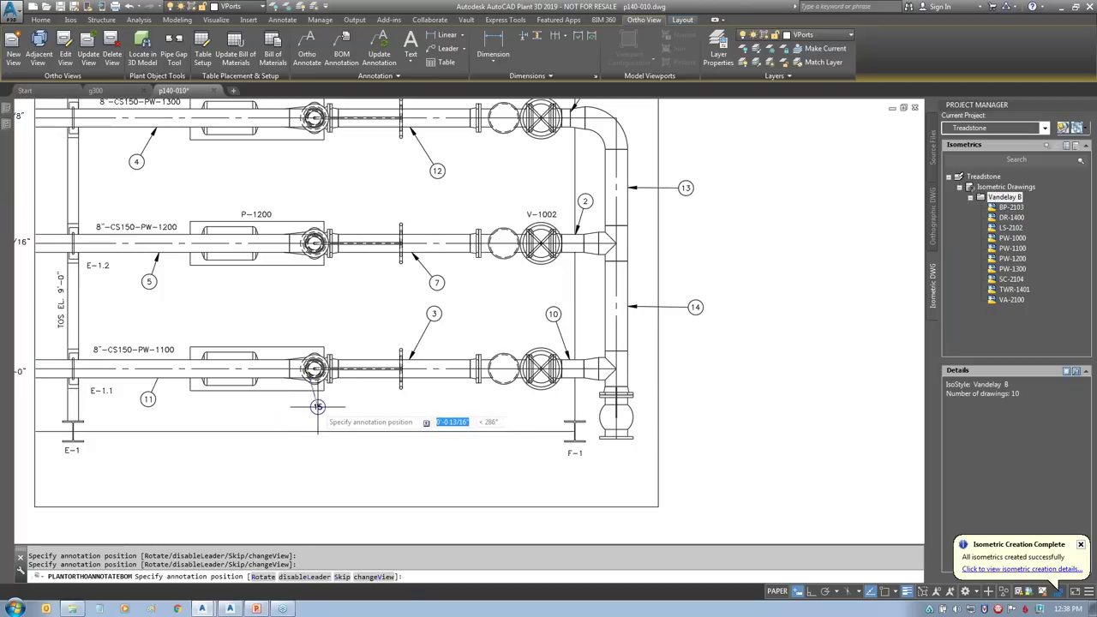
pyautogui.scroll(-6, 318, 406)
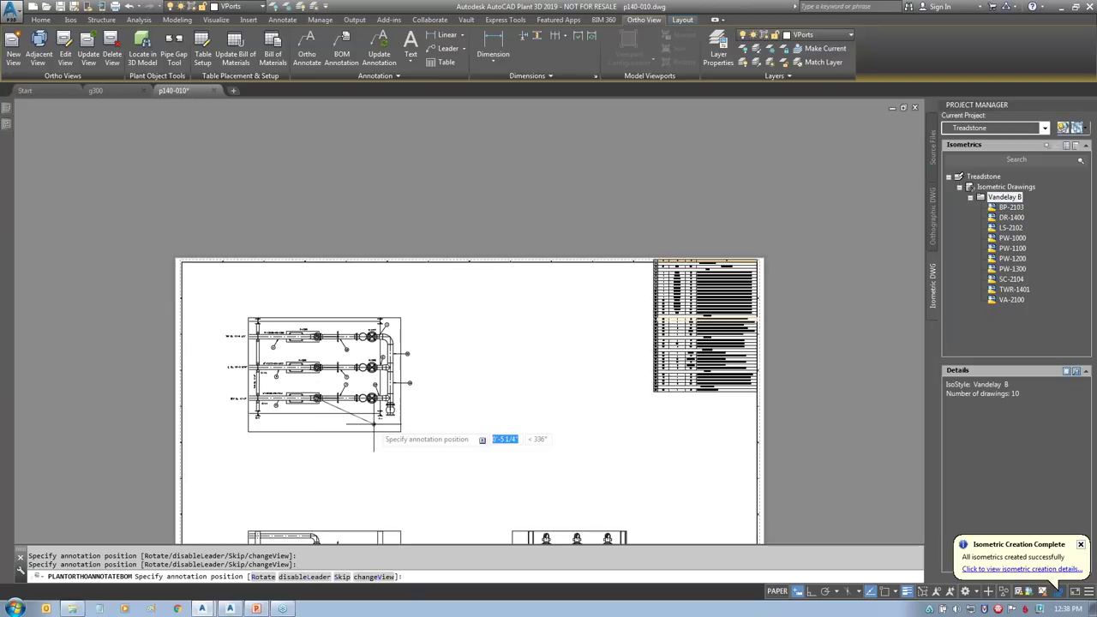
# Step: Place balloons 15, 16 and 17 on the elbow, pump riser and tee in the lower-left view
pyautogui.write('v')
pyautogui.press('Return')
pyautogui.click(368, 303)
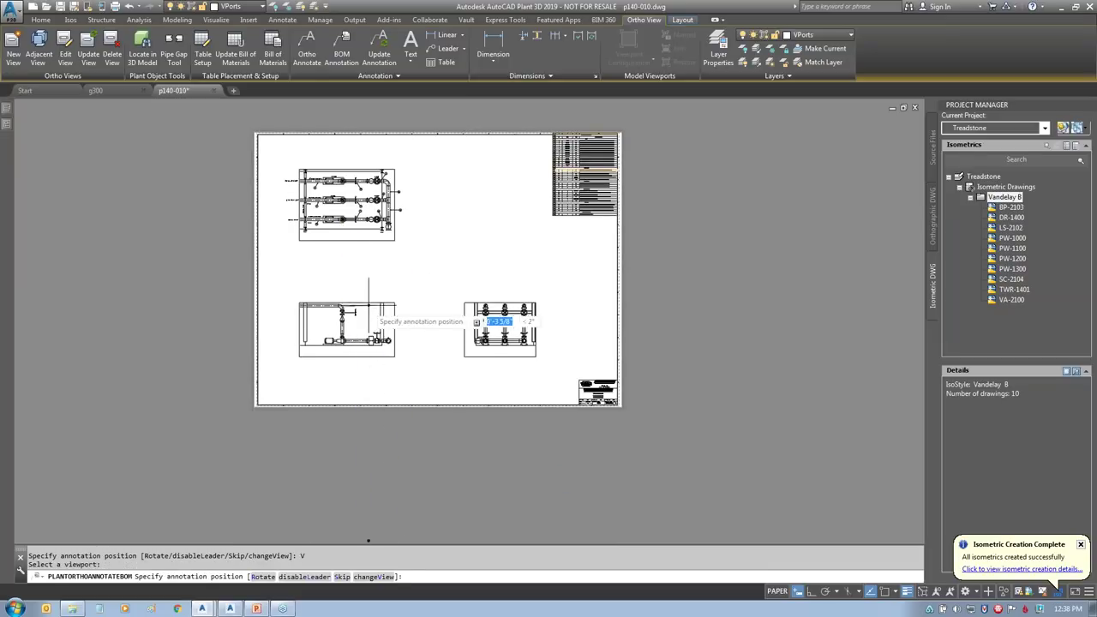
pyautogui.click(373, 208)
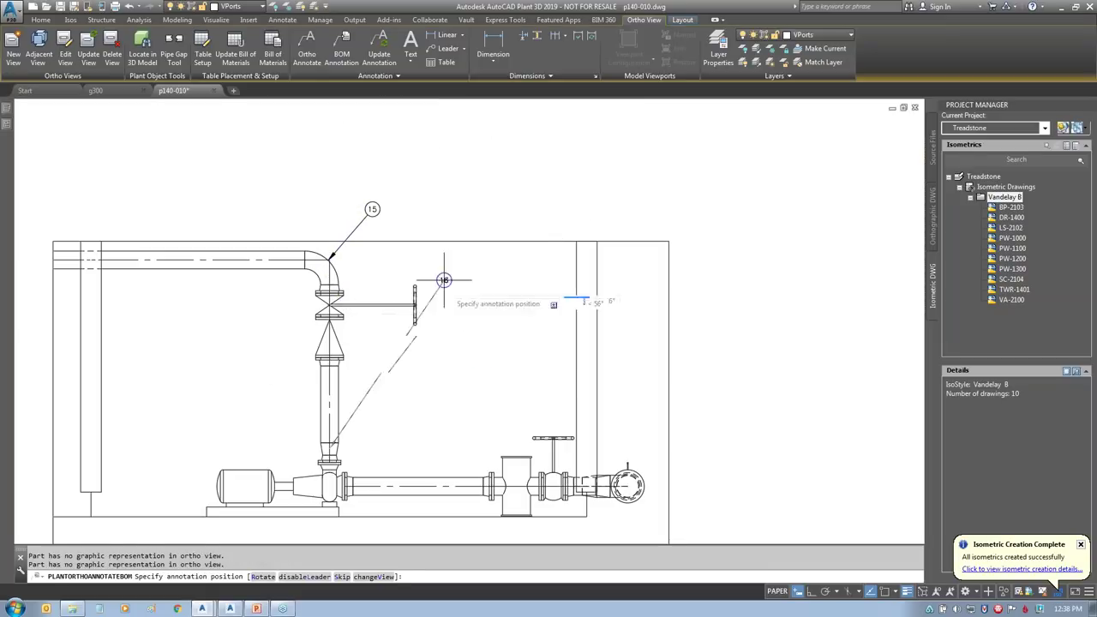
pyautogui.click(388, 432)
pyautogui.click(494, 392)
pyautogui.press('Escape')
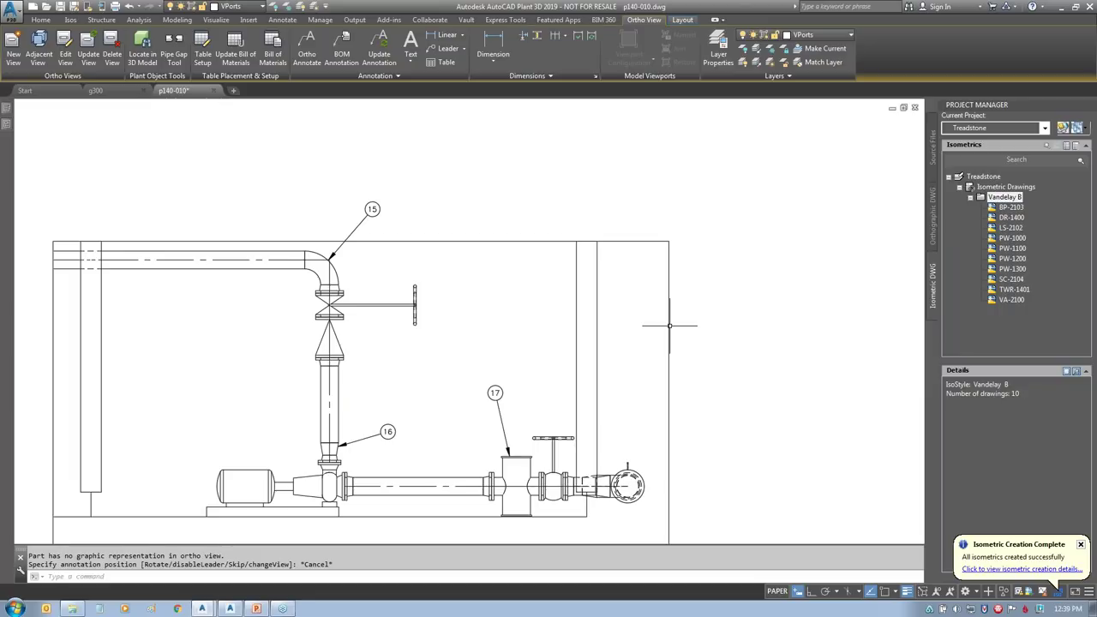
# Step: Dismiss the isometric-complete notice and delete the stray point below the sheet
pyautogui.click(1081, 544)
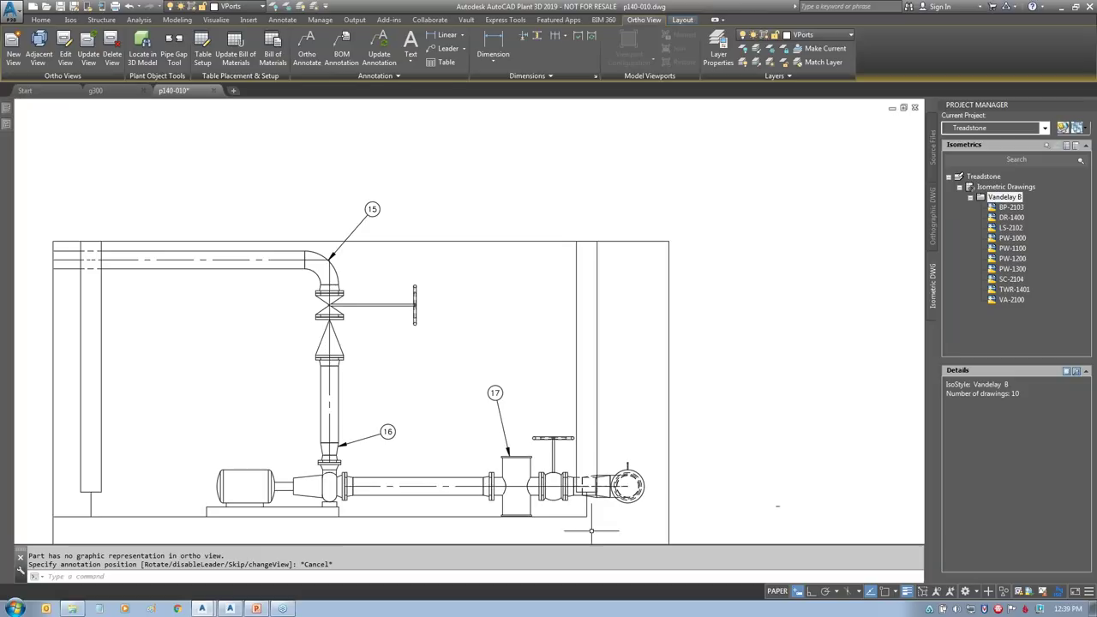
pyautogui.moveTo(514, 369)
pyautogui.mouseDown()
pyautogui.moveTo(467, 411)
pyautogui.moveTo(493, 350)
pyautogui.mouseUp()
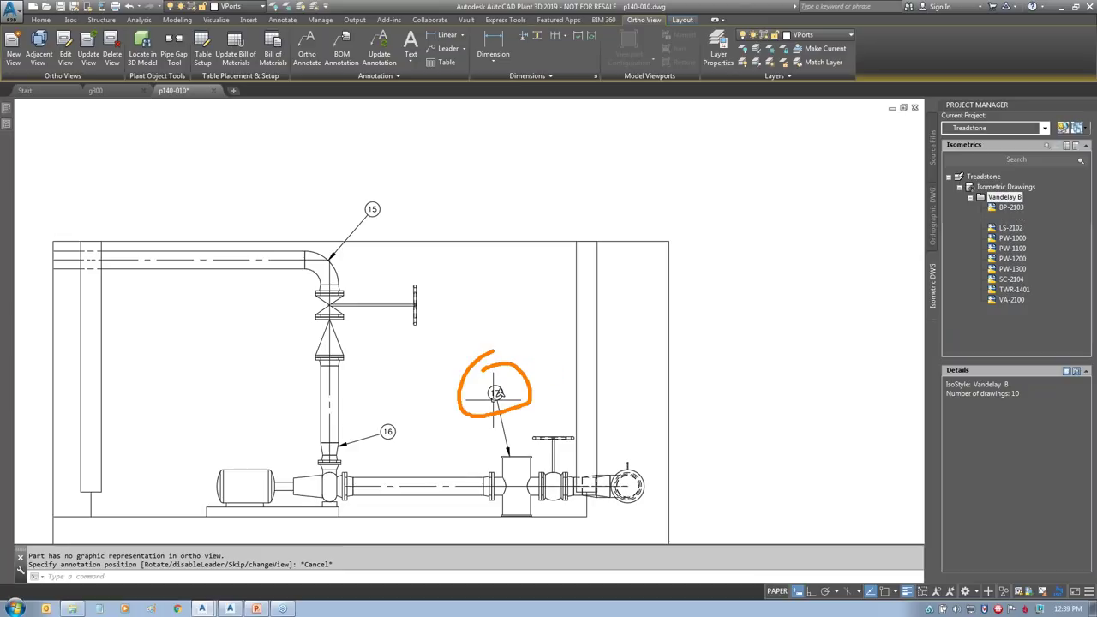
pyautogui.press('Escape')
pyautogui.scroll(-3, 783, 377)
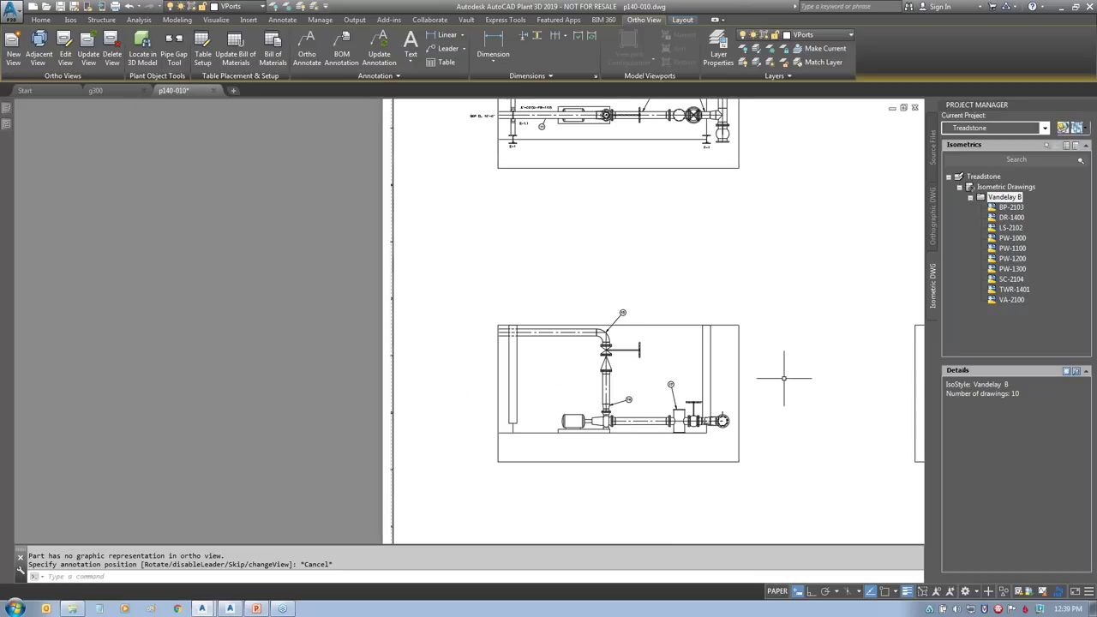
pyautogui.middleClick(783, 377)
pyautogui.middleClick(784, 377)
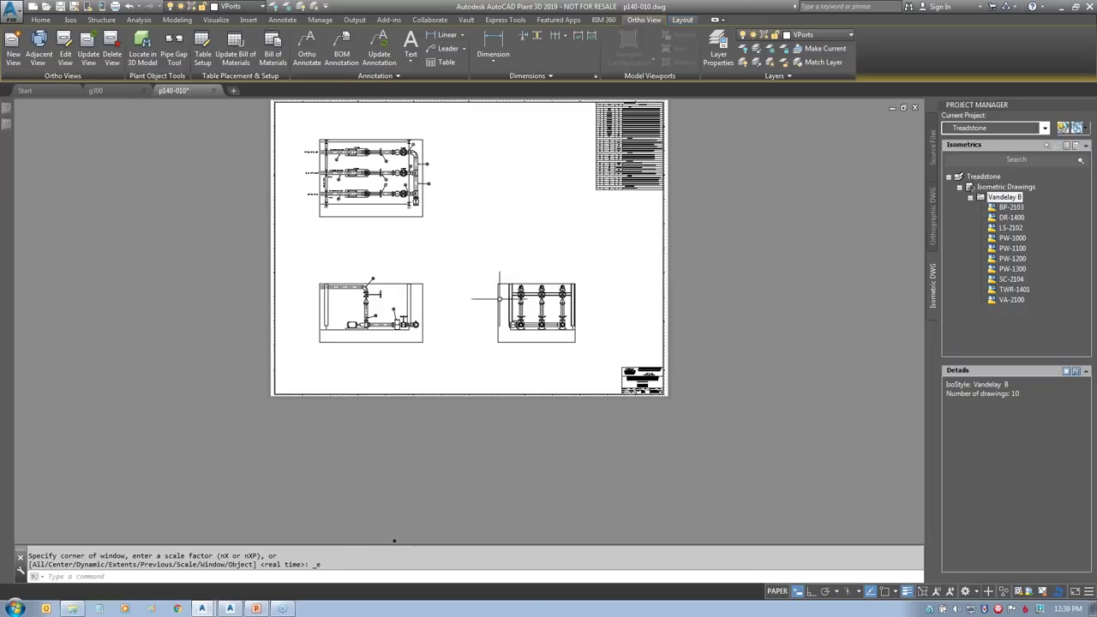
pyautogui.click(419, 508)
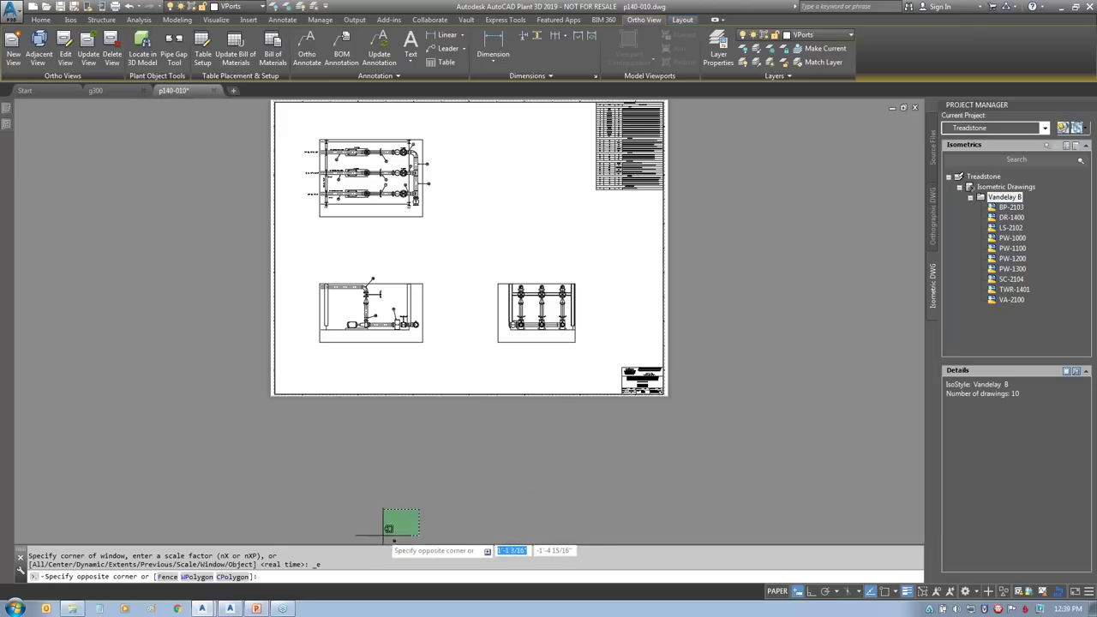
pyautogui.click(383, 538)
pyautogui.press('Delete')
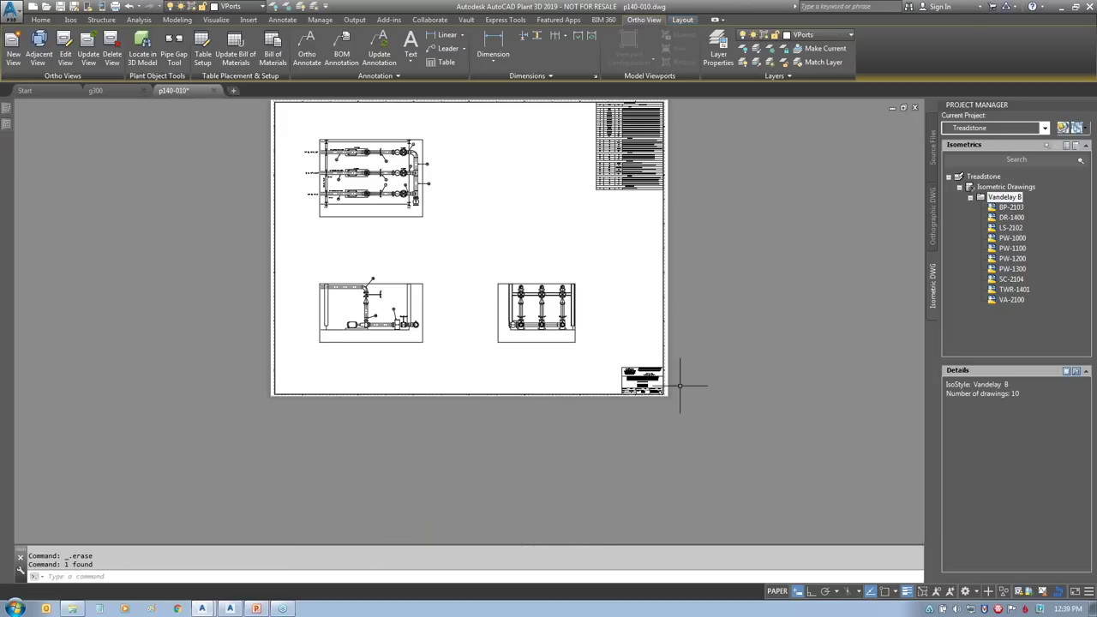
# Step: Close p140-010, saving its changes
pyautogui.doubleClick(166, 172)
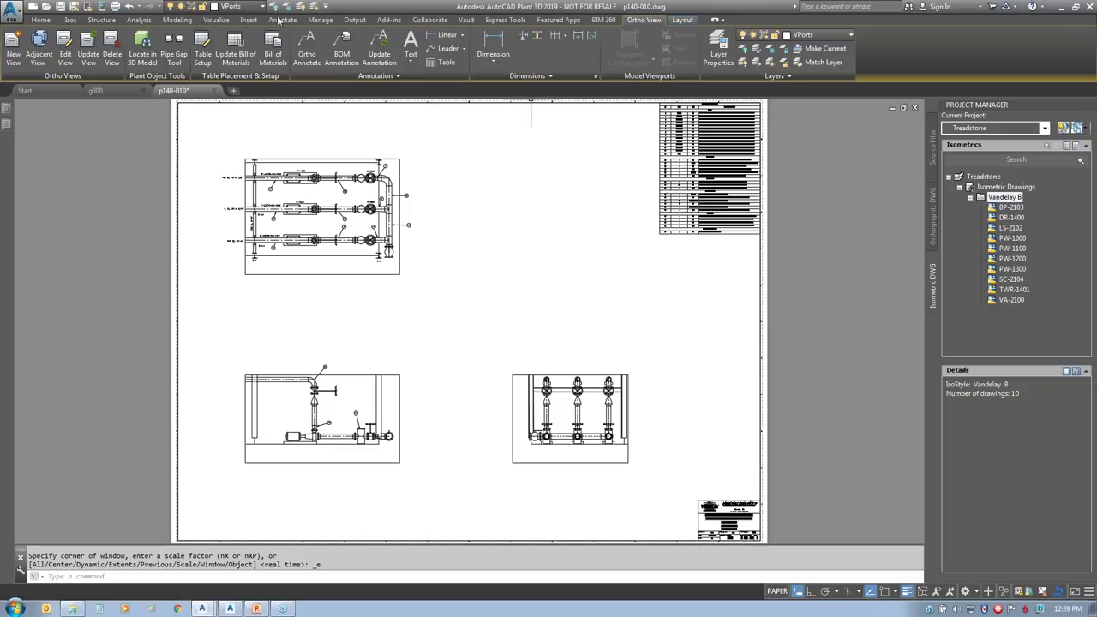
pyautogui.click(214, 90)
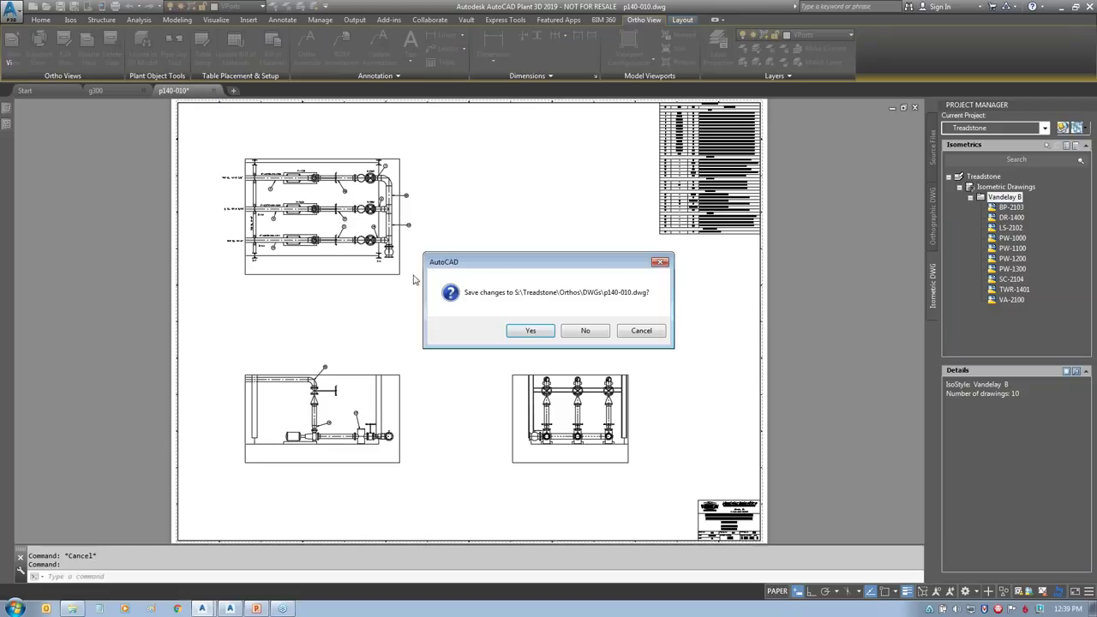
pyautogui.click(531, 332)
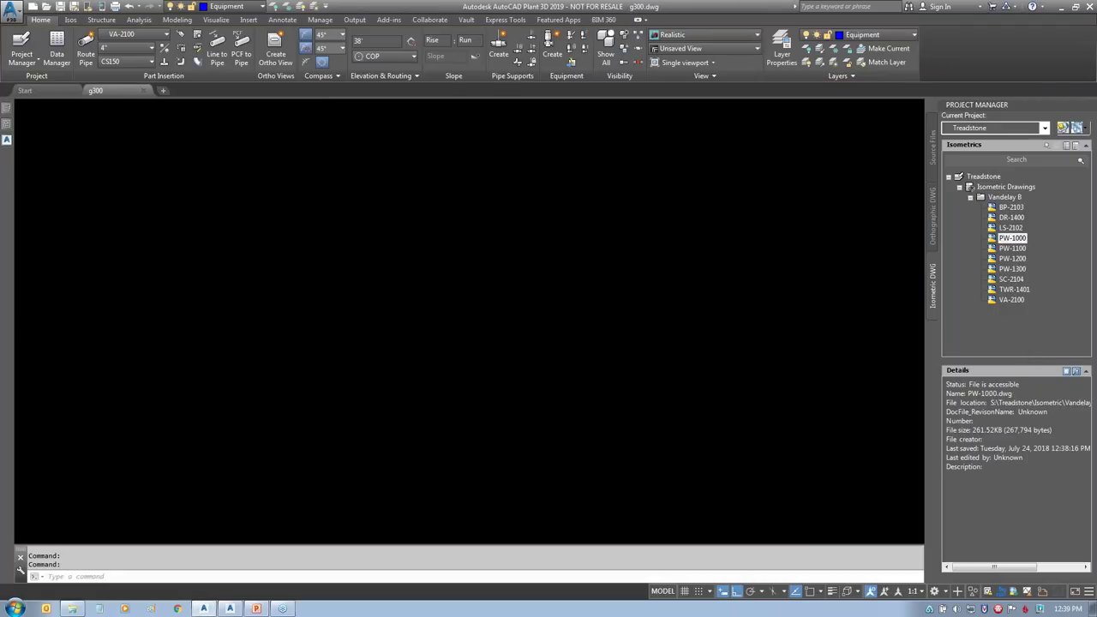
# Step: Open the PW-1000 isometric and zoom in on its Bill of Materials heading
pyautogui.doubleClick(1012, 238)
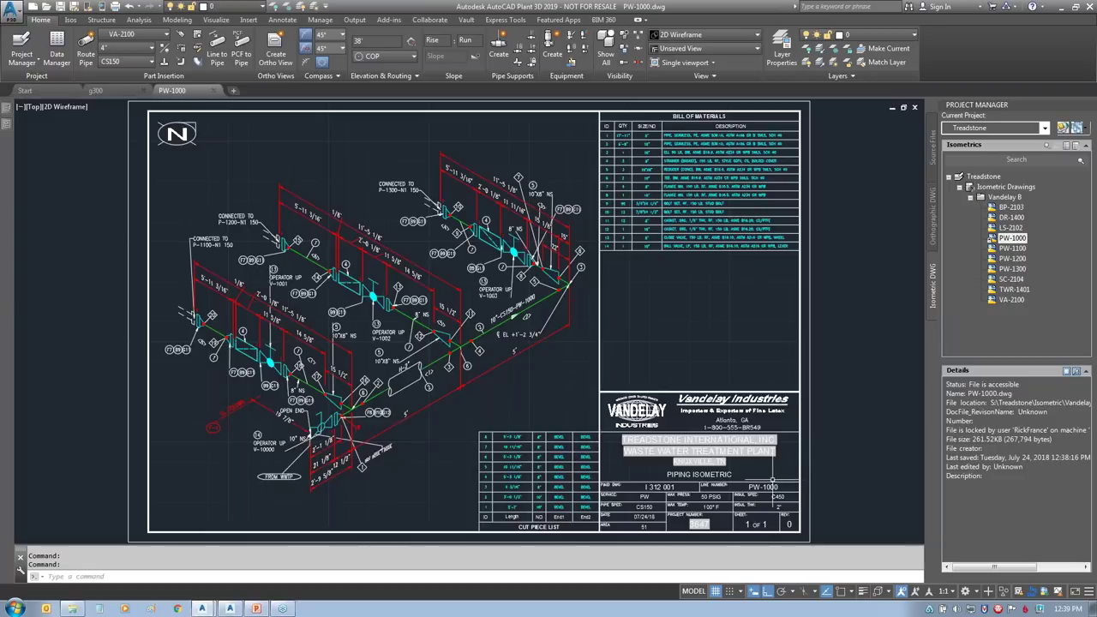
pyautogui.scroll(4, 767, 471)
pyautogui.scroll(-2, 643, 167)
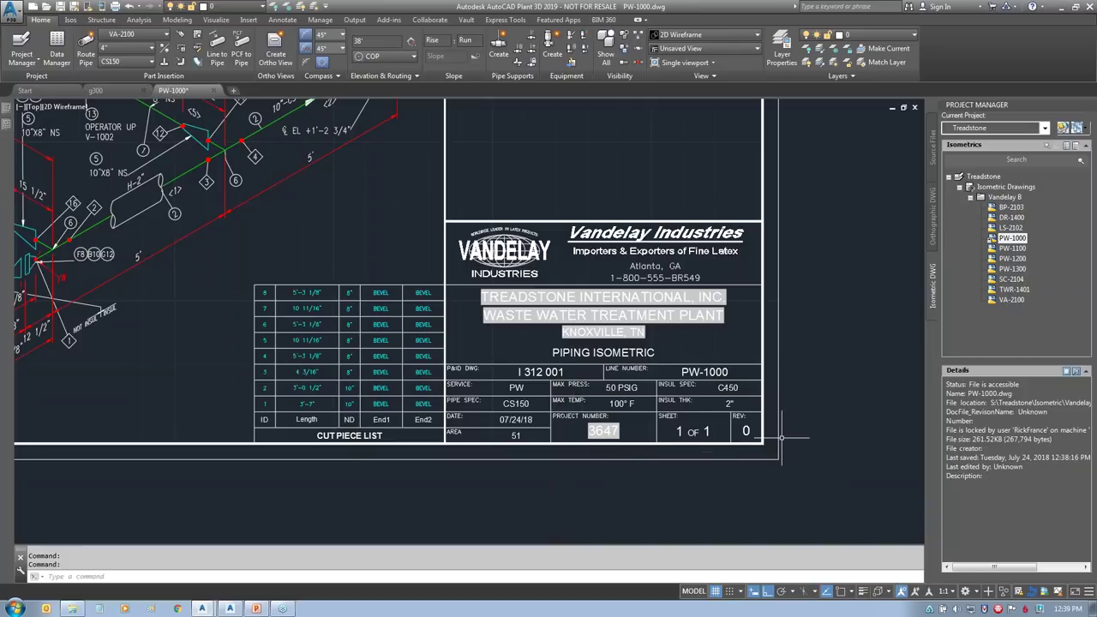
pyautogui.middleClick(855, 364)
pyautogui.middleClick(855, 364)
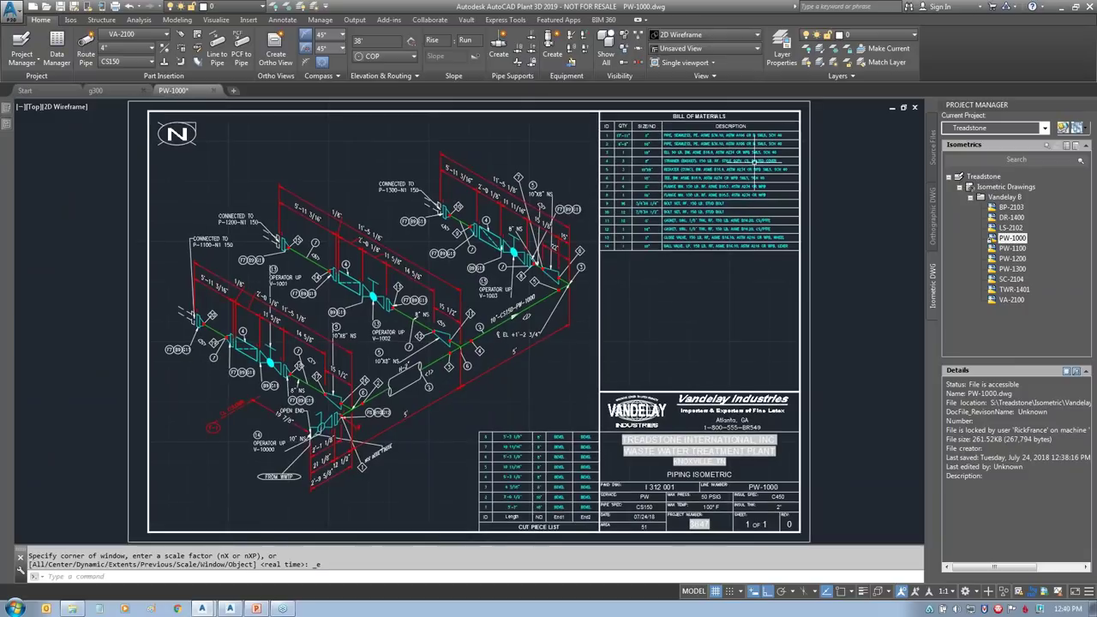
pyautogui.scroll(4, 751, 157)
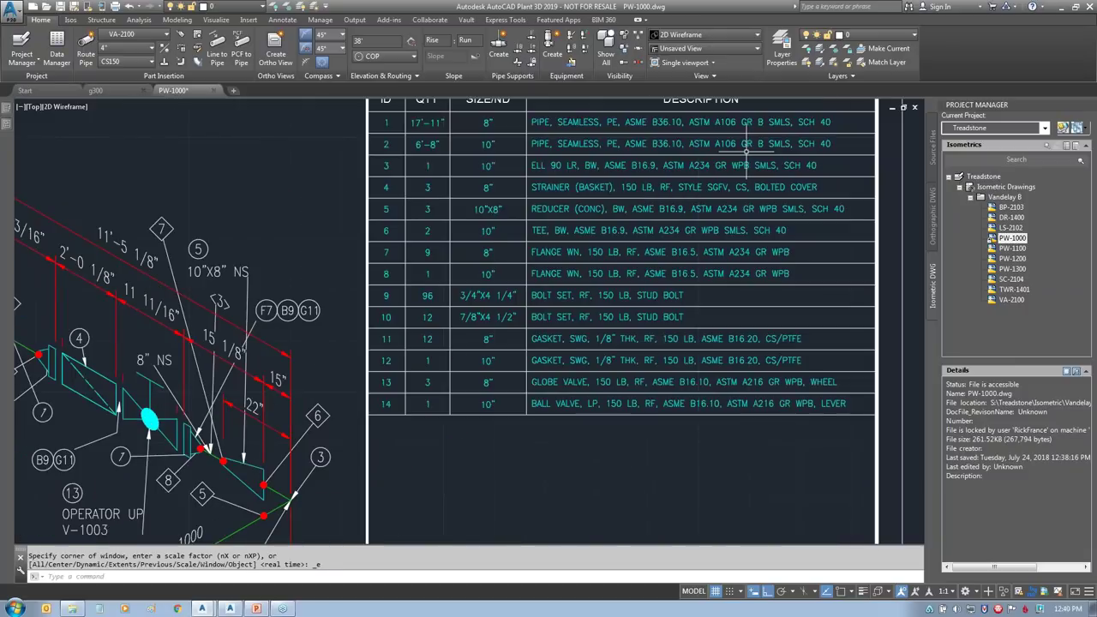
pyautogui.moveTo(746, 152); pyautogui.dragTo(744, 241, button='middle')
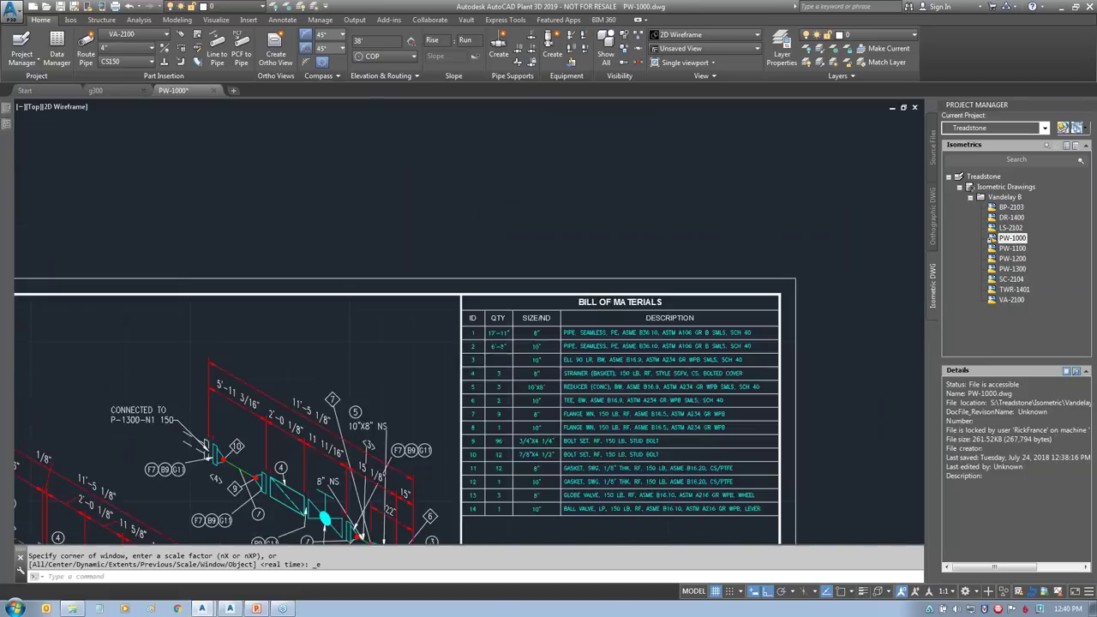
# Step: Fit the PW-1000 sheet, then pan and zoom to inspect the title block and cut piece list
pyautogui.scroll(5, 473, 479)
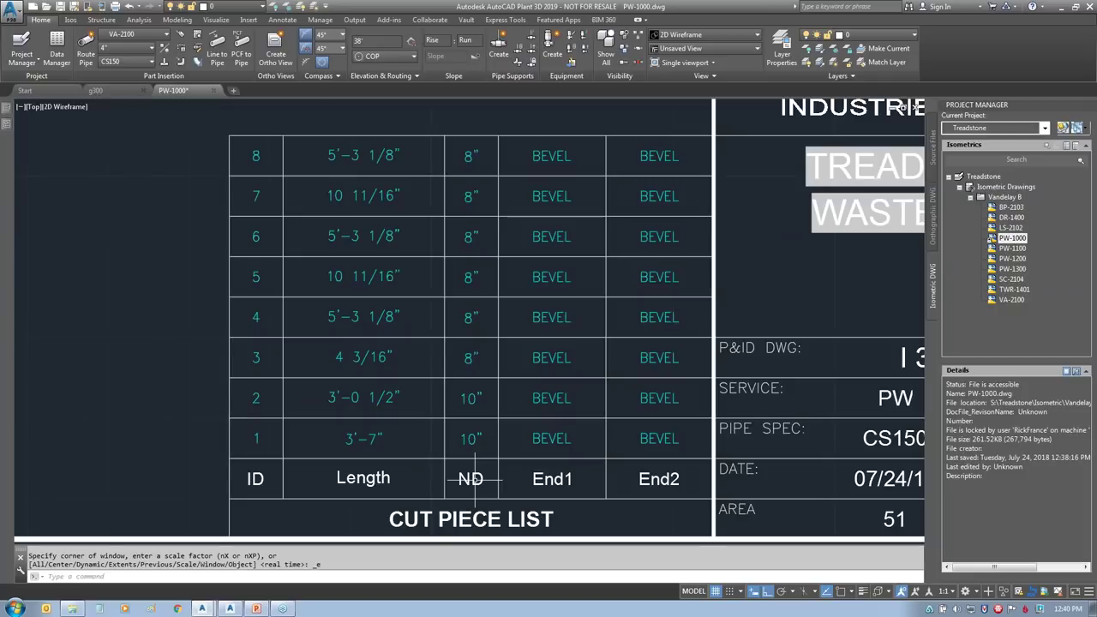
pyautogui.scroll(-4, 473, 480)
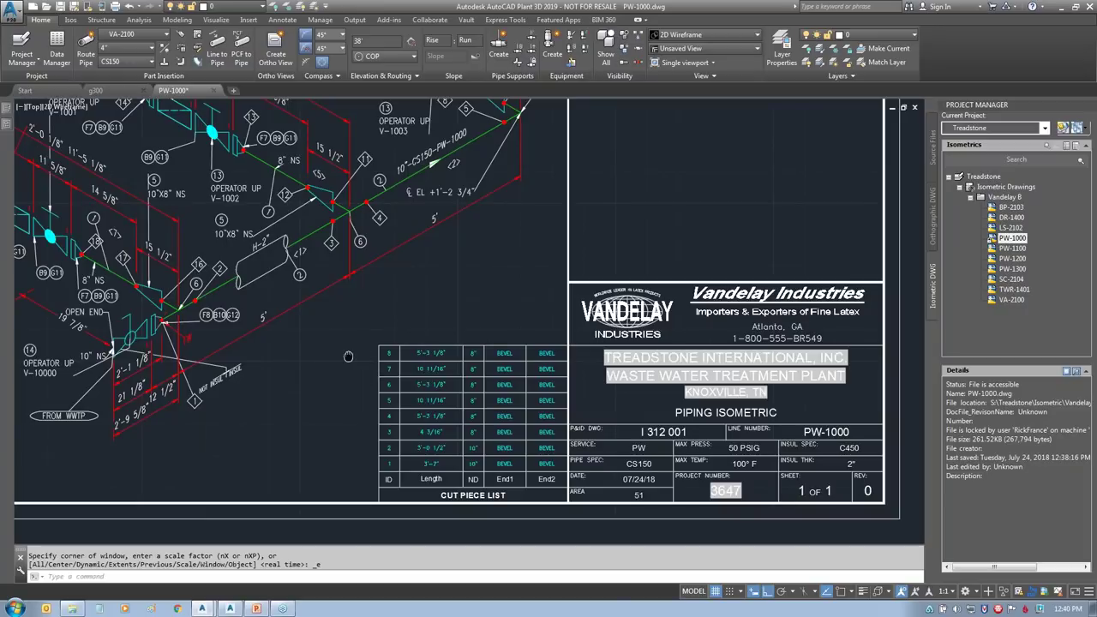
pyautogui.middleClick(307, 395)
pyautogui.middleClick(308, 395)
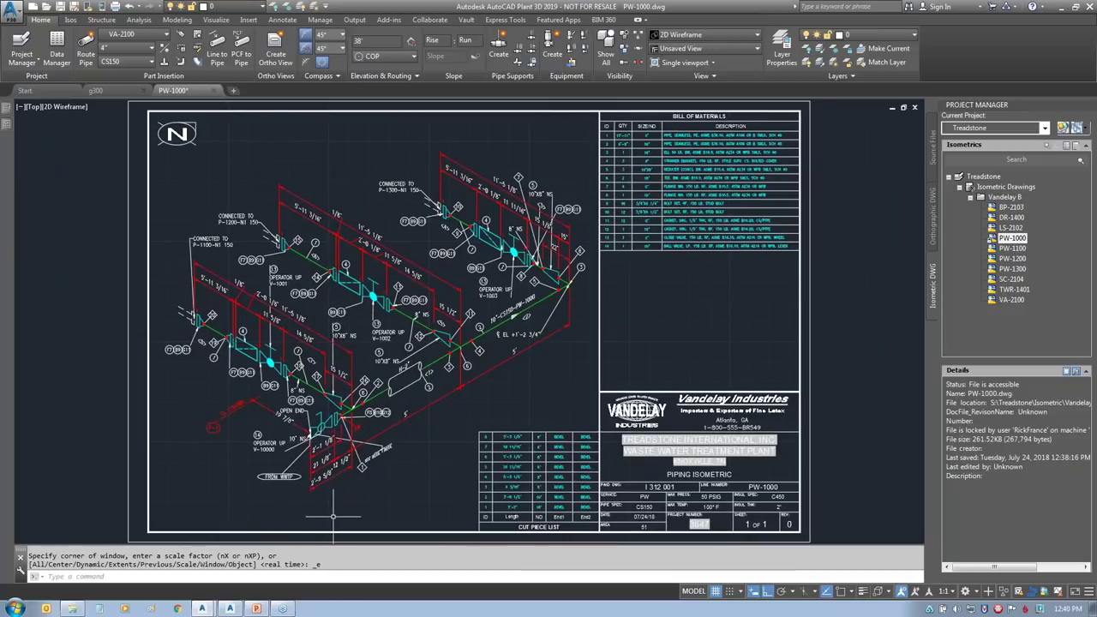
pyautogui.moveTo(460, 440); pyautogui.dragTo(498, 387)
pyautogui.moveTo(529, 311)
pyautogui.mouseDown()
pyautogui.moveTo(494, 319)
pyautogui.moveTo(524, 302)
pyautogui.mouseUp()
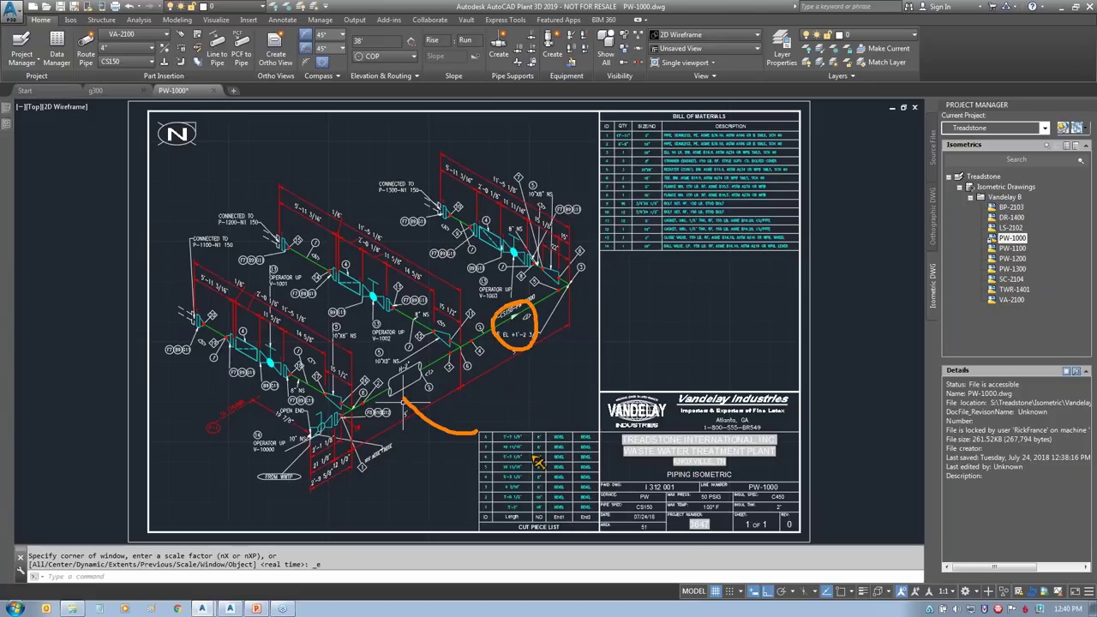
pyautogui.press('Escape')
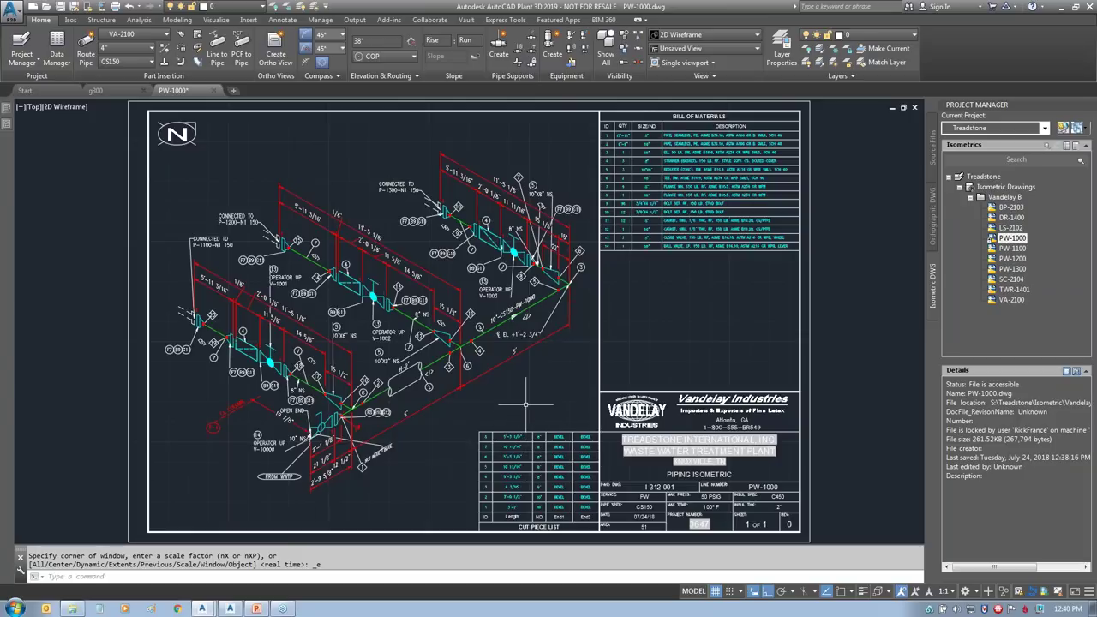
pyautogui.scroll(2, 285, 468)
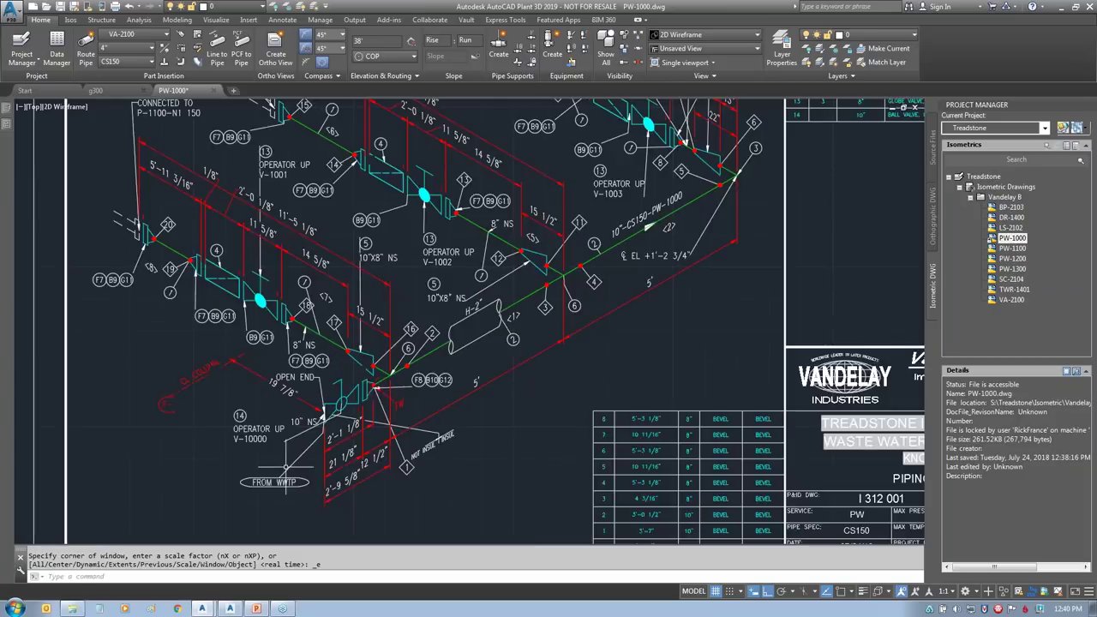
pyautogui.scroll(2, 285, 468)
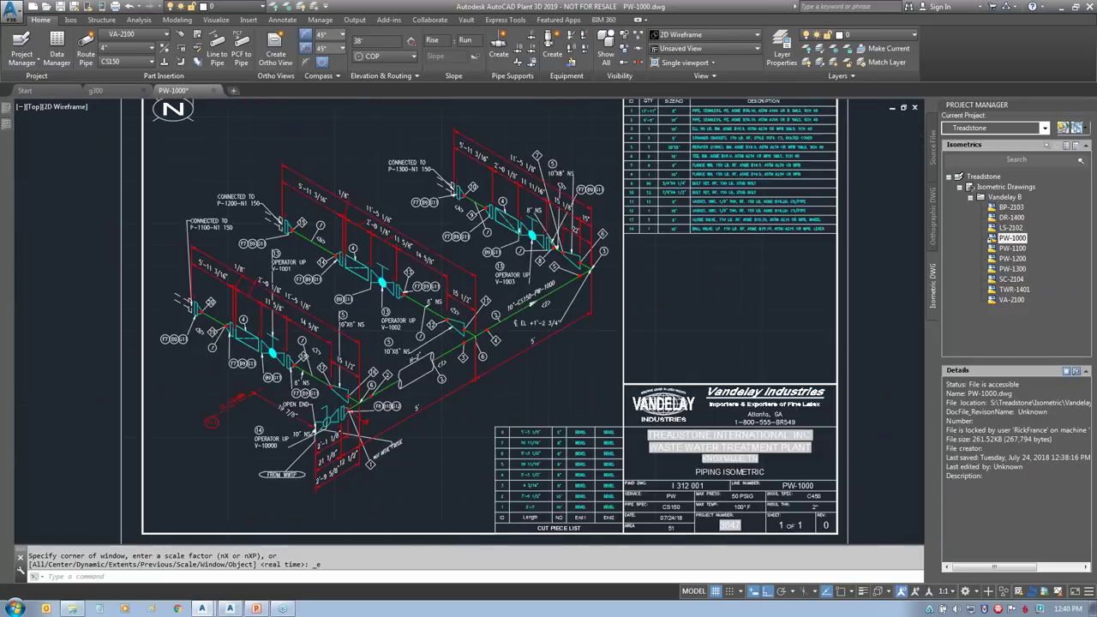
# Step: Close PW-1000 saving its changes, and open the VA-2100 isometric
pyautogui.click(213, 90)
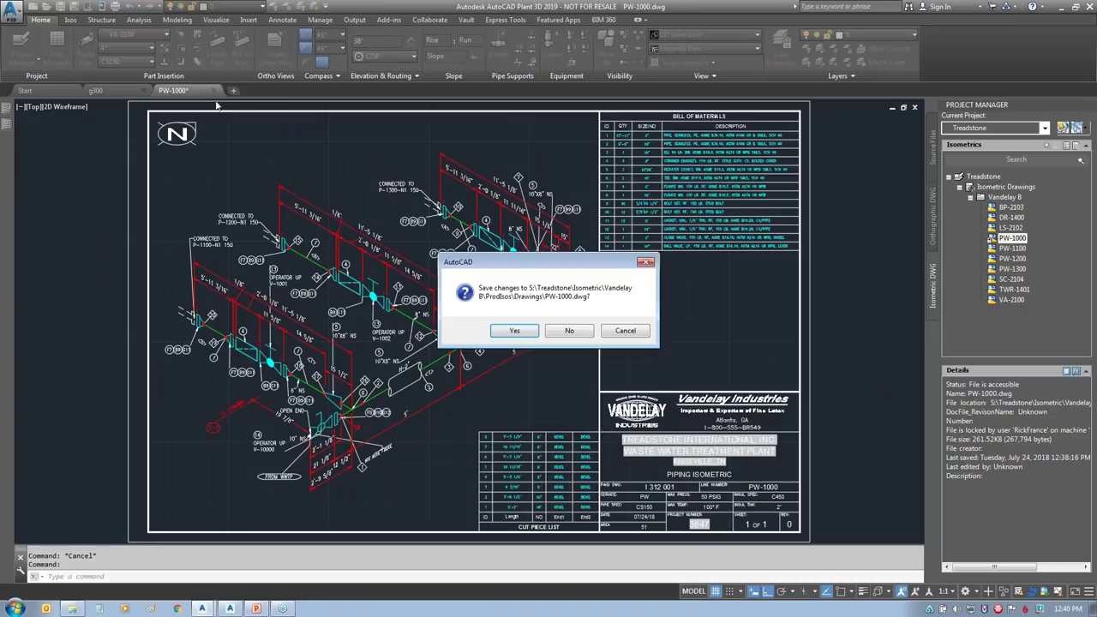
pyautogui.click(516, 332)
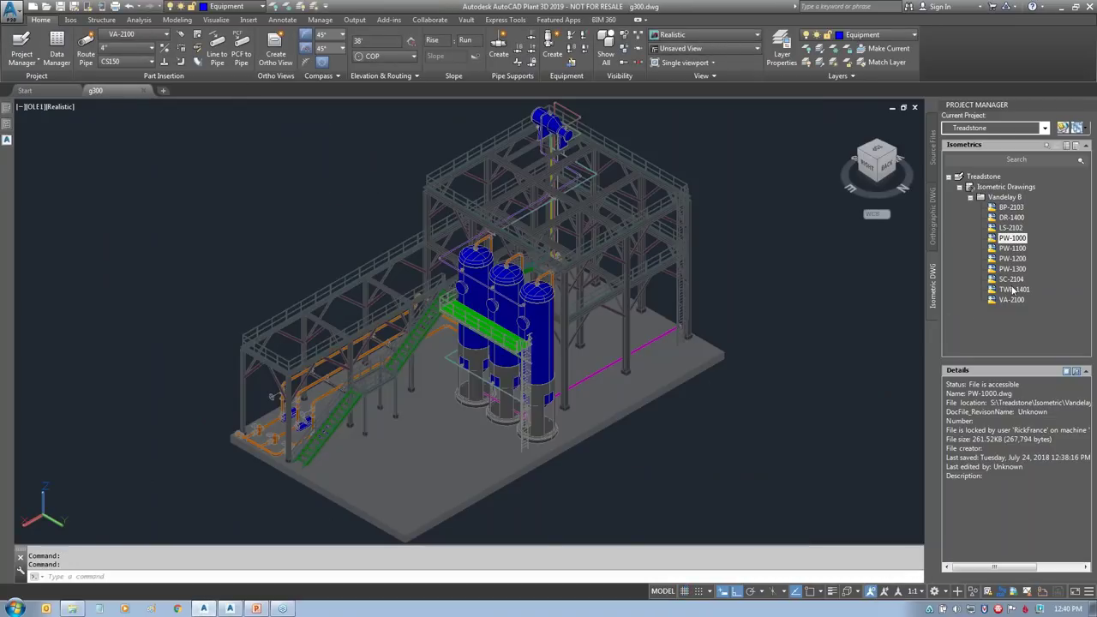
pyautogui.doubleClick(1008, 300)
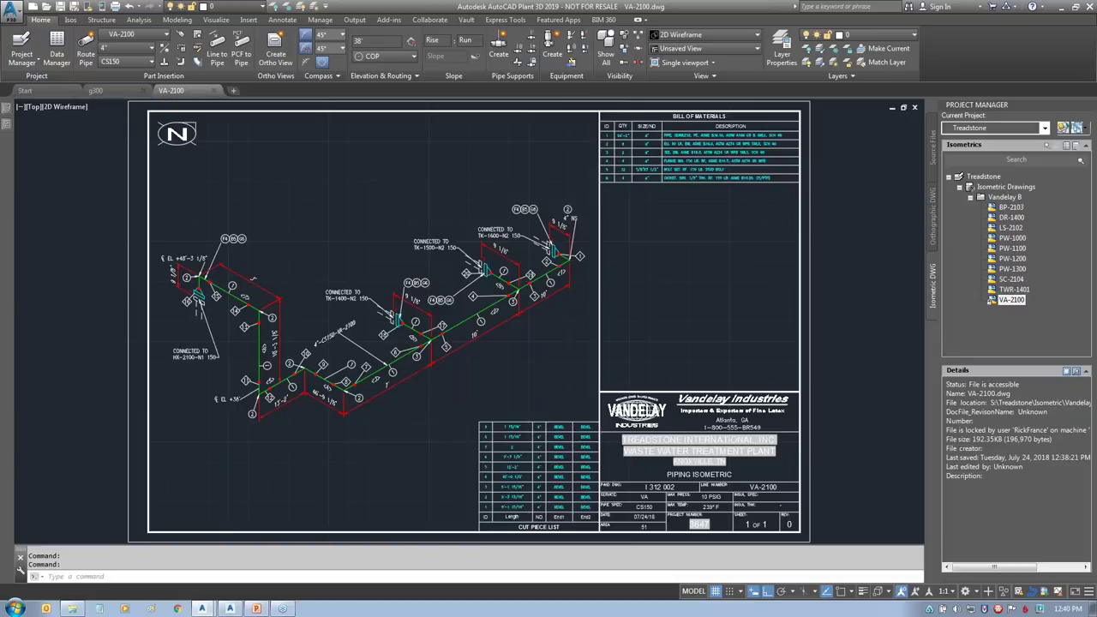
# Step: Pan and zoom around VA-2100 to review its 6-item bill of materials and cut piece list
pyautogui.scroll(2, 440, 403)
pyautogui.moveTo(497, 400); pyautogui.dragTo(705, 471, button='middle')
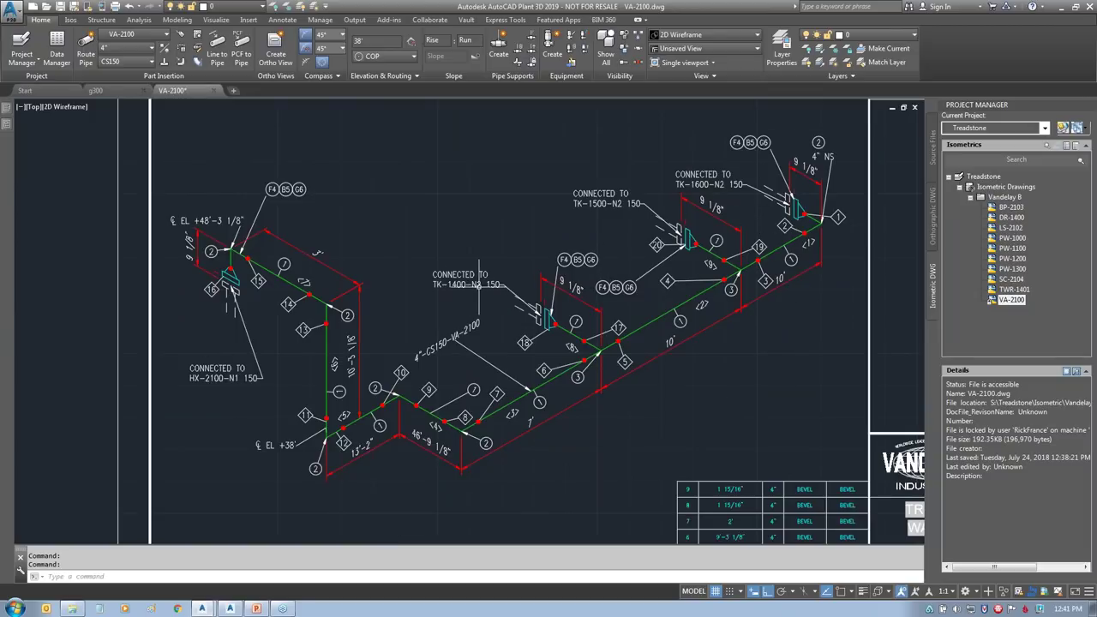
pyautogui.scroll(-5, 747, 434)
pyautogui.scroll(3, 747, 434)
pyautogui.scroll(2, 754, 282)
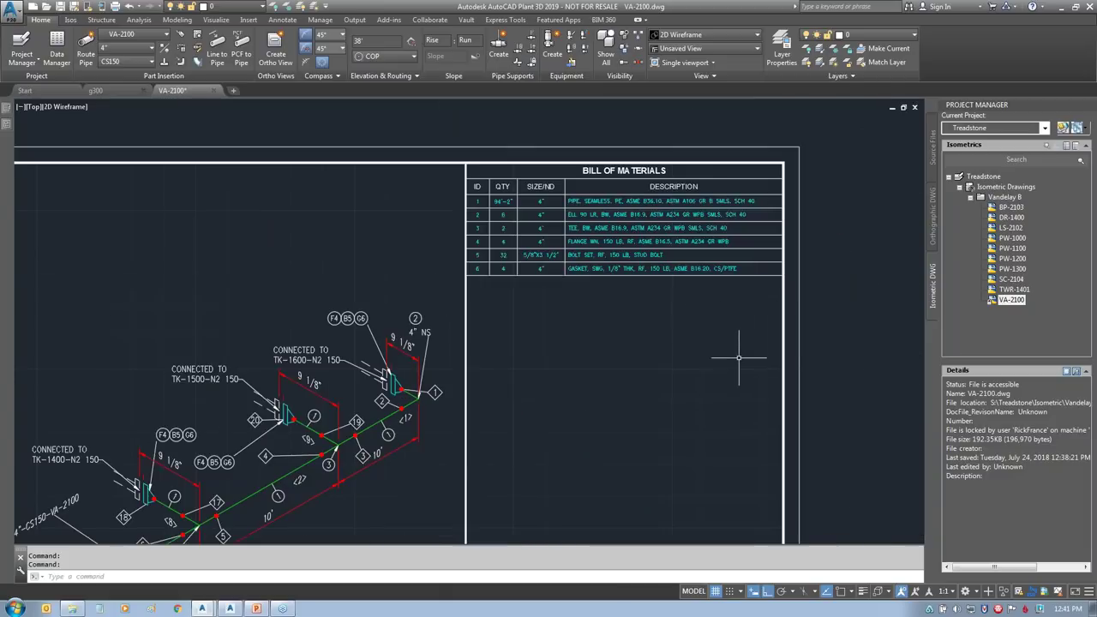
pyautogui.moveTo(708, 450); pyautogui.dragTo(705, 403, button='middle')
pyautogui.middleClick(705, 404)
pyautogui.middleClick(706, 404)
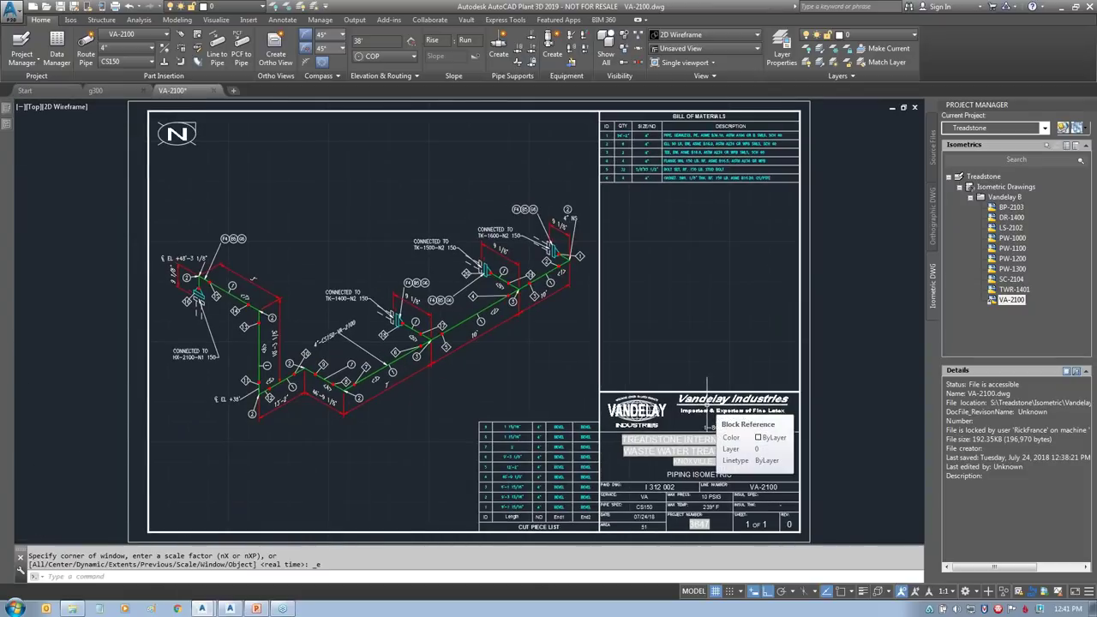
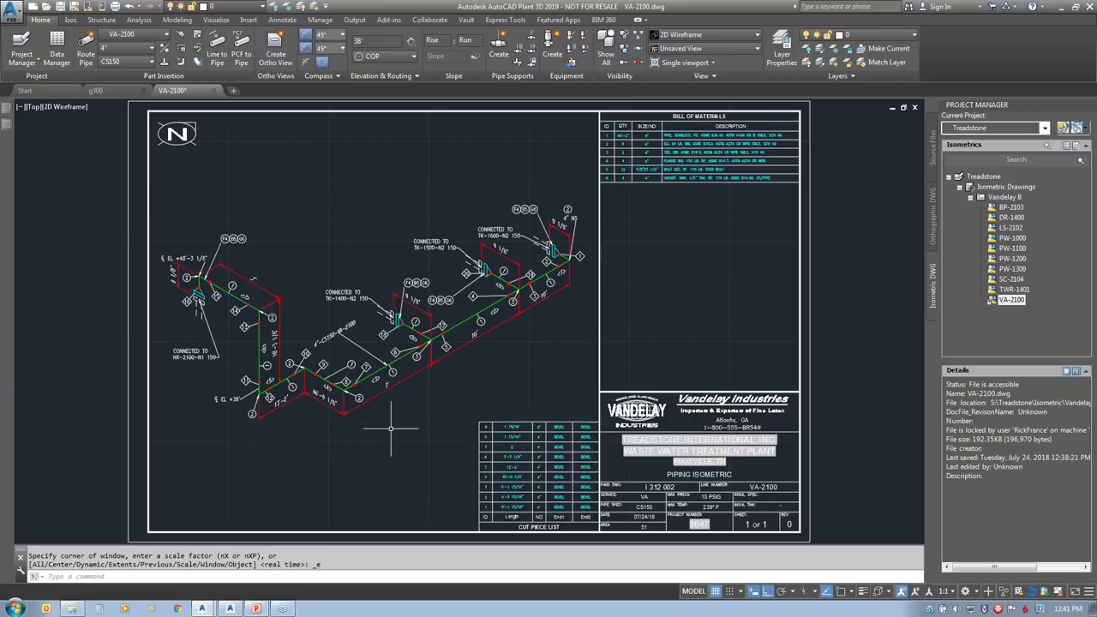
# Step: Save and close the VA-2100 isometric drawing, then select the Treadstone project node
pyautogui.click(213, 91)
pyautogui.click(507, 335)
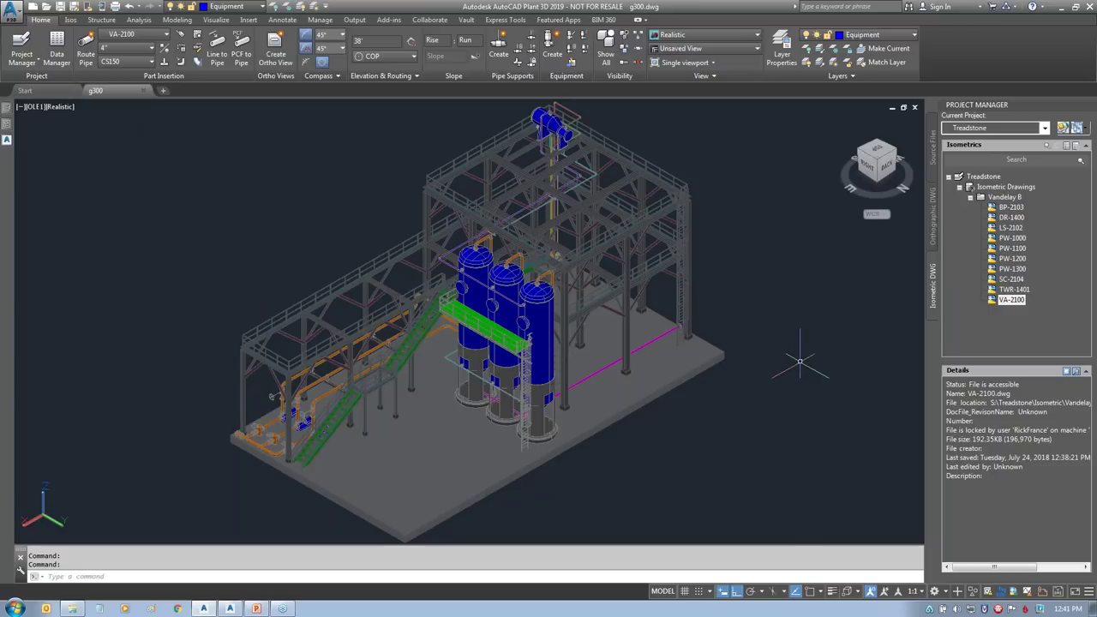
pyautogui.click(988, 178)
# Step: Validate the Treadstone project, hiding errors already marked as ignored
pyautogui.rightClick(989, 181)
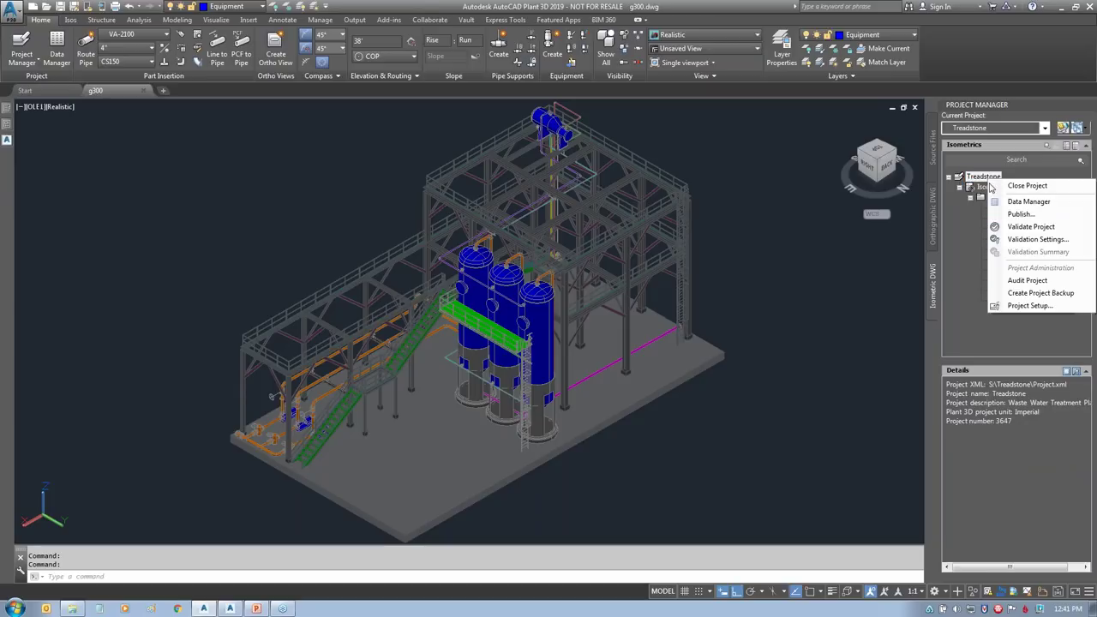
pyautogui.click(1022, 228)
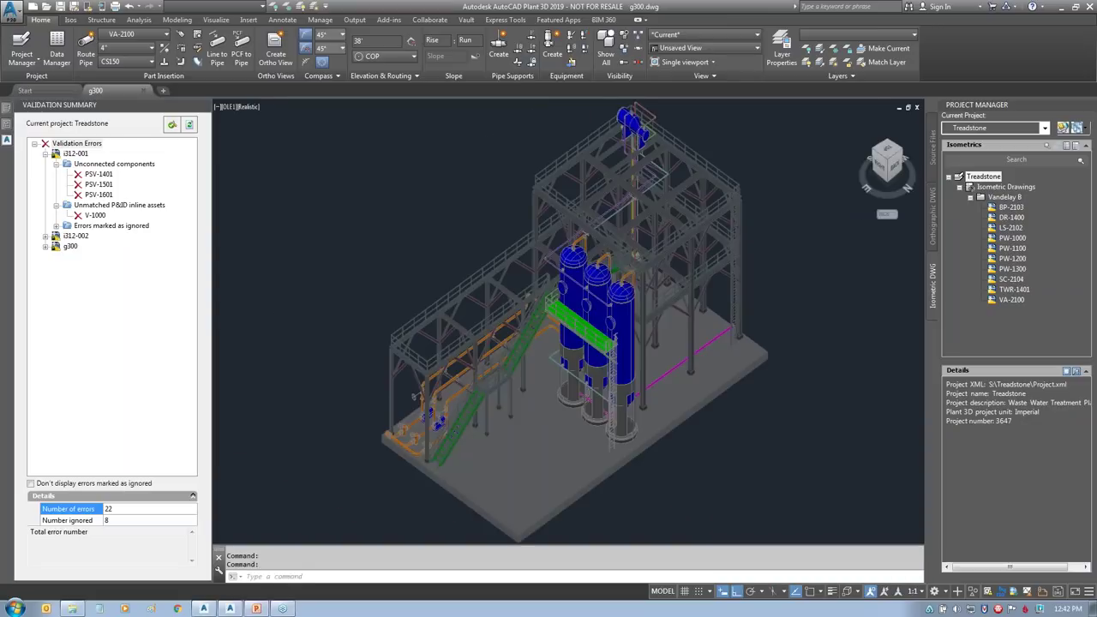
pyautogui.click(31, 483)
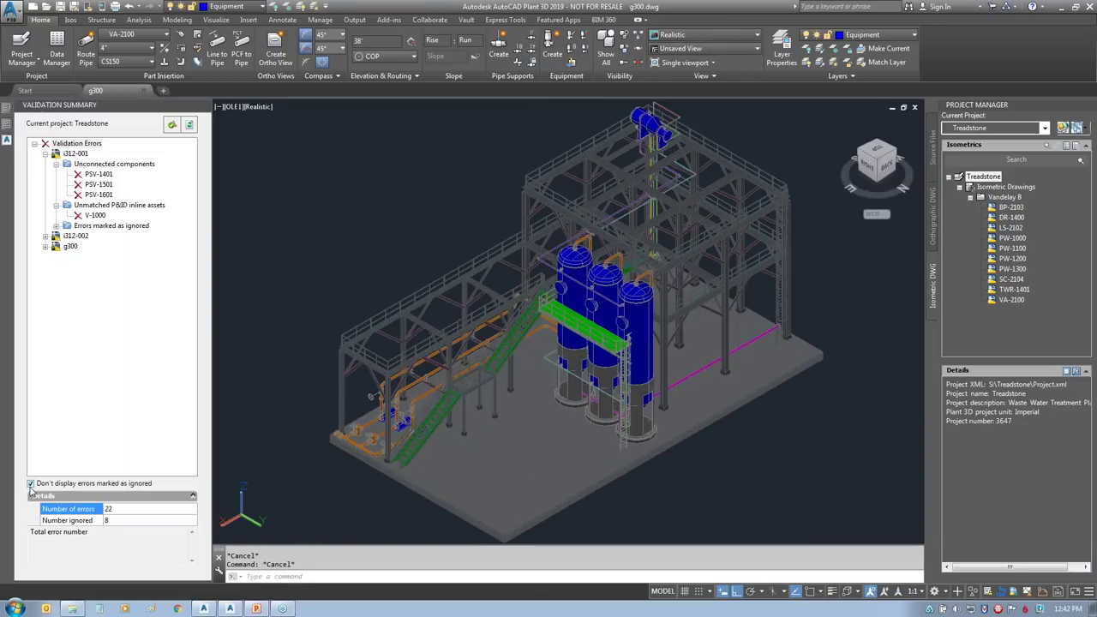
# Step: Open the i312-001 P&ID at the PSV-1401 unconnected-component error
pyautogui.click(45, 153)
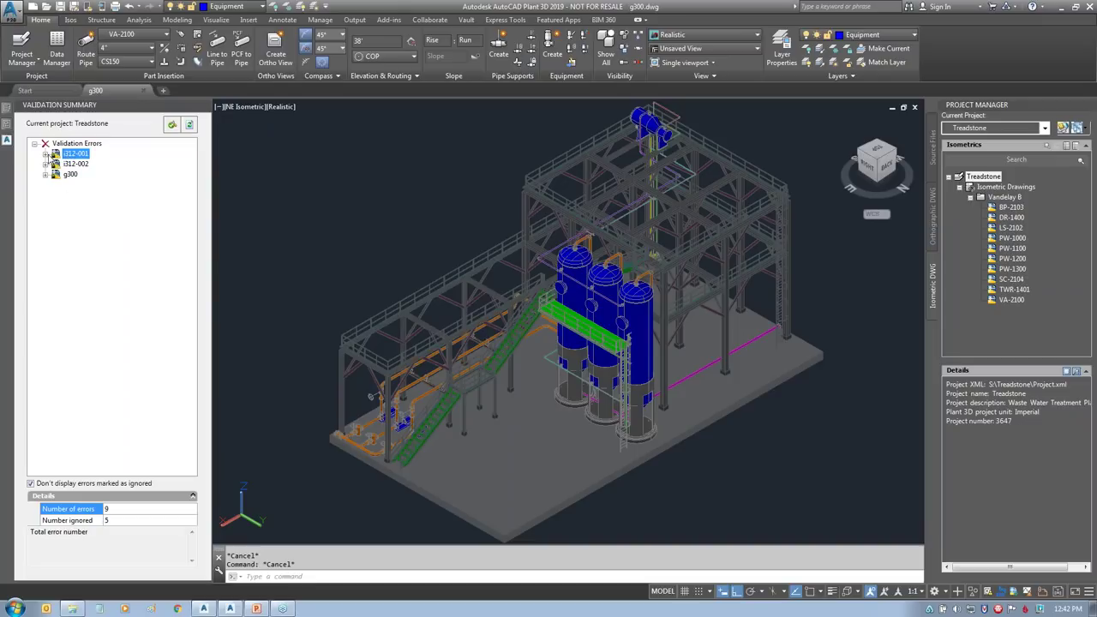
pyautogui.click(45, 154)
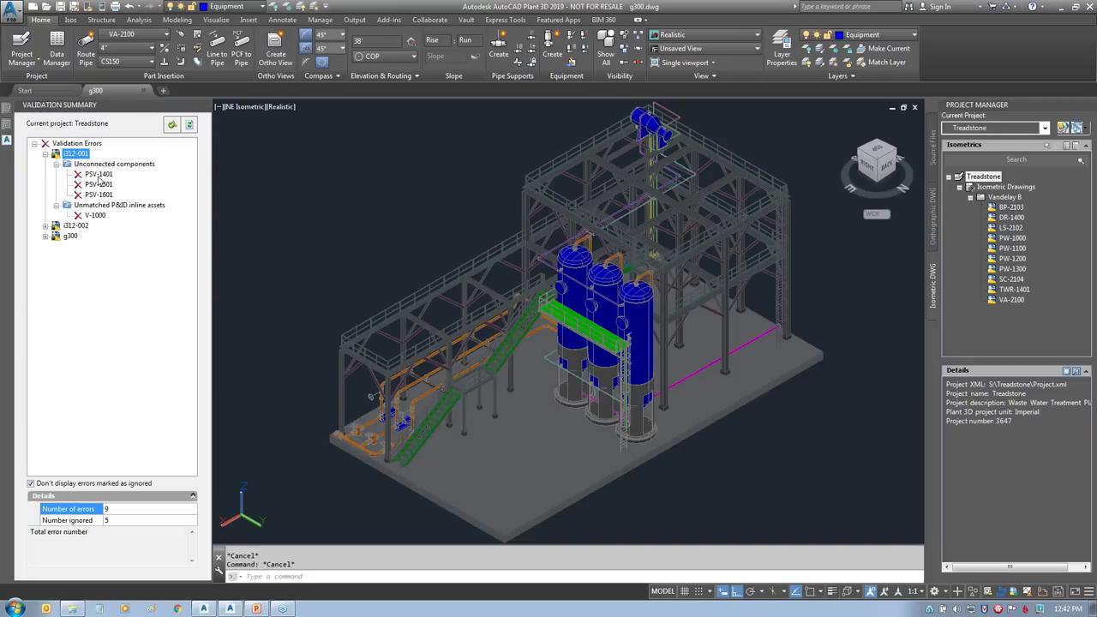
pyautogui.click(98, 174)
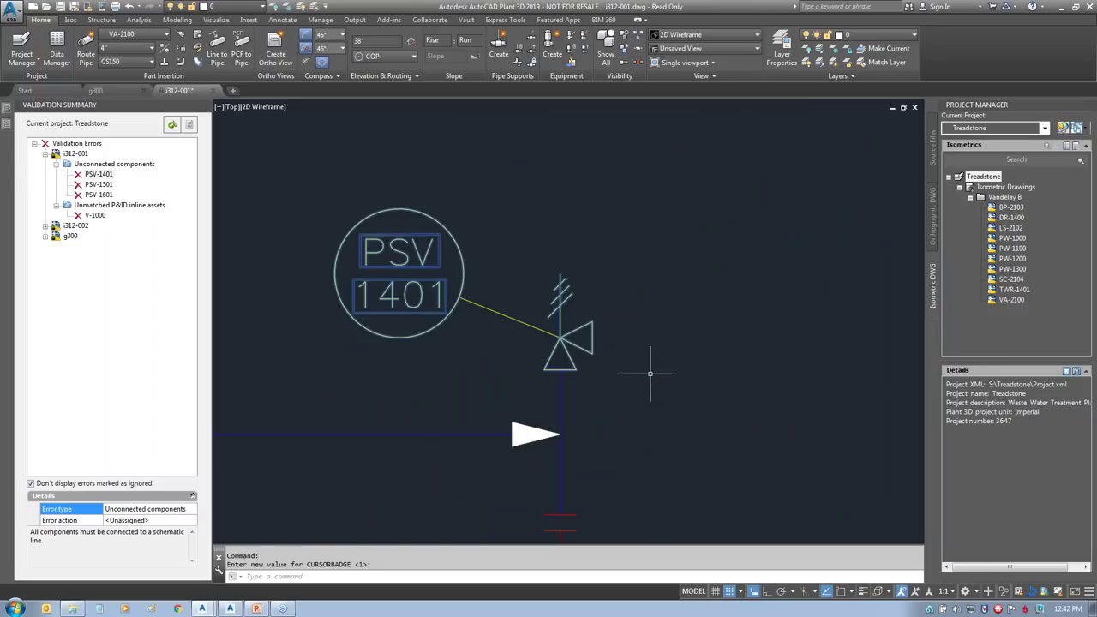
# Step: Set the PSV-1401, PSV-1501 and PSV-1601 errors to Ignore, then show valve V-1000
pyautogui.moveTo(593, 338); pyautogui.dragTo(775, 329)
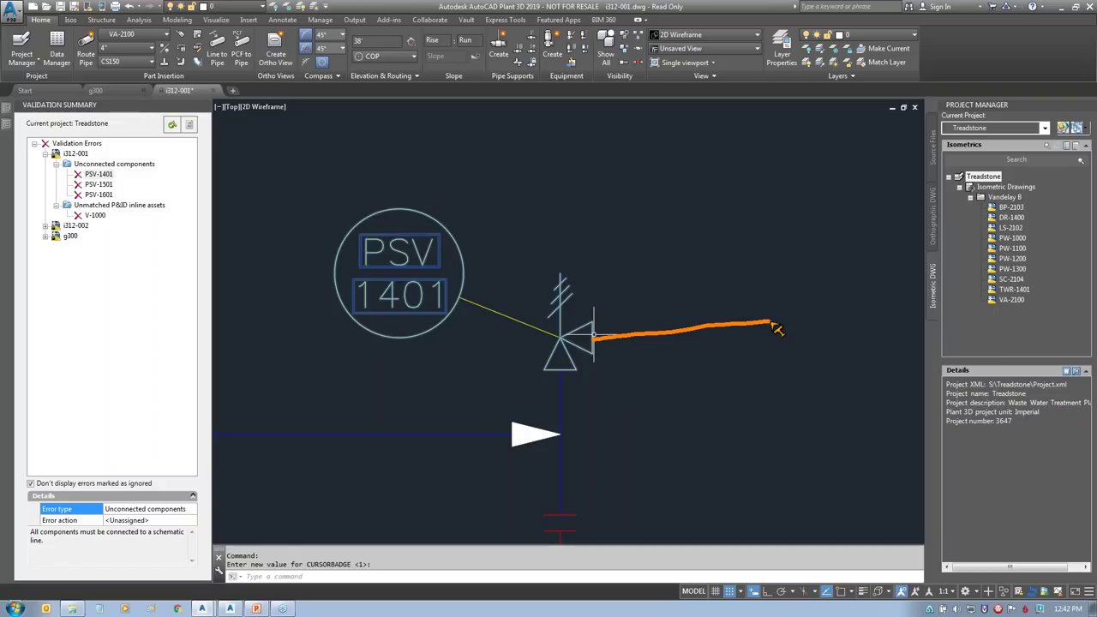
pyautogui.press('Escape')
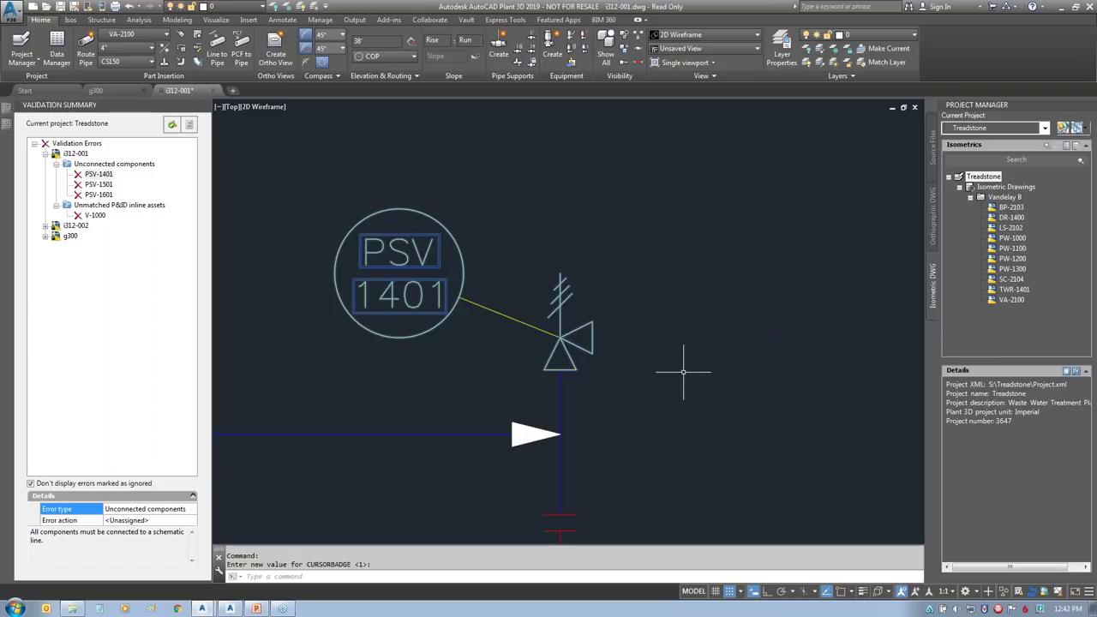
pyautogui.click(98, 173)
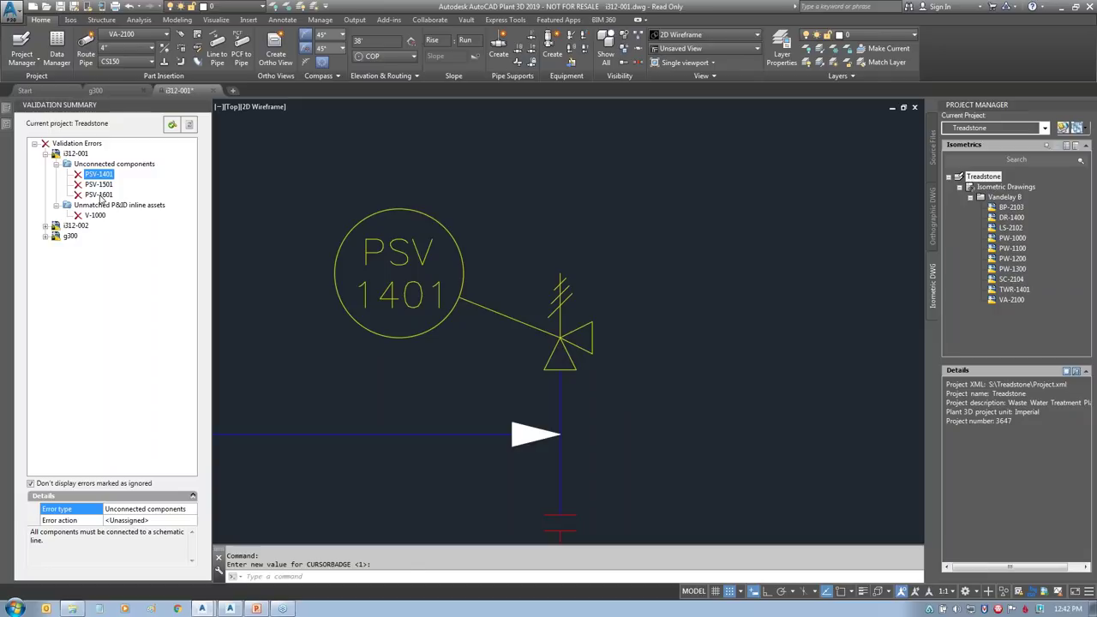
pyautogui.keyDown('shift'); pyautogui.click(99, 194); pyautogui.keyUp('shift')
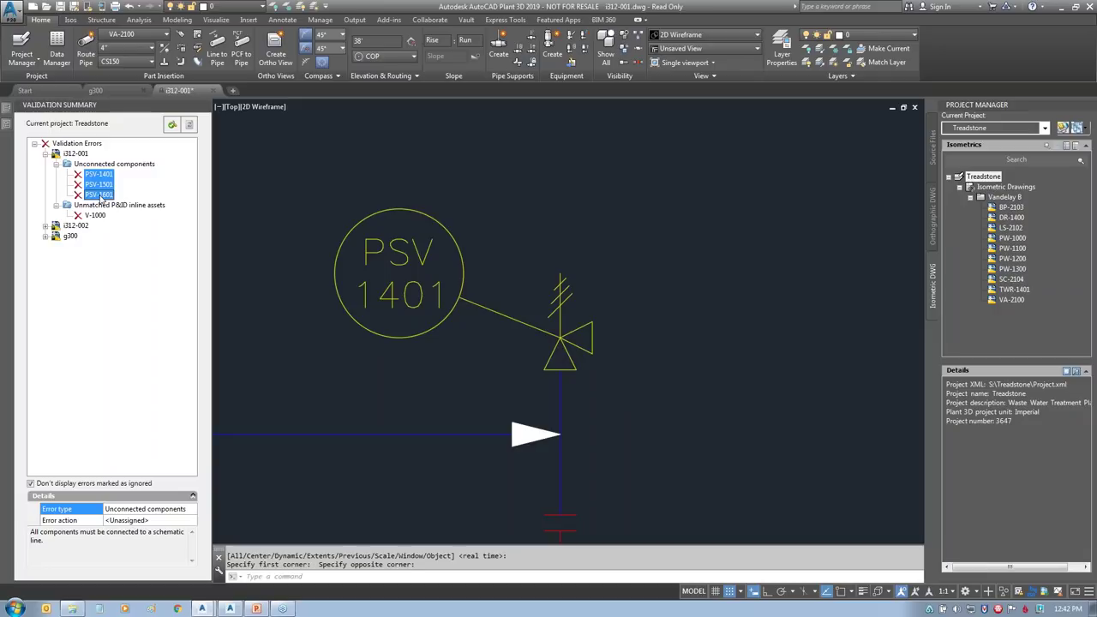
pyautogui.click(146, 521)
pyautogui.click(193, 521)
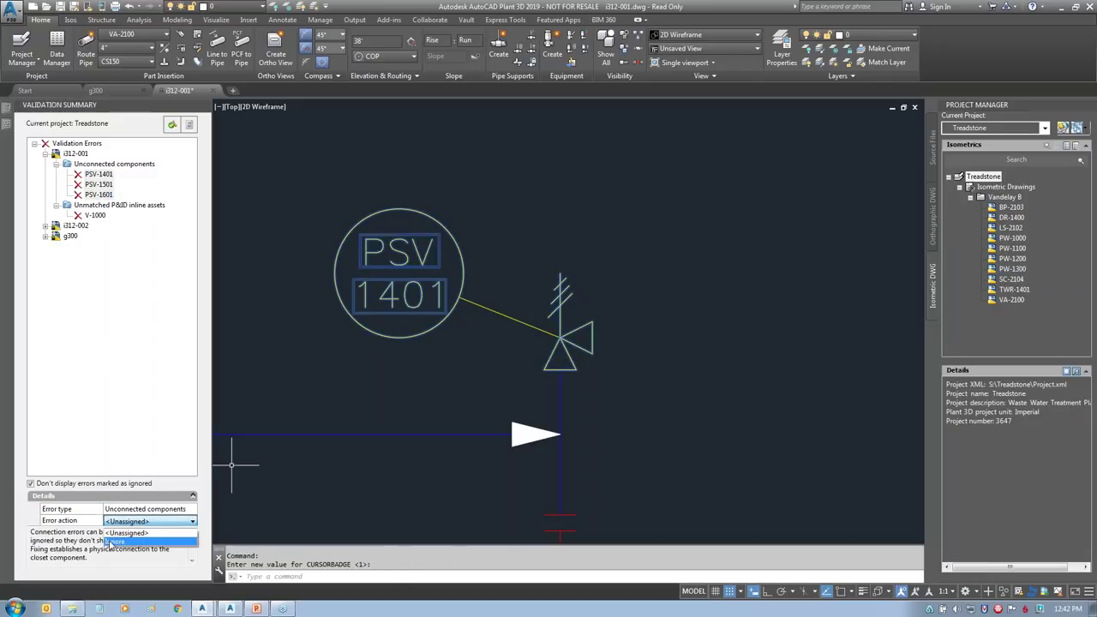
pyautogui.click(111, 542)
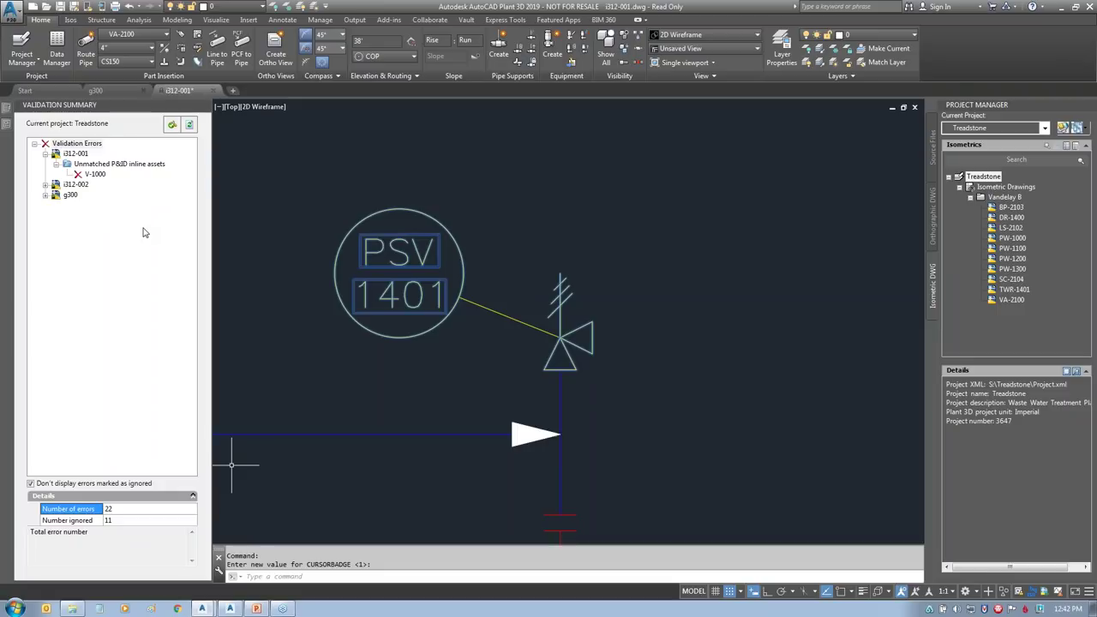
pyautogui.click(96, 174)
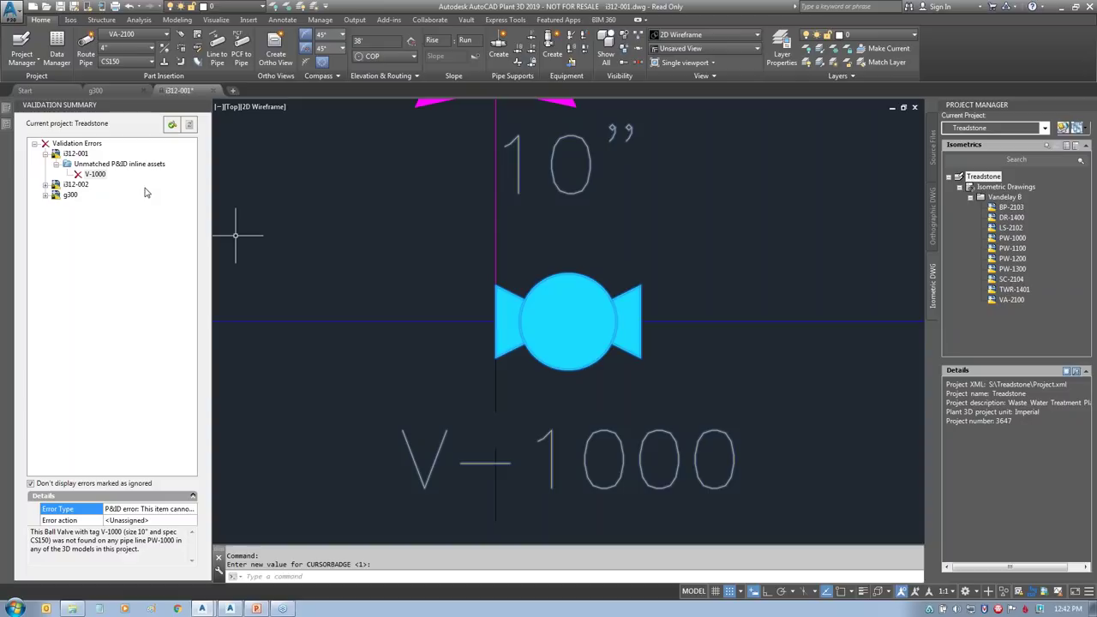
# Step: Zoom out of the P&ID and return to the g300 model's lower-left pipework
pyautogui.scroll(-3, 527, 292)
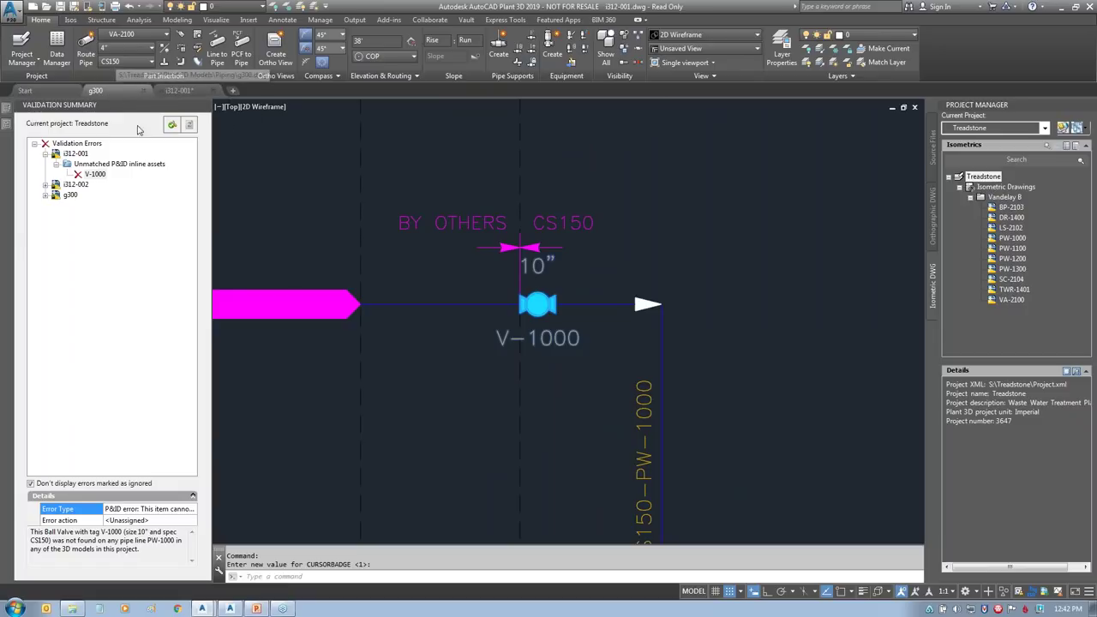
pyautogui.click(95, 90)
pyautogui.scroll(5, 330, 439)
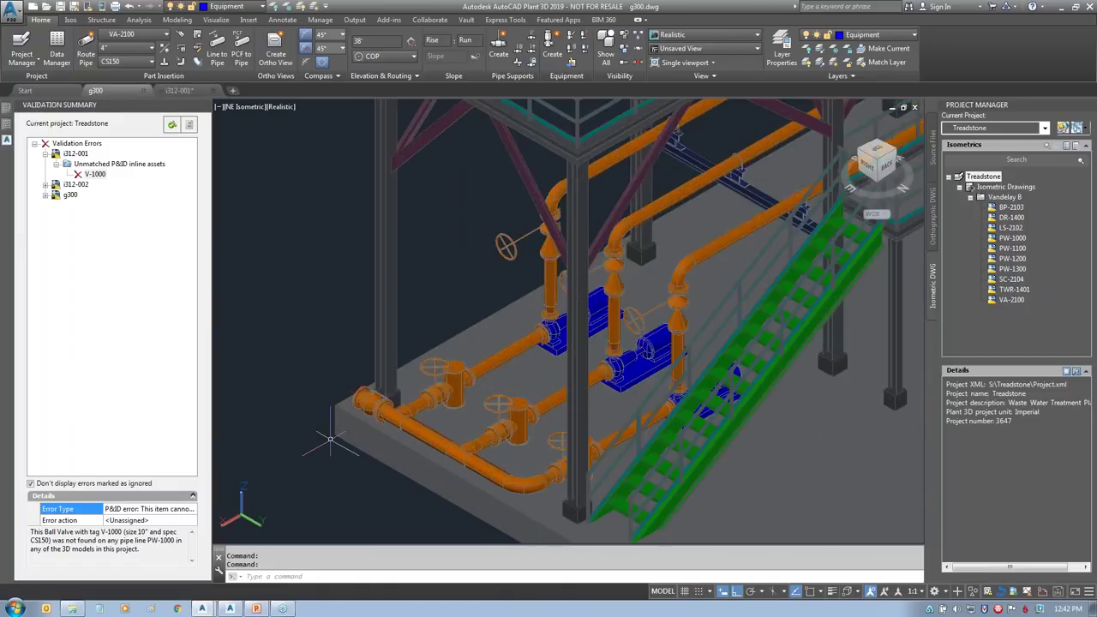
# Step: Retag the ball valve from V-10000 to V-1000 using Assign Tag
pyautogui.scroll(3, 329, 438)
pyautogui.moveTo(510, 290)
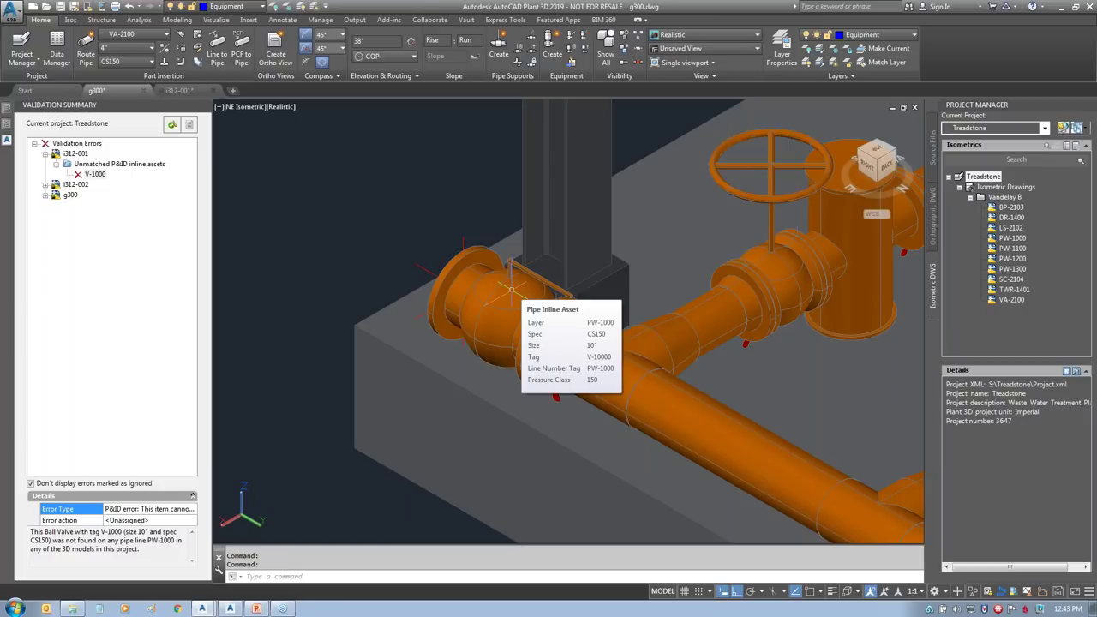
pyautogui.click(510, 290)
pyautogui.rightClick(512, 290)
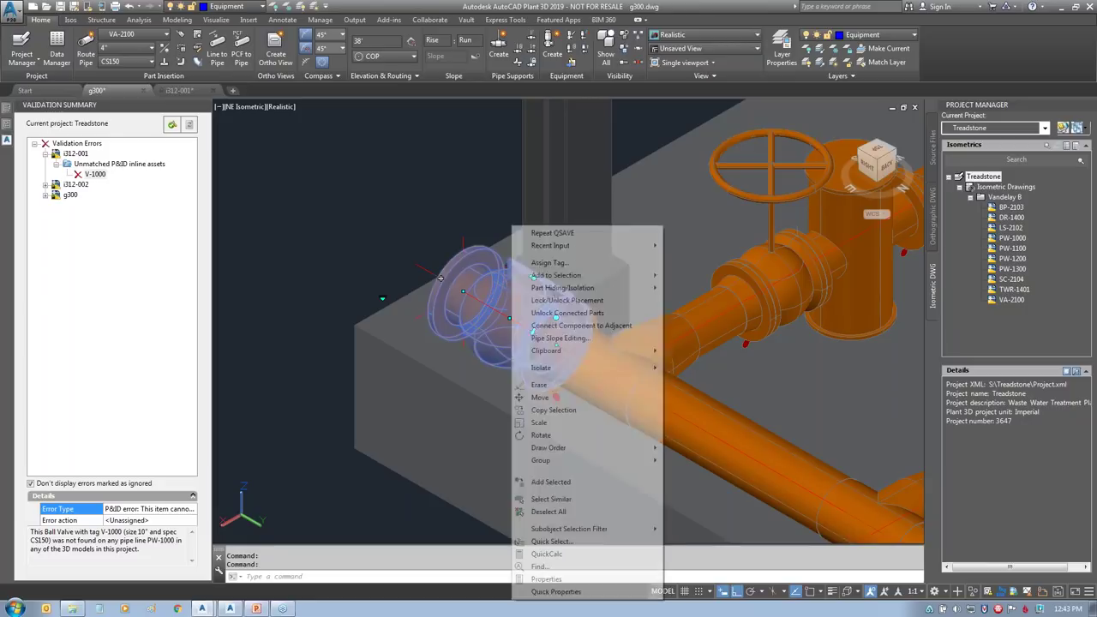
pyautogui.click(552, 265)
pyautogui.doubleClick(429, 249)
pyautogui.click(430, 251)
pyautogui.click(363, 307)
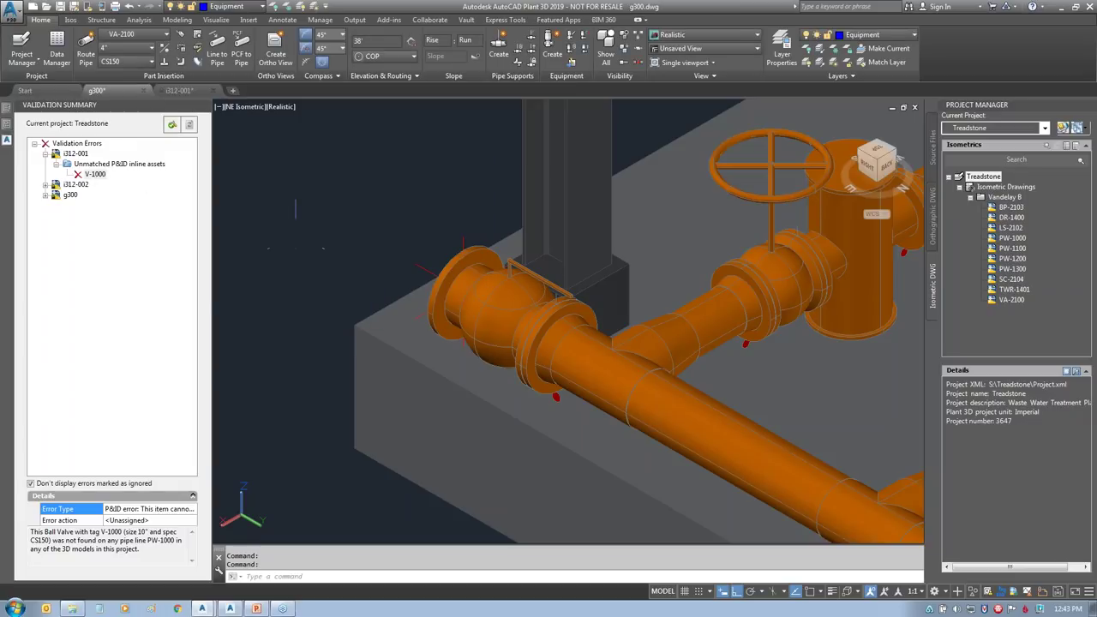
# Step: Open the i312-002 P&ID at the unmatched valve V-2101
pyautogui.moveTo(498, 303)
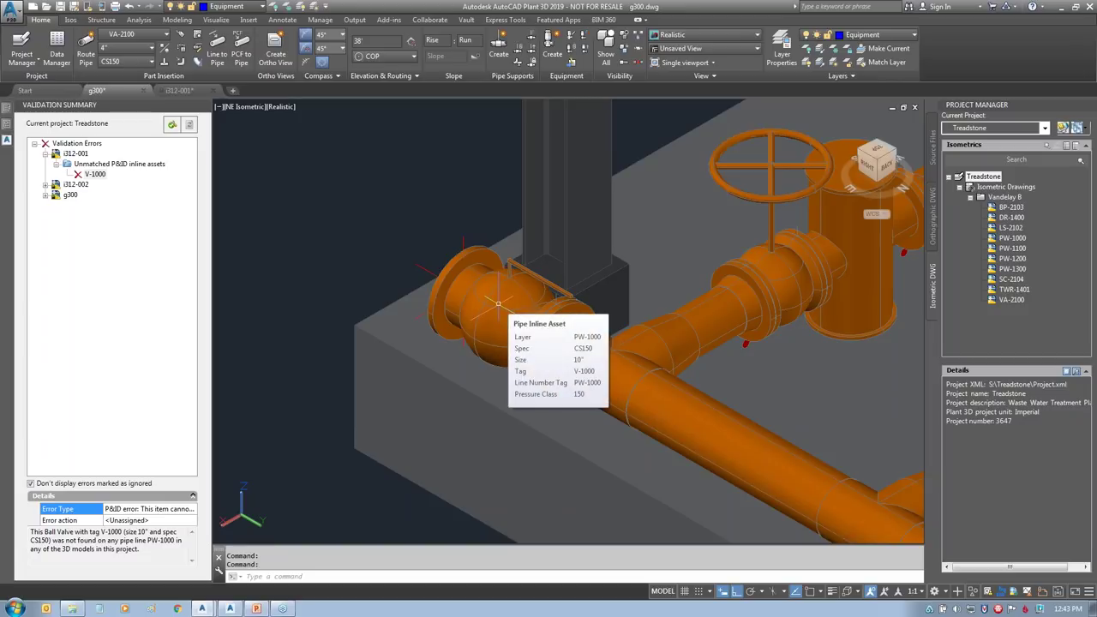
pyautogui.click(45, 153)
pyautogui.click(45, 164)
pyautogui.doubleClick(94, 184)
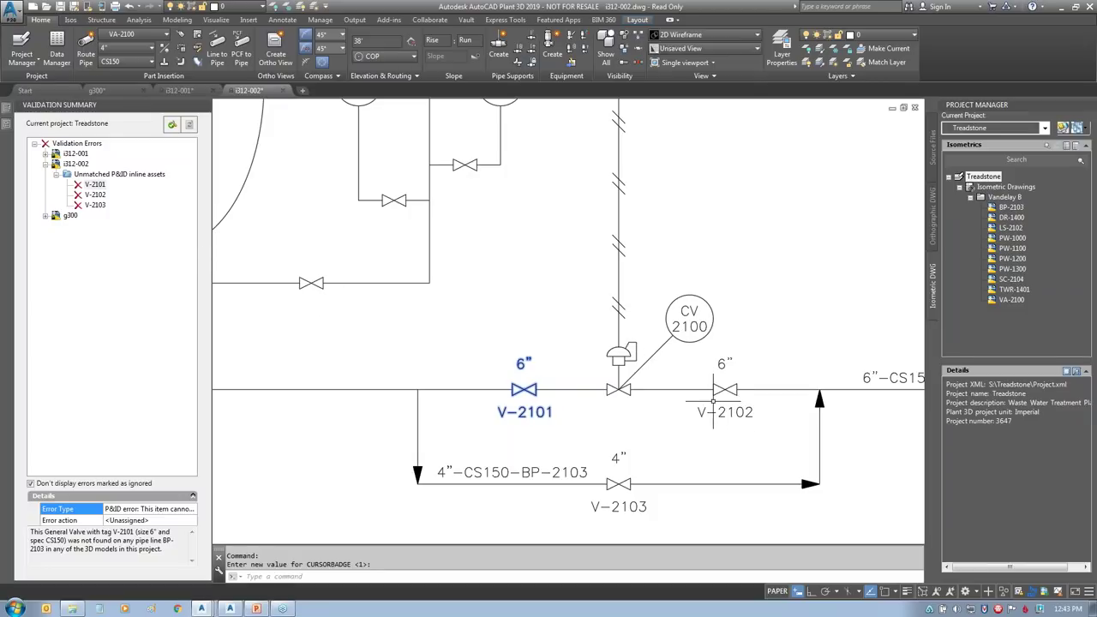
# Step: Collapse i312-002 and expand g300 to list its unconnected-port and placeholder errors
pyautogui.click(46, 164)
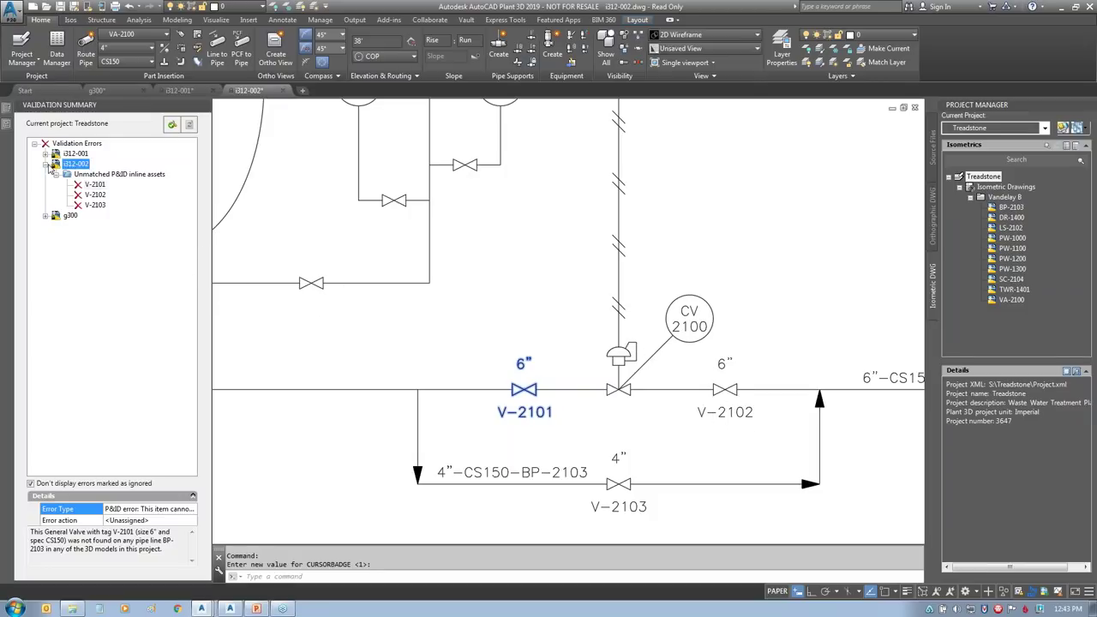
pyautogui.click(46, 175)
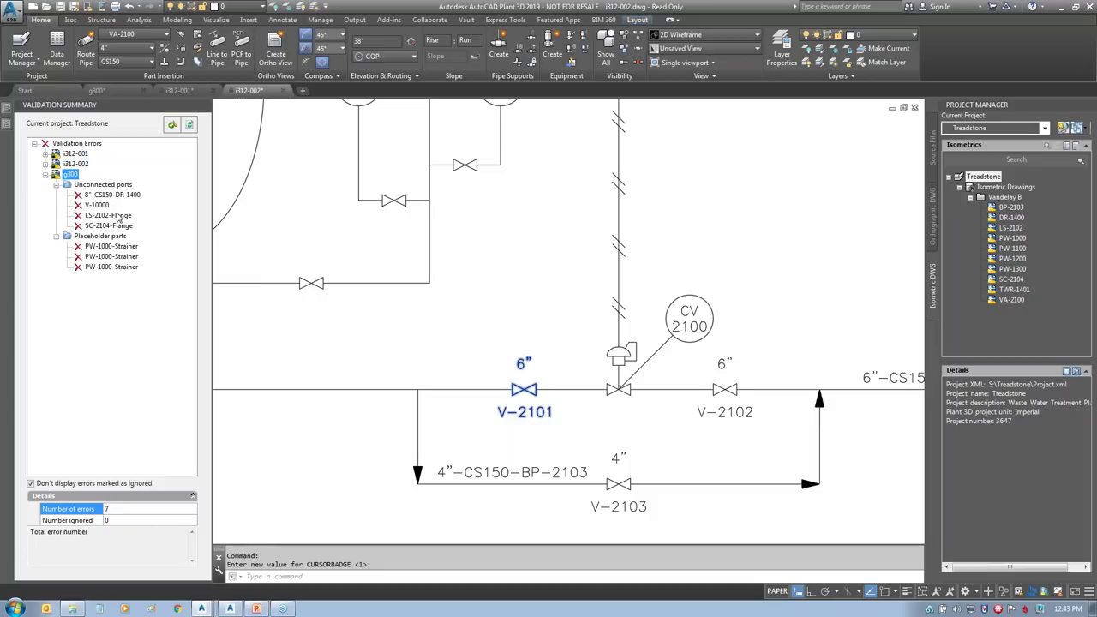
# Step: Open g300 and inspect the 8"-CS150-DR-1400 and LS-2102-Flange ports, then a PW-1000-Strainer
pyautogui.doubleClick(96, 206)
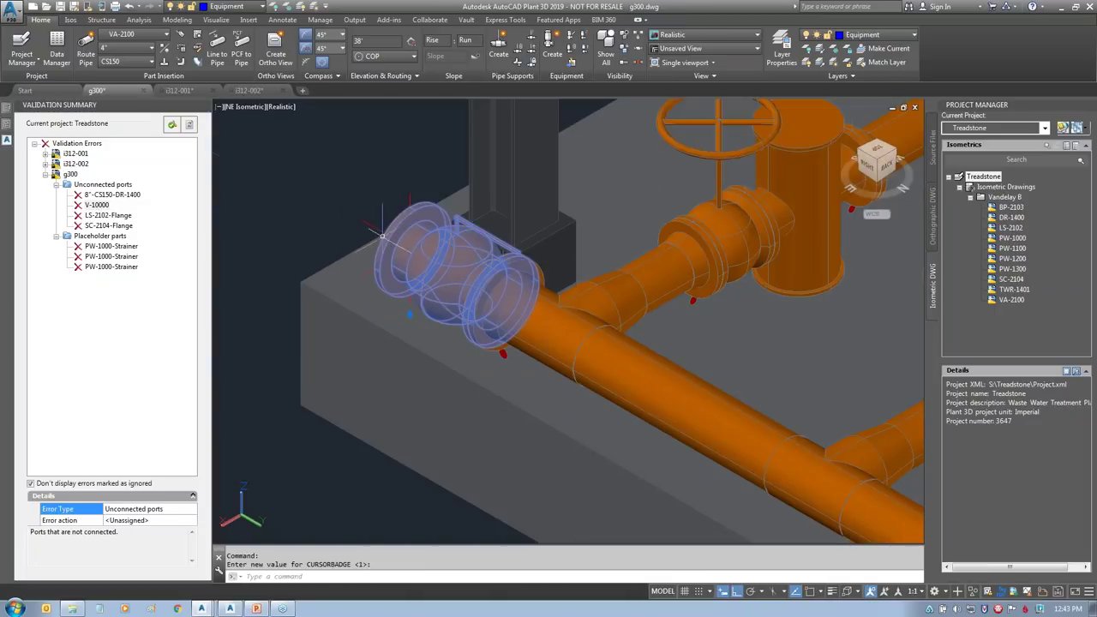
pyautogui.keyDown('shift'); pyautogui.moveTo(309, 402); pyautogui.dragTo(381, 371, button='middle'); pyautogui.keyUp('shift')
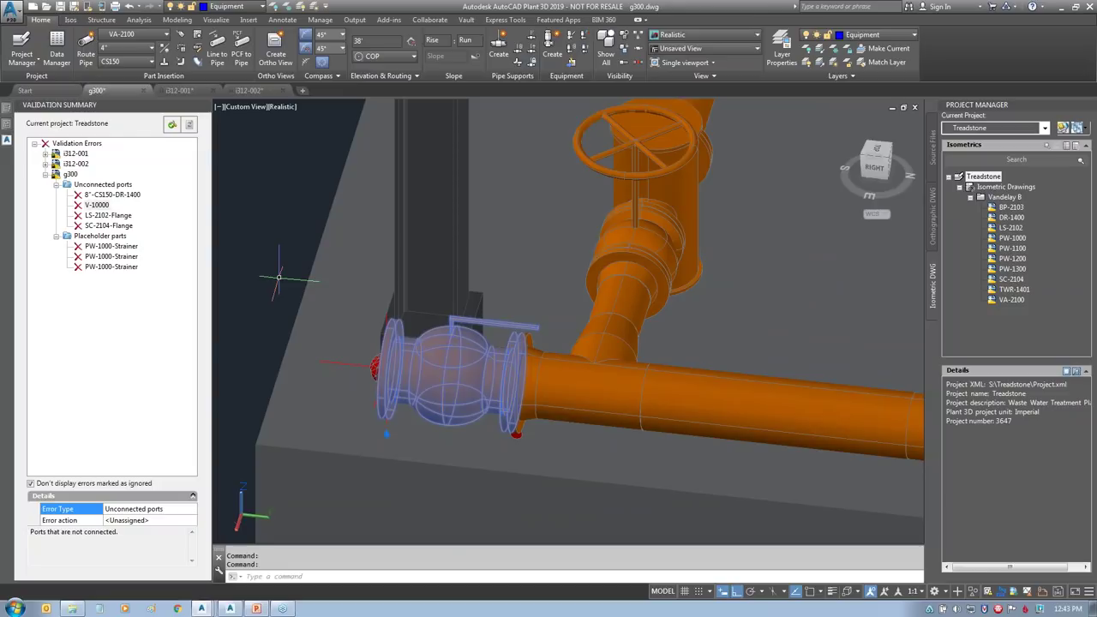
pyautogui.click(127, 197)
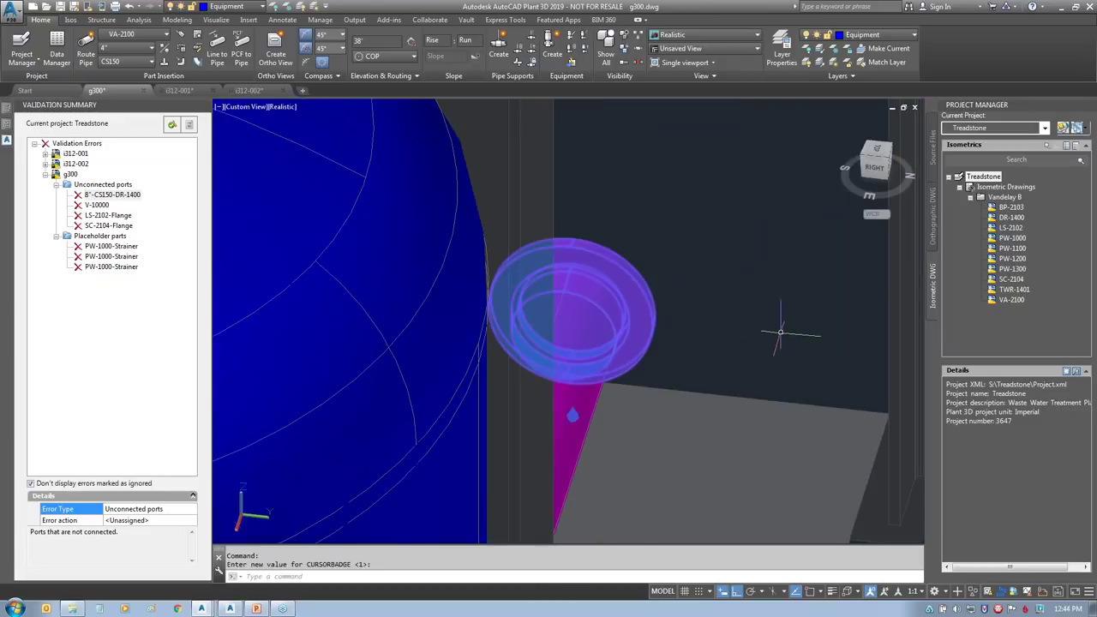
pyautogui.keyDown('shift'); pyautogui.moveTo(778, 325); pyautogui.dragTo(521, 321, button='middle'); pyautogui.keyUp('shift')
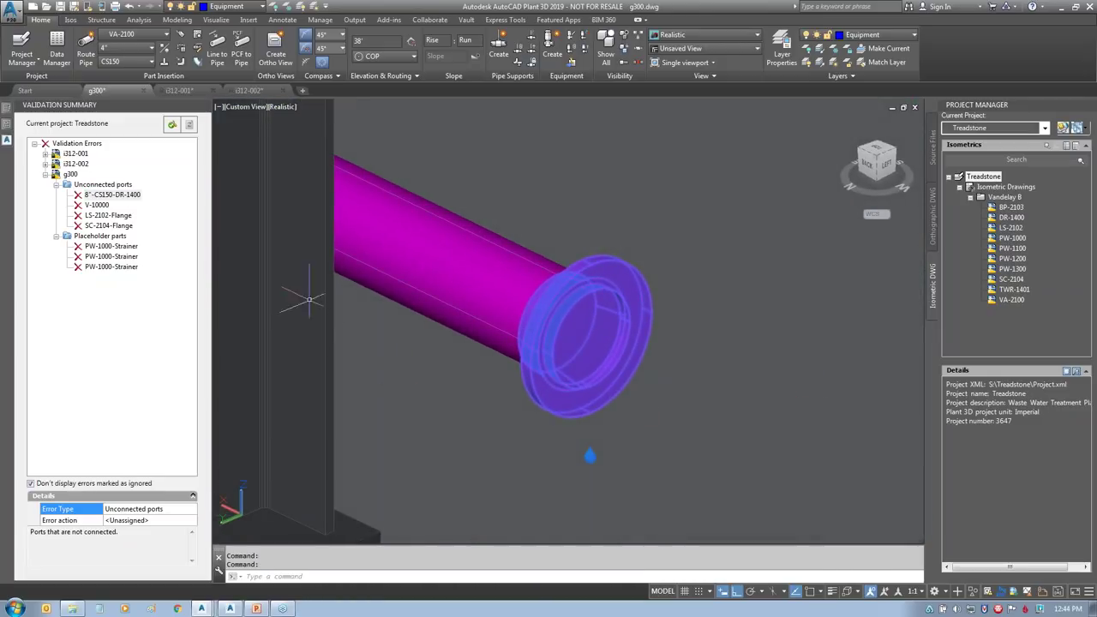
pyautogui.click(101, 215)
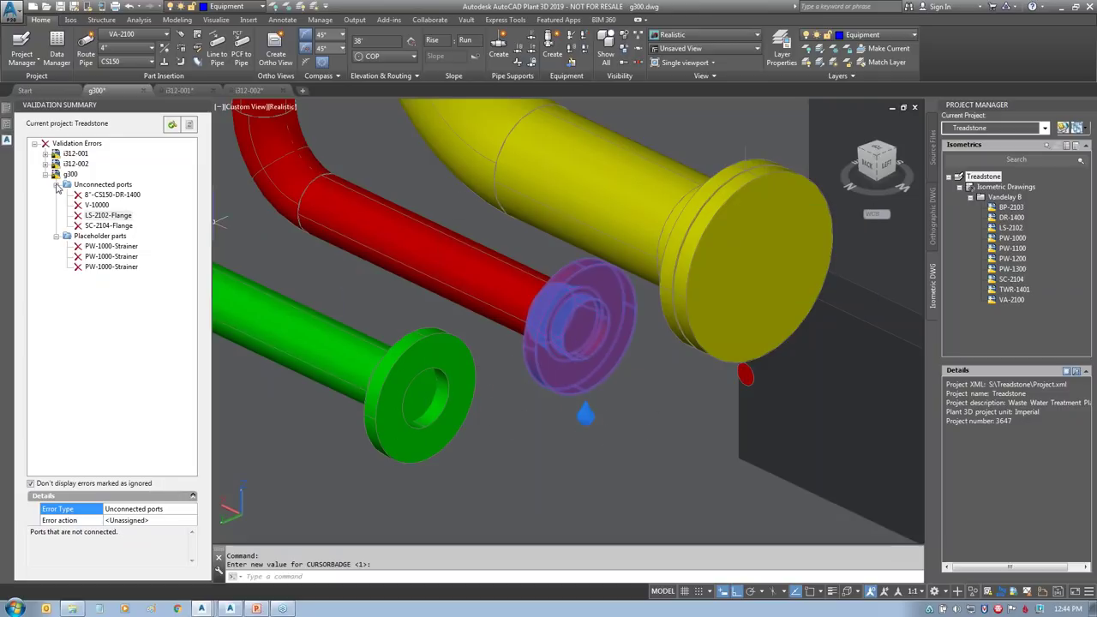
pyautogui.click(57, 186)
pyautogui.click(110, 206)
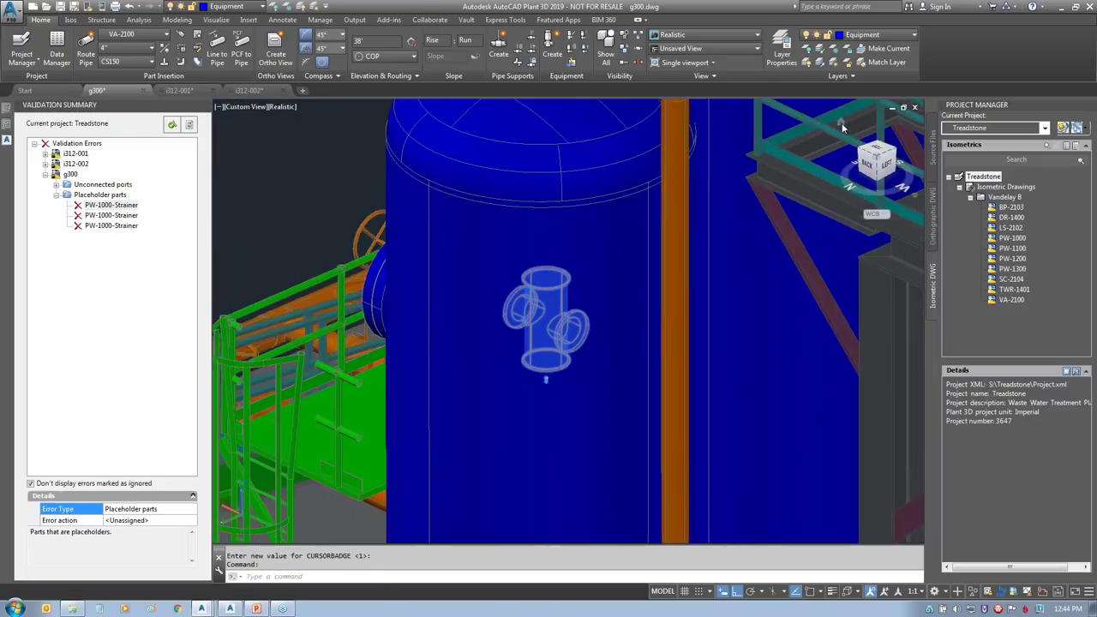
# Step: Pan around the PW-1000 placeholder strainer in the pump piping, then collapse g300's errors
pyautogui.click(841, 123)
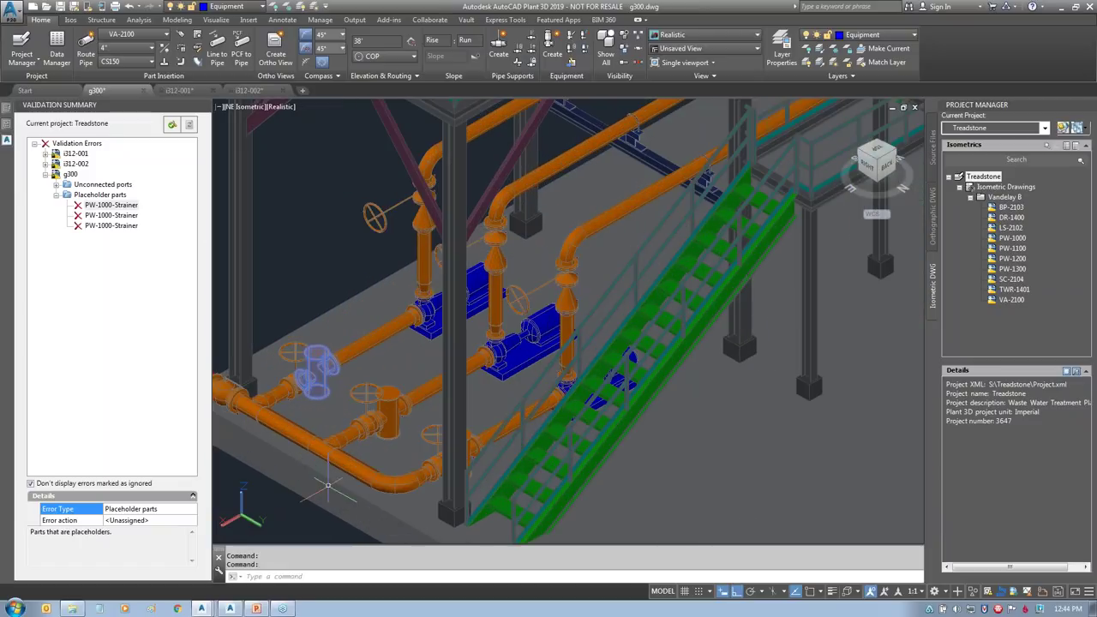
pyautogui.moveTo(379, 451); pyautogui.dragTo(509, 311, button='middle')
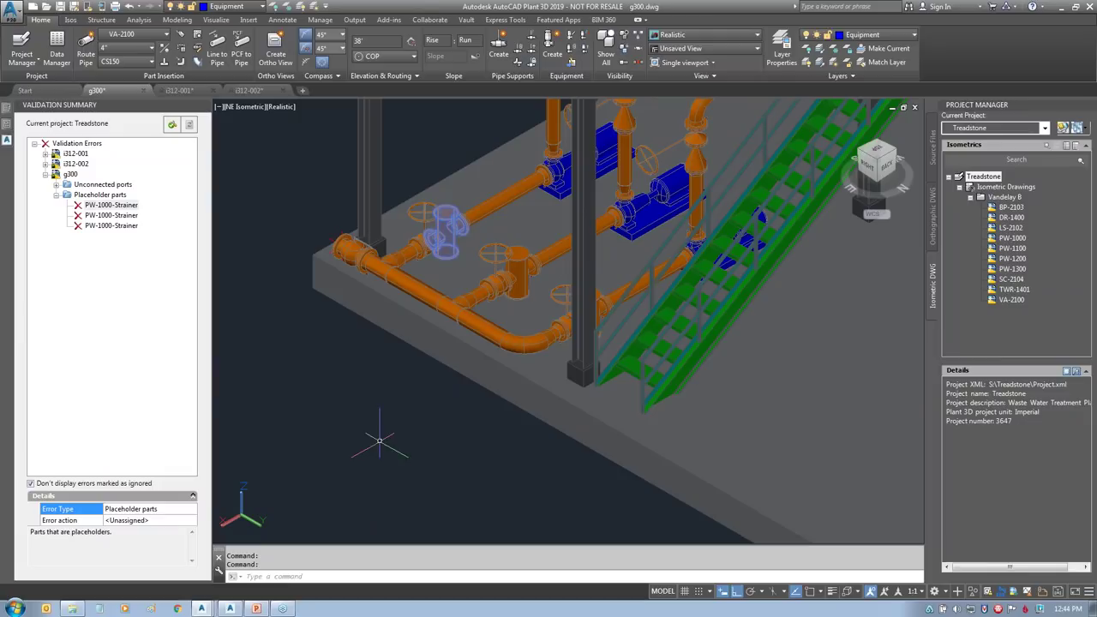
pyautogui.press('Escape')
pyautogui.click(45, 173)
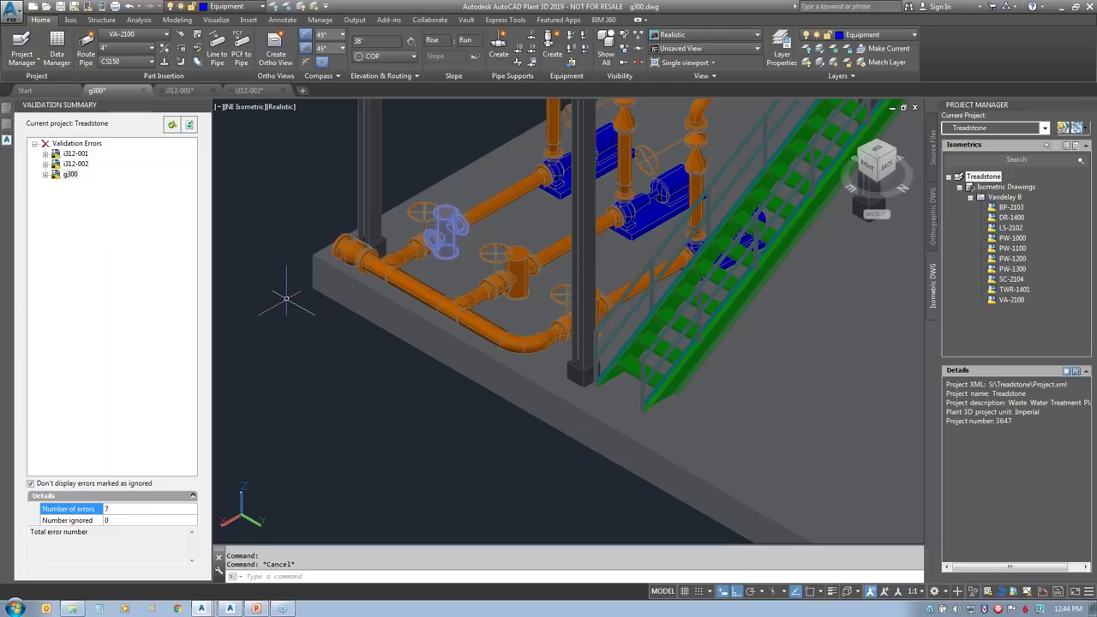
# Step: Close the i312-002 and i312-001 P&IDs without saving changes
pyautogui.click(278, 91)
pyautogui.click(283, 92)
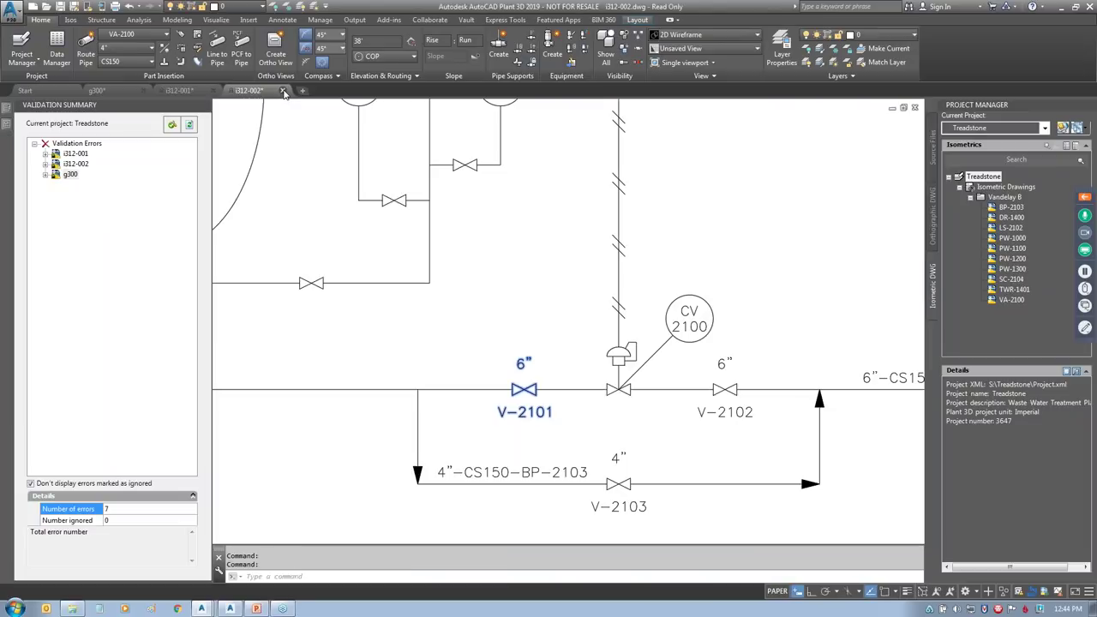
pyautogui.click(578, 332)
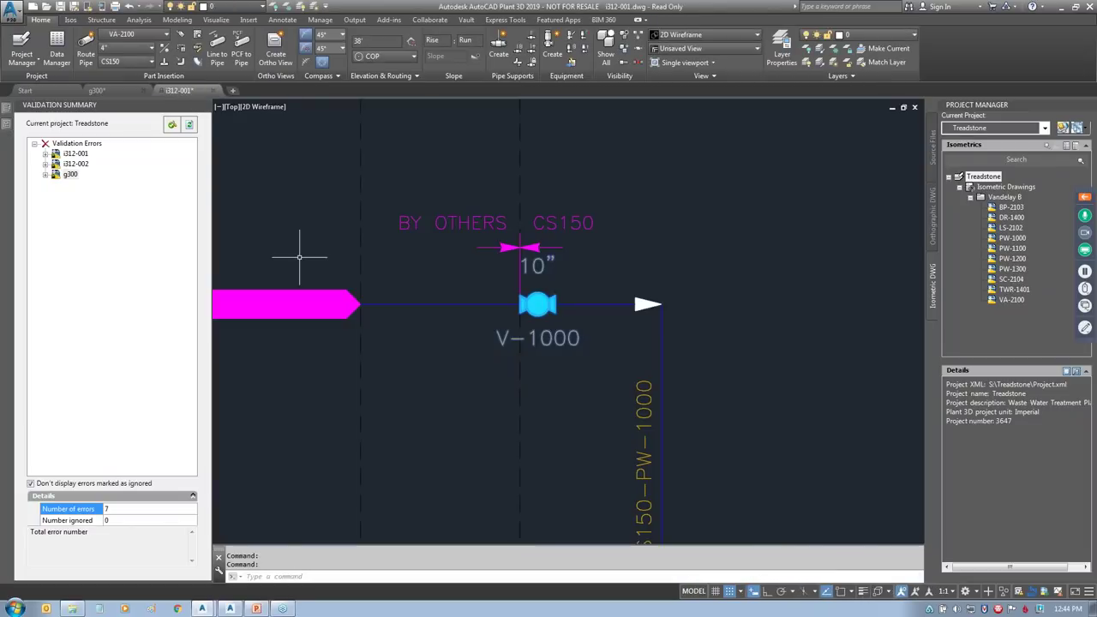
pyautogui.click(206, 91)
pyautogui.click(578, 331)
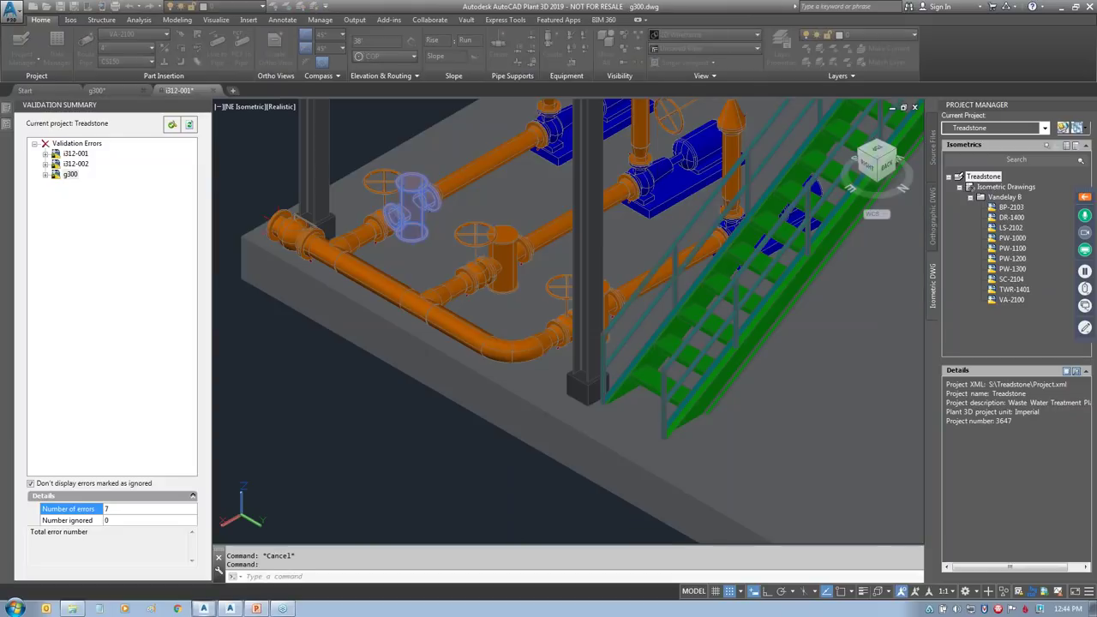
# Step: Preview the Pump Spec Sheet report for project S:\Treadstone\Project.xml in Plant Report Creator
pyautogui.click(231, 608)
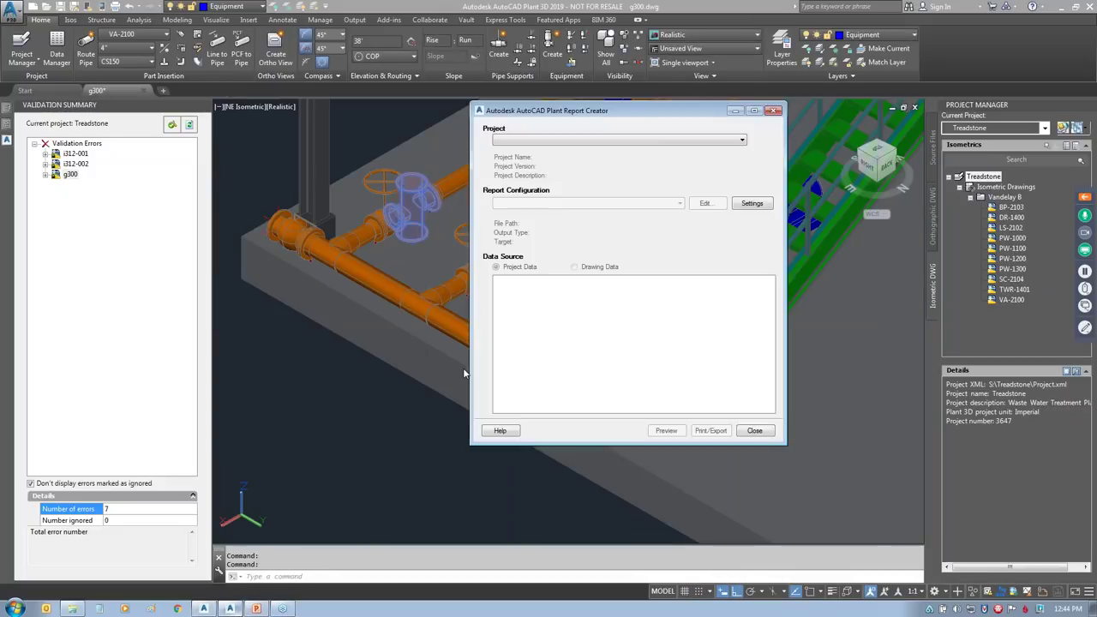
pyautogui.moveTo(595, 110); pyautogui.dragTo(489, 144)
pyautogui.click(497, 174)
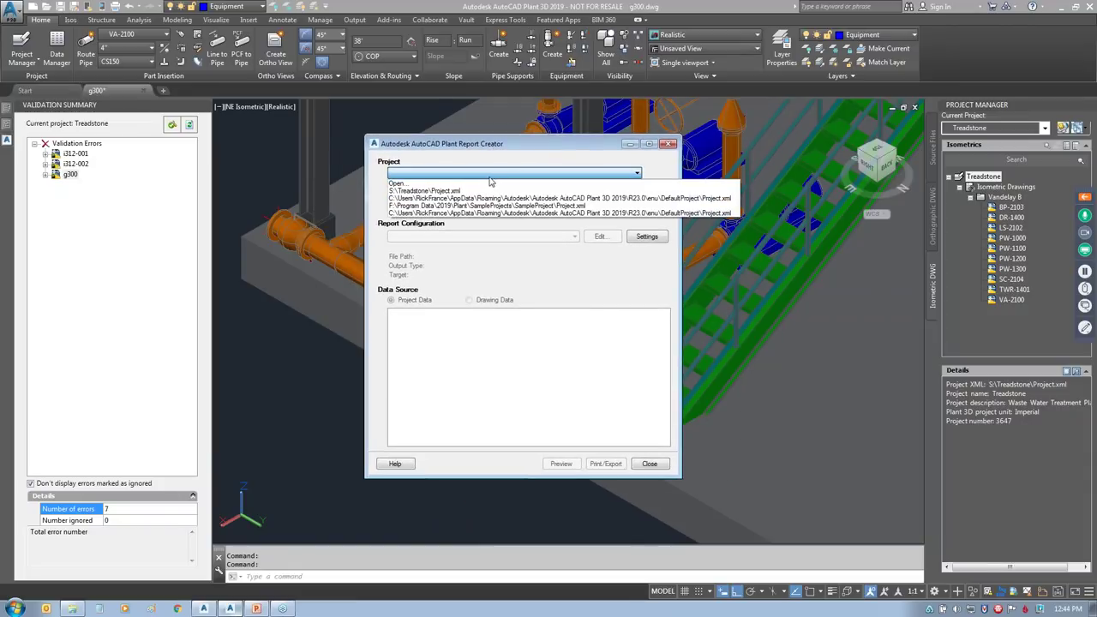
pyautogui.click(445, 191)
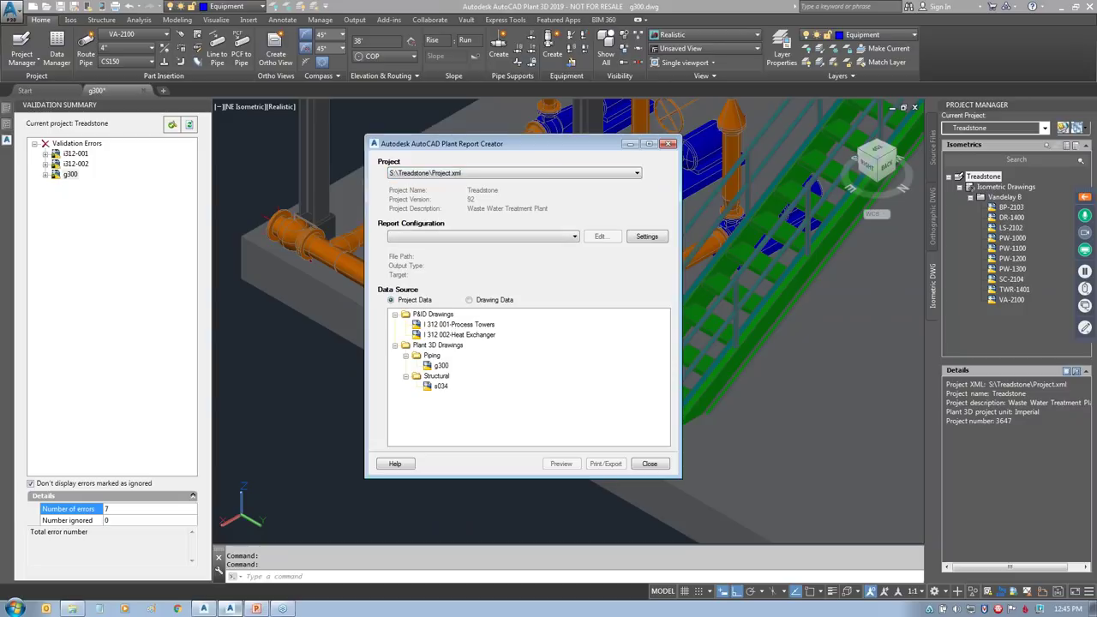
pyautogui.click(507, 238)
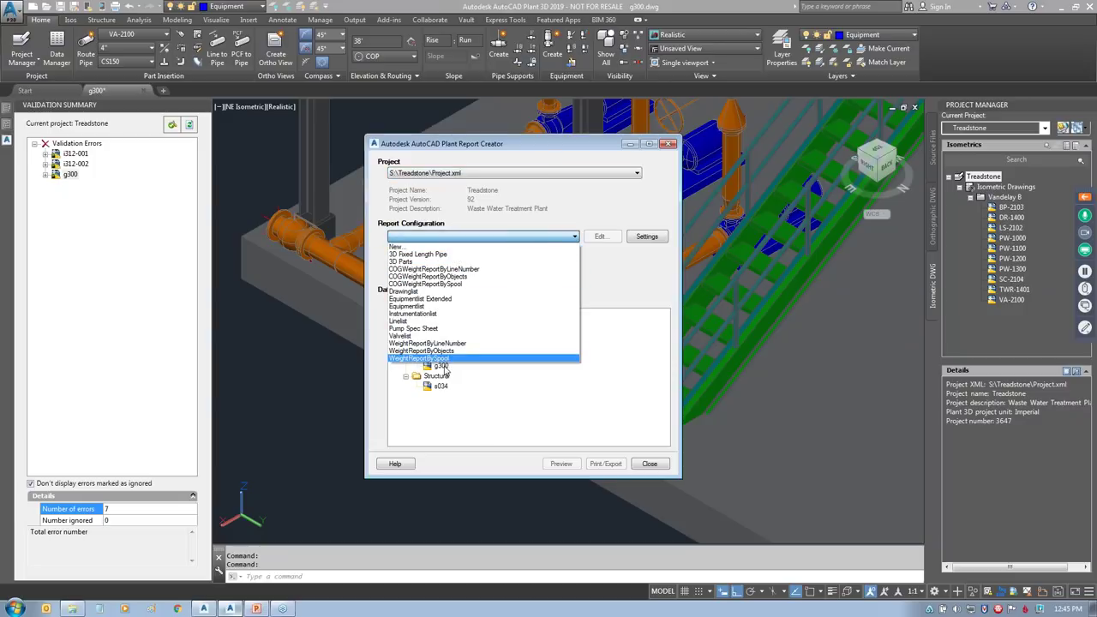
pyautogui.click(427, 331)
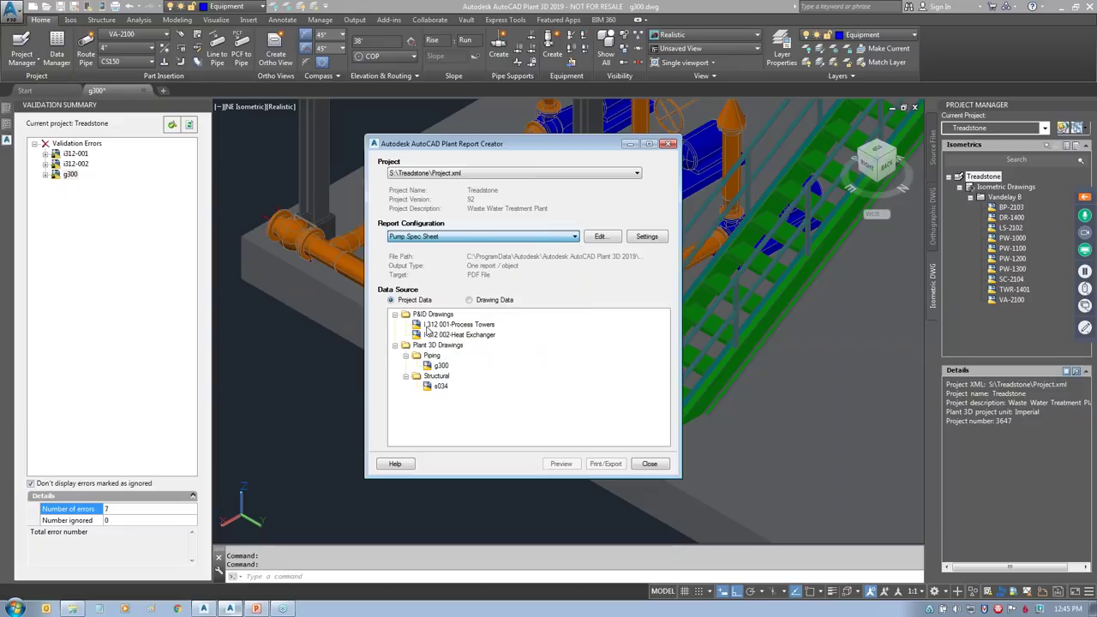
pyautogui.click(559, 465)
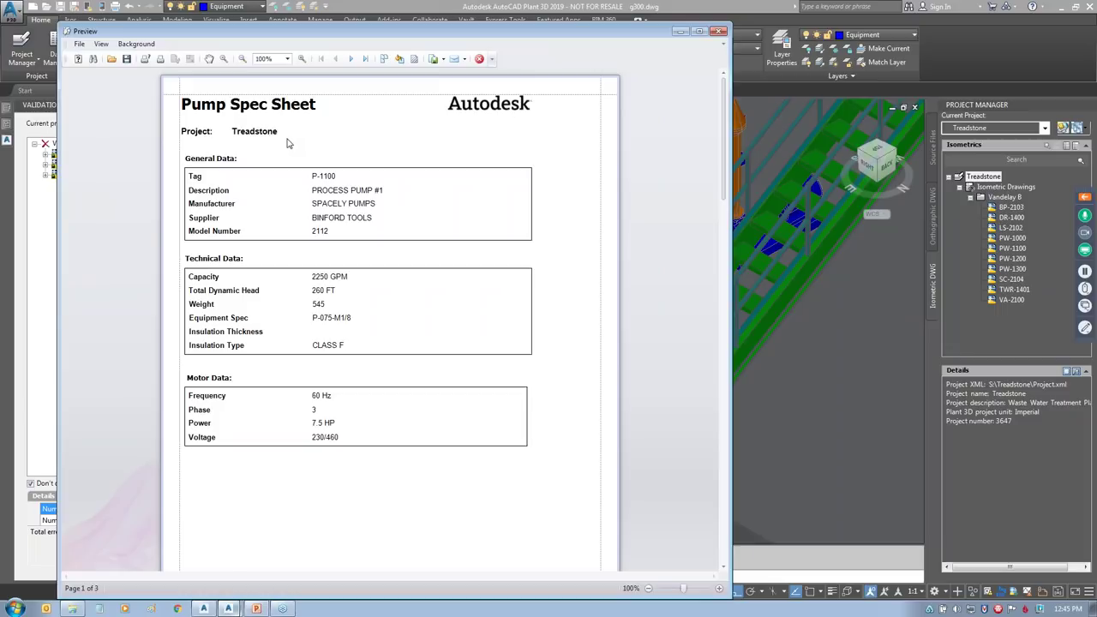
pyautogui.moveTo(343, 175); pyautogui.dragTo(383, 127)
pyautogui.moveTo(180, 333); pyautogui.dragTo(382, 341)
pyautogui.moveTo(225, 246); pyautogui.dragTo(148, 266)
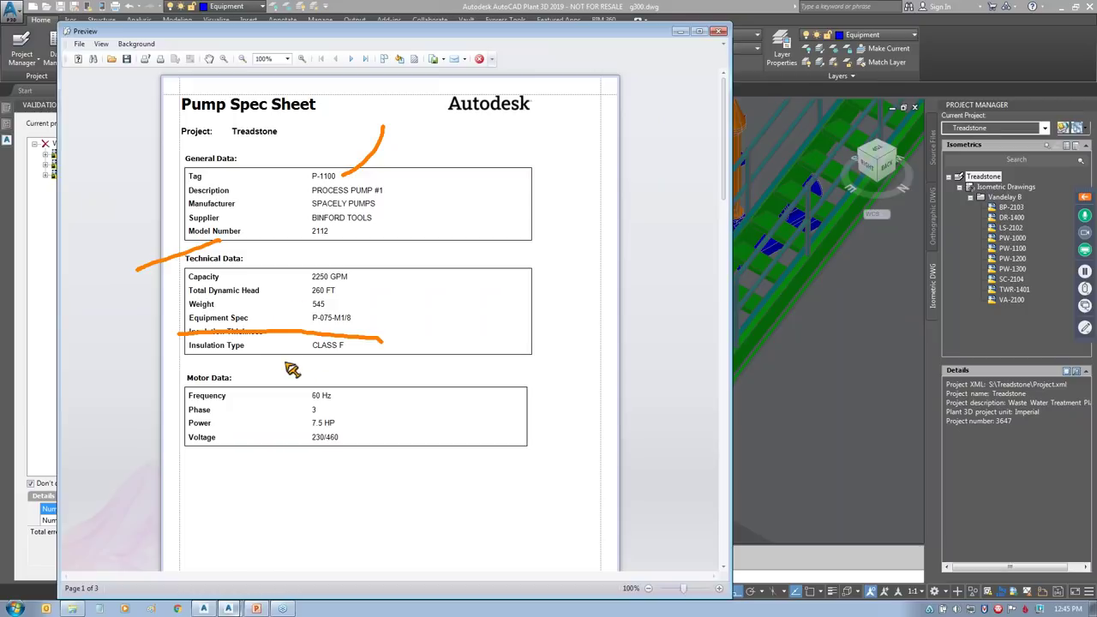
pyautogui.press('Escape')
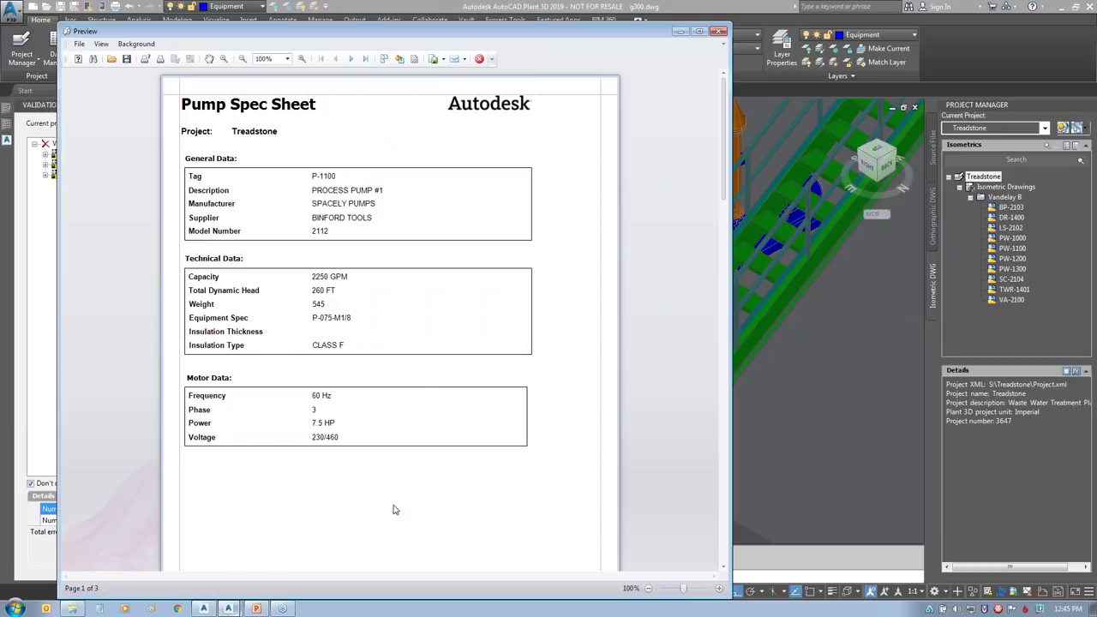
# Step: Switch report files to Project (\ReportFiles), test-preview, and reselect Pump Spec Sheet
pyautogui.click(718, 33)
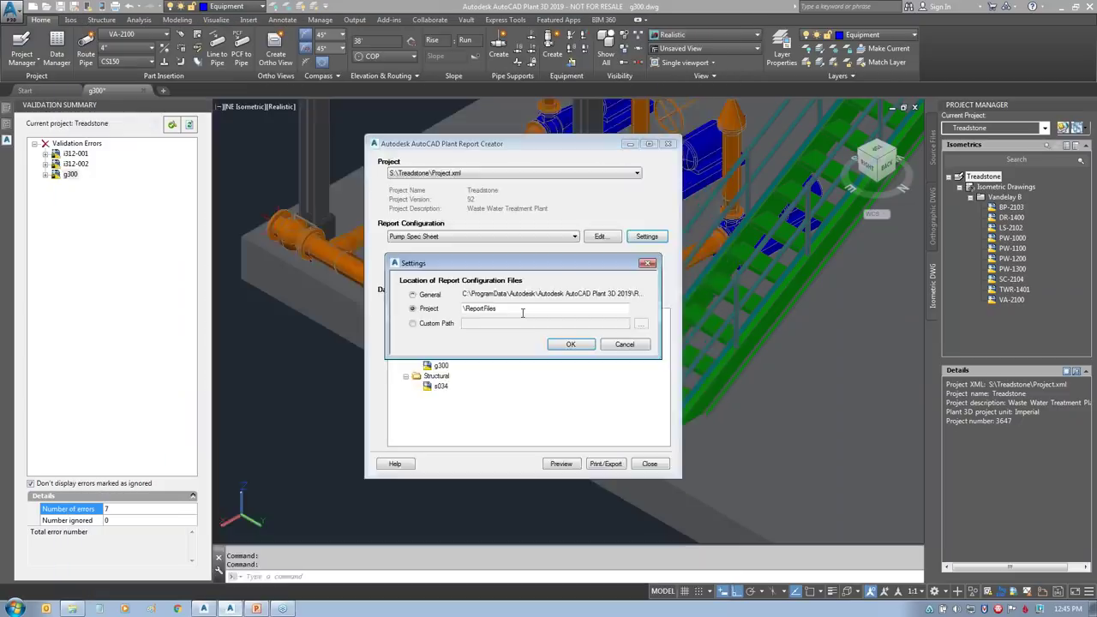
pyautogui.click(569, 346)
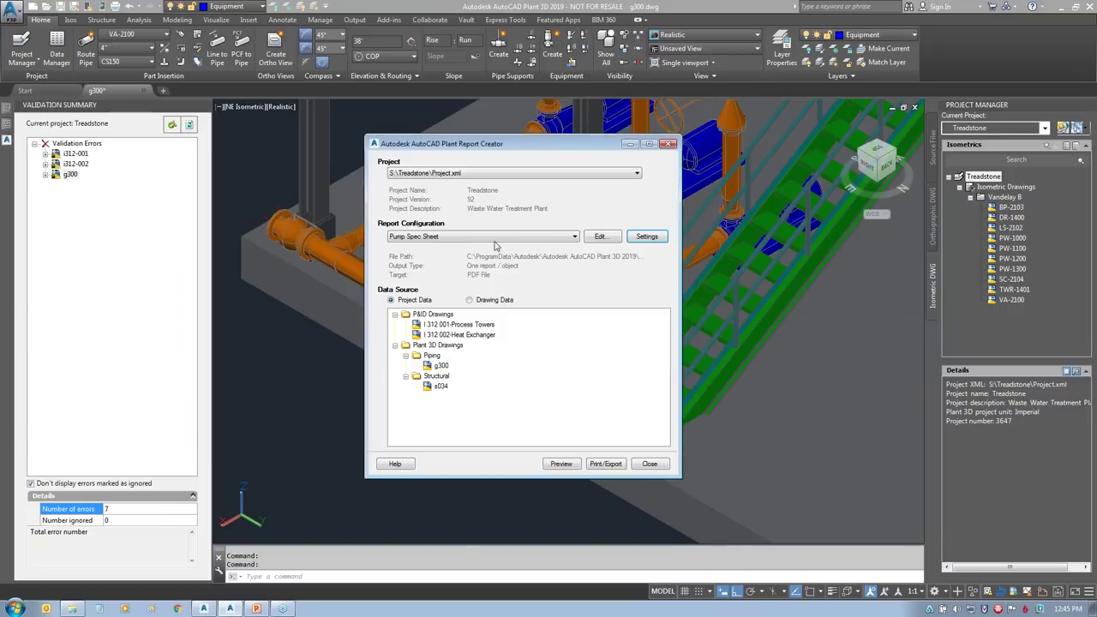
pyautogui.click(561, 463)
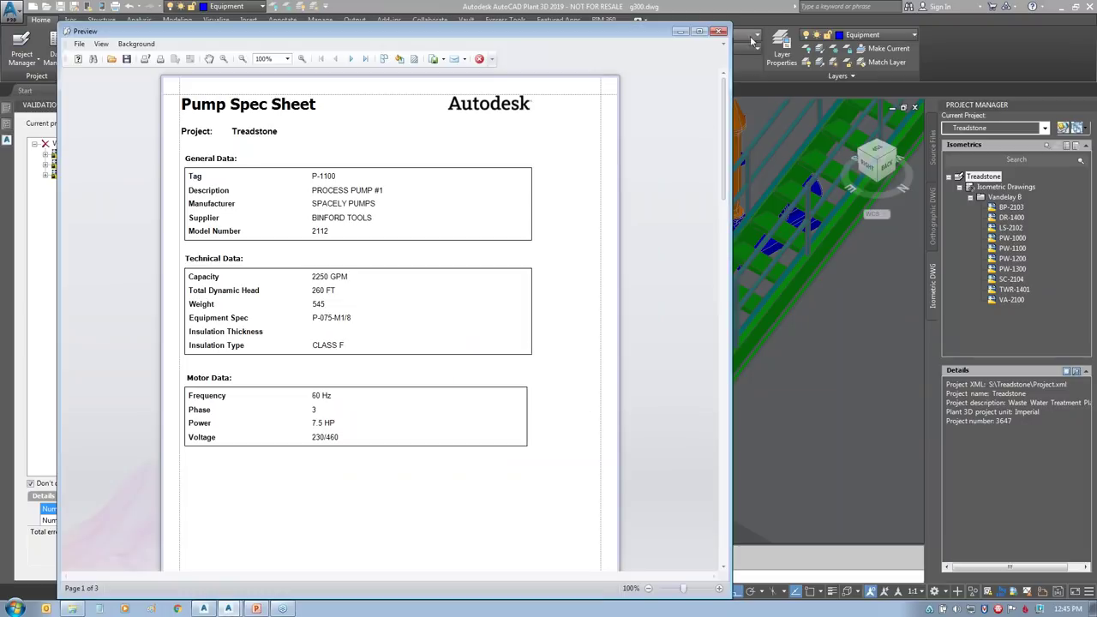
pyautogui.click(718, 32)
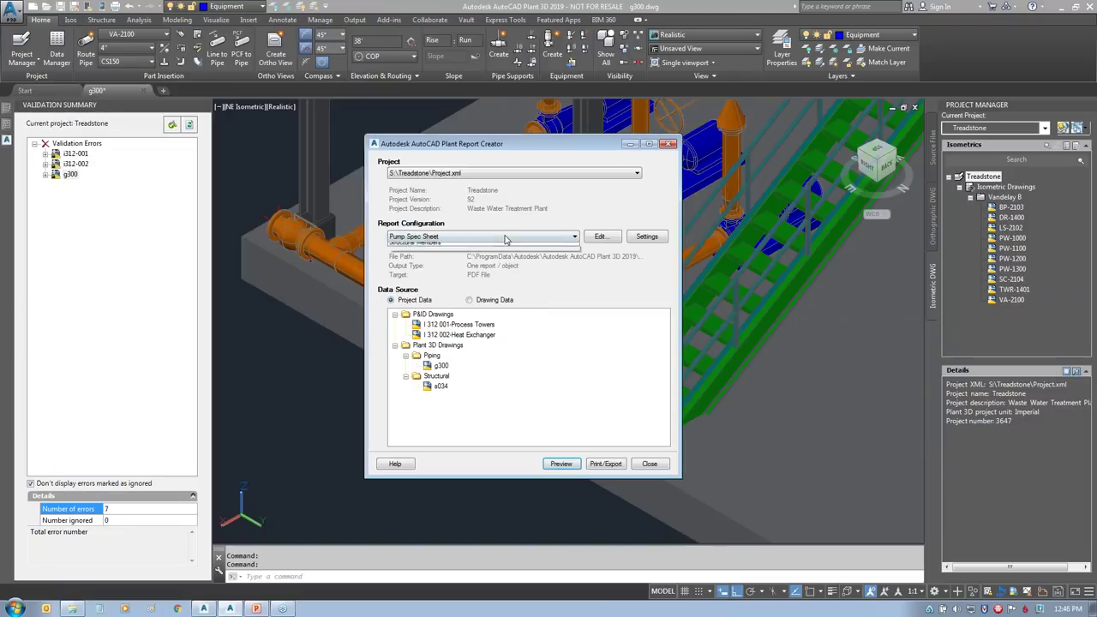
pyautogui.click(420, 237)
pyautogui.click(429, 277)
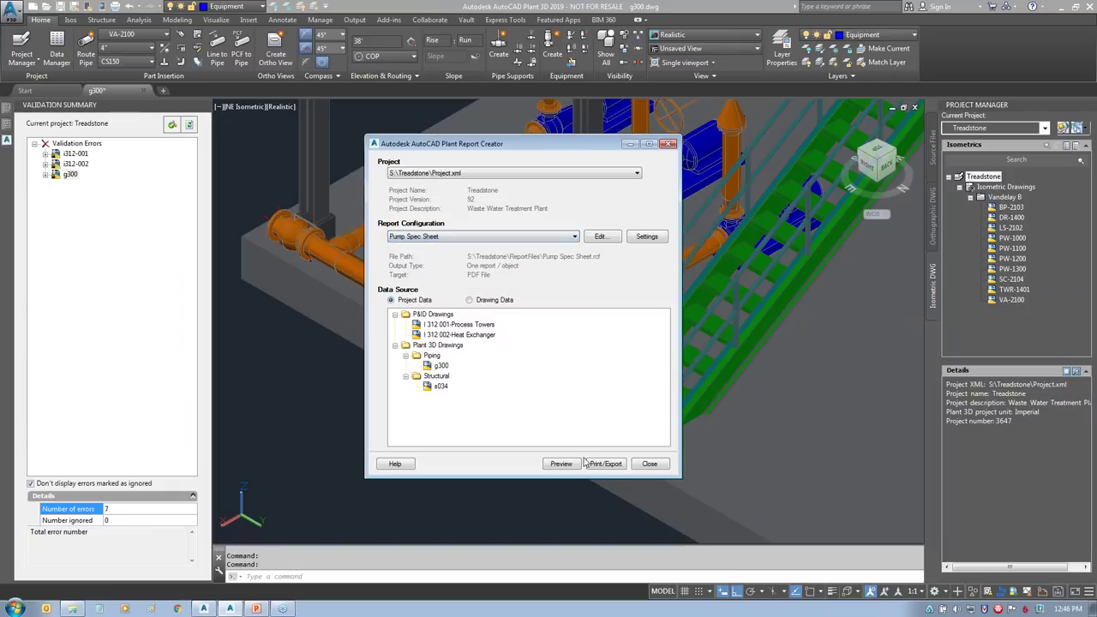
# Step: Preview the project Pump Spec Sheet and page through the P-1100, P-1200 and P-1300 sheets
pyautogui.click(553, 464)
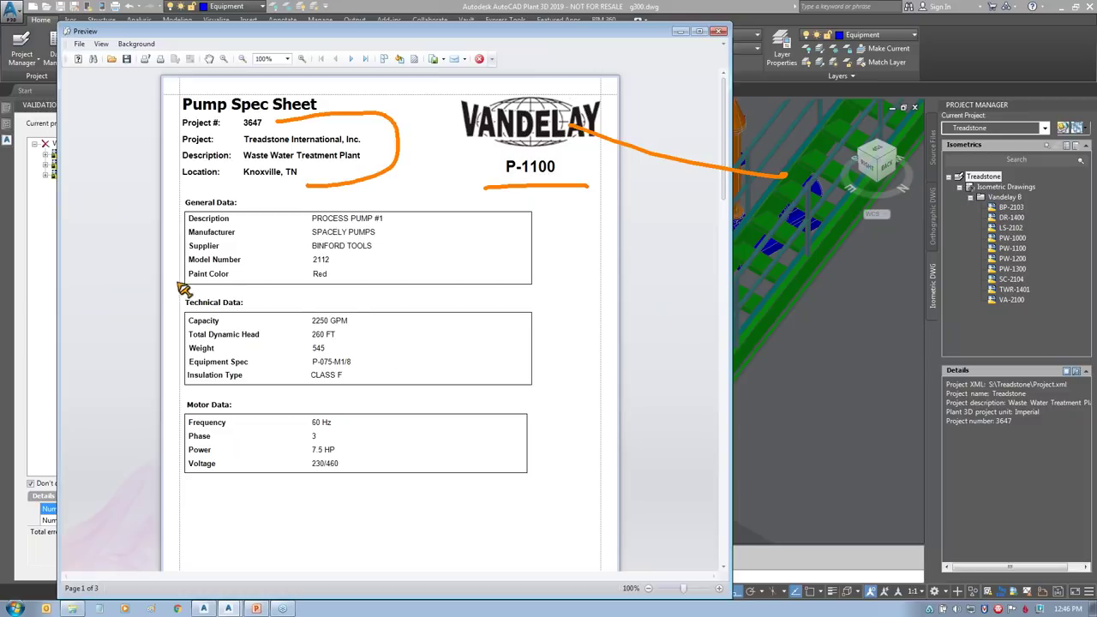
pyautogui.moveTo(369, 371); pyautogui.dragTo(455, 347)
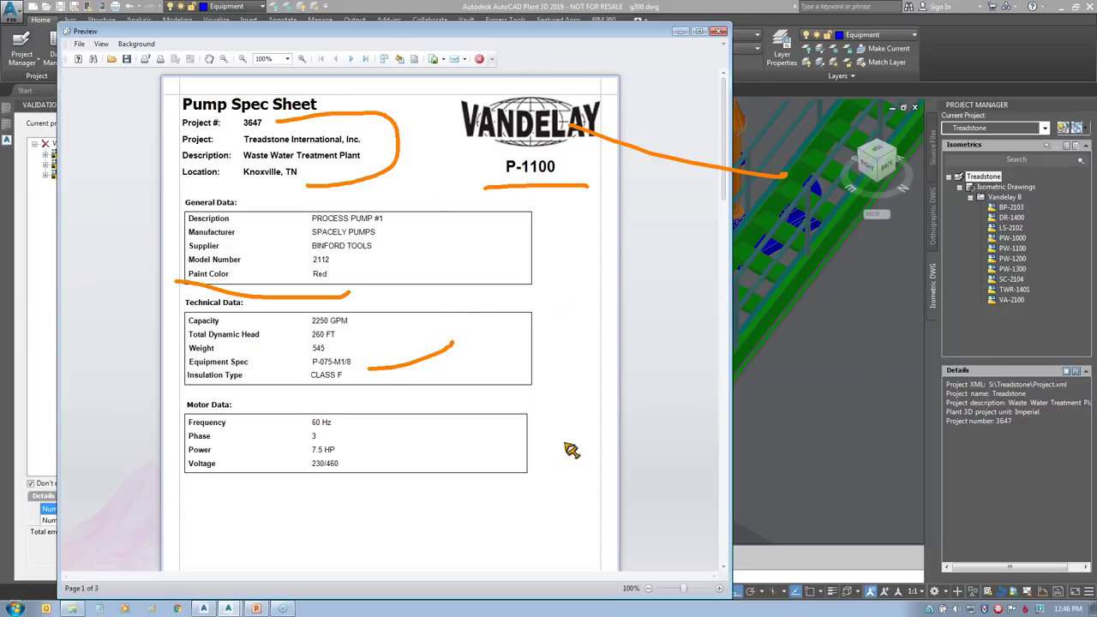
pyautogui.press('Escape')
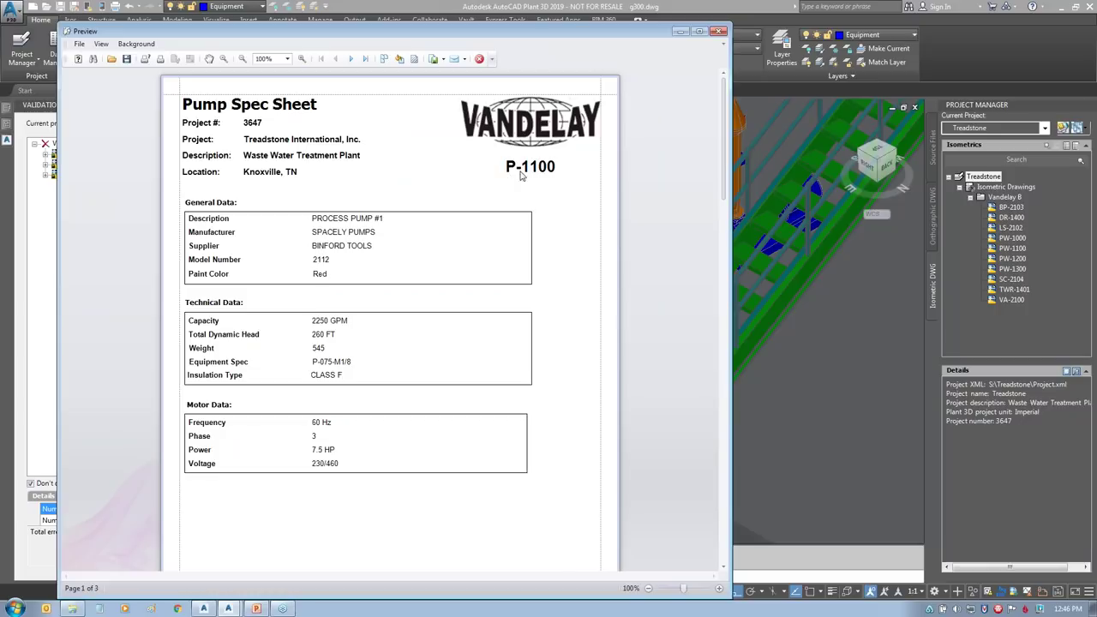
pyautogui.click(725, 505)
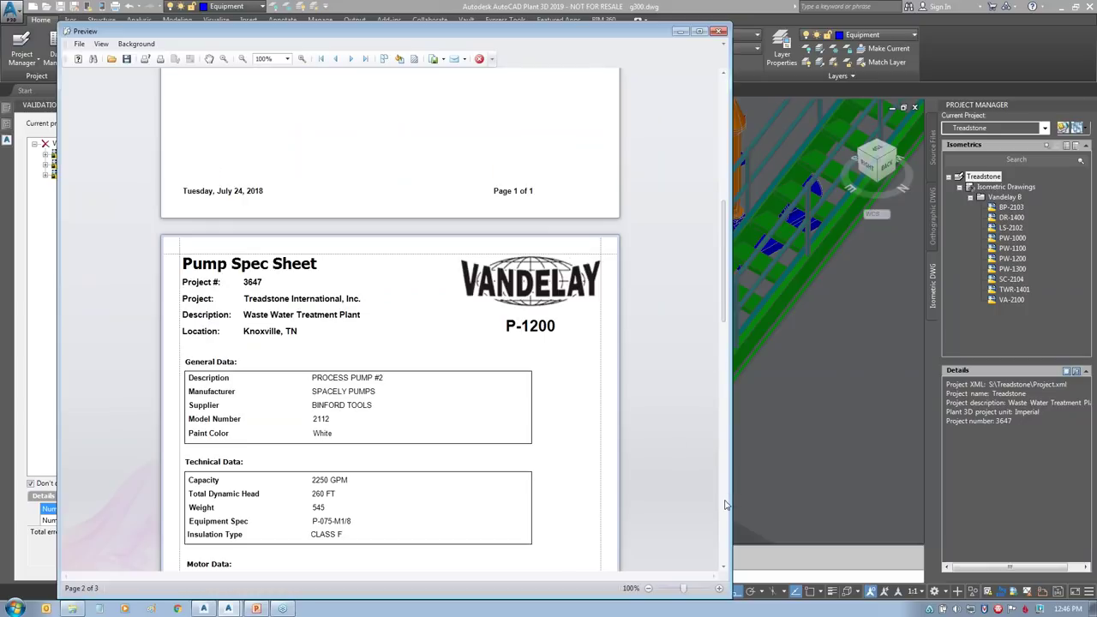
pyautogui.scroll(-3, 725, 507)
pyautogui.click(725, 508)
pyautogui.scroll(-4, 643, 453)
pyautogui.scroll(2, 644, 452)
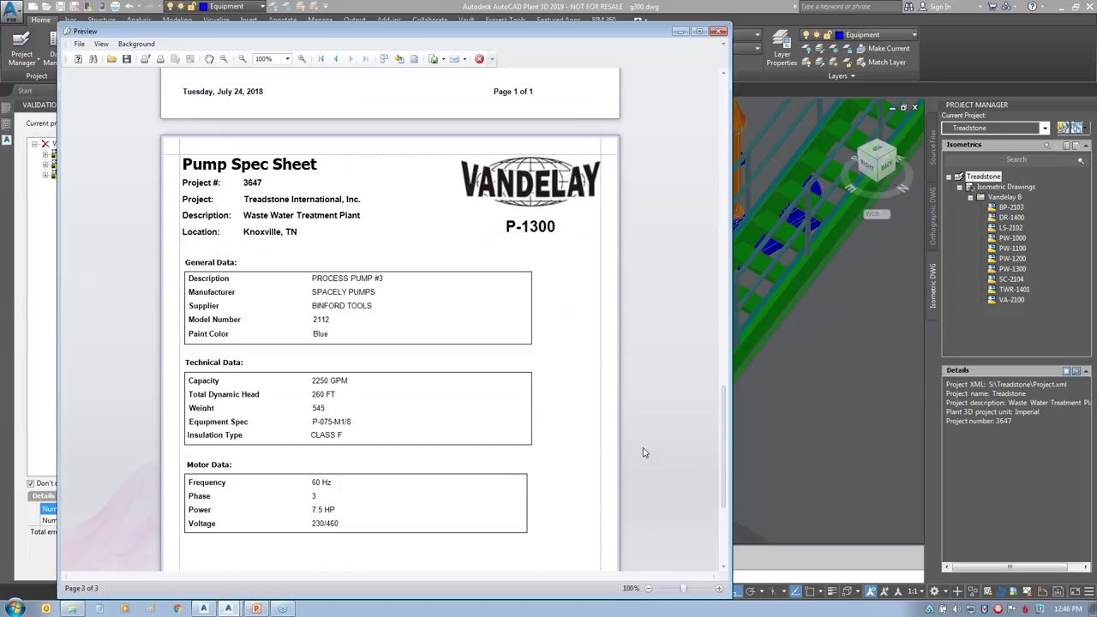
# Step: Preview the Bill Of Material report listing pipe, elbows, reducers and flanges with weights
pyautogui.click(720, 31)
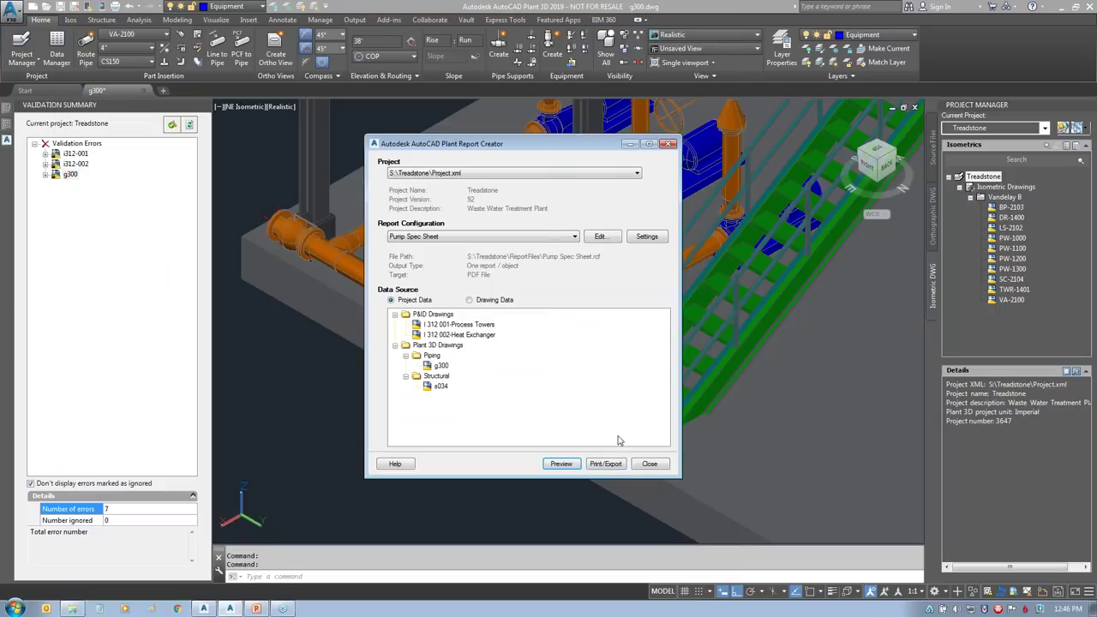
pyautogui.click(532, 239)
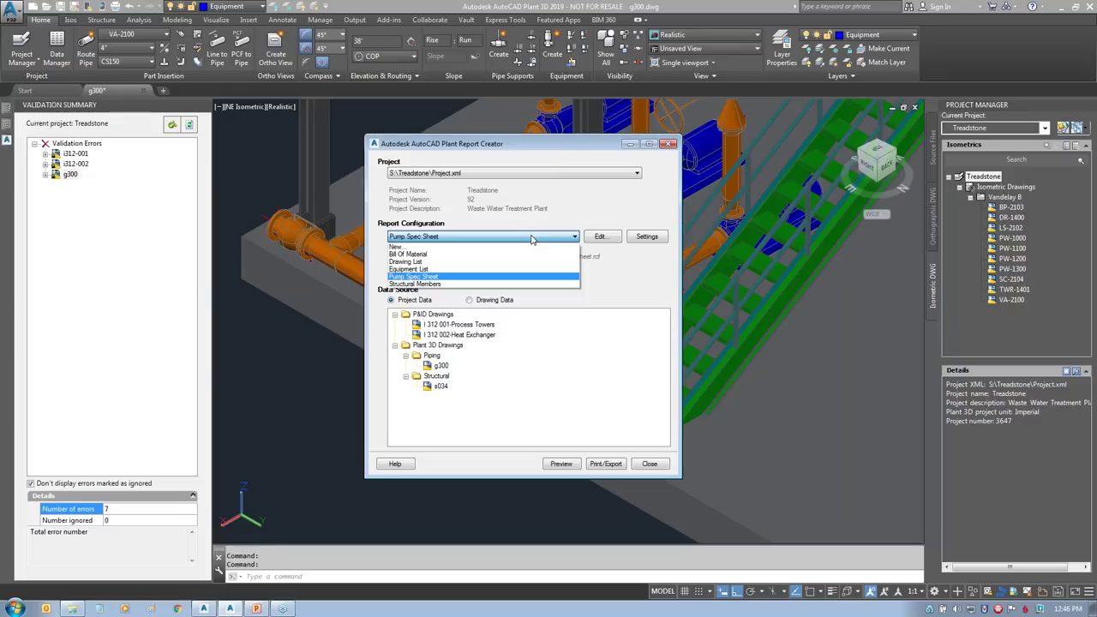
pyautogui.click(467, 256)
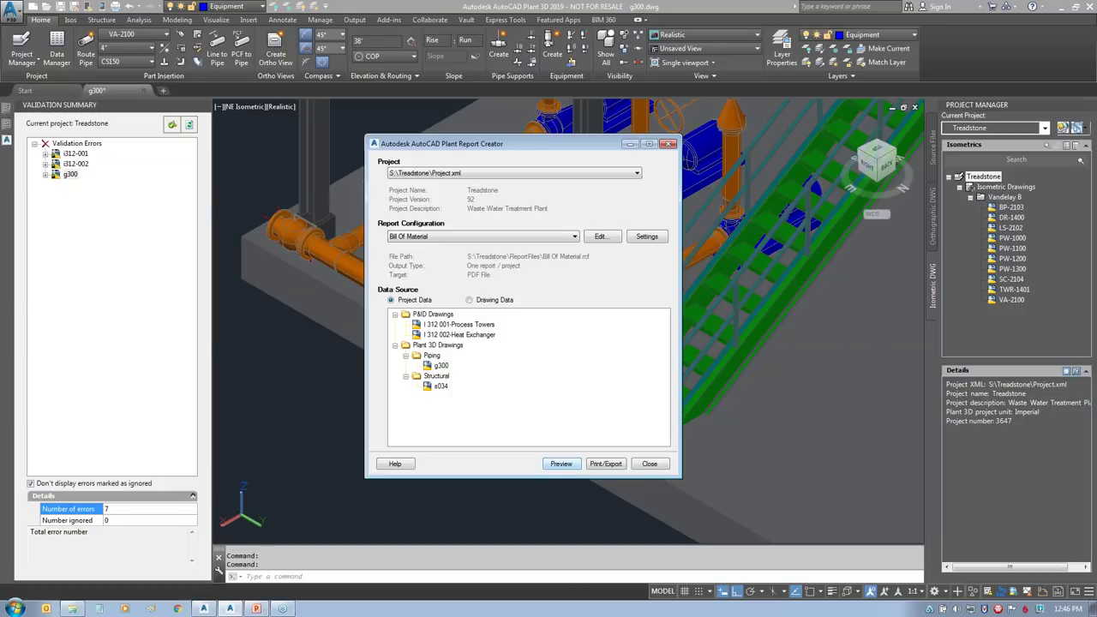
pyautogui.click(562, 463)
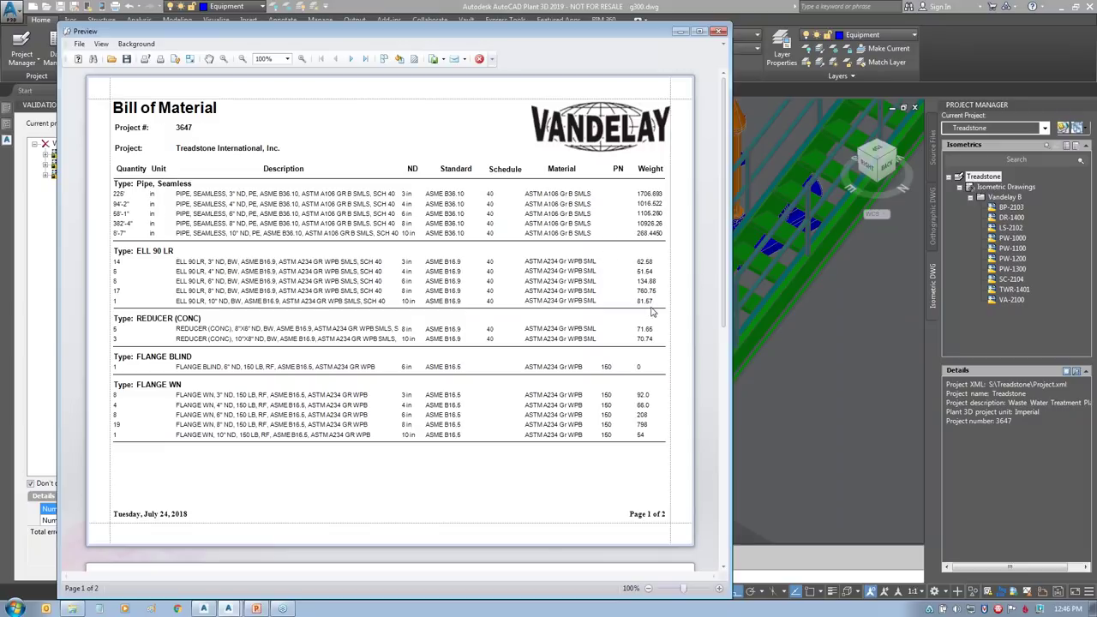
pyautogui.moveTo(634, 159)
pyautogui.mouseDown()
pyautogui.moveTo(694, 171)
pyautogui.moveTo(683, 472)
pyautogui.moveTo(607, 225)
pyautogui.moveTo(725, 154)
pyautogui.mouseUp()
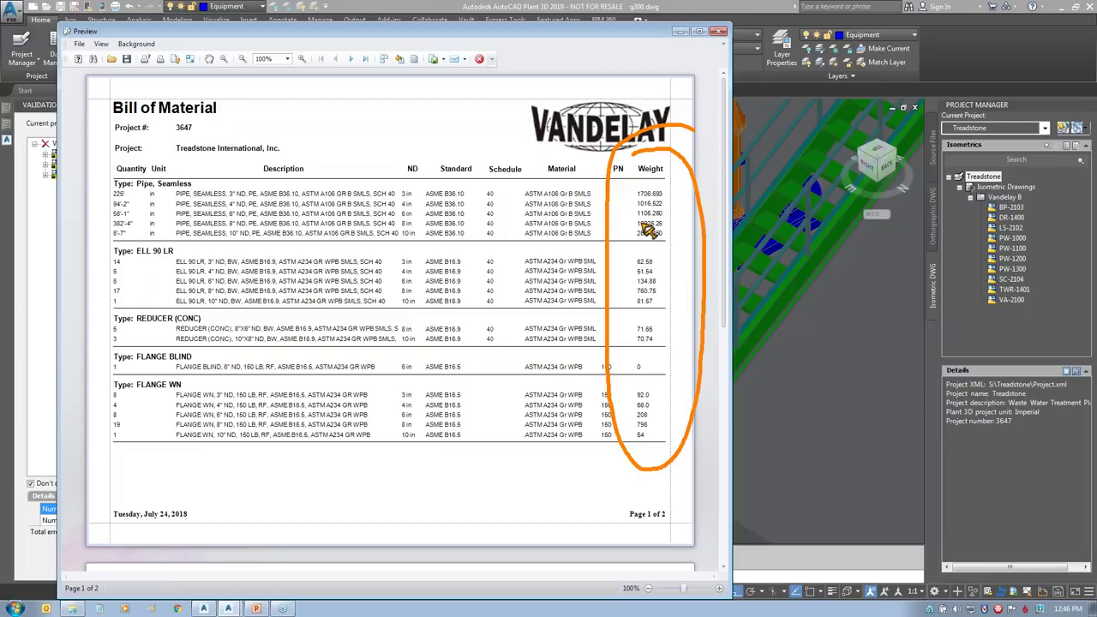
pyautogui.press('Escape')
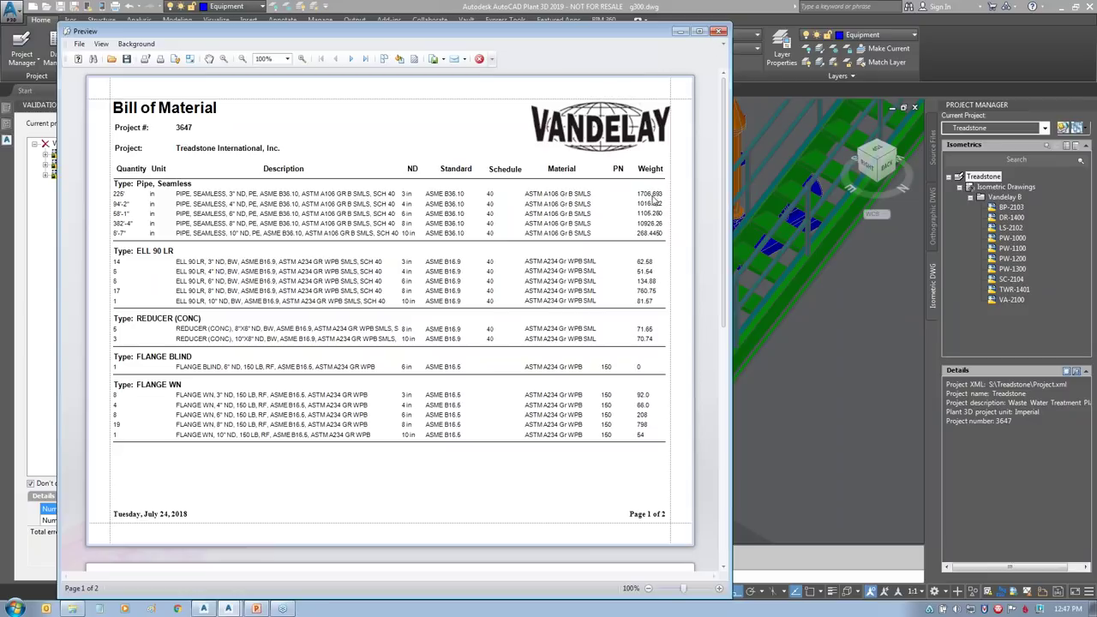
pyautogui.click(719, 33)
# Step: Select Equipment List and preview its seven equipment items before closing the preview
pyautogui.click(502, 237)
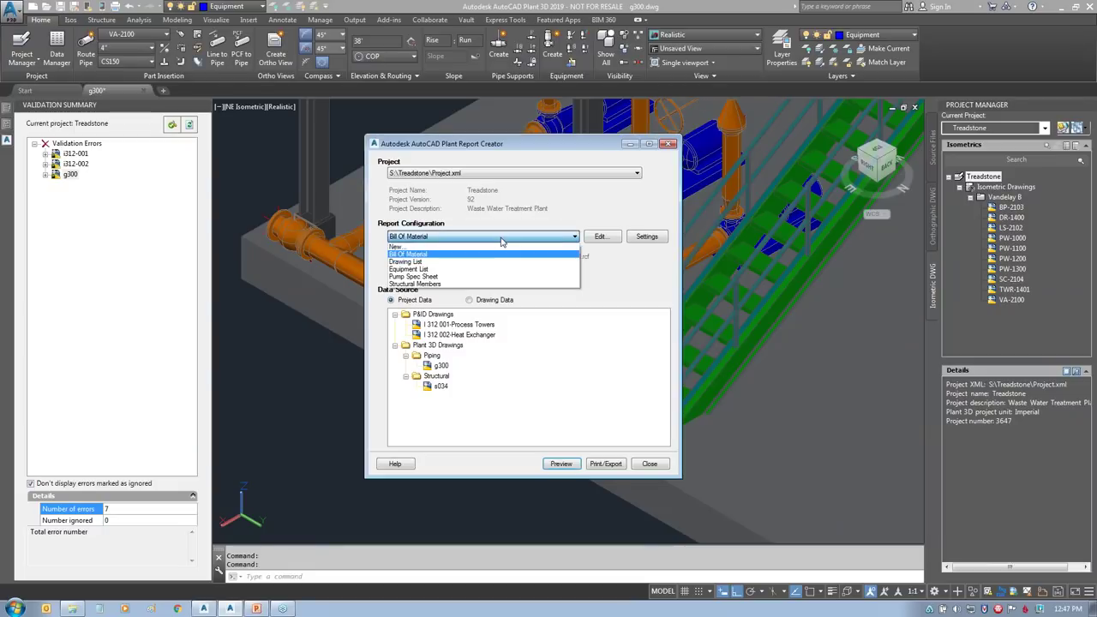
pyautogui.click(431, 271)
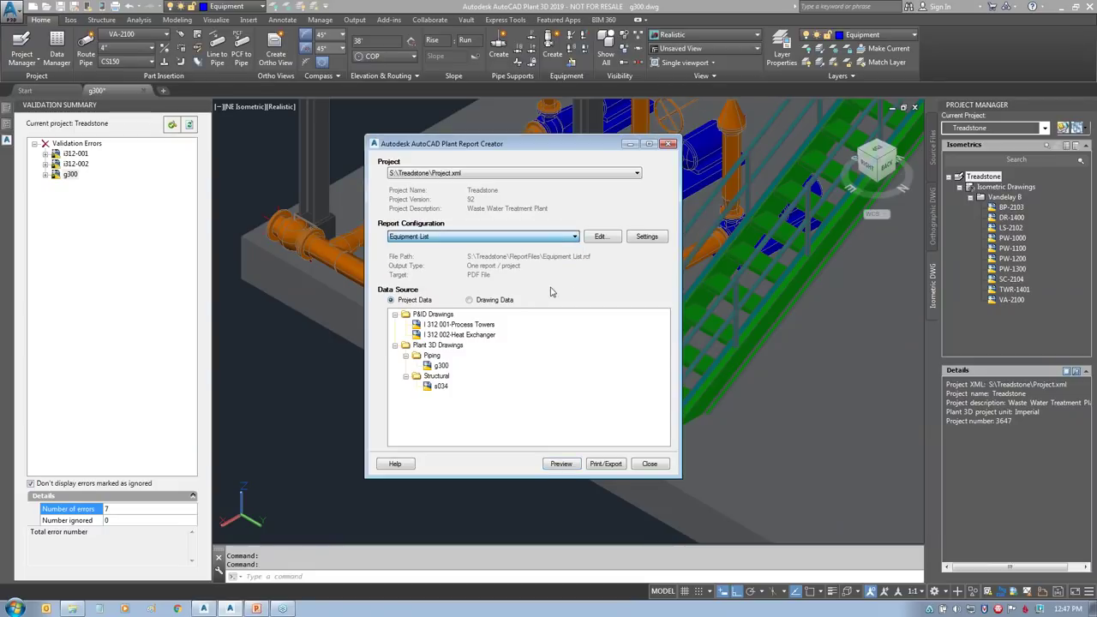
pyautogui.click(560, 463)
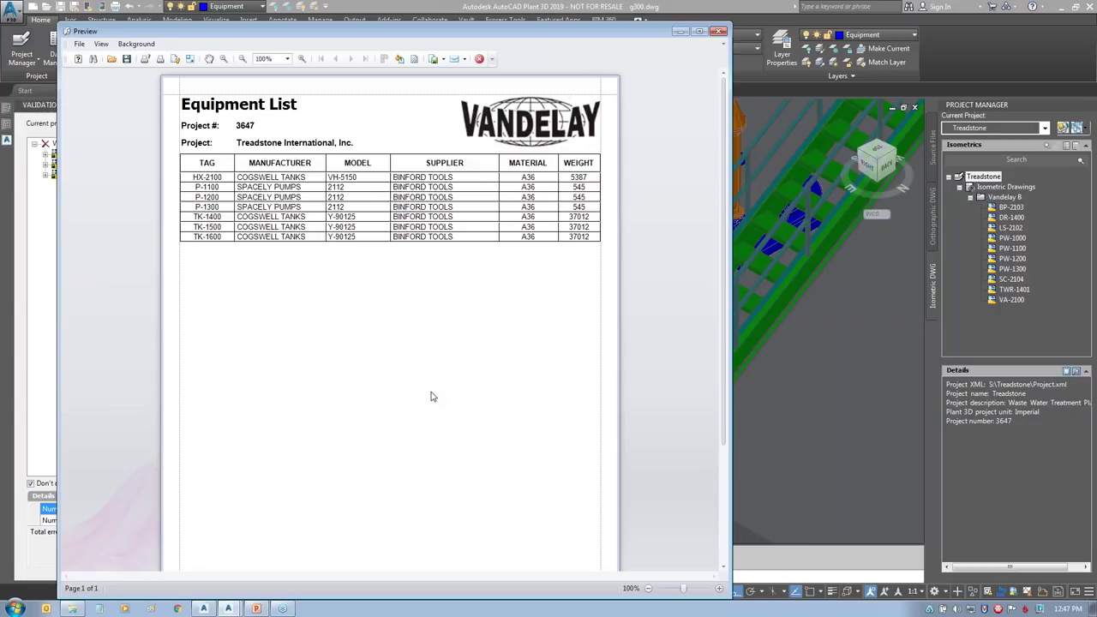
pyautogui.click(719, 30)
# Step: Preview the four-page Structural Members report of C5x9 and C8x18.7 A36 bracing, then close it
pyautogui.click(433, 236)
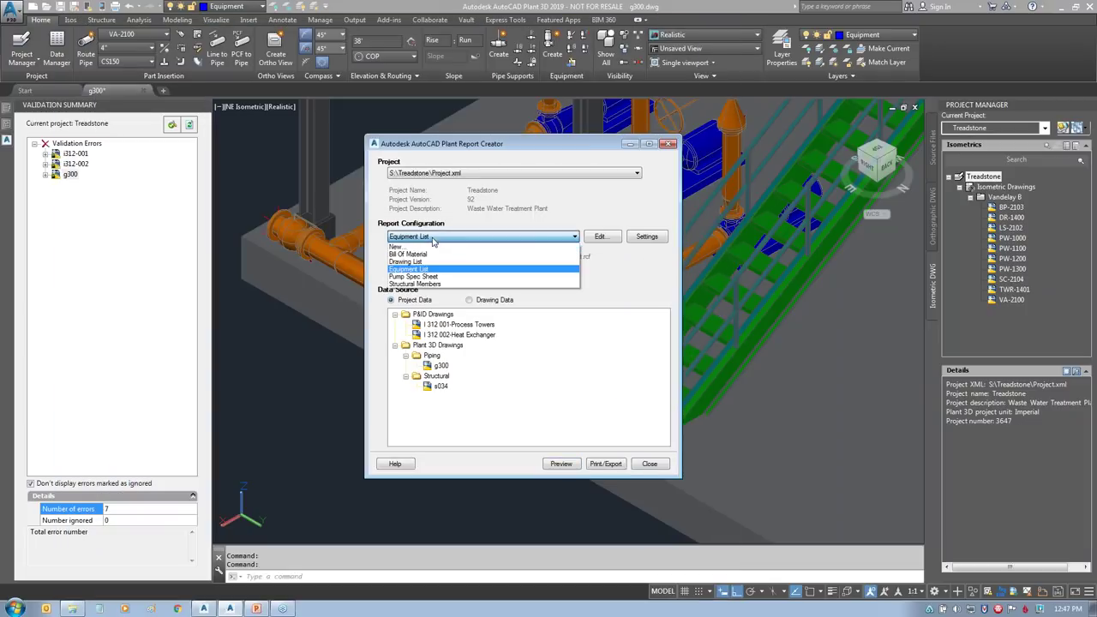
pyautogui.click(429, 284)
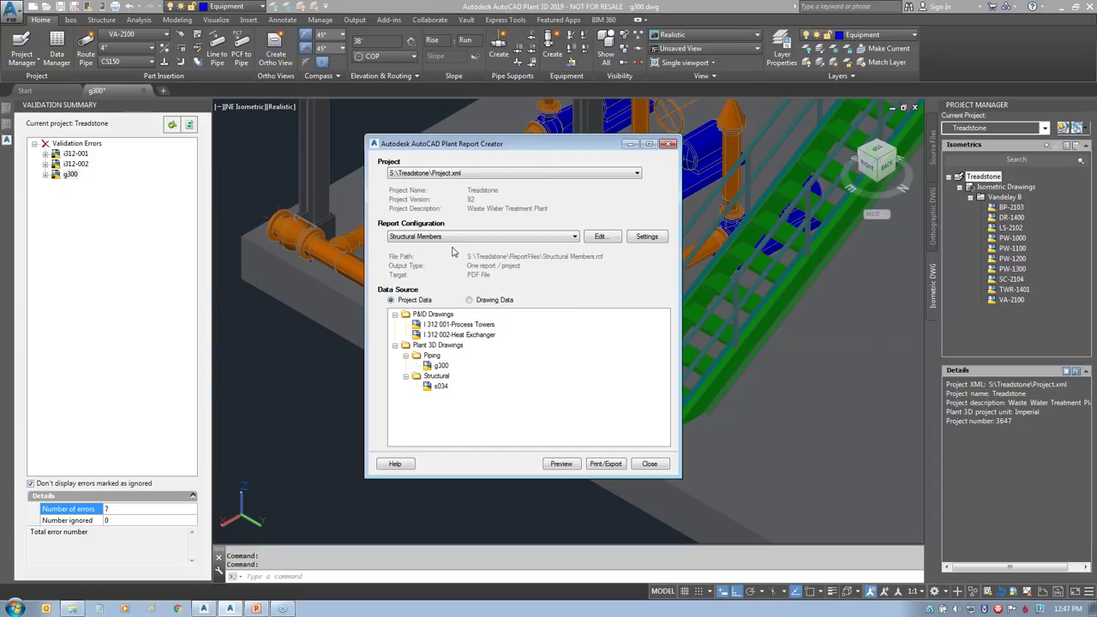
pyautogui.click(551, 467)
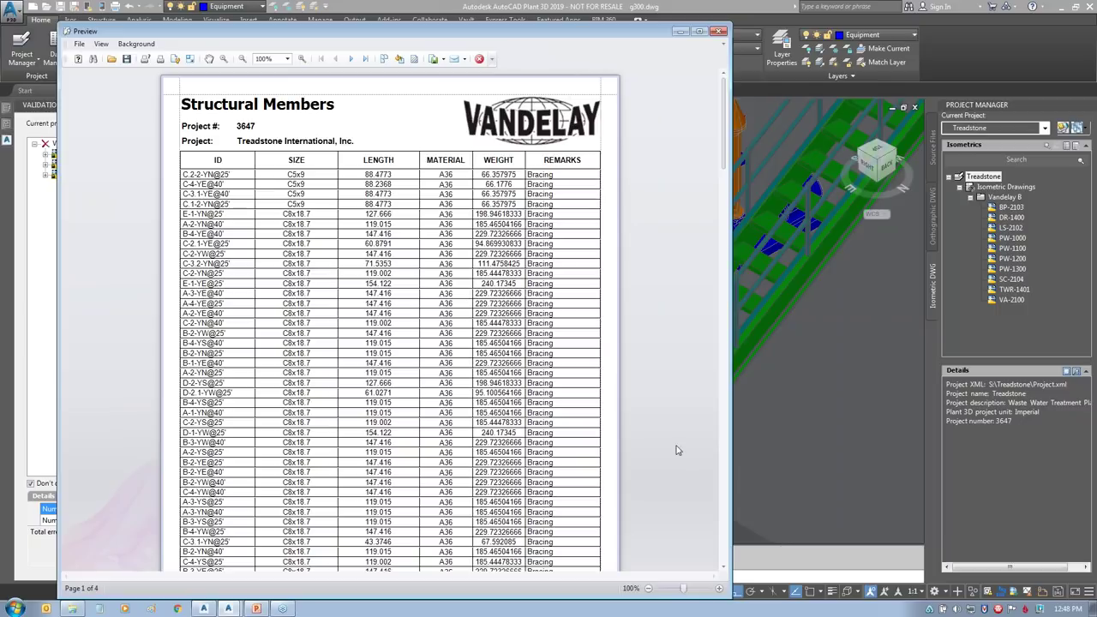
pyautogui.click(724, 485)
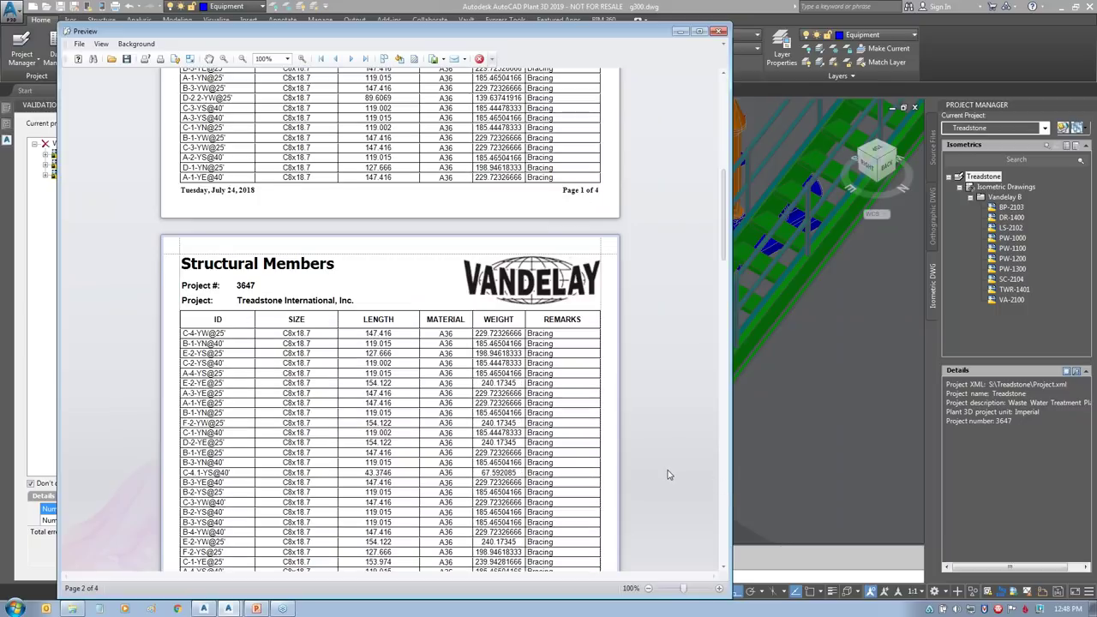
pyautogui.scroll(-2, 670, 476)
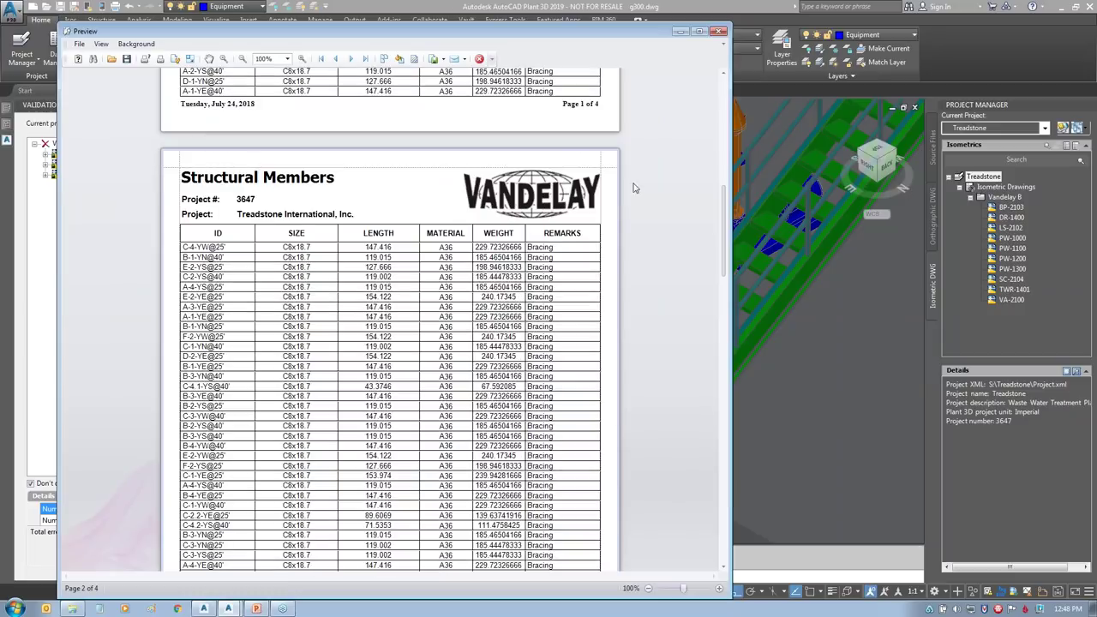
pyautogui.click(718, 32)
# Step: Select Drawing List and preview its seven Treadstone drawings with titles and revisions
pyautogui.click(506, 236)
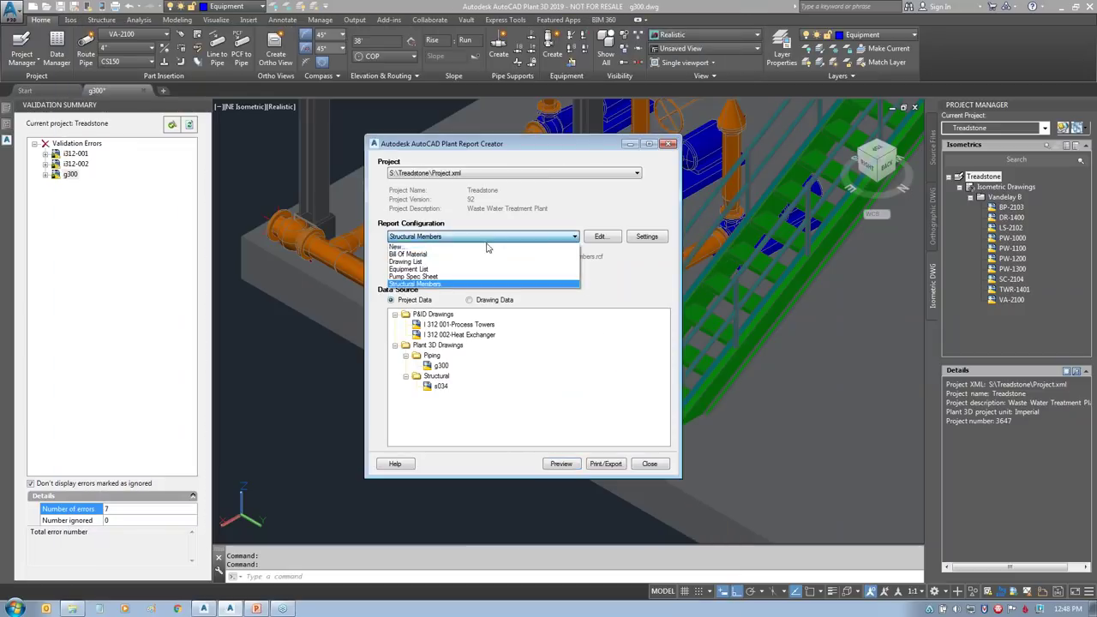
pyautogui.click(514, 262)
pyautogui.click(561, 463)
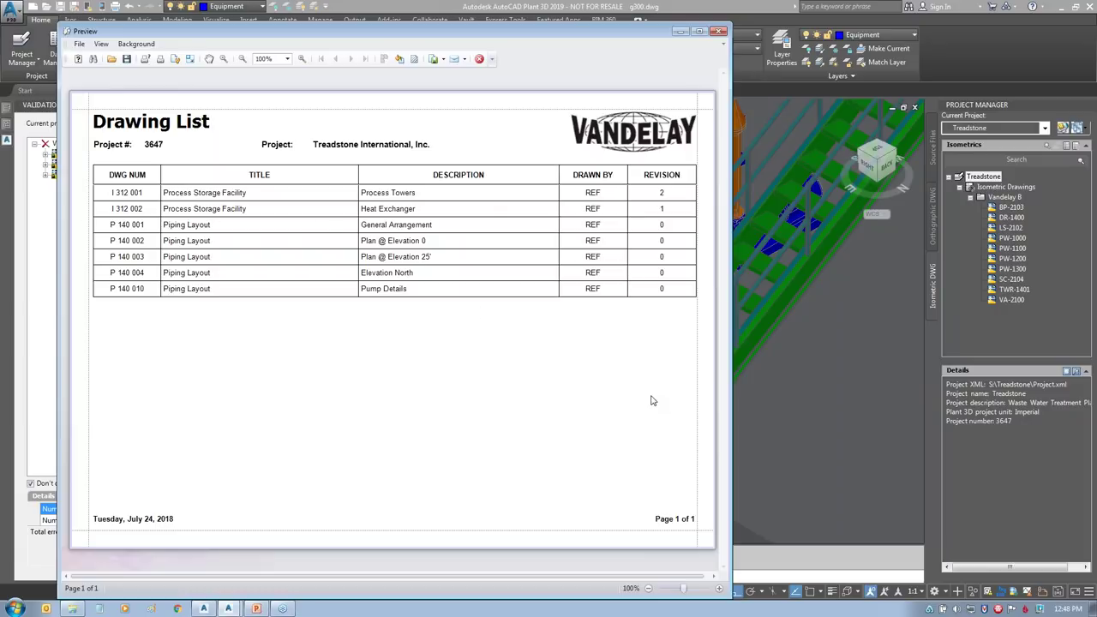
pyautogui.click(719, 31)
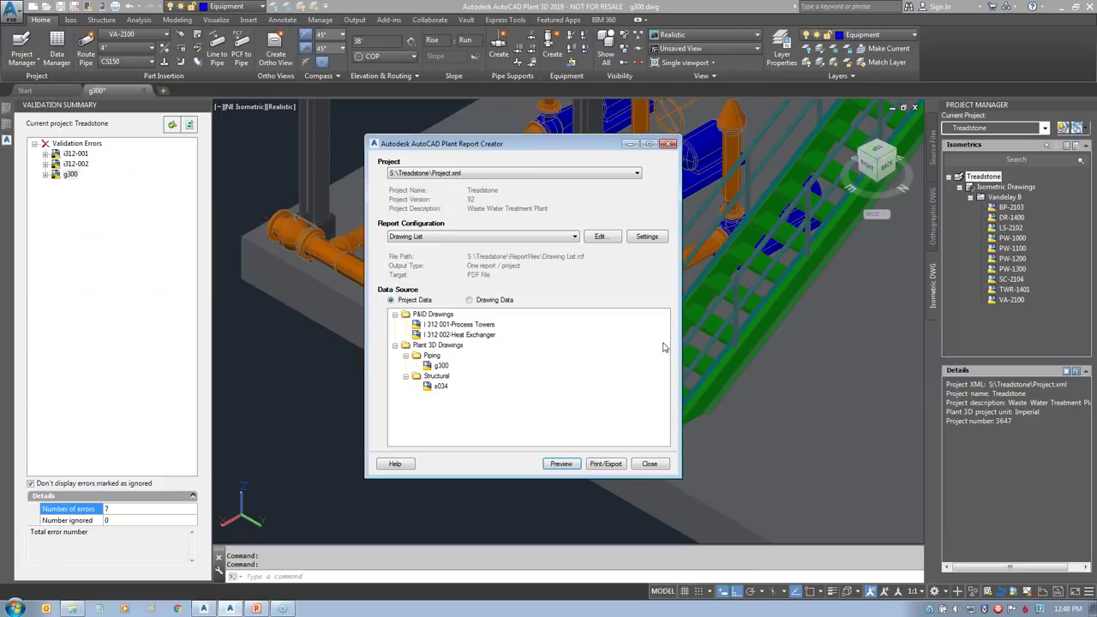
# Step: Export the Drawing List report as a PDF to S:\Treadstone\Reports
pyautogui.click(607, 465)
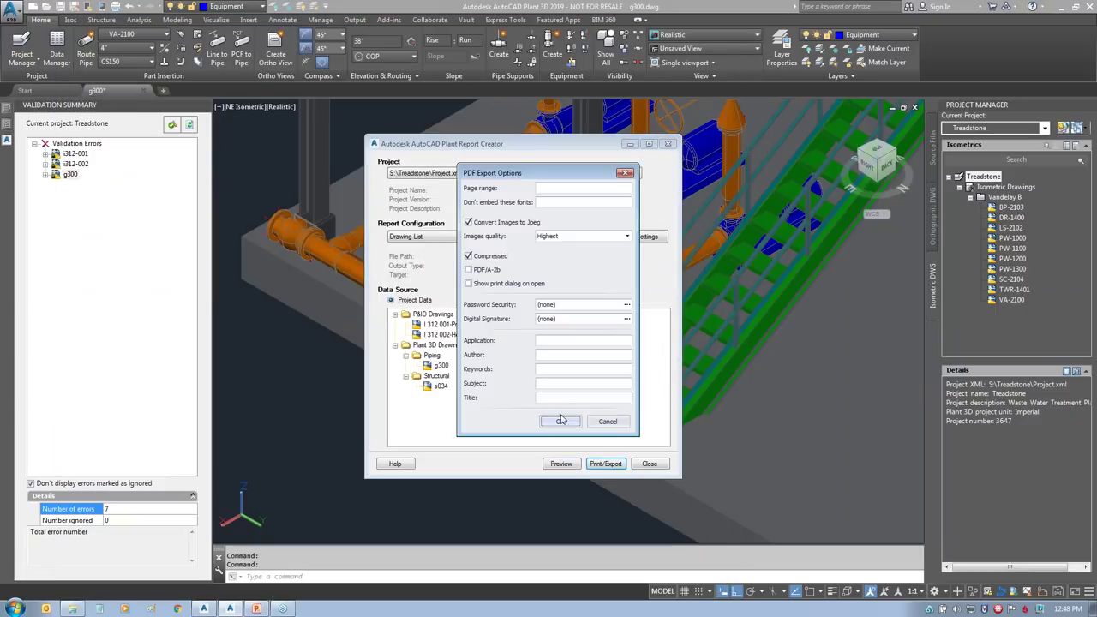
pyautogui.click(555, 422)
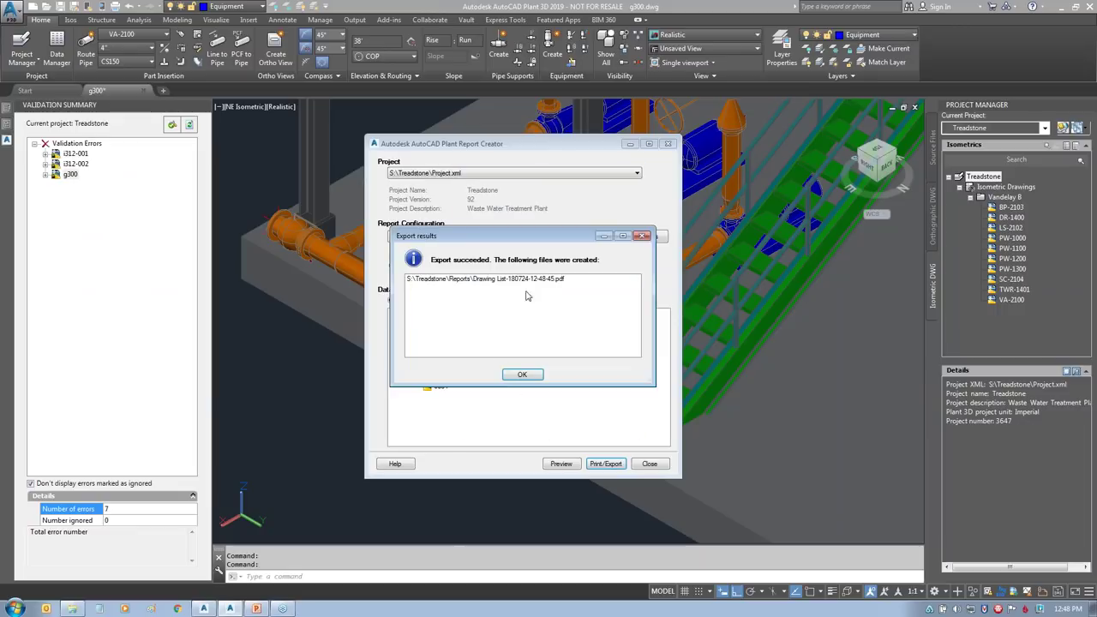
pyautogui.click(521, 375)
pyautogui.click(72, 608)
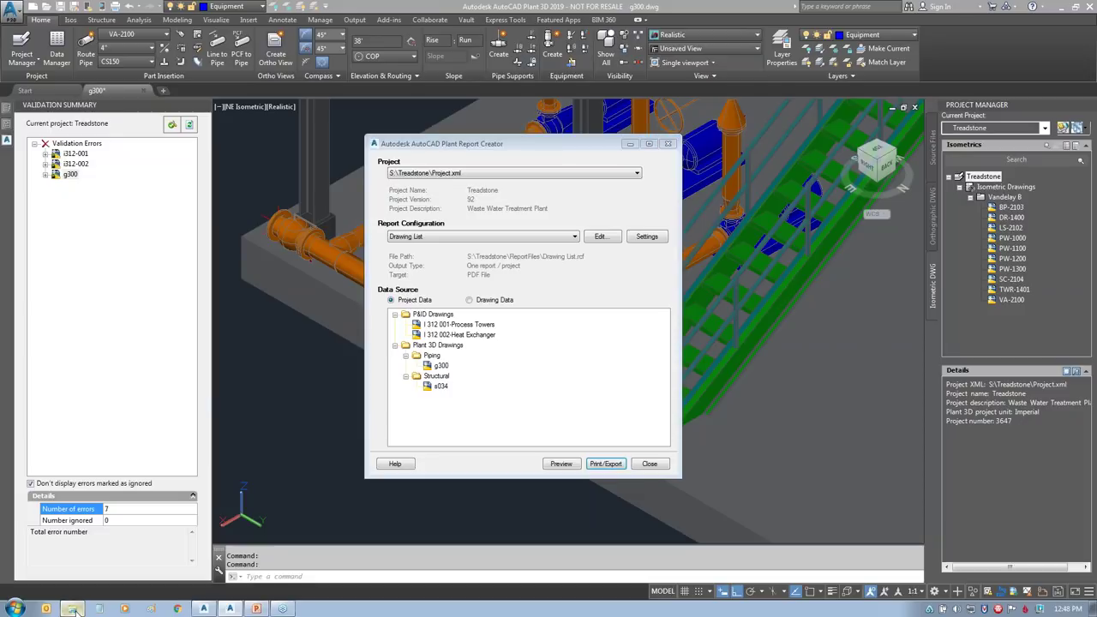
# Step: Browse to S:\Treadstone\Reports and open the exported Drawing List PDF
pyautogui.doubleClick(634, 95)
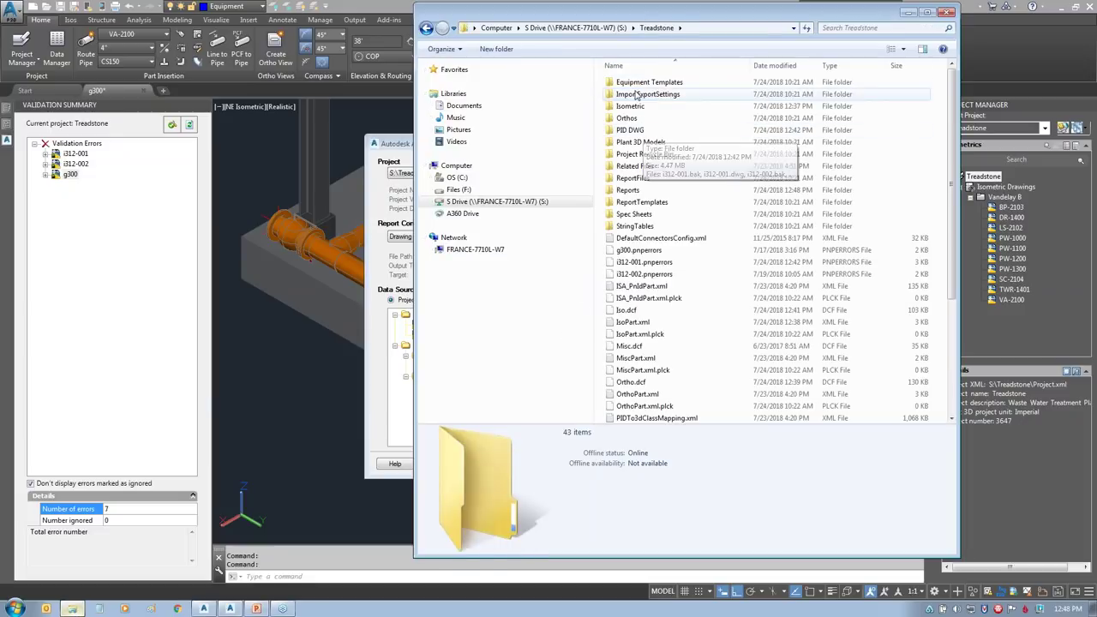
pyautogui.doubleClick(635, 178)
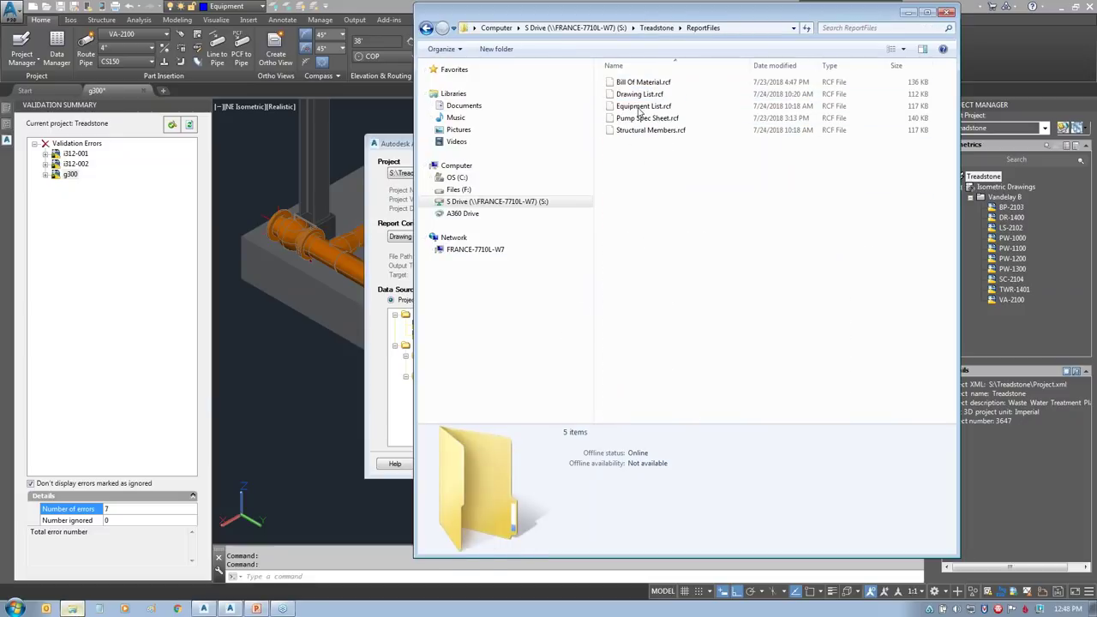
pyautogui.click(428, 28)
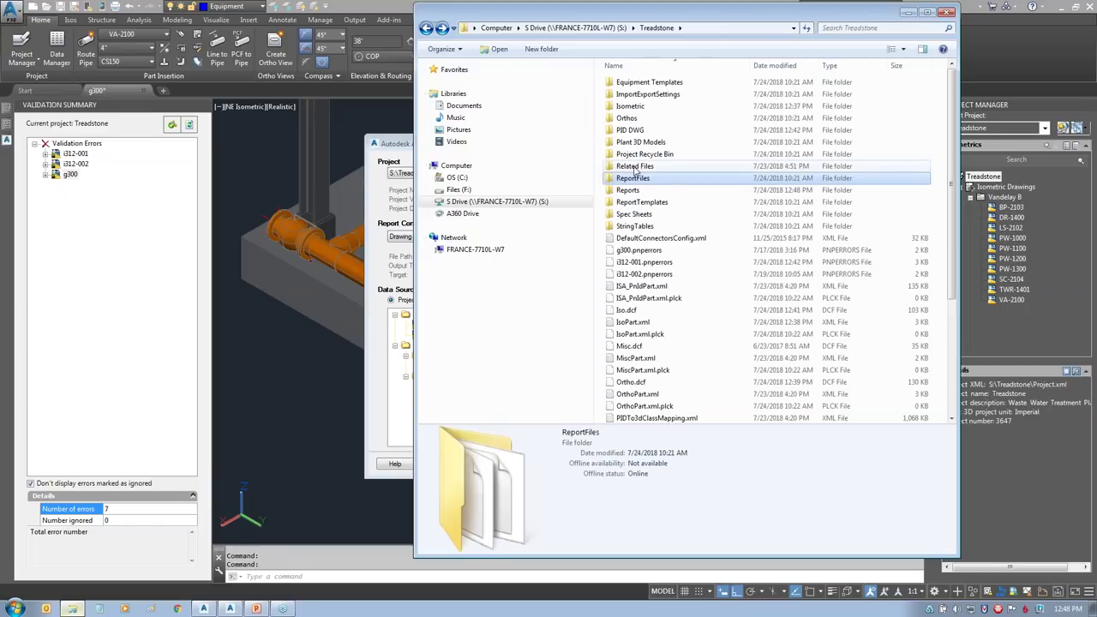
pyautogui.doubleClick(630, 190)
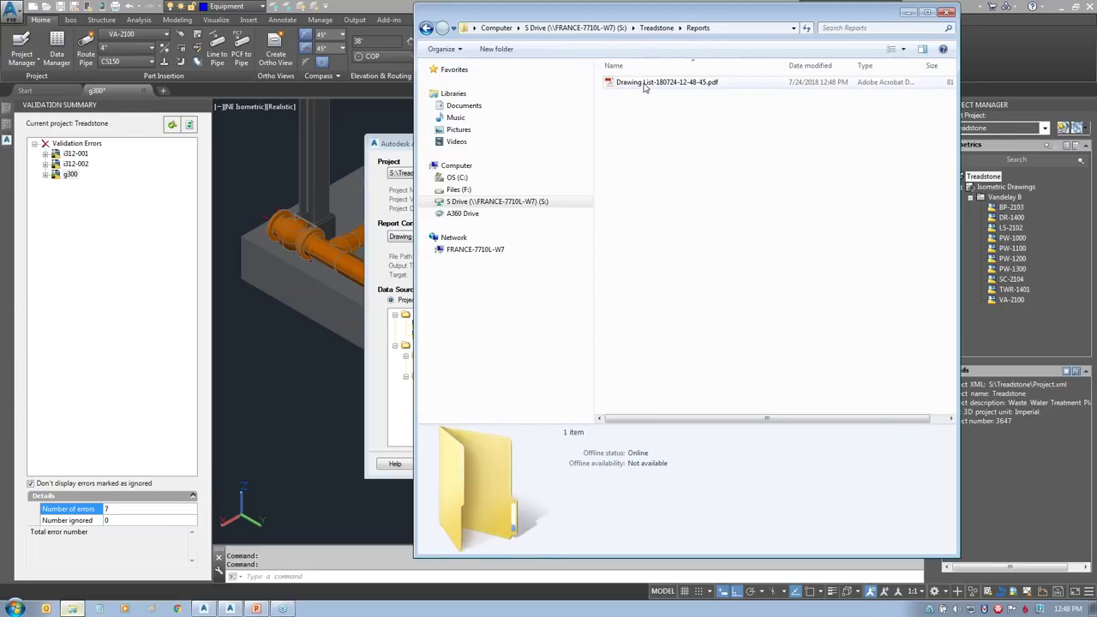
pyautogui.doubleClick(647, 83)
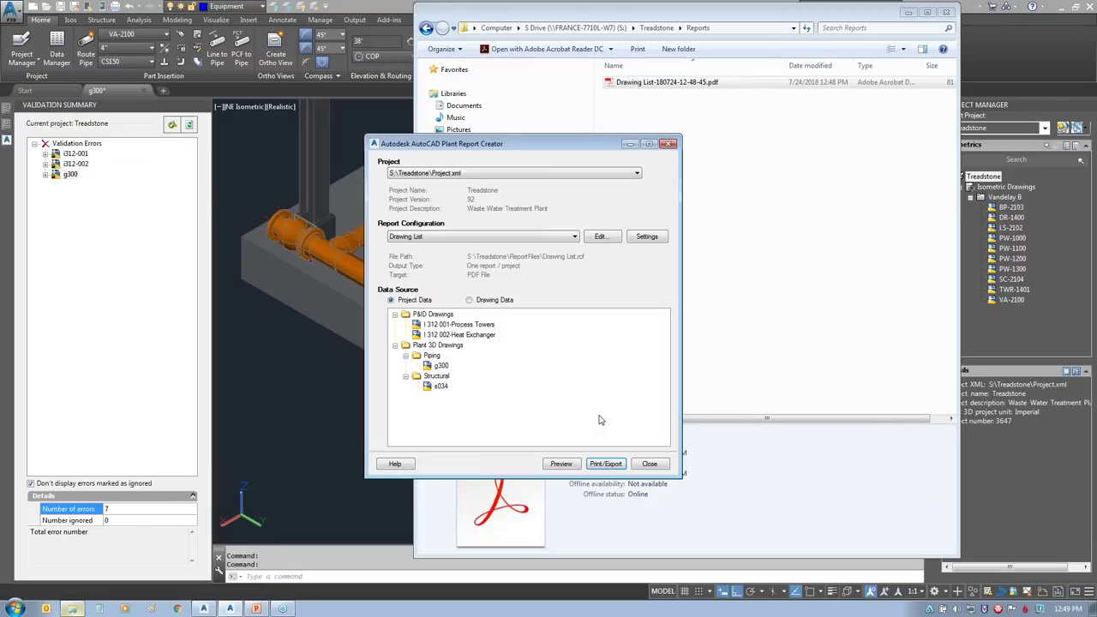
# Step: Close the Report Creator and zoom out to show the whole plant model
pyautogui.click(660, 467)
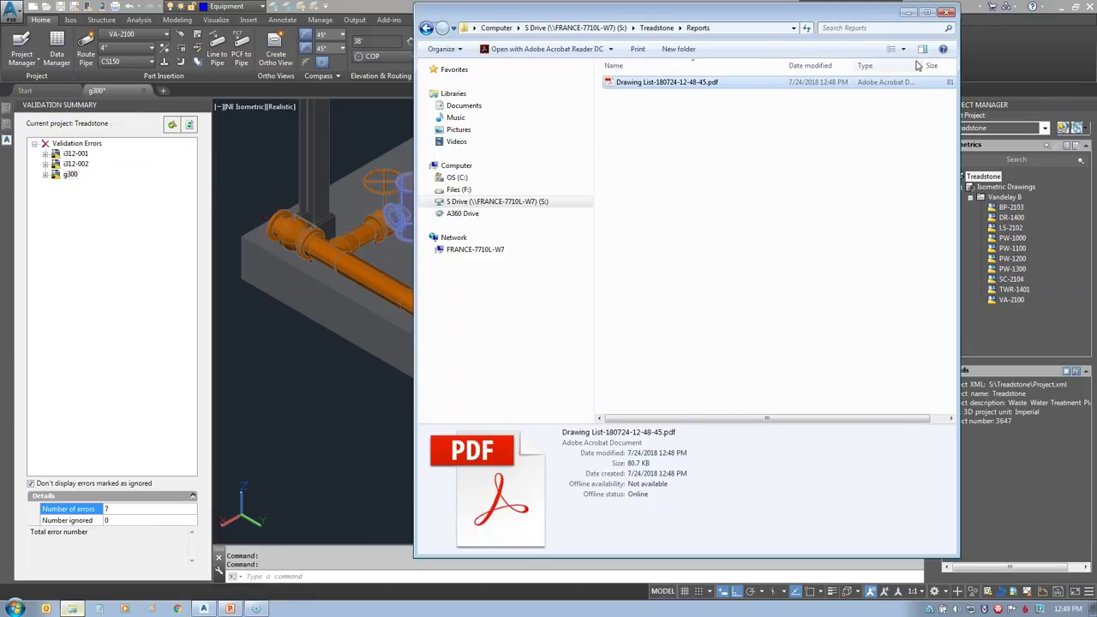
pyautogui.click(908, 14)
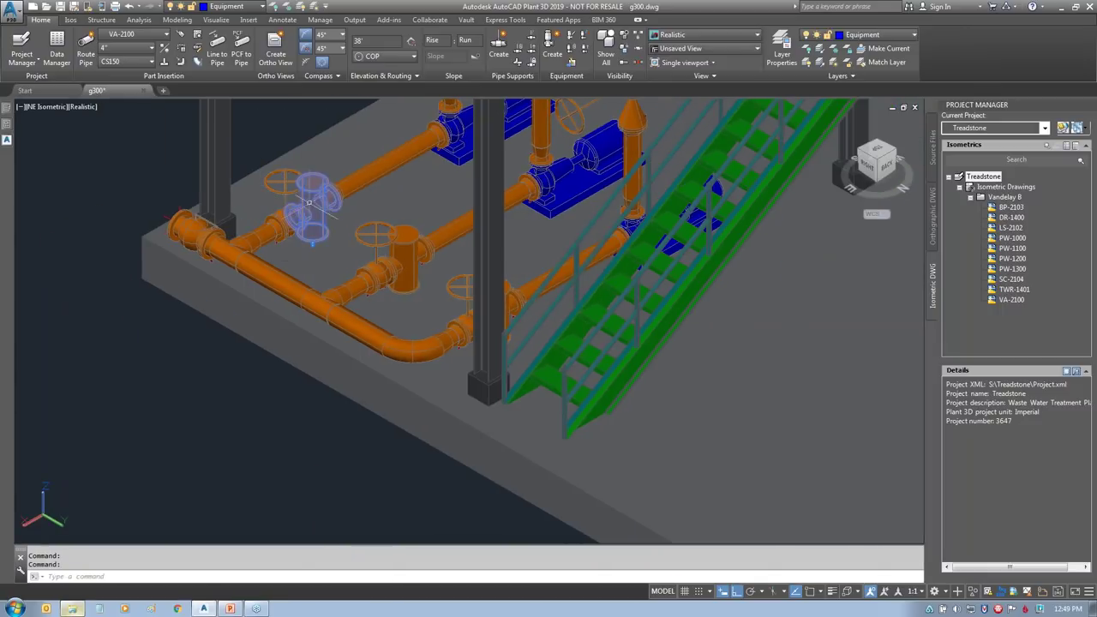
pyautogui.click(315, 188)
pyautogui.press('Escape')
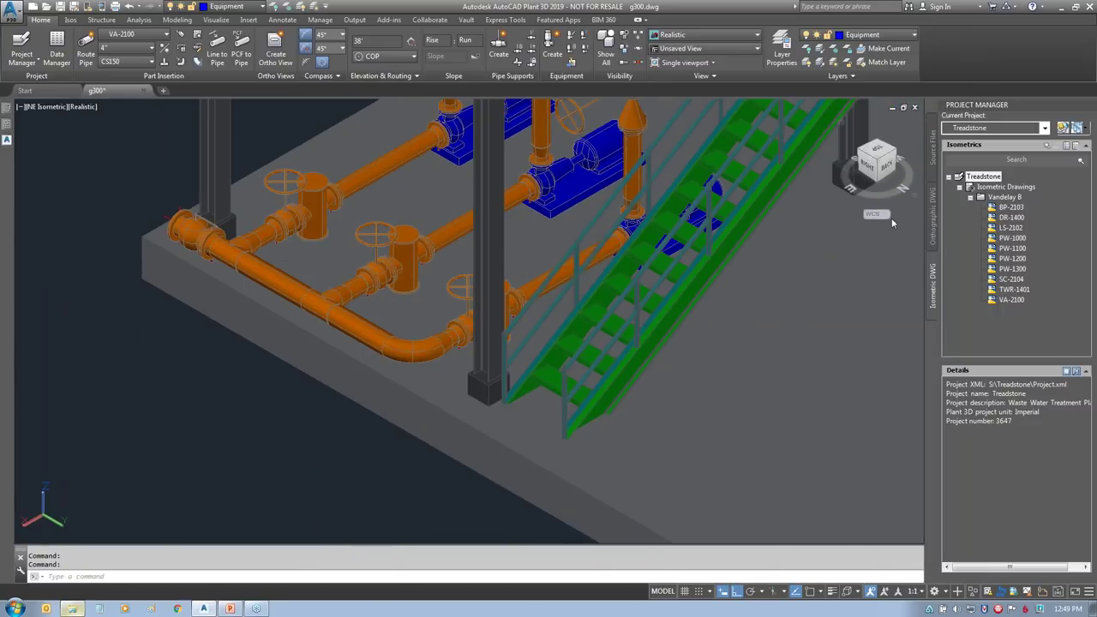
pyautogui.press('Return')
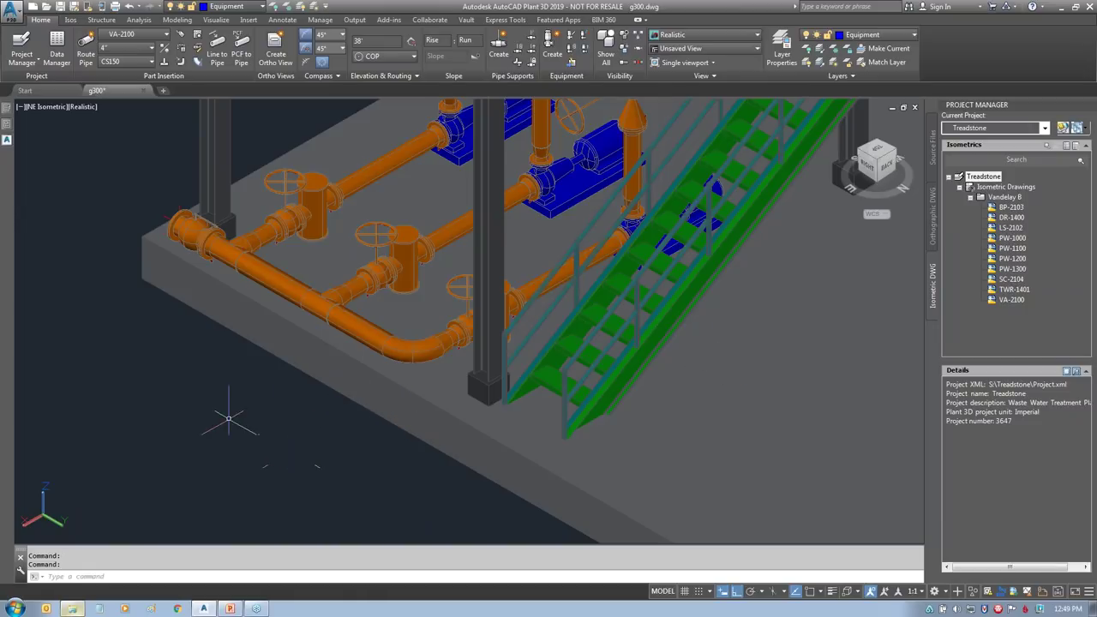
pyautogui.scroll(-3, 261, 466)
pyautogui.middleClick(261, 465)
pyautogui.middleClick(261, 466)
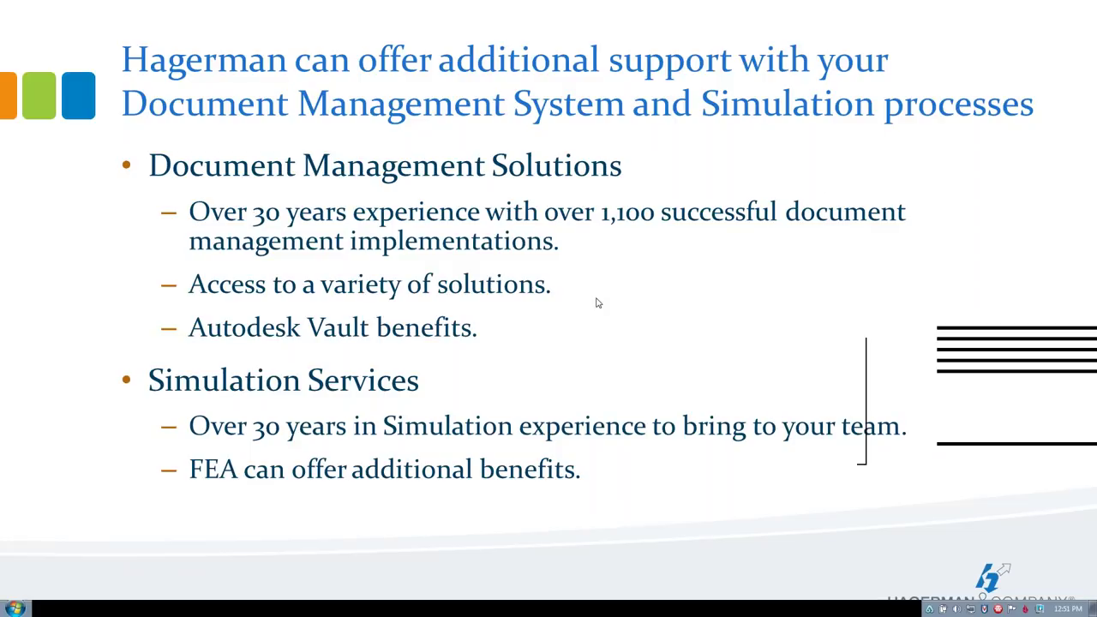
# Step: End the Hagerman support slide show
pyautogui.press('Escape')
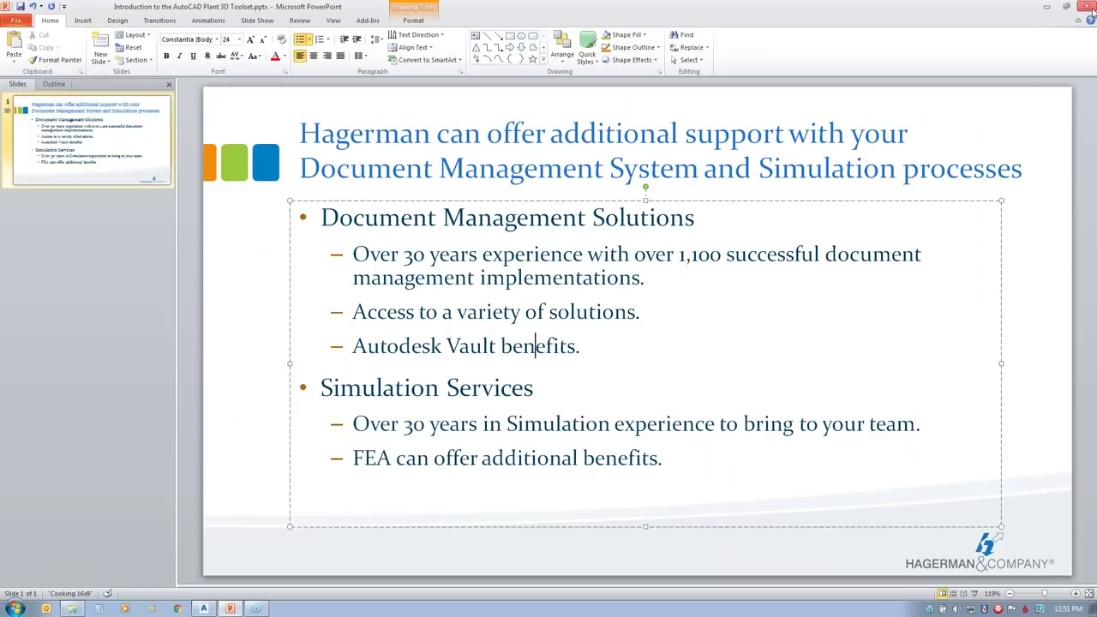
# Step: Return to Plant 3D and open the CS150 pipe spec from the project source files
pyautogui.click(1046, 7)
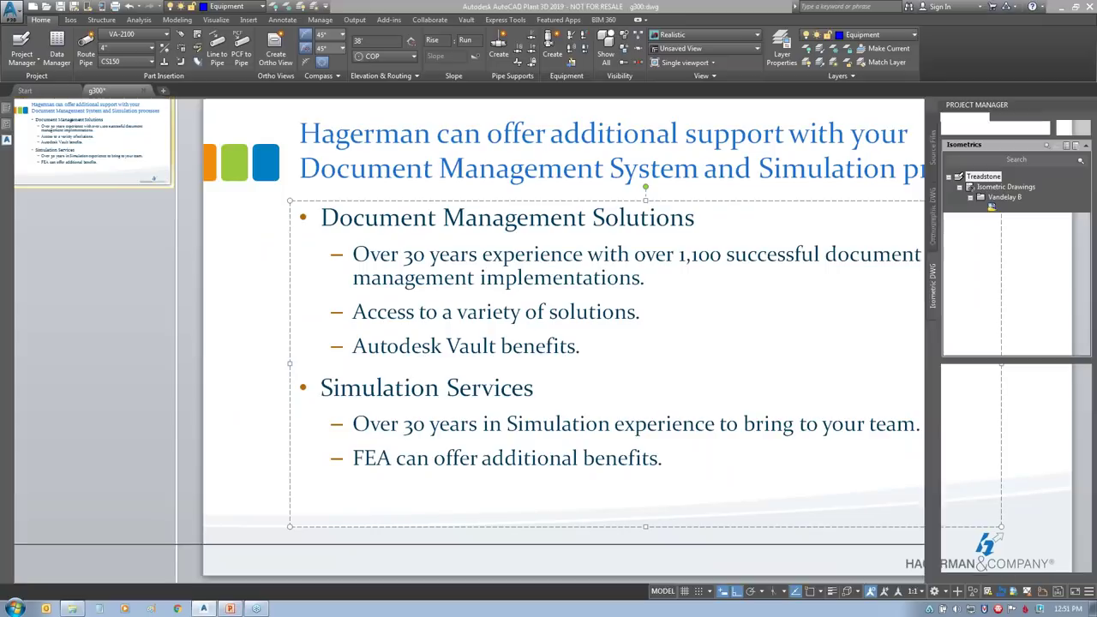
pyautogui.scroll(2, 921, 199)
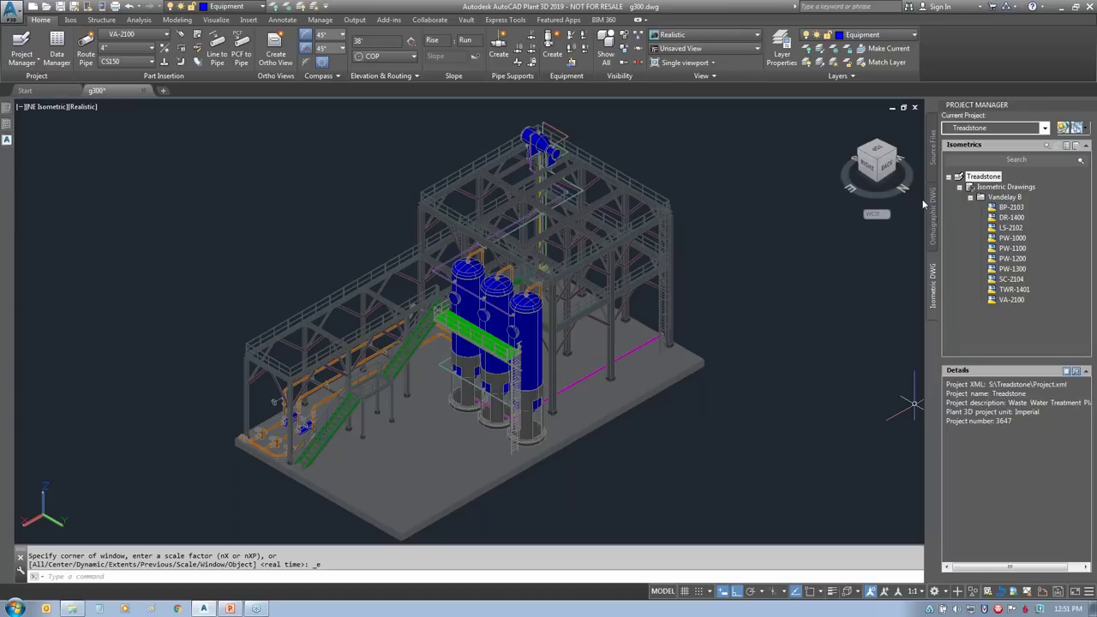
pyautogui.click(933, 150)
pyautogui.click(996, 279)
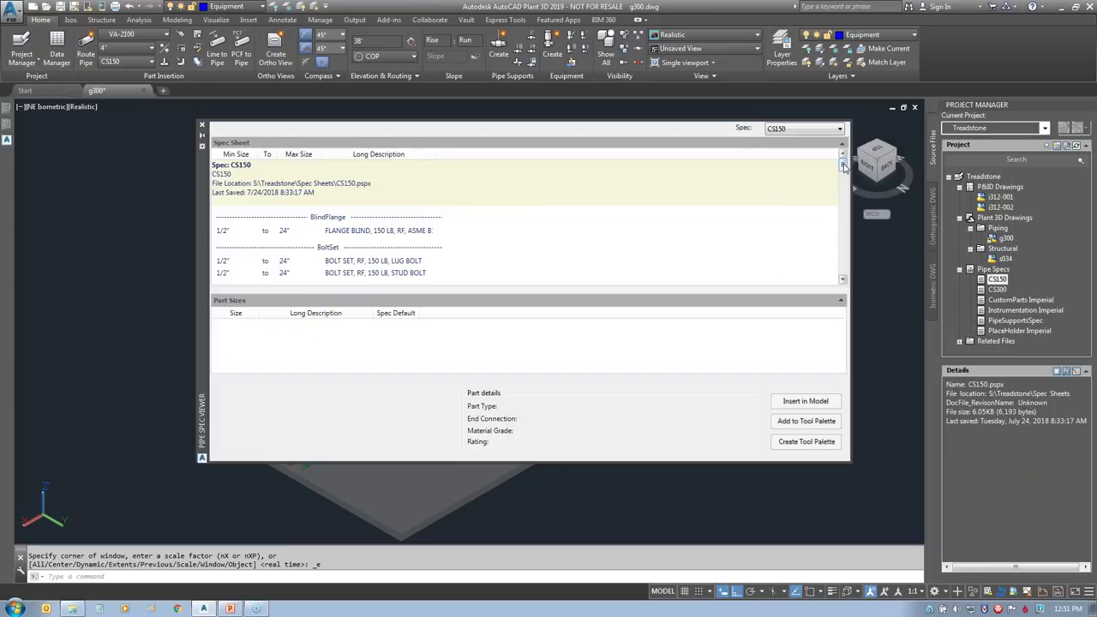
pyautogui.moveTo(843, 168); pyautogui.dragTo(843, 212)
# Step: Review the SOCKOLET and WELDOLET entries in the CS150 spec, then close the viewer
pyautogui.click(270, 209)
pyautogui.click(273, 224)
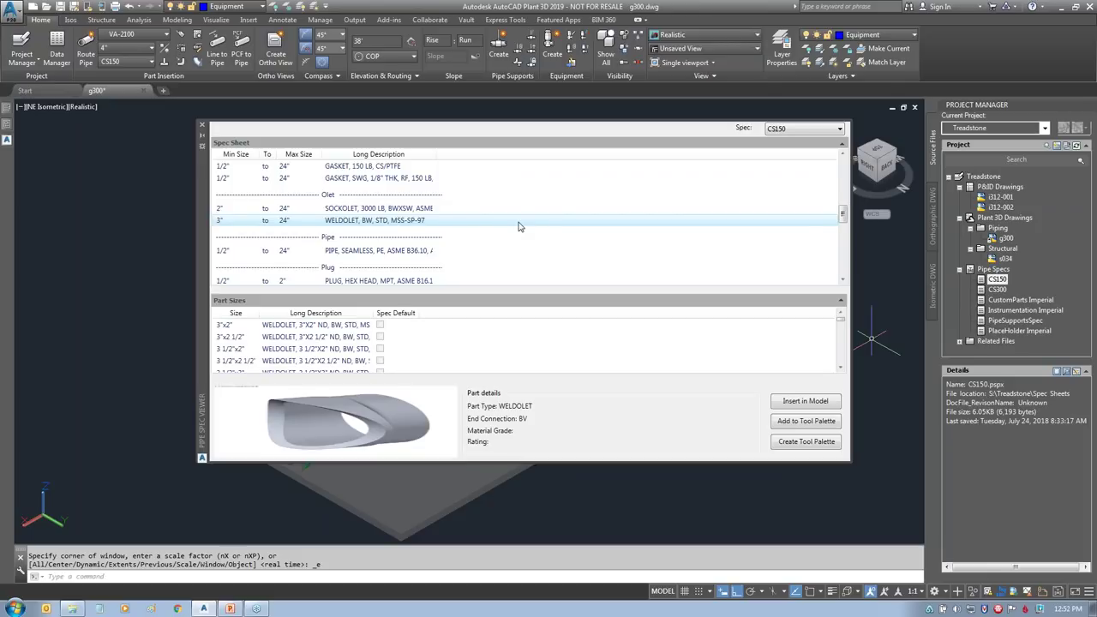
pyautogui.scroll(-5, 840, 285)
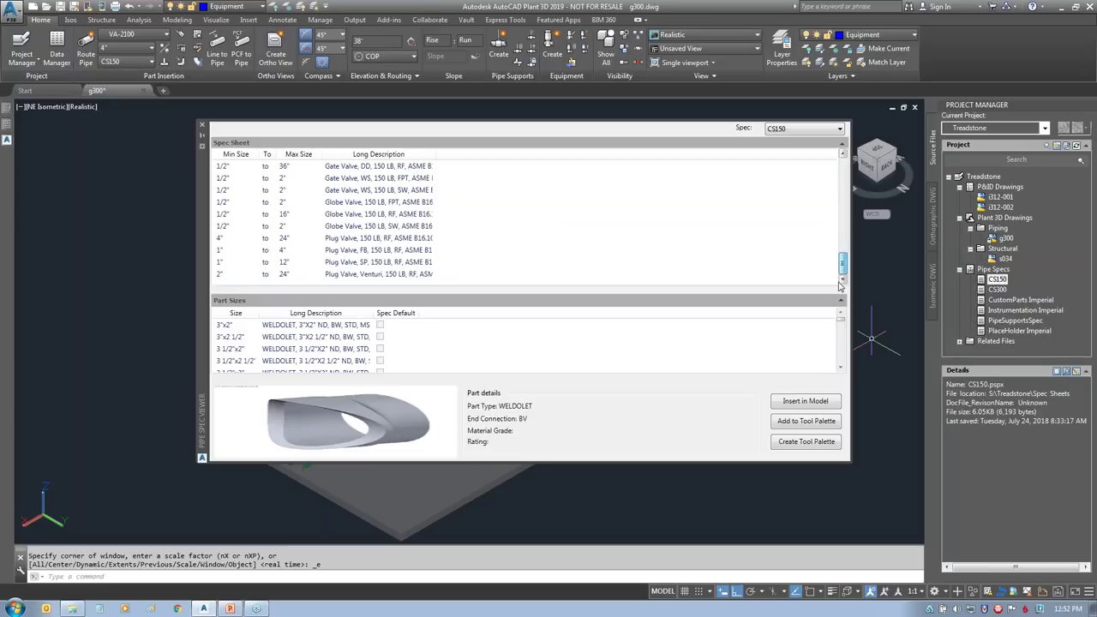
pyautogui.scroll(3, 397, 225)
pyautogui.scroll(-1, 397, 226)
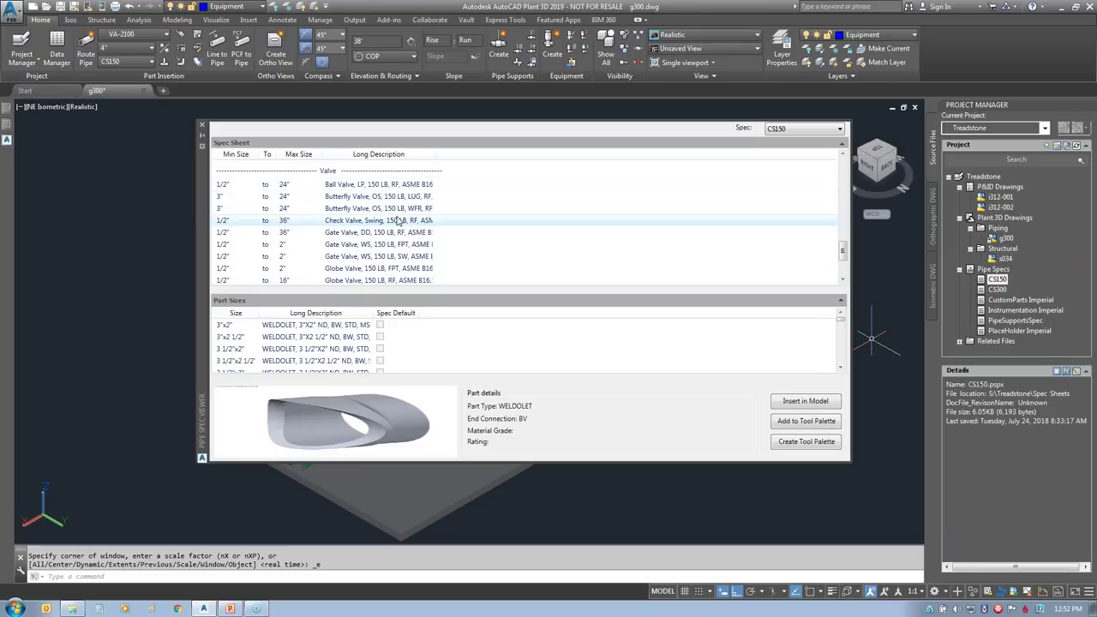
pyautogui.click(204, 128)
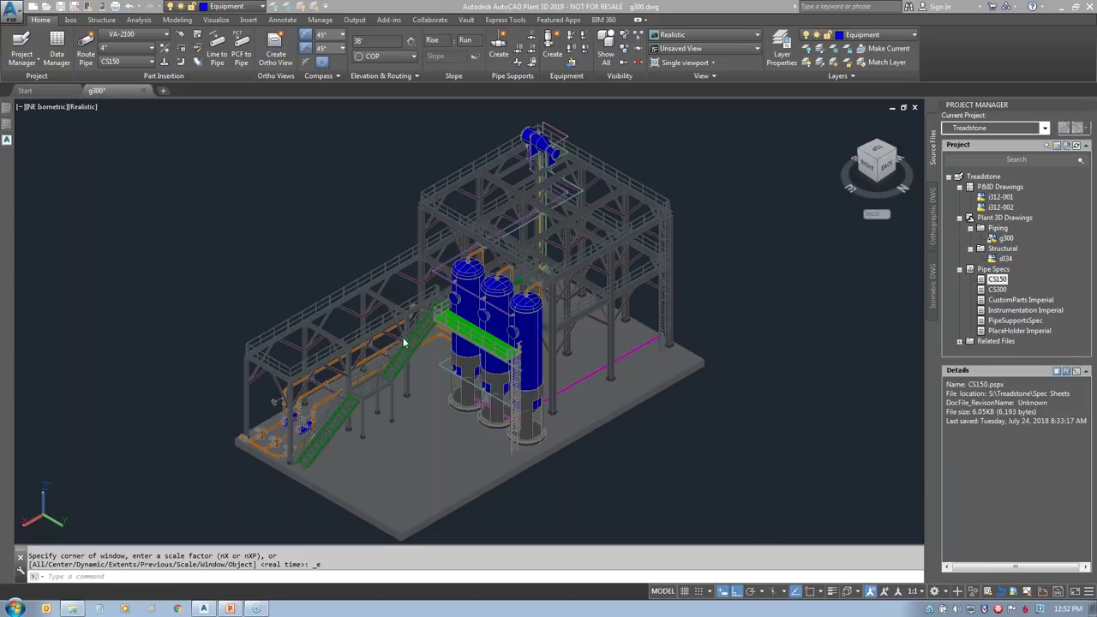
# Step: Open the Create Grid dialog from the Structure tab and move it aside
pyautogui.click(102, 20)
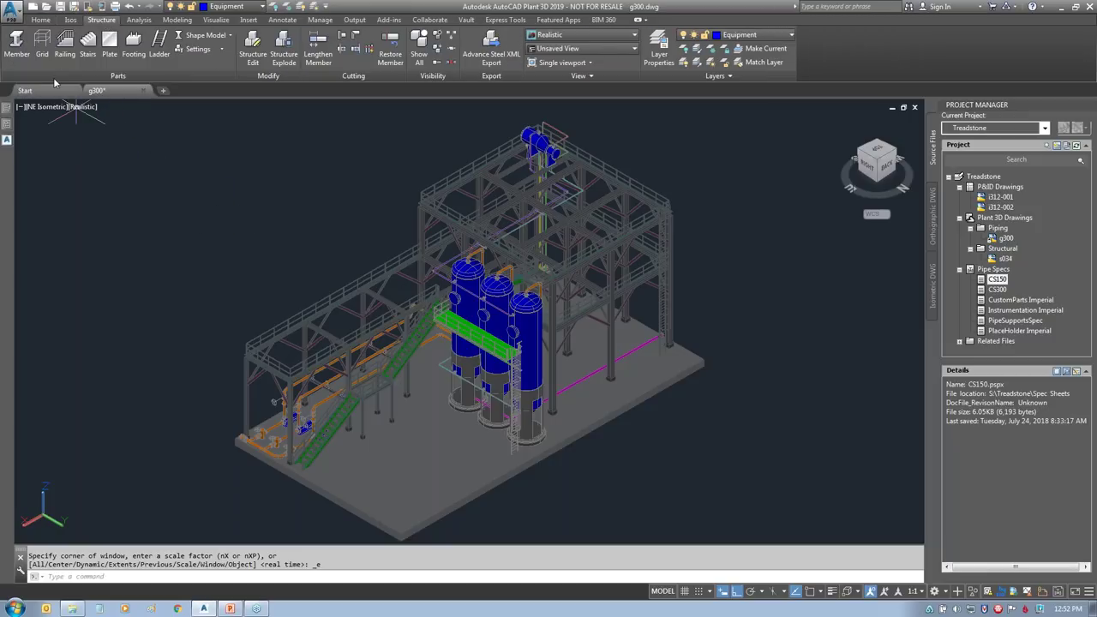
pyautogui.click(41, 49)
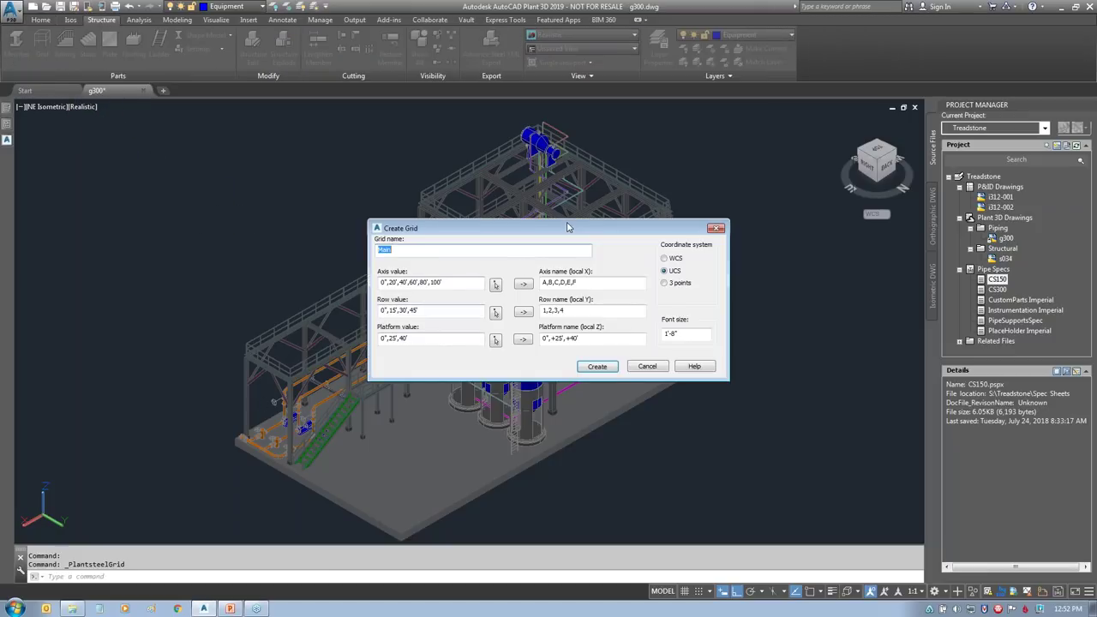
pyautogui.moveTo(554, 230); pyautogui.dragTo(349, 144)
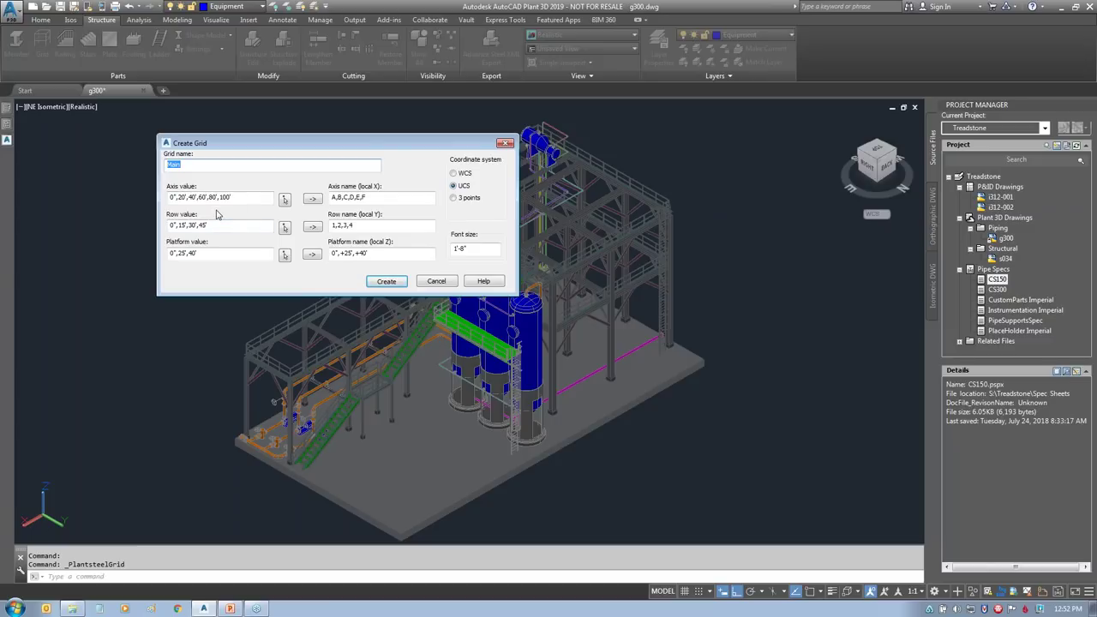
# Step: Add a 120' axis value, then remove it to restore axes A–F, and close without creating a grid
pyautogui.click(245, 197)
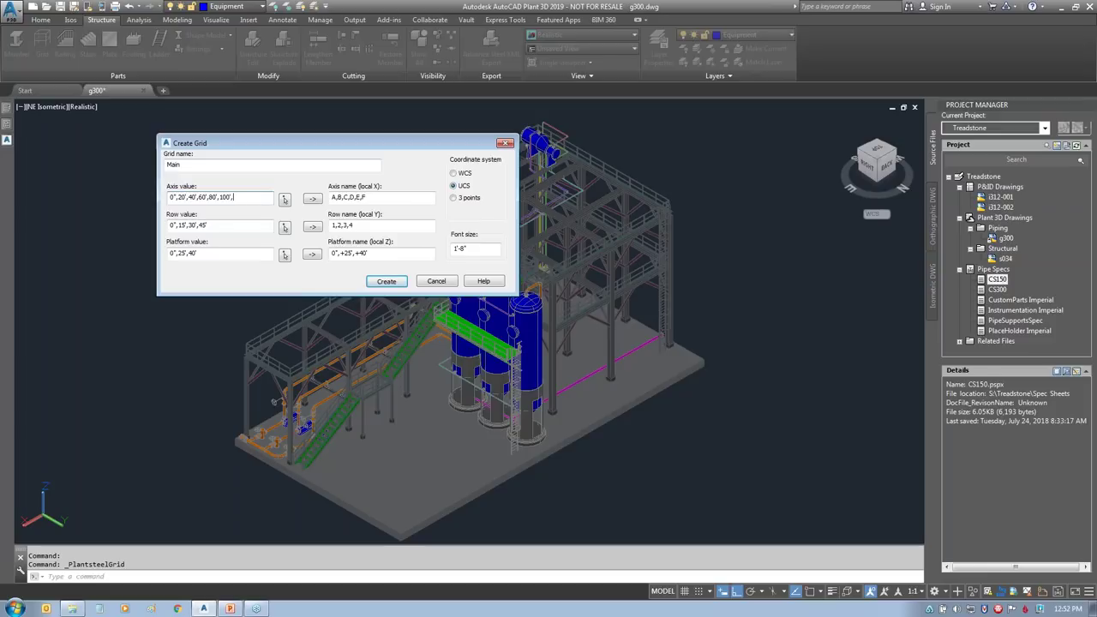
pyautogui.write('120')
pyautogui.click(312, 198)
pyautogui.click(262, 199)
pyautogui.press('BackSpace')
pyautogui.press('BackSpace')
pyautogui.press('BackSpace')
pyautogui.press('BackSpace')
pyautogui.press('BackSpace')
pyautogui.click(314, 200)
pyautogui.click(439, 283)
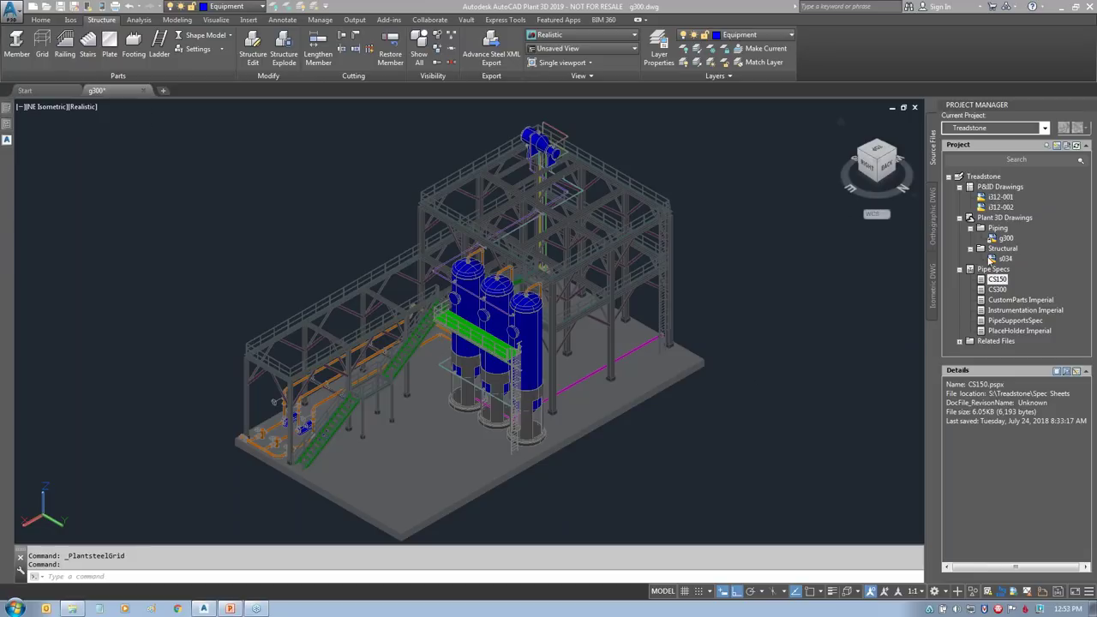
# Step: Open the s034 structural drawing and zoom to the +40' deck's railing corner
pyautogui.click(1004, 258)
pyautogui.doubleClick(1005, 259)
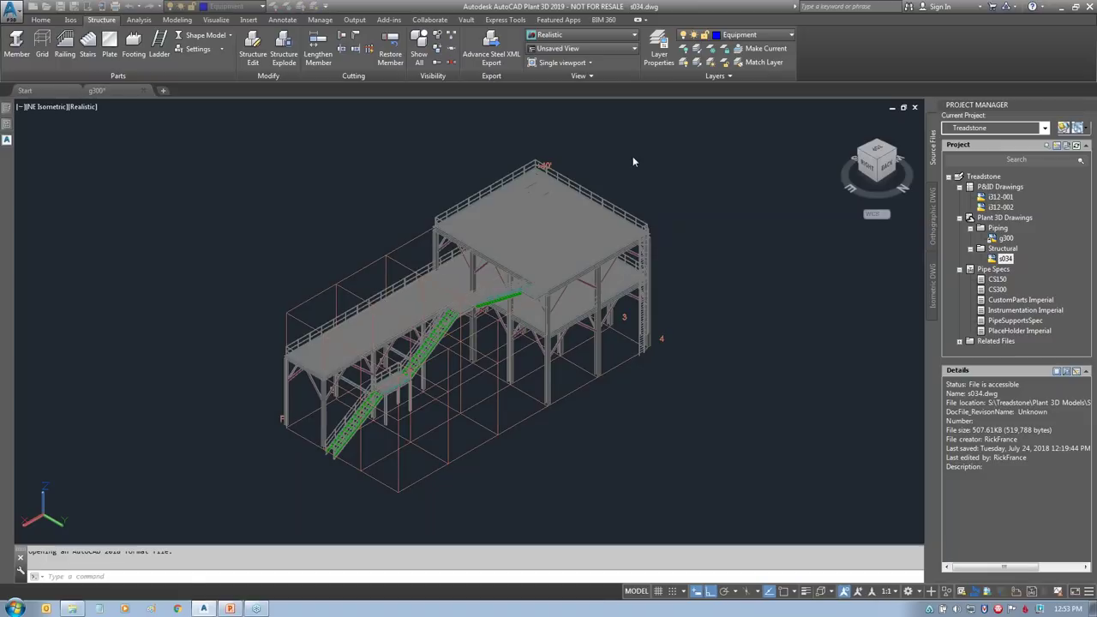
pyautogui.scroll(10, 275, 221)
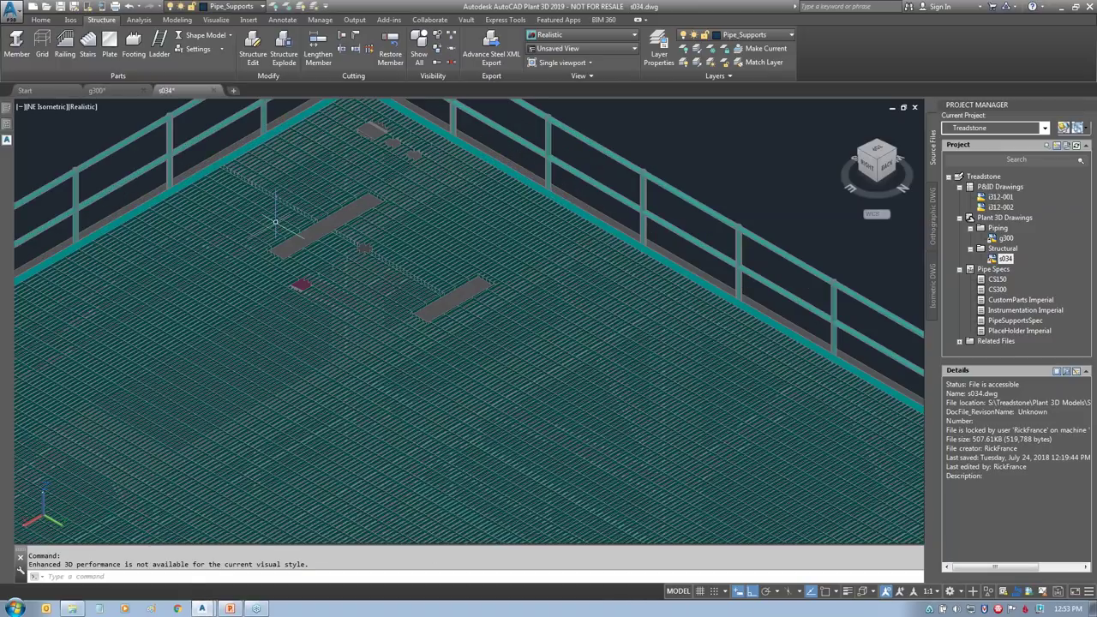
pyautogui.moveTo(280, 257); pyautogui.dragTo(296, 358, button='middle')
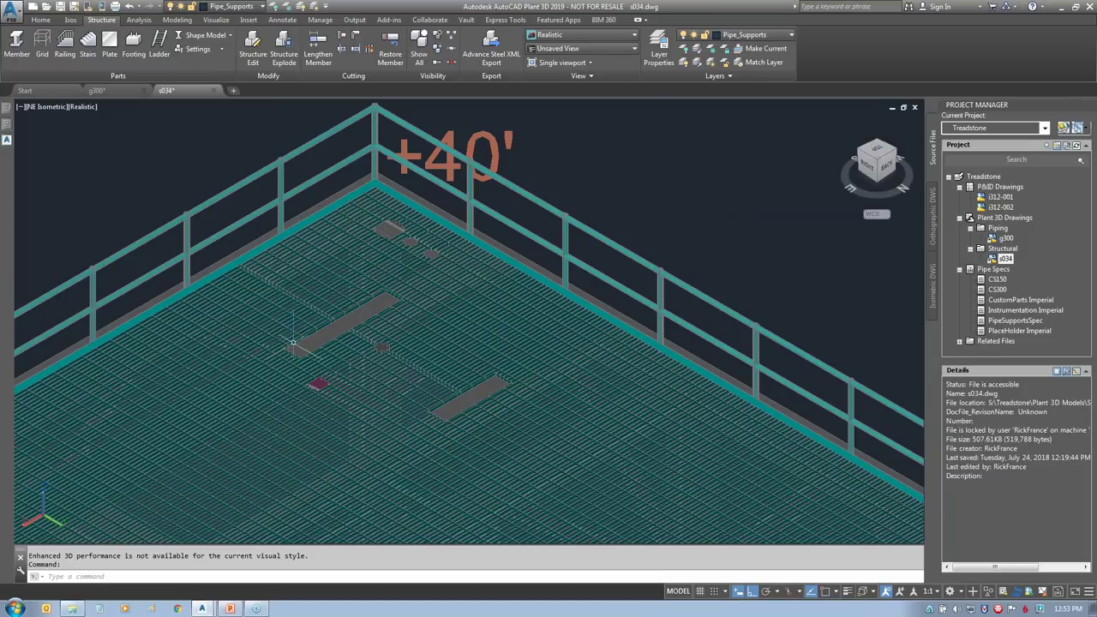
# Step: Look around the +40' deck, then zoom to extents to show the whole structure
pyautogui.moveTo(359, 343)
pyautogui.mouseDown()
pyautogui.moveTo(408, 303)
pyautogui.moveTo(391, 293)
pyautogui.moveTo(292, 347)
pyautogui.mouseUp()
pyautogui.moveTo(511, 380)
pyautogui.mouseDown()
pyautogui.moveTo(453, 400)
pyautogui.moveTo(441, 425)
pyautogui.moveTo(495, 375)
pyautogui.mouseUp()
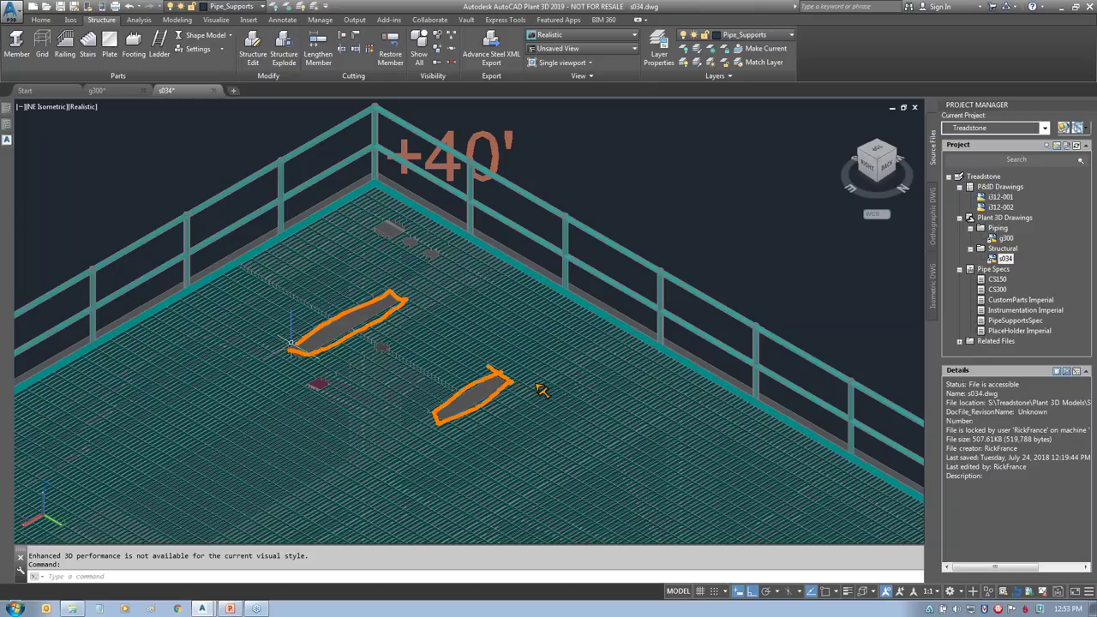
pyautogui.moveTo(324, 362)
pyautogui.mouseDown()
pyautogui.moveTo(343, 420)
pyautogui.moveTo(307, 407)
pyautogui.moveTo(330, 362)
pyautogui.mouseUp()
pyautogui.moveTo(394, 336)
pyautogui.mouseDown()
pyautogui.moveTo(374, 371)
pyautogui.moveTo(388, 337)
pyautogui.mouseUp()
pyautogui.moveTo(421, 206)
pyautogui.mouseDown()
pyautogui.moveTo(454, 259)
pyautogui.moveTo(443, 204)
pyautogui.mouseUp()
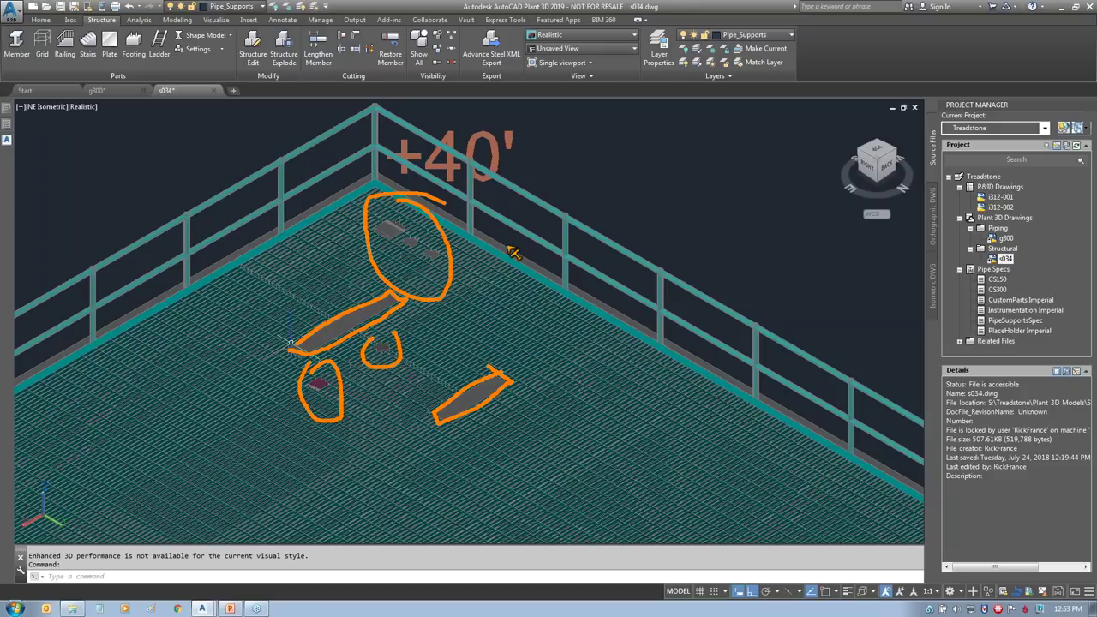
pyautogui.press('Escape')
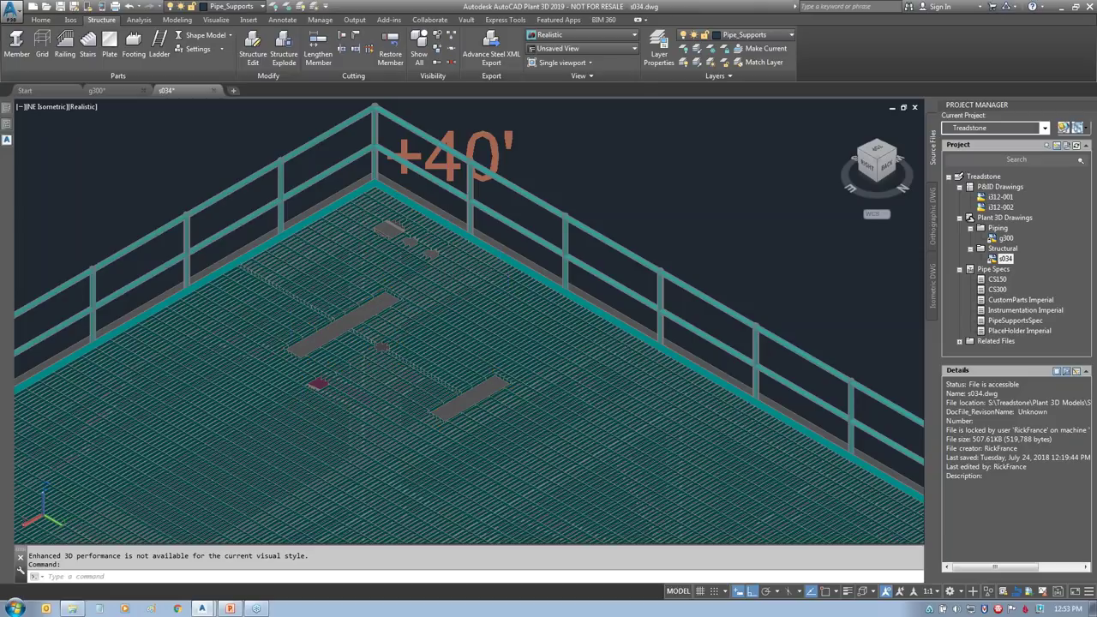
pyautogui.scroll(-5, 556, 231)
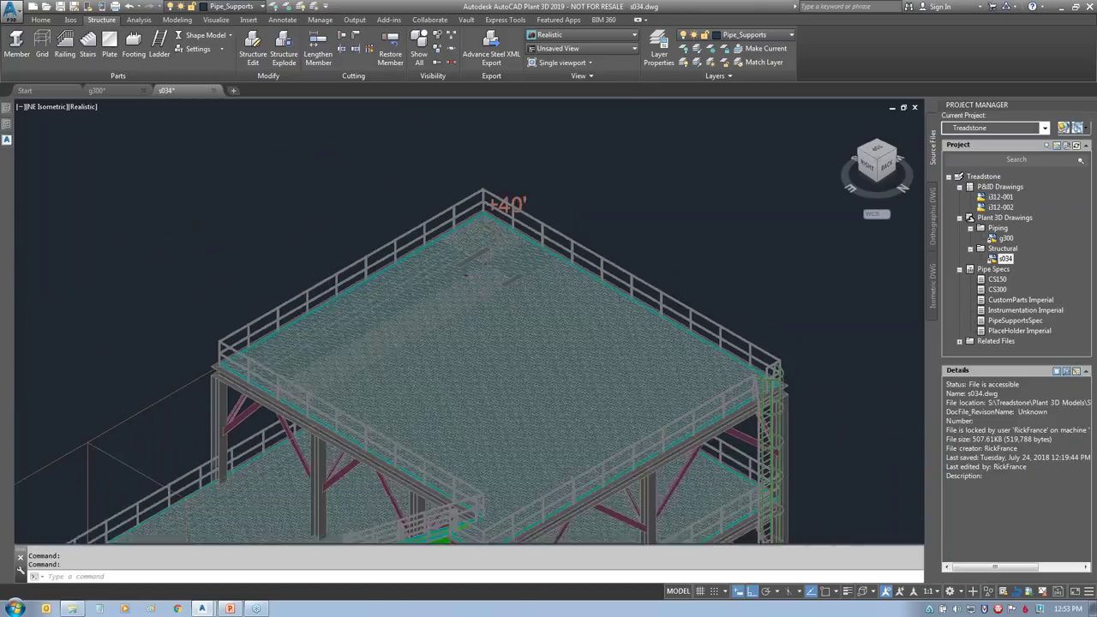
pyautogui.middleClick(536, 526)
pyautogui.middleClick(537, 526)
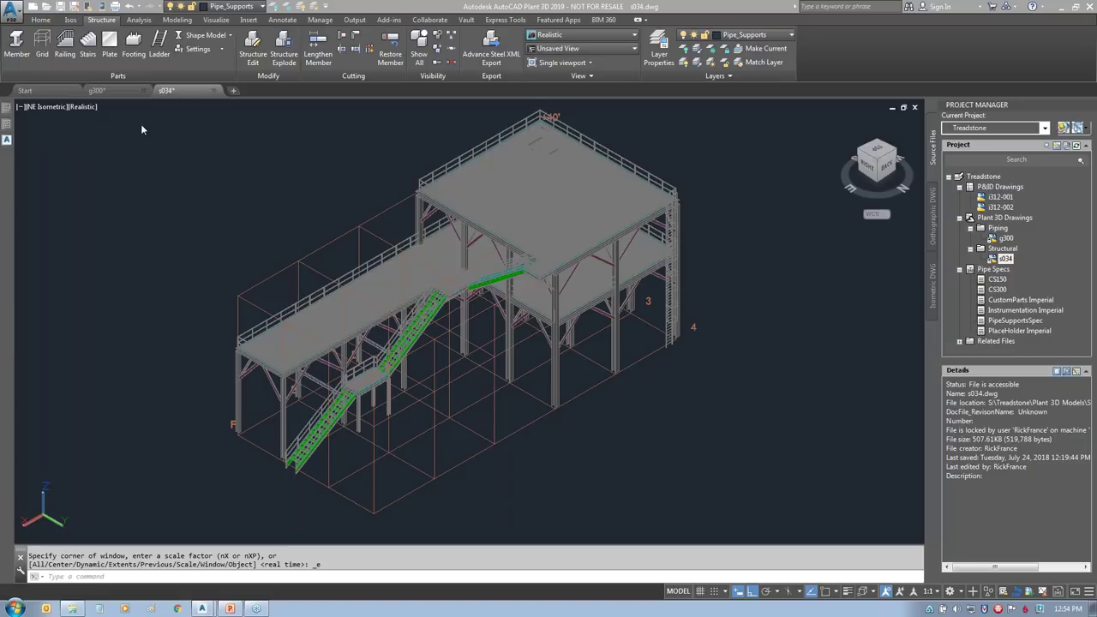
pyautogui.click(6, 113)
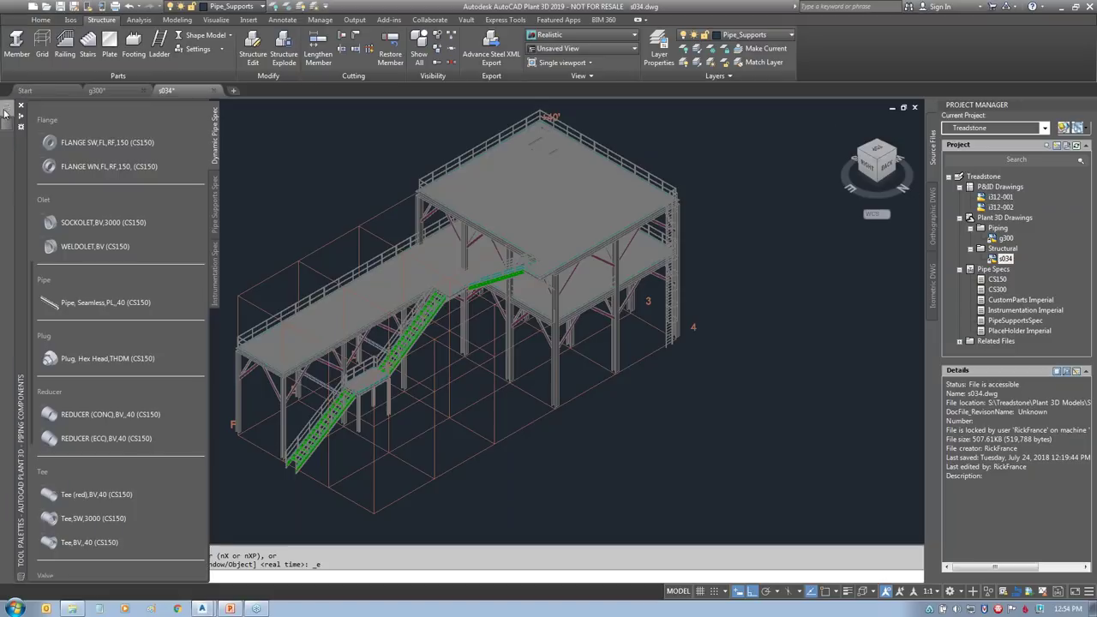
pyautogui.click(214, 272)
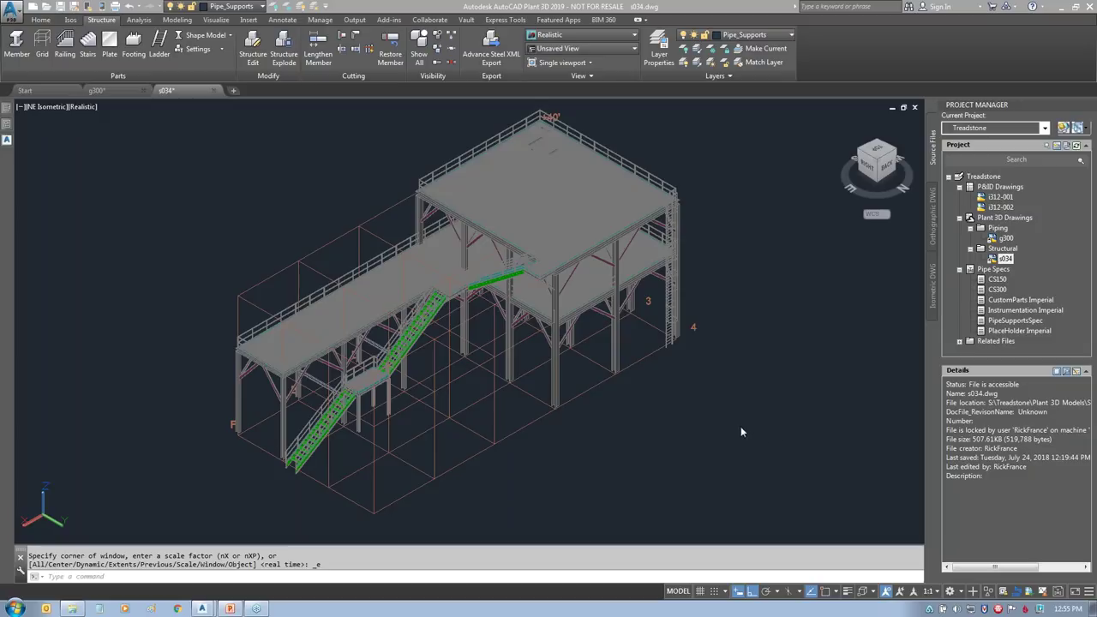
pyautogui.click(41, 19)
pyautogui.click(57, 47)
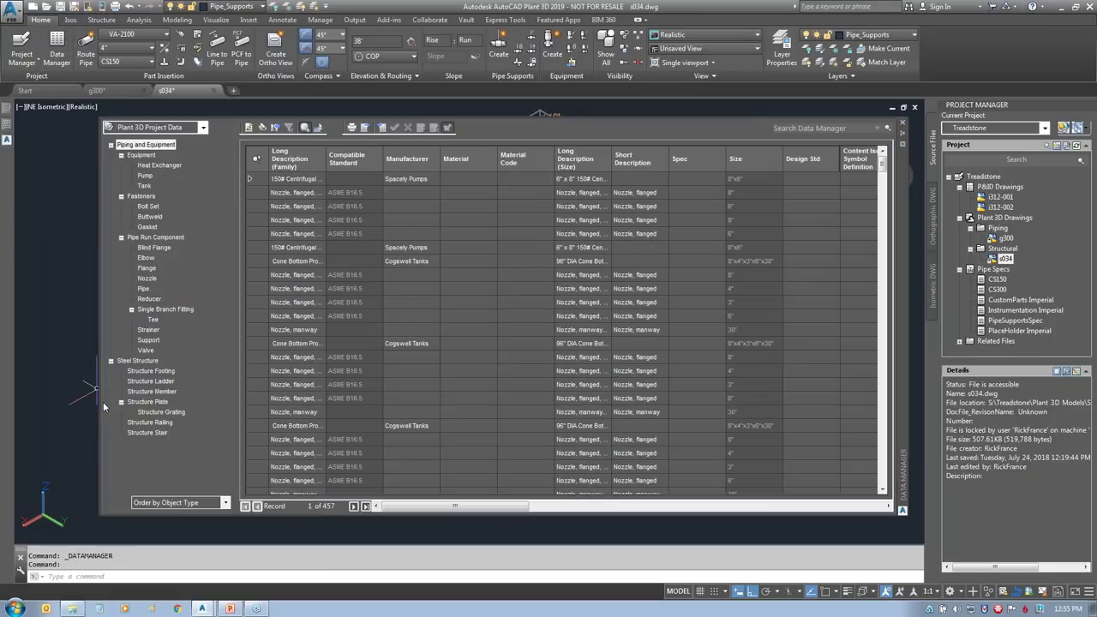
pyautogui.click(158, 362)
pyautogui.click(168, 391)
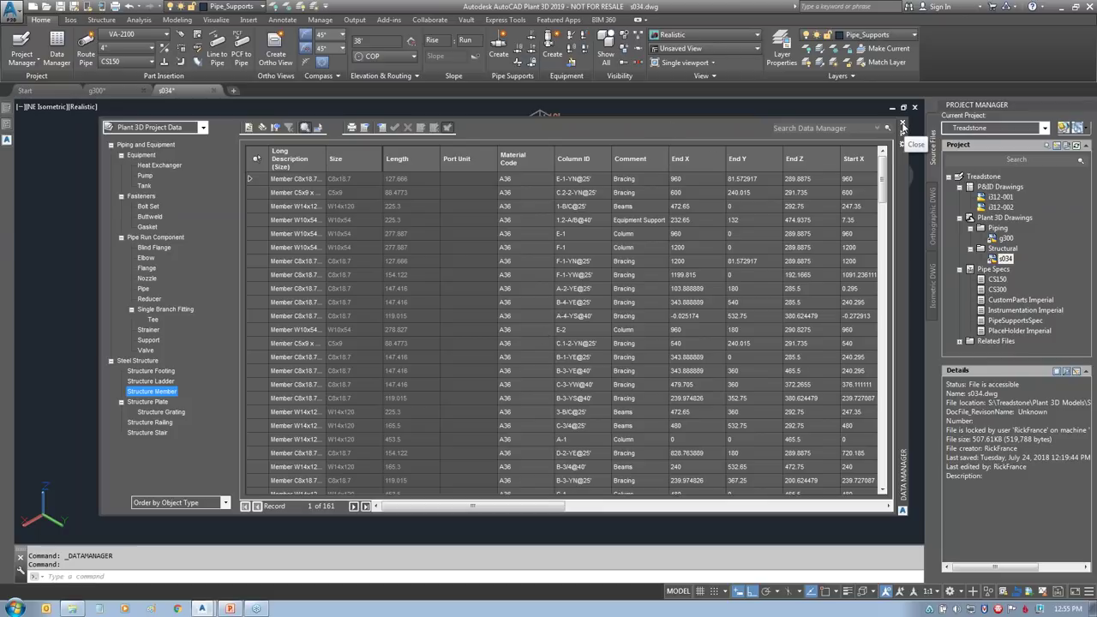
pyautogui.moveTo(495, 506); pyautogui.dragTo(649, 506)
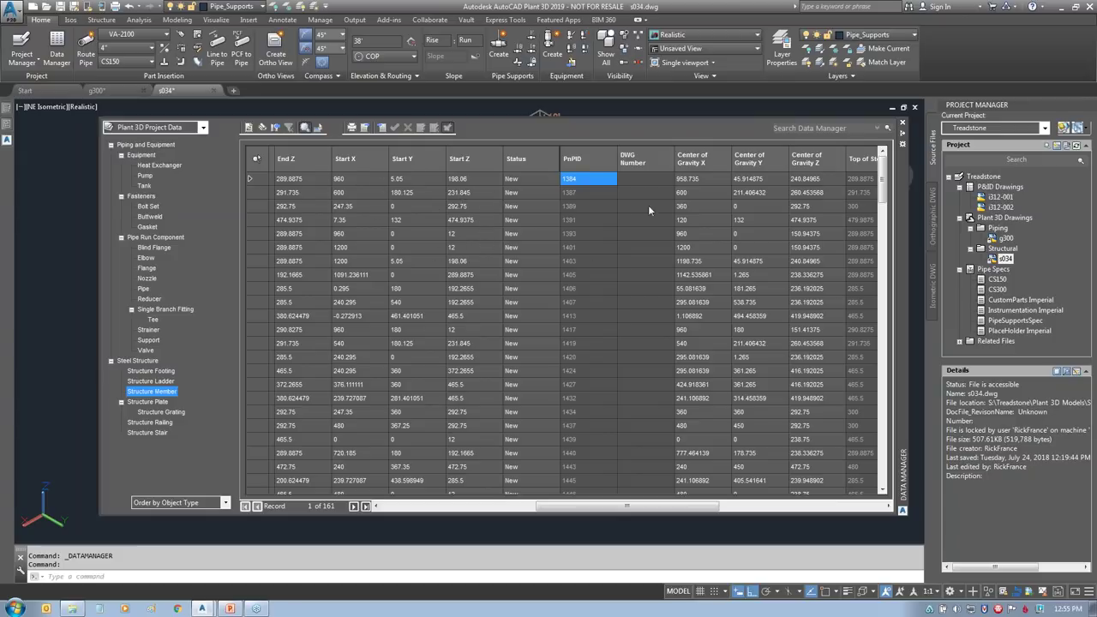
pyautogui.click(902, 126)
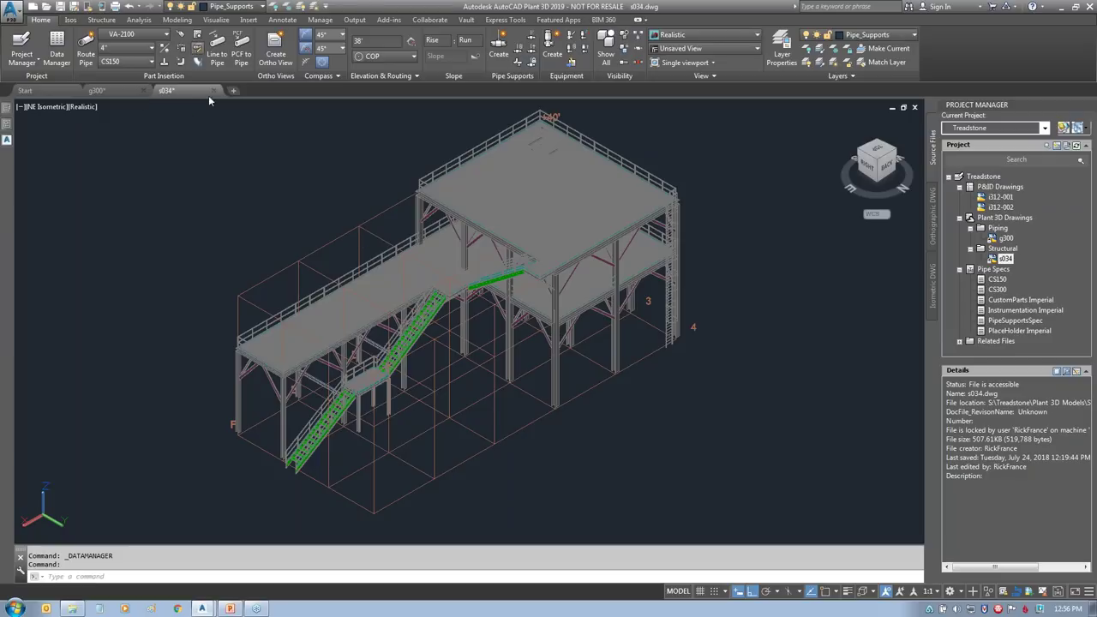
pyautogui.click(198, 49)
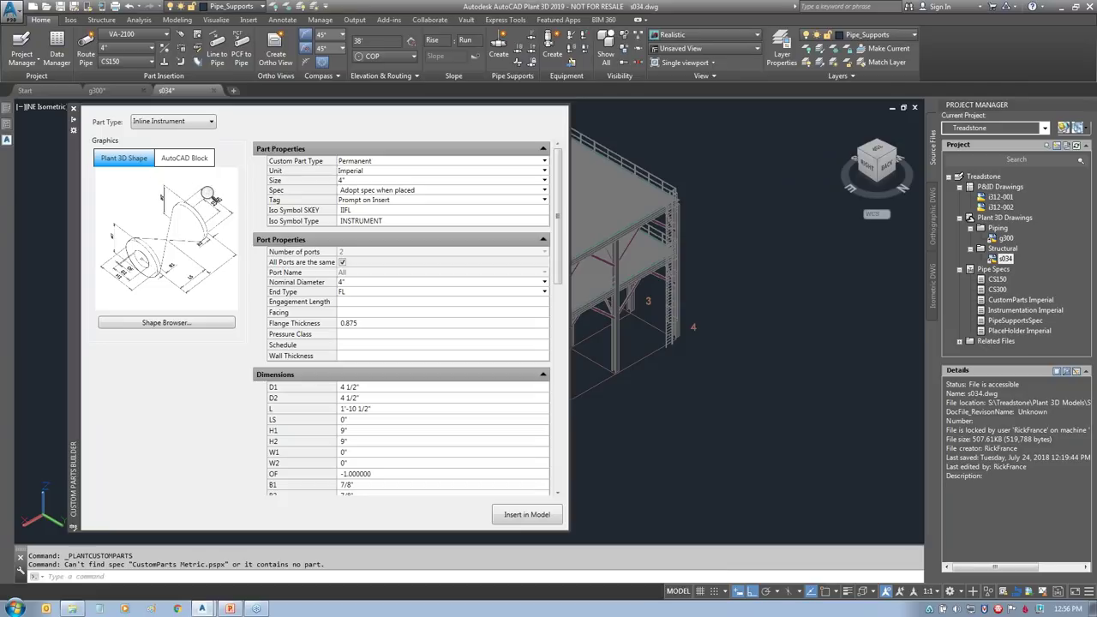
pyautogui.click(171, 121)
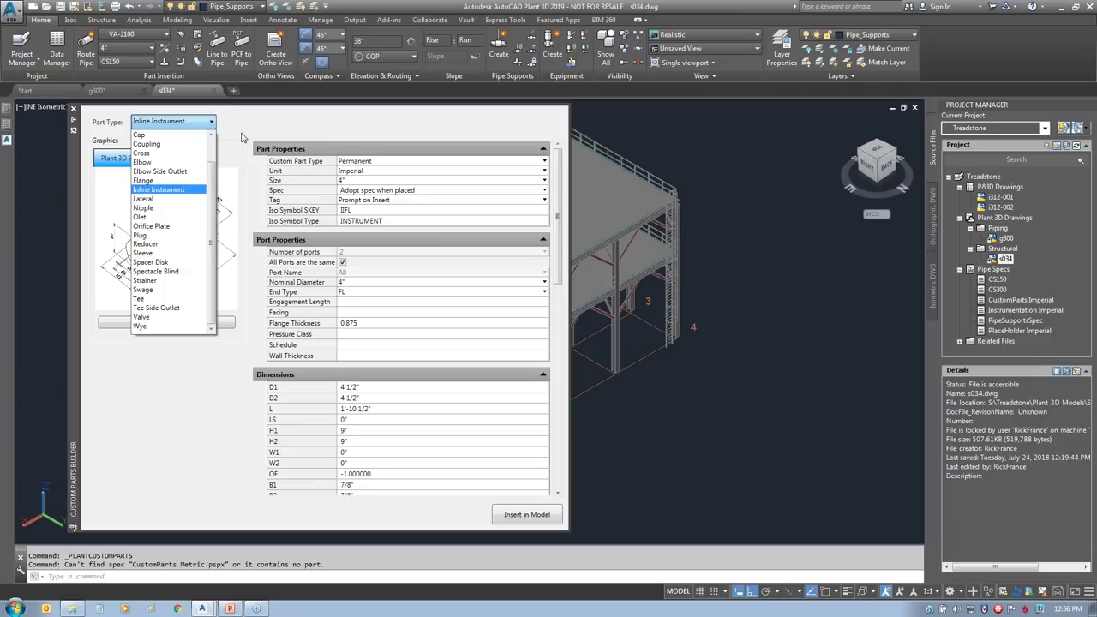
pyautogui.click(73, 109)
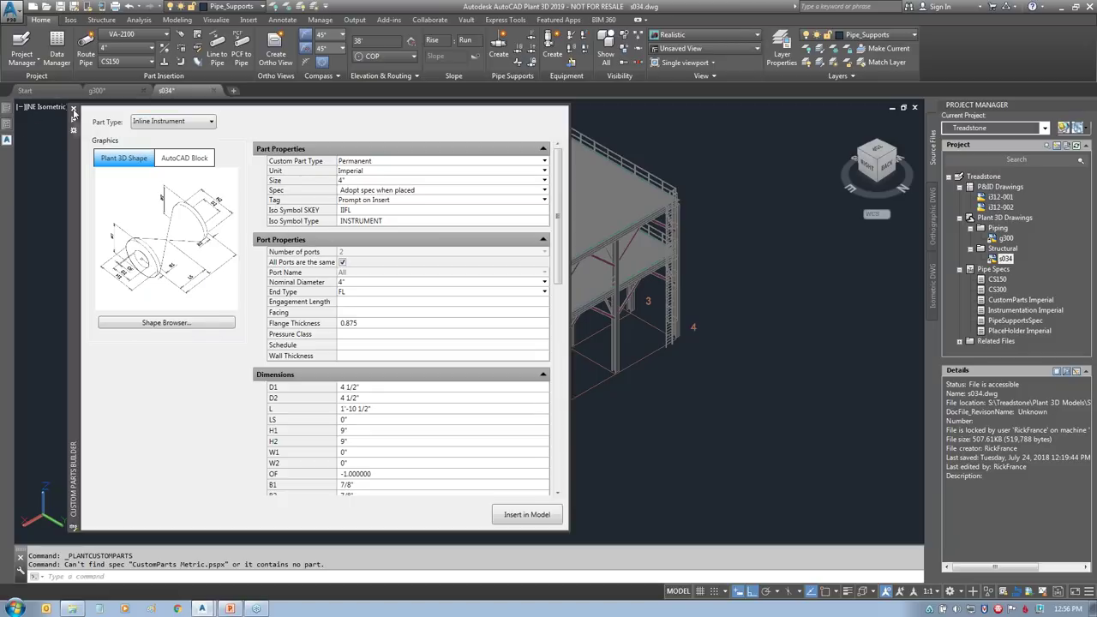
pyautogui.click(73, 109)
# Step: Open blog.hagerman.com/topic/tips-and-tricks in Chrome over the Plant 3D window
pyautogui.moveTo(7, 120)
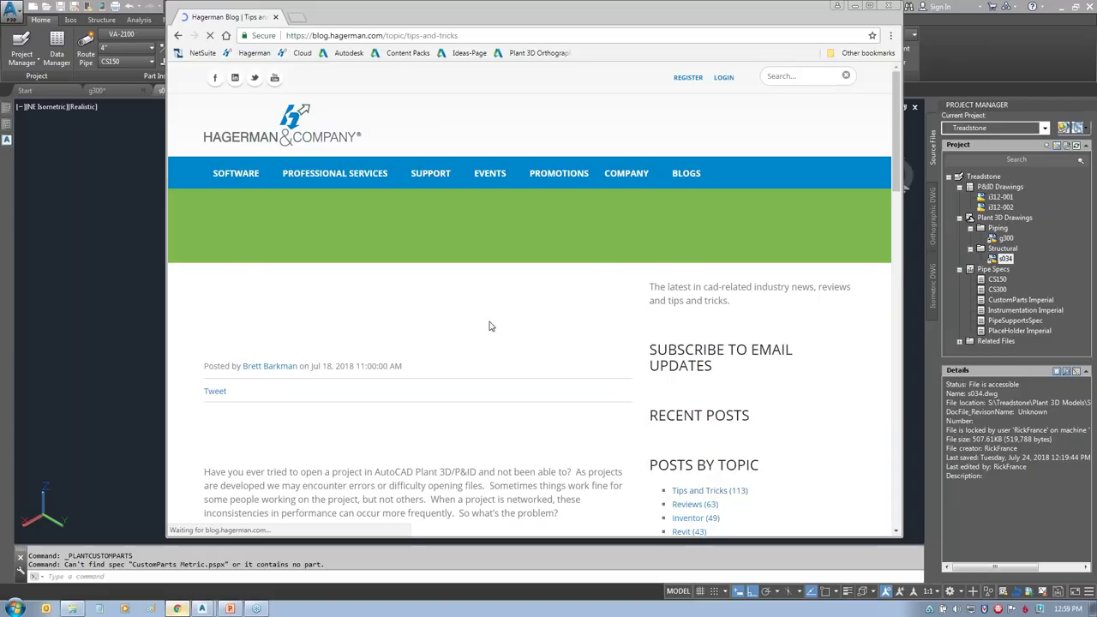
# Step: Scroll the Tips and Tricks page and open the posts filed under Plant
pyautogui.scroll(-3, 490, 326)
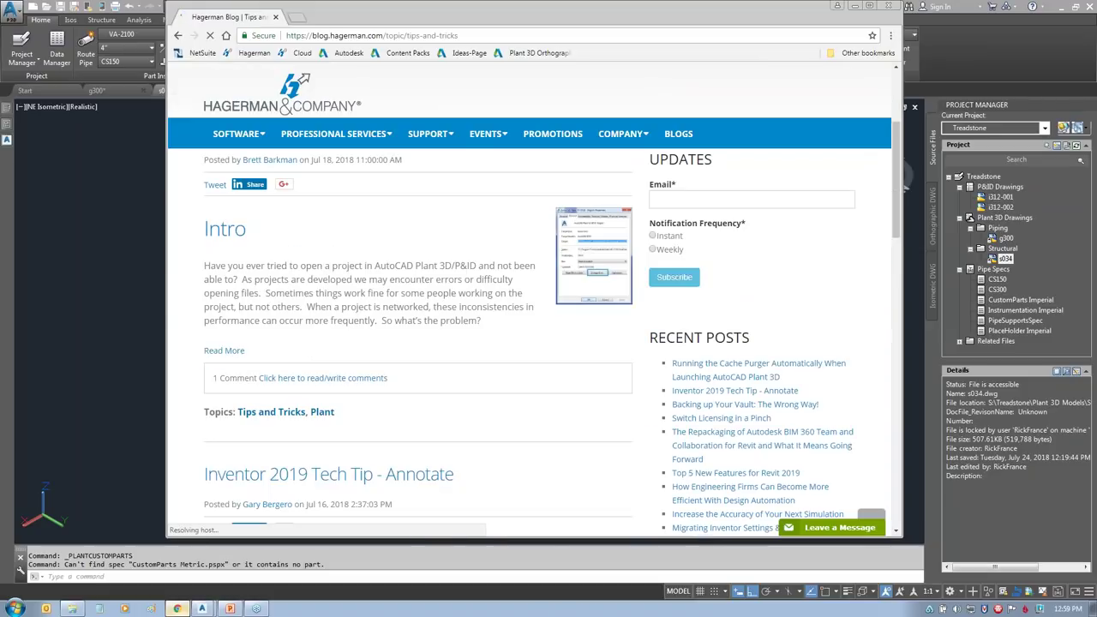
pyautogui.scroll(-4, 531, 325)
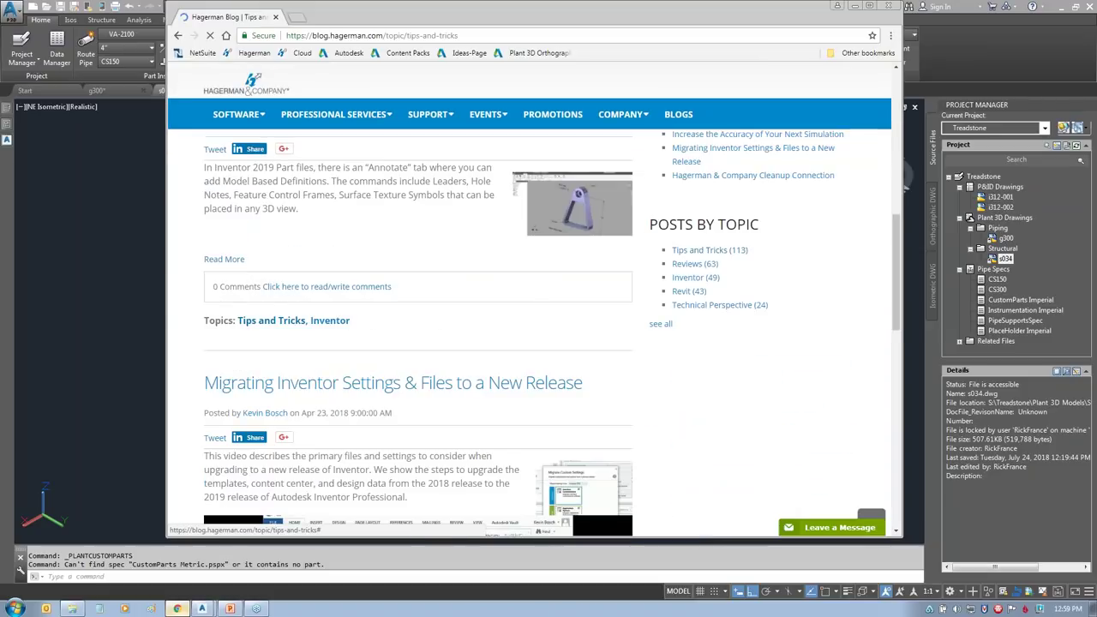
pyautogui.click(661, 323)
pyautogui.scroll(-1, 596, 328)
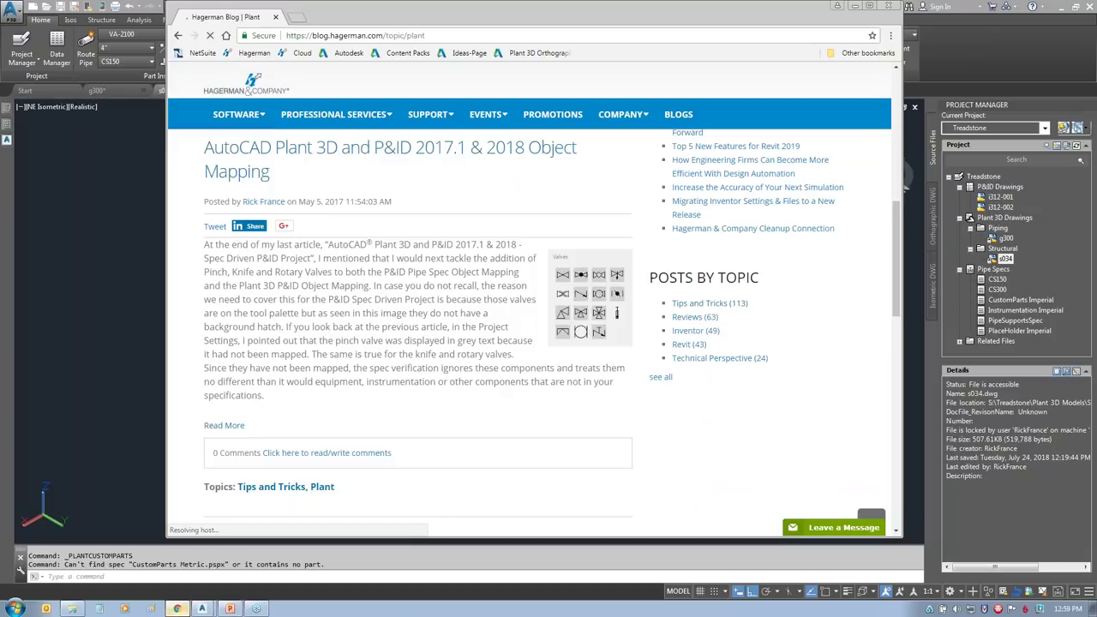
pyautogui.scroll(-10, 224, 366)
pyautogui.scroll(10, 224, 365)
# Step: Read through the Pipe Line Numbers (Revised for Validation) post, then minimize Chrome
pyautogui.click(697, 250)
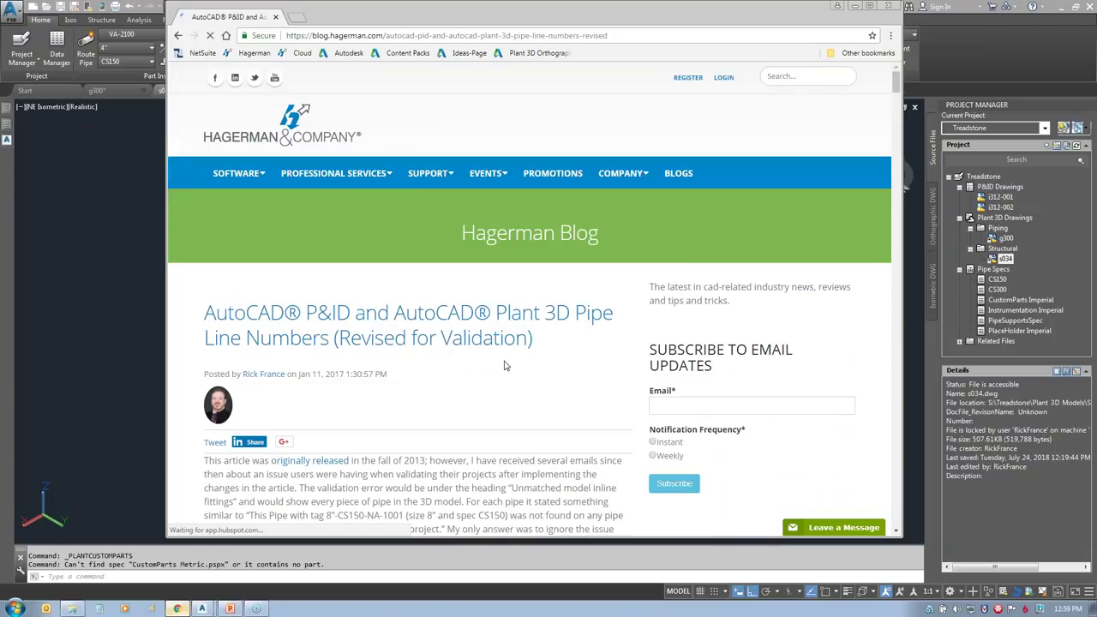
pyautogui.scroll(-2, 506, 366)
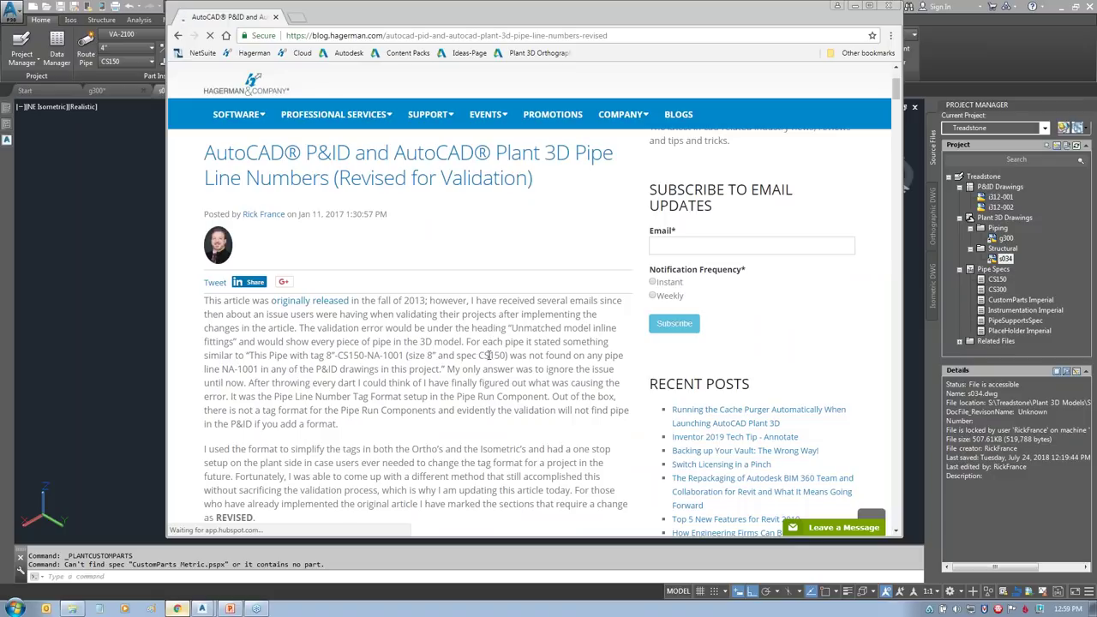
pyautogui.scroll(-7, 468, 317)
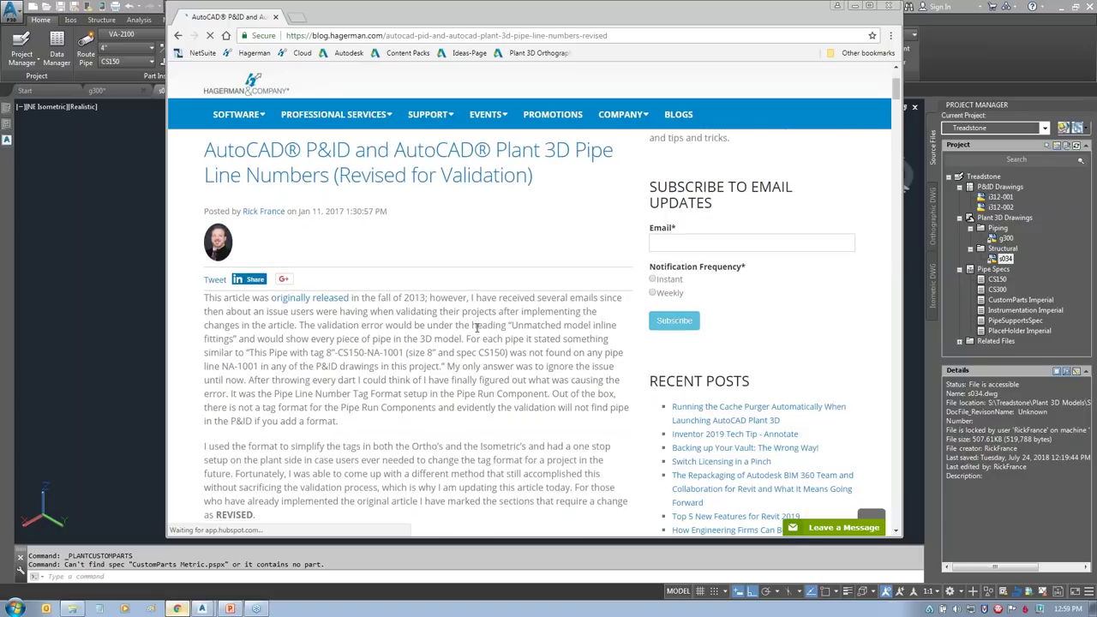
pyautogui.scroll(-3, 478, 237)
pyautogui.scroll(2, 244, 274)
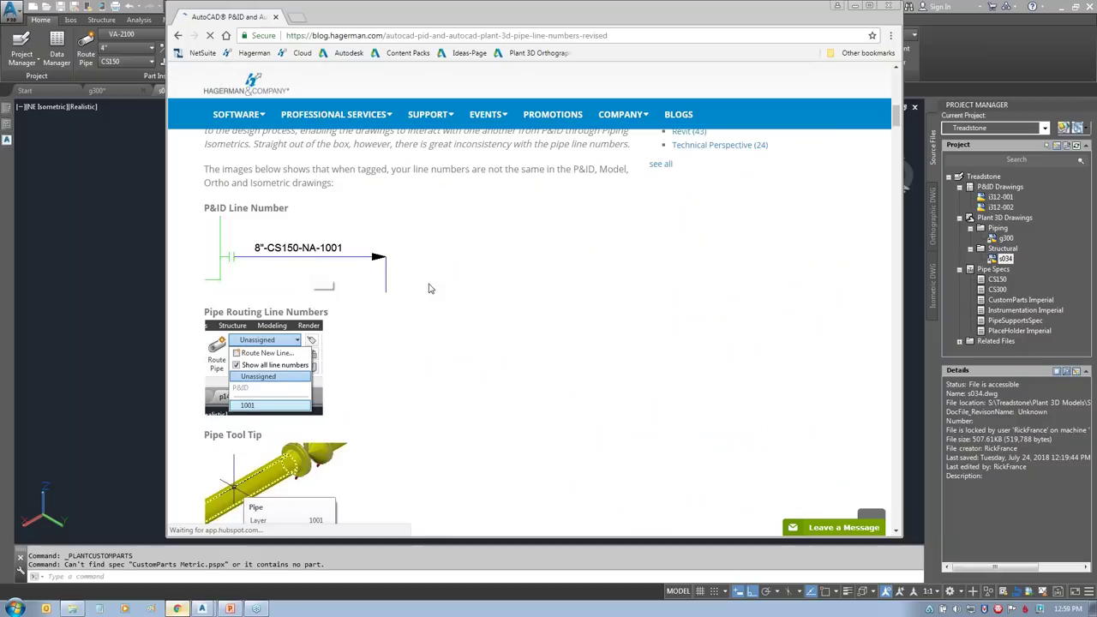
pyautogui.scroll(-5, 419, 294)
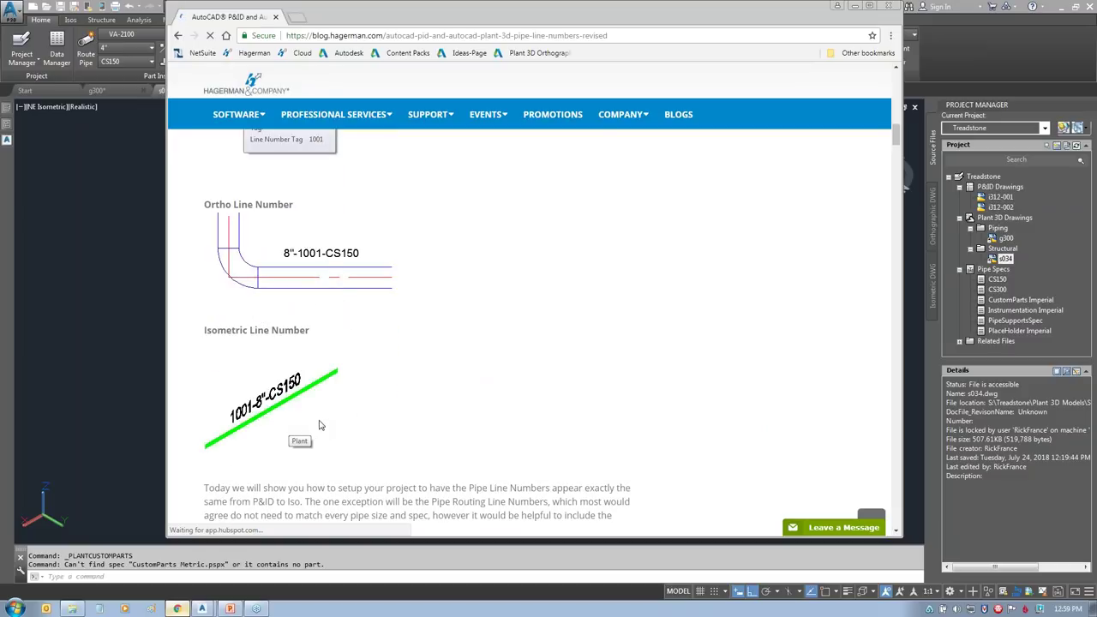
pyautogui.scroll(-8, 318, 425)
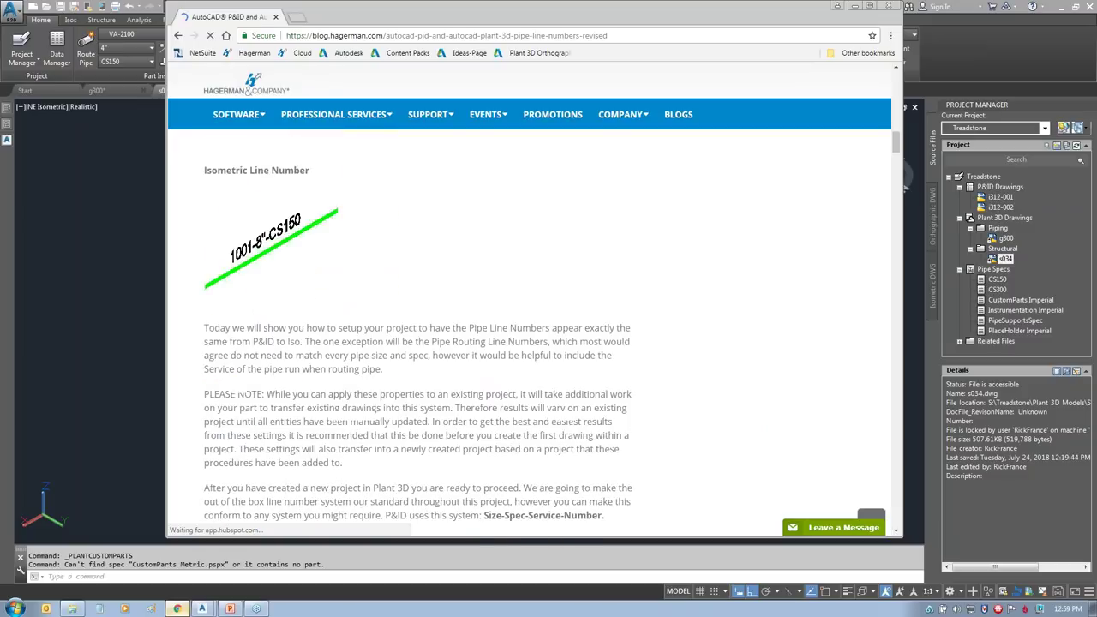
pyautogui.scroll(-12, 420, 343)
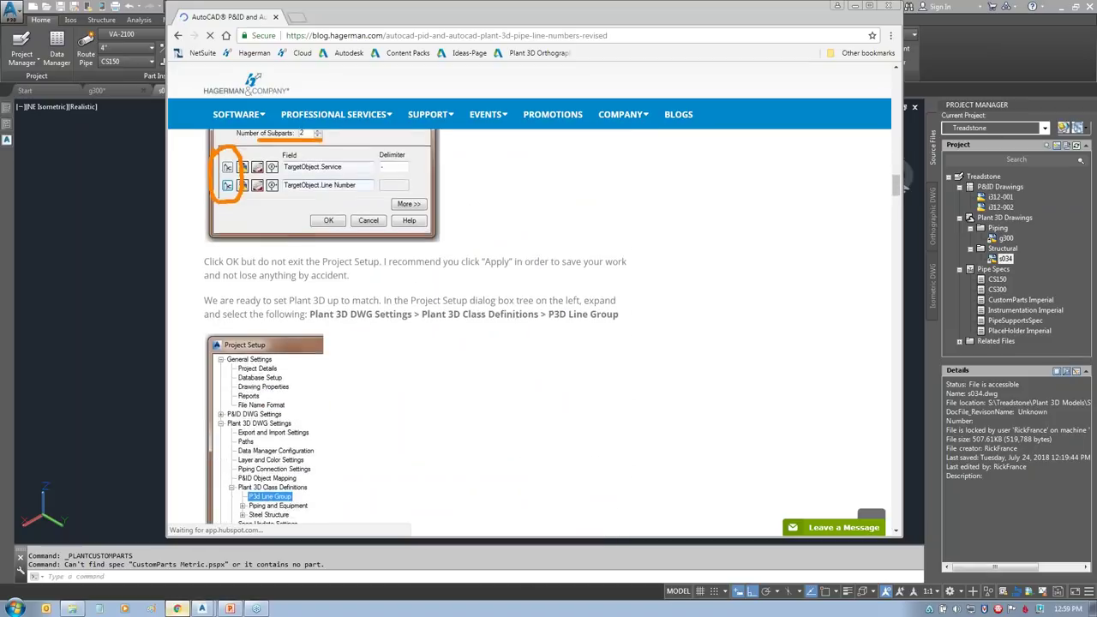
pyautogui.scroll(-15, 381, 287)
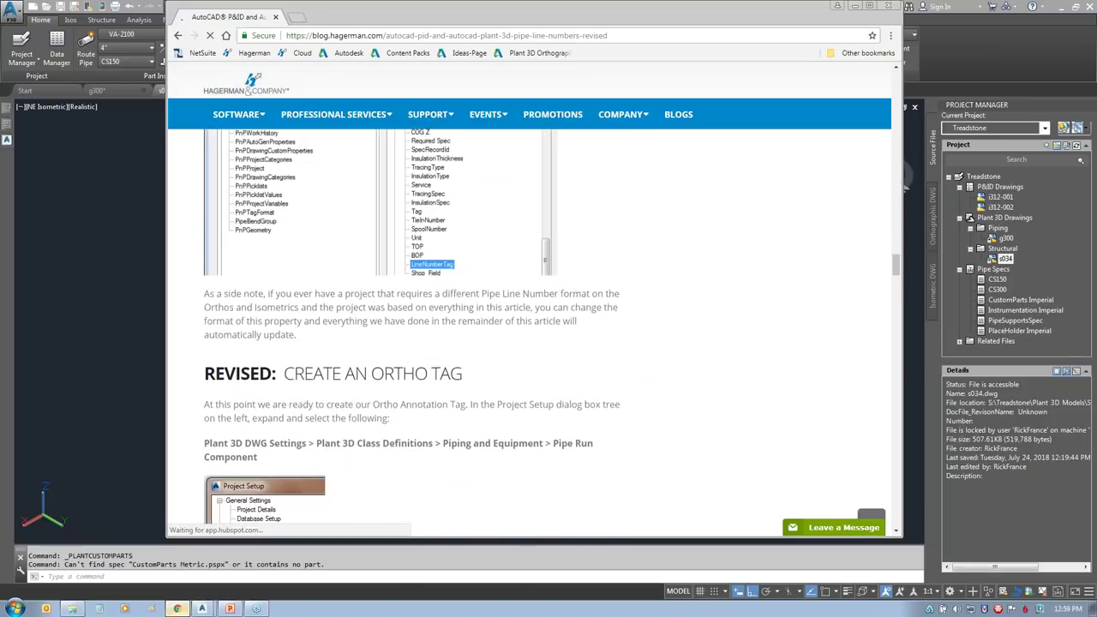
pyautogui.scroll(-15, 381, 286)
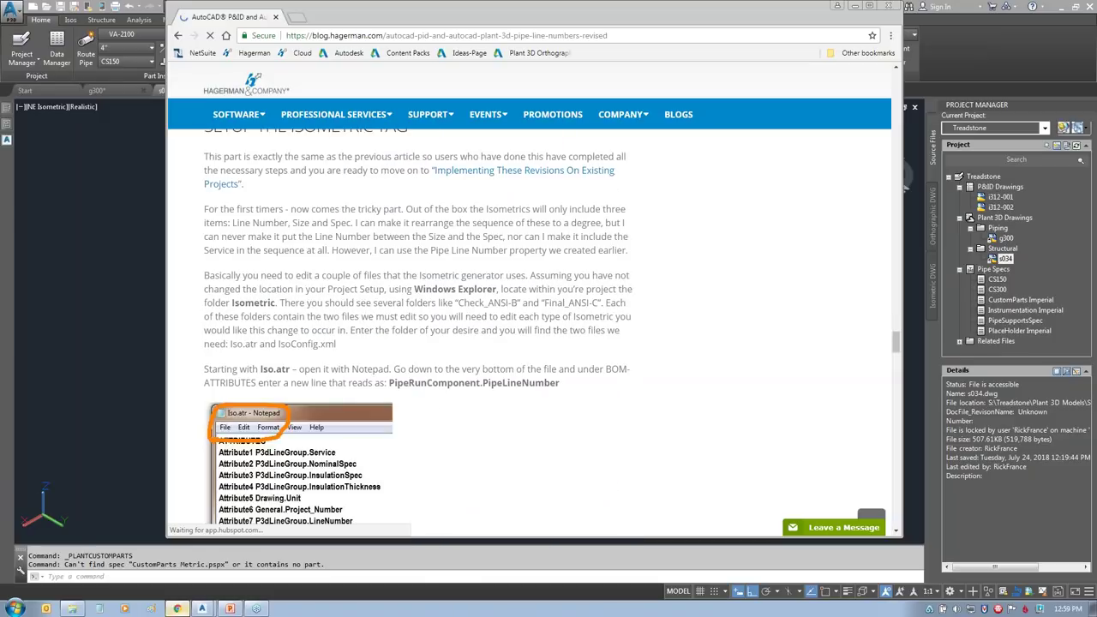
pyautogui.scroll(-1, 508, 345)
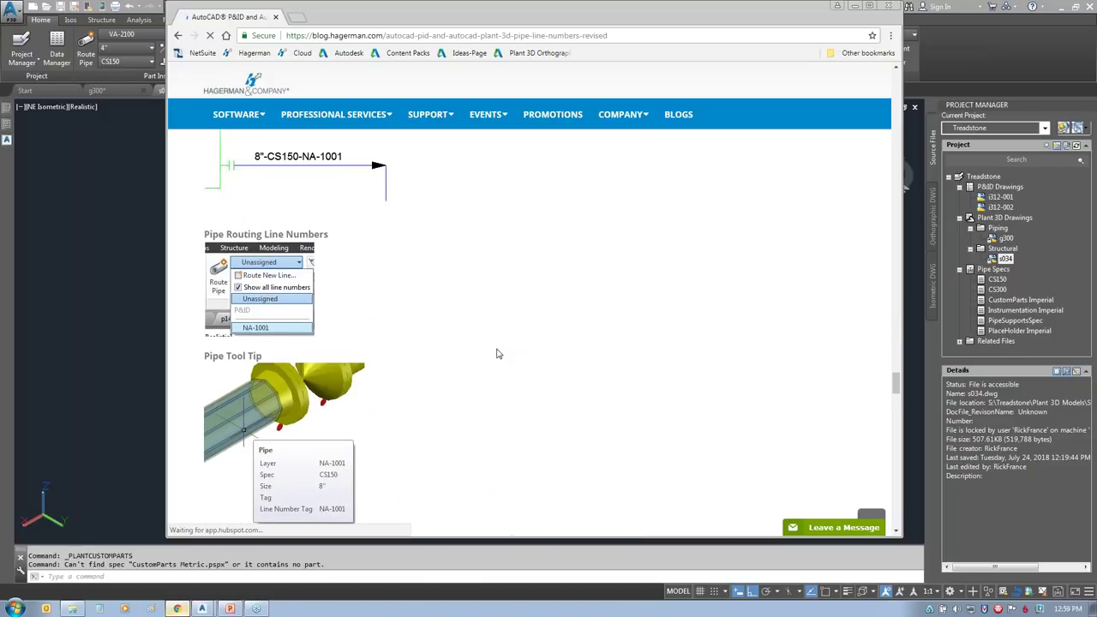
pyautogui.scroll(-6, 497, 355)
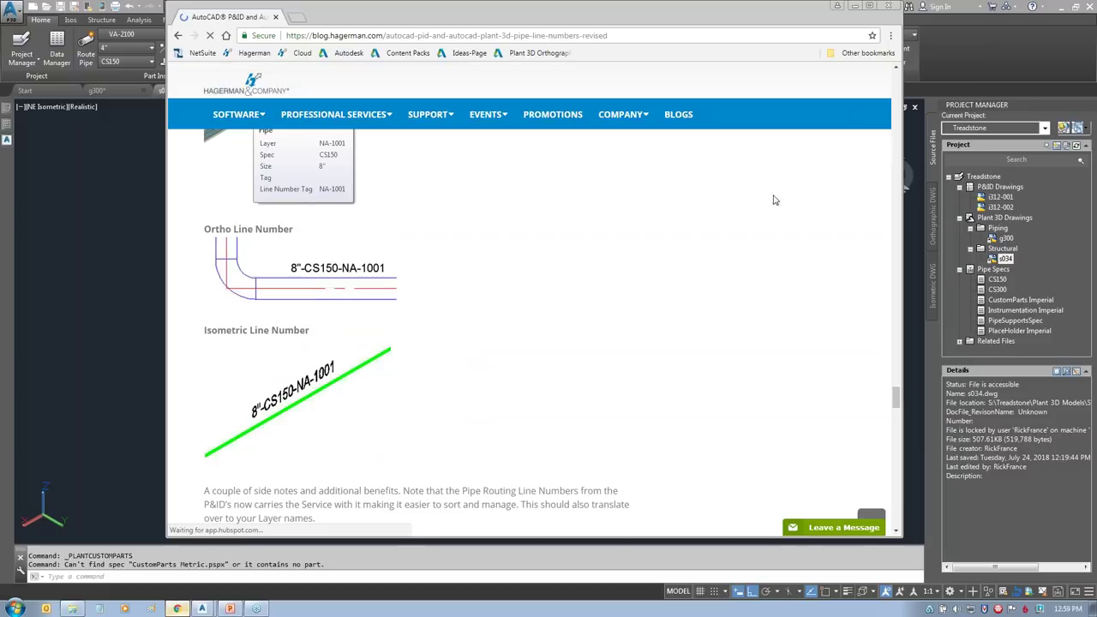
pyautogui.click(888, 6)
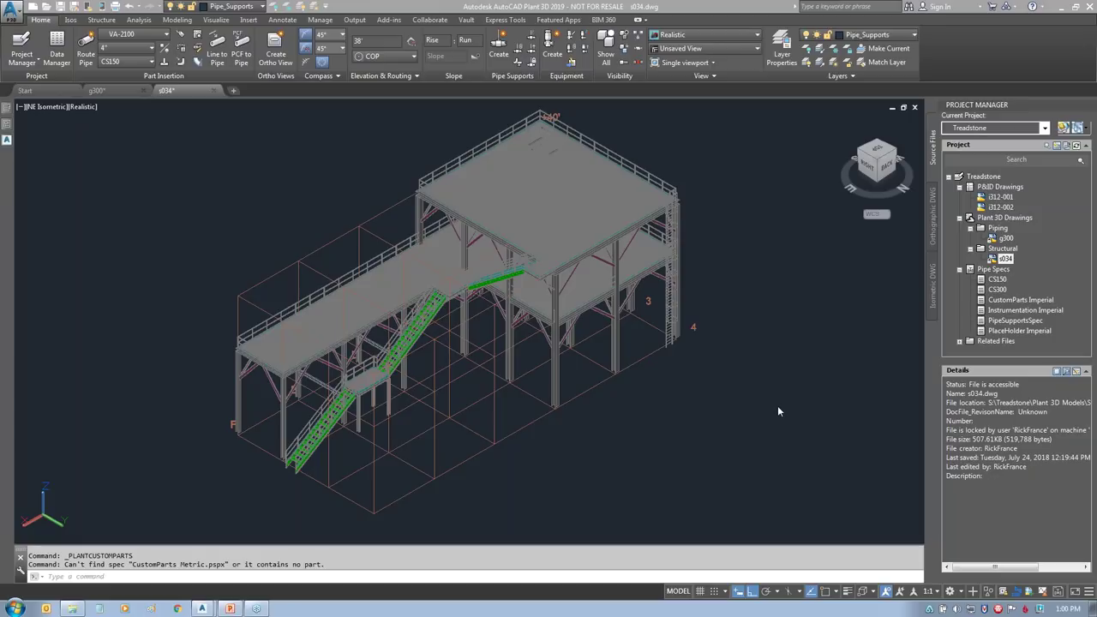
# Step: Open the context menu for P&ID drawing i312-001 in Project Manager
pyautogui.click(998, 199)
pyautogui.rightClick(997, 199)
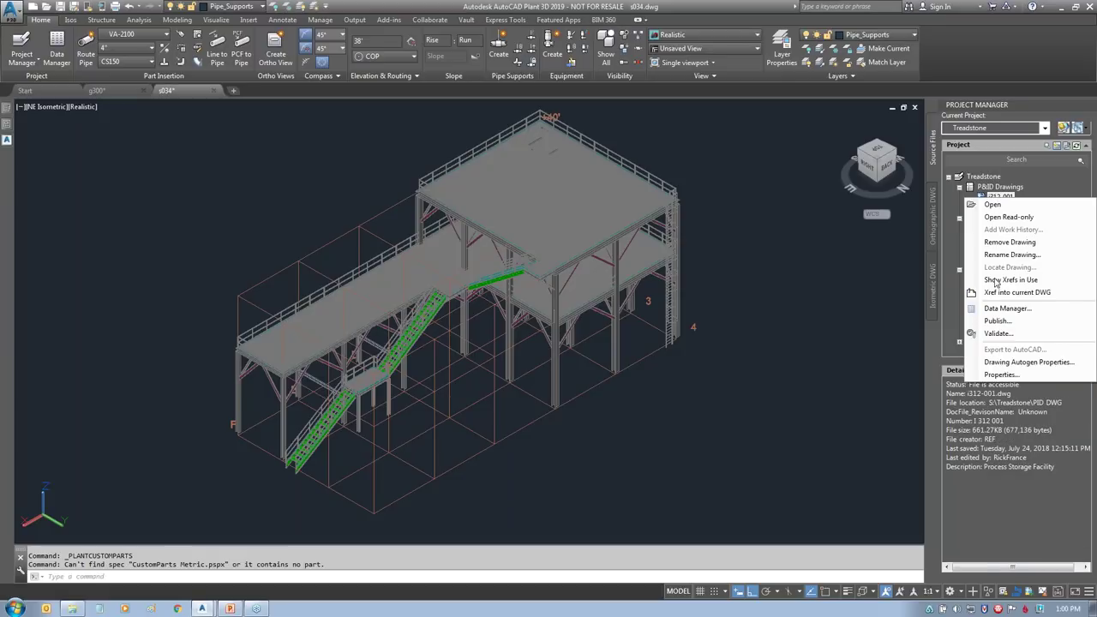
# Step: Review the Drawing Autogen Properties of i312-001 and cancel without changes
pyautogui.click(1020, 364)
pyautogui.moveTo(638, 275); pyautogui.dragTo(525, 220)
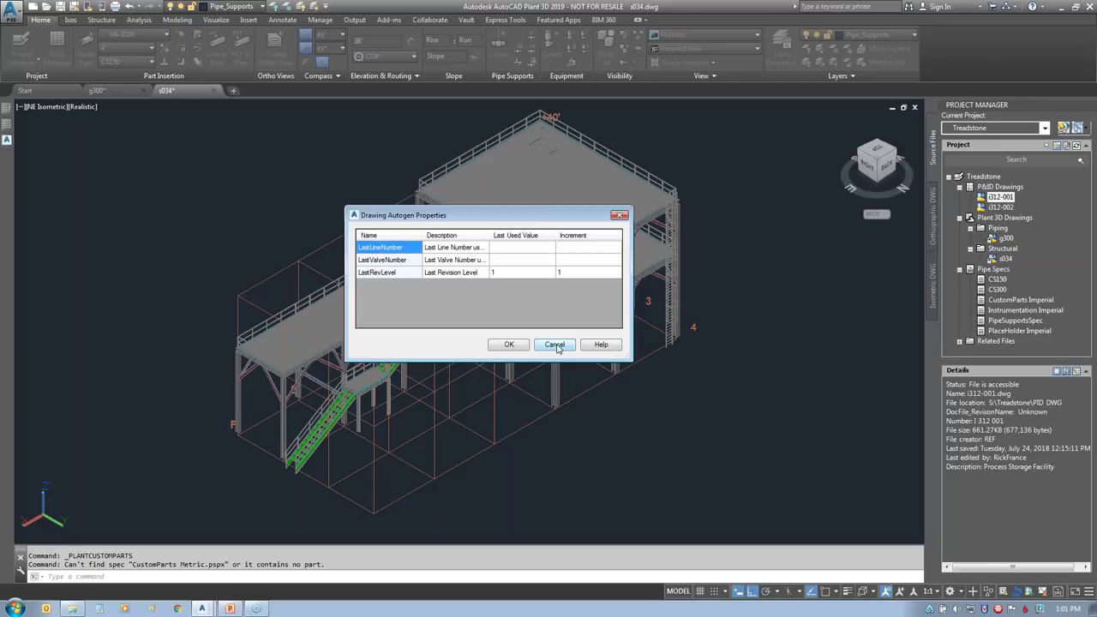
pyautogui.click(555, 345)
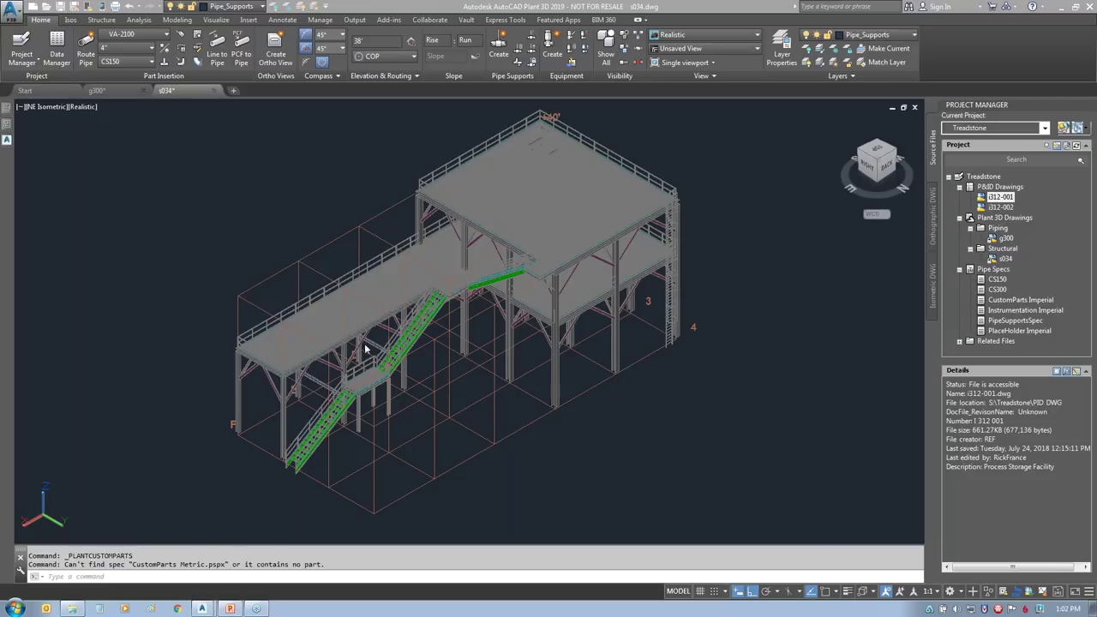
# Step: Run PLANTCUSTOMPARTS on s034, which reports CustomParts Metric.pspx cannot be found
pyautogui.moveTo(7, 125)
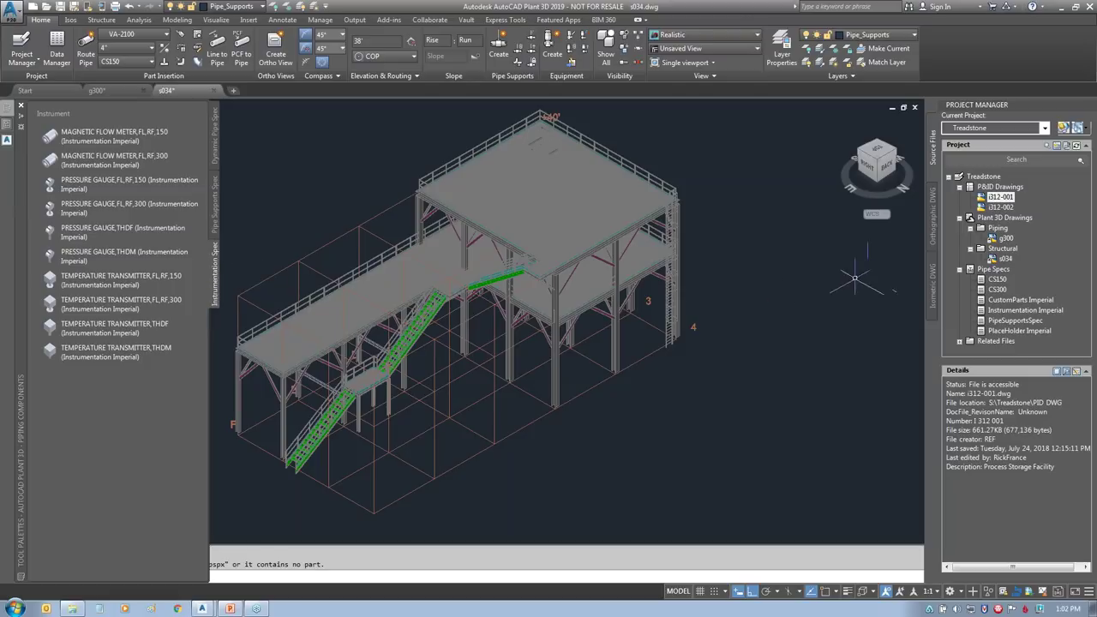
# Step: Show the Instrumentation Imperial spec's file details and launch Chrome at Google
pyautogui.click(1024, 310)
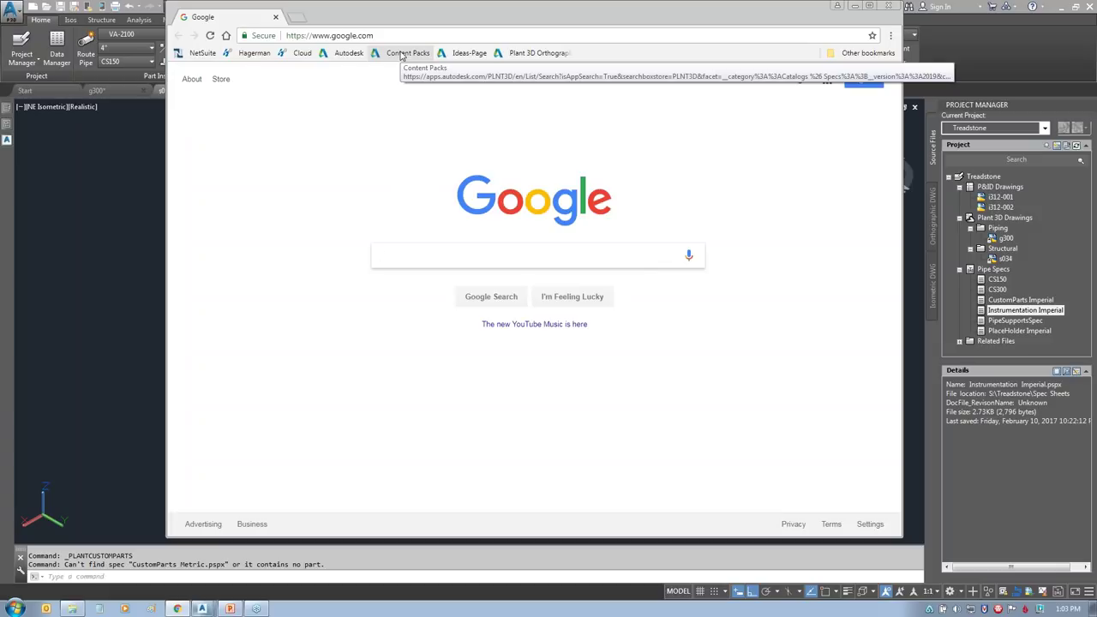
# Step: Browse the App Store's 2019 Plant 3D Catalogs & Specs content packs, then close Chrome
pyautogui.click(403, 53)
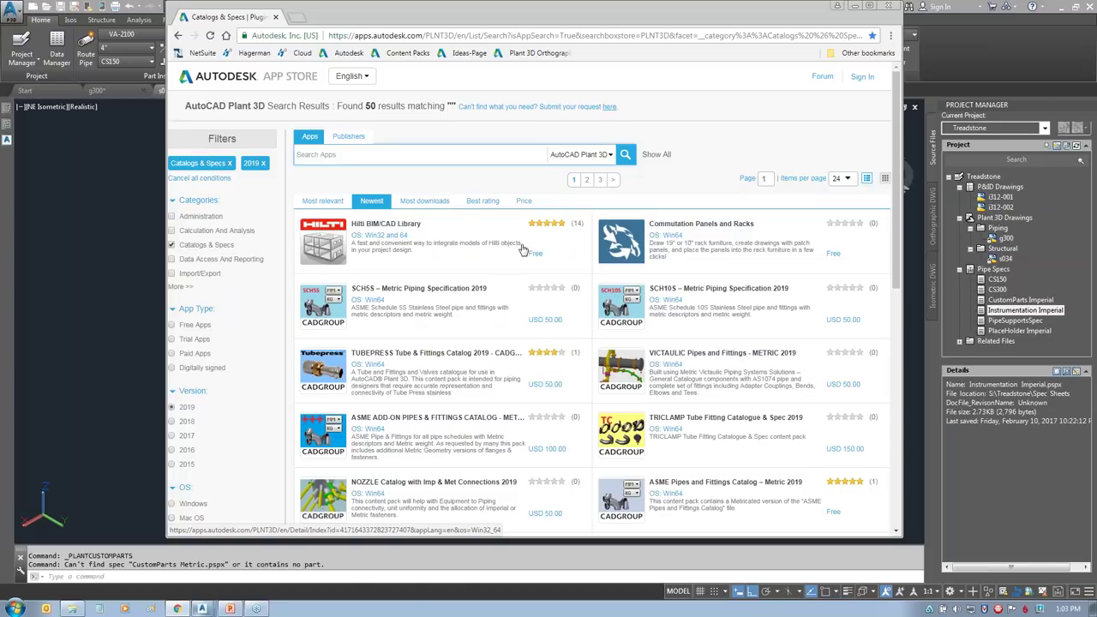
pyautogui.scroll(-2, 520, 262)
pyautogui.scroll(-2, 518, 268)
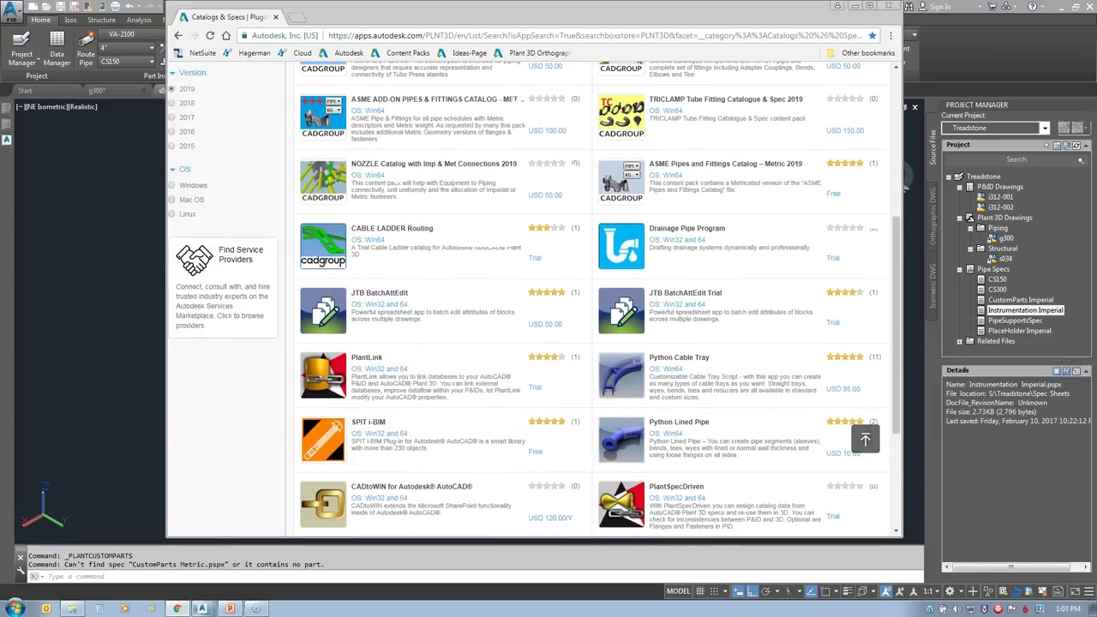
pyautogui.scroll(-3, 484, 300)
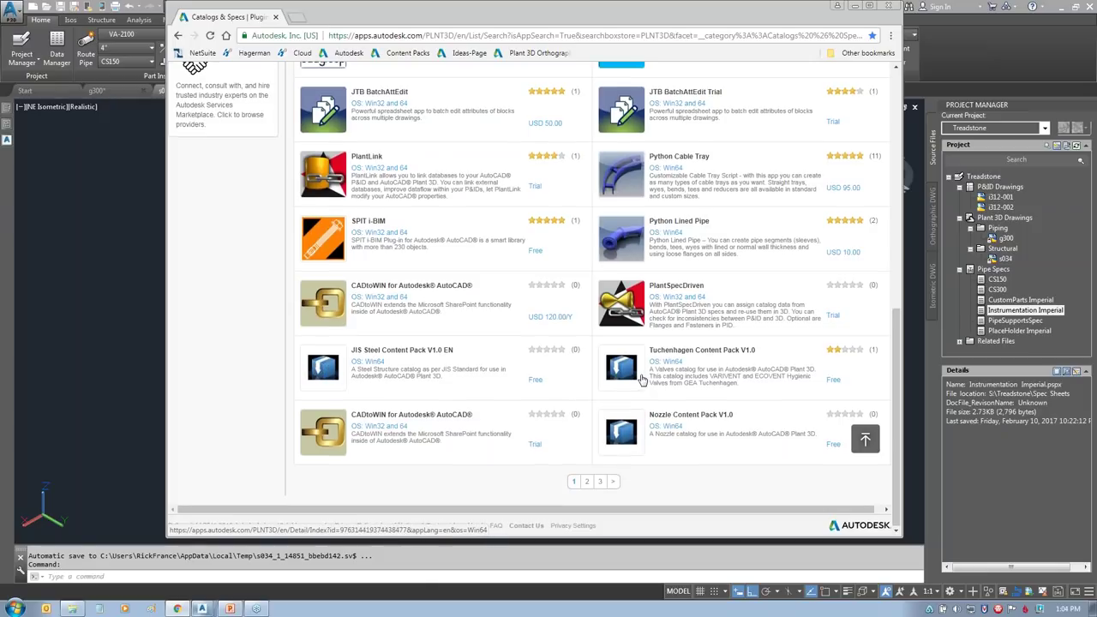
pyautogui.scroll(10, 639, 381)
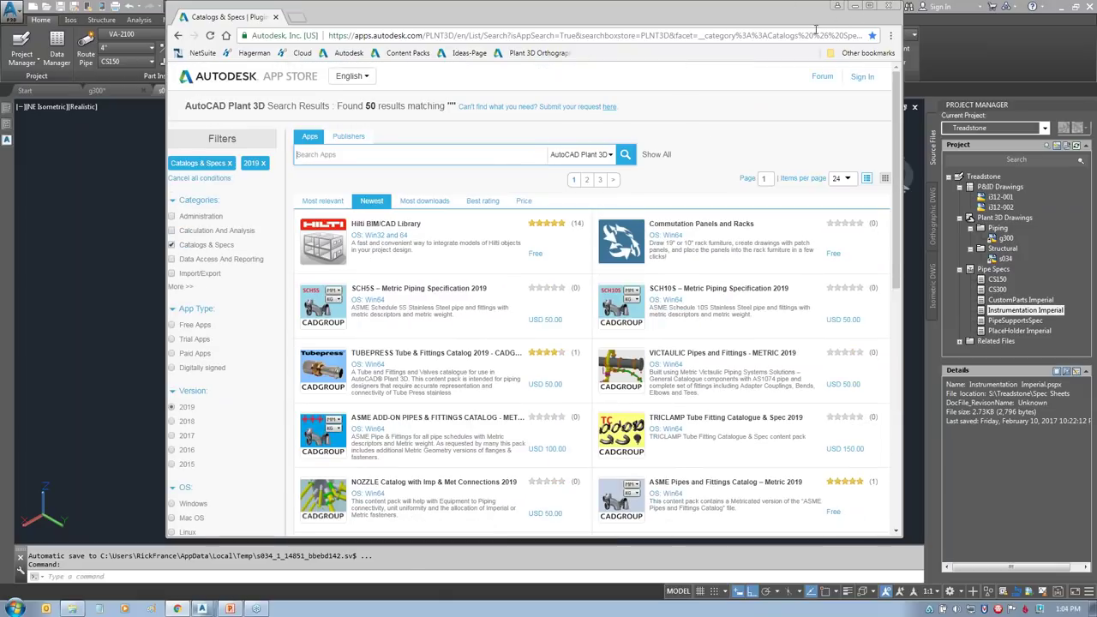
pyautogui.click(891, 11)
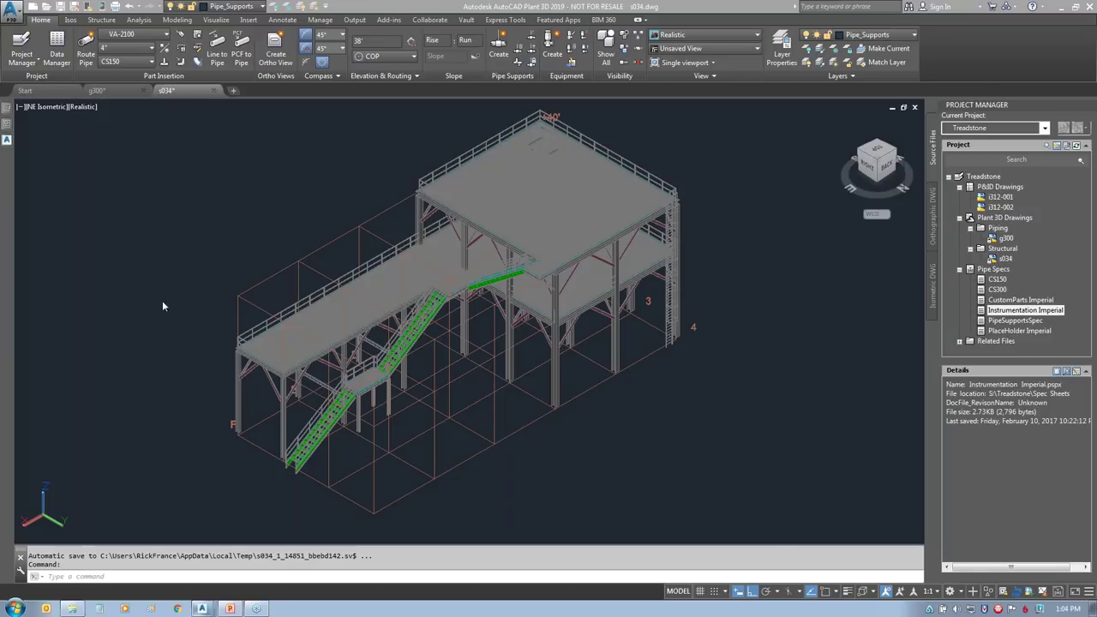
pyautogui.click(162, 575)
pyautogui.write('convery')
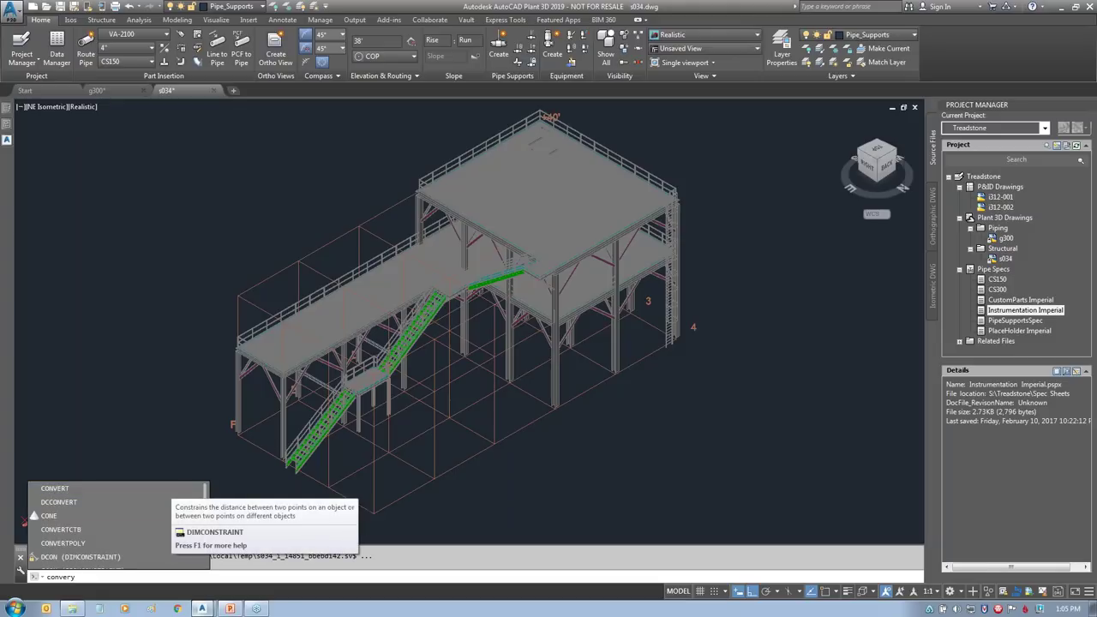
pyautogui.press('BackSpace')
pyautogui.write('tto')
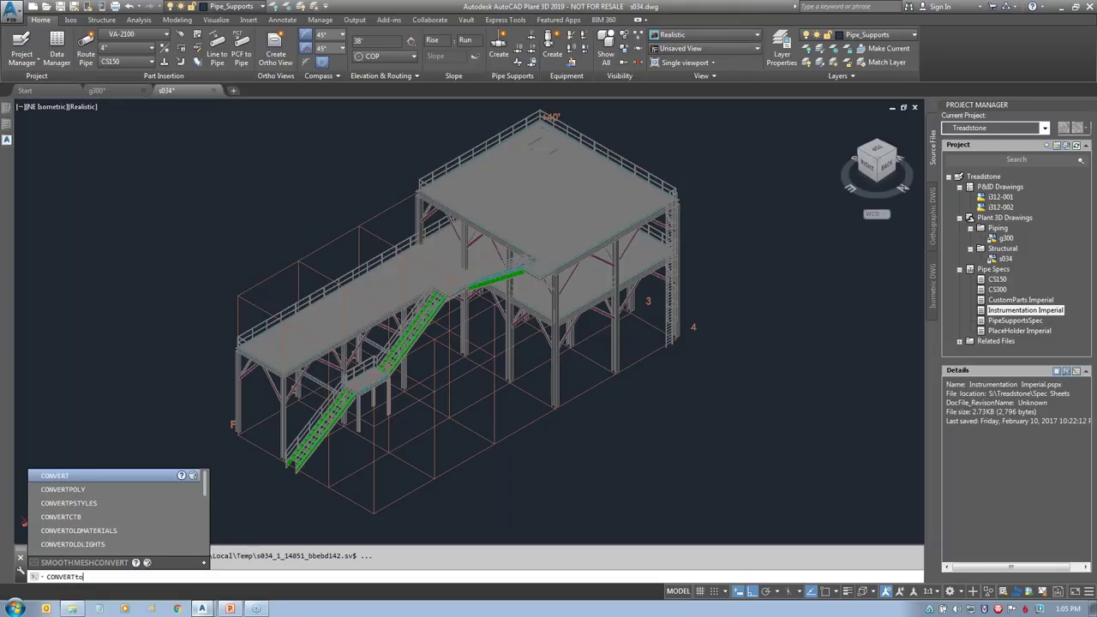
pyautogui.press('BackSpace')
pyautogui.press('BackSpace')
pyautogui.press('BackSpace')
pyautogui.press('BackSpace')
pyautogui.press('BackSpace')
pyautogui.press('BackSpace')
pyautogui.press('BackSpace')
pyautogui.press('BackSpace')
pyautogui.press('BackSpace')
pyautogui.press('BackSpace')
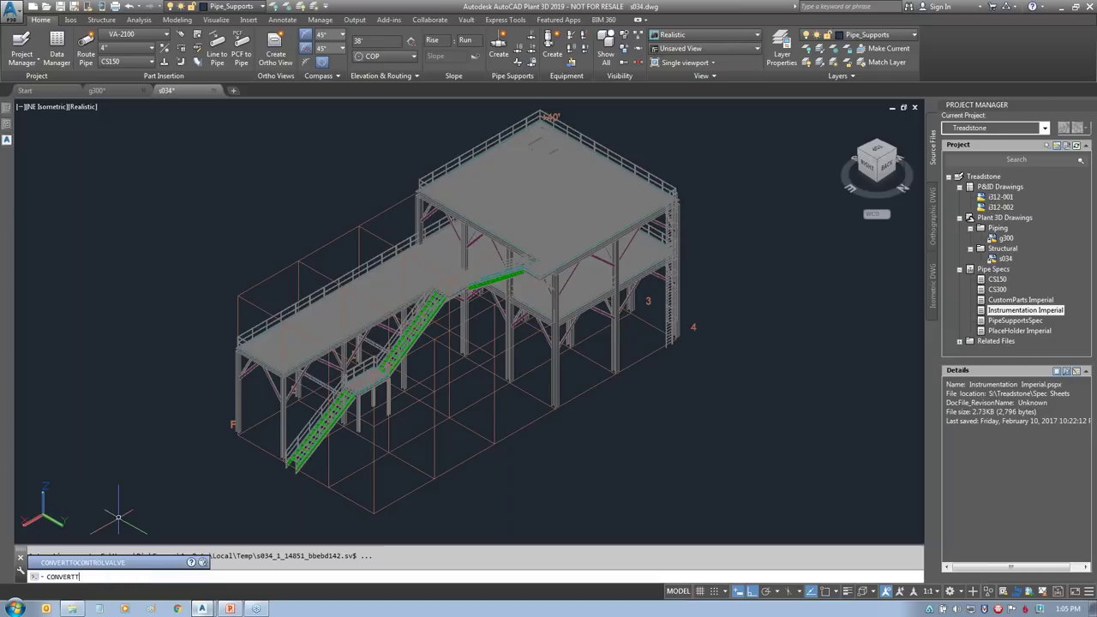
pyautogui.press('Escape')
pyautogui.press('Escape')
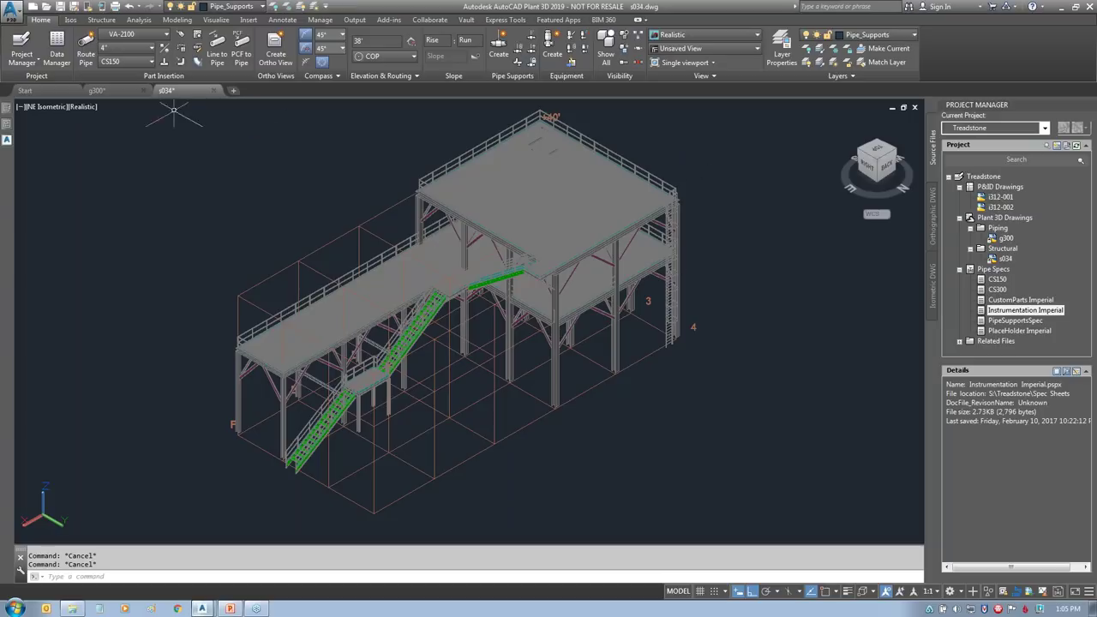
# Step: Close s034 without saving and view the g300 model from the BACK
pyautogui.click(213, 90)
pyautogui.click(598, 330)
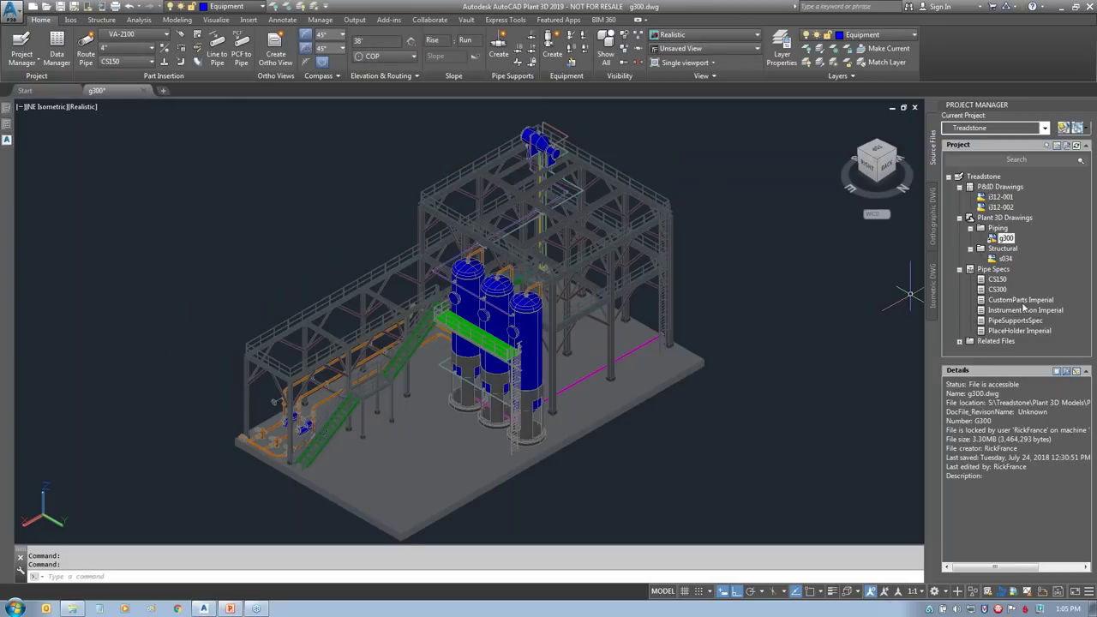
pyautogui.click(886, 168)
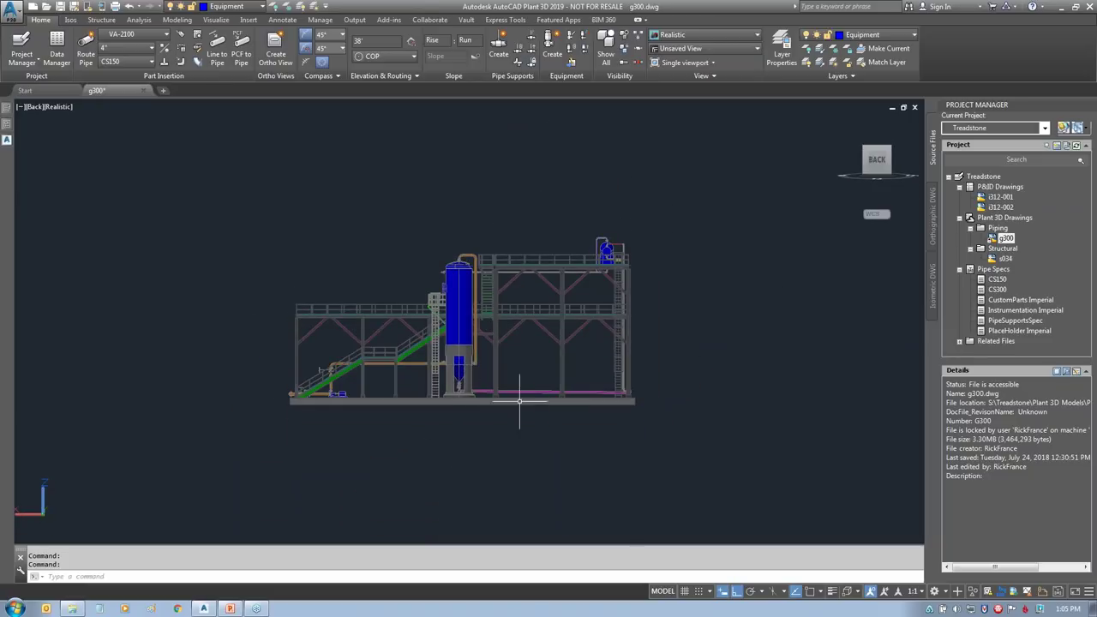
# Step: Zoom and pan along the magenta pipe run, sketching then clearing a slope markup
pyautogui.scroll(5, 495, 342)
pyautogui.moveTo(494, 343); pyautogui.dragTo(271, 252, button='middle')
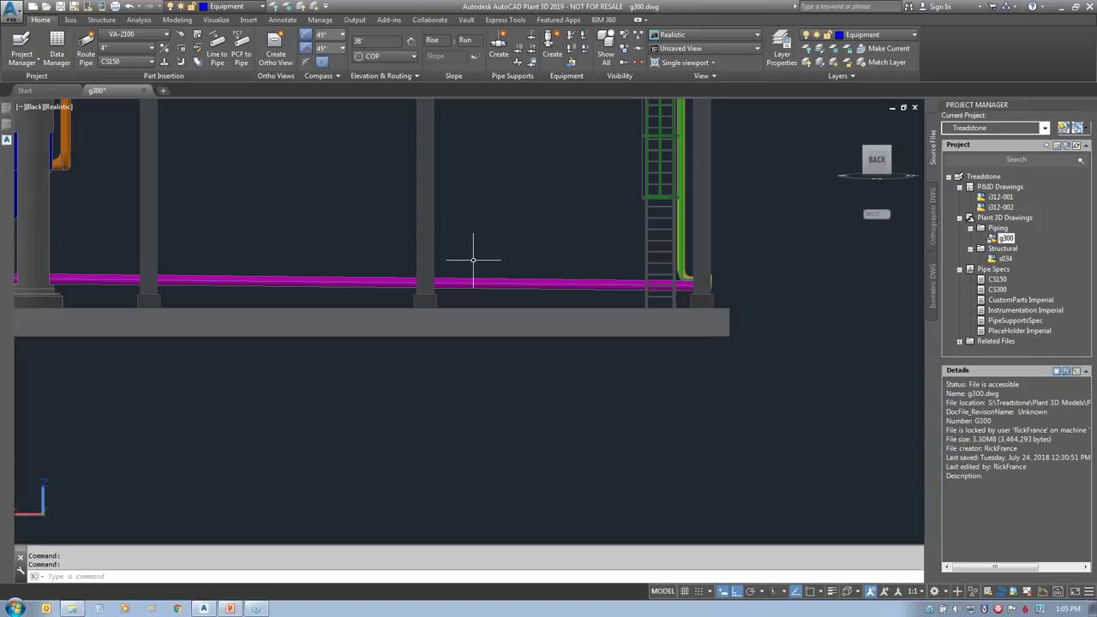
pyautogui.moveTo(410, 17)
pyautogui.mouseDown()
pyautogui.moveTo(431, 124)
pyautogui.moveTo(526, 85)
pyautogui.moveTo(421, 22)
pyautogui.moveTo(473, 121)
pyautogui.moveTo(505, 224)
pyautogui.mouseUp()
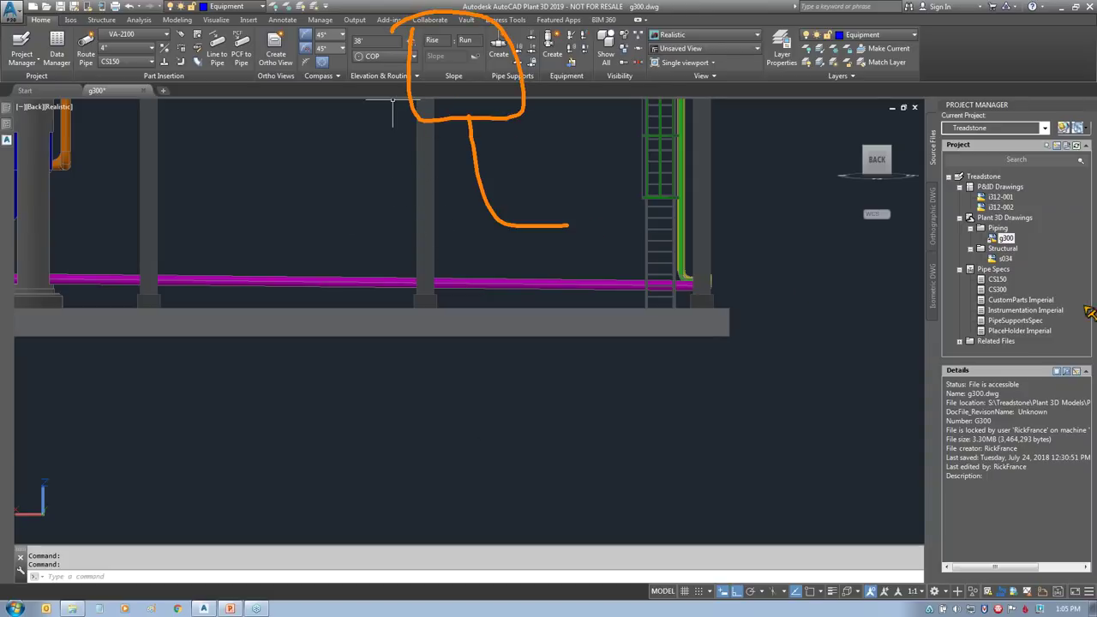
pyautogui.press('Escape')
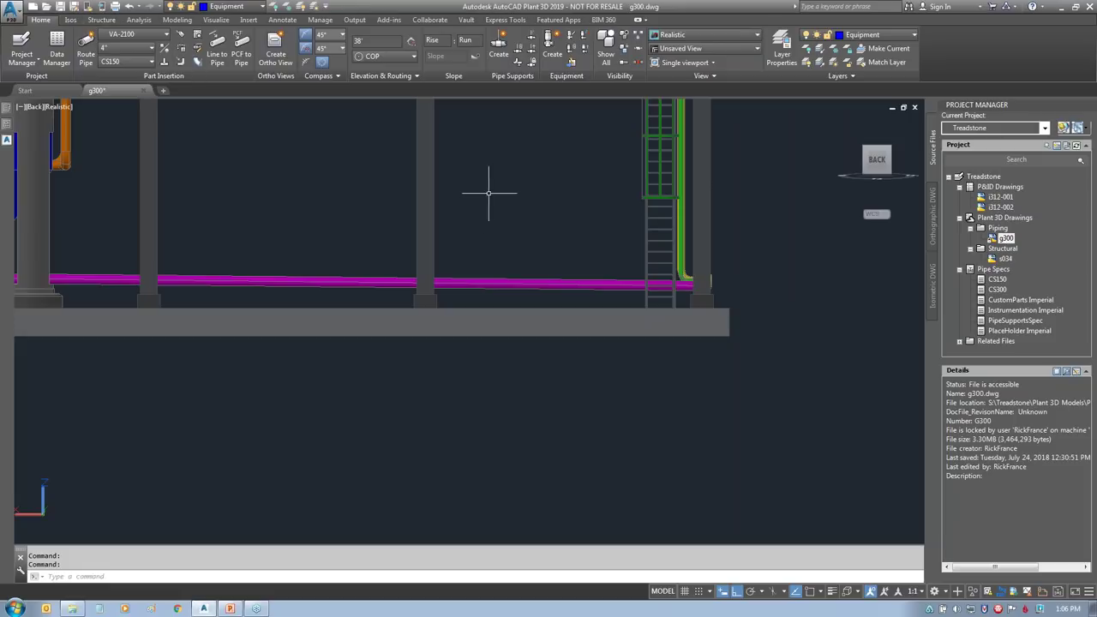
# Step: Switch to the Structure ribbon tab while viewing the g300 model
pyautogui.click(101, 19)
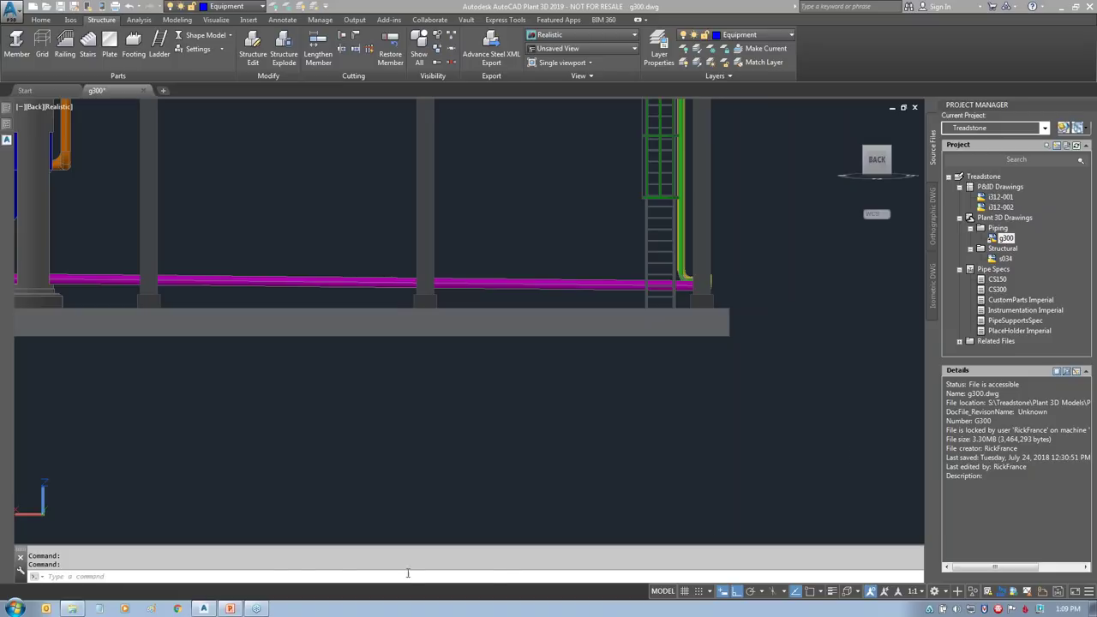
# Step: Return to PowerPoint and present the Hagerman Document Management and Simulation Services slide full screen
pyautogui.click(232, 609)
pyautogui.press('F5')
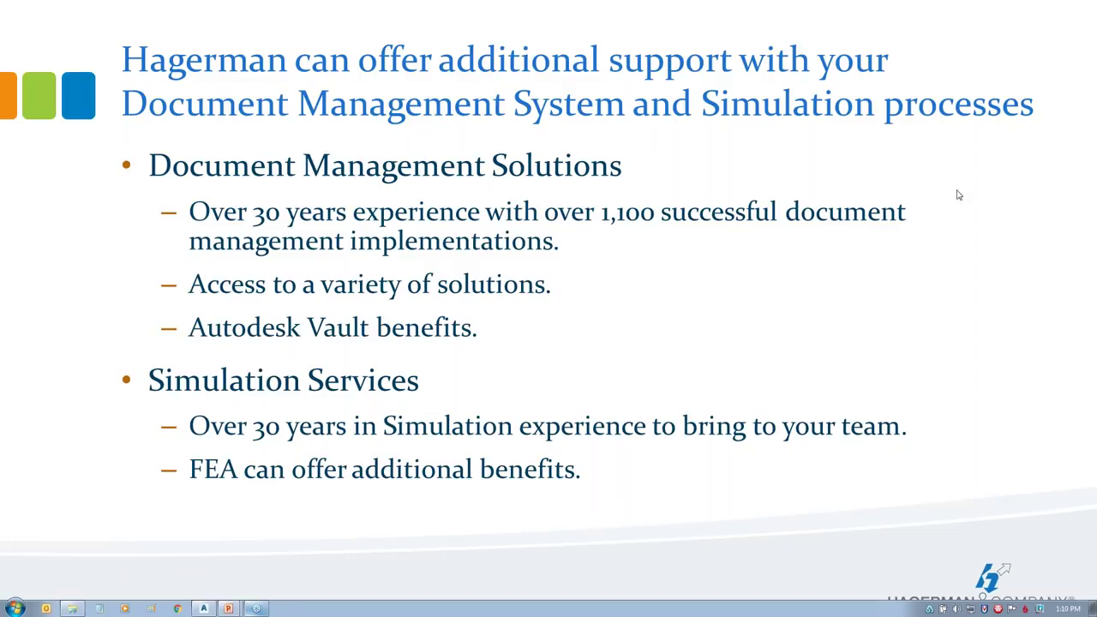
# Step: Advance the slide animation so the black bars fly in from the right
pyautogui.click(1016, 341)
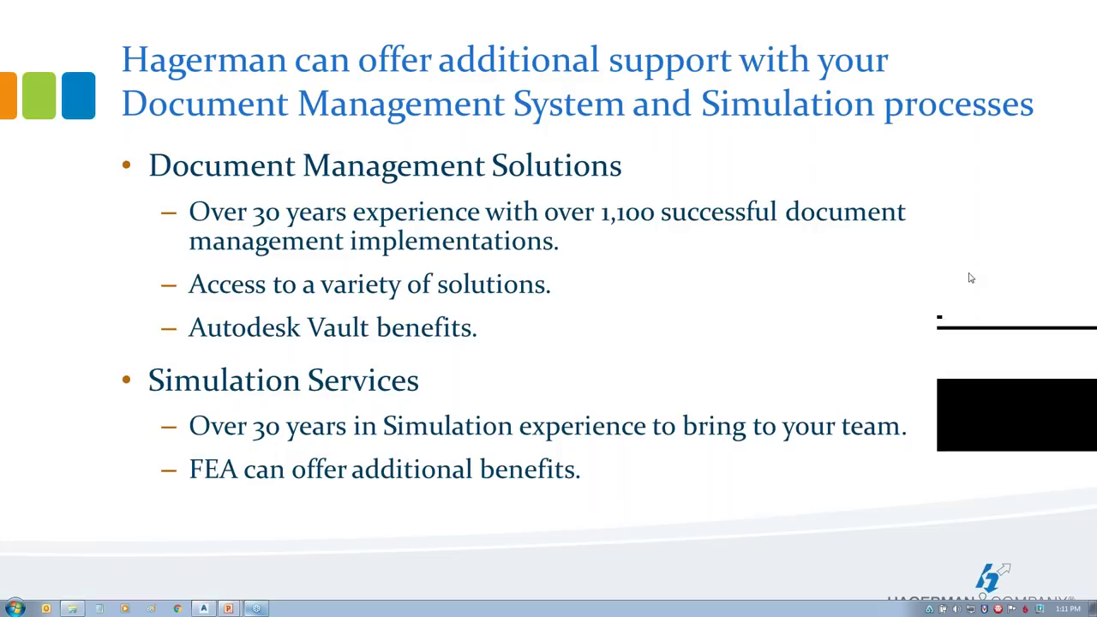